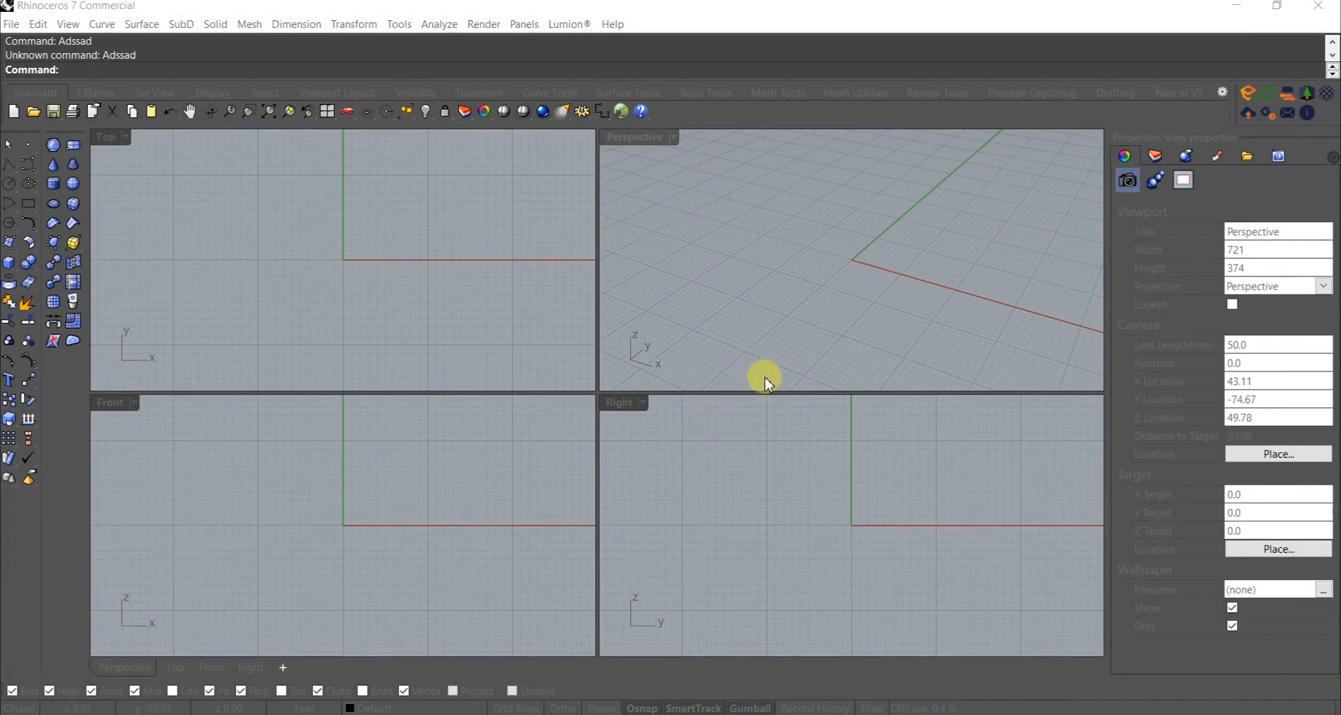
Step: Launch Grasshopper and add a Mesh Sphere component to the canvas
left_click(729, 299)
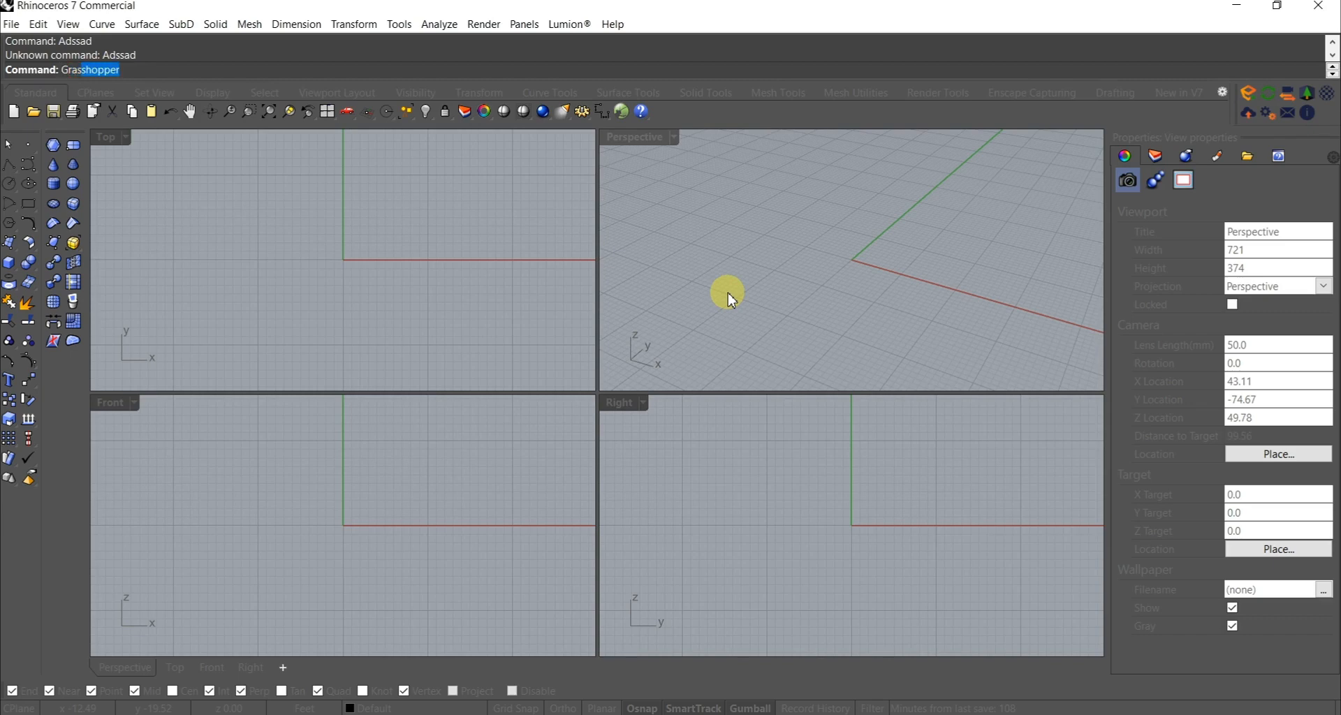
key("Return")
double_click(796, 387)
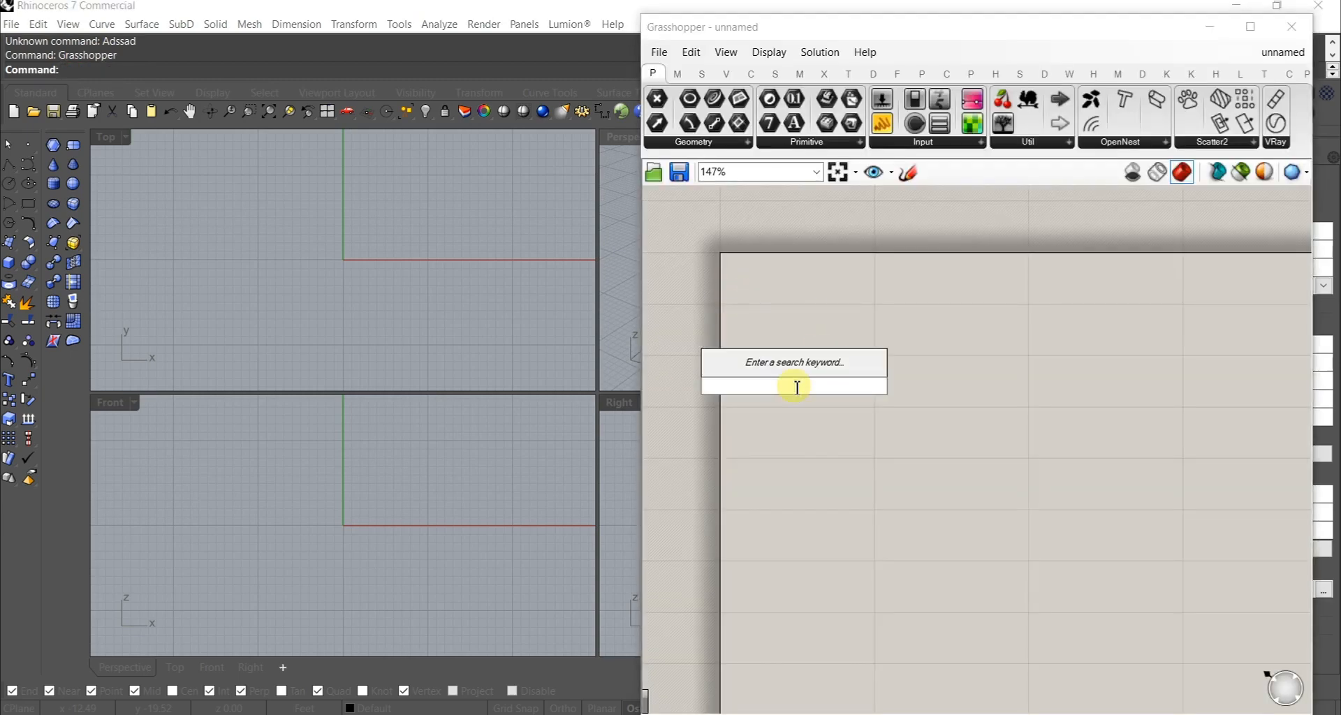
type("meshsper")
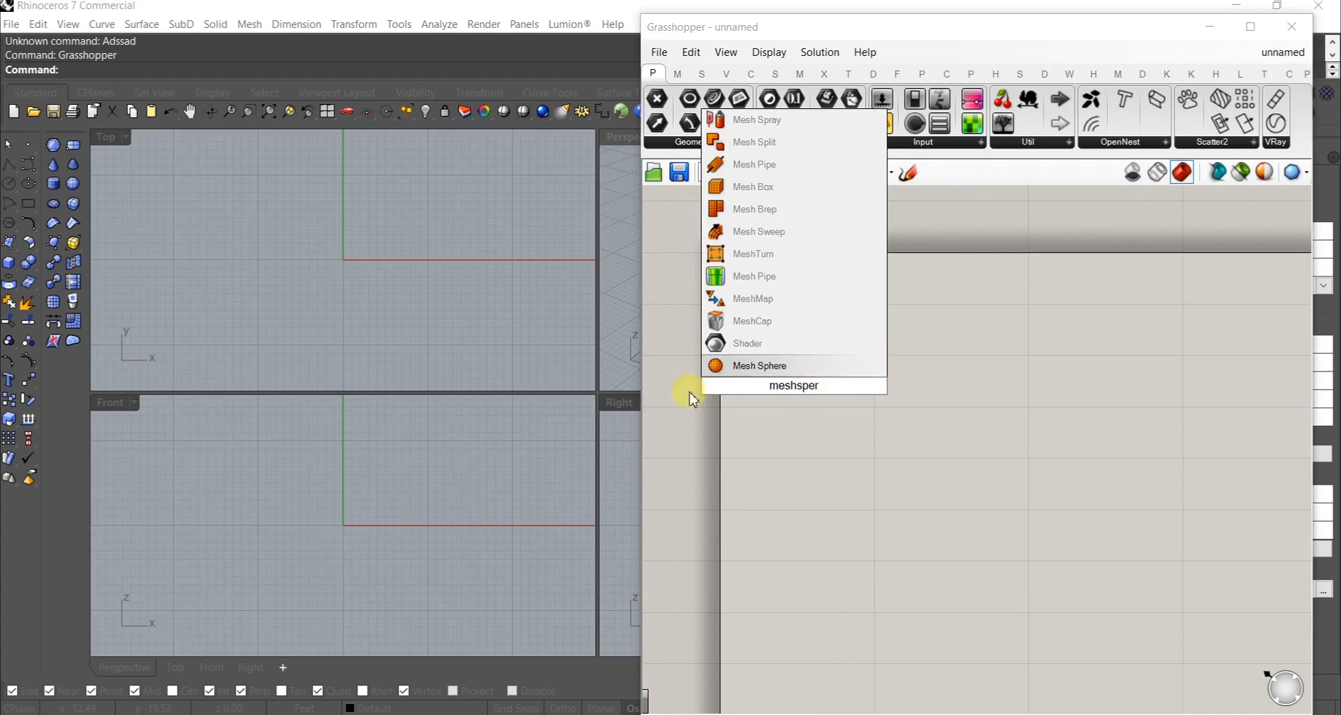
left_click(746, 366)
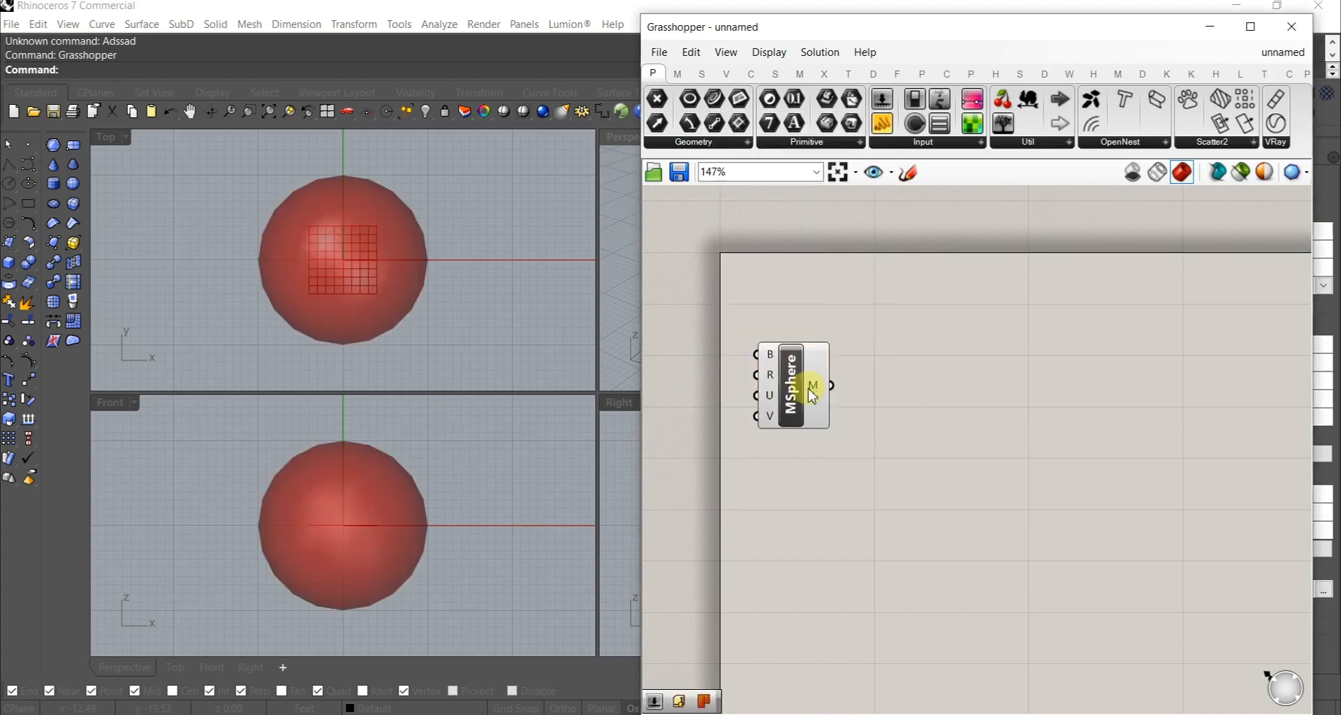
Step: Add a number slider set to 15 and wire it to the Mesh Sphere's U and V counts
double_click(787, 431)
type("15")
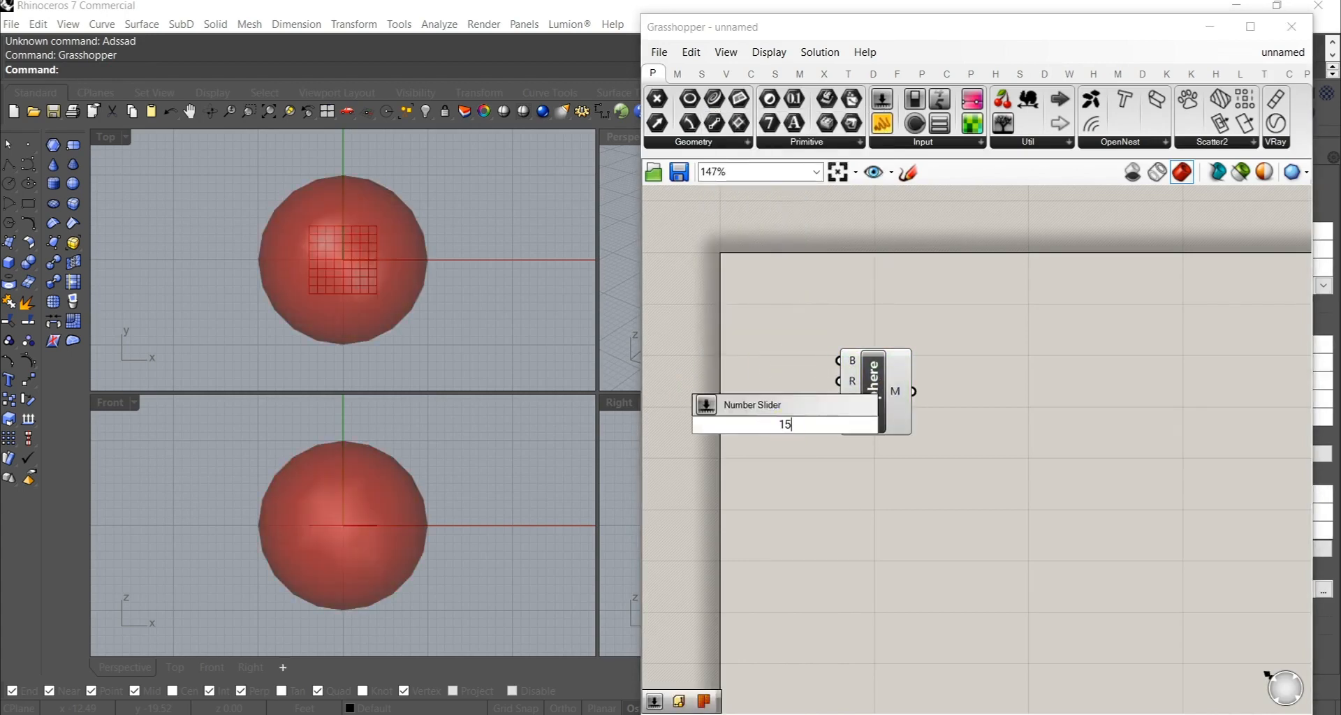
key("Return")
mouse_move(816, 428)
left_mouse_down()
mouse_move(764, 417)
mouse_move(838, 402)
mouse_move(839, 422)
left_mouse_up()
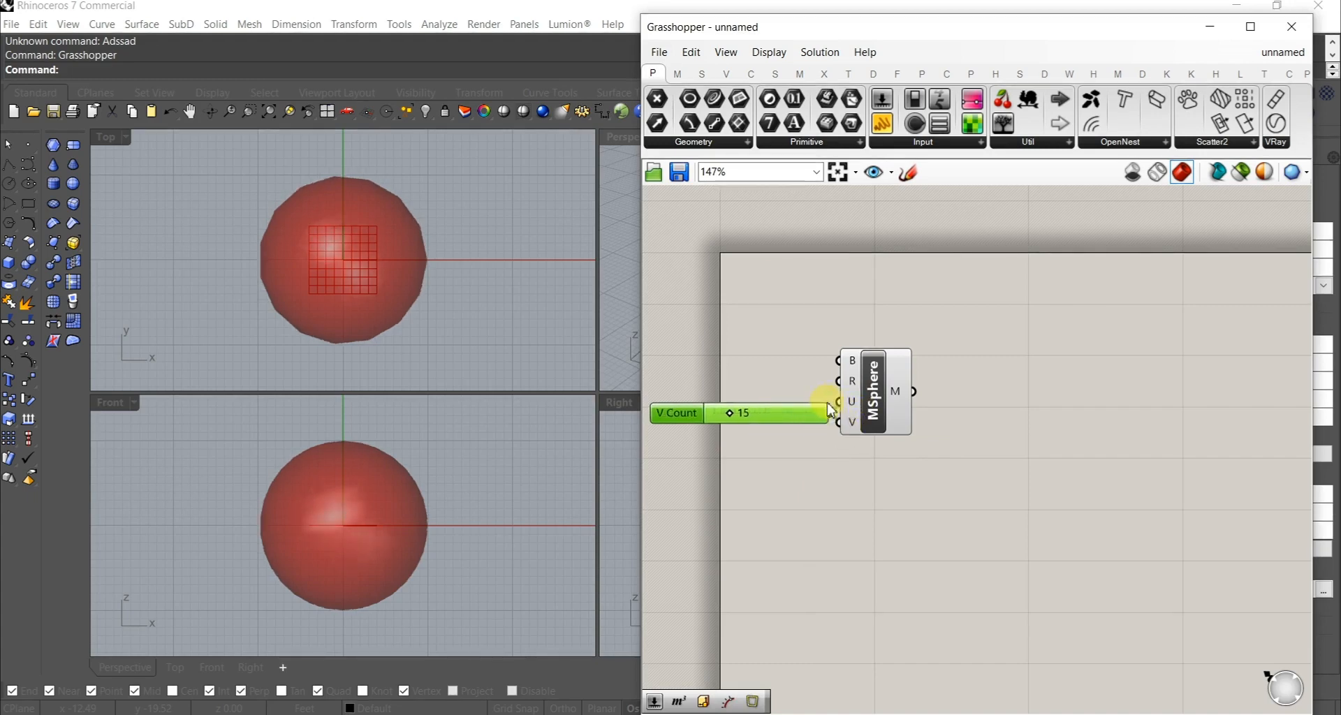
Step: Add a decimal number slider set to 20.000 and wire it to the Mesh Sphere's radius input
double_click(701, 356)
type("20")
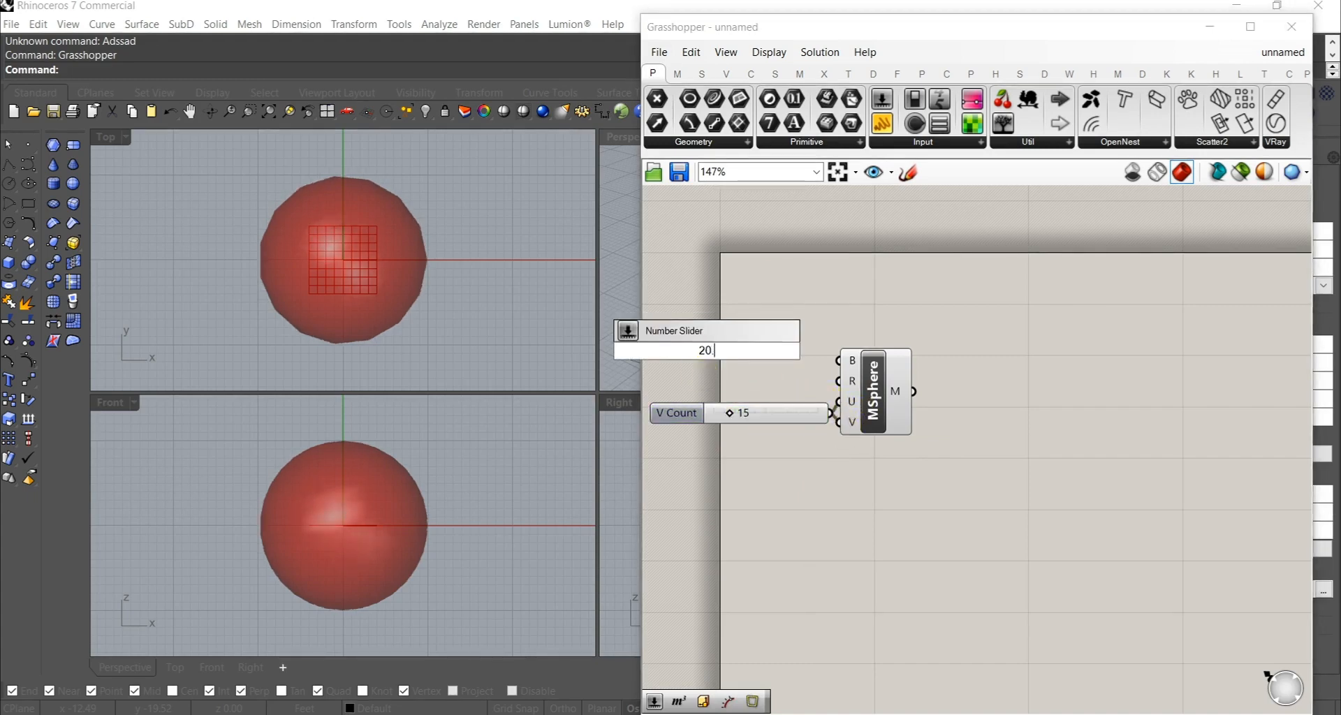
key("Return")
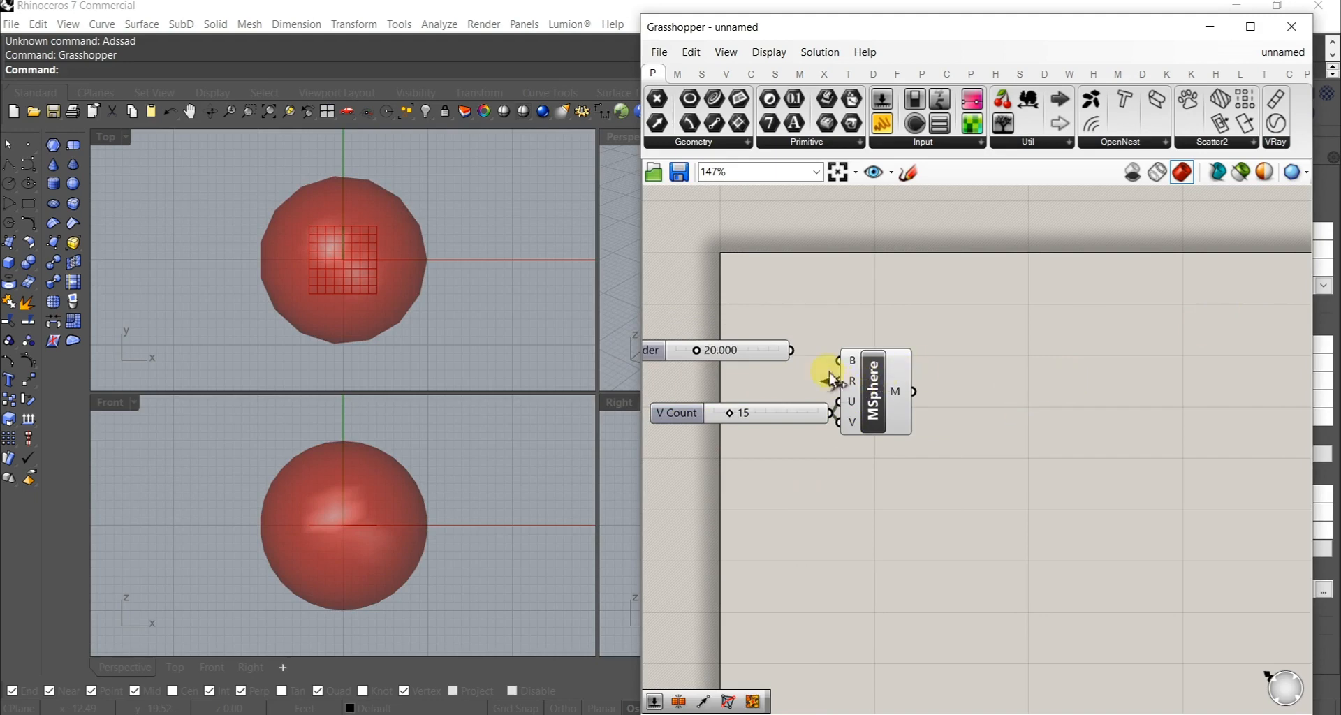
left_click_drag(790, 362, 790, 360)
right_click_drag(790, 387, 887, 417)
Step: Stack the Radius and V Count sliders in left alignment beside Mesh Sphere, and maximize the Perspective viewport
left_click_drag(891, 468, 704, 299)
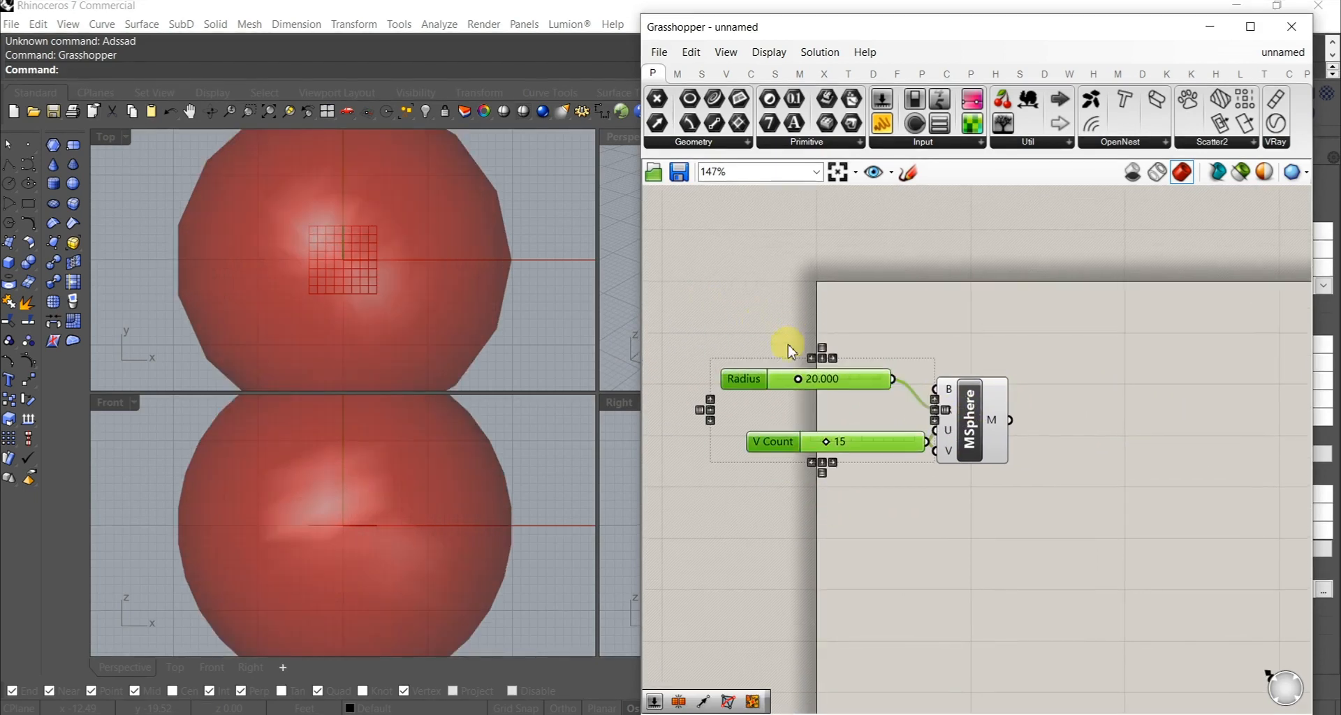
left_click(812, 359)
left_click(774, 324)
left_click_drag(749, 391, 748, 424)
double_click(614, 145)
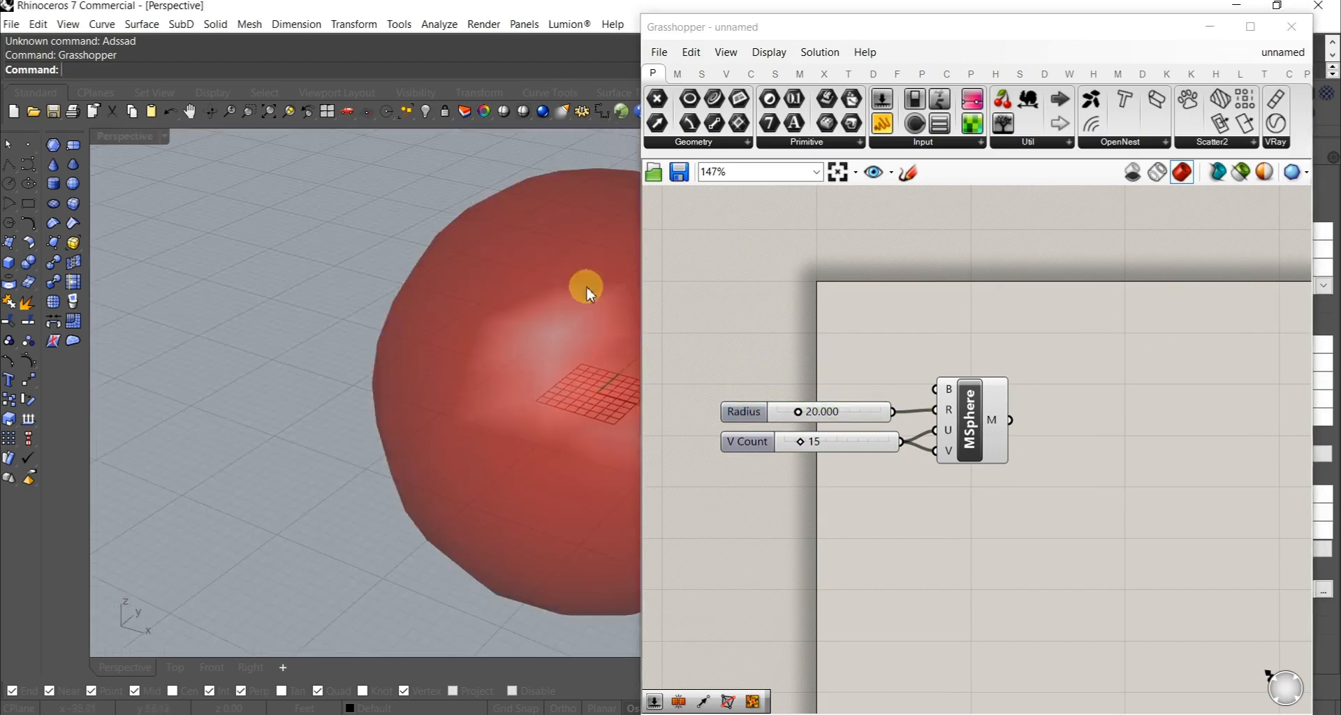
right_click_drag(567, 446, 428, 405)
Step: Add a Twist component, feed the Mesh Sphere's output into its geometry input, and leave space between the two components
right_click_drag(999, 383, 847, 418)
double_click(847, 418)
type("twist")
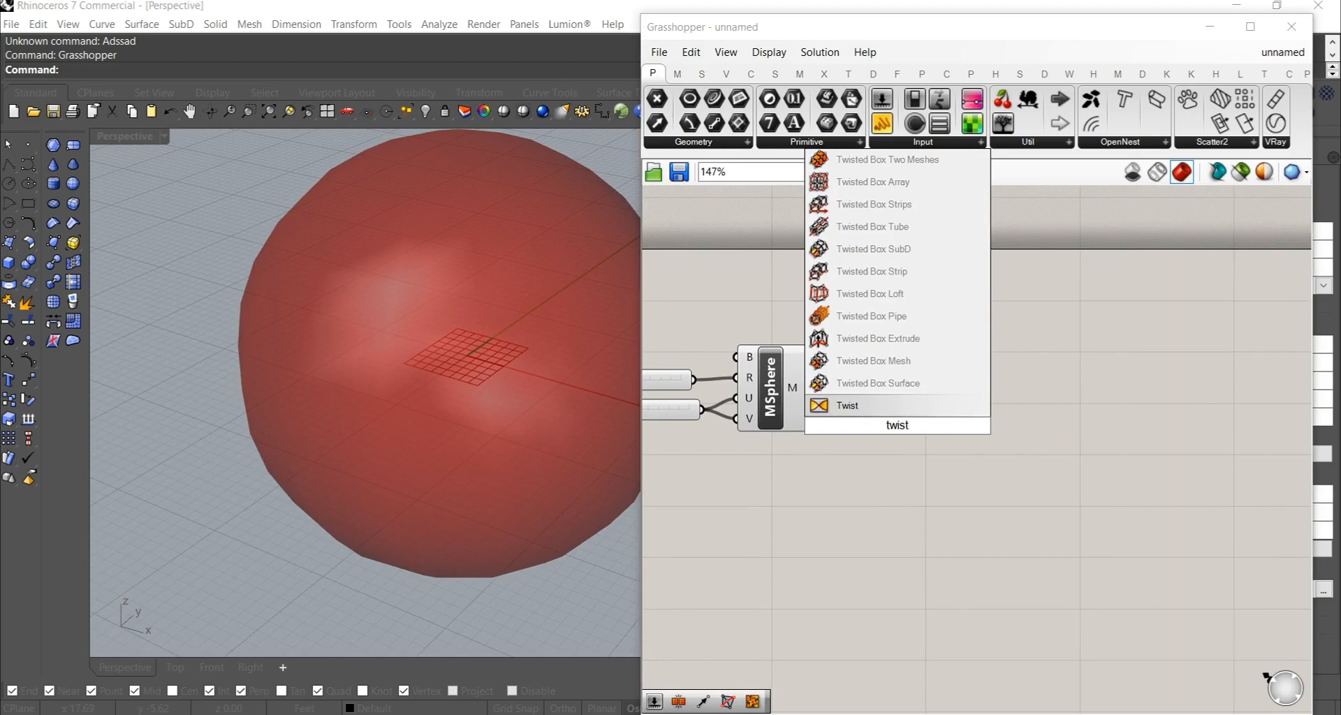
left_click(847, 405)
left_click_drag(861, 385, 813, 389)
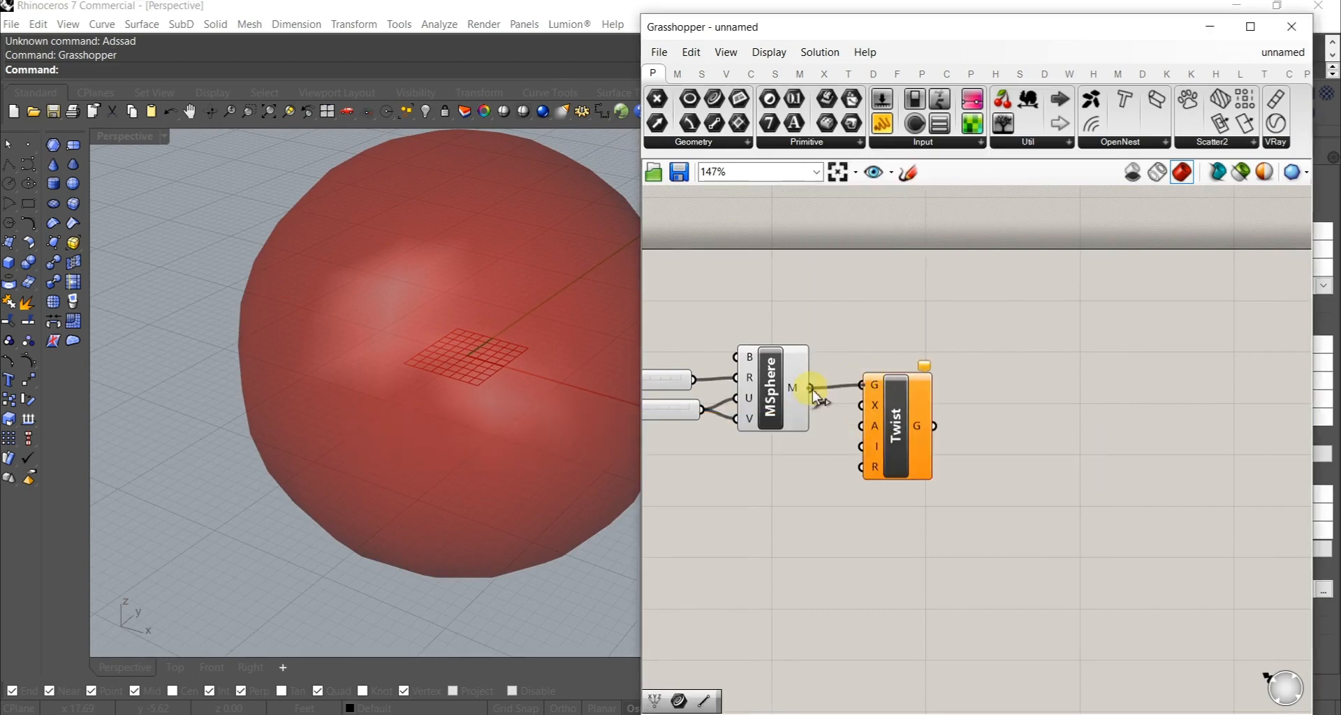
left_click_drag(898, 419, 1037, 447)
Step: Add a Construct Point component below the Mesh Sphere and place a duplicate of it underneath
double_click(850, 522)
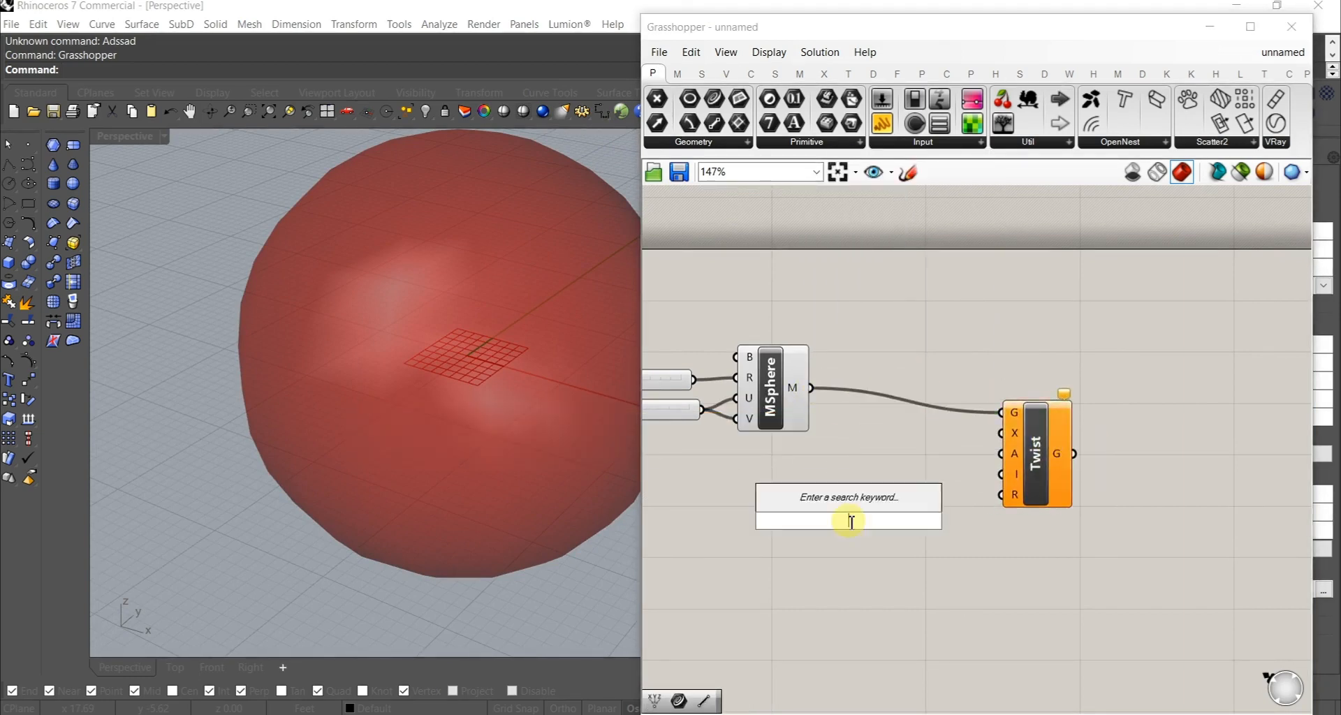
type("xyz")
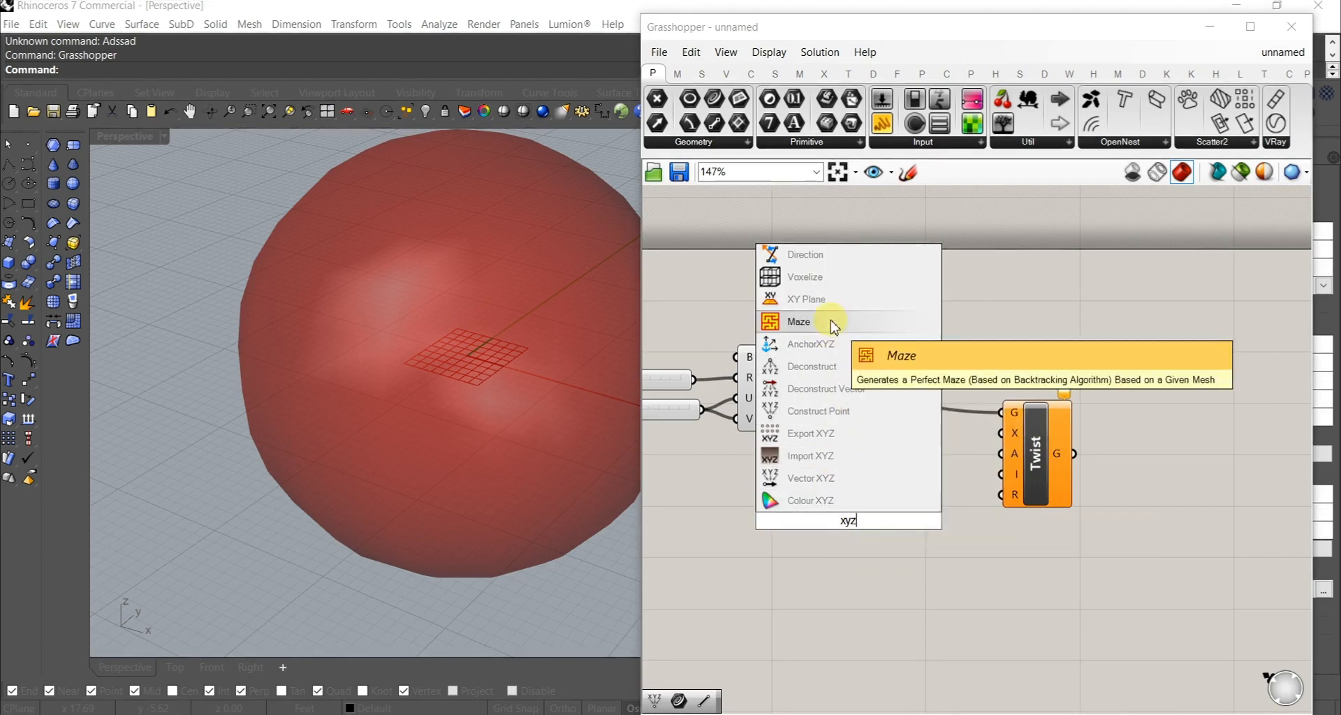
left_click(793, 411)
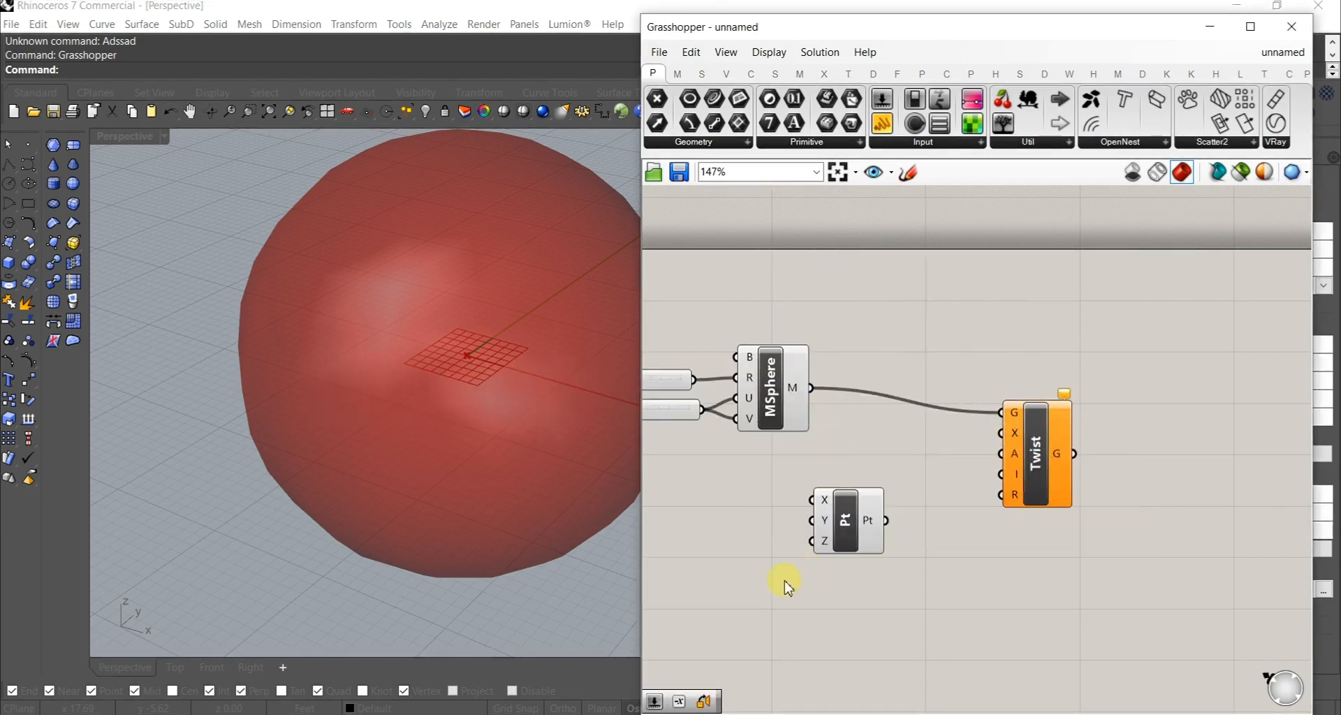
left_click_drag(847, 541, 854, 622, "alt")
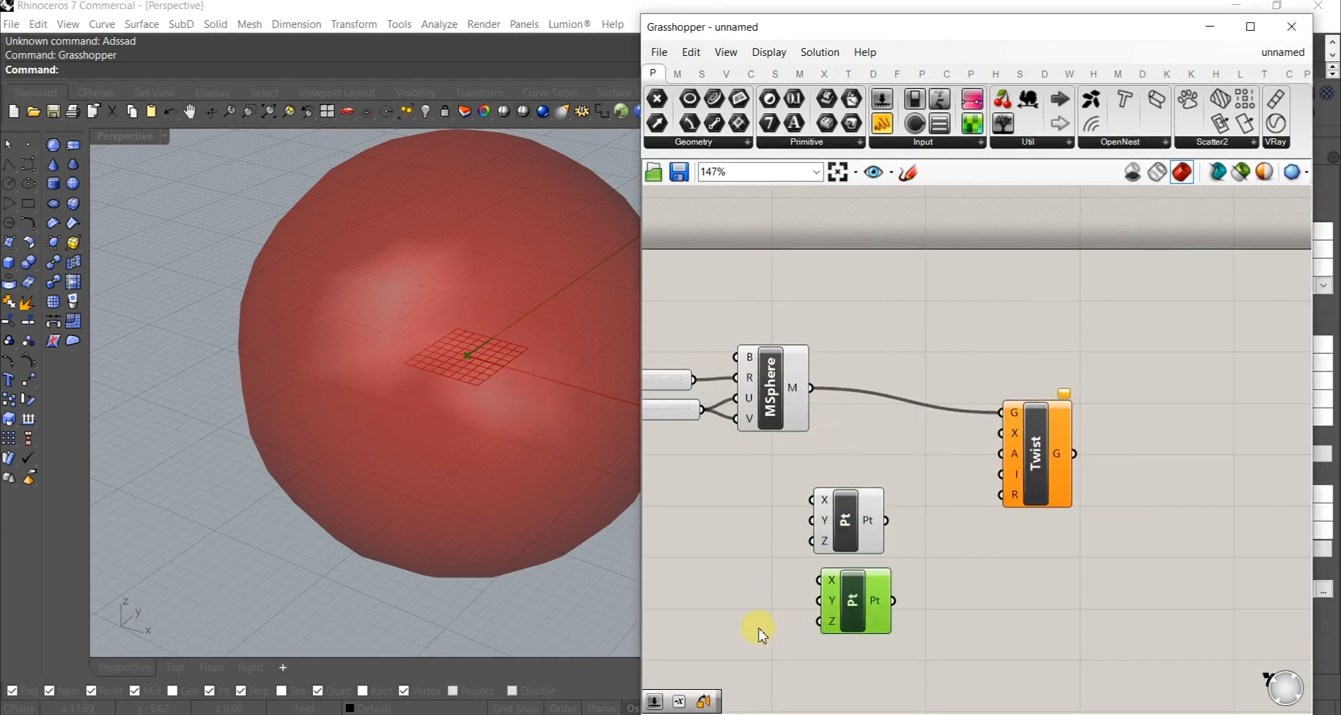
Step: Add a Negative component and wire its output to the Z input of the lower Construct Point
double_click(766, 632)
type("neg")
left_click(748, 606)
left_click_drag(818, 620, 780, 628)
Step: Add a slider set to 5.000 and wire it to the Negative component and the upper point's Z input
right_click_drag(751, 579, 842, 597)
double_click(759, 585)
type("5")
key("Return")
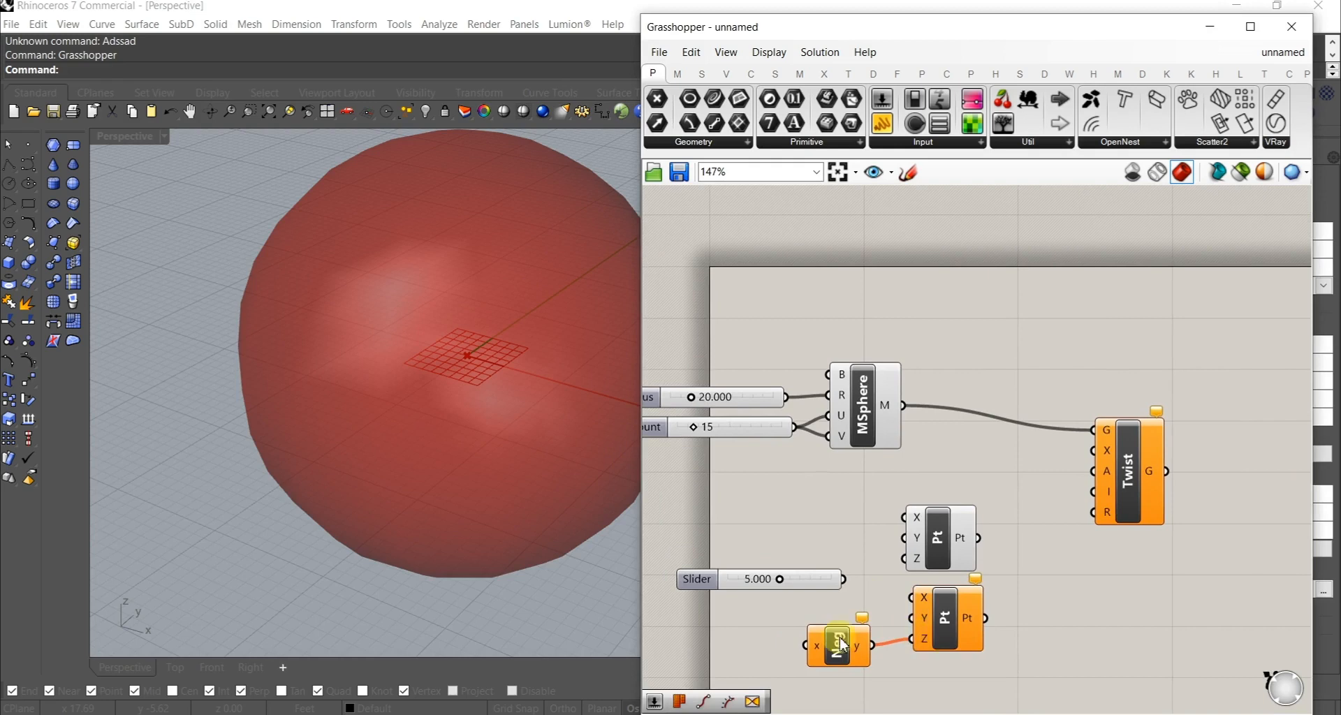
left_click_drag(805, 645, 843, 579)
left_click_drag(919, 562, 880, 605)
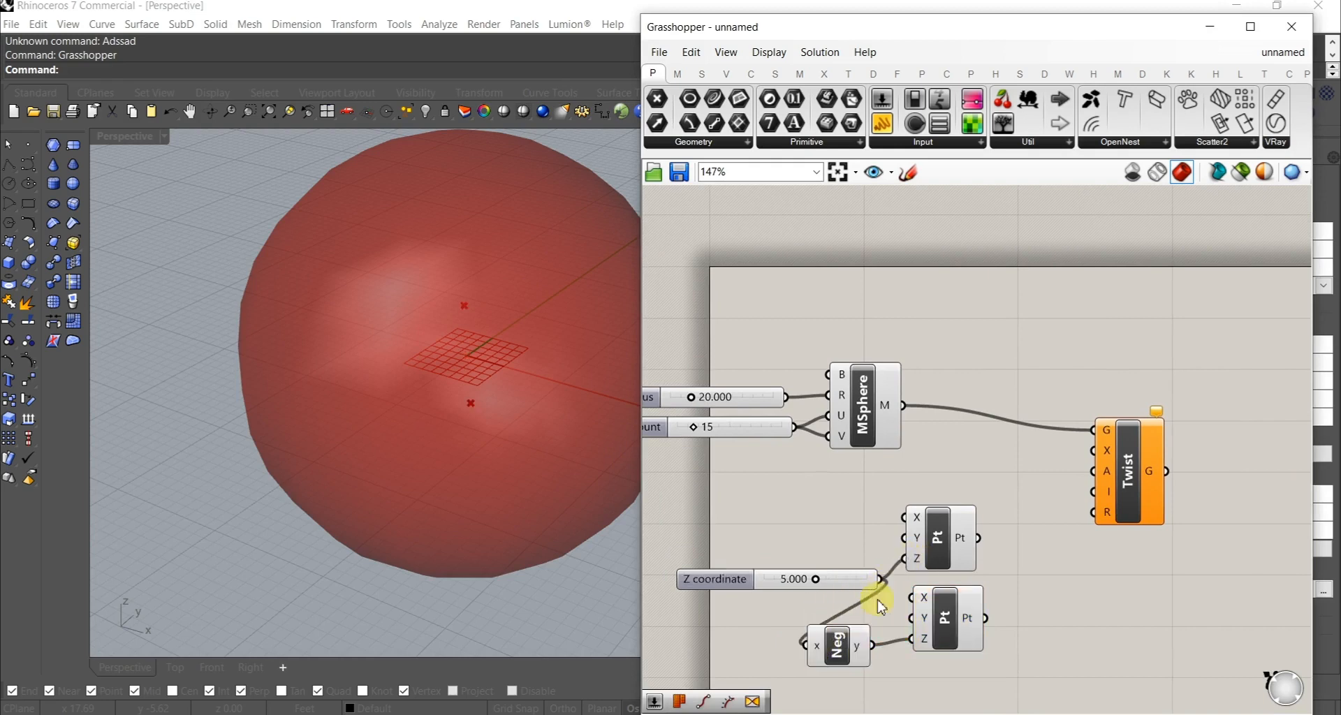
Step: Add a Line component between the two constructed points and connect it to the Twist's axis input
double_click(1044, 600)
type("line")
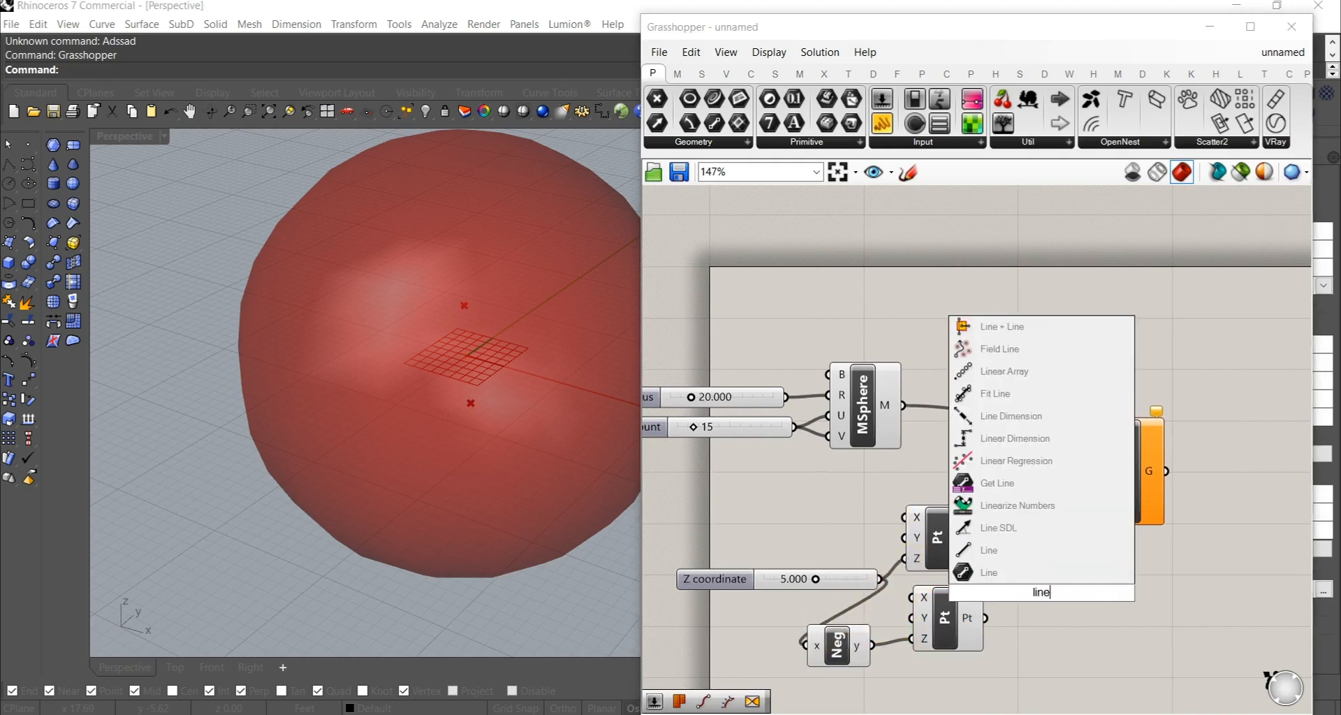
left_click(988, 550)
left_click_drag(1007, 582, 981, 536)
left_click_drag(1009, 602, 1095, 491)
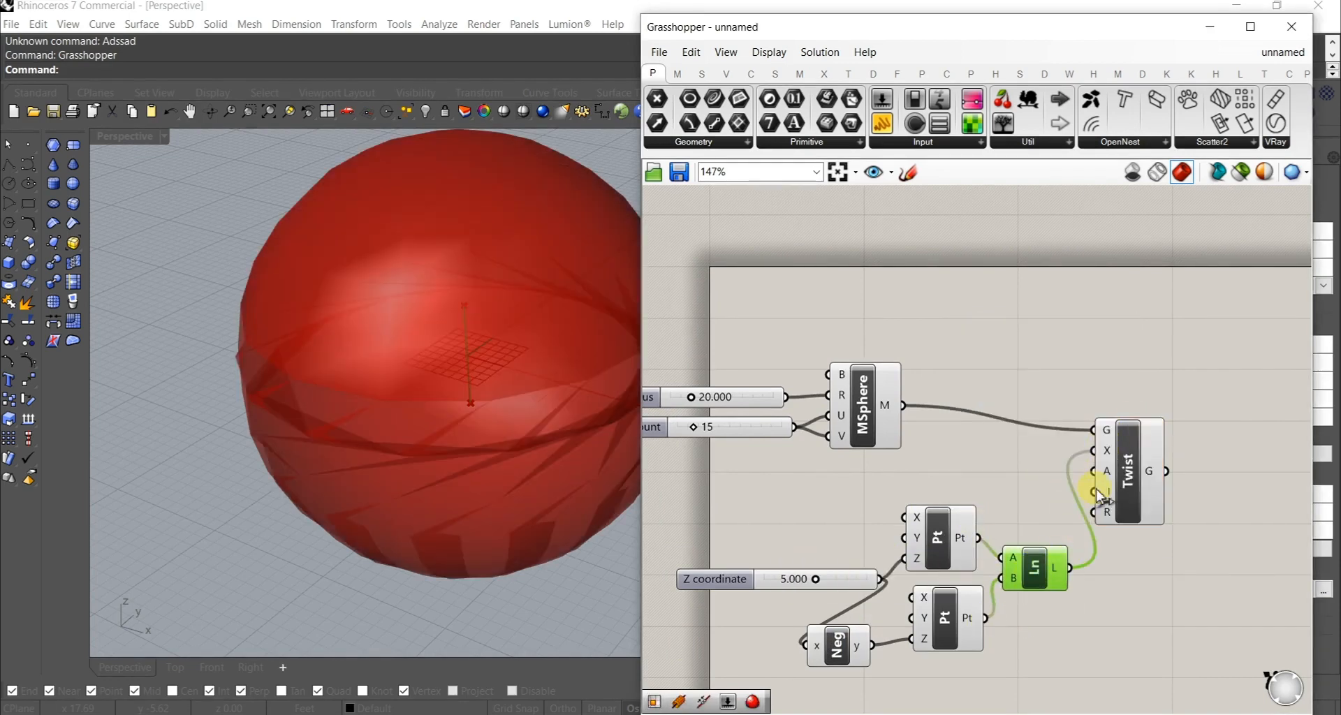
Step: Set the Twist's angle input to degrees and drive it with a new slider set to 200.000
right_click(1106, 477)
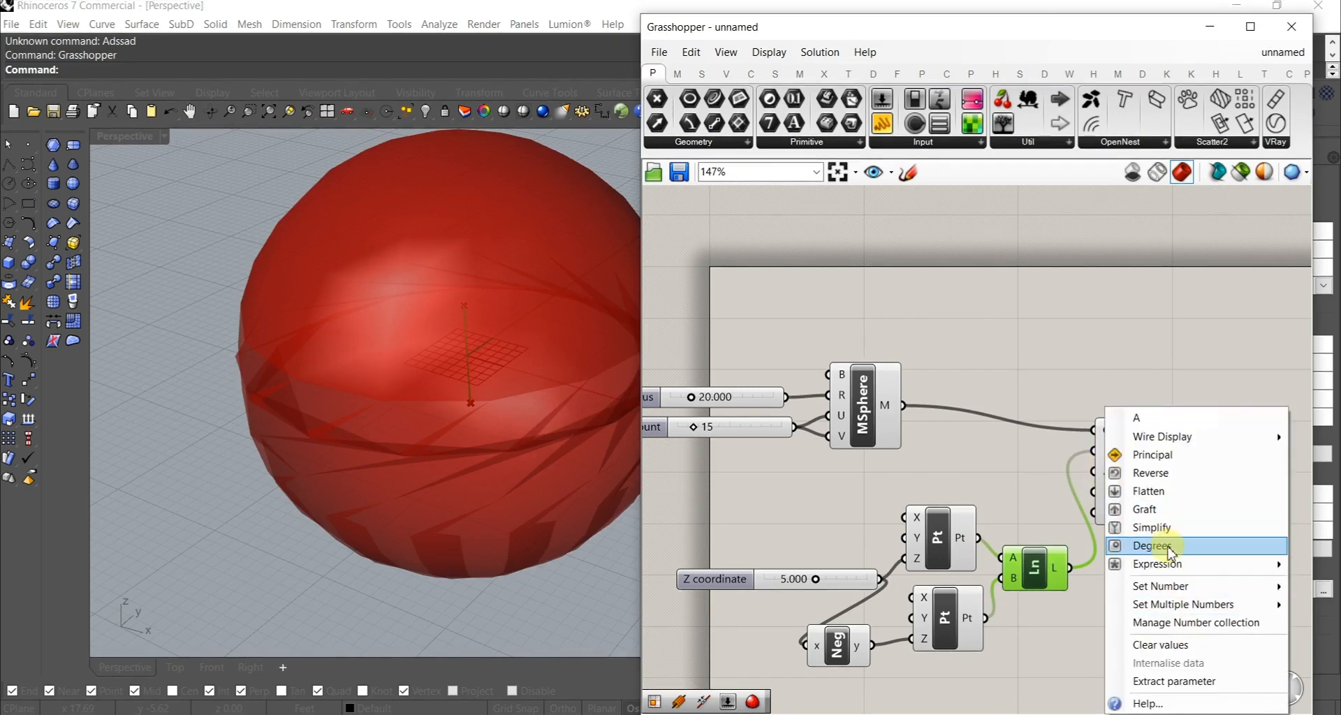
left_click(1125, 546)
double_click(1023, 488)
type("20")
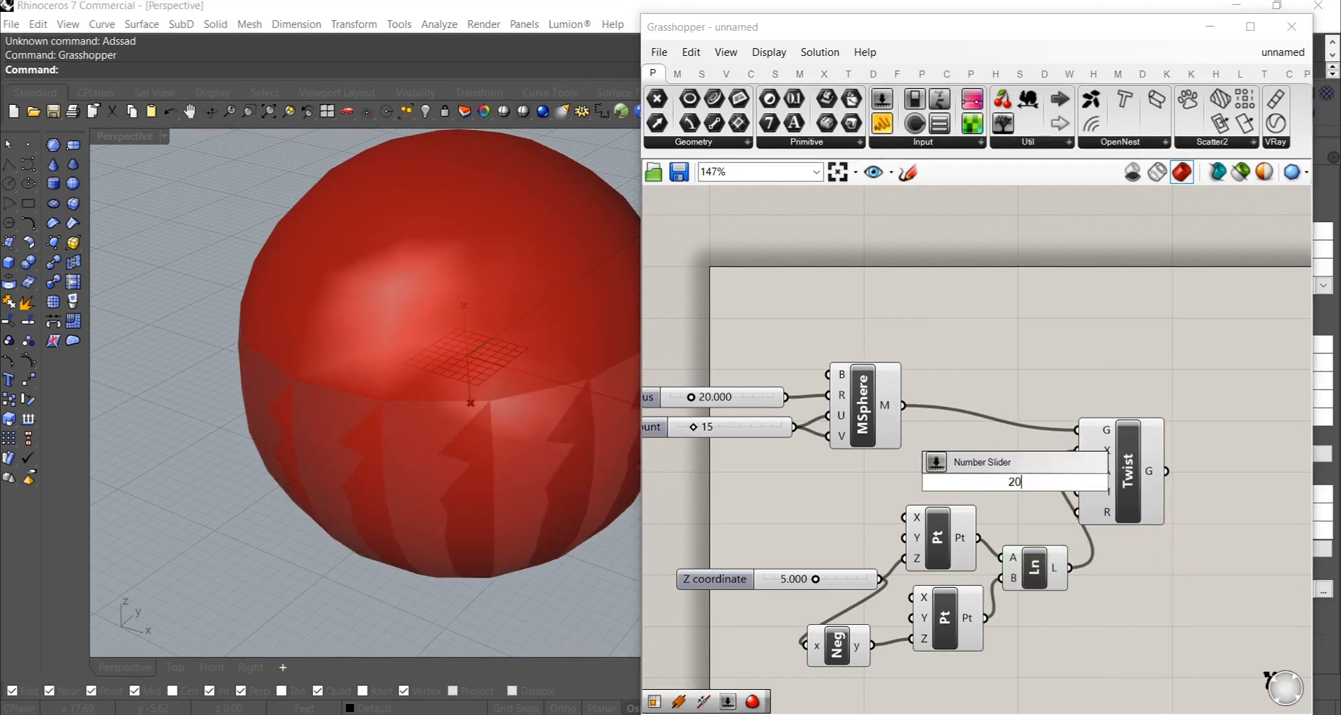
type("0.")
key("Return")
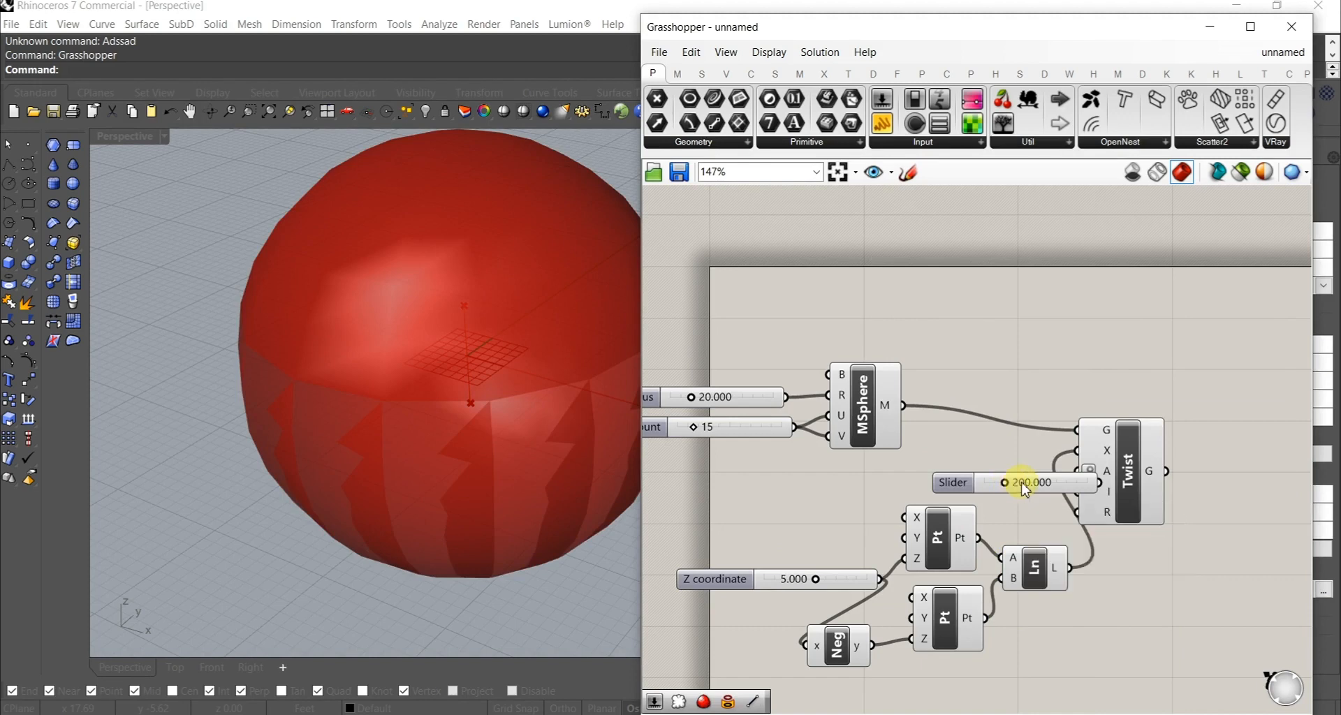
mouse_move(1072, 480)
left_mouse_down()
mouse_move(1026, 471)
mouse_move(1076, 472)
left_mouse_up()
Step: Set the V Count slider to 14 and the Z coordinate slider to 10.000
right_click_drag(831, 458, 919, 454)
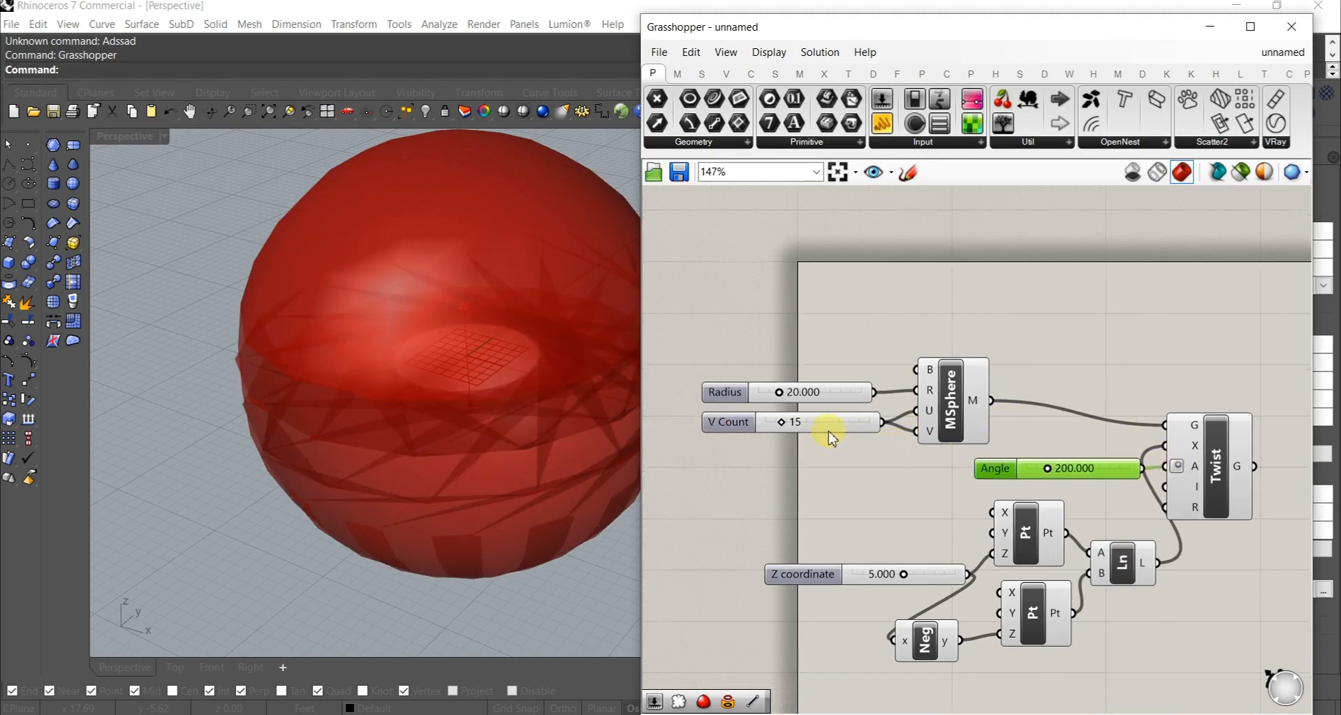
mouse_move(784, 428)
left_mouse_down()
mouse_move(824, 426)
mouse_move(747, 422)
mouse_move(768, 423)
left_mouse_up()
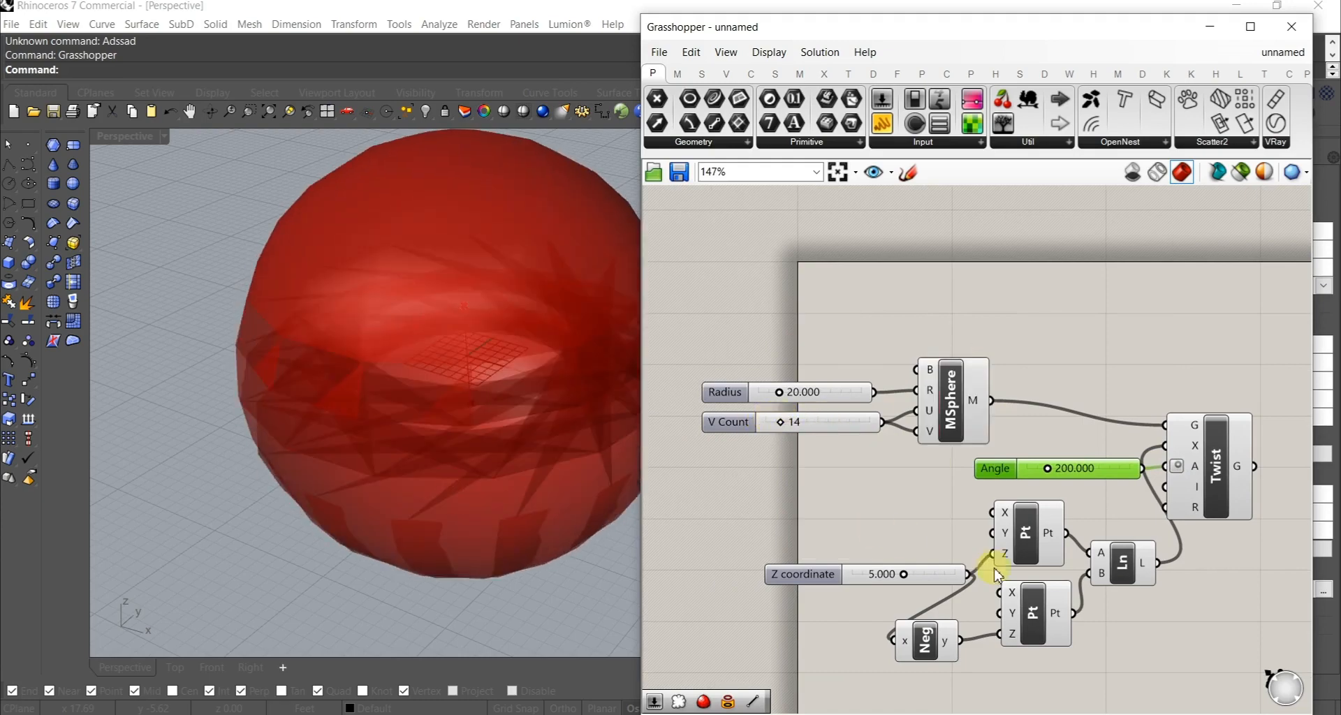
scroll(940, 573, "up", 3)
left_click_drag(870, 575, 1021, 563)
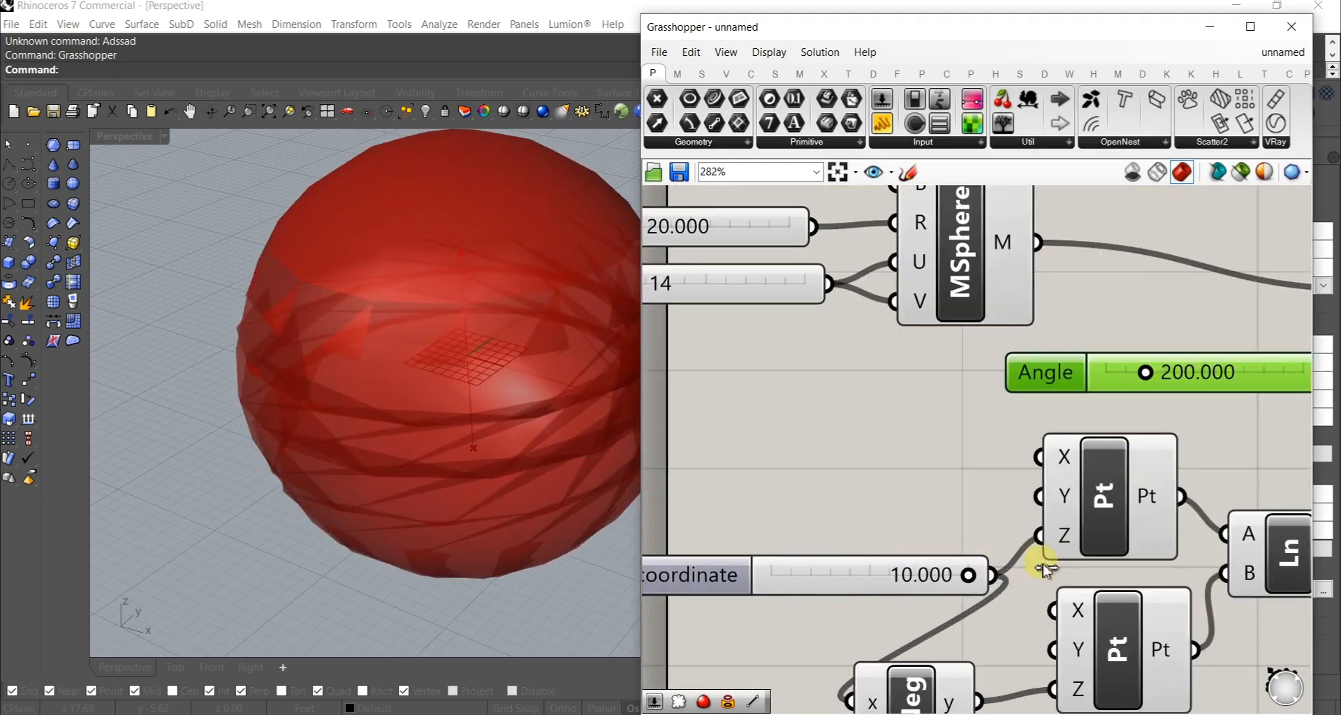
Step: Extend the upper limit of the Z coordinate slider and set its value to 19.762
left_click(725, 580)
double_click(725, 580)
left_click_drag(785, 574, 782, 504)
left_click(731, 694)
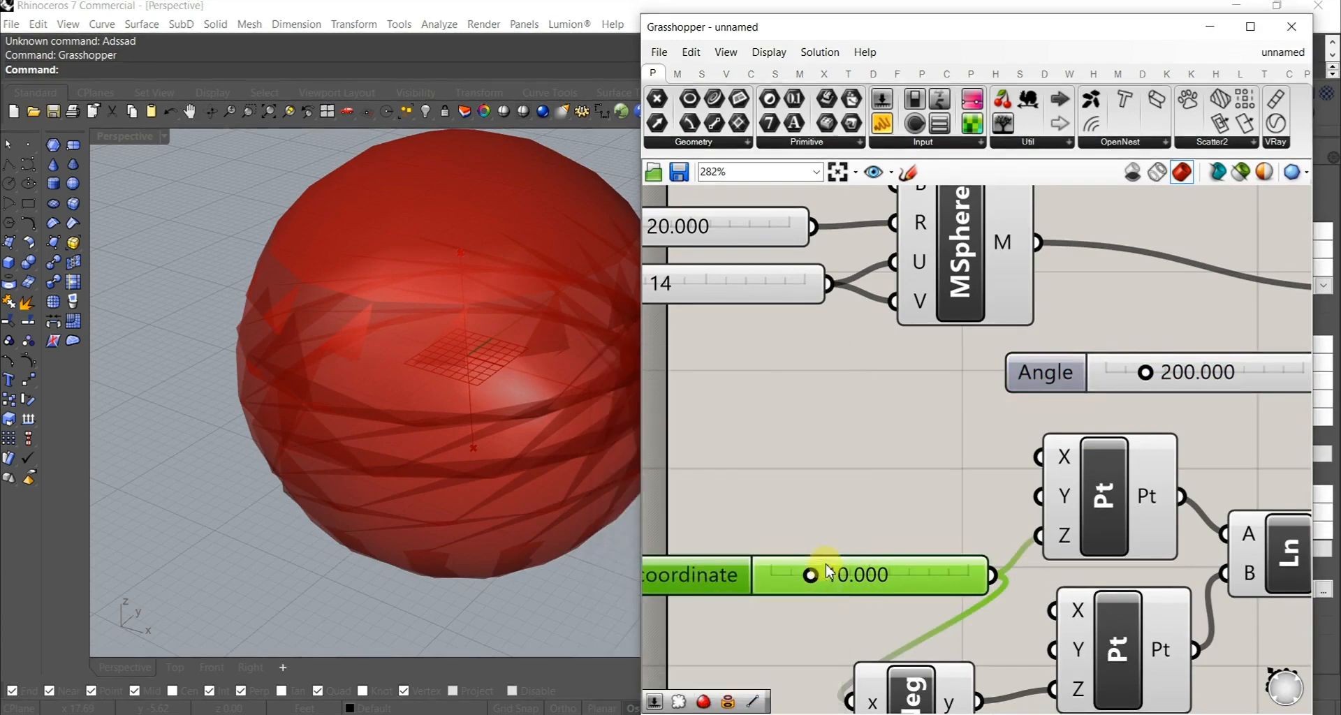
left_click_drag(810, 576, 847, 577)
scroll(868, 482, "down", 5)
right_click_drag(868, 482, 822, 475)
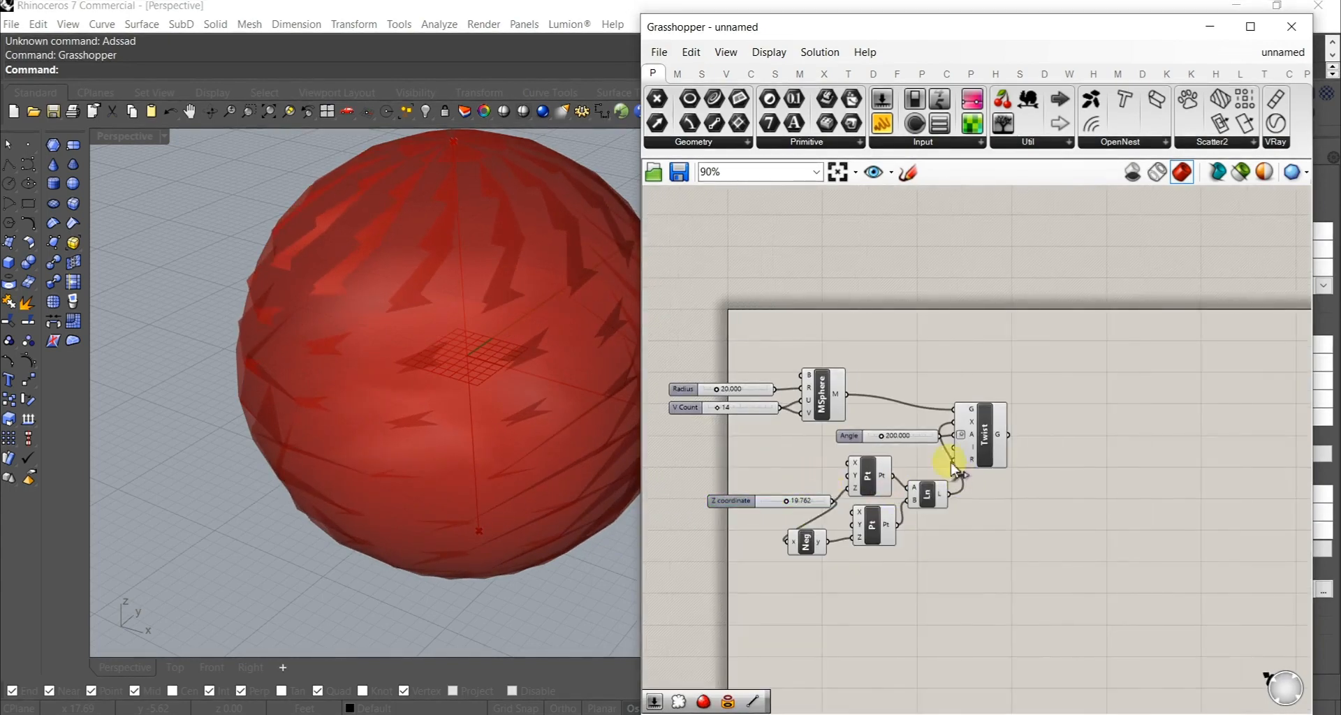
right_click_drag(952, 455, 868, 479)
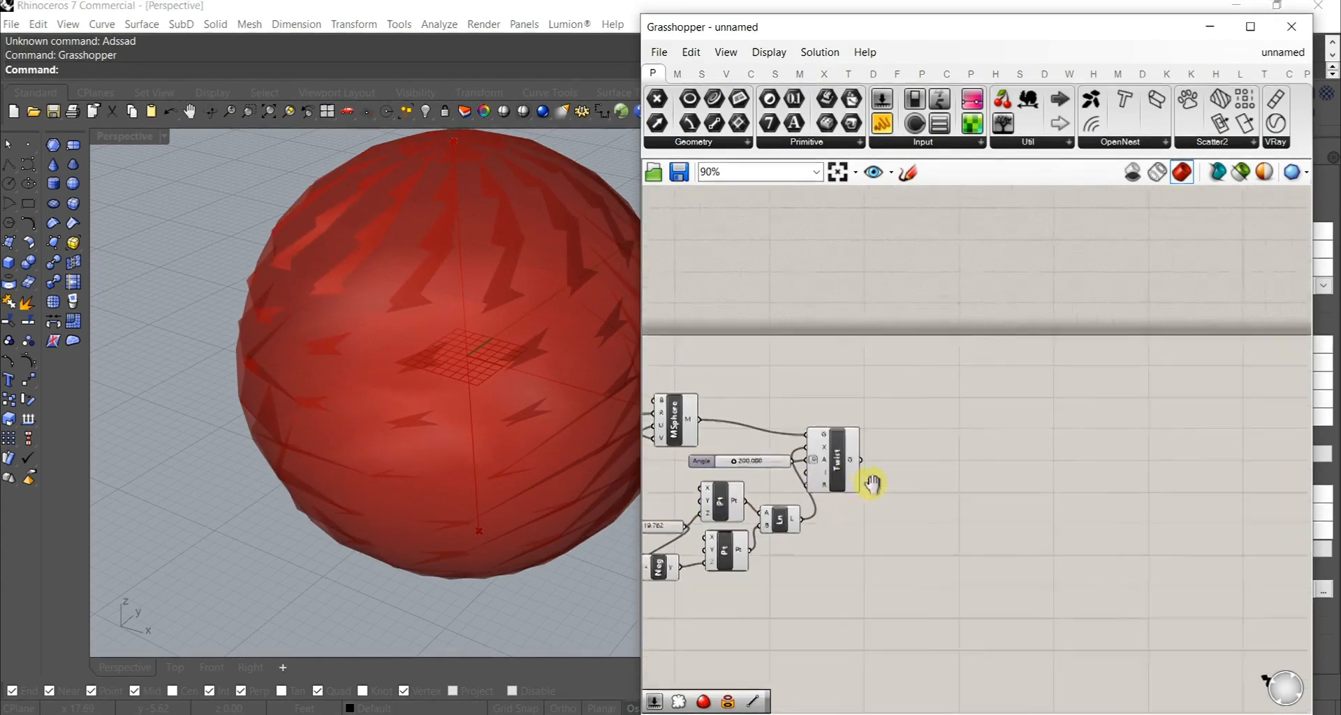
double_click(923, 462)
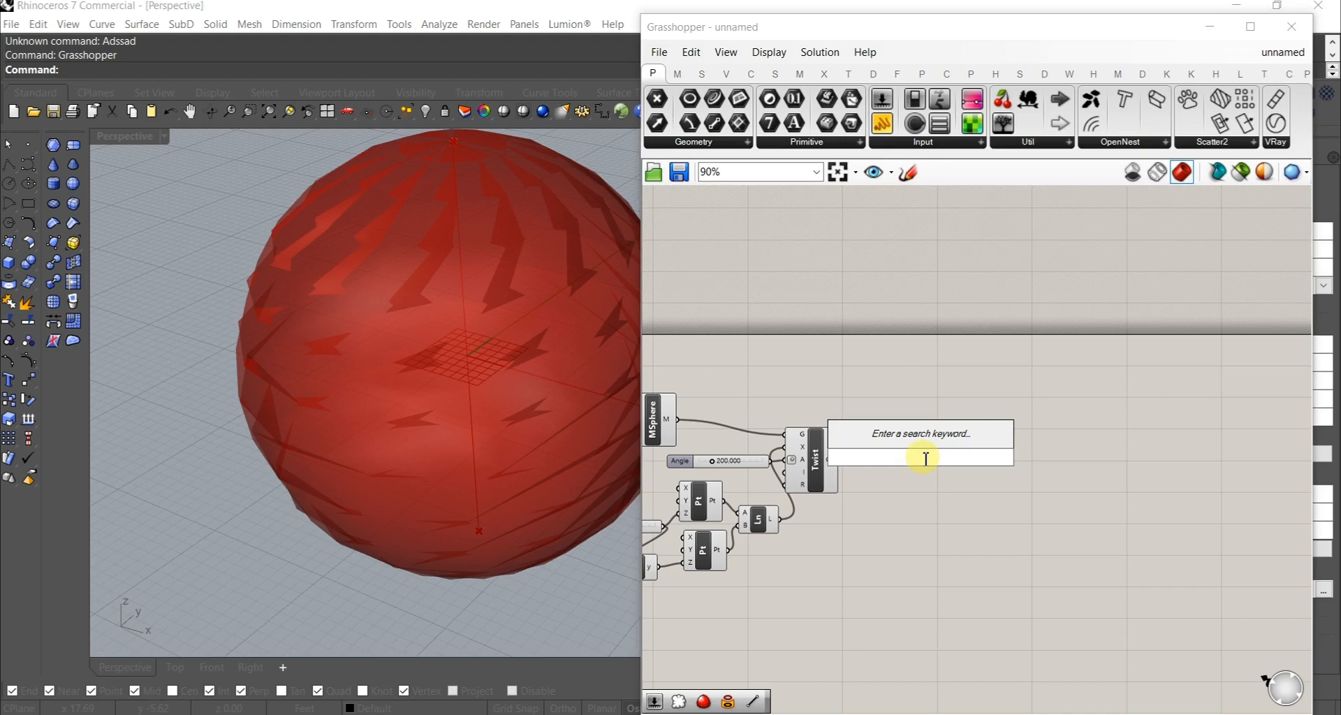
type("de")
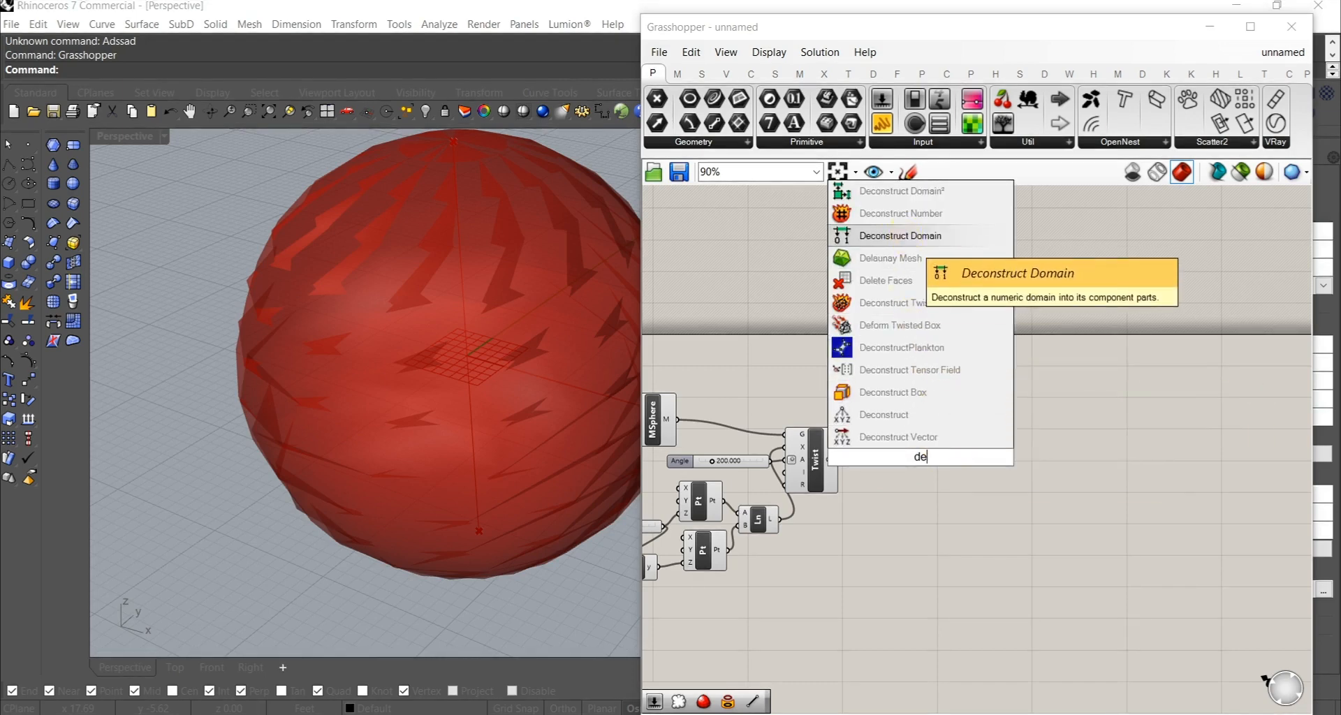
type("con")
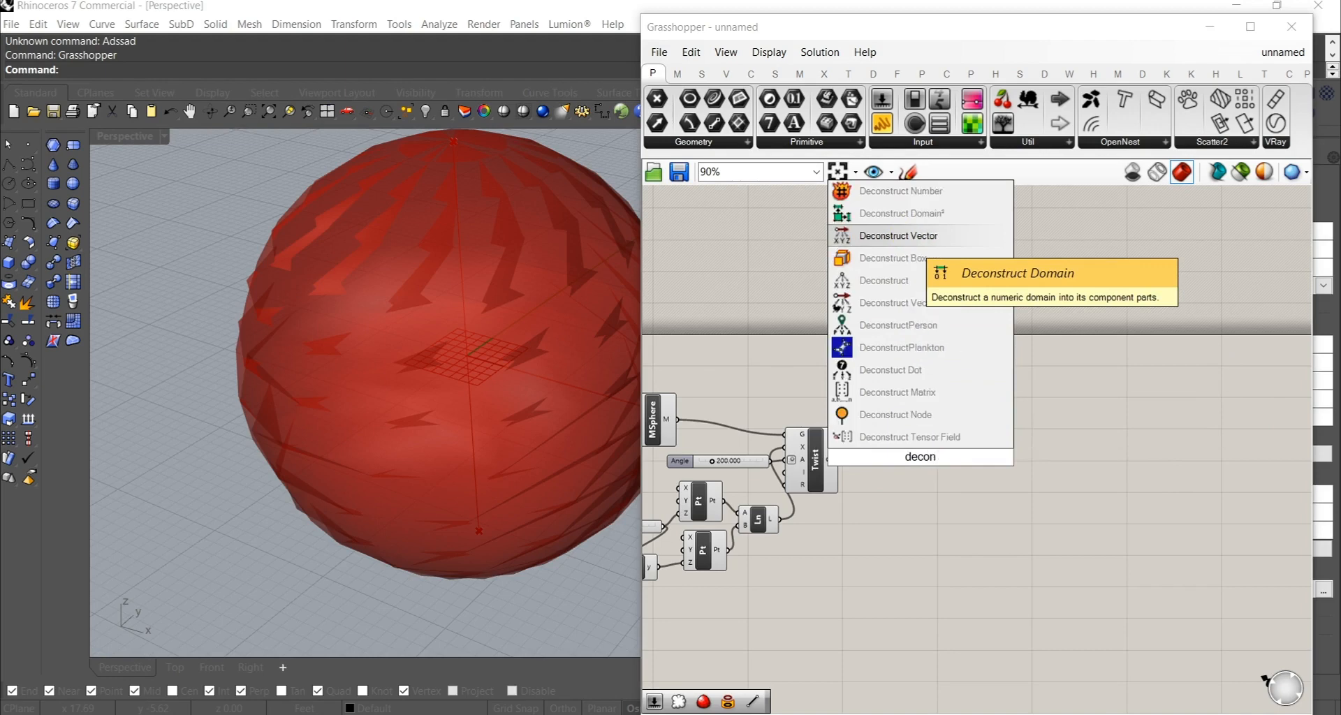
Step: Add a Deconstruct Mesh component beside Twist and connect the twisted geometry to its mesh input
left_click(799, 73)
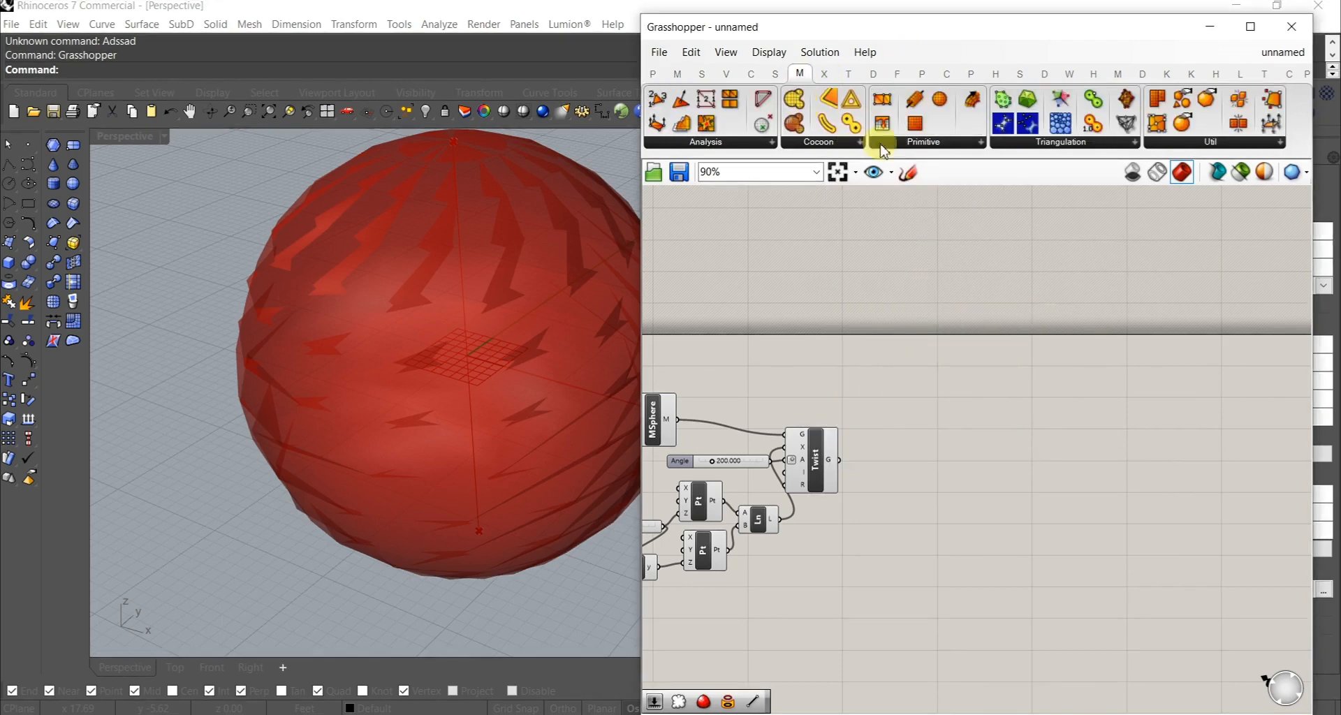
left_click(692, 139)
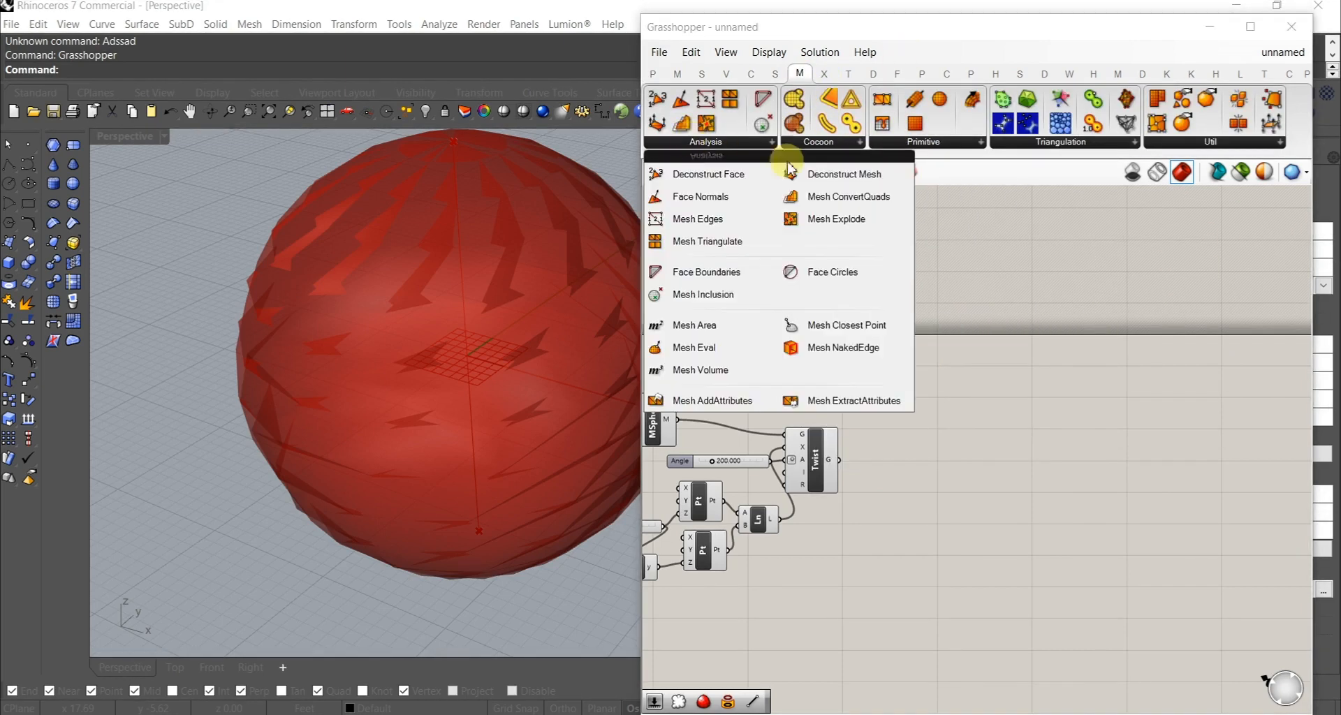
left_click(843, 183)
left_click(925, 473)
scroll(901, 468, "up", 4)
left_click_drag(891, 498, 856, 463)
left_click_drag(1007, 493, 954, 470)
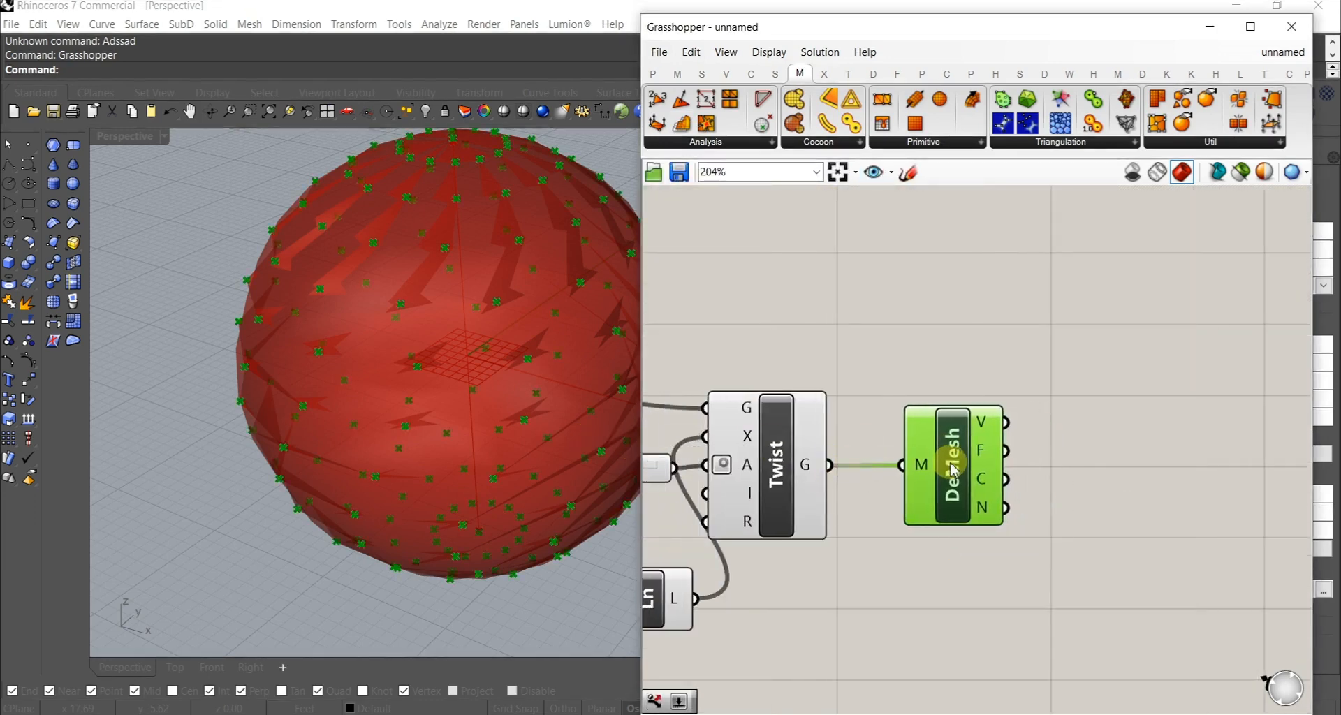
Step: Set the count slider feeding the mesh sphere's U and V inputs to 45
right_click_drag(954, 469, 861, 421)
right_click_drag(706, 509, 1114, 477)
scroll(1114, 477, "down", 3)
scroll(763, 384, "up", 5)
left_click_drag(727, 428, 814, 441)
scroll(838, 398, "down", 5)
right_click_drag(838, 398, 768, 336)
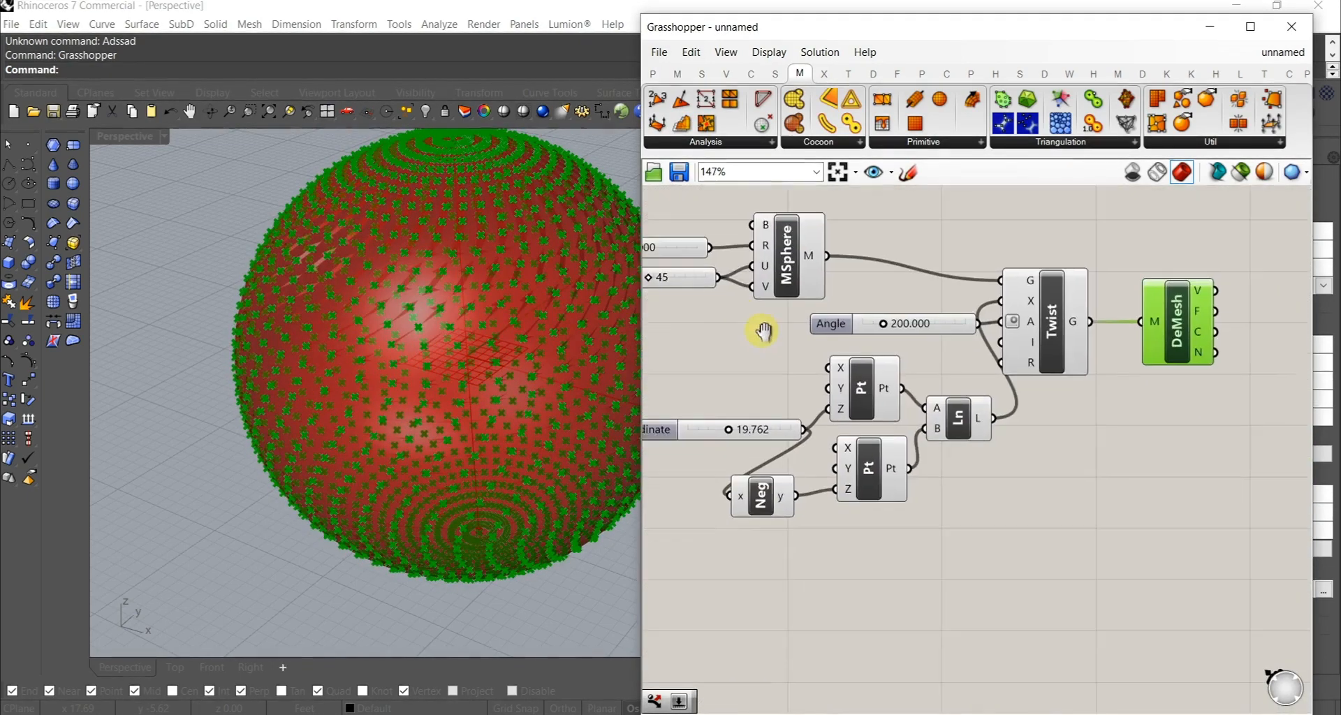
Step: Add a Face Normals component below Deconstruct Mesh and connect the twisted geometry to its mesh input
left_click(1138, 377)
double_click(1010, 433)
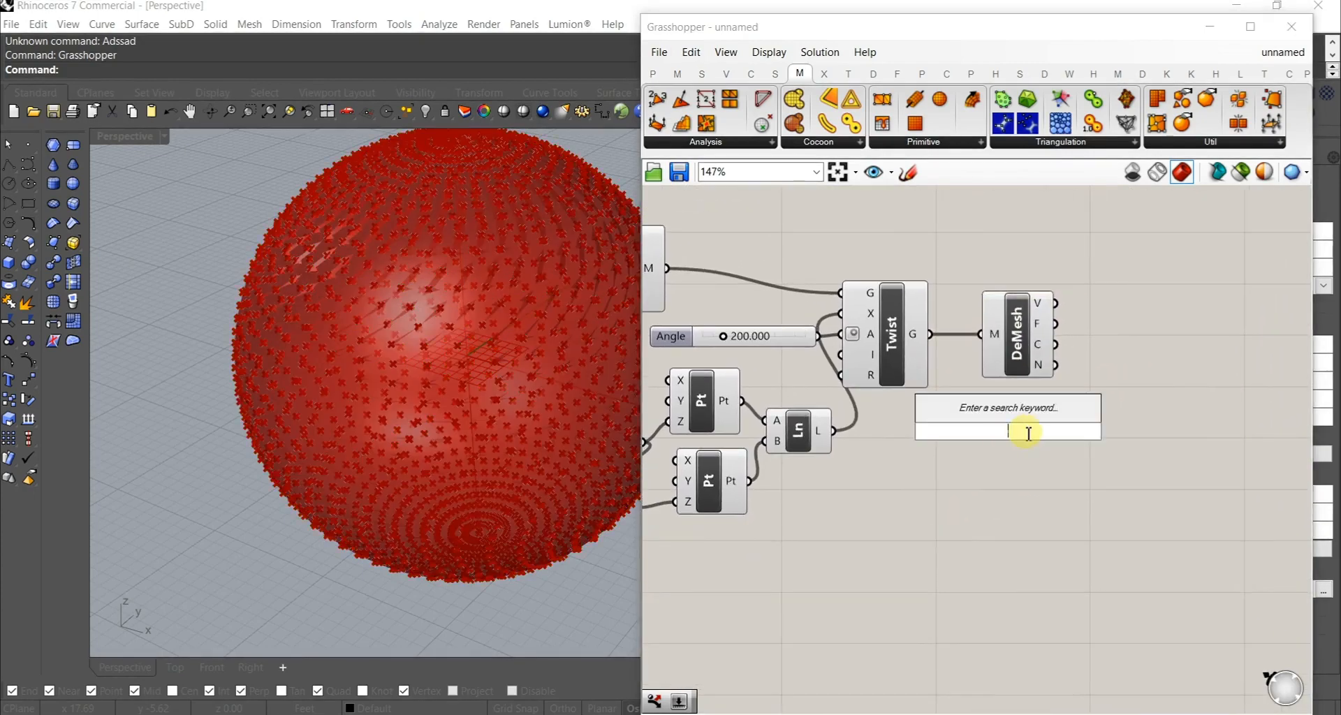
type("normal")
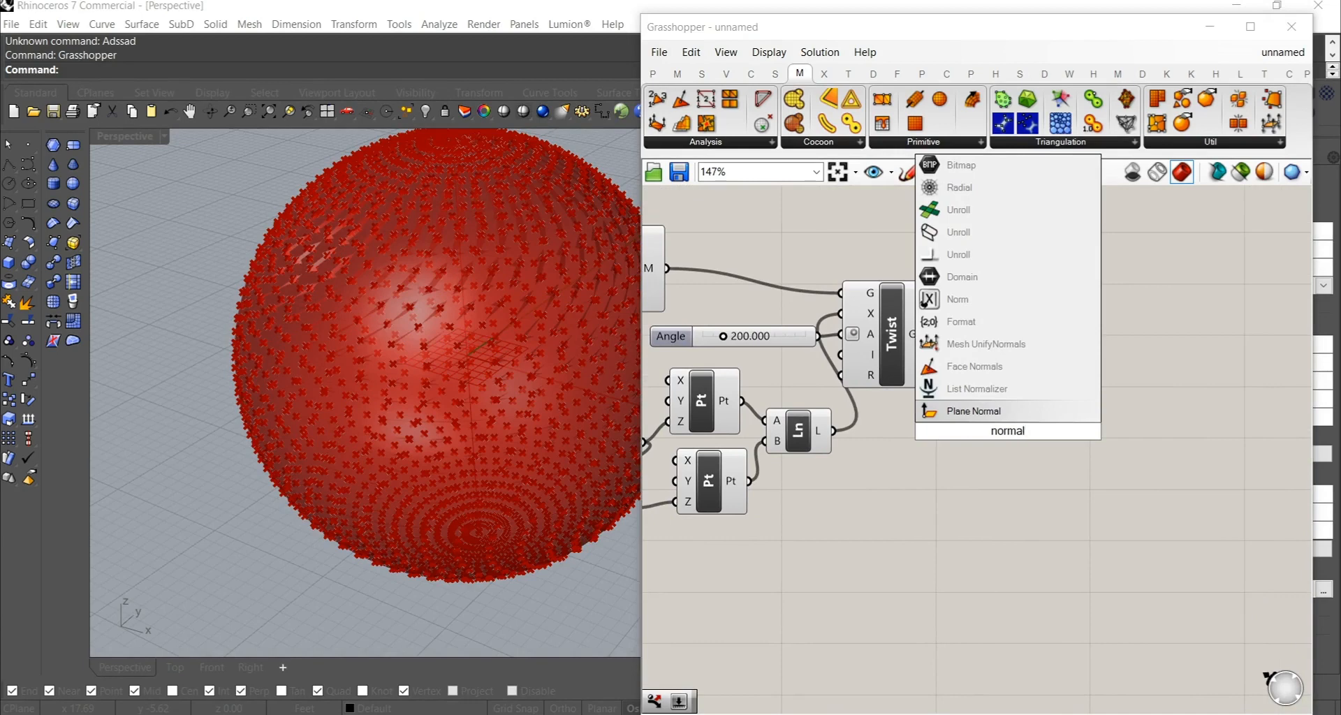
left_click(978, 366)
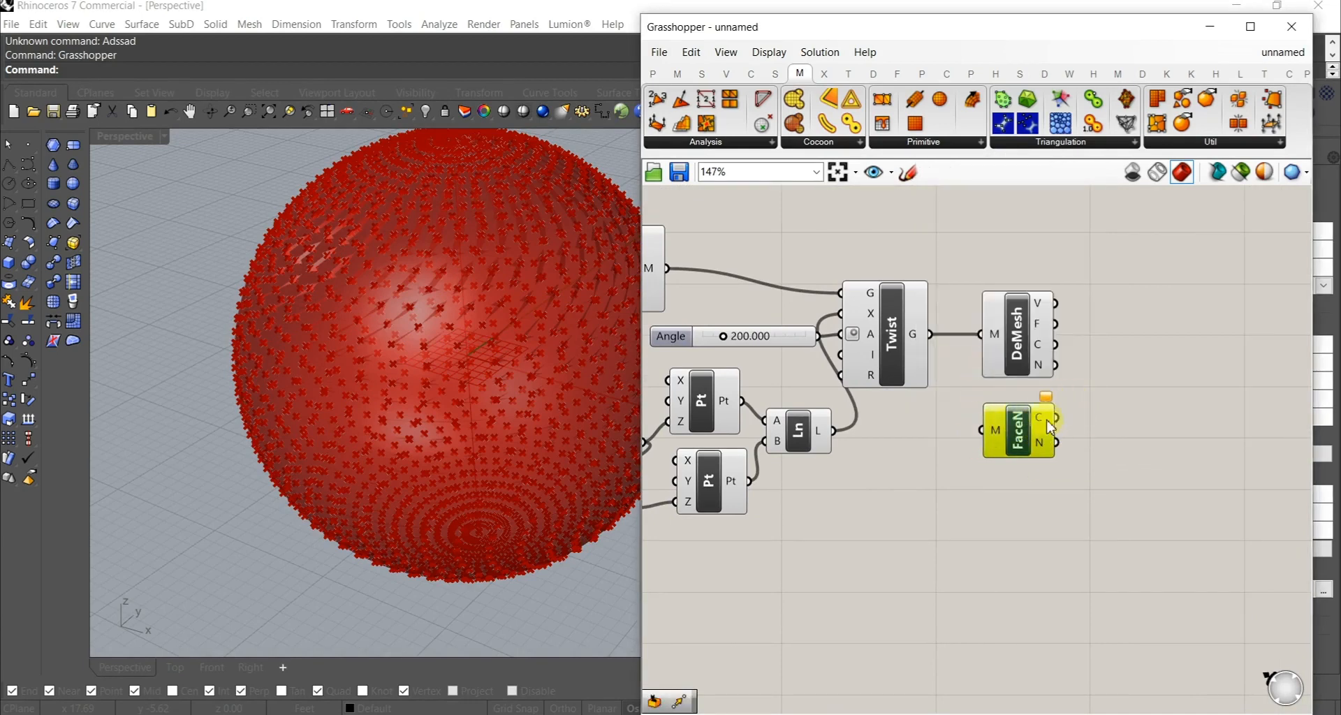
left_click_drag(931, 334, 967, 447)
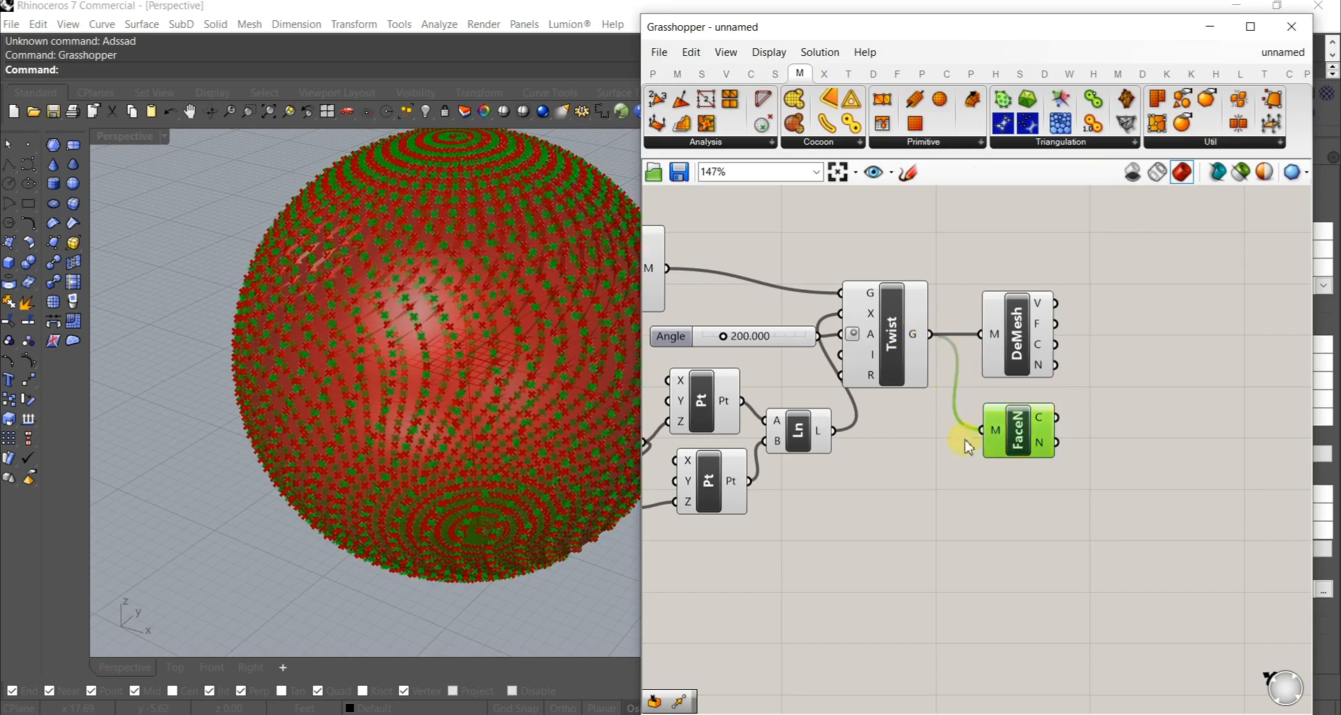
Step: Add a Dispatch component beside Face Normals and connect the face centres to its list input
right_click_drag(968, 447, 862, 488)
left_click(978, 470)
double_click(967, 450)
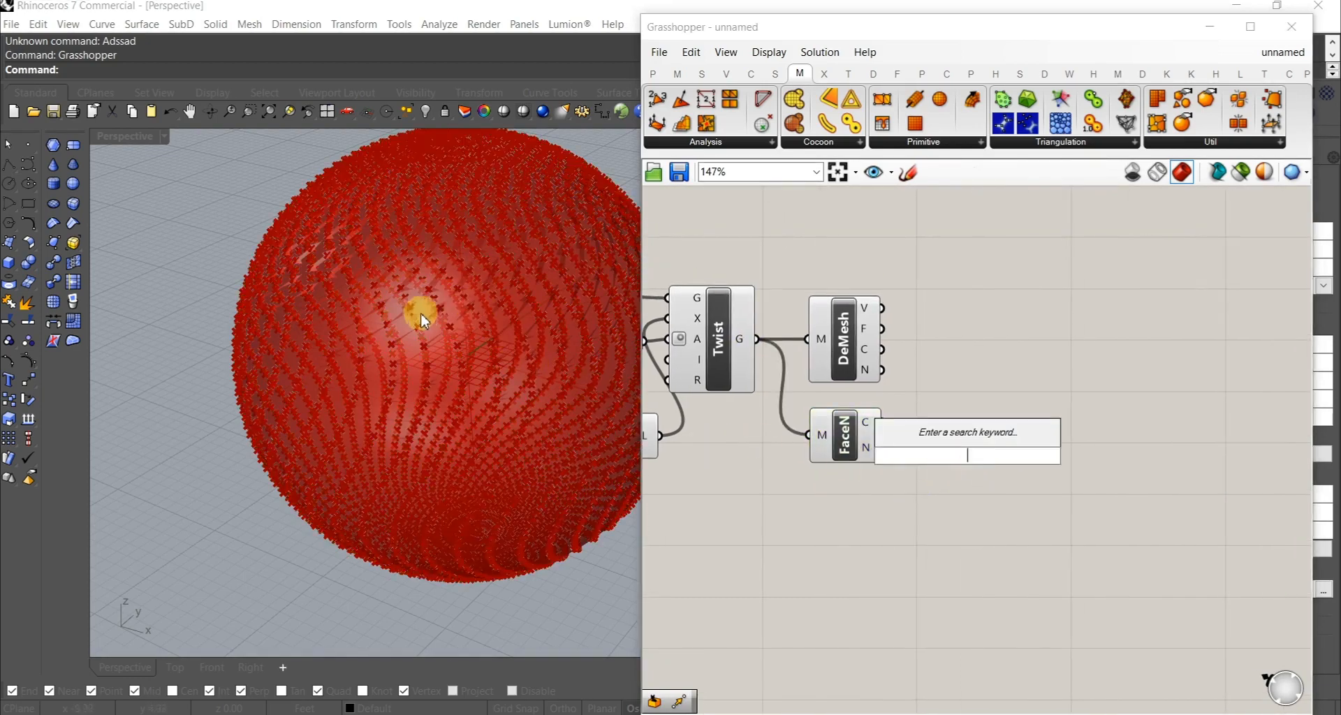
left_click(940, 542)
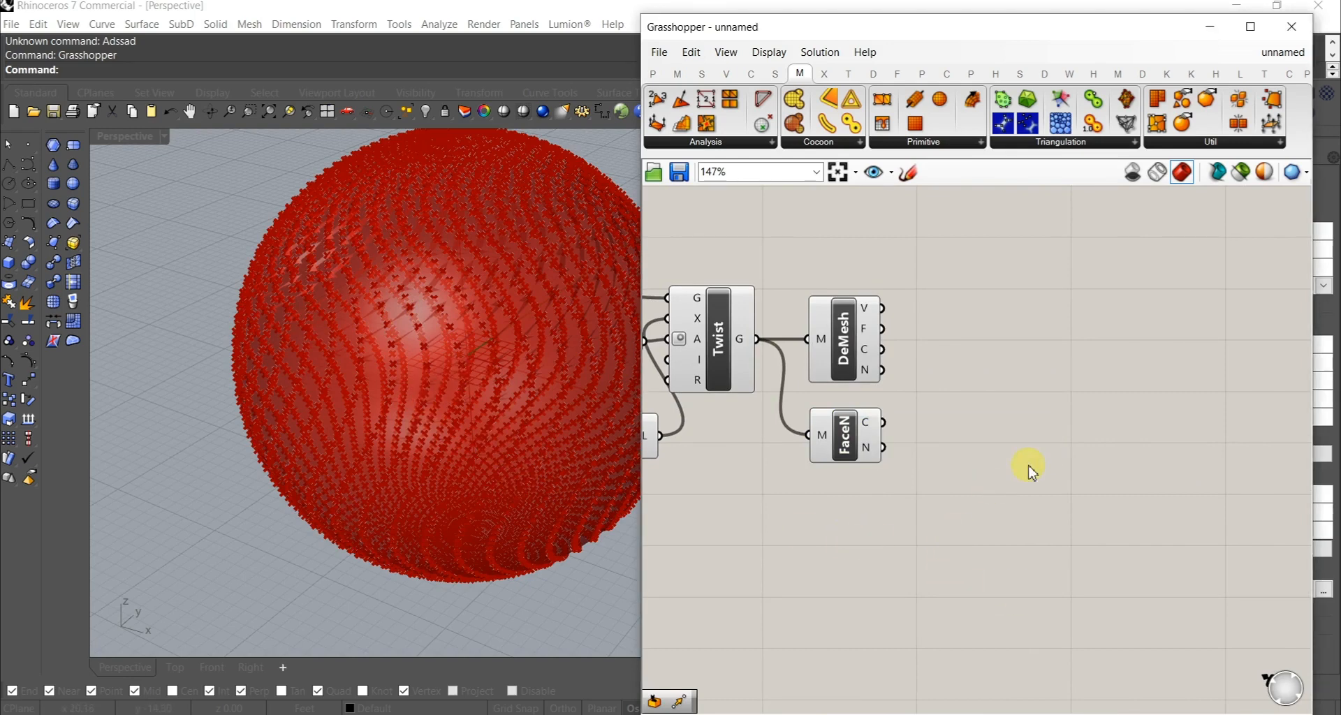
double_click(943, 524)
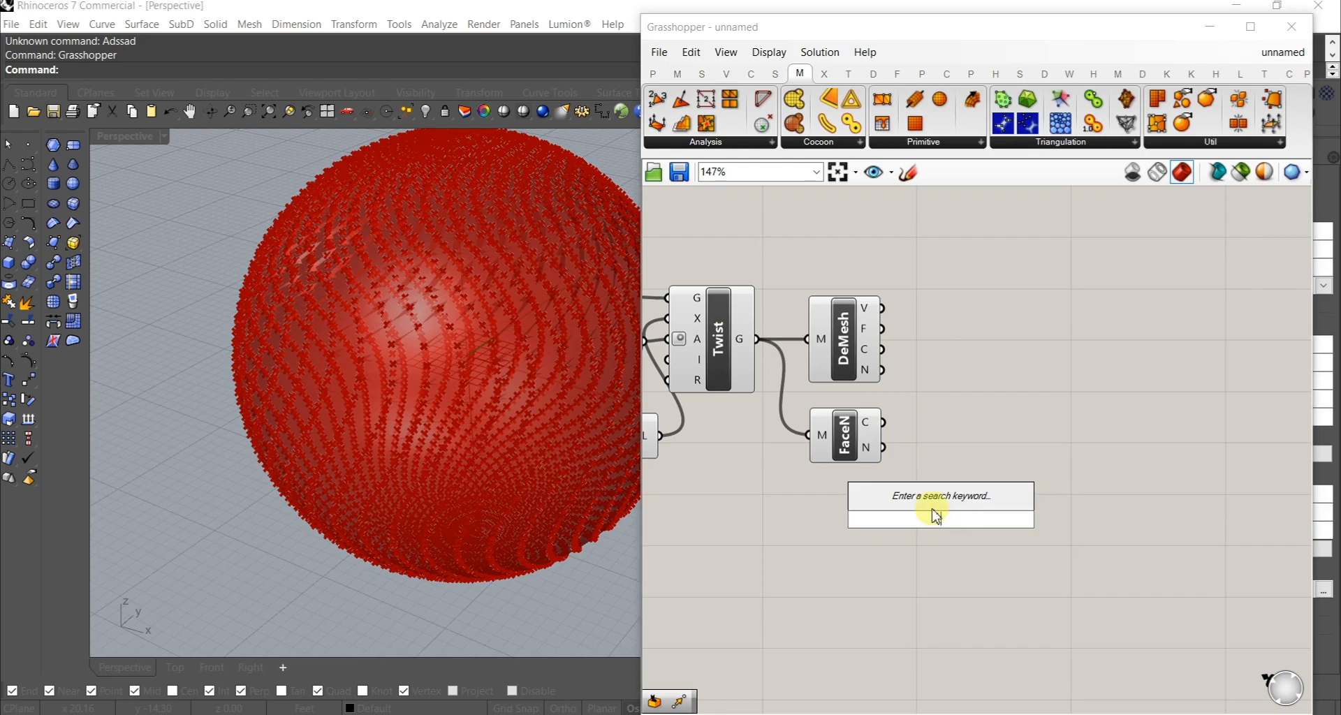
type("dispa")
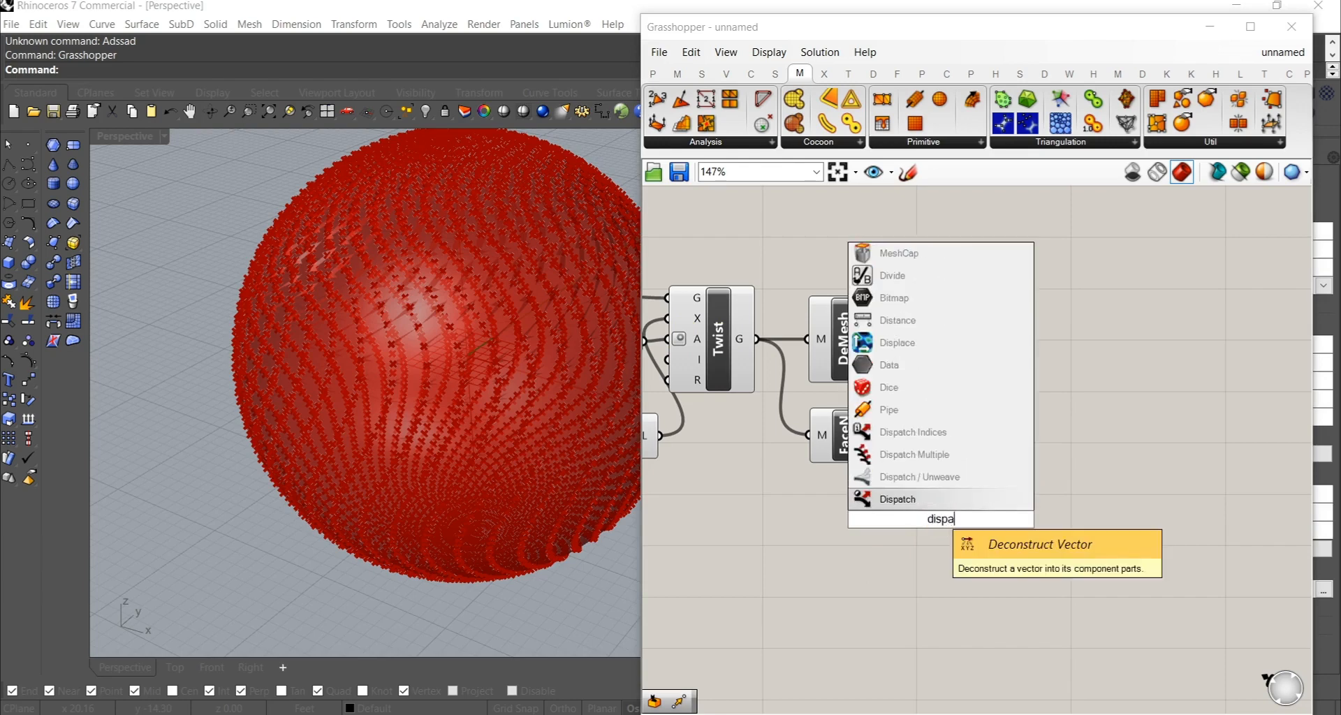
left_click(908, 498)
left_click_drag(907, 501, 894, 416)
left_click_drag(939, 520, 943, 440)
Step: Add a Move component below Dispatch
right_click_drag(960, 503, 871, 483)
left_click(952, 523)
double_click(937, 515)
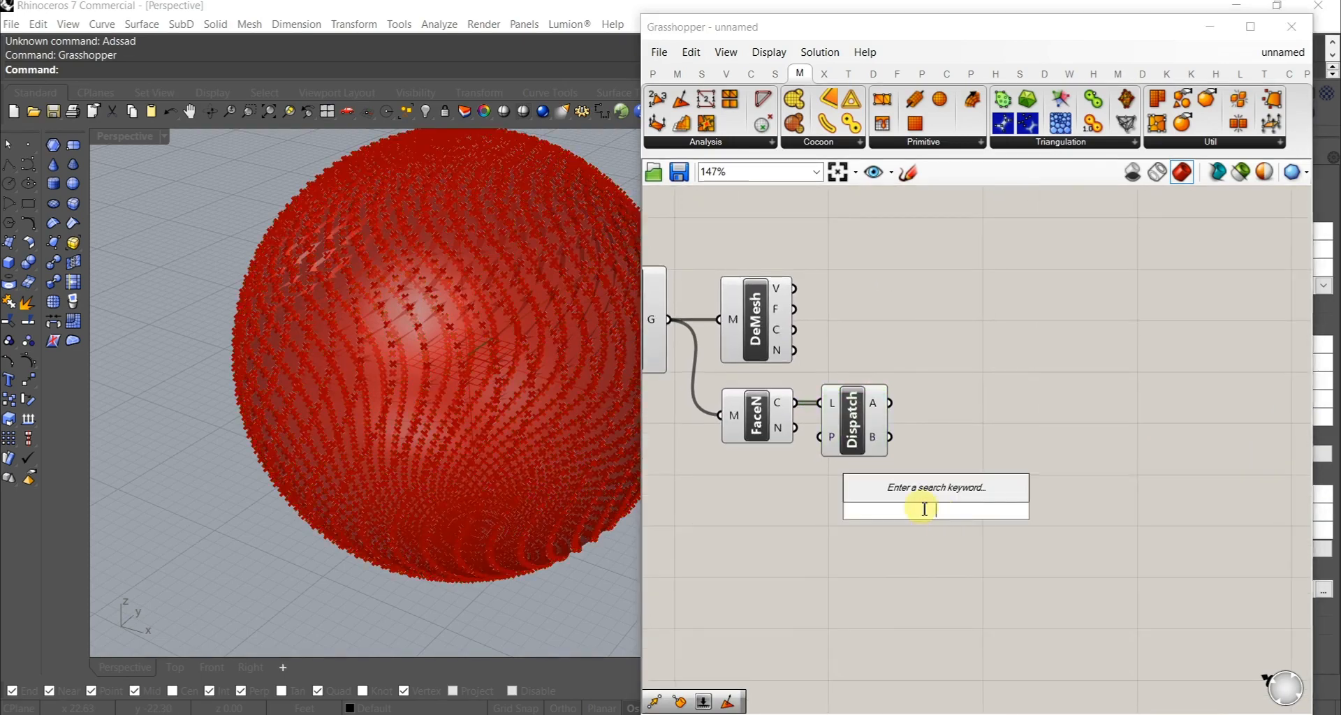
type("move")
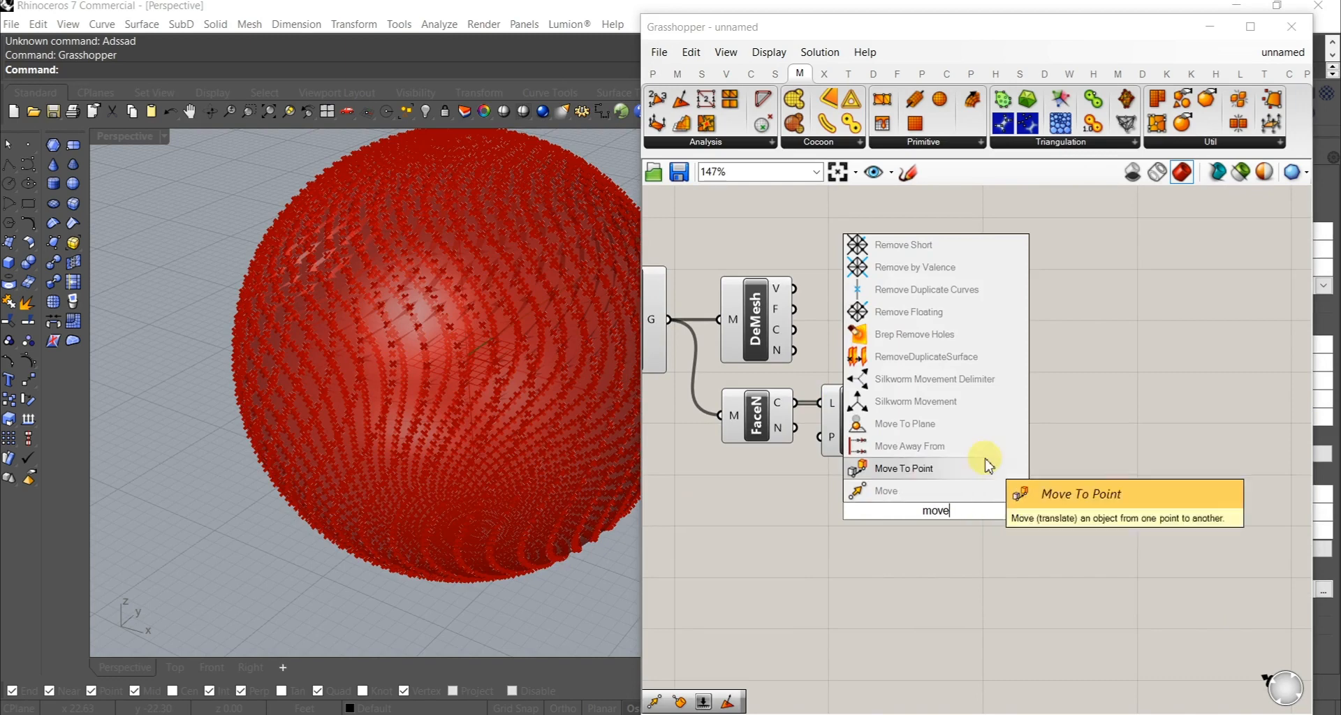
left_click(939, 490)
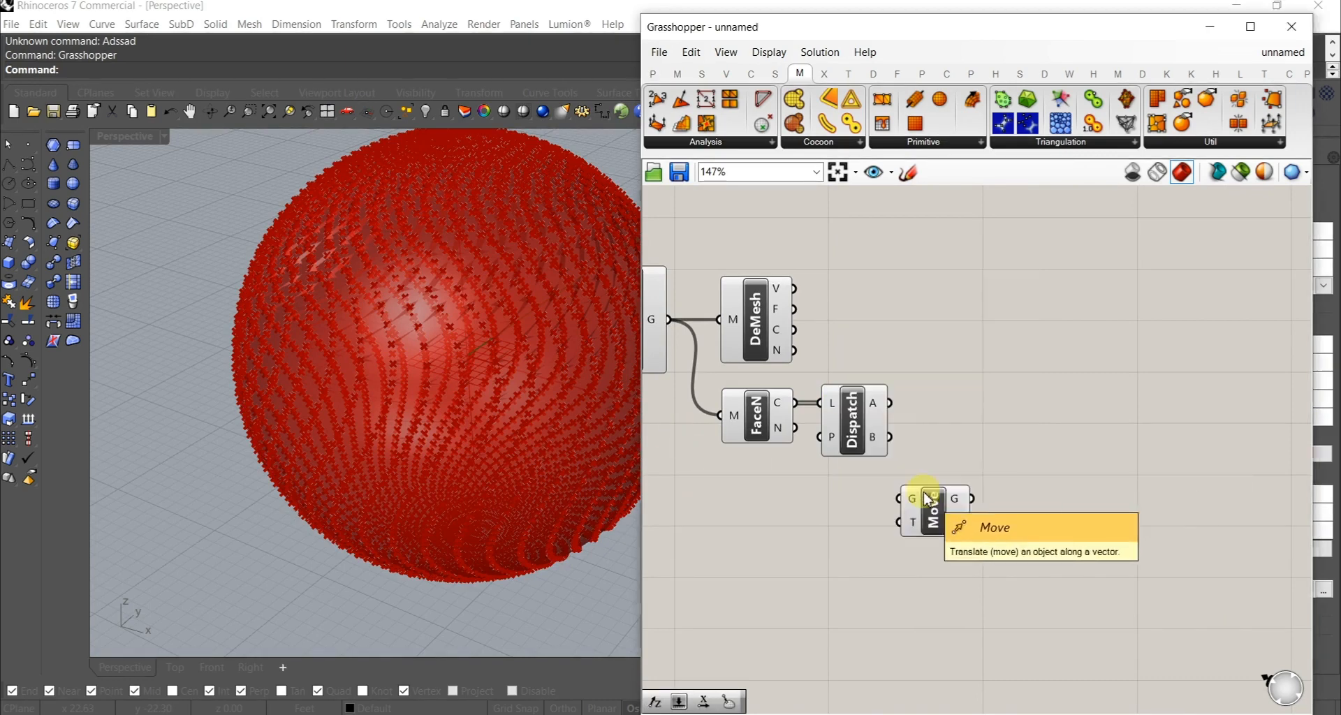
Step: Add a Volume component below Face Normals and connect the original mesh sphere to its geometry input
double_click(786, 528)
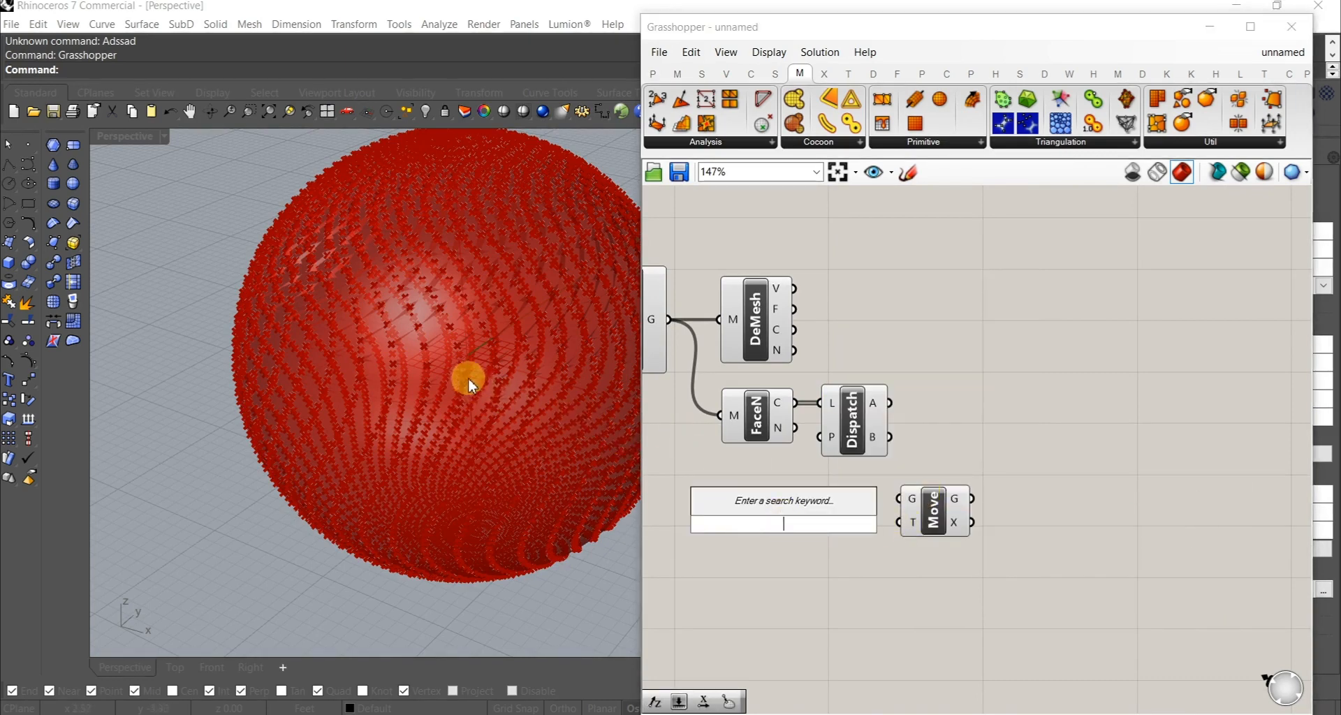
key("Escape")
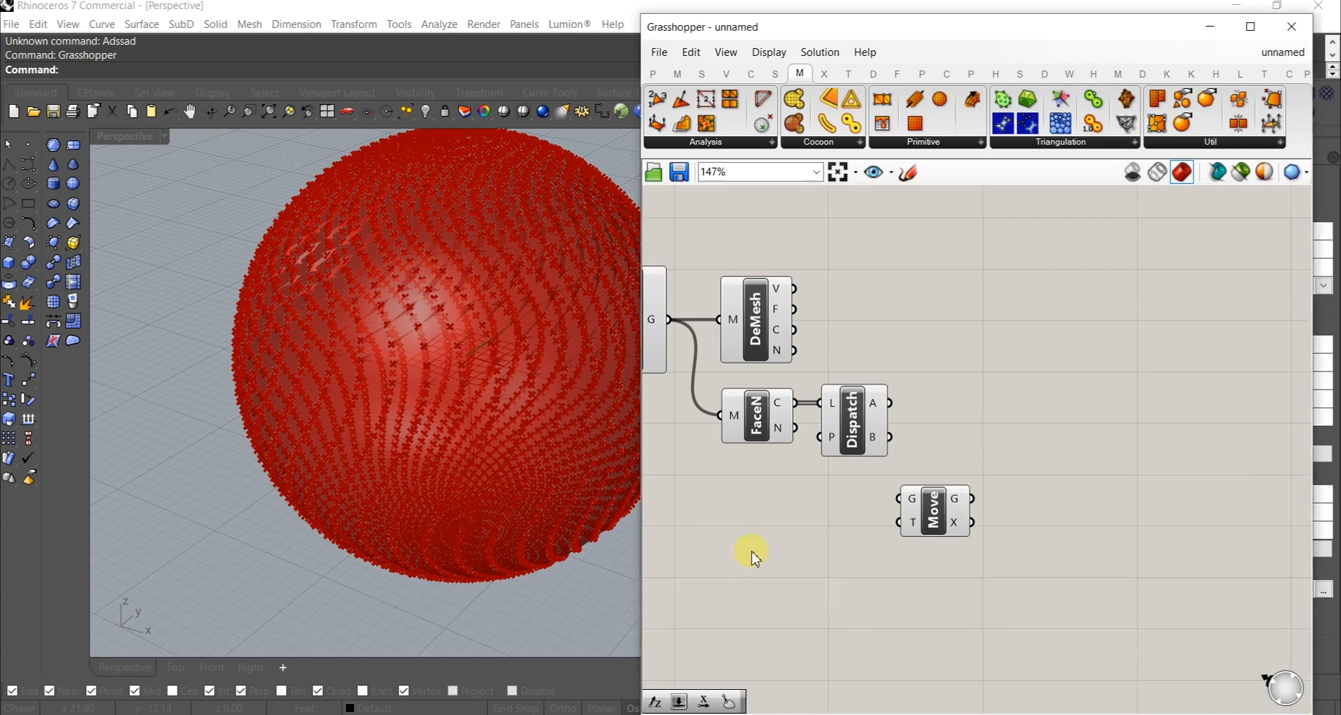
right_click_drag(748, 551, 832, 547)
double_click(832, 546)
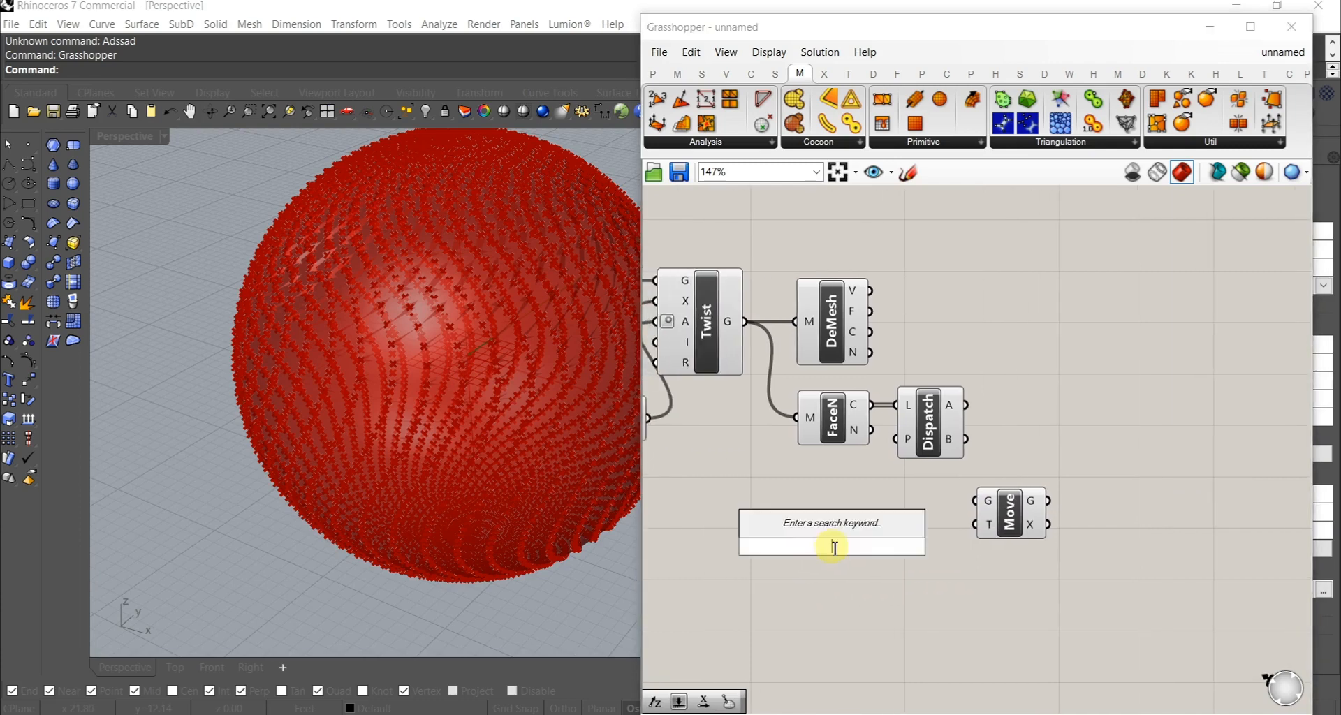
type("volume")
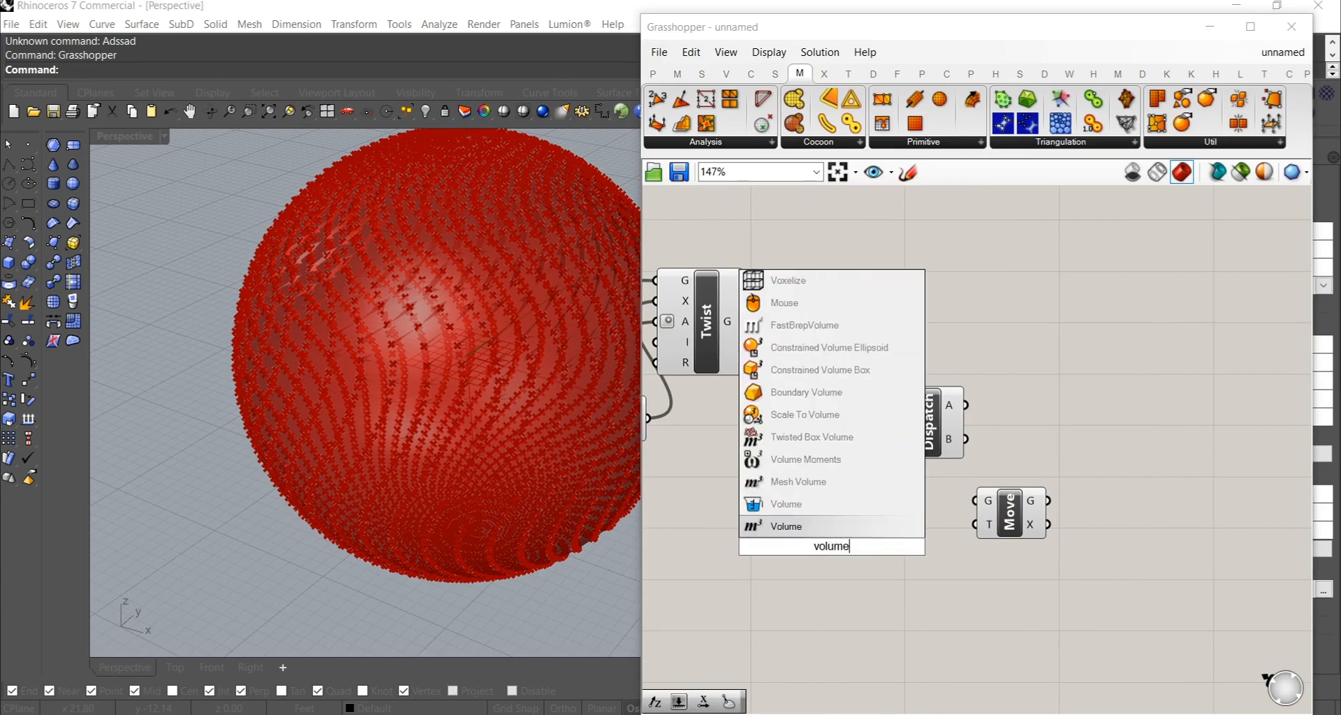
left_click(753, 542)
right_click_drag(754, 543, 873, 555)
left_click_drag(925, 567, 788, 370)
scroll(755, 444, "down", 3)
right_click_drag(976, 556, 810, 481)
left_click_drag(810, 480, 765, 493)
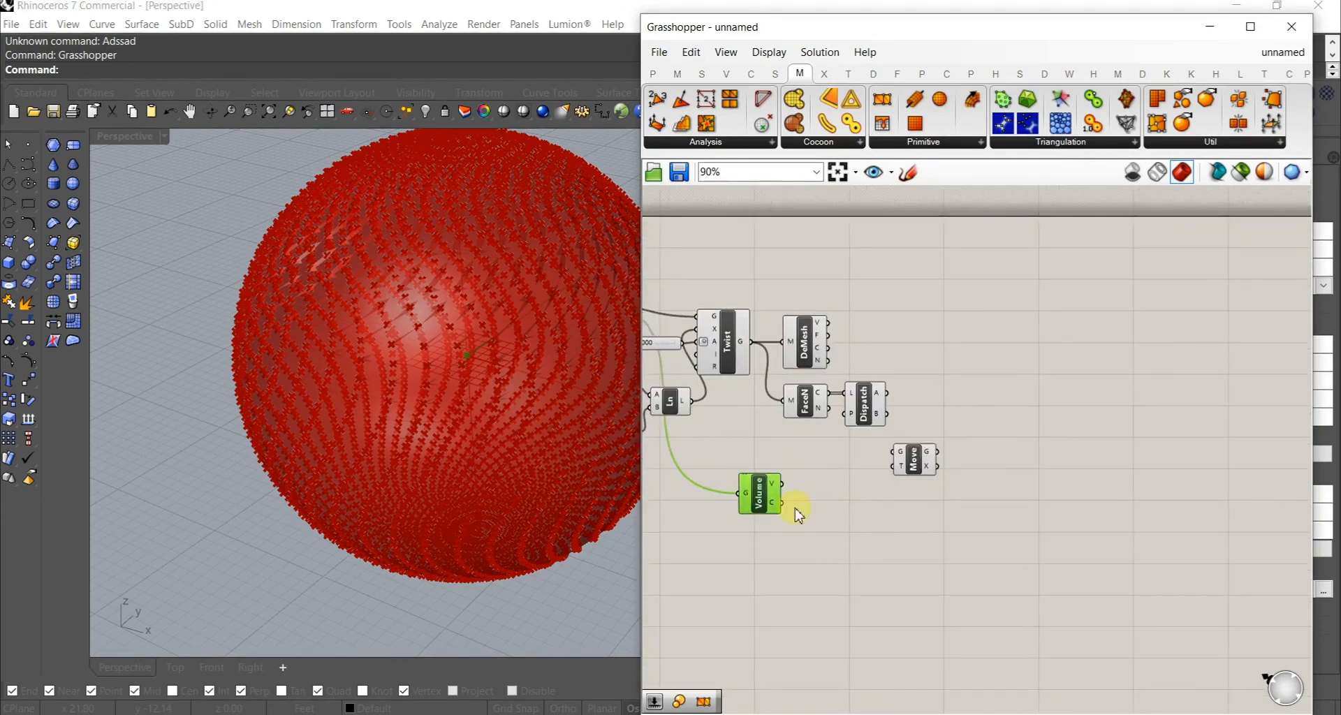
Step: Add a Vector 2Pt component, connecting the Volume centroid to point A and the face centres to point B
double_click(845, 515)
type("vec")
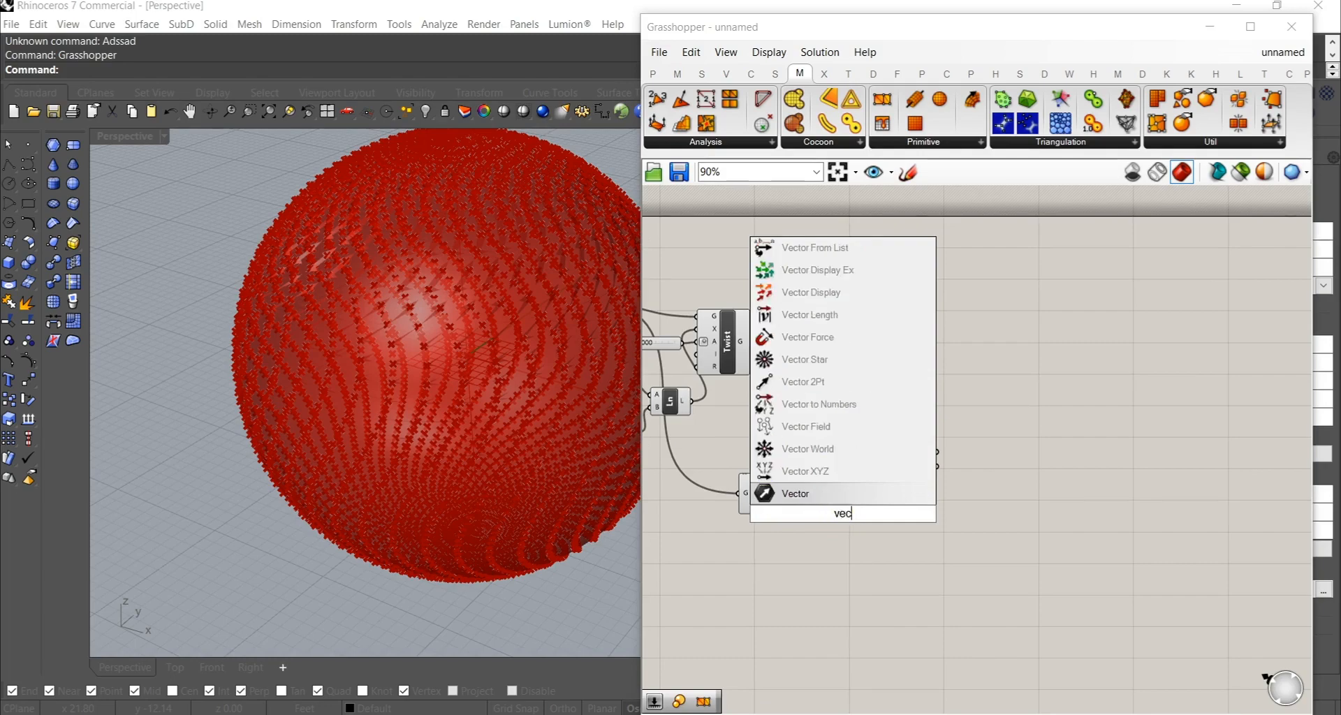
left_click(810, 408)
scroll(814, 552, "up", 3)
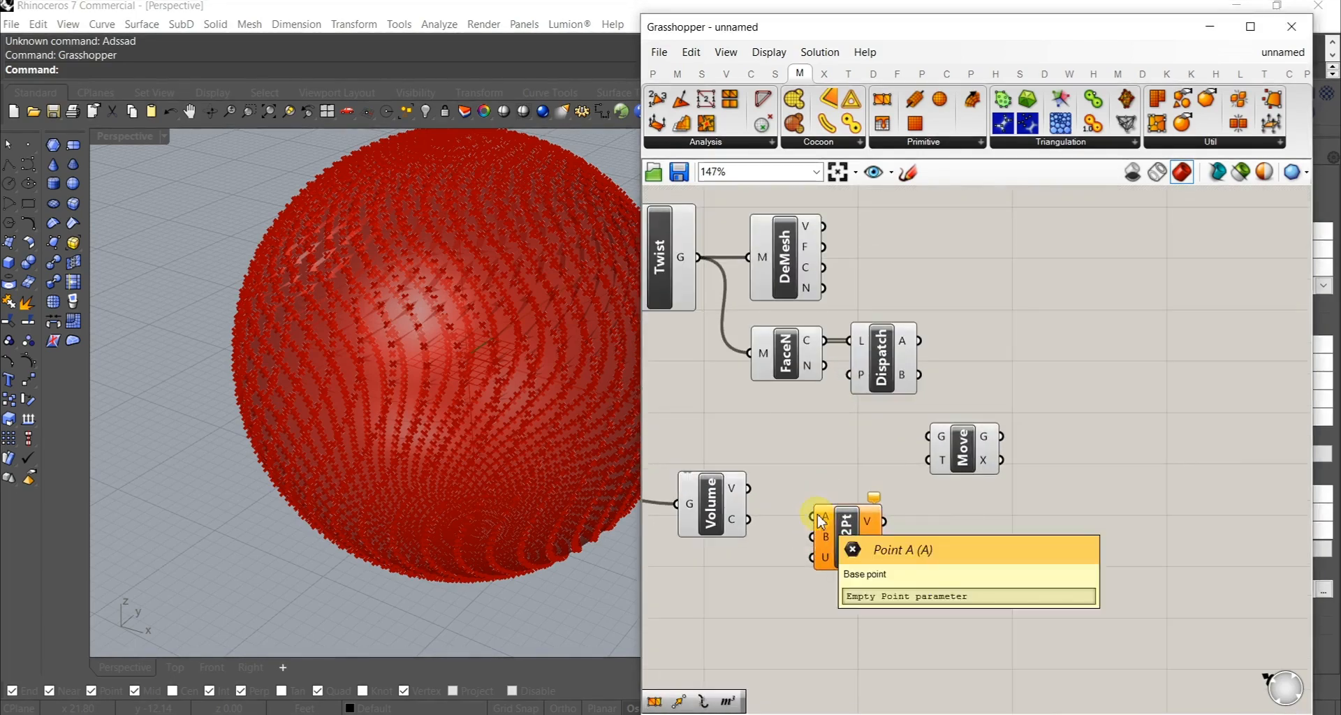
left_click_drag(840, 358, 816, 342)
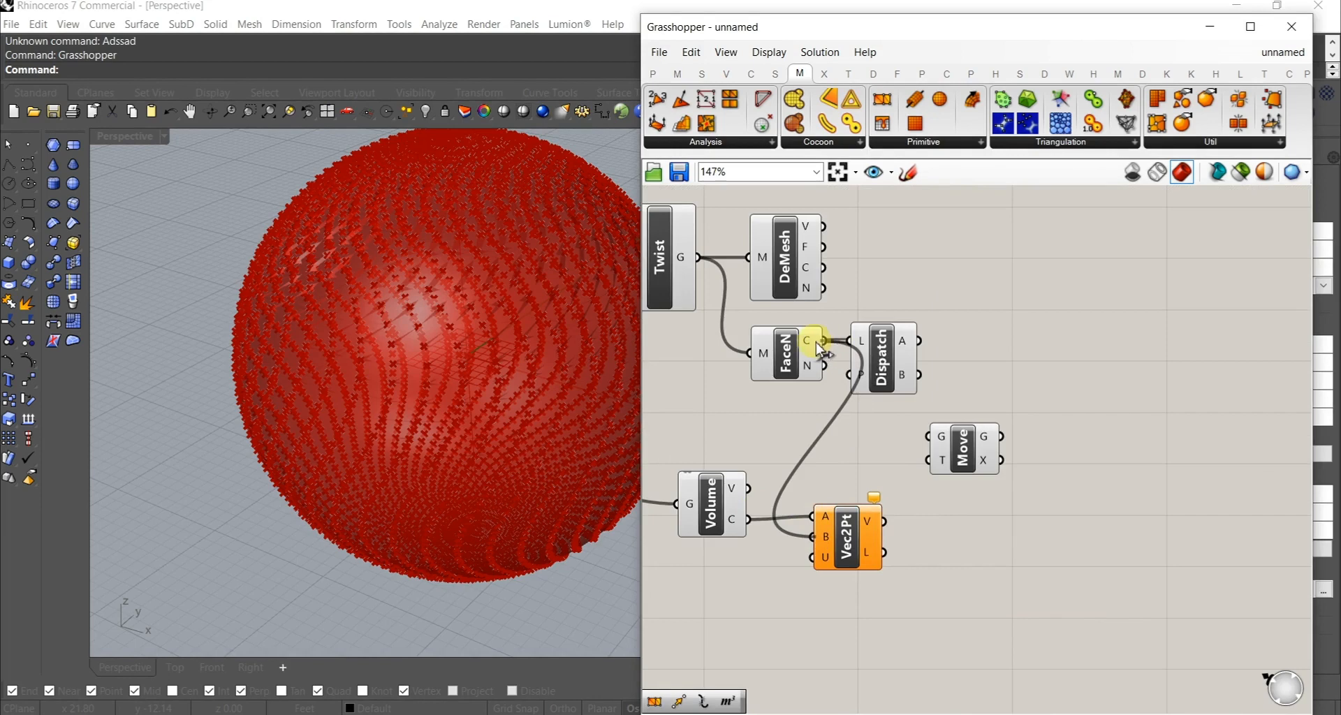
left_click_drag(816, 342, 816, 342)
Step: Connect Dispatch's B output to the Move component's geometry input
right_click_drag(892, 491, 824, 466)
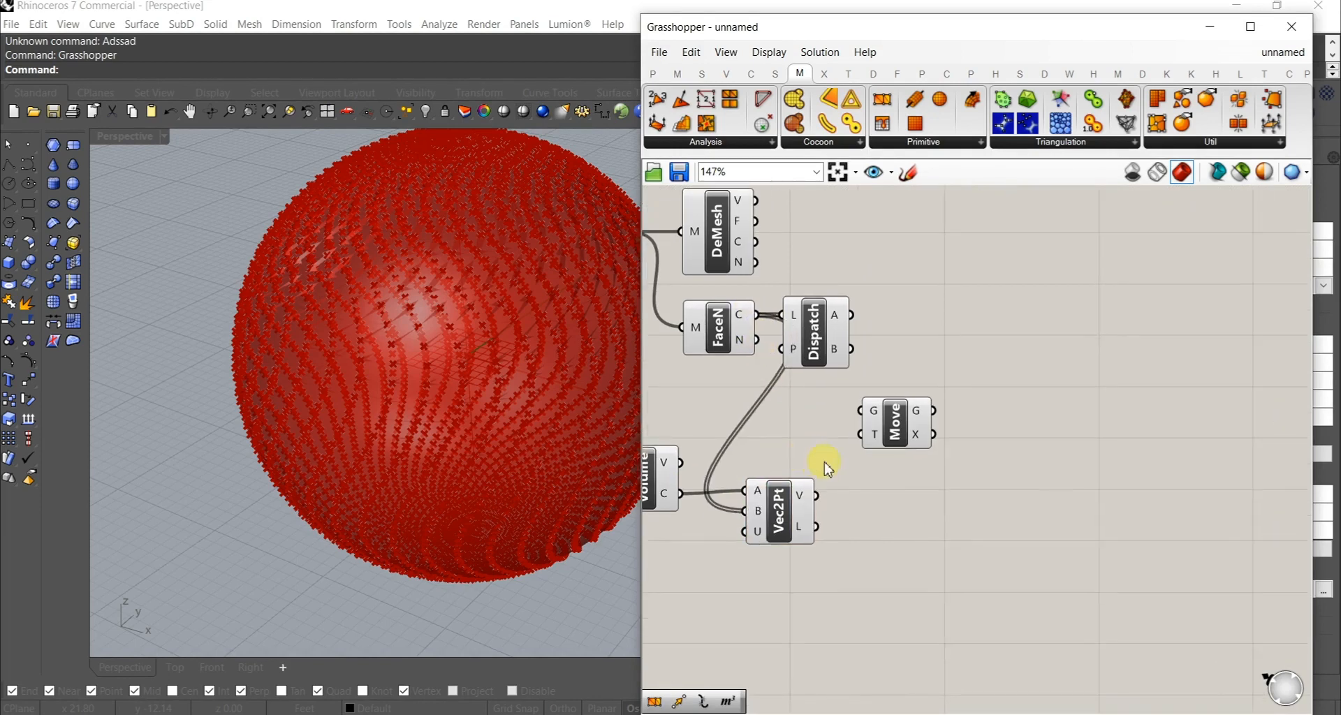
left_click_drag(877, 434, 856, 349)
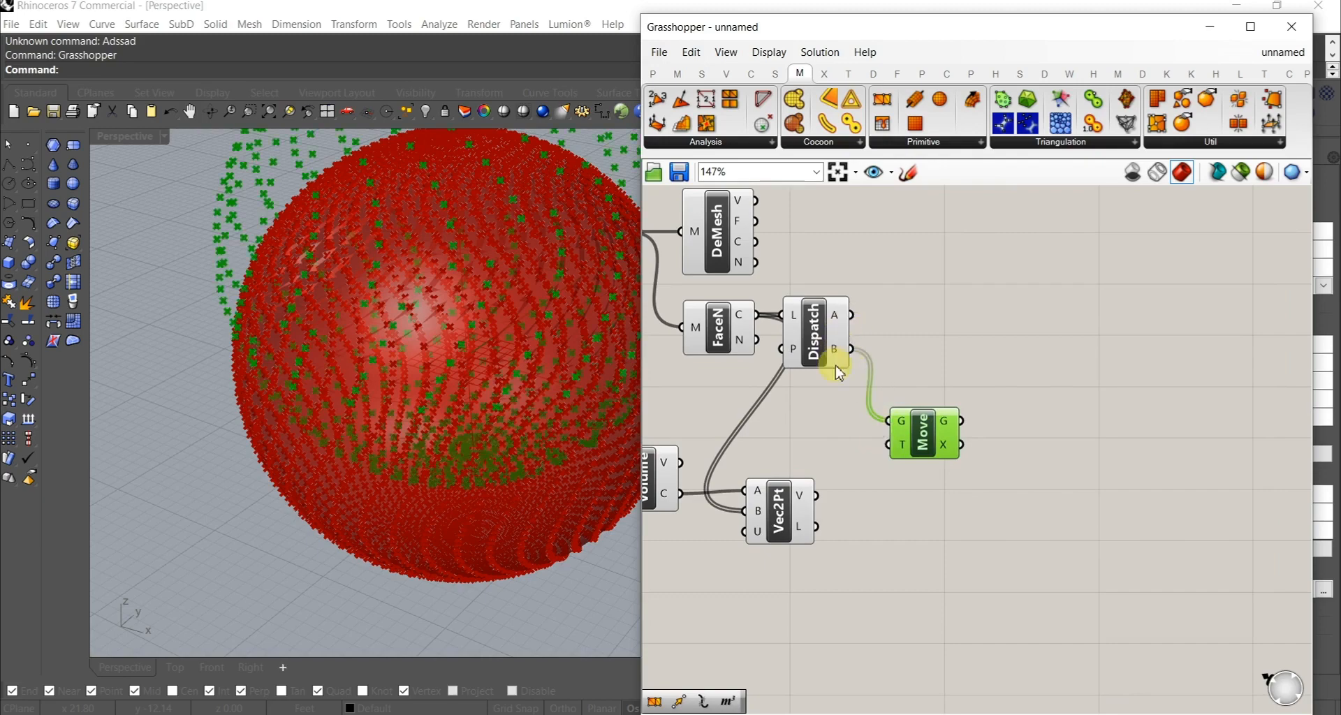
Step: Add an Amplitude component fed by the Vector 2Pt vector and connect its result to Move's motion input
double_click(901, 517)
type("ampl")
left_click(845, 496)
left_click_drag(869, 504, 816, 495)
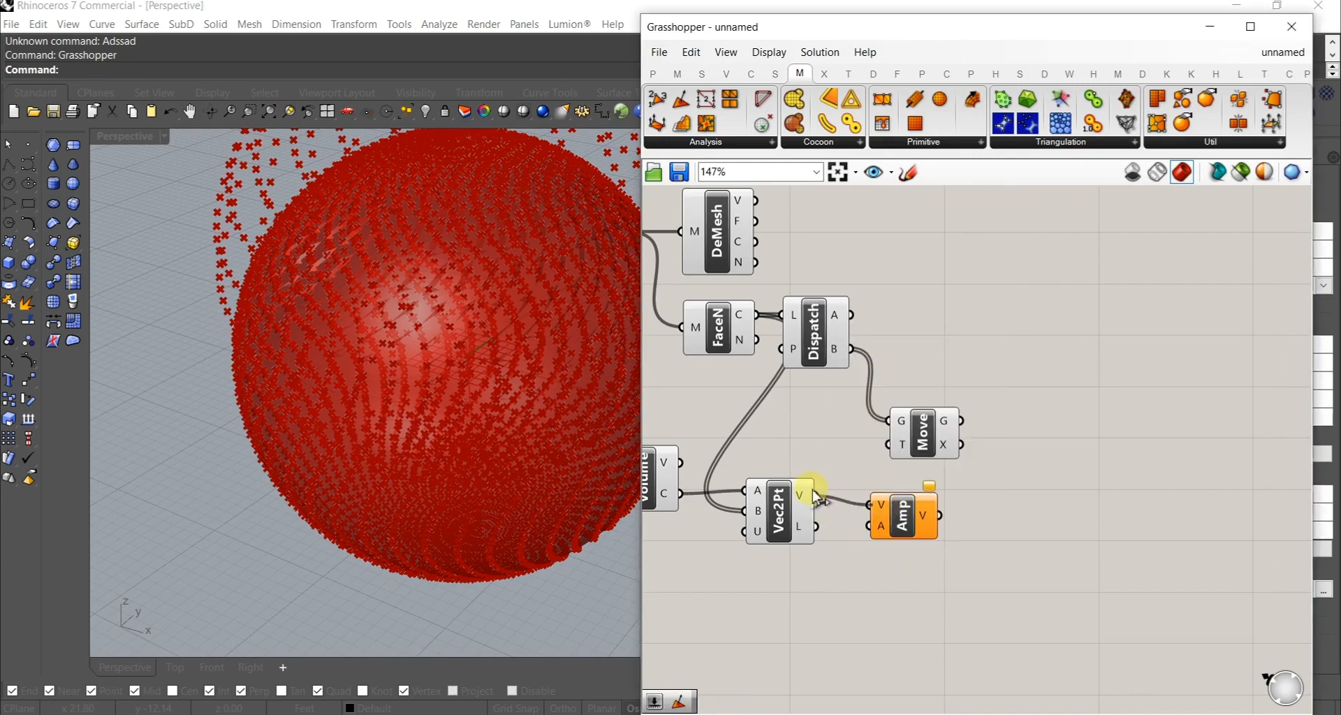
left_click_drag(940, 517, 899, 461)
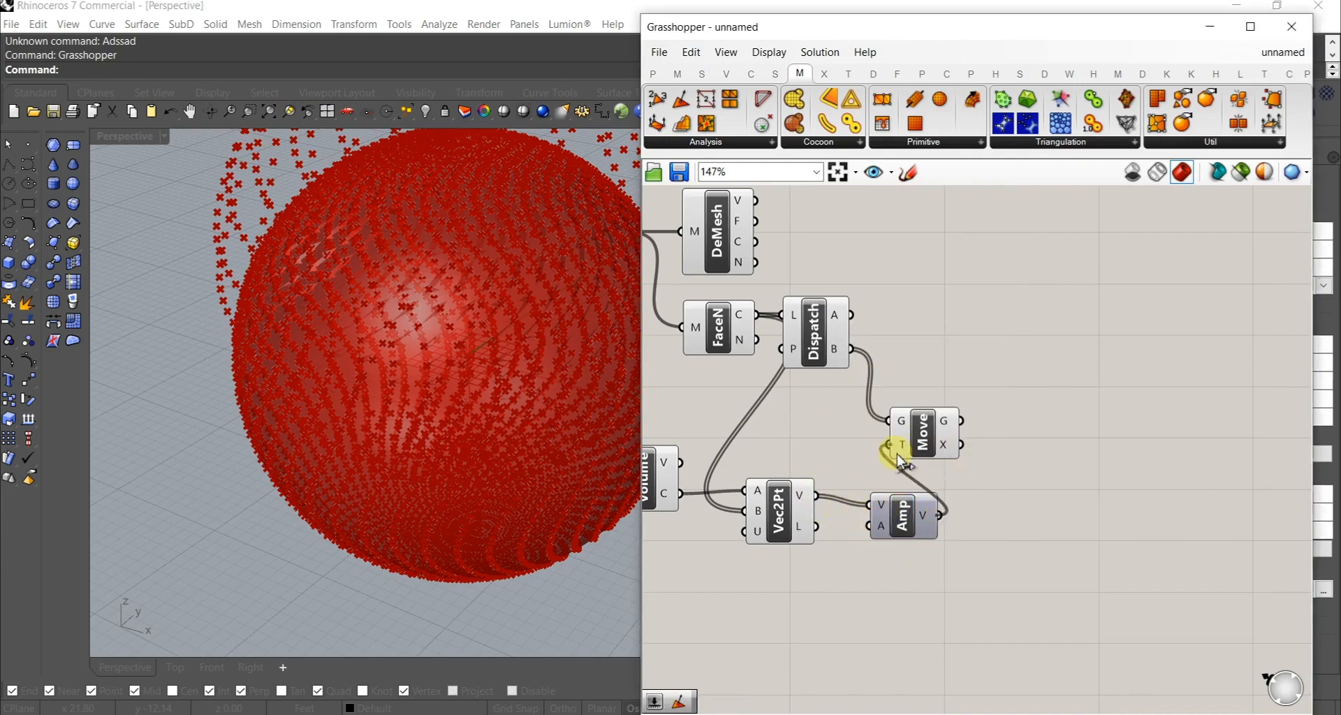
Step: Reposition the Move component level with Dispatch's B output and place Amplitude just before it
left_click_drag(901, 516, 905, 529)
left_click(840, 592)
left_click_drag(923, 435, 1021, 363)
left_click_drag(915, 530, 939, 393)
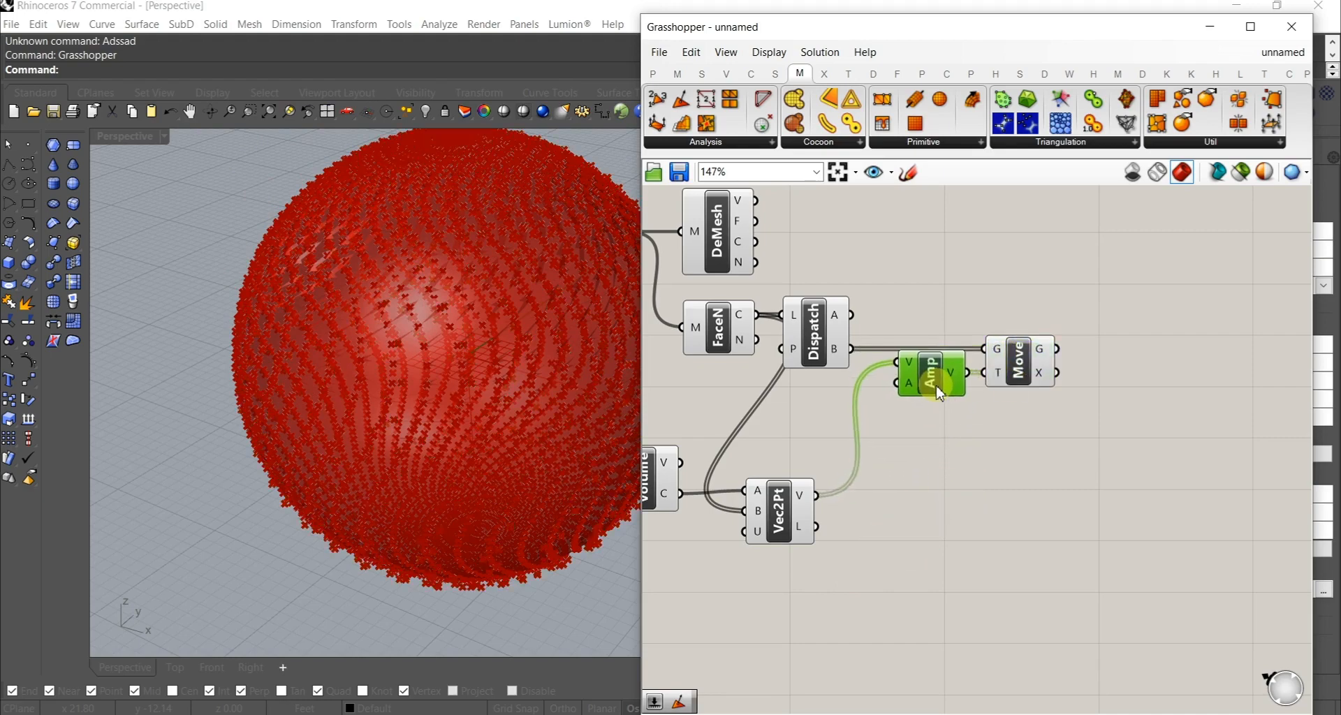
left_click(917, 456)
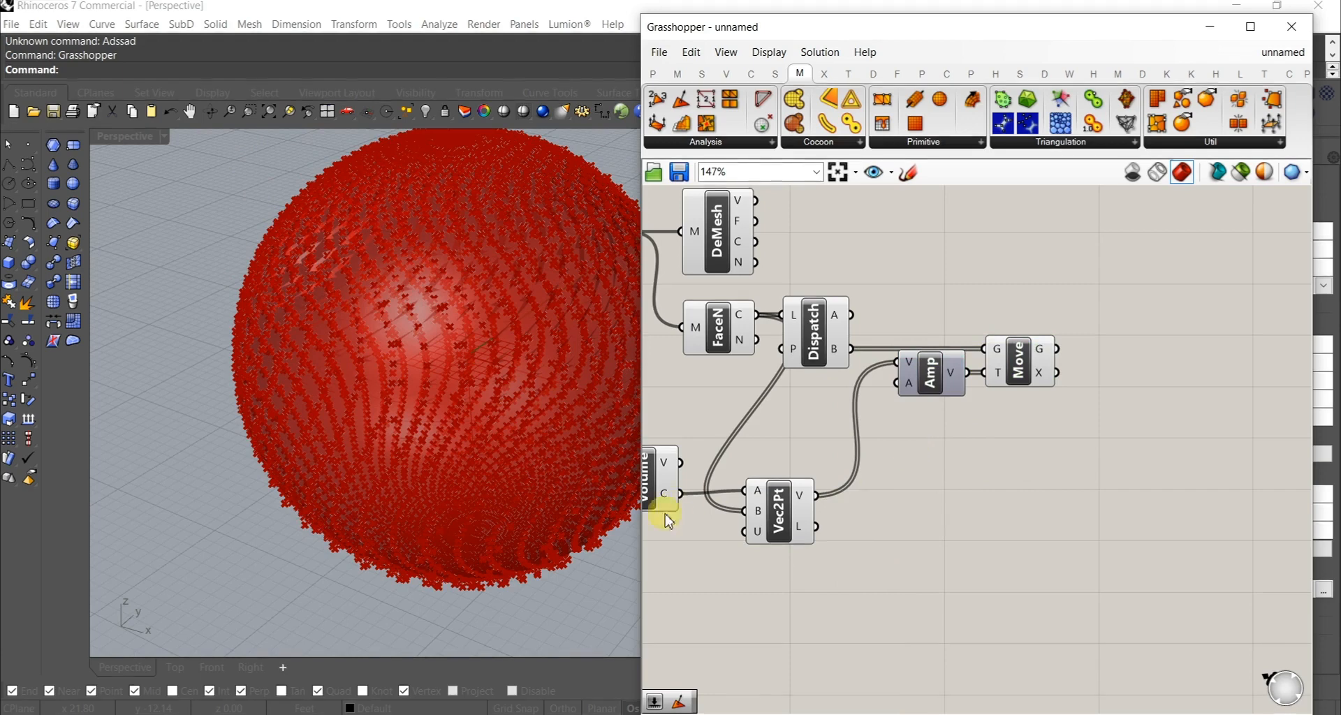
Step: Shift Vector 2Pt closer to Volume and relocate Amplitude to the free area below Move
right_click_drag(963, 467, 1066, 459)
left_click(890, 521)
left_click_drag(890, 520, 865, 520)
left_click(984, 509)
right_click_drag(1117, 499, 968, 462)
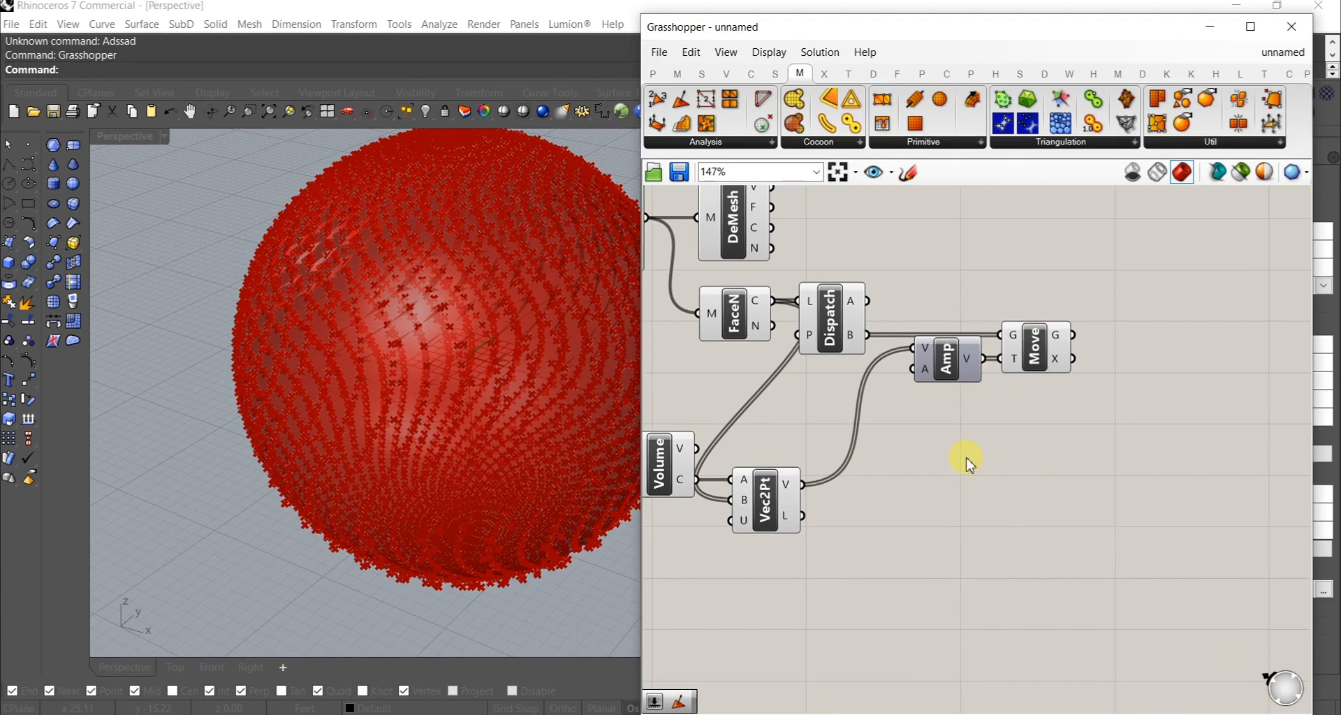
left_click_drag(995, 497, 1091, 576)
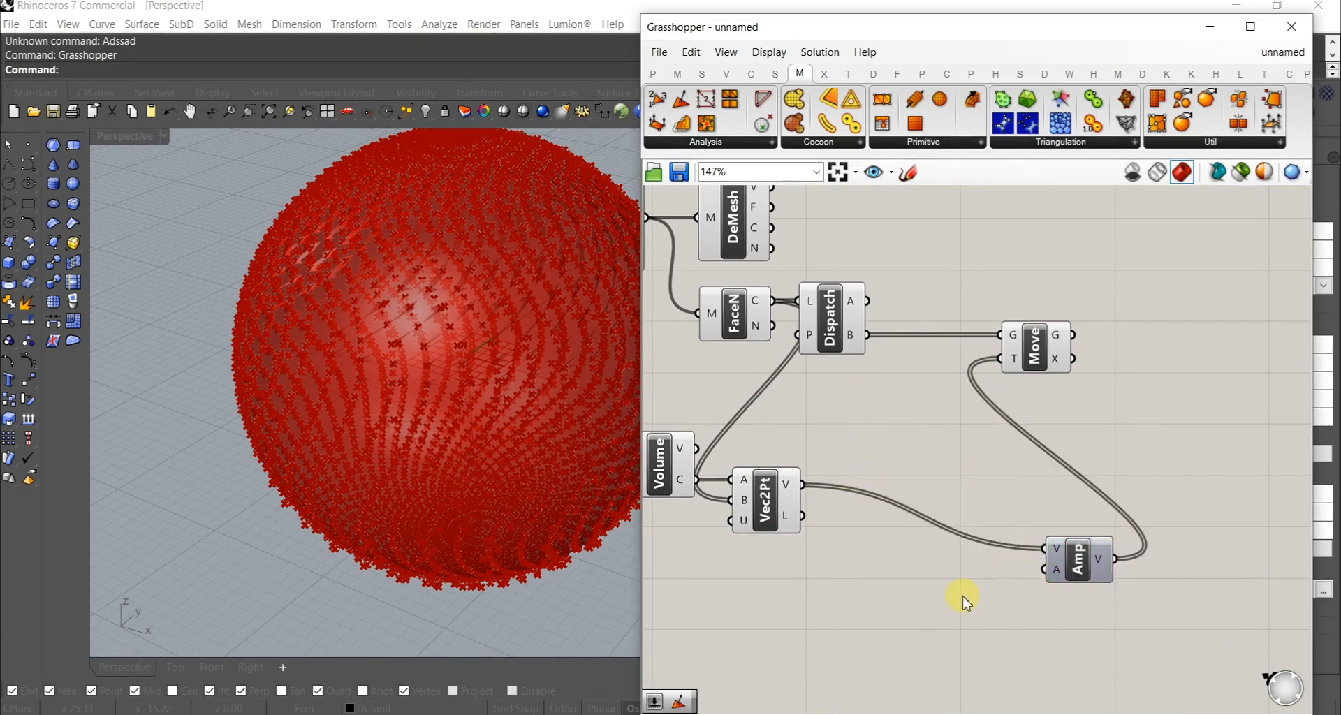
Step: Add a Random component beside Amplitude and a Construct Domain component in front of it
double_click(963, 597)
type("ran")
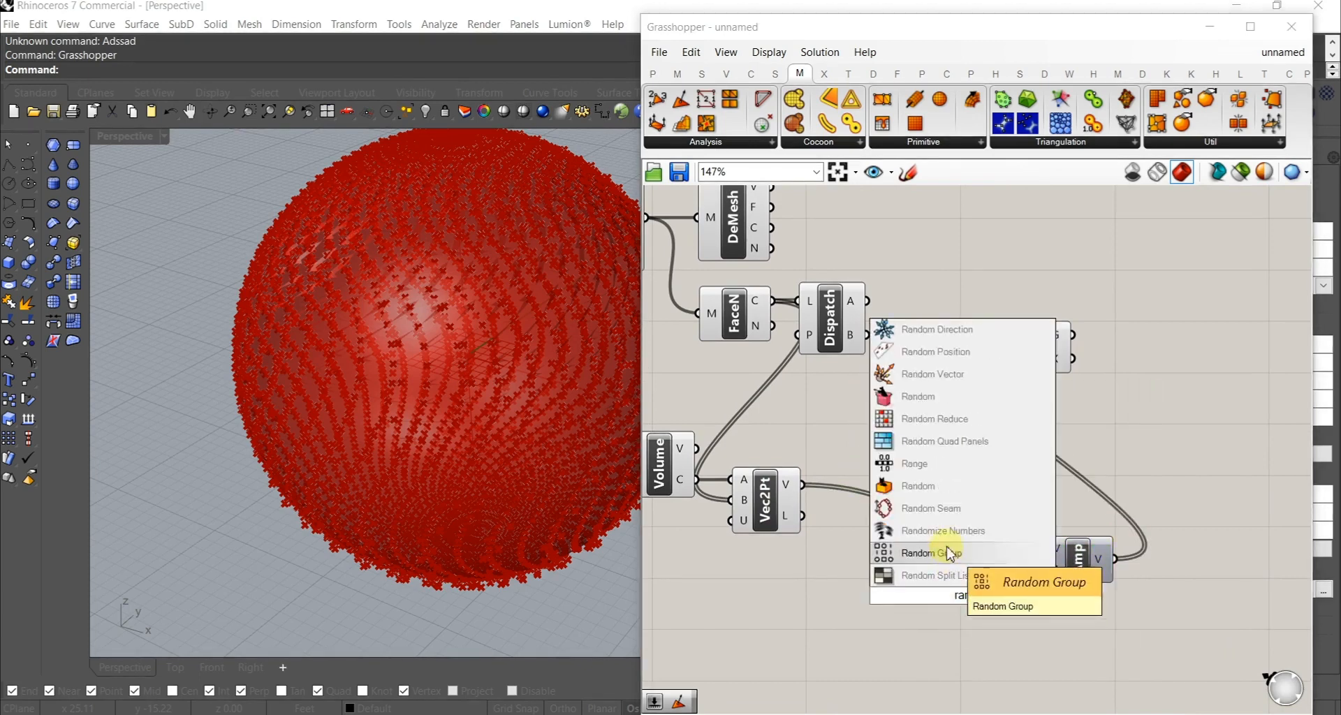
left_click(917, 486)
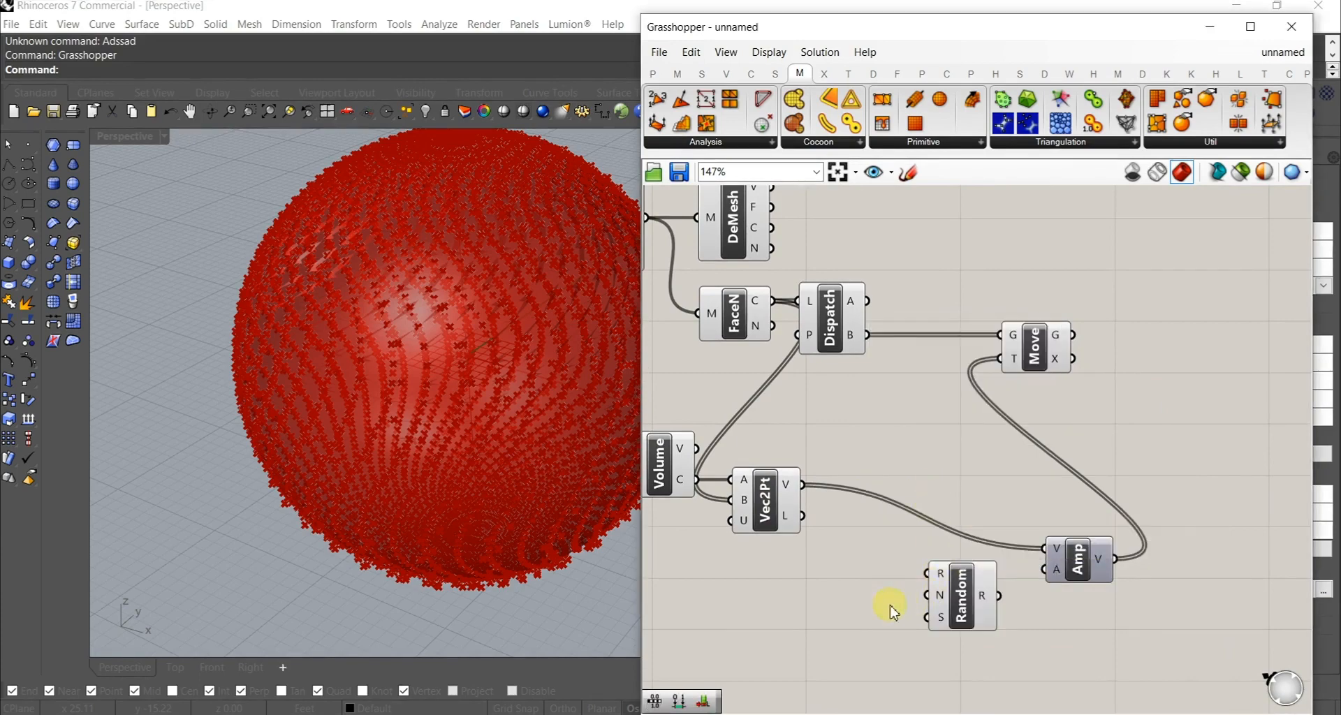
double_click(858, 601)
type("do")
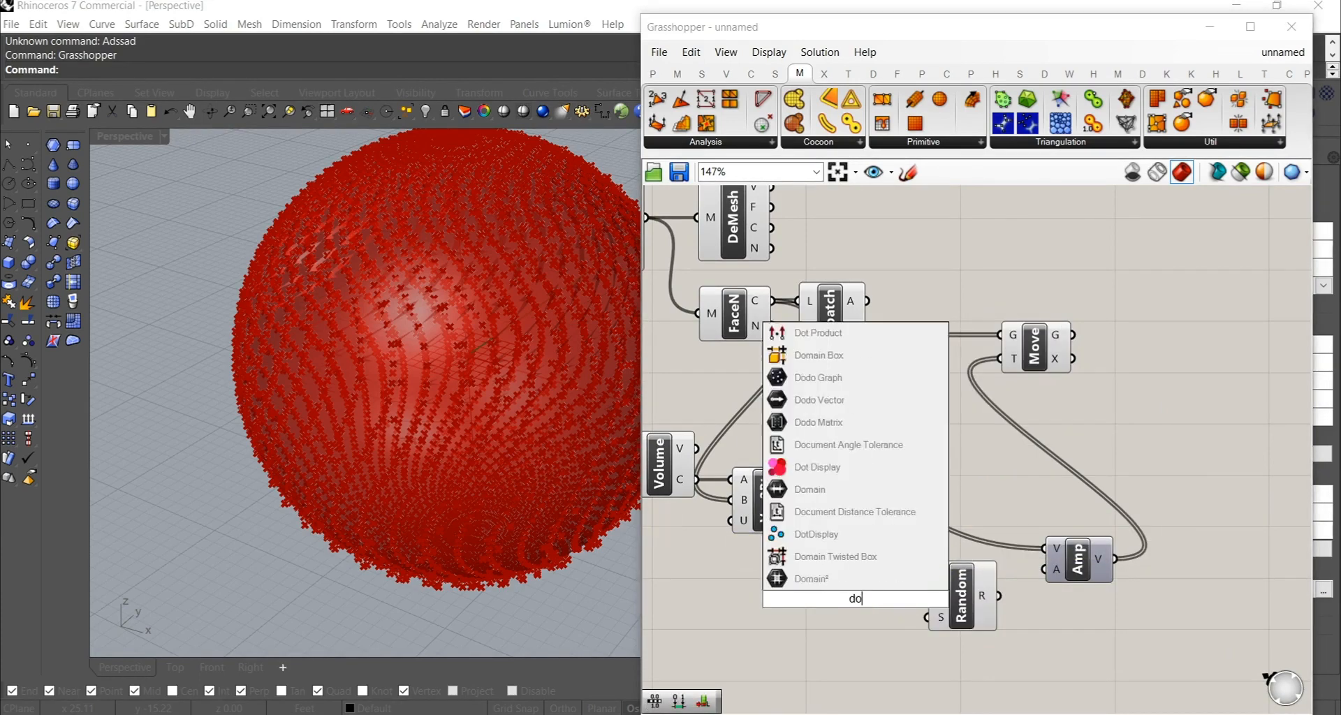
type("ma")
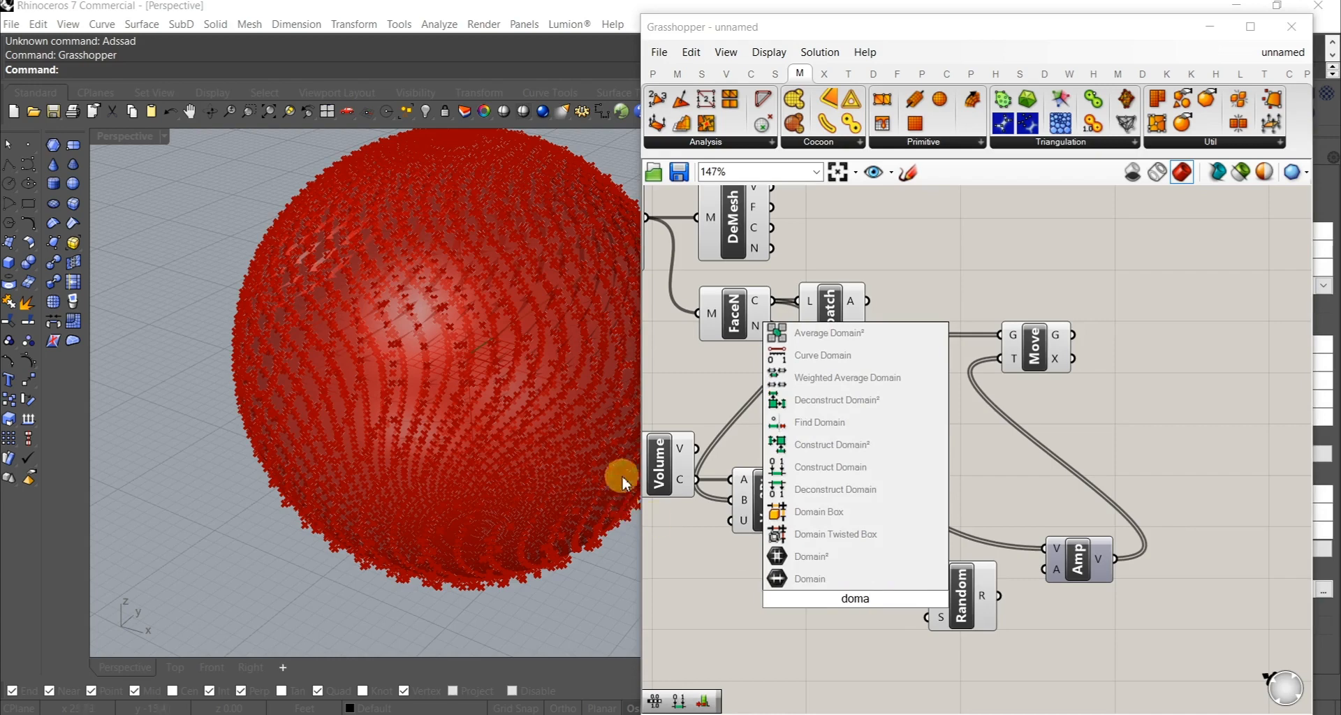
left_click(809, 466)
Step: Add a decimal number slider in front of Construct Domain, set it to 4.229 and connect it as a domain bound
double_click(747, 612)
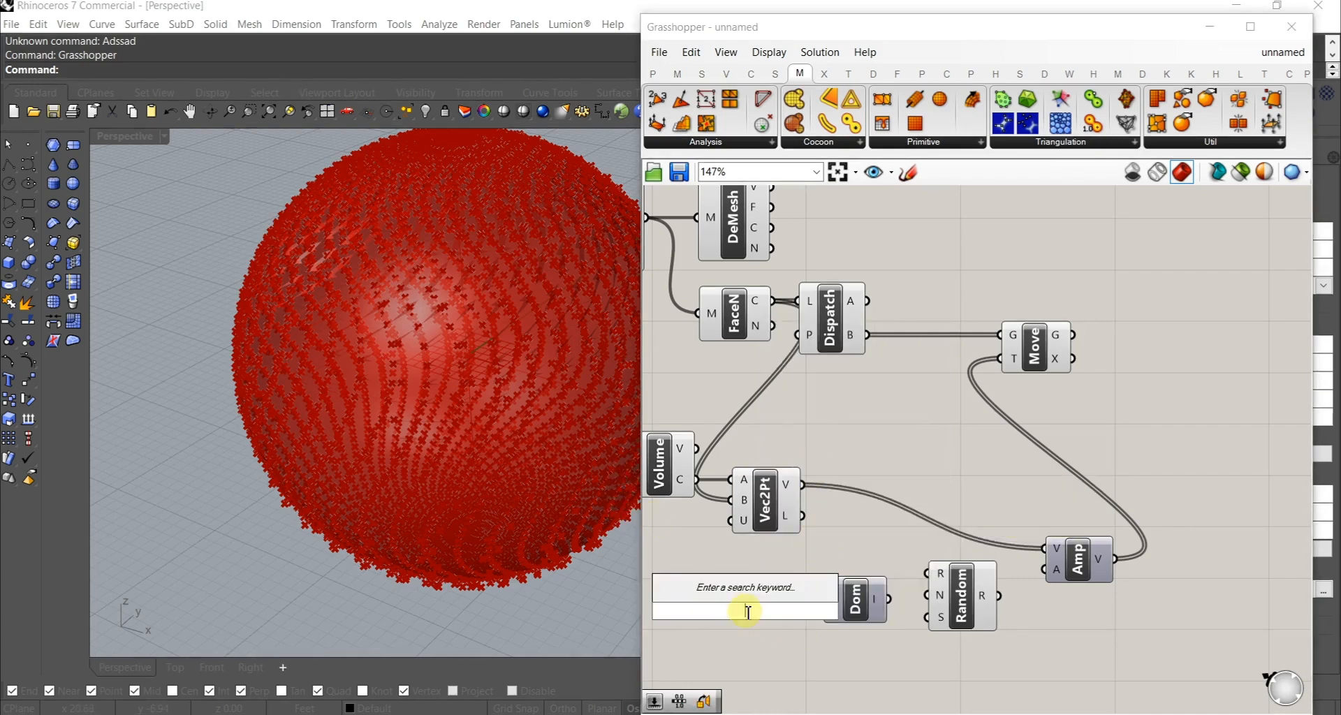
type("15.")
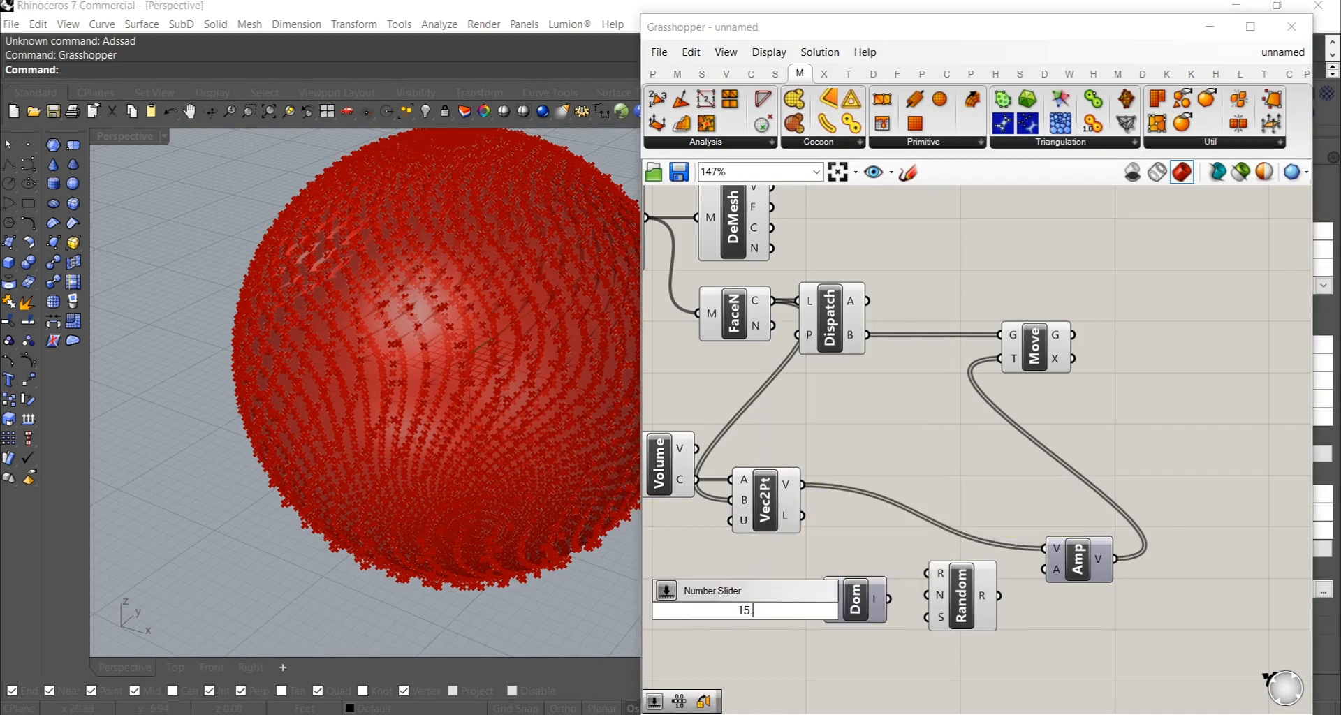
key("Return")
scroll(731, 617, "up", 5)
left_click_drag(729, 612, 695, 614)
left_click(868, 601)
left_click_drag(868, 602, 846, 621)
Step: Duplicate the slider so start and end each have one, then shift both sliders clear of Construct Domain
left_click_drag(978, 608, 926, 606)
left_click_drag(978, 555, 918, 545)
left_click_drag(1003, 643, 787, 480)
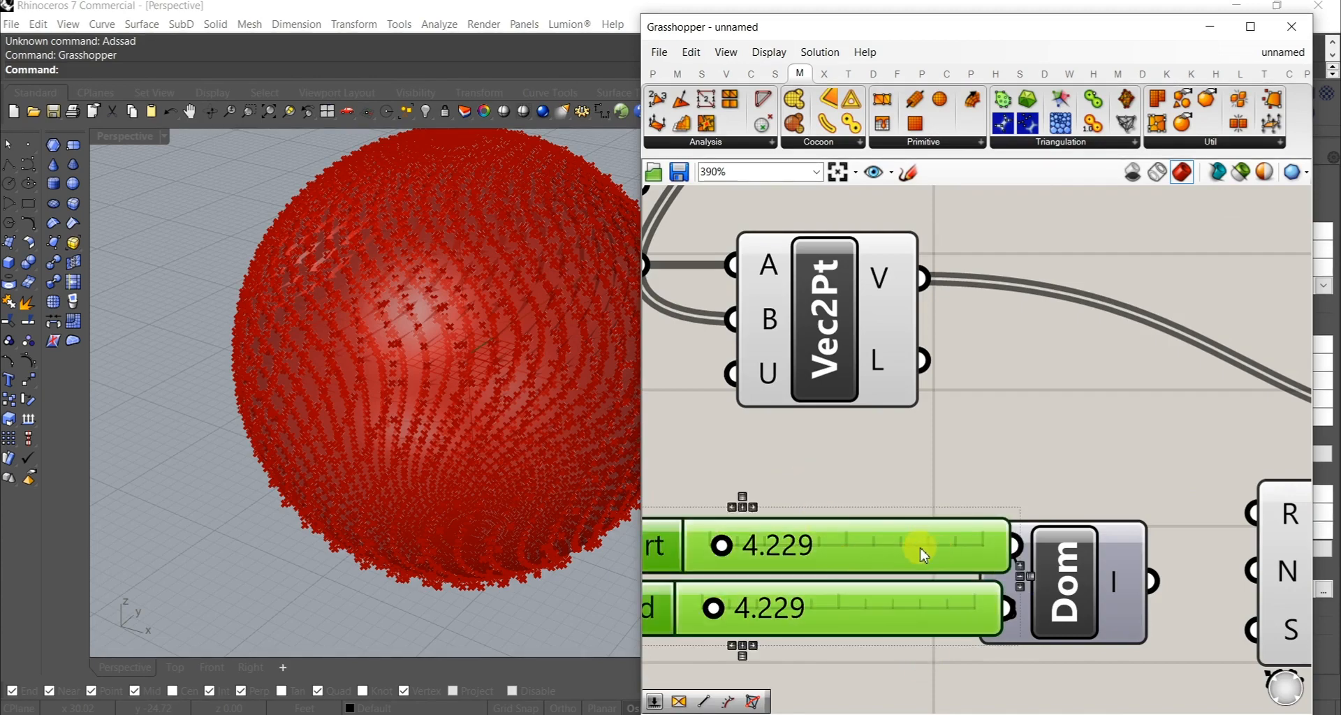
left_click_drag(919, 547, 766, 549)
left_click(963, 458)
Step: Add a List Length component below Construct Domain, feed it Dispatch's B output and connect its result to Random's number input
right_click_drag(1020, 622, 967, 578)
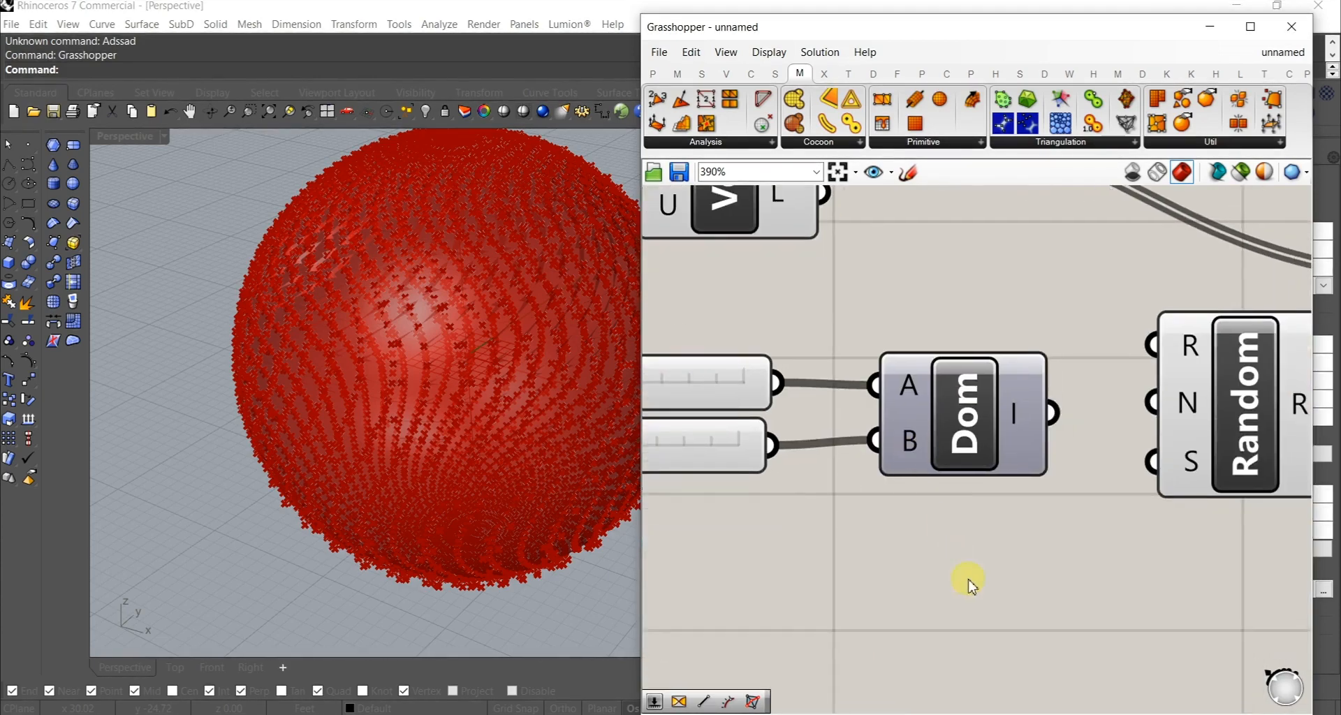
double_click(969, 579)
type("length")
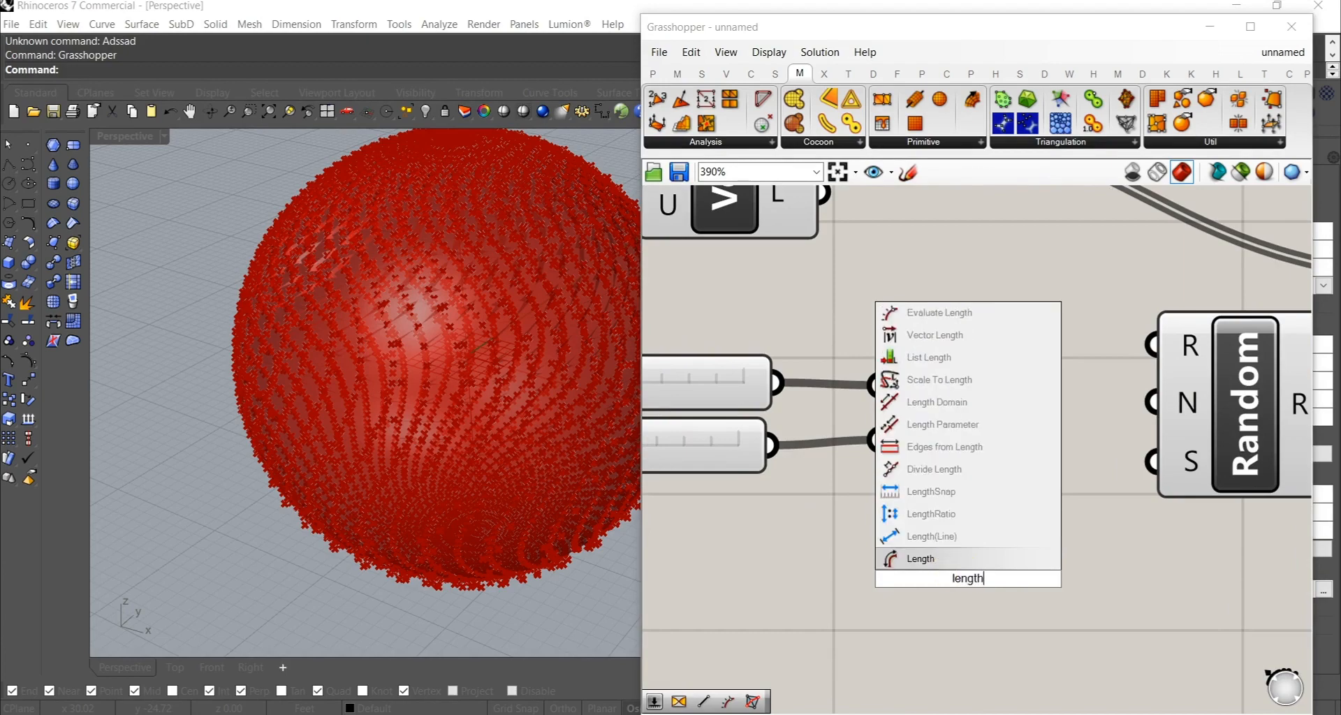
left_click(930, 356)
scroll(912, 567, "down", 5)
scroll(912, 567, "up", 1)
left_click_drag(907, 569, 937, 332)
left_click(975, 504)
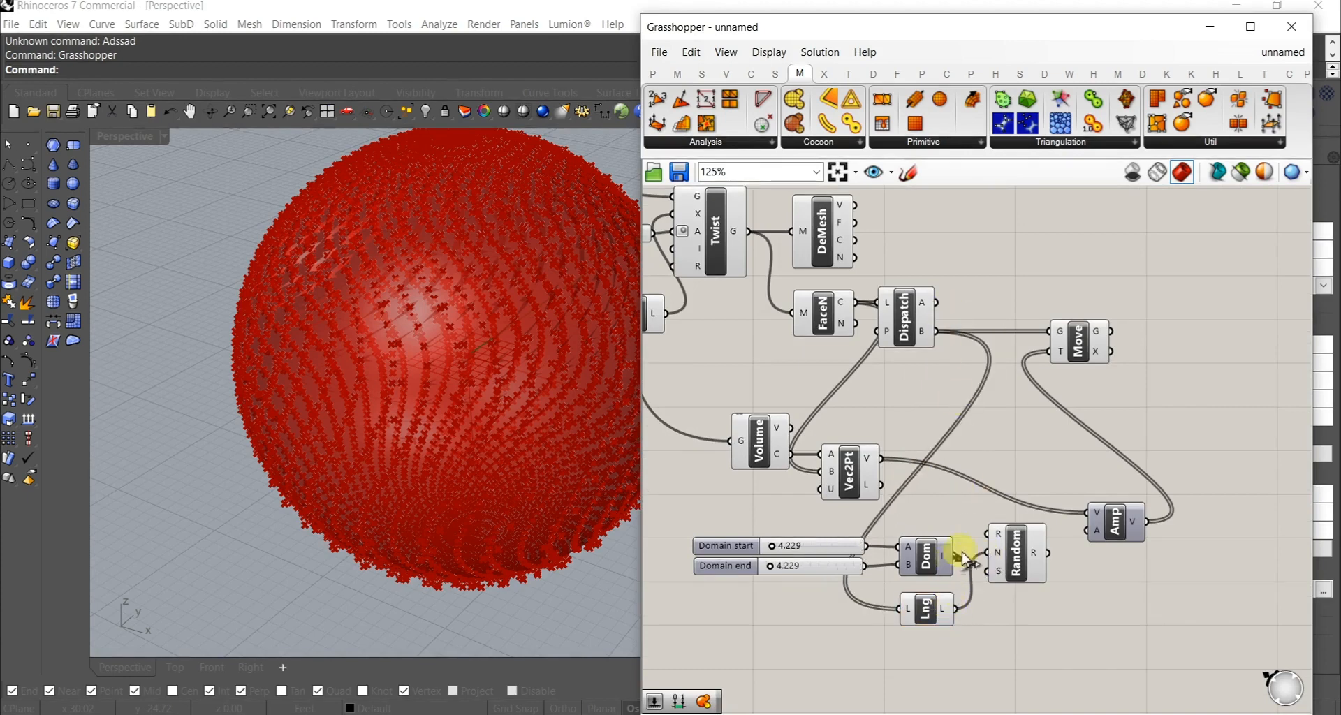
Step: With the constructed domain feeding Random's range, connect Random's result to Amplitude's A input and orbit the model to check the moved points
right_click_drag(1041, 559, 1003, 552)
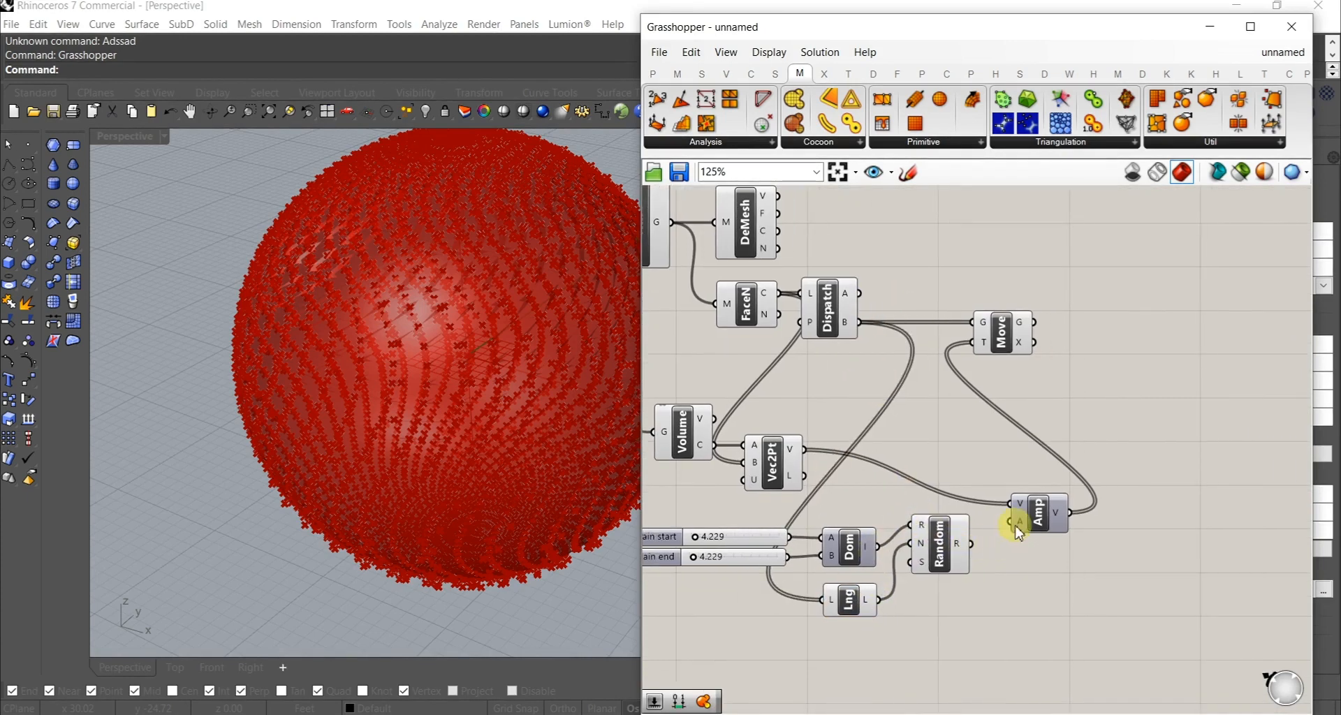
left_click_drag(973, 552, 971, 544)
right_click_drag(167, 334, 270, 302)
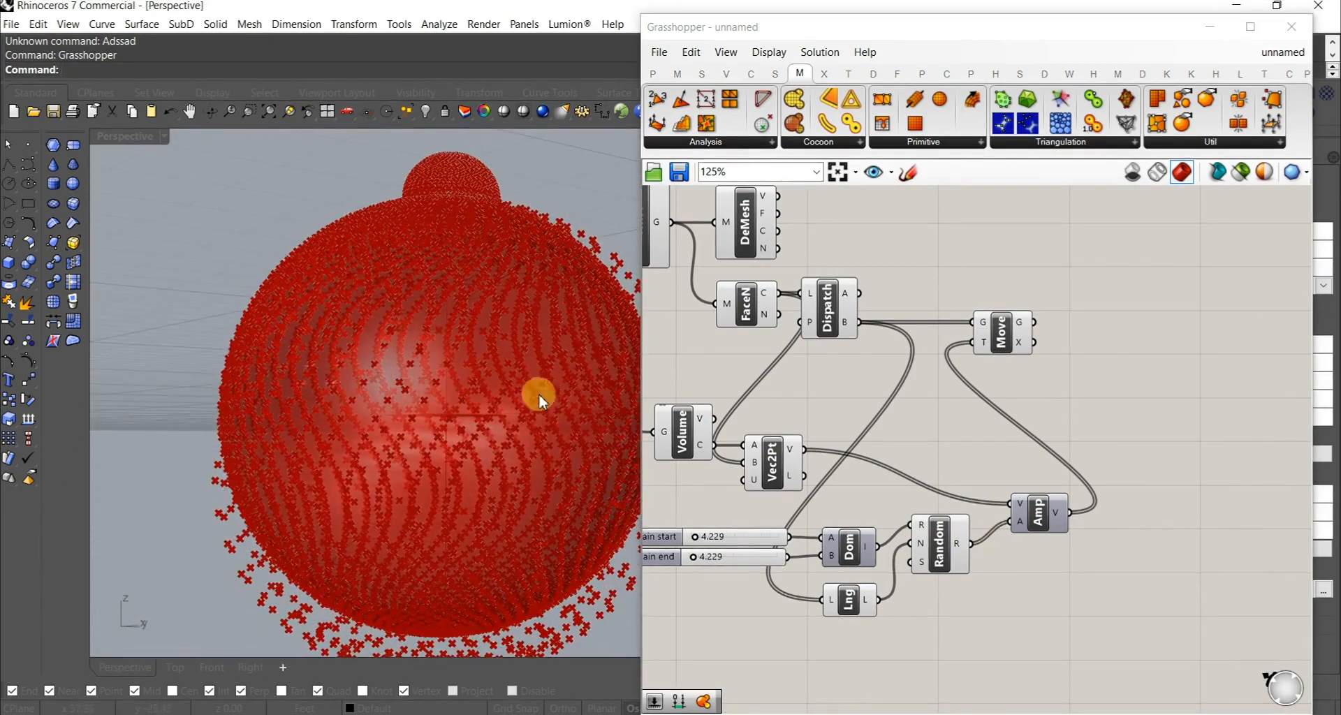
Step: Feed Vector 2Pt's B input from Dispatch's B output instead of the face centres and place the component level with Volume's centroid output
right_click_drag(770, 398, 914, 387)
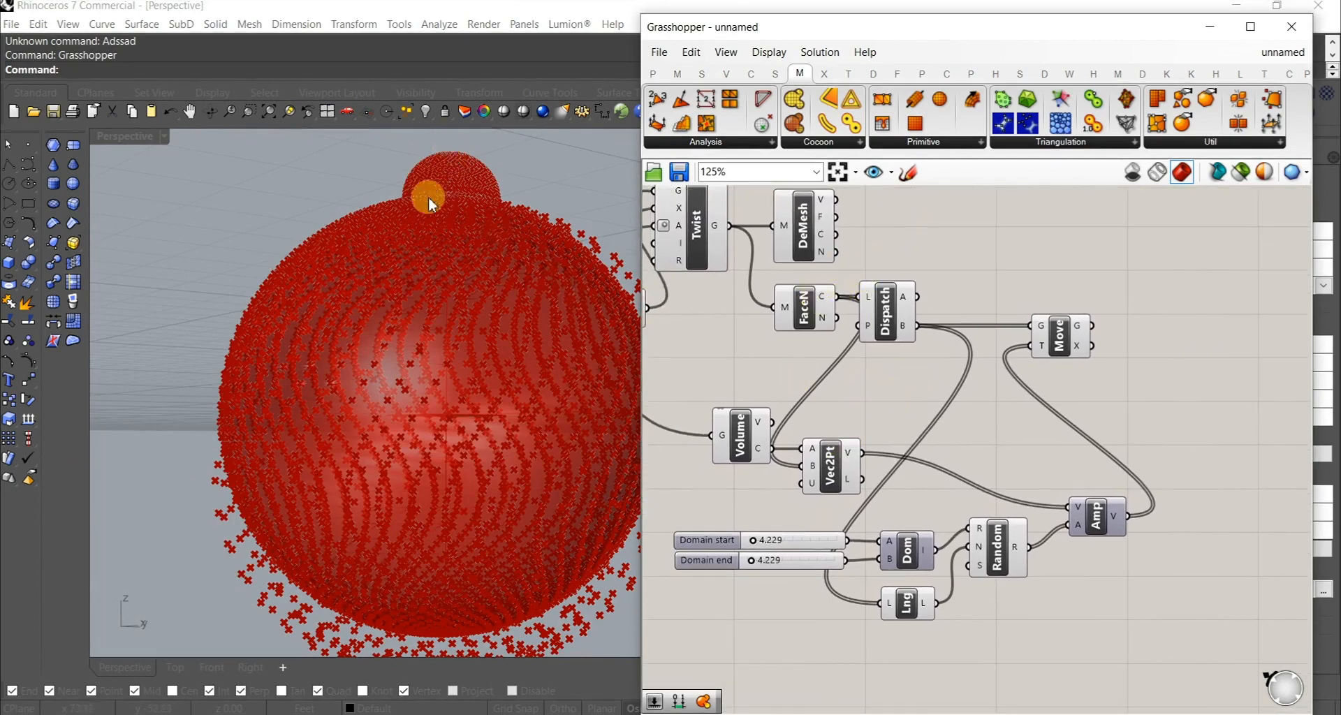
left_click_drag(830, 473, 909, 339)
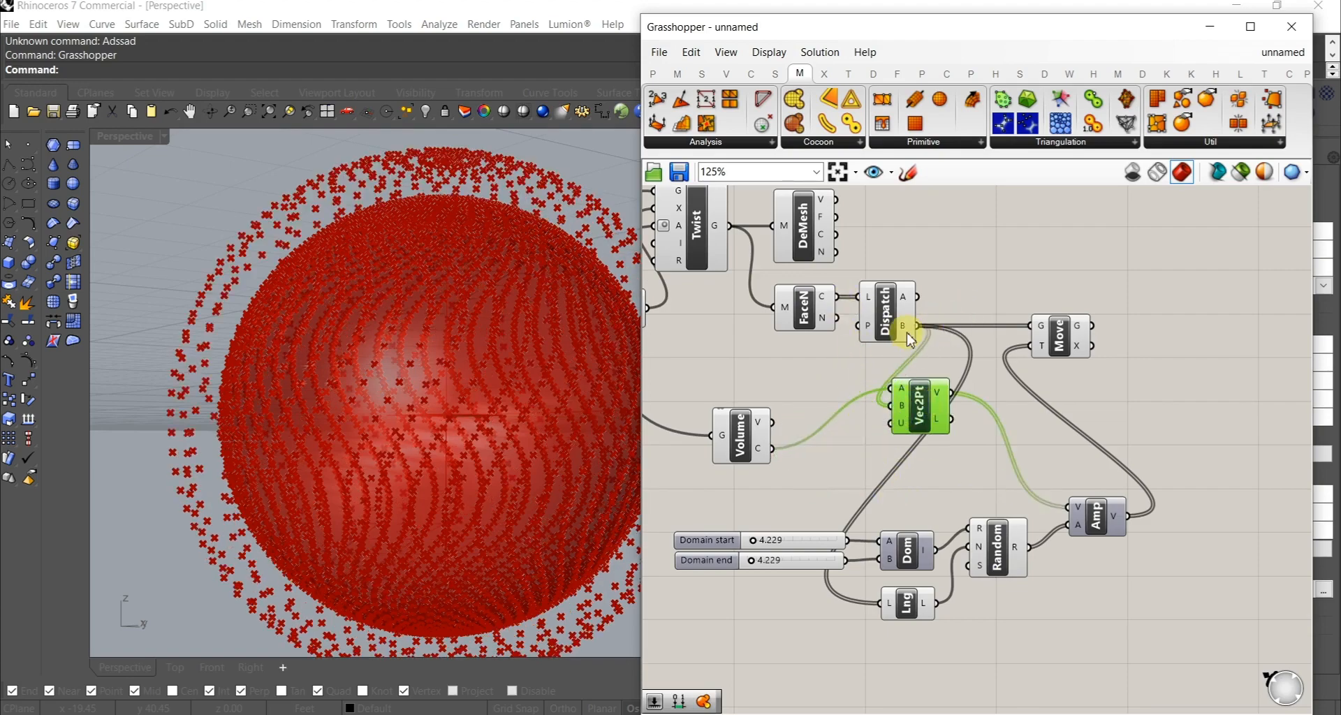
right_click_drag(398, 395, 342, 336, "shift")
left_click_drag(916, 406, 891, 466)
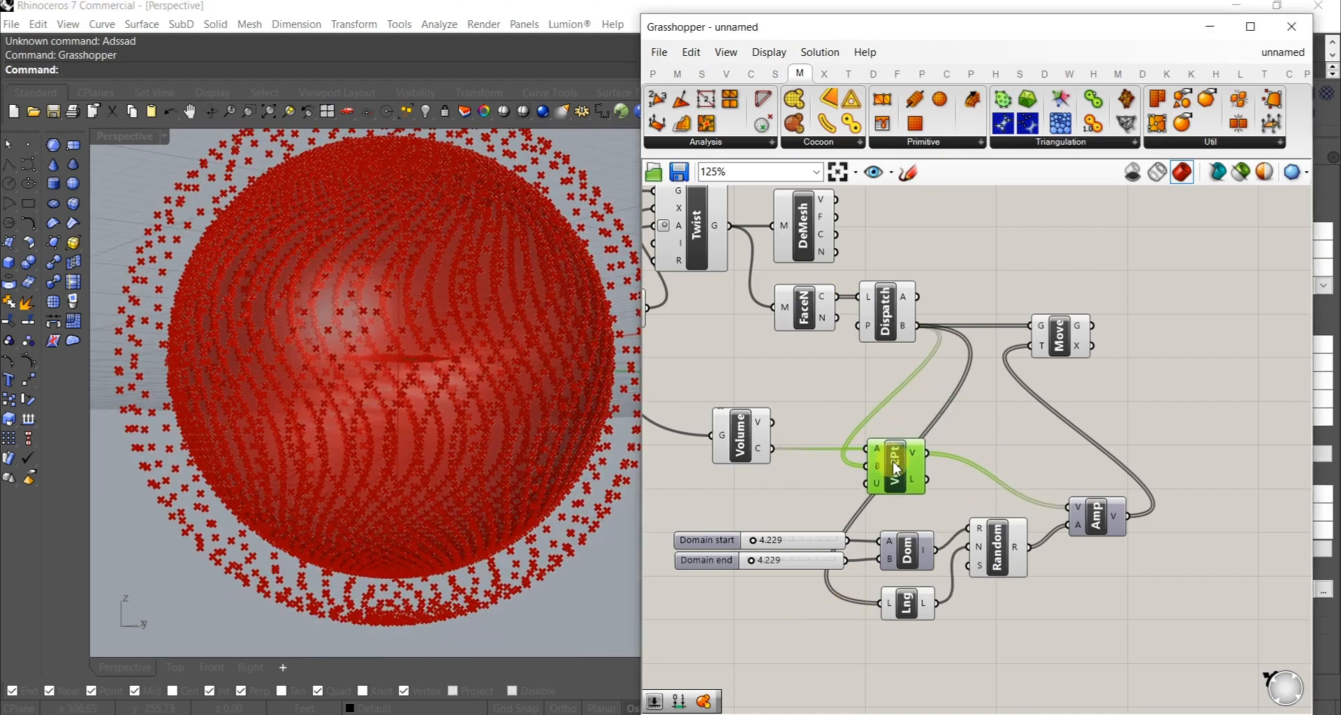
Step: Set the domain end to 25.527 and the domain start to 2.141
scroll(768, 564, "up", 3)
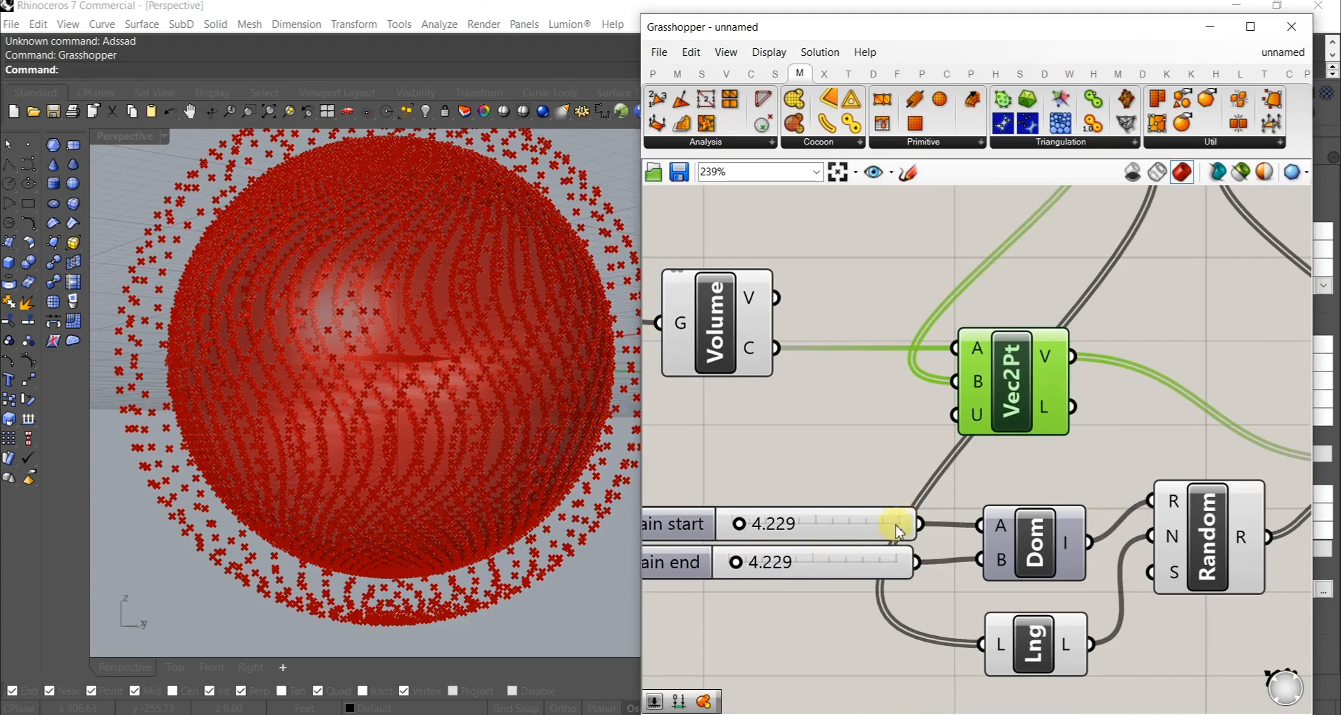
left_click_drag(736, 564, 738, 528)
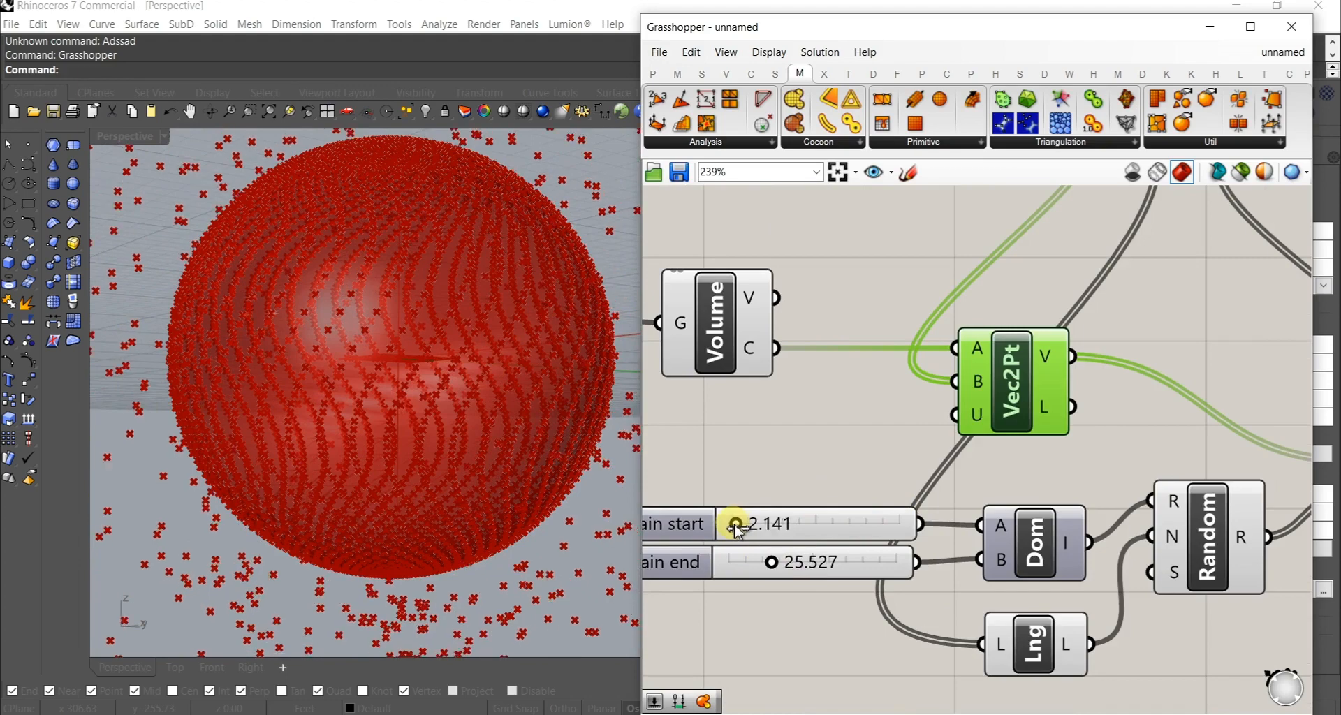
scroll(751, 529, "down", 3)
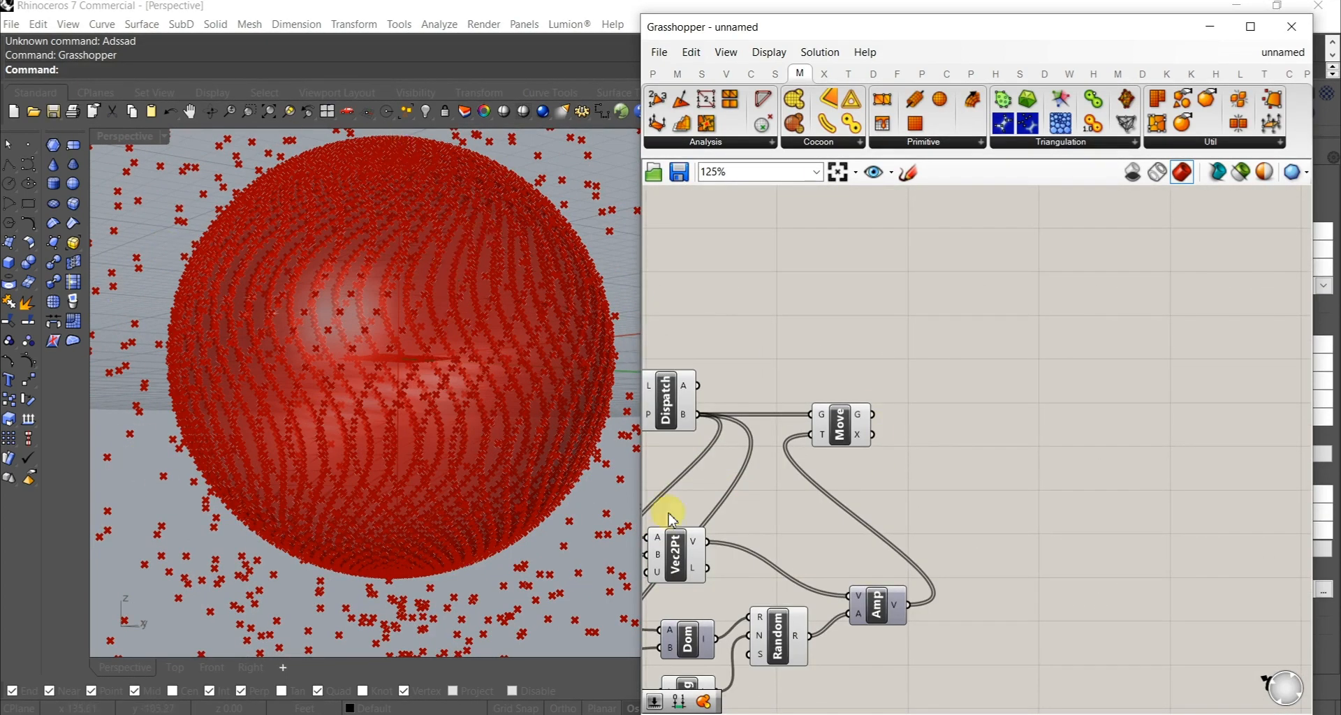
Step: Add a Construct Mesh component beyond Move and connect Deconstruct Mesh's faces output to its F input
right_click_drag(1039, 459, 993, 467)
double_click(1005, 435)
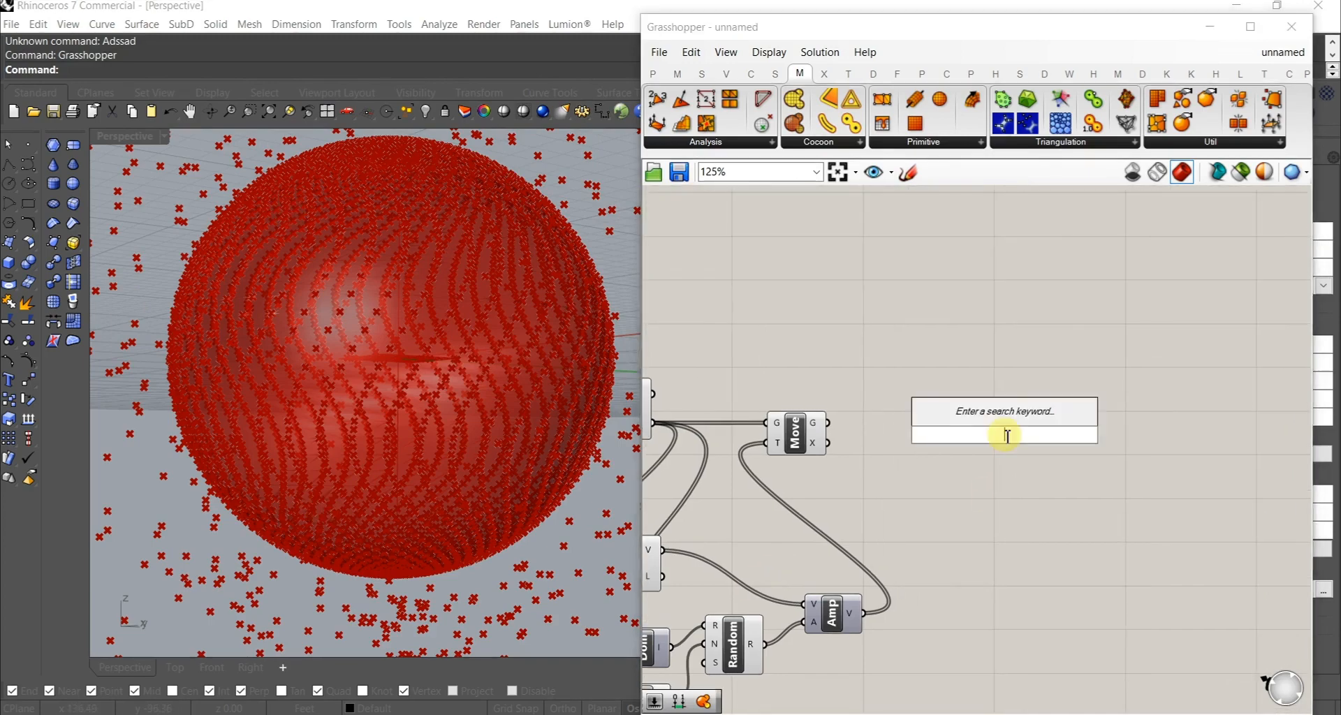
type("cons")
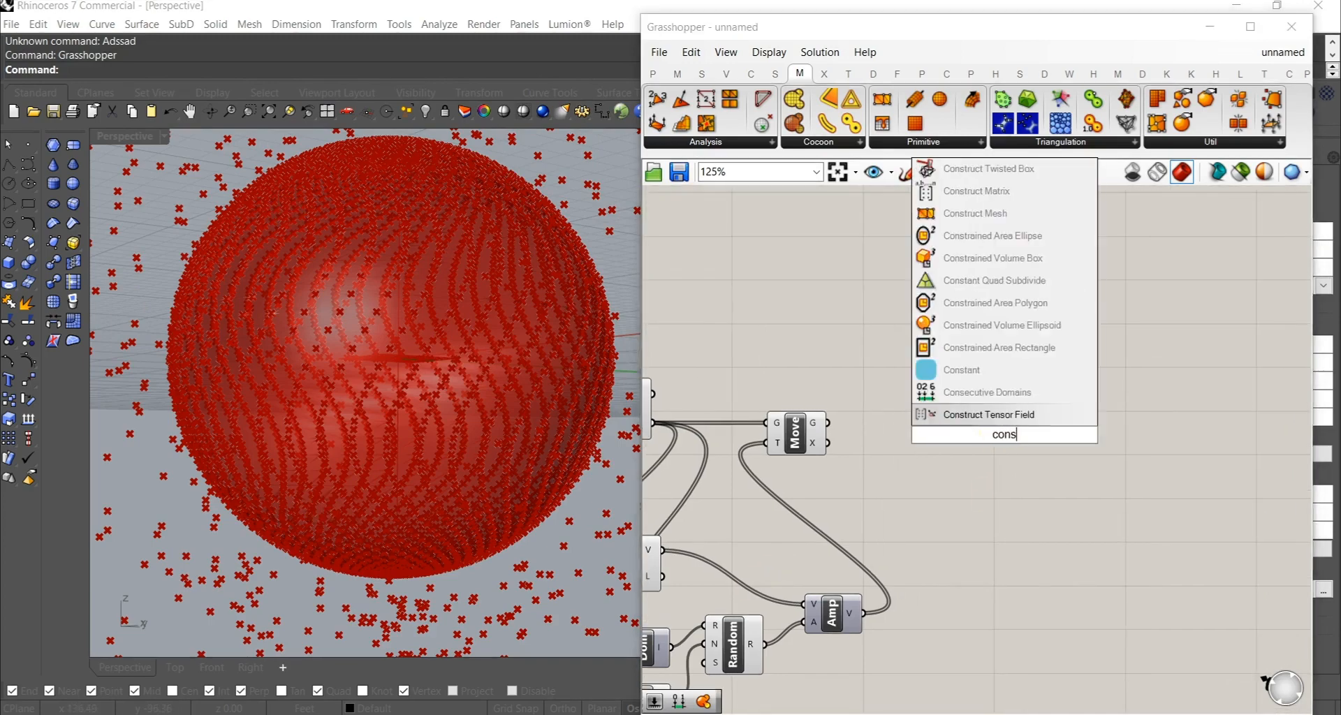
left_click(992, 213)
right_click_drag(958, 414, 1112, 433)
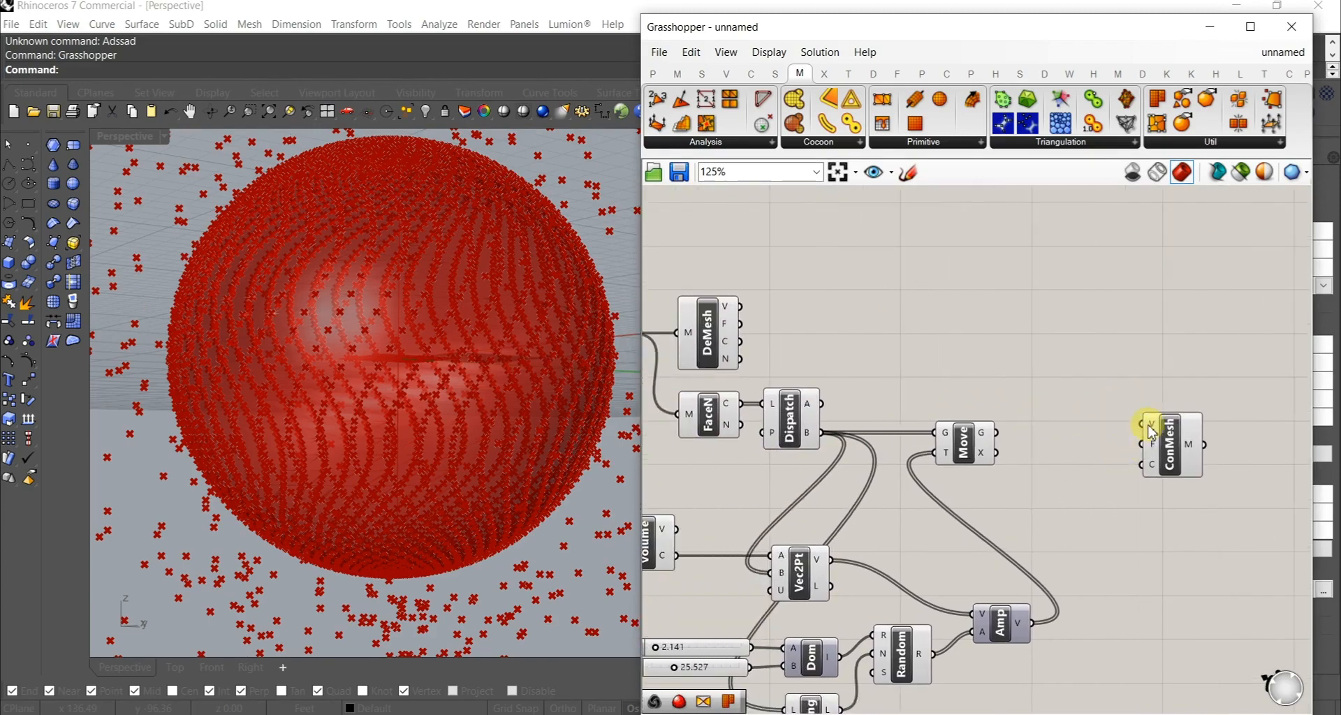
left_click_drag(1150, 429, 881, 296)
left_click_drag(1111, 450, 742, 323)
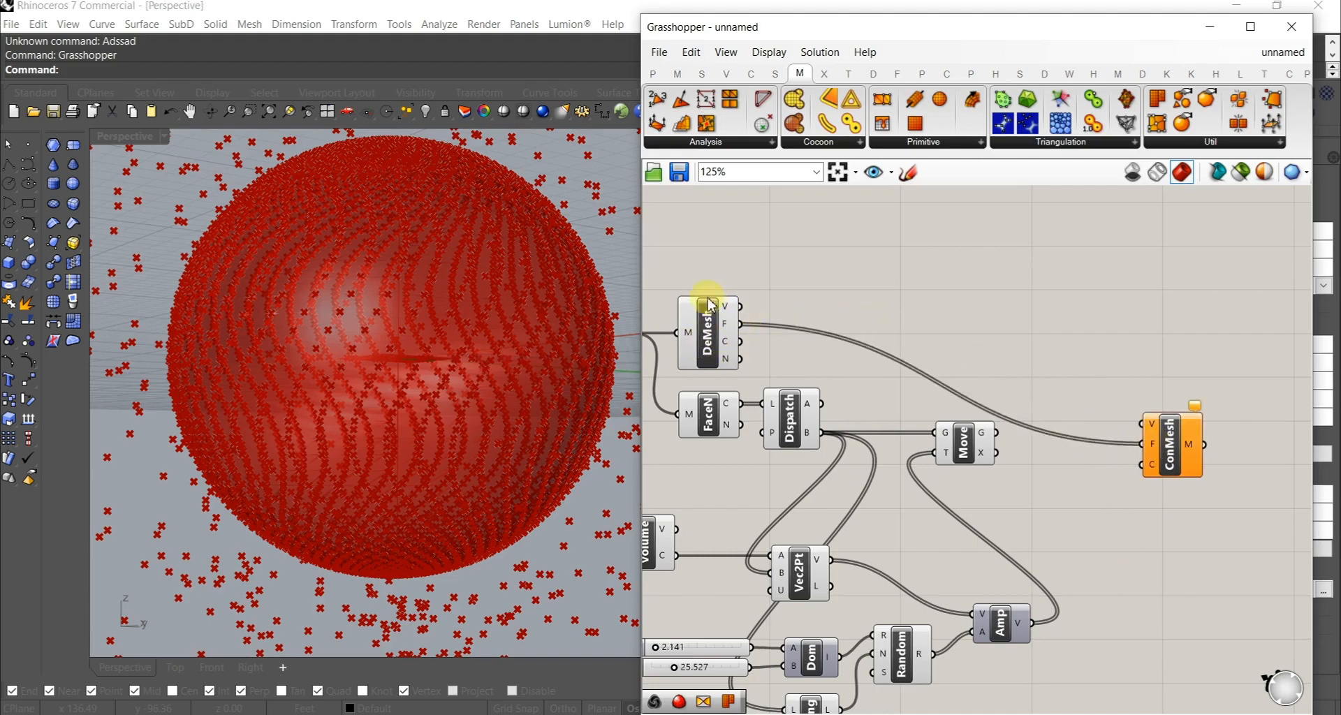
Step: Add a Weave component and place it between Move and Construct Mesh
mouse_move(970, 443)
right_mouse_down()
mouse_move(869, 444)
mouse_move(946, 440)
right_mouse_up()
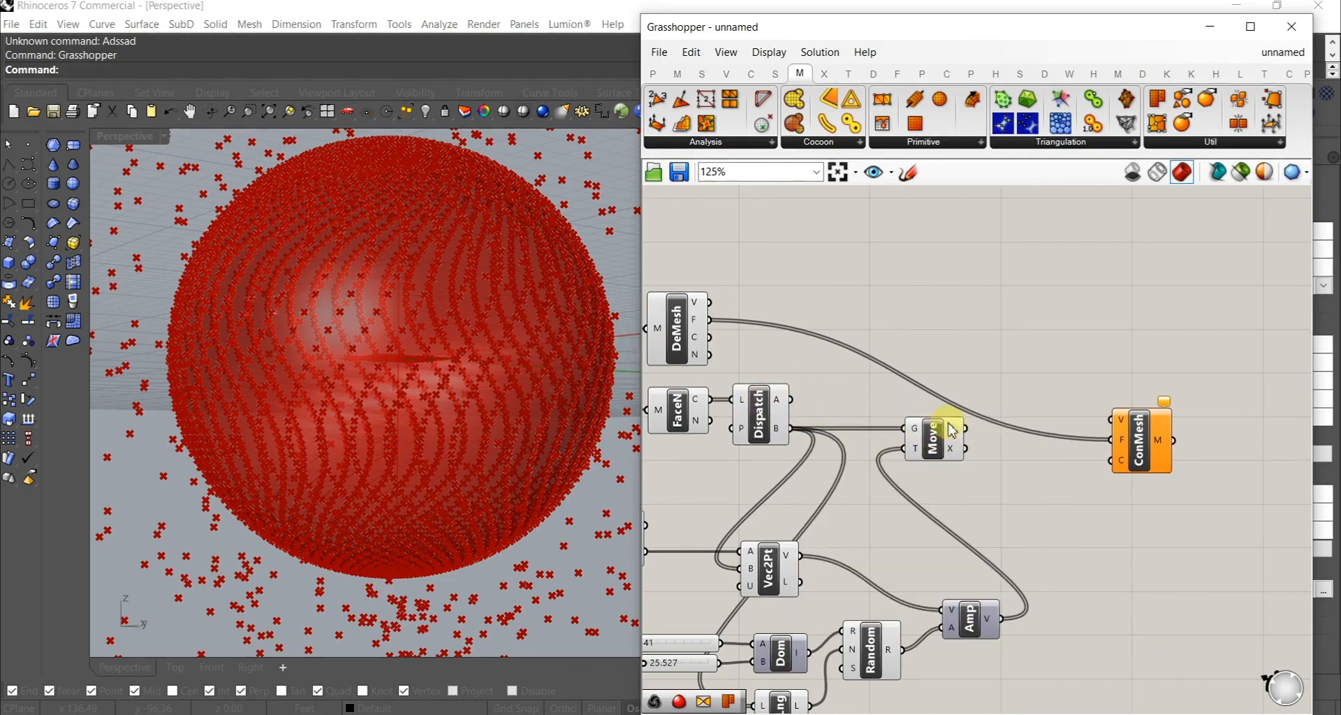
double_click(1045, 461)
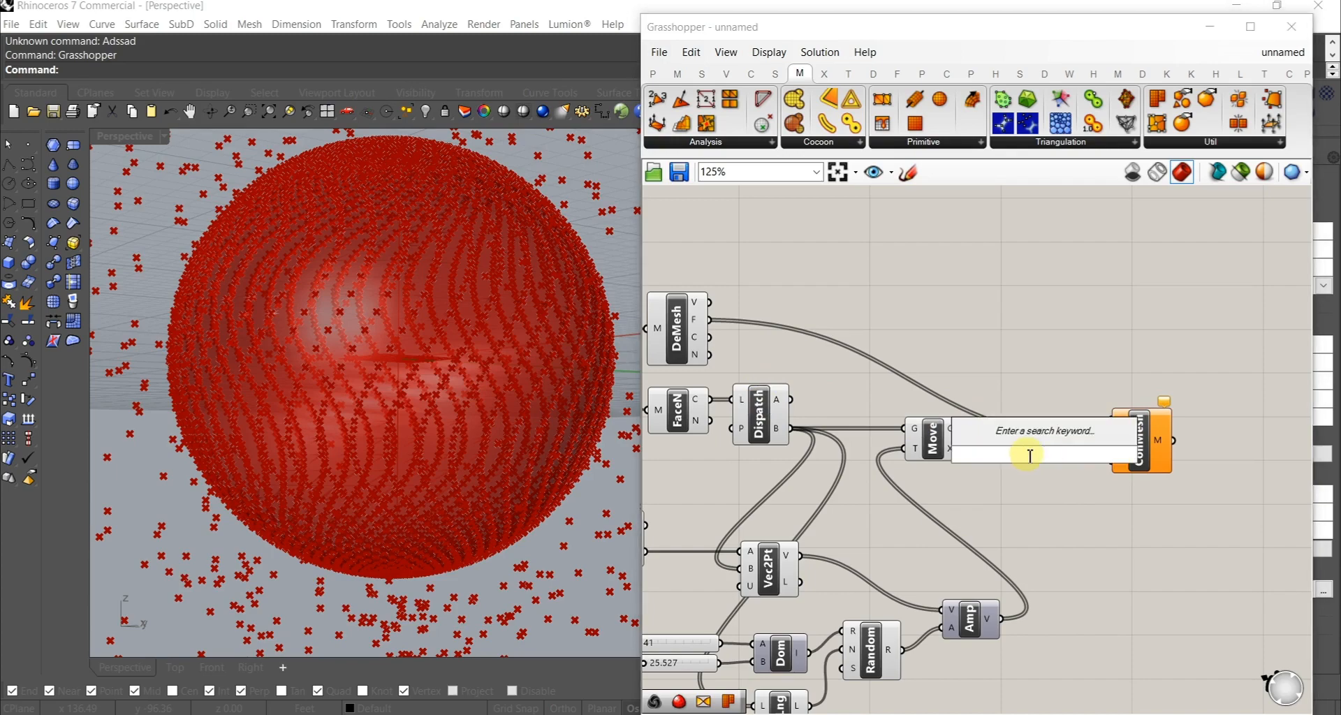
type("weave")
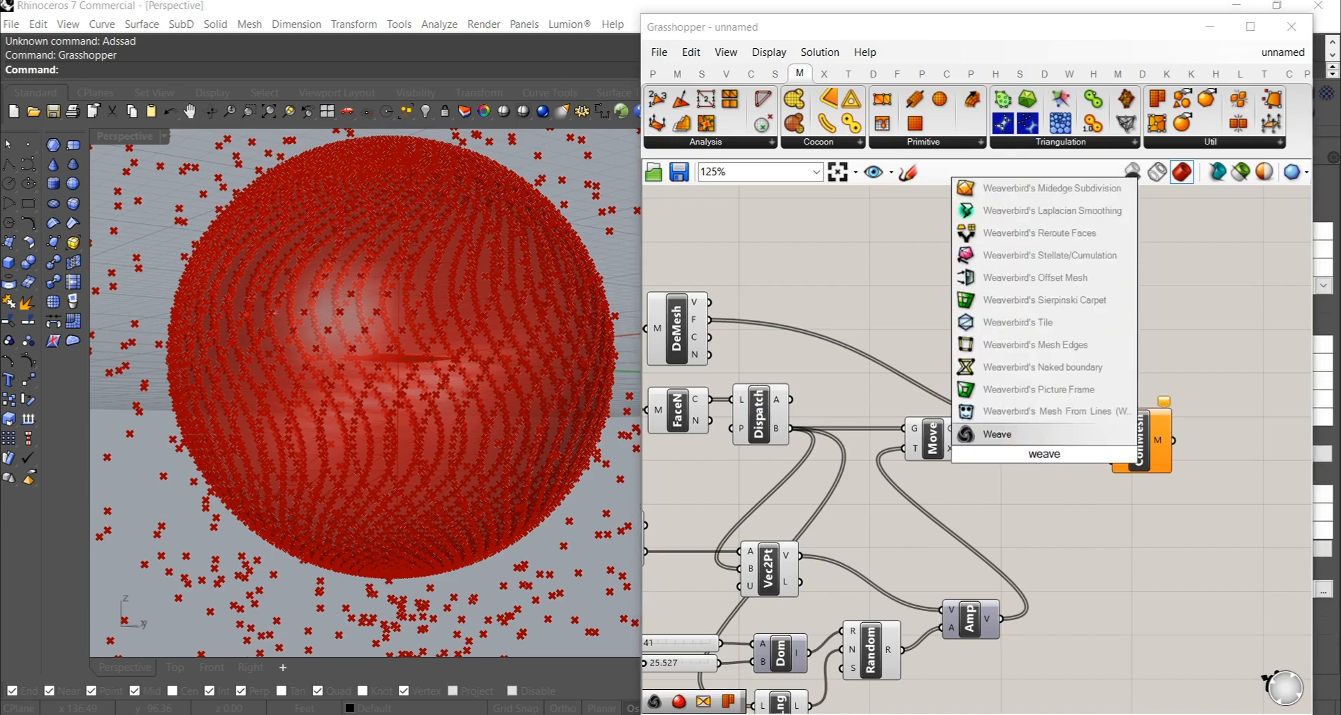
left_click(1006, 433)
left_click_drag(1039, 467, 1041, 421)
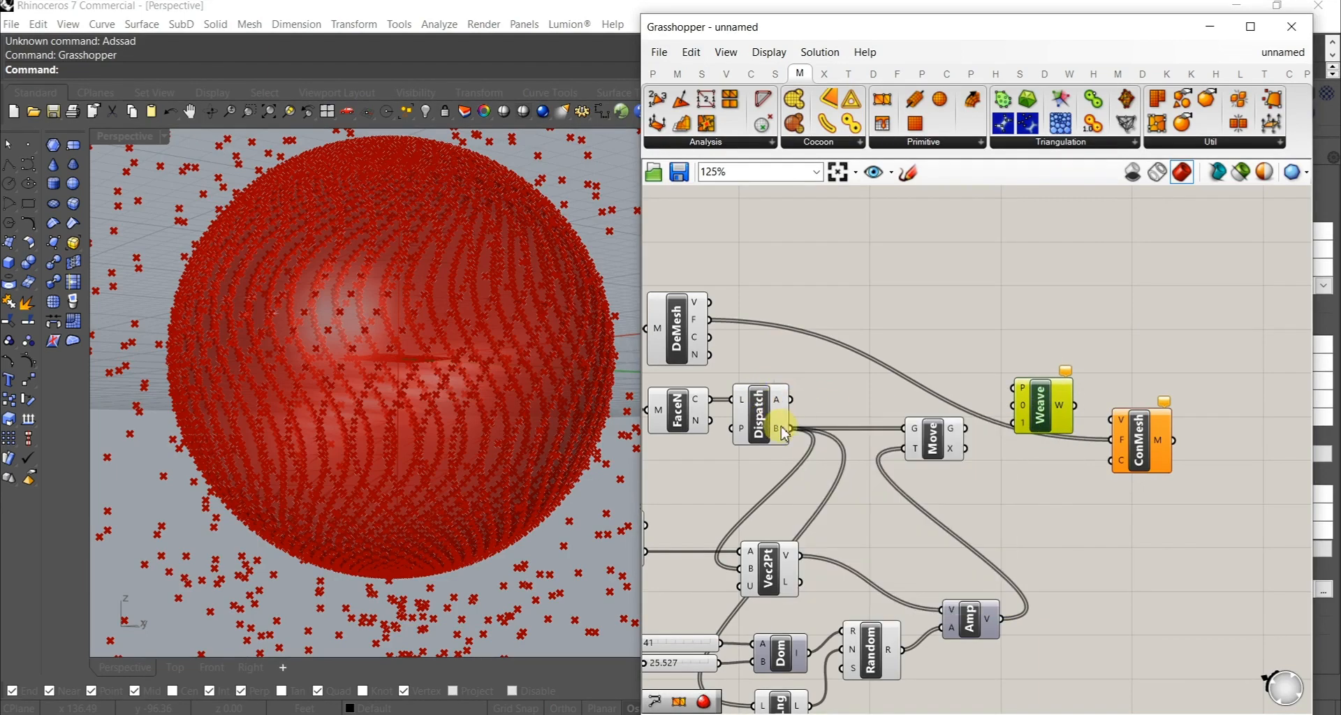
Step: Connect Dispatch's A output and Move's geometry to Weave's streams 0 and 1, and Weave's result to Construct Mesh's vertices
left_click_drag(1021, 411, 779, 400)
left_click_drag(1012, 424, 966, 429)
left_click(1041, 457)
right_click_drag(1062, 457, 1034, 434)
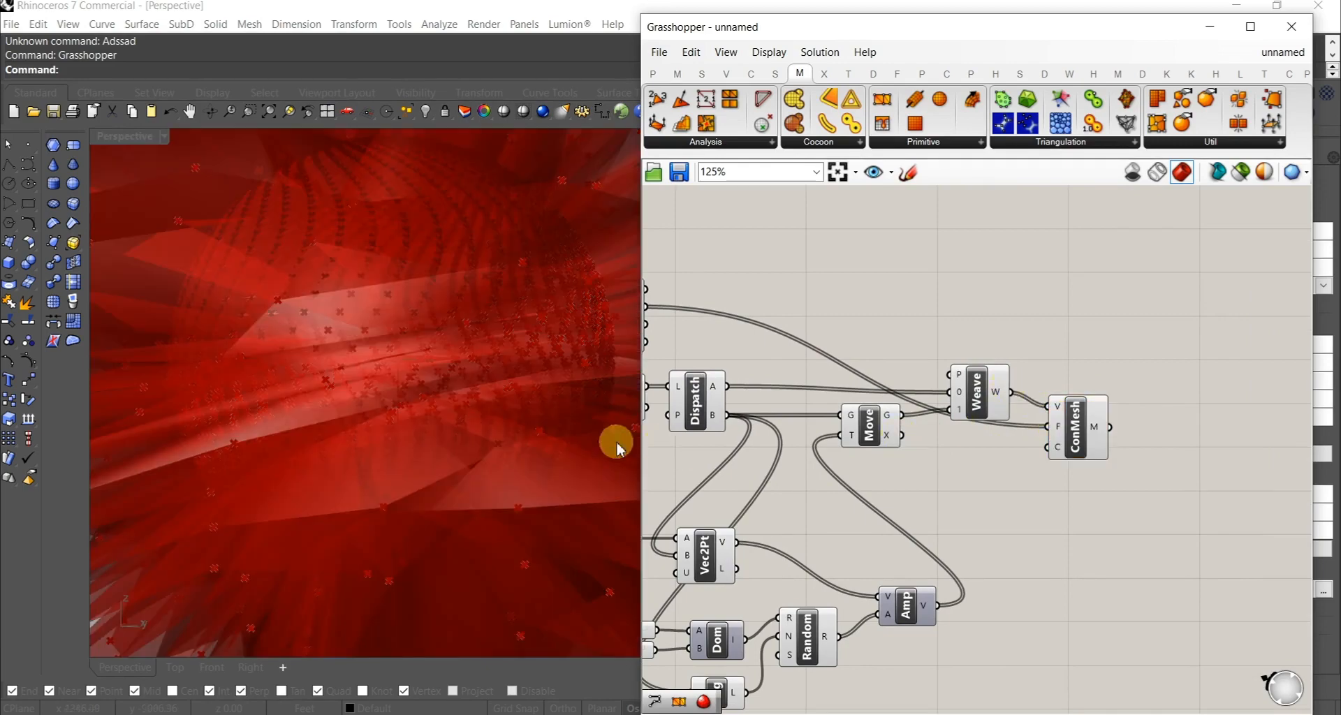
Step: Switch the Rhino perspective view to a white-background display style and delete the closed mesh from the model
scroll(288, 372, "down", 5)
left_click(1081, 433)
middle_click(1081, 433)
middle_click(278, 384)
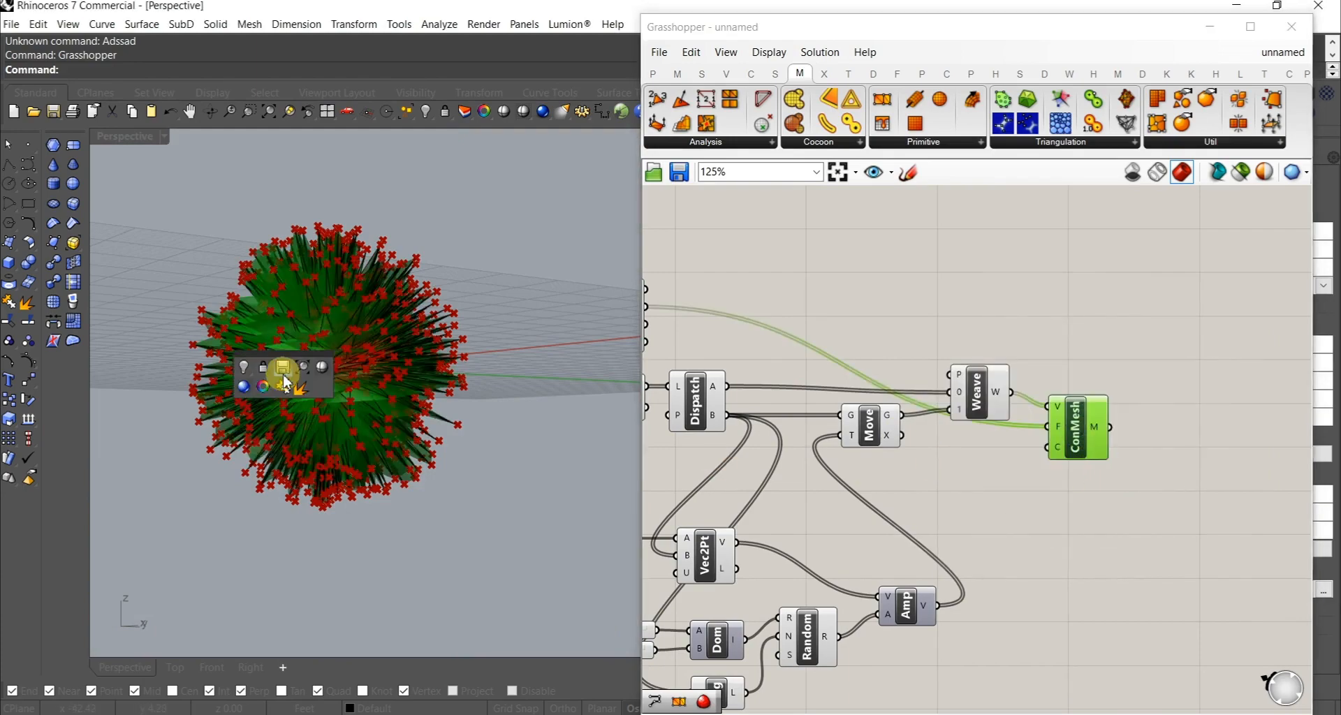
left_click(261, 378)
scroll(308, 375, "up", 5)
right_click_drag(311, 375, 489, 409)
left_click(442, 422)
key("Delete")
Step: Add a Weaverbird Catmull-Clark subdivision component and connect Construct Mesh's output to its mesh input
right_click_drag(1077, 433, 981, 426)
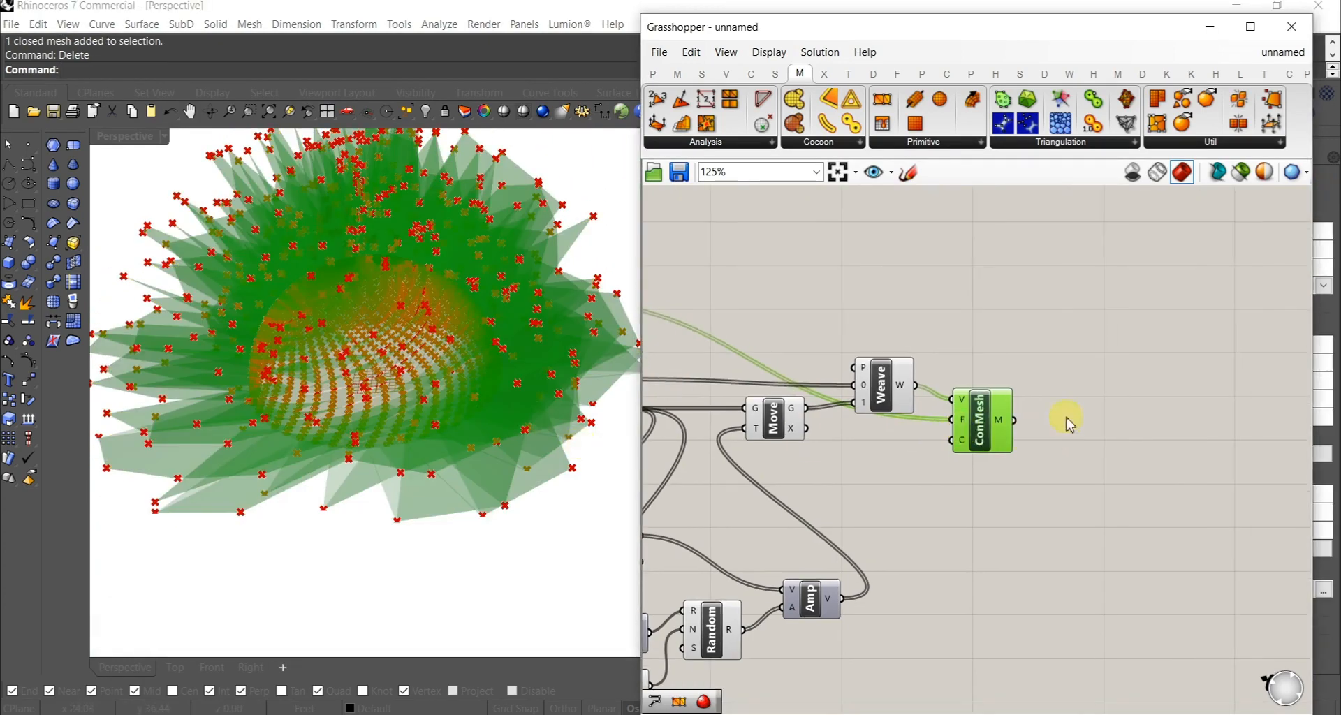
left_click(1069, 72)
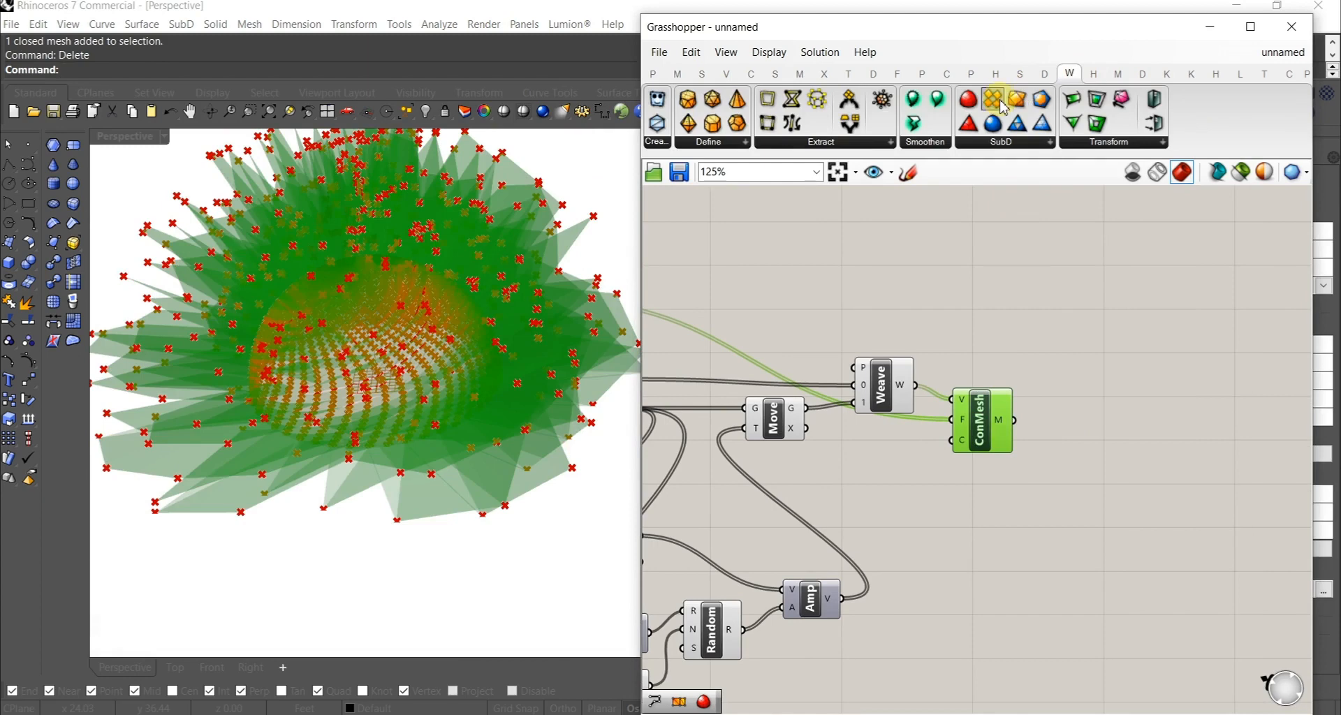
left_click_drag(979, 105, 1152, 468)
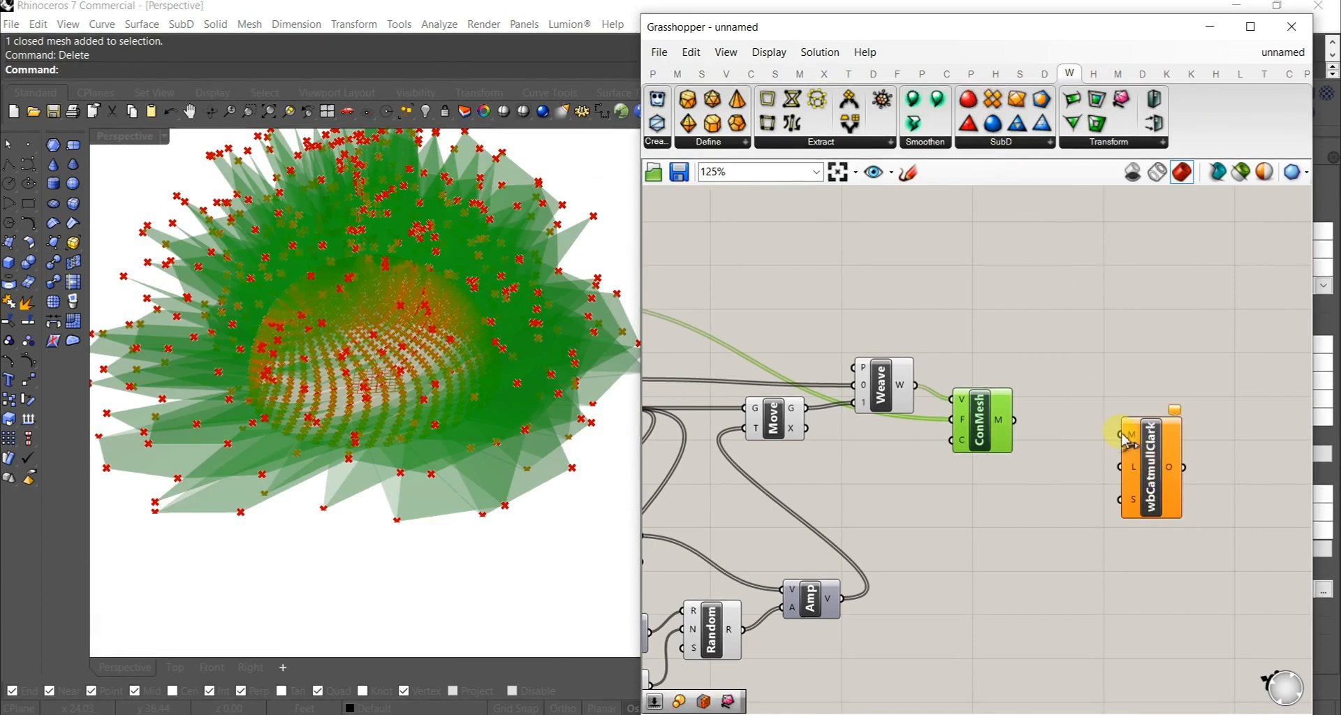
left_click_drag(1033, 429, 1024, 423)
Step: Add a number slider set to 2 and connect it to the Catmull-Clark component's level input
right_click_drag(1054, 488, 1018, 479)
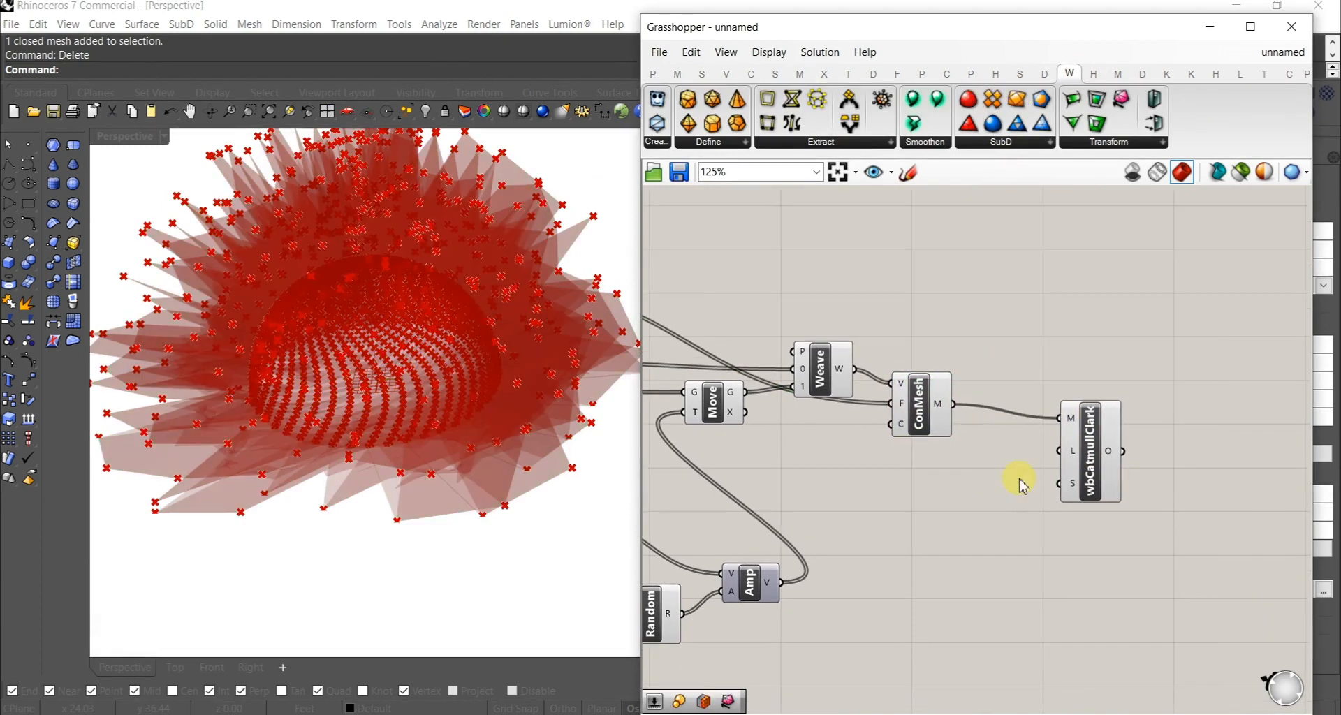
double_click(1021, 479)
type("2")
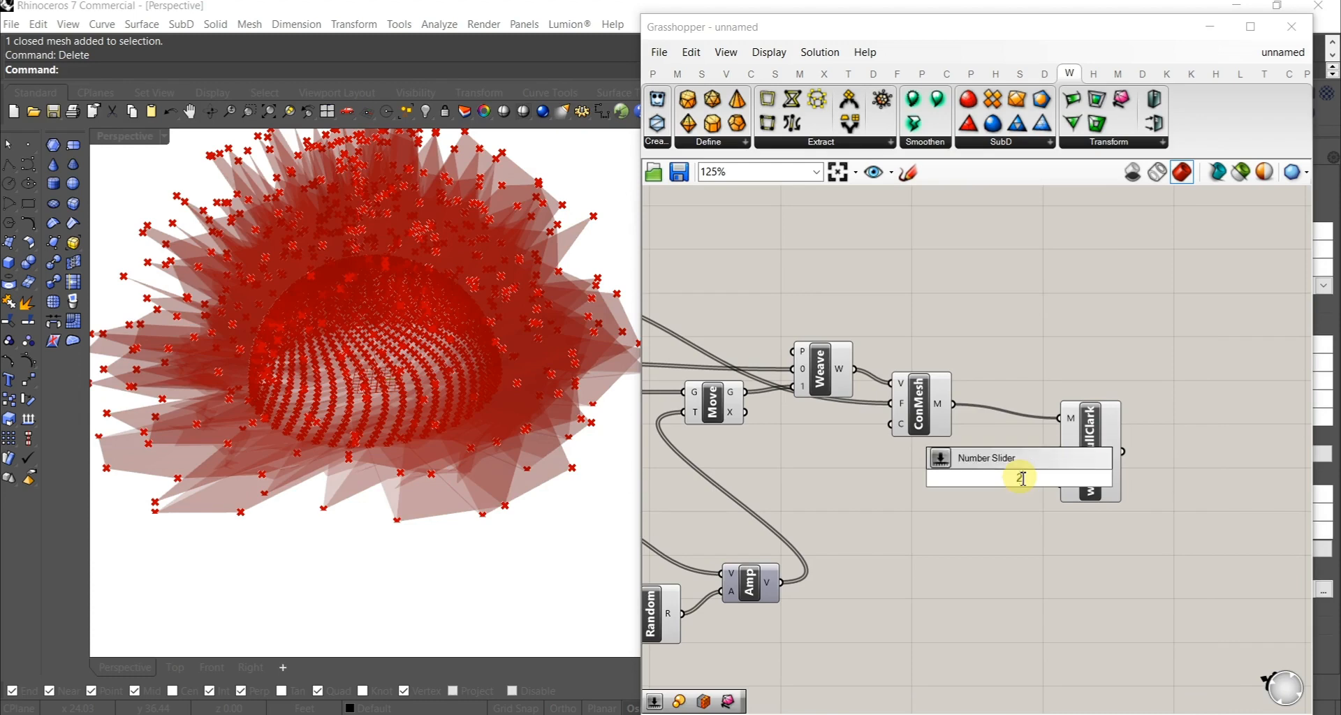
key("Return")
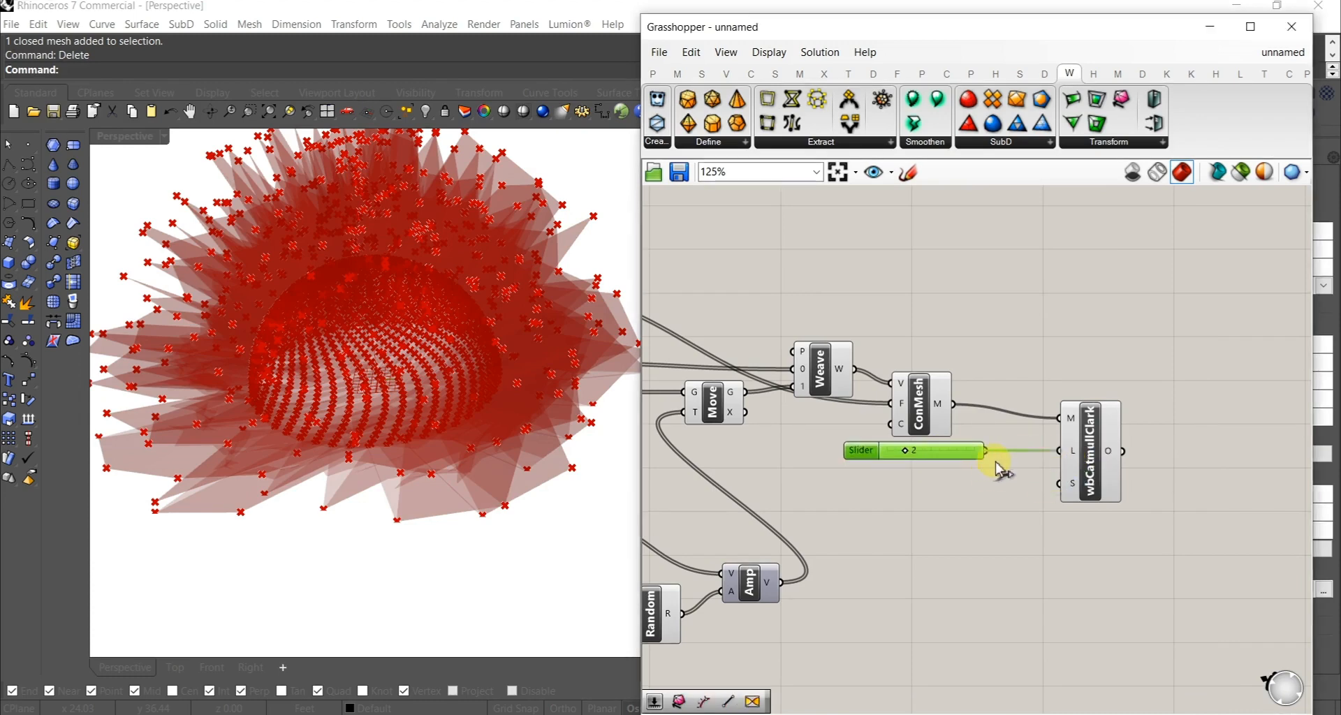
left_click_drag(973, 454, 1009, 453)
Step: Select the components upstream of the Catmull-Clark subdivision and turn off their preview
scroll(987, 524, "down", 5)
left_click_drag(992, 620, 649, 345)
right_click_drag(757, 284, 931, 264)
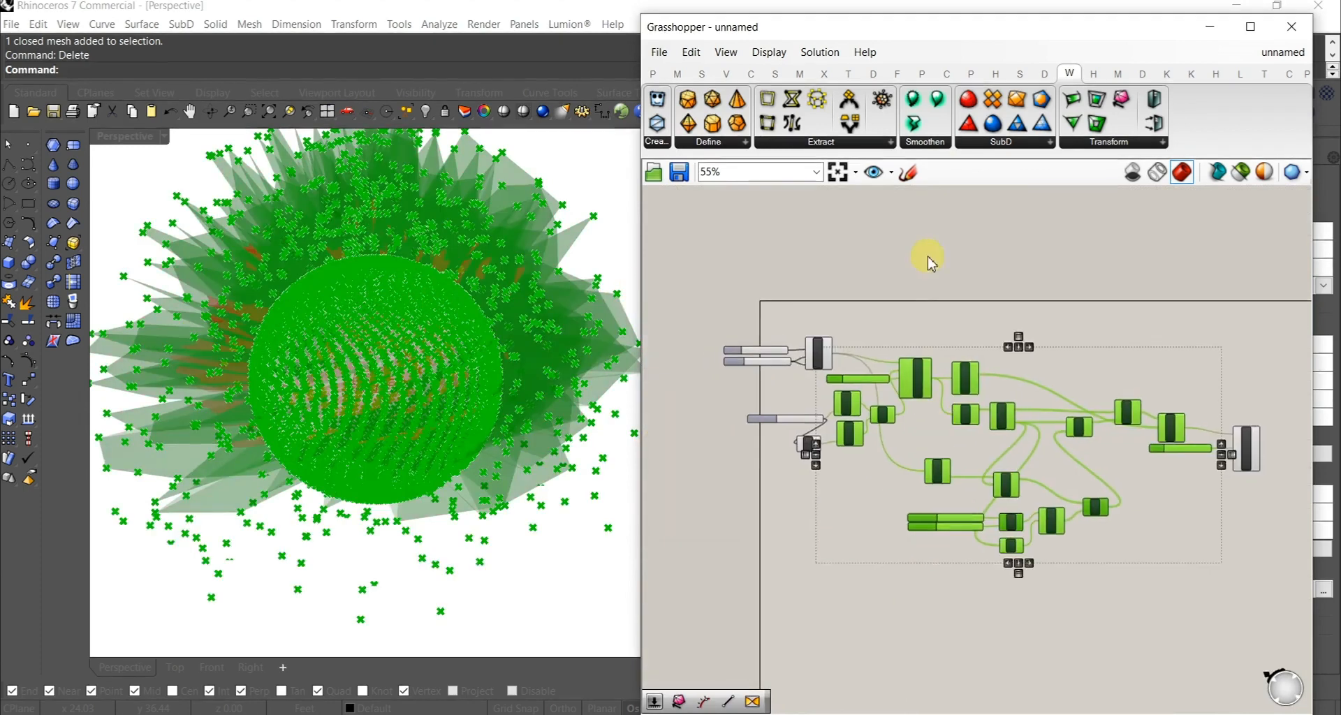
middle_click(833, 344)
left_click(893, 288)
Step: Add a Custom Preview component beyond the Catmull-Clark component
right_click_drag(990, 389, 1330, 409)
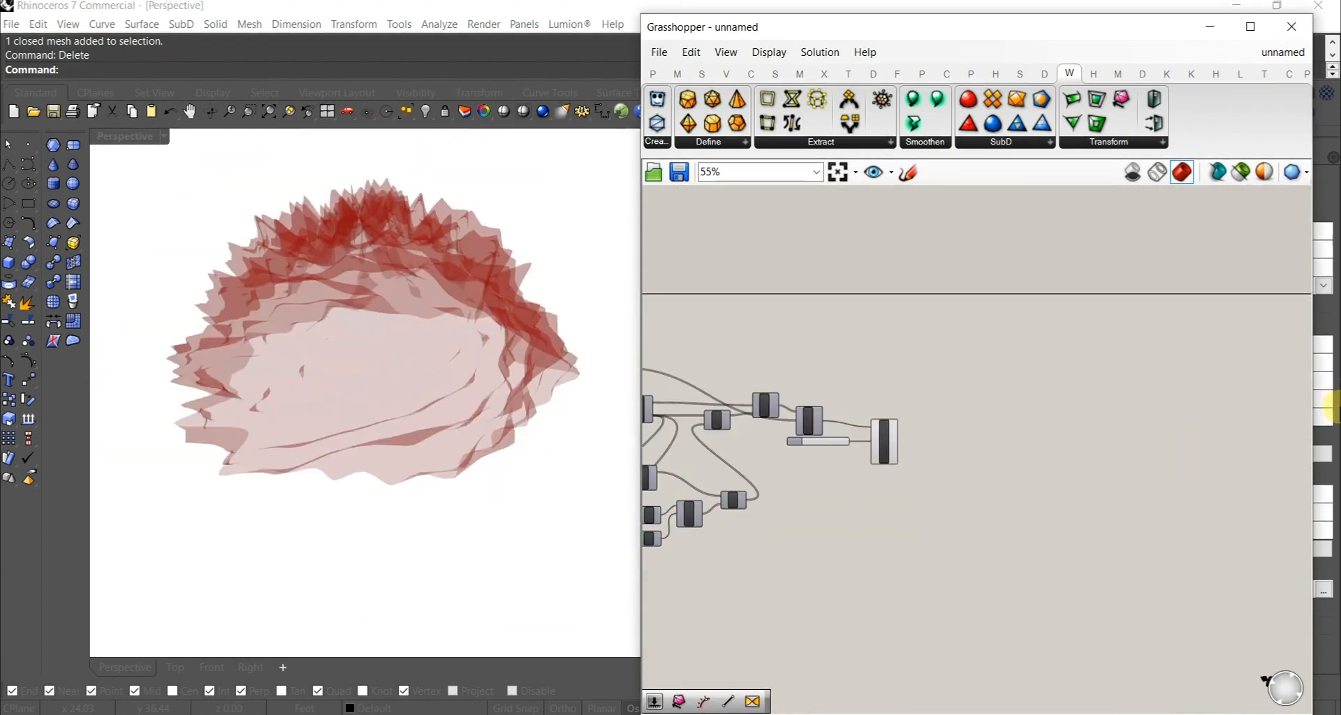
double_click(1000, 477)
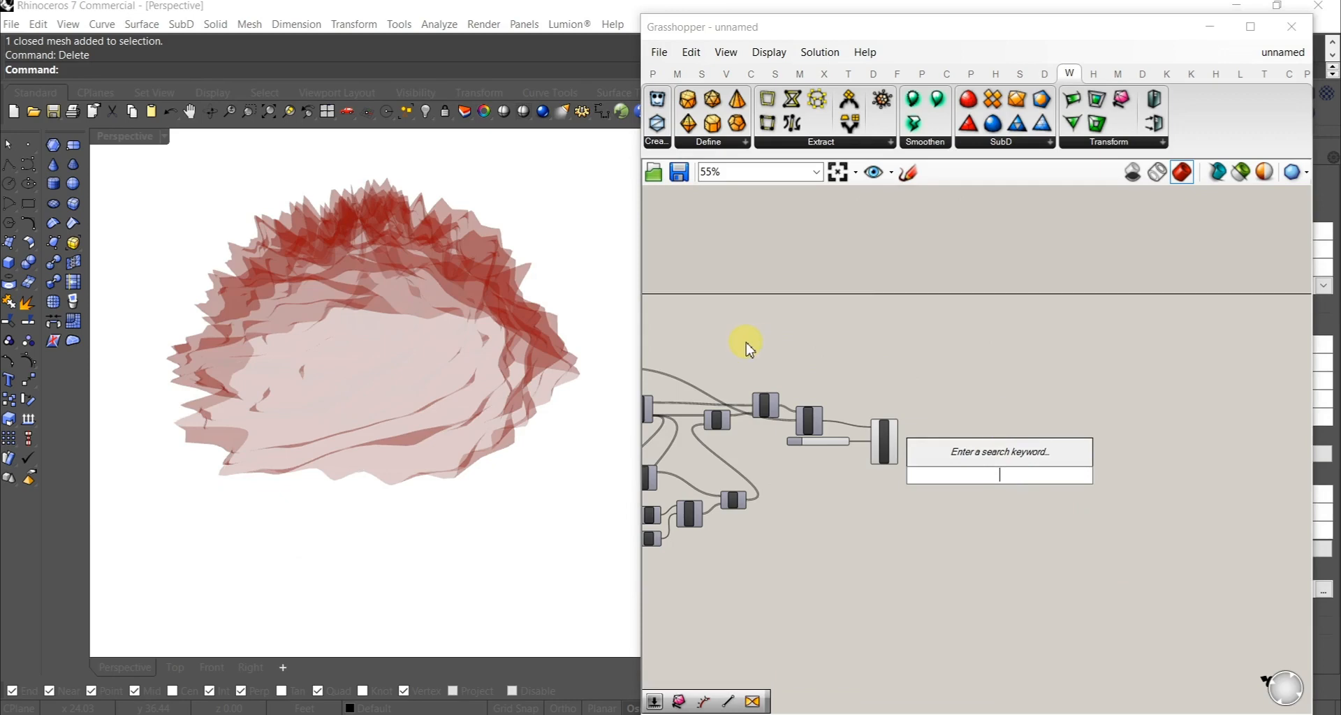
type("custom")
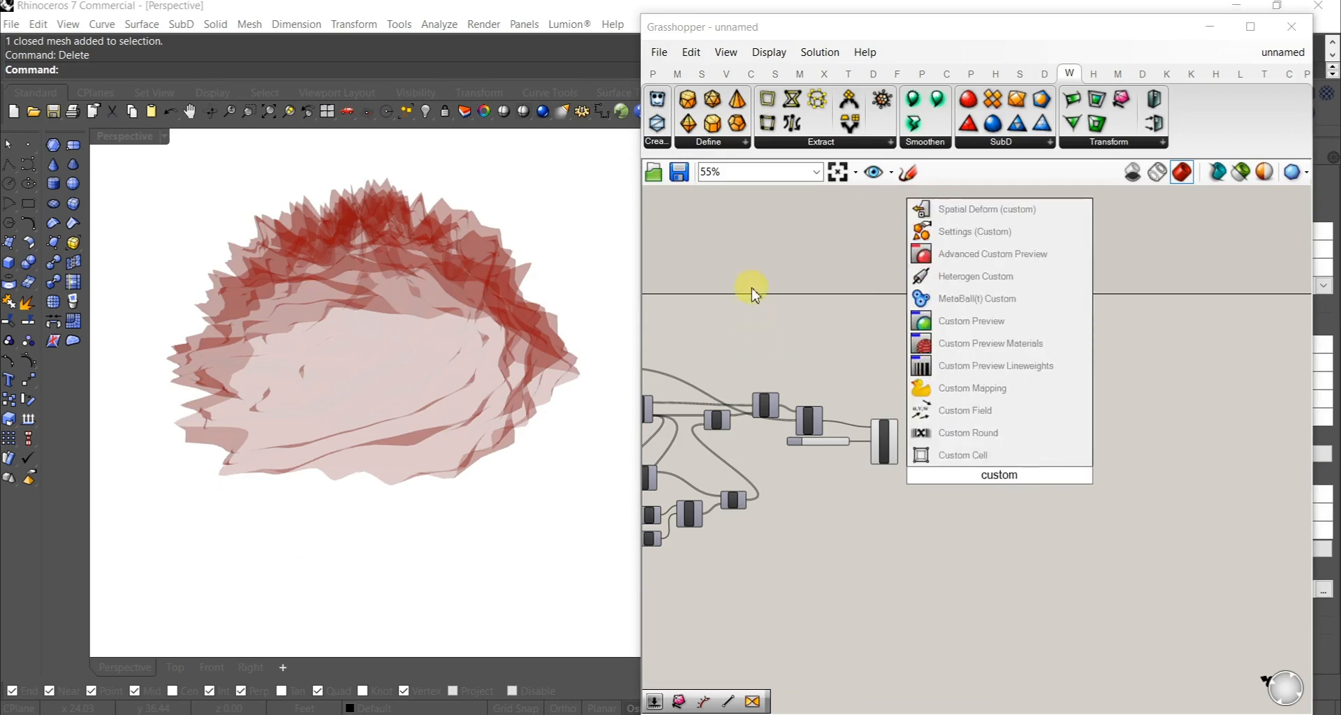
left_click(971, 320)
scroll(993, 458, "up", 4)
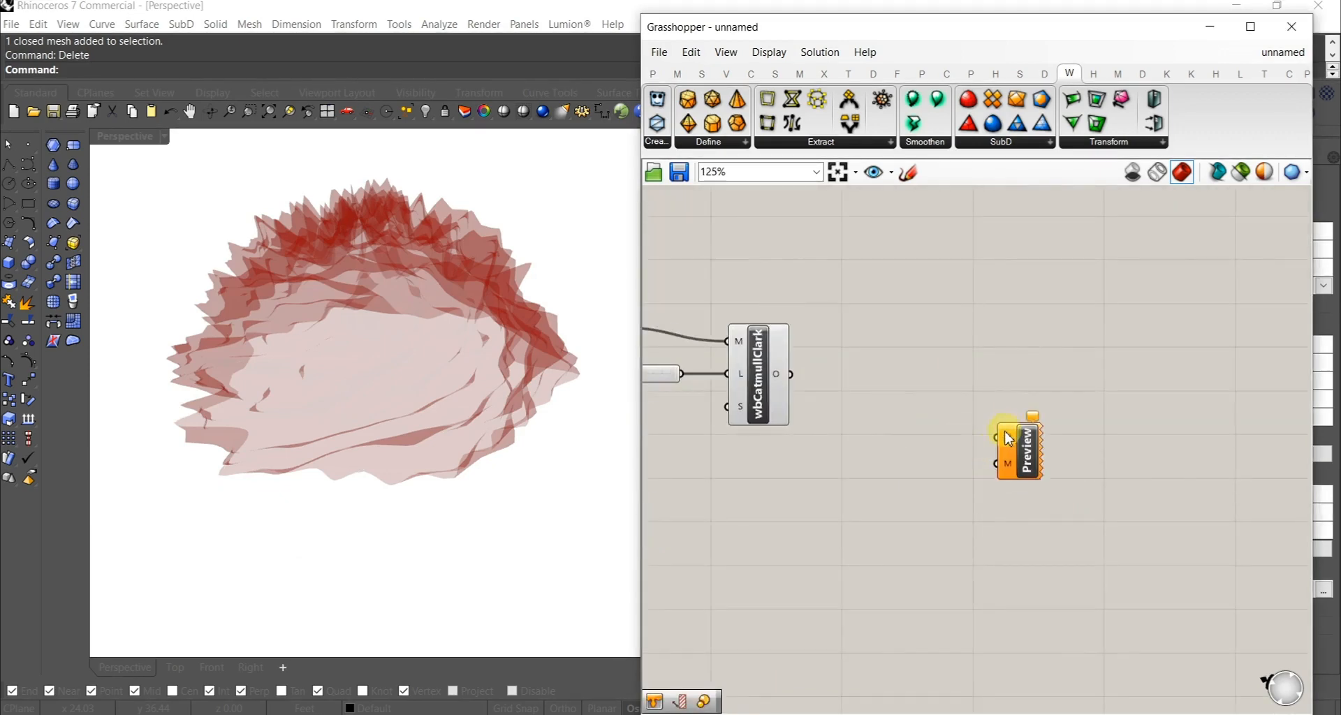
Step: Connect the Catmull-Clark output to the Custom Preview's geometry input and move the preview component closer to it
left_click_drag(820, 381, 794, 375)
left_click_drag(1013, 444, 841, 385)
right_click_drag(398, 532, 437, 404)
right_click_drag(460, 313, 466, 354)
Step: Connect the Z coordinate slider to the X input of the first Construct Point component feeding the twist axis line
right_click_drag(878, 448, 1048, 389)
scroll(889, 419, "down", 3)
scroll(727, 357, "up", 5)
scroll(992, 395, "up", 4)
mouse_move(873, 392)
left_mouse_down()
mouse_move(931, 392)
mouse_move(871, 393)
left_mouse_up()
scroll(863, 500, "down", 4)
scroll(906, 423, "down", 3)
scroll(889, 380, "up", 3)
mouse_move(503, 336)
right_mouse_down()
mouse_move(500, 279)
mouse_move(530, 203)
mouse_move(538, 245)
mouse_move(517, 338)
right_mouse_up()
left_click(921, 340)
left_click_drag(936, 328, 904, 400)
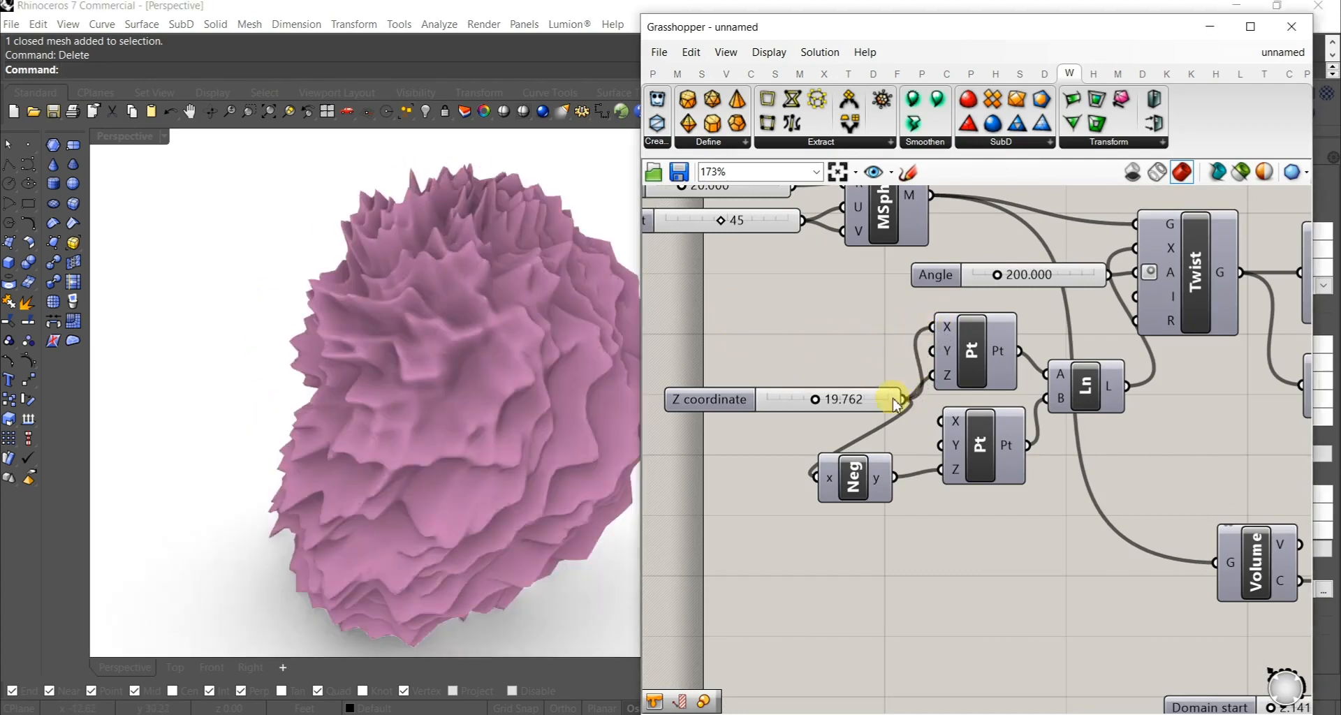
right_click_drag(407, 505, 304, 372)
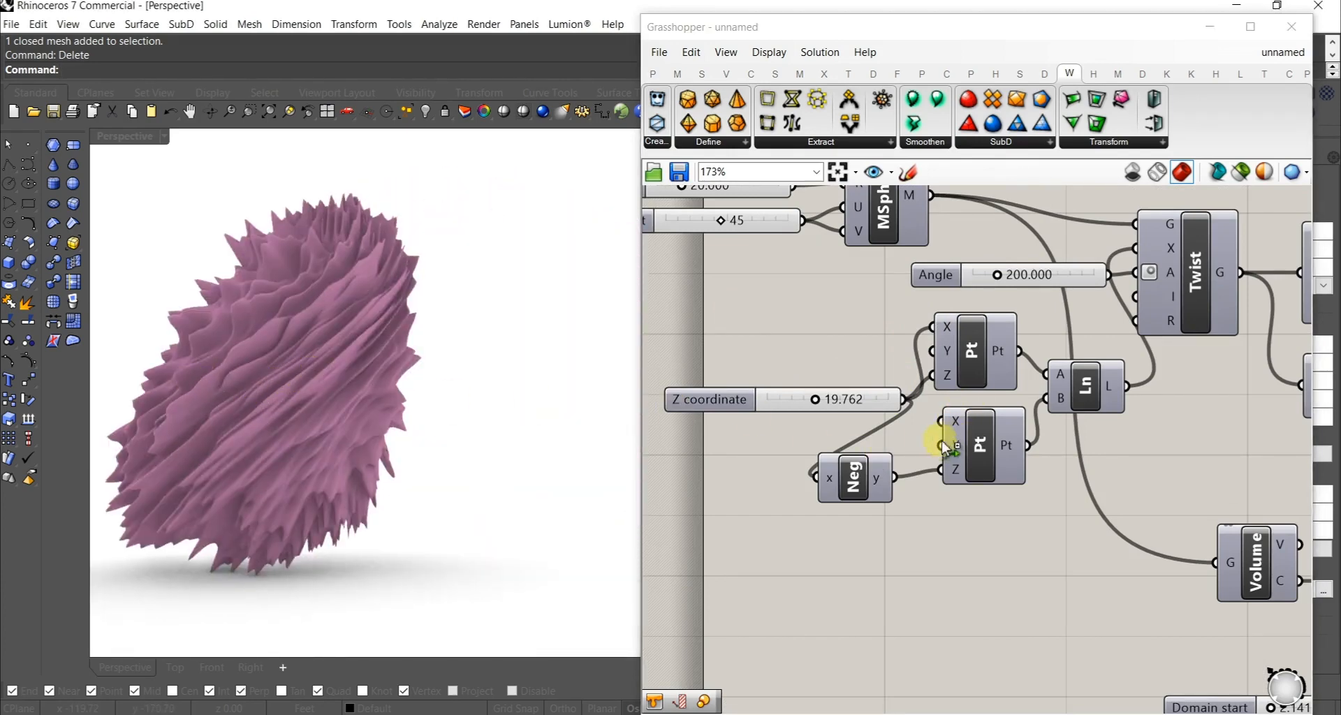
Step: Try feeding the second point's Y input from the Z coordinate slider and raising the twist angle to 960.334
left_click_drag(942, 444, 903, 400)
right_click_drag(312, 428, 482, 408)
scroll(1026, 289, "up", 1)
scroll(1026, 290, "up", 3)
left_click_drag(973, 268, 1146, 270)
right_click_drag(449, 305, 314, 445)
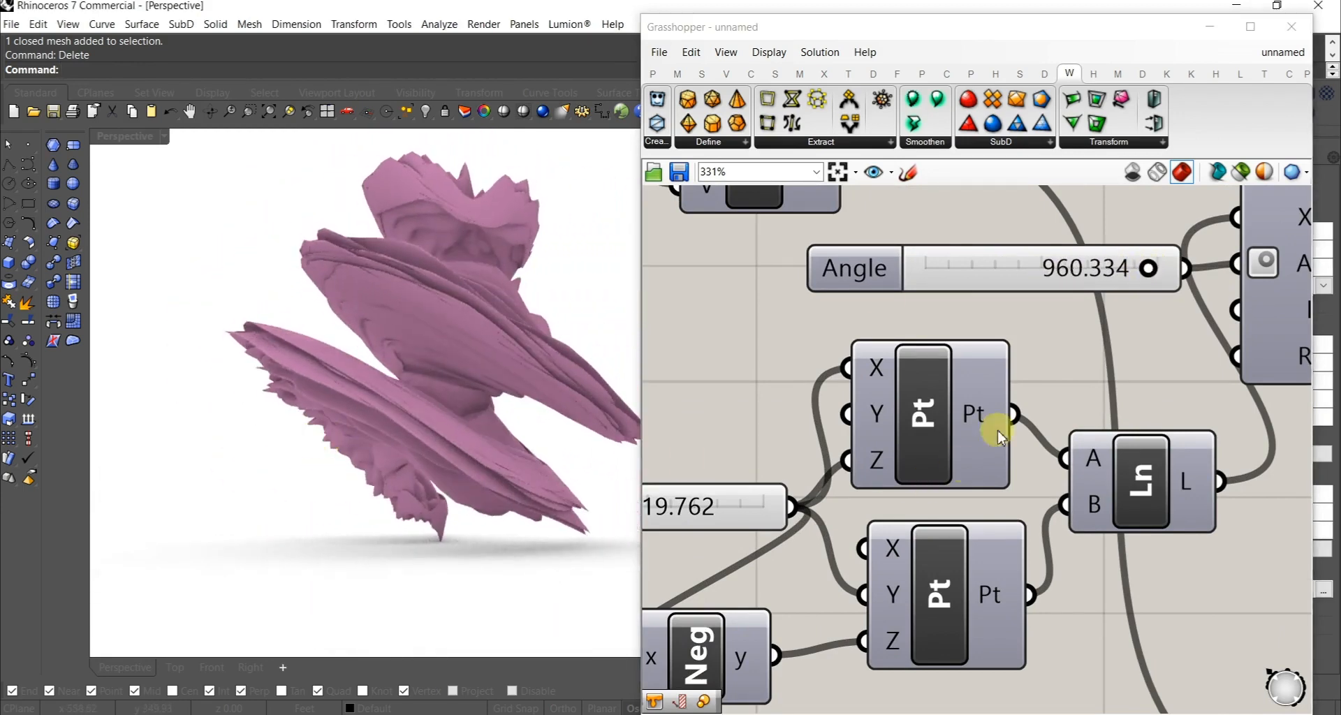
Step: Disconnect the Z coordinate slider from the second point's Y input and set the Angle slider to 284.482
left_click_drag(1146, 271, 957, 290)
left_click_drag(865, 583, 801, 509)
right_click_drag(300, 447, 437, 493)
left_click(971, 270)
mouse_move(979, 278)
left_mouse_down()
mouse_move(1046, 278)
mouse_move(1001, 278)
left_mouse_up()
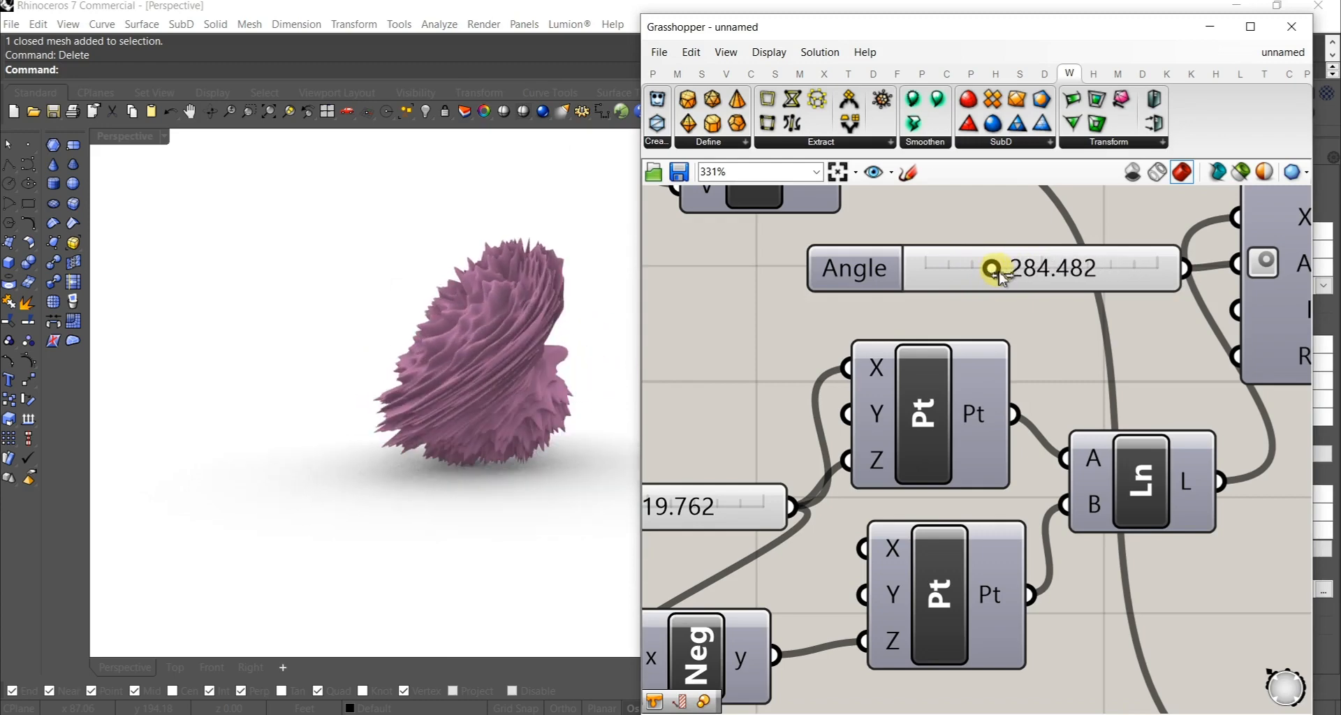
Step: Connect the Z coordinate slider to the first point's Y input and set the slider to 7.693
left_click_drag(856, 405, 794, 504)
right_click_drag(599, 458, 708, 433)
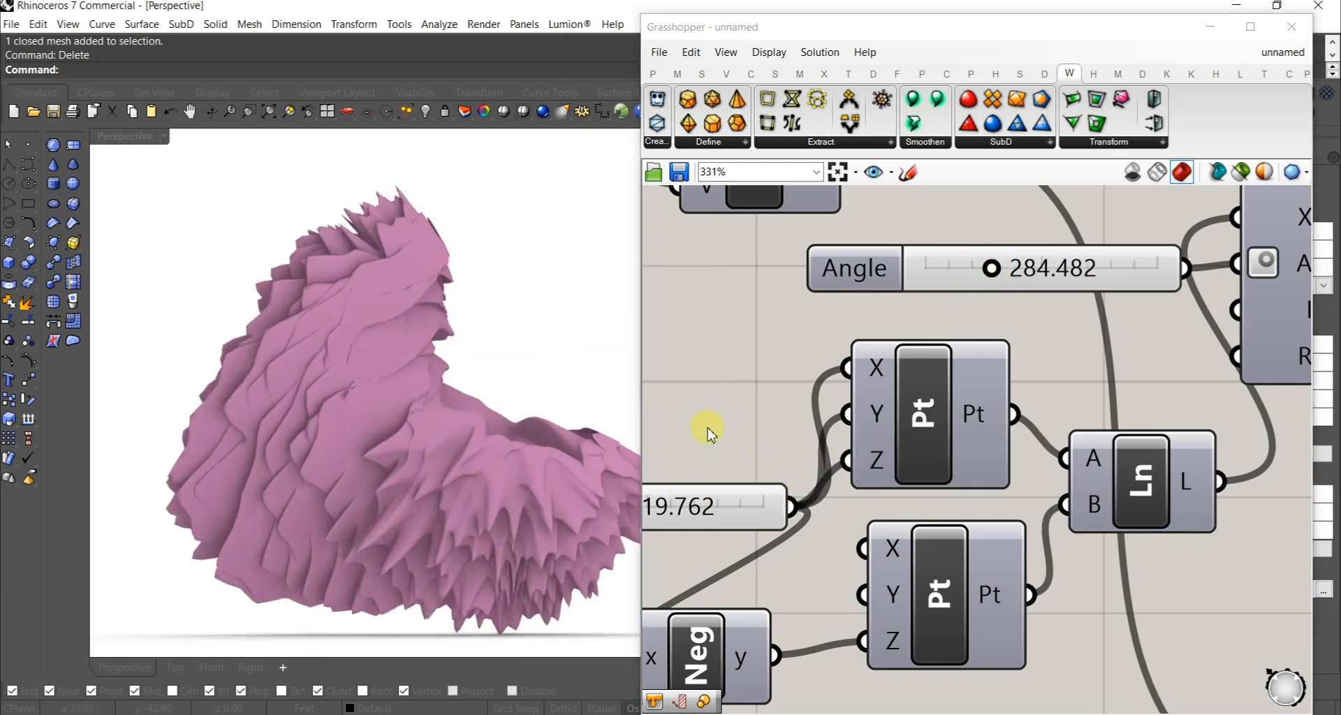
right_click_drag(796, 454, 919, 419)
left_click_drag(847, 410, 776, 414)
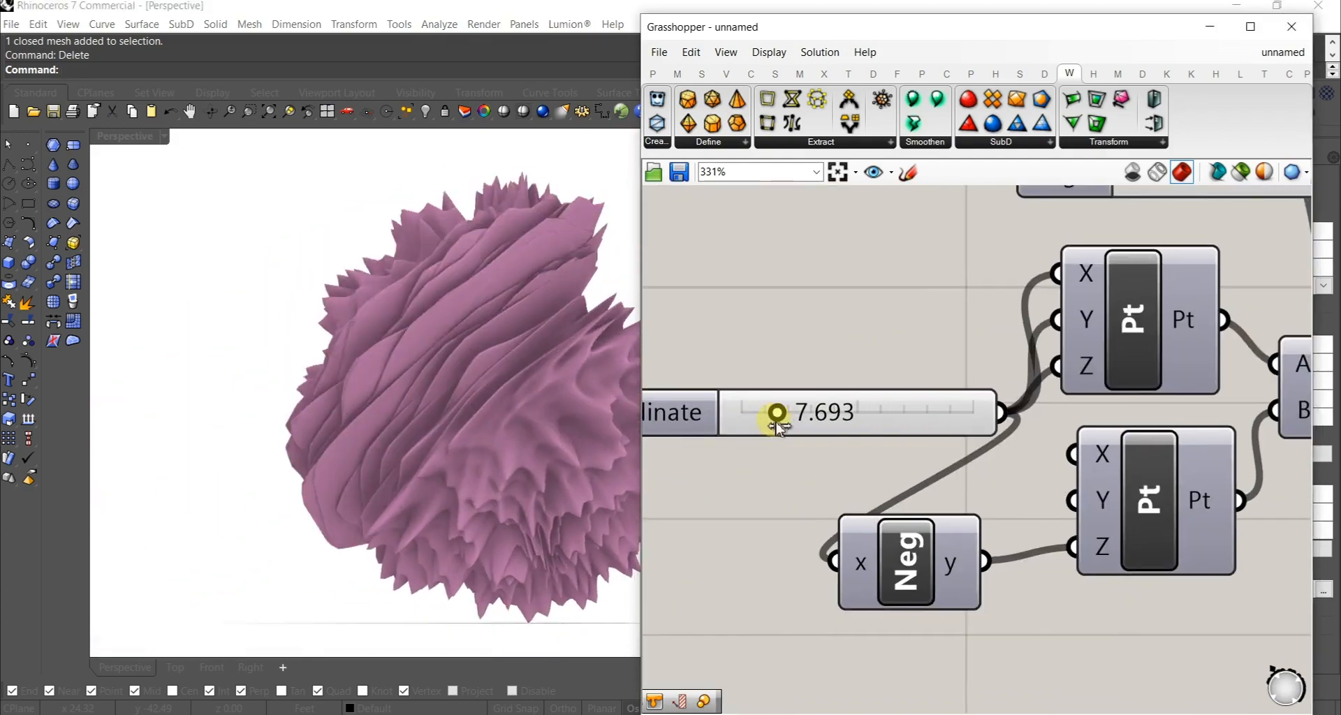
right_click_drag(392, 450, 449, 431)
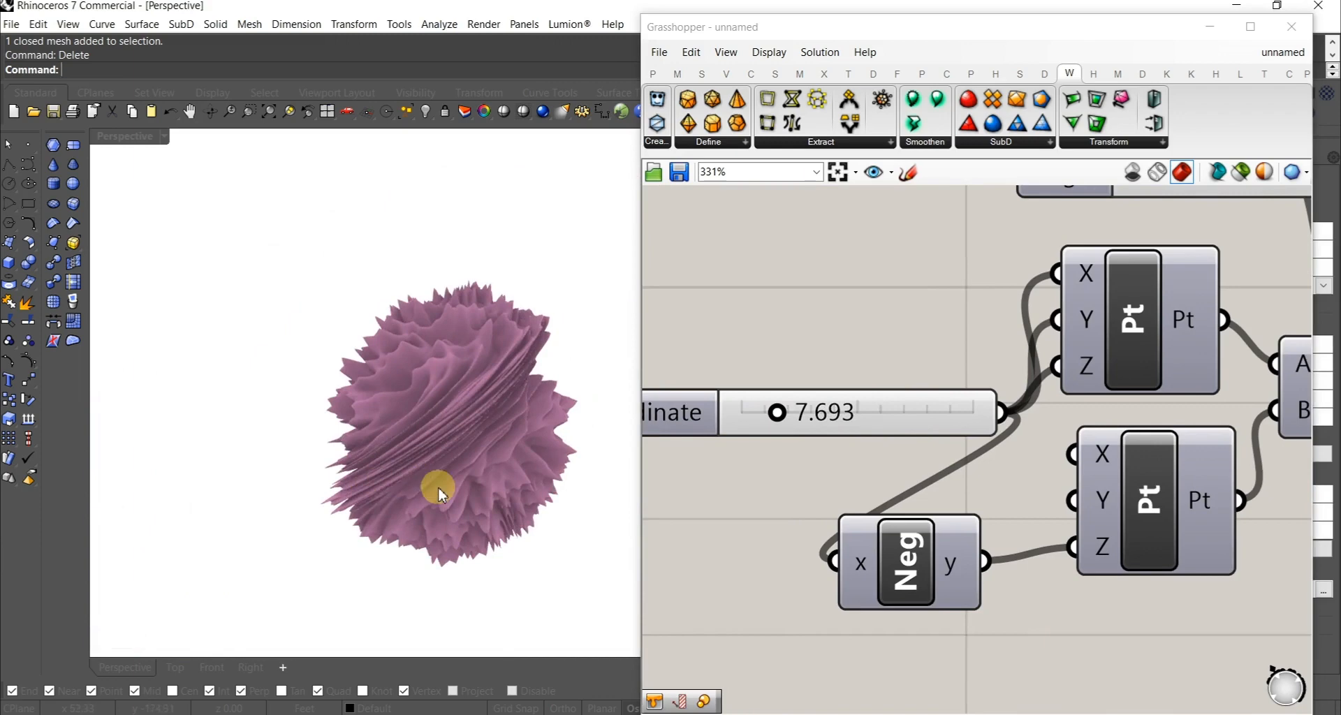
right_click_drag(503, 451, 292, 457)
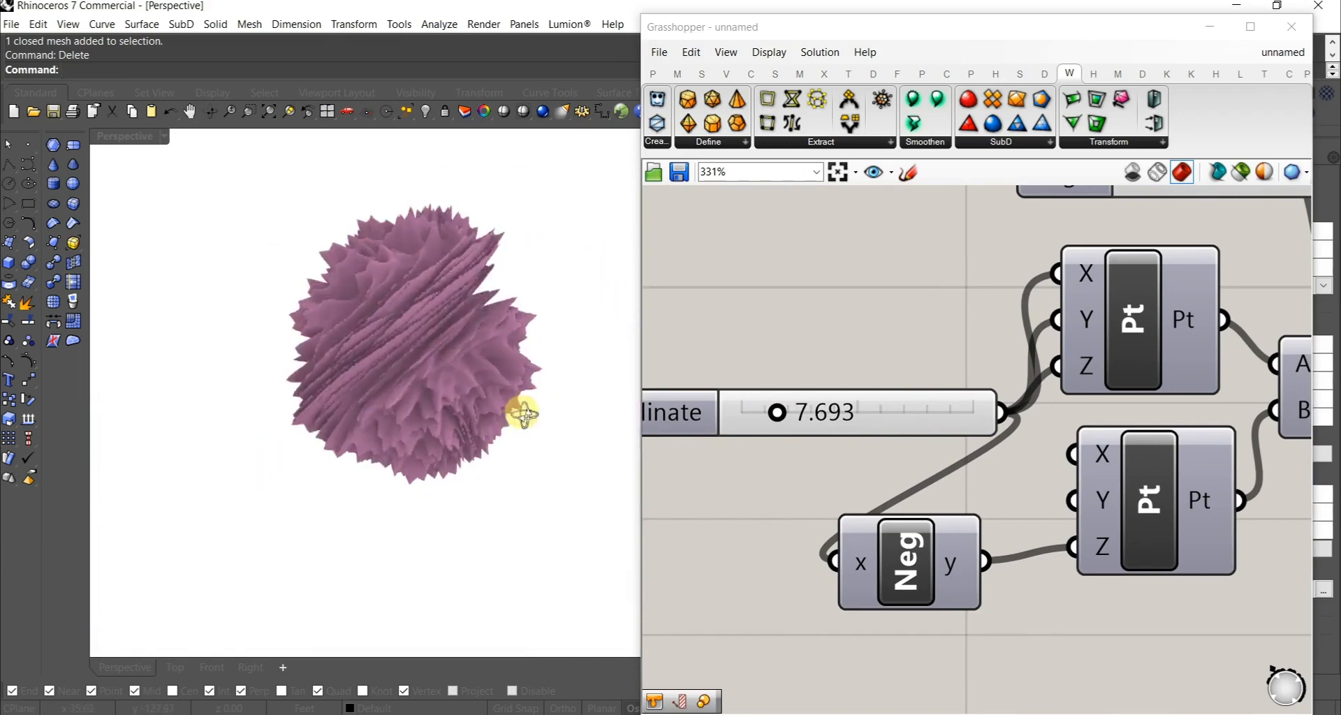
Step: Connect the Negative component's output to the X input of the second point
right_click_drag(900, 527, 846, 567)
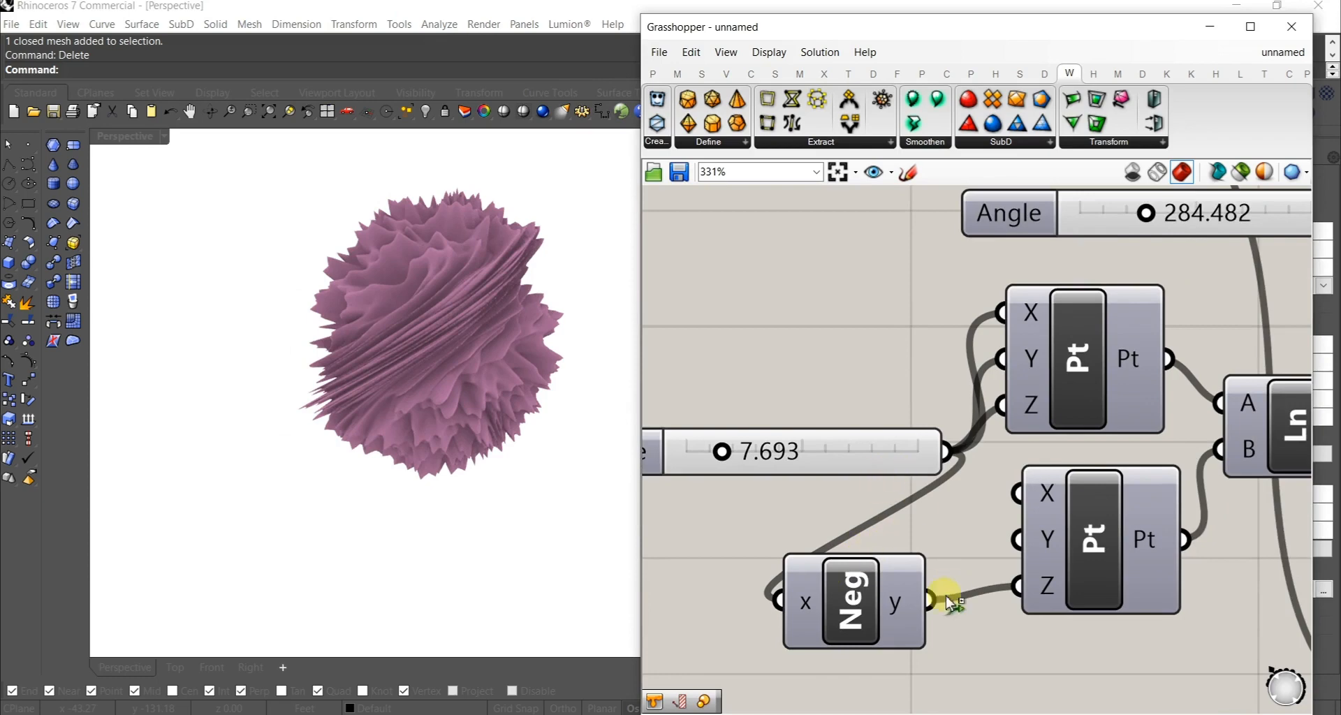
right_click_drag(342, 414, 455, 493)
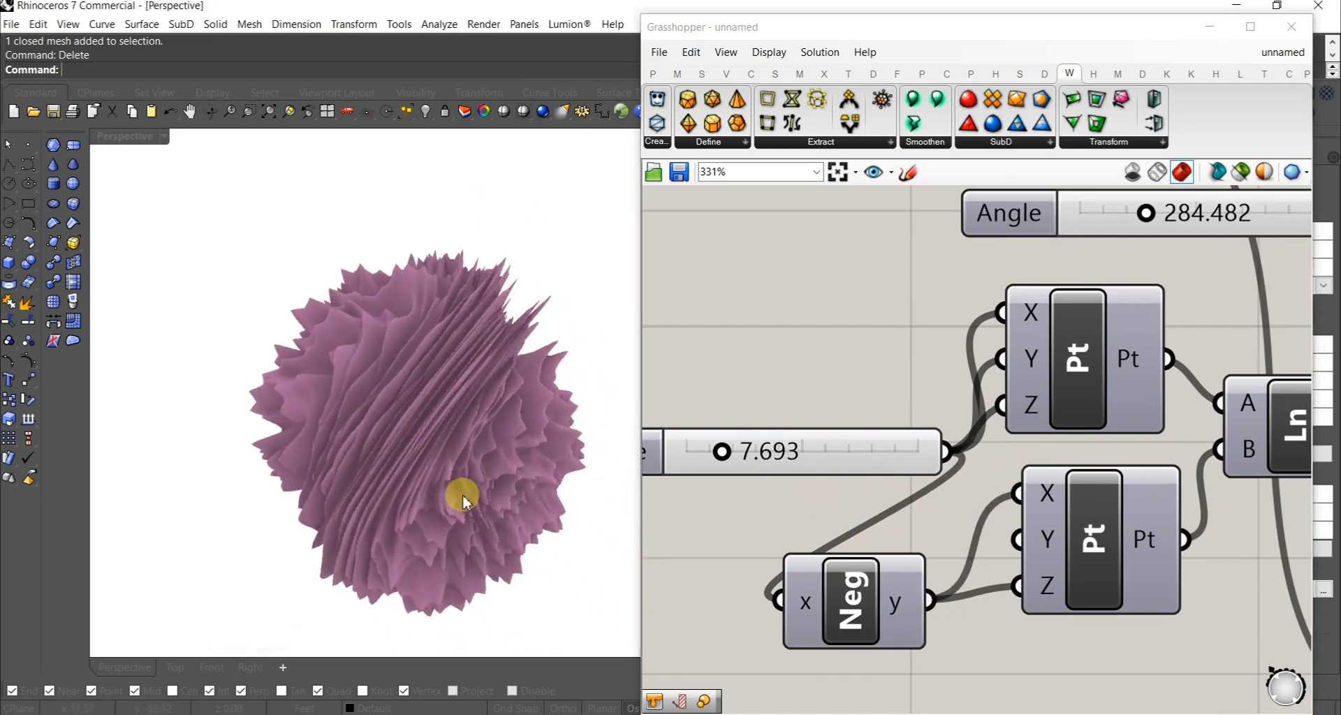
left_click(922, 419)
Step: Set the Domain end slider to 15.336 and the Domain start slider to 0.000 for the random amplitudes
scroll(922, 419, "down", 5)
scroll(962, 529, "up", 7)
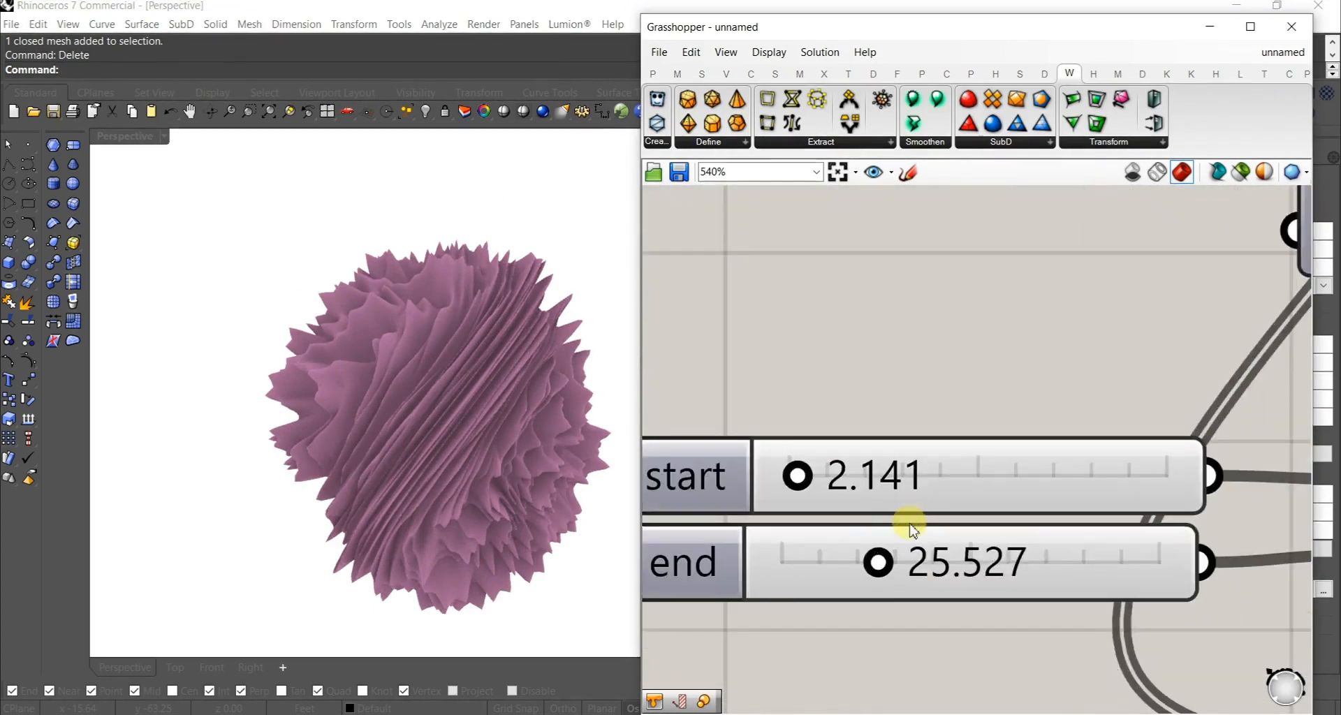
left_click_drag(882, 567, 848, 573)
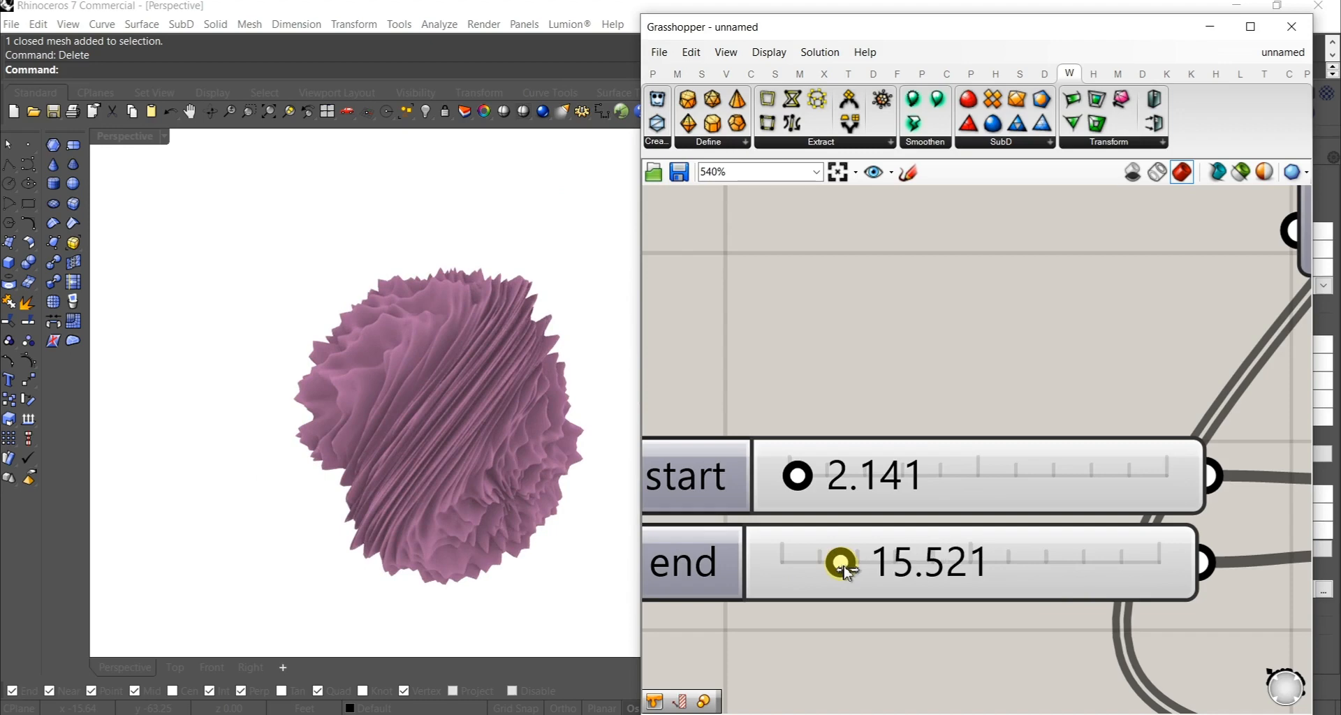
mouse_move(801, 475)
left_mouse_down()
mouse_move(918, 473)
mouse_move(796, 486)
left_mouse_up()
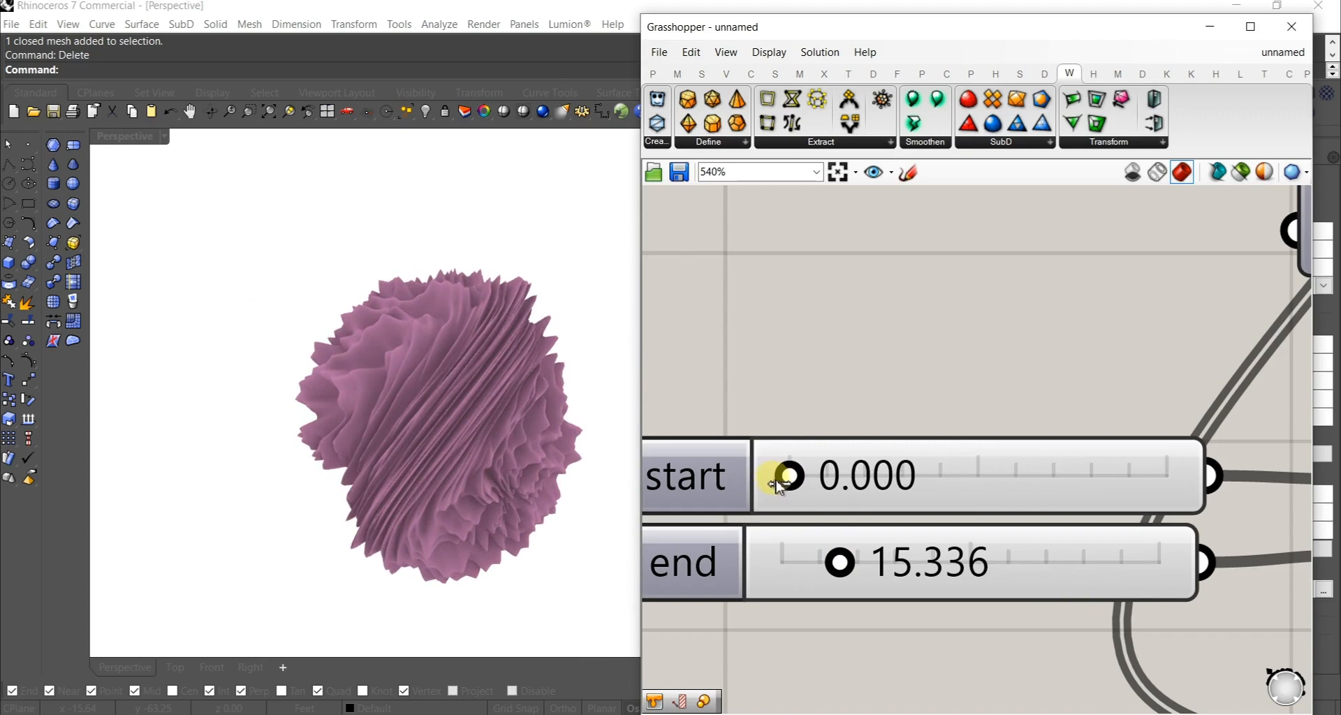
right_click_drag(484, 413, 635, 362)
Step: Set the V Count slider that drives the mesh sphere's U and V inputs to 47
scroll(800, 357, "down", 5)
right_click_drag(772, 371, 973, 443)
scroll(973, 443, "down", 2)
scroll(802, 329, "up", 5)
right_click_drag(792, 281, 812, 363)
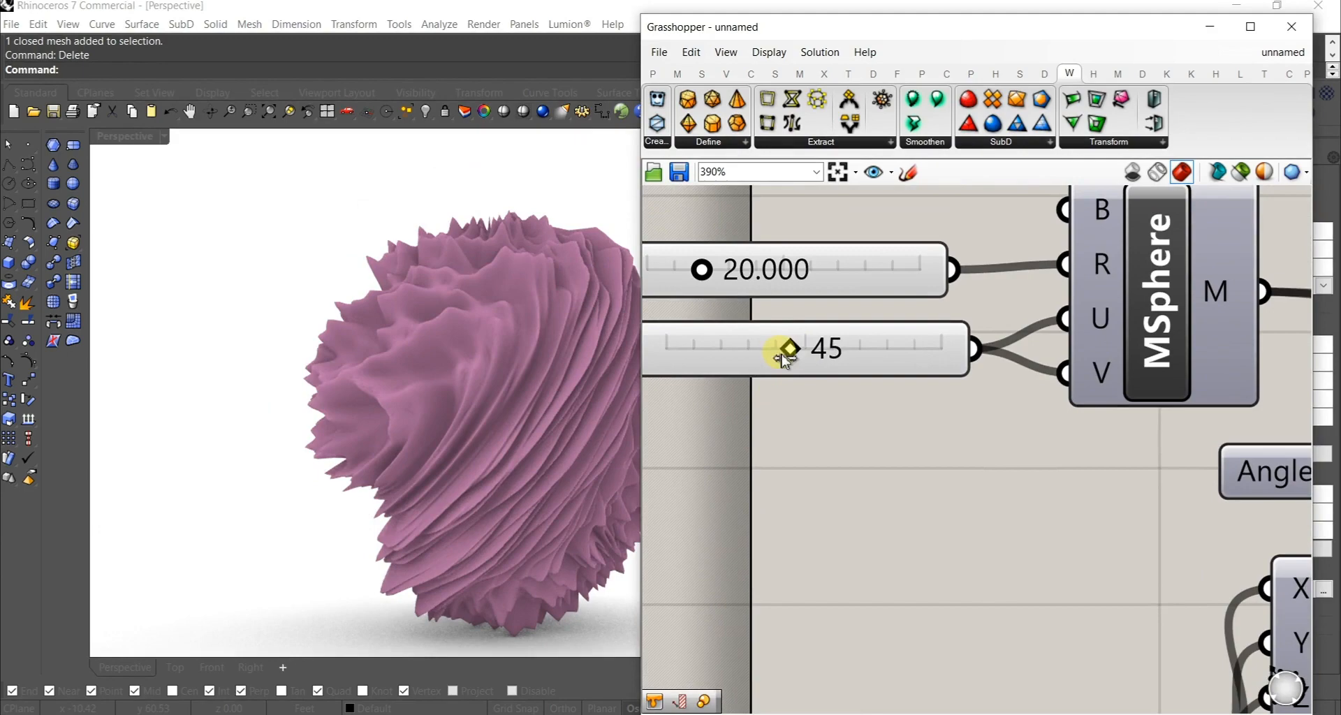
mouse_move(792, 349)
left_mouse_down()
mouse_move(927, 349)
mouse_move(736, 350)
mouse_move(796, 352)
left_mouse_up()
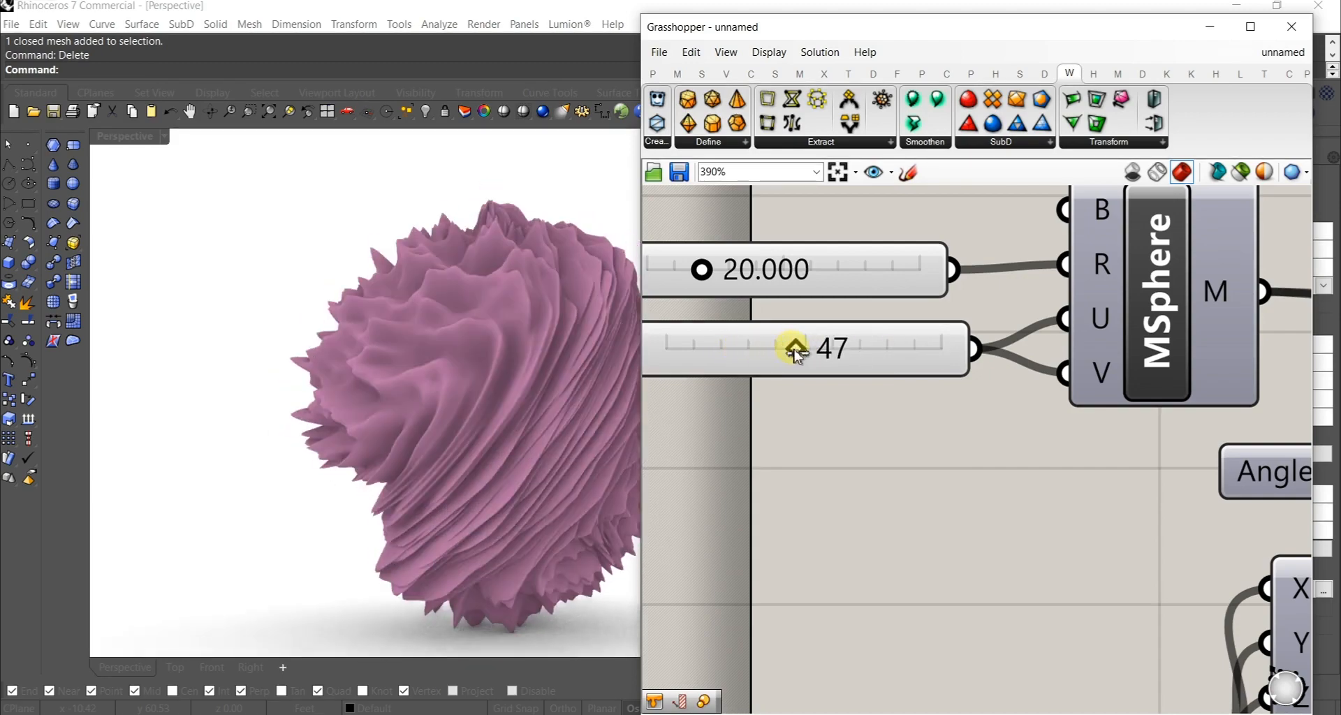
right_click_drag(580, 442, 526, 470)
Step: Temporarily disconnect the Z coordinate slider from the first point's Y input to compare the mesh, and reconnect it
scroll(915, 464, "down", 6)
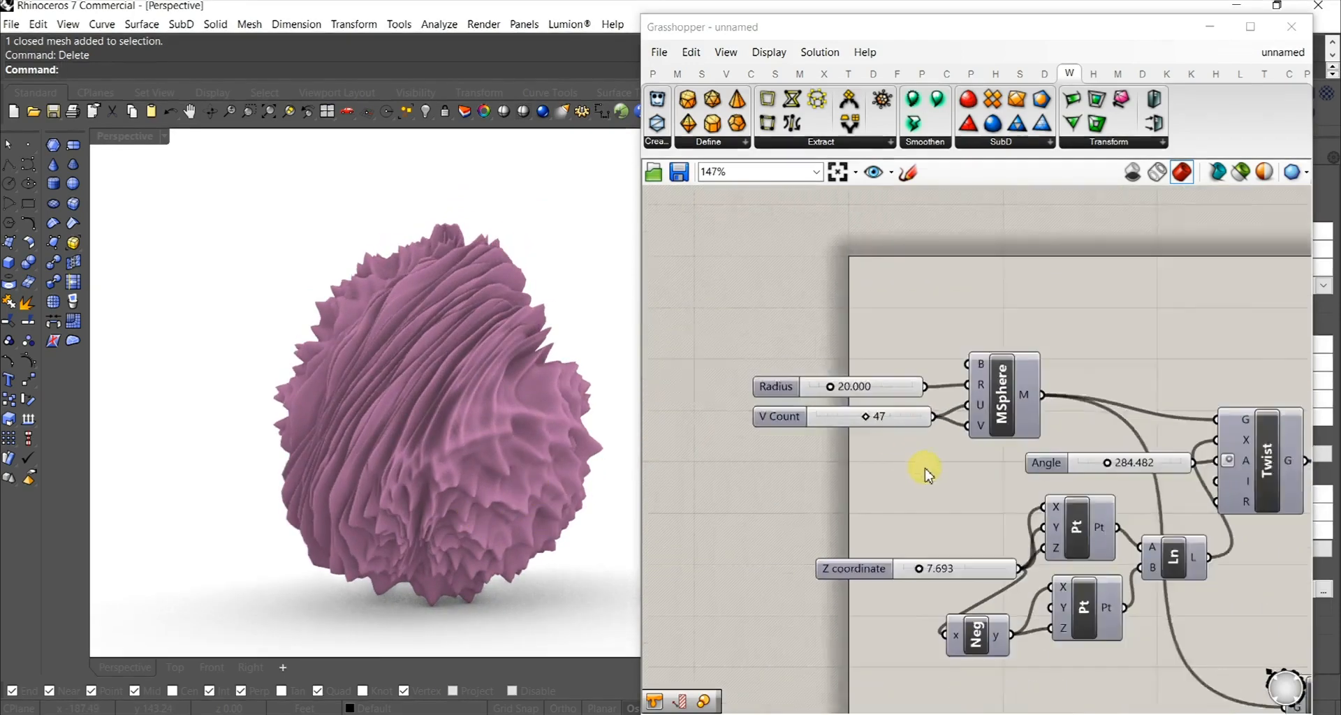
scroll(991, 543, "up", 4)
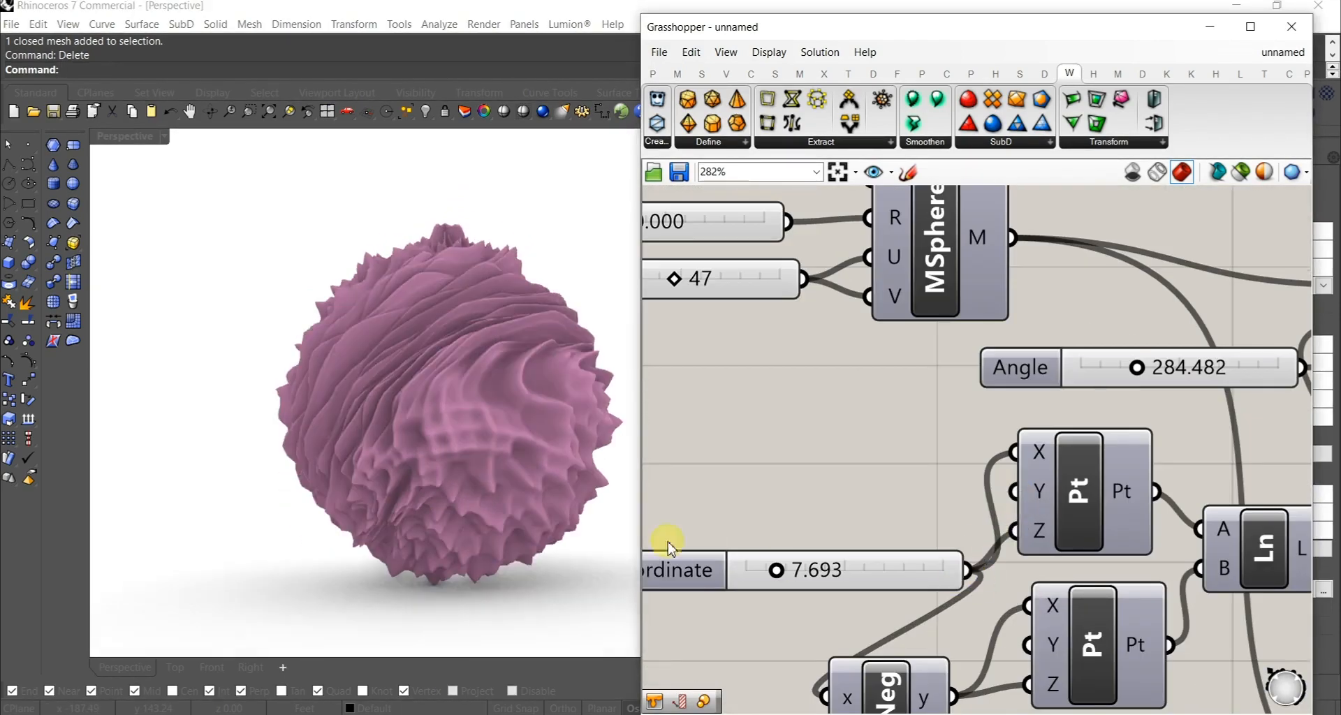
right_click_drag(323, 453, 433, 464)
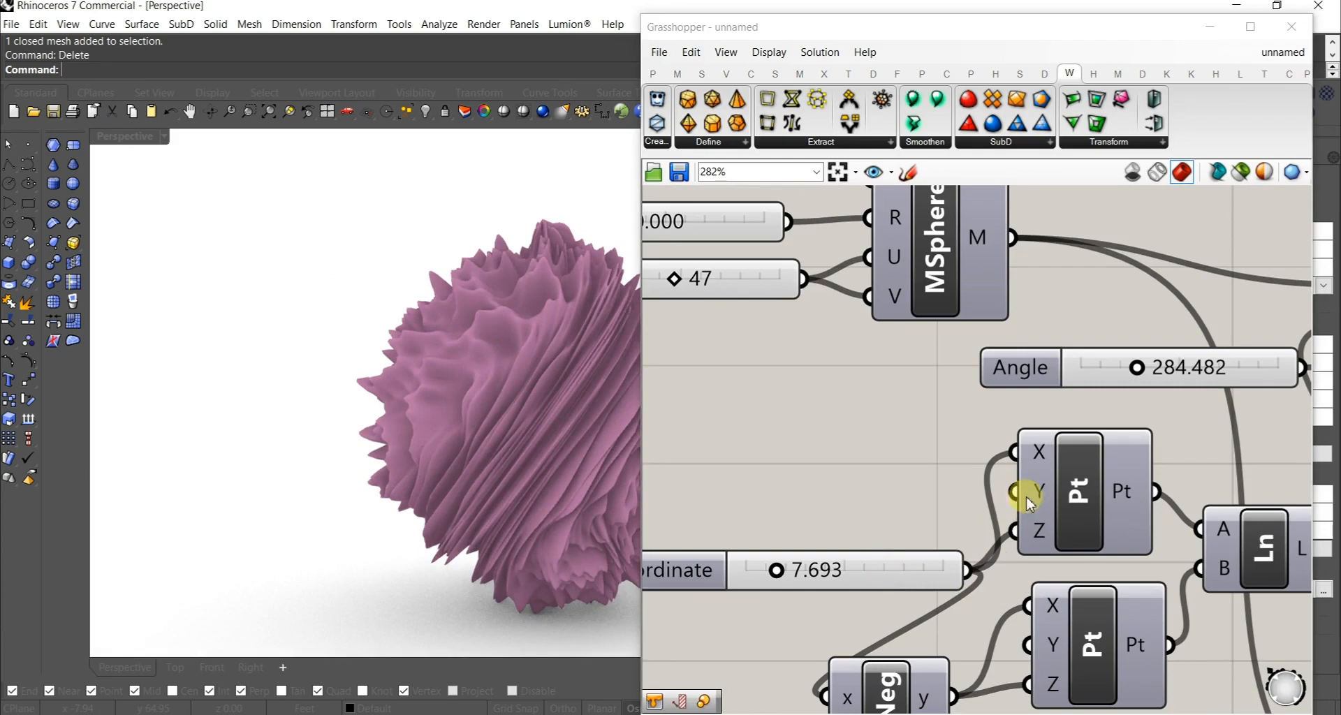
right_click_drag(1034, 647, 1023, 599)
right_click_drag(409, 503, 398, 527)
Step: Set the twist's Angle slider to 336.364
right_click_drag(1111, 331, 1022, 363)
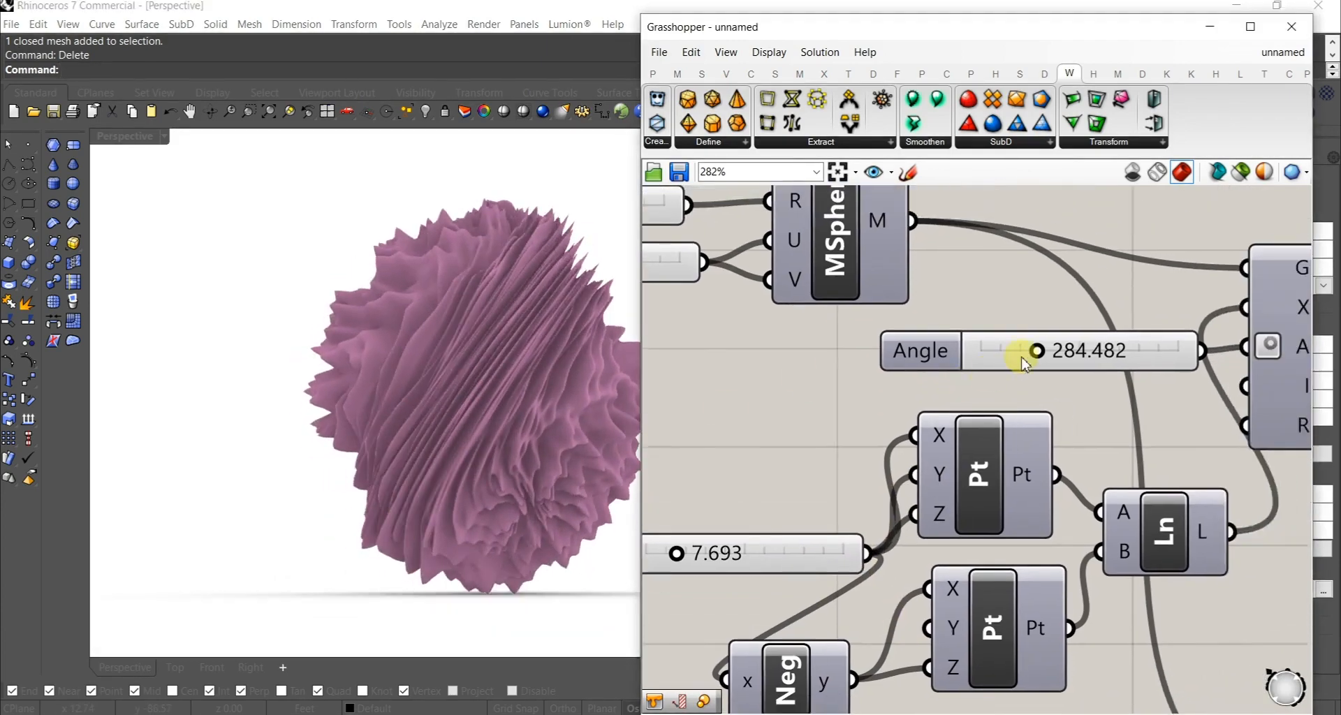
scroll(1021, 363, "up", 3)
left_click_drag(1034, 360, 1059, 368)
right_click_drag(586, 387, 137, 399)
mouse_move(510, 429)
right_mouse_down()
mouse_move(323, 380)
mouse_move(443, 375)
mouse_move(498, 469)
mouse_move(513, 447)
right_mouse_up()
Step: Try feeding the first point's Y input from the Negative output and inspect the twisted mesh
scroll(1005, 515, "down", 5)
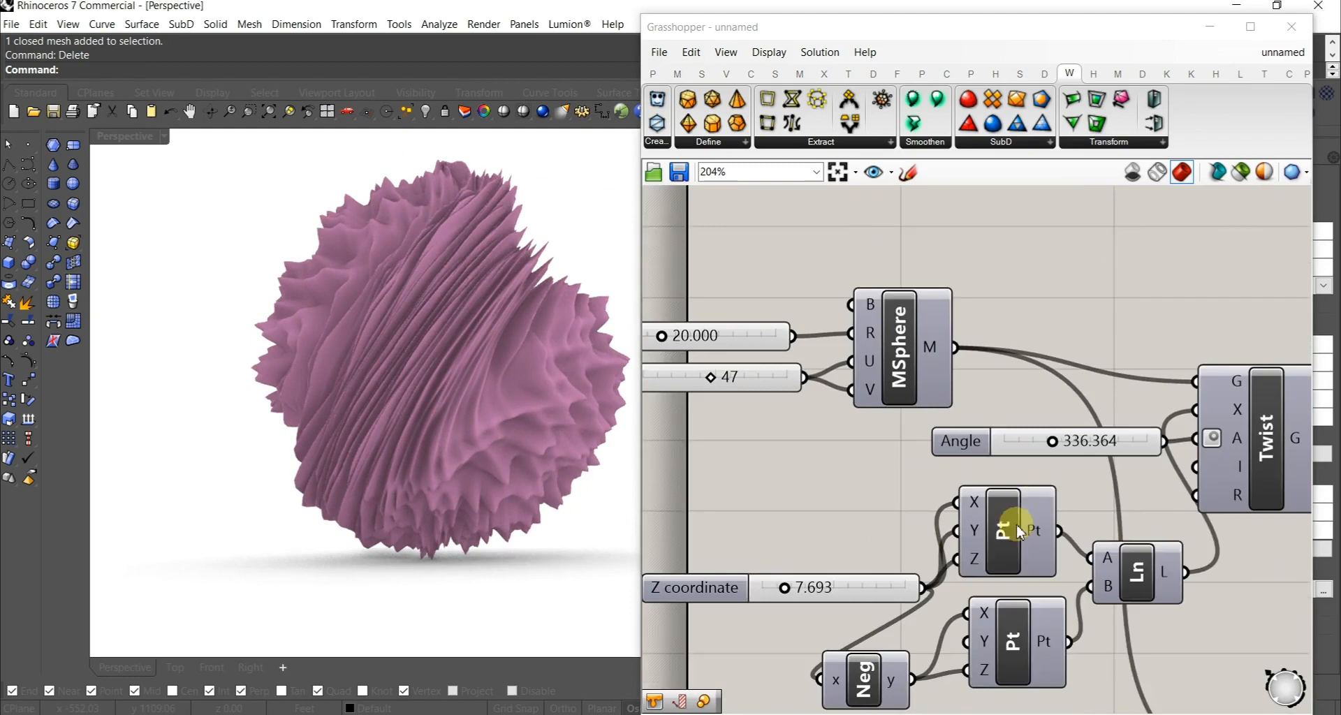
scroll(958, 436, "up", 3)
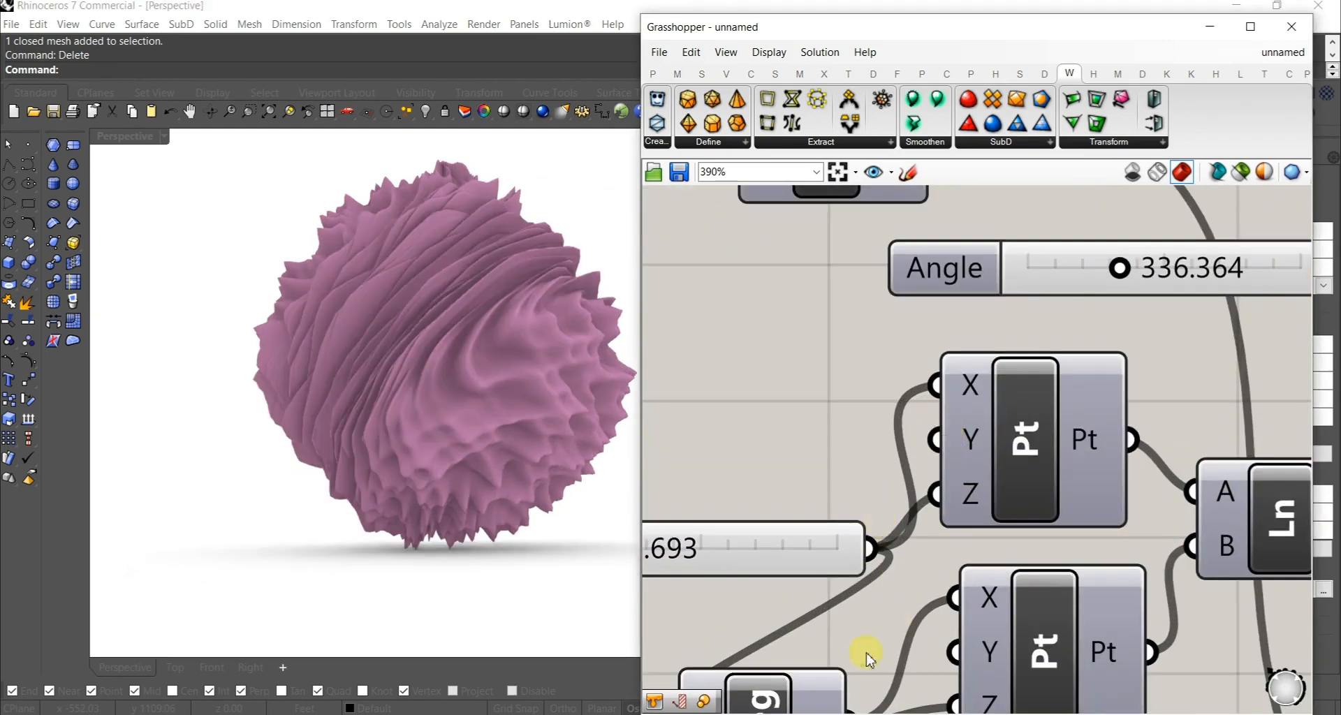
right_click_drag(866, 660, 873, 563)
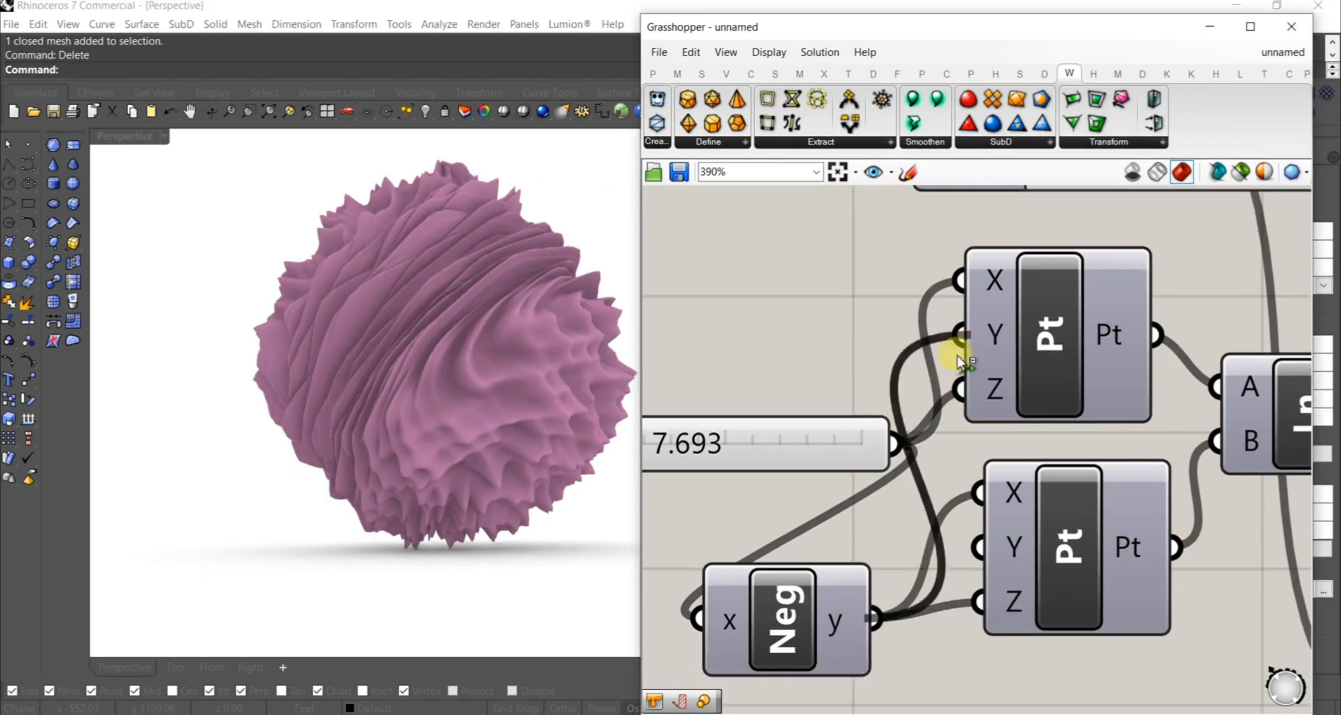
right_click_drag(271, 396, 383, 444)
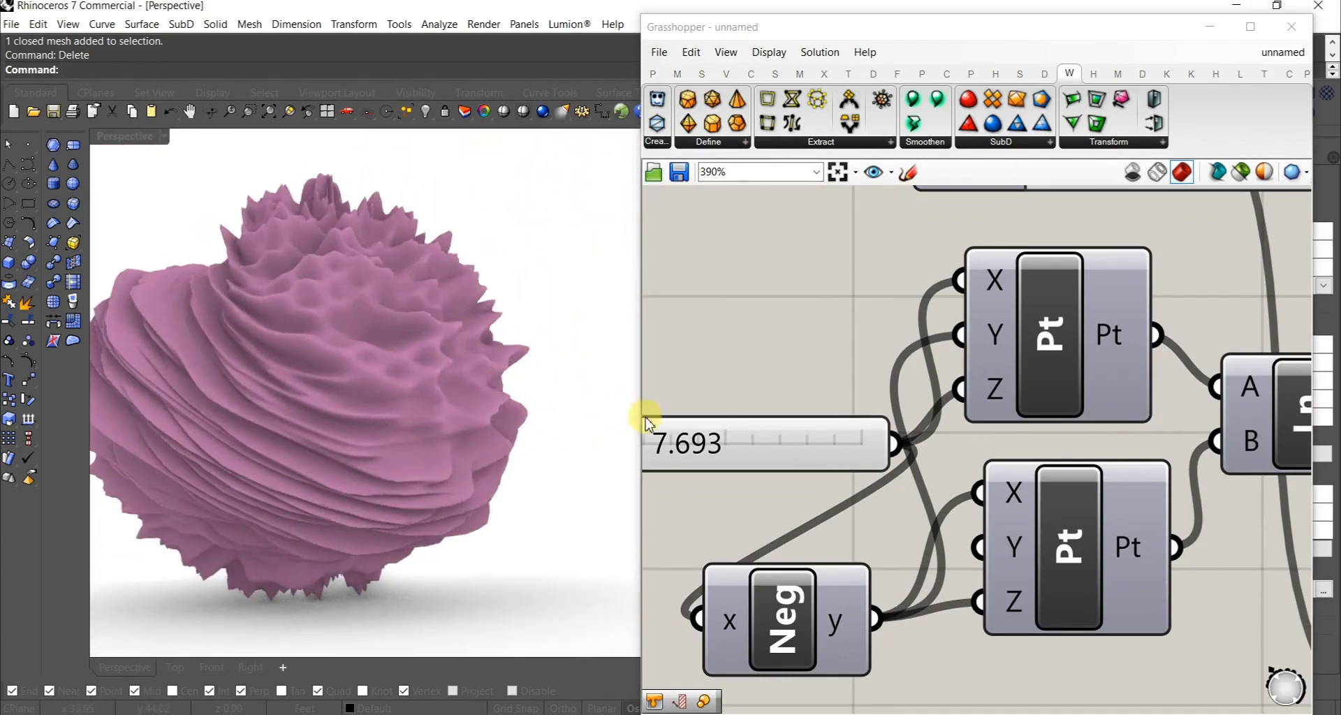
scroll(646, 423, "down", 5)
scroll(909, 321, "up", 4)
left_click_drag(906, 317, 934, 316)
right_click_drag(346, 473, 462, 459)
Step: Reconnect the Z coordinate slider to the first point's Y input and set the Angle slider to 321.312
right_click_drag(698, 555, 872, 513)
left_click_drag(852, 418, 803, 496)
right_click_drag(473, 458, 836, 344)
right_click_drag(517, 480, 472, 417)
scroll(989, 252, "up", 3)
left_click_drag(1060, 277, 1025, 276)
right_click_drag(580, 391, 513, 454)
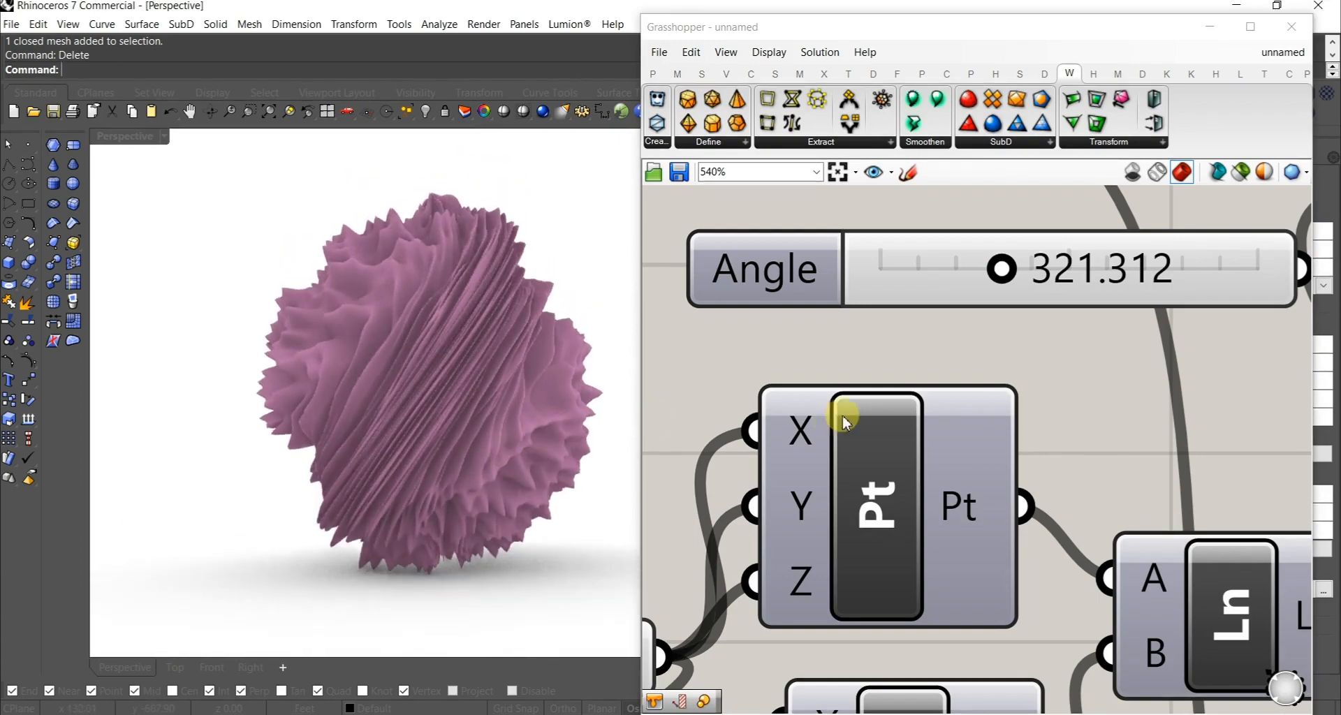
Step: Bake the Catmull-Clark mesh into Rhino and close the Grasshopper window
scroll(844, 423, "down", 7)
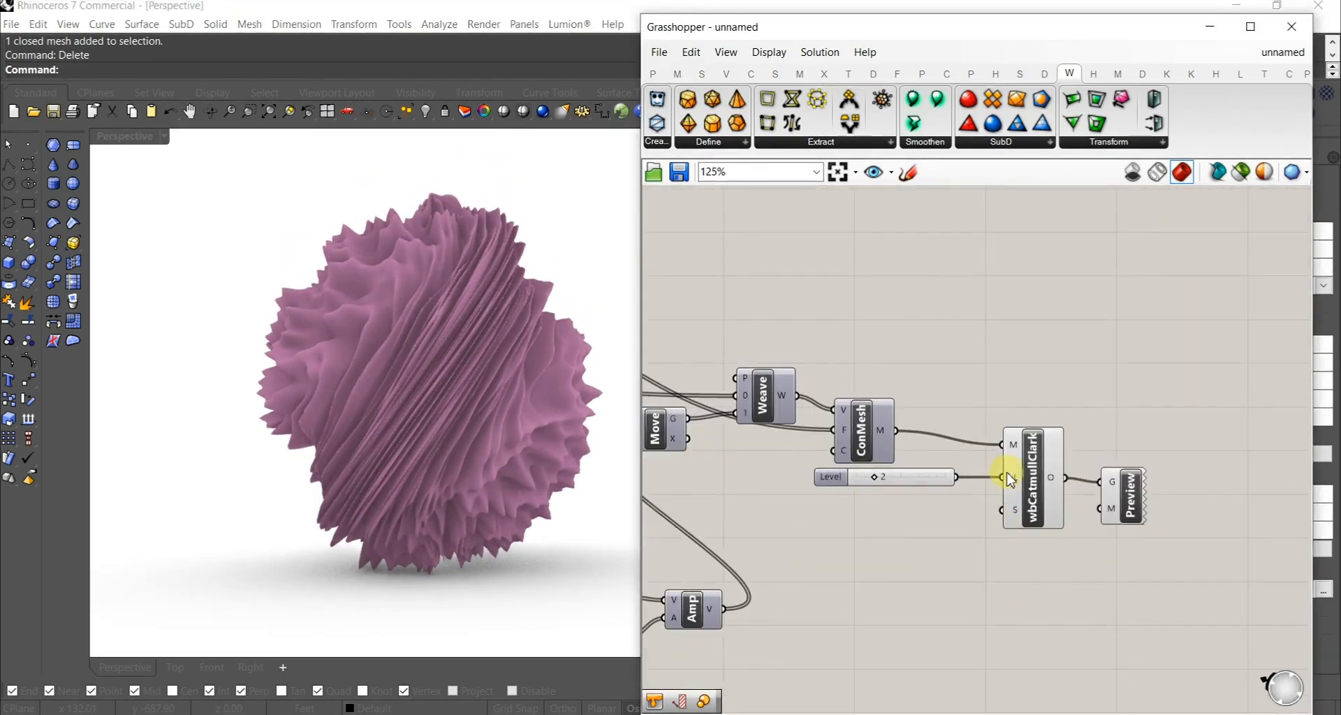
middle_click(1025, 466)
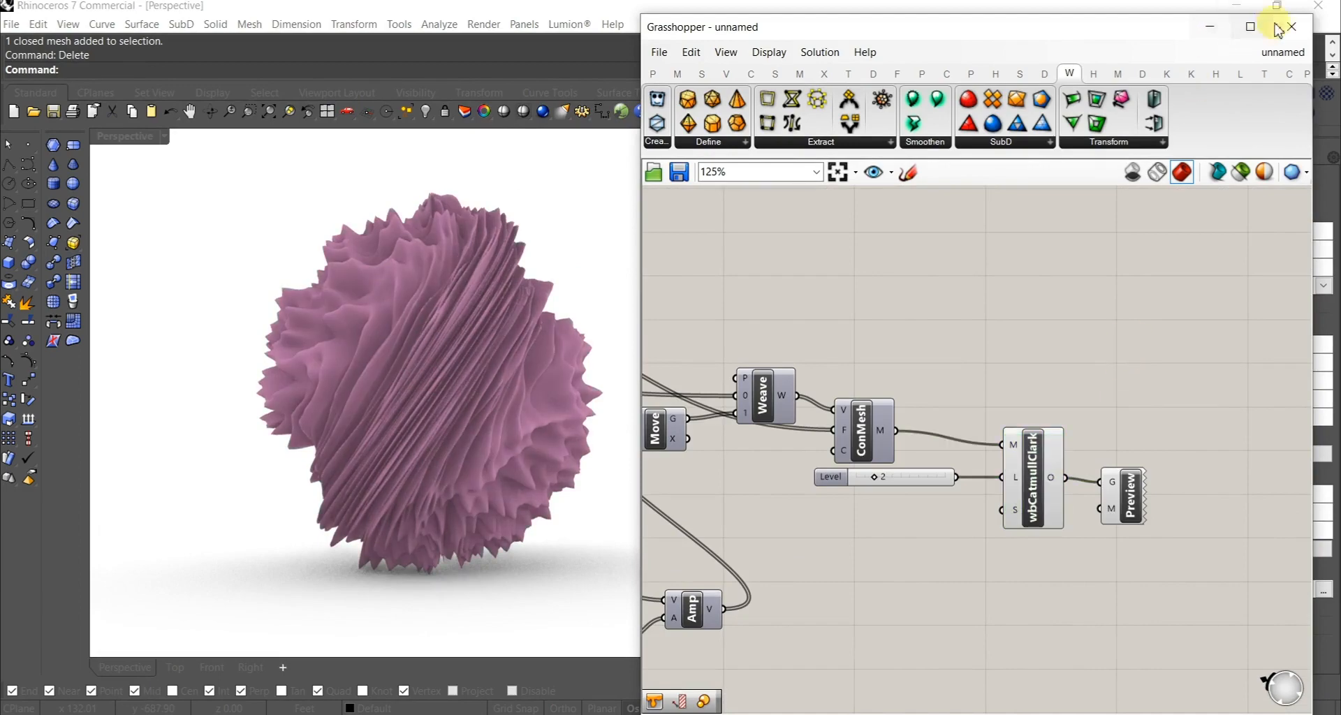
left_click(1291, 25)
Step: Select the baked mesh and stretch it vertically with the gumball's Z scale handle
left_click(482, 440)
right_click_drag(611, 454, 629, 422)
left_click(593, 447)
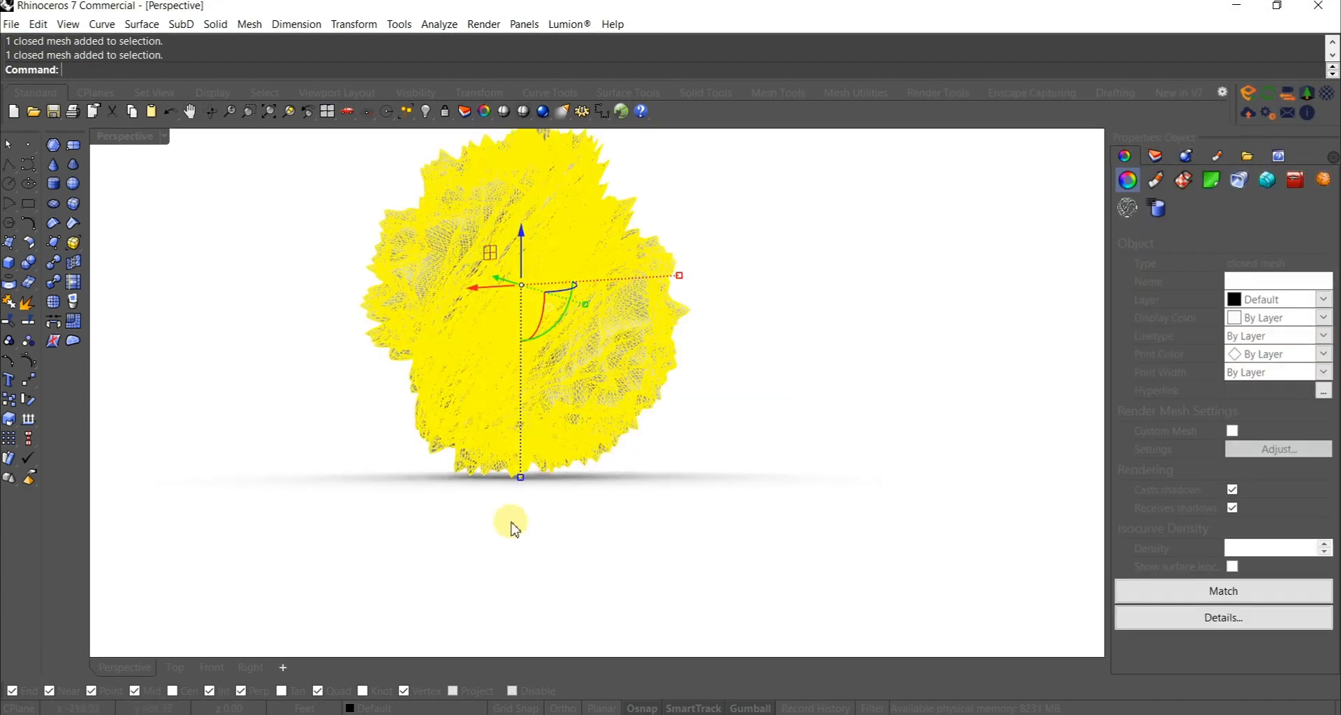
left_click_drag(525, 483, 525, 563)
key("Escape")
right_click_drag(535, 525, 679, 432)
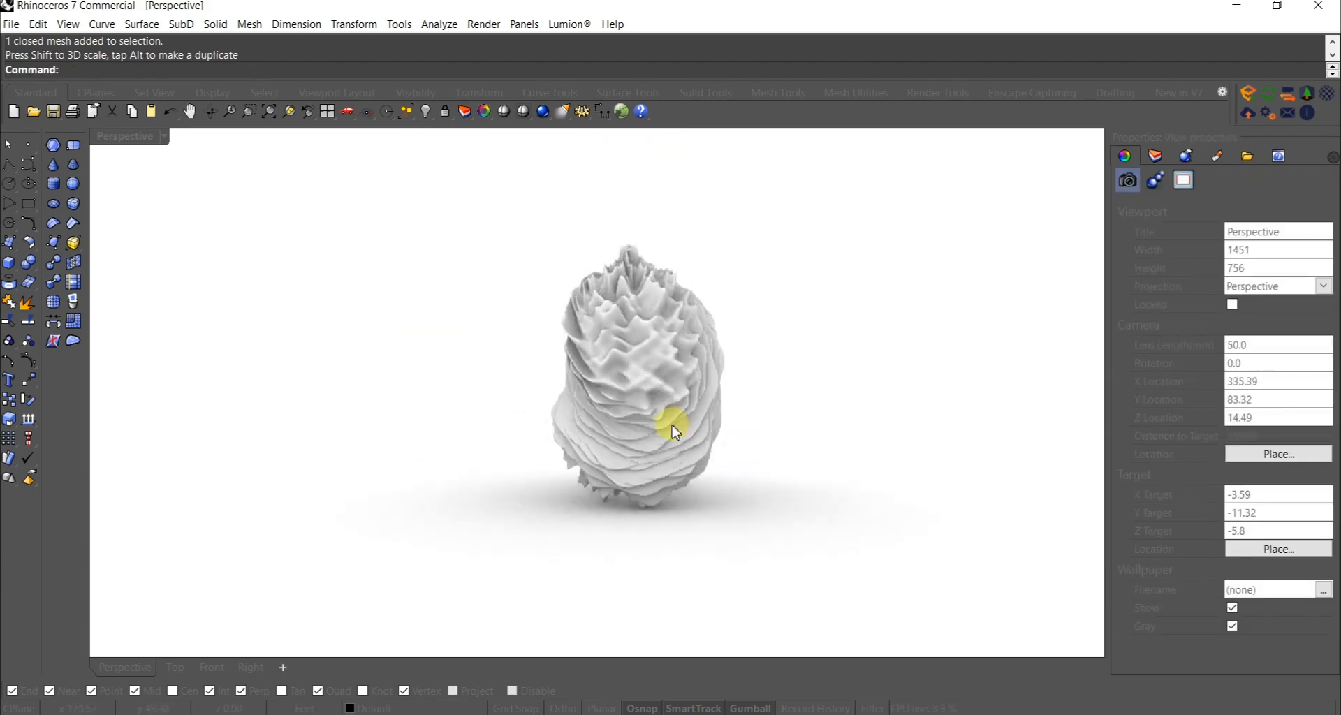
left_click(679, 431)
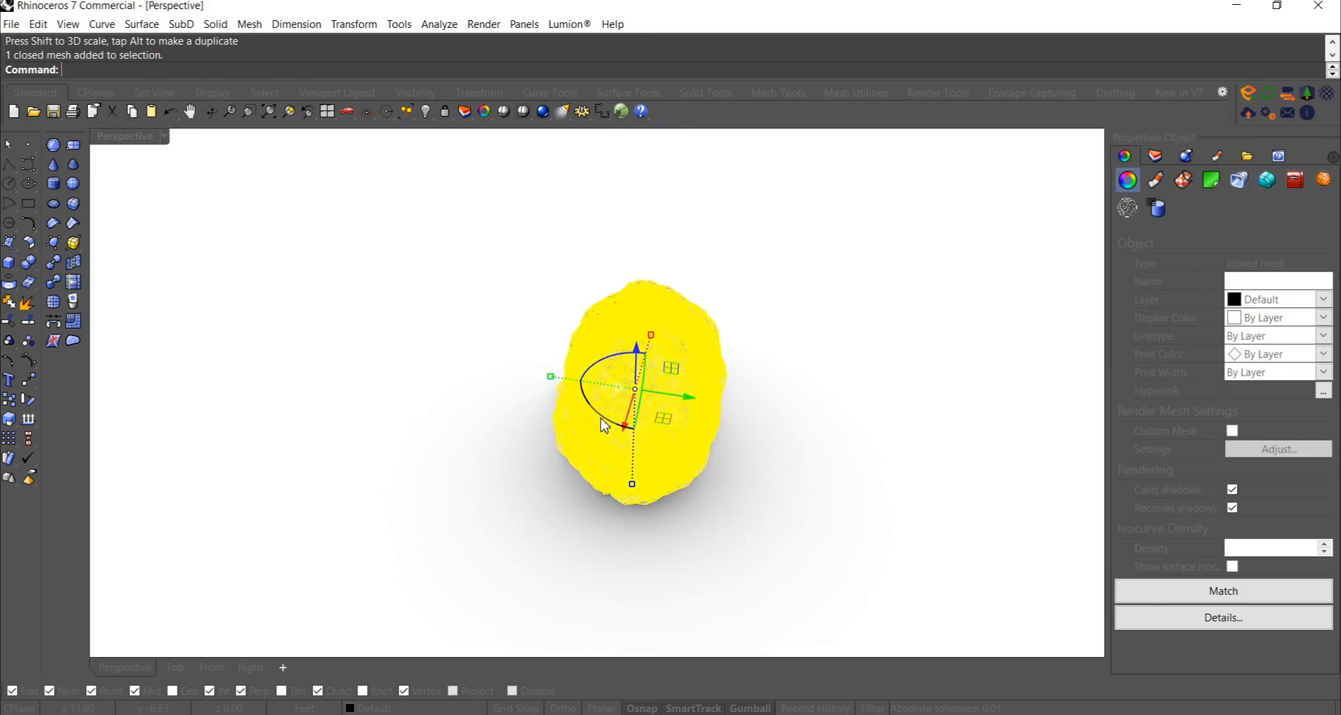
key("Escape")
right_click_drag(739, 489, 598, 395)
Step: Try mirroring the stretched mesh across freehand mirror planes in the perspective view to create adjoining copies
left_click(599, 394)
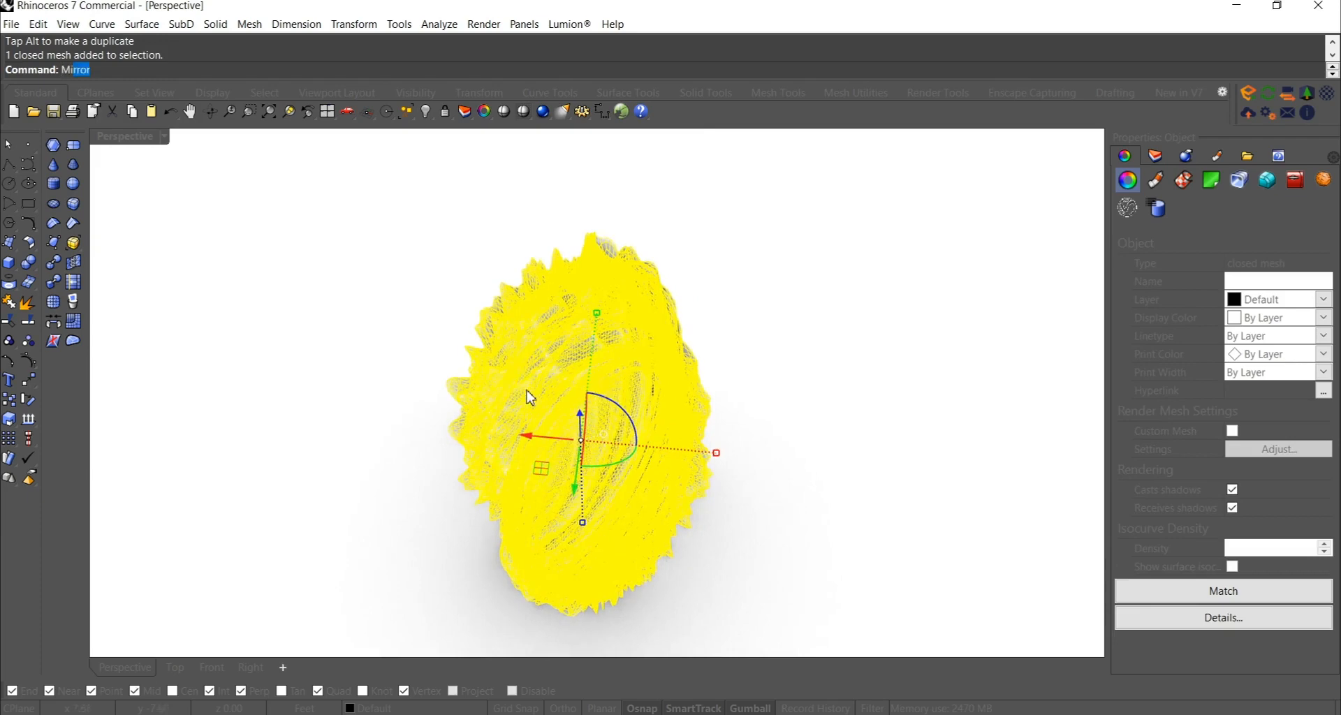
left_click(509, 326)
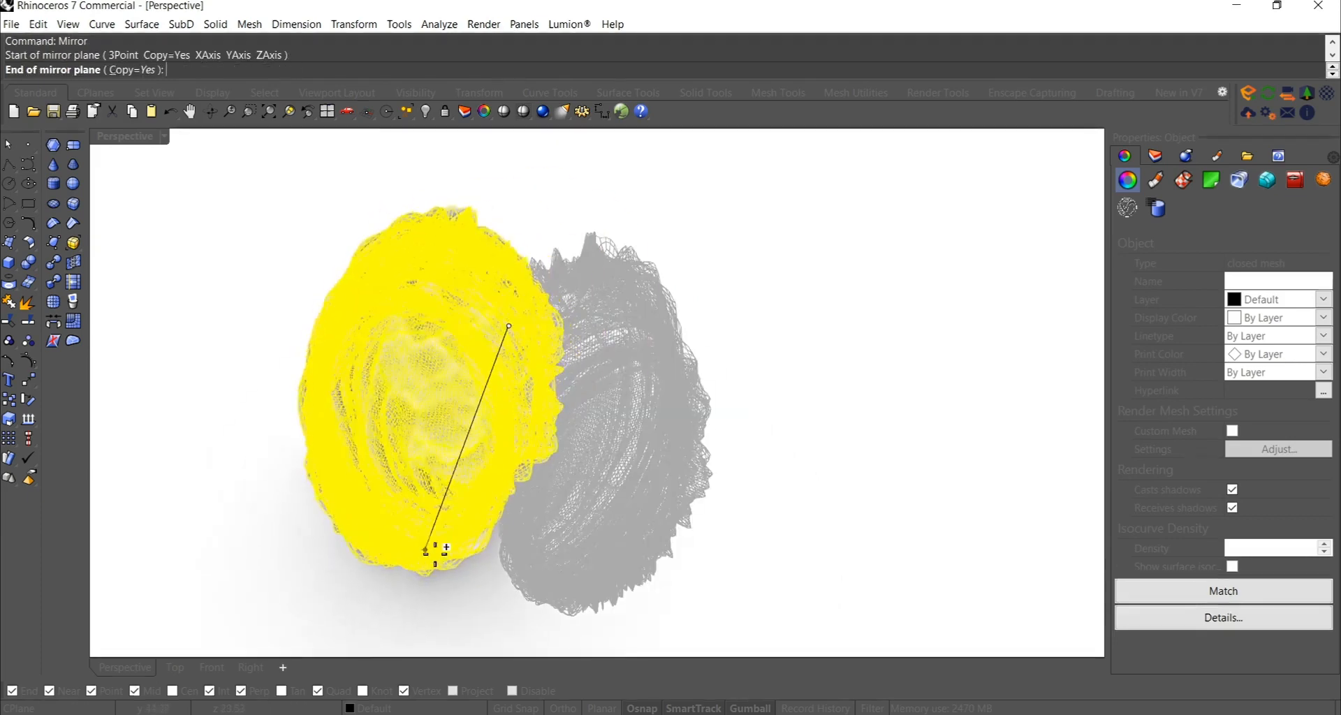
left_click(421, 555)
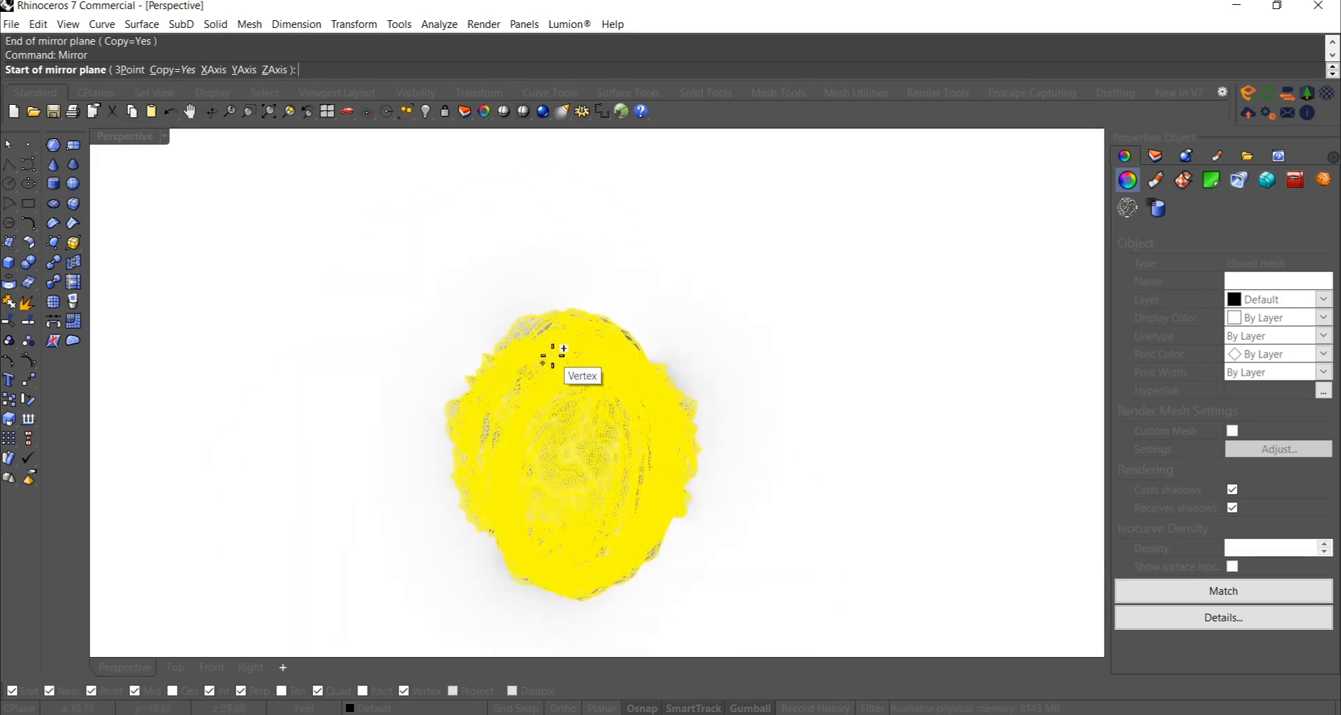
left_click(551, 357)
left_click(331, 548)
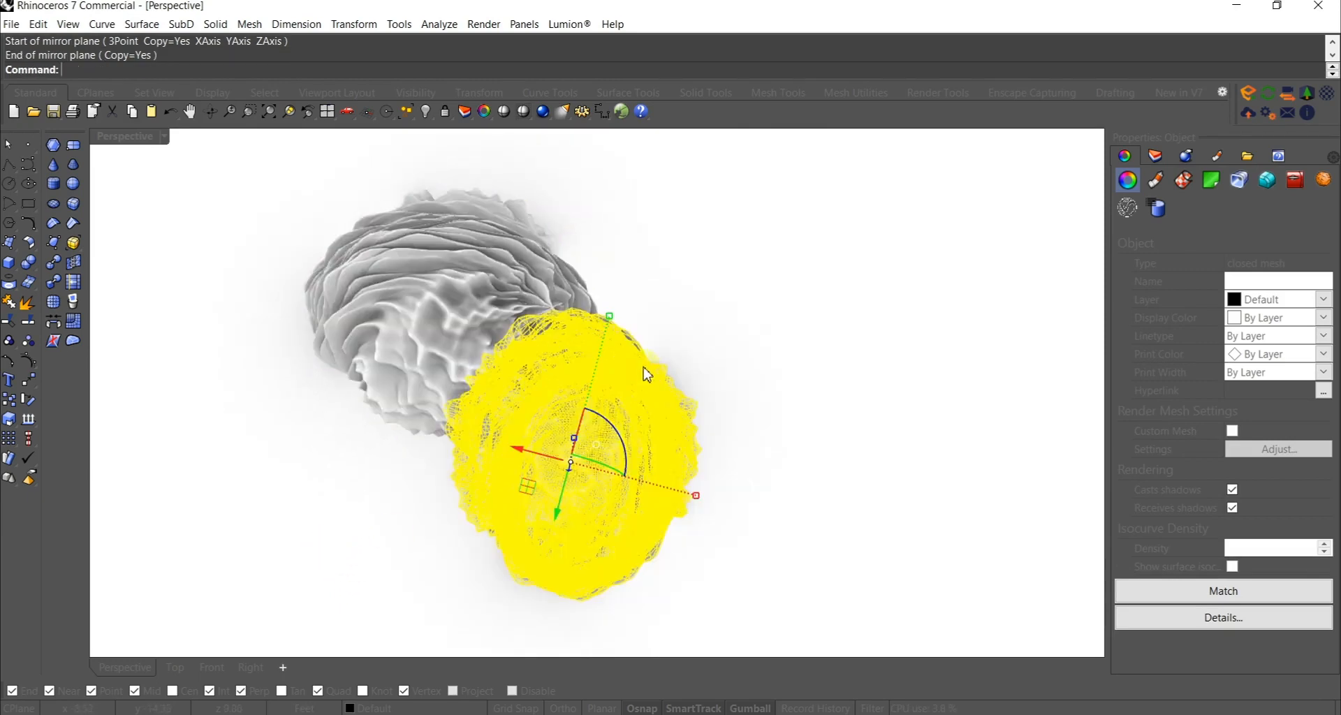
left_click(565, 358)
left_click(946, 551)
Step: Try adjusting the mirrored copies in the perspective view, and undo the changes back through the mirror operations
left_click(851, 524)
right_click_drag(850, 525, 631, 323)
left_click(640, 436)
left_click_drag(642, 315, 632, 335)
right_click_drag(632, 335, 623, 405)
left_click(623, 405)
key("ctrl+z")
left_click_drag(677, 407, 551, 464)
right_click_drag(551, 464, 689, 420)
key("Escape")
left_click(689, 420)
key("ctrl+z")
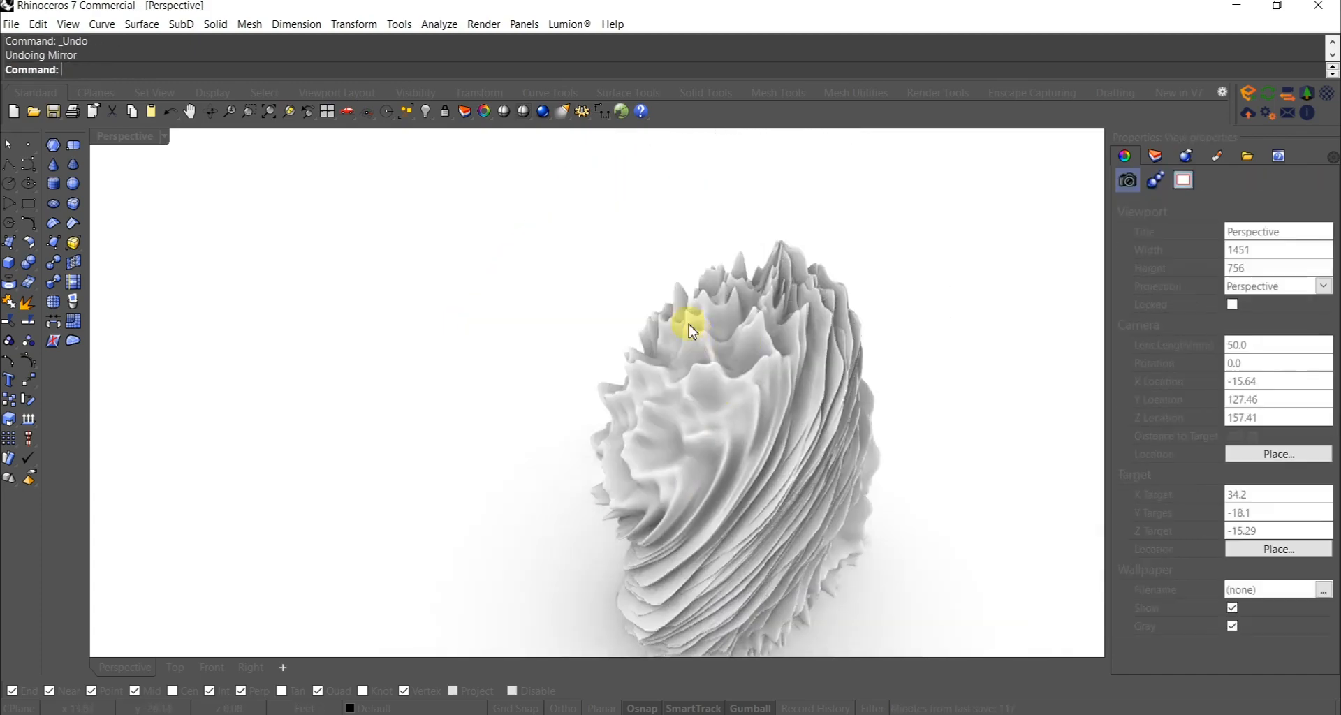
Step: In the Top view, mirror the stretched mesh across two angled planes to create adjoining copies on its upper left and upper right
left_click(714, 362)
double_click(134, 144)
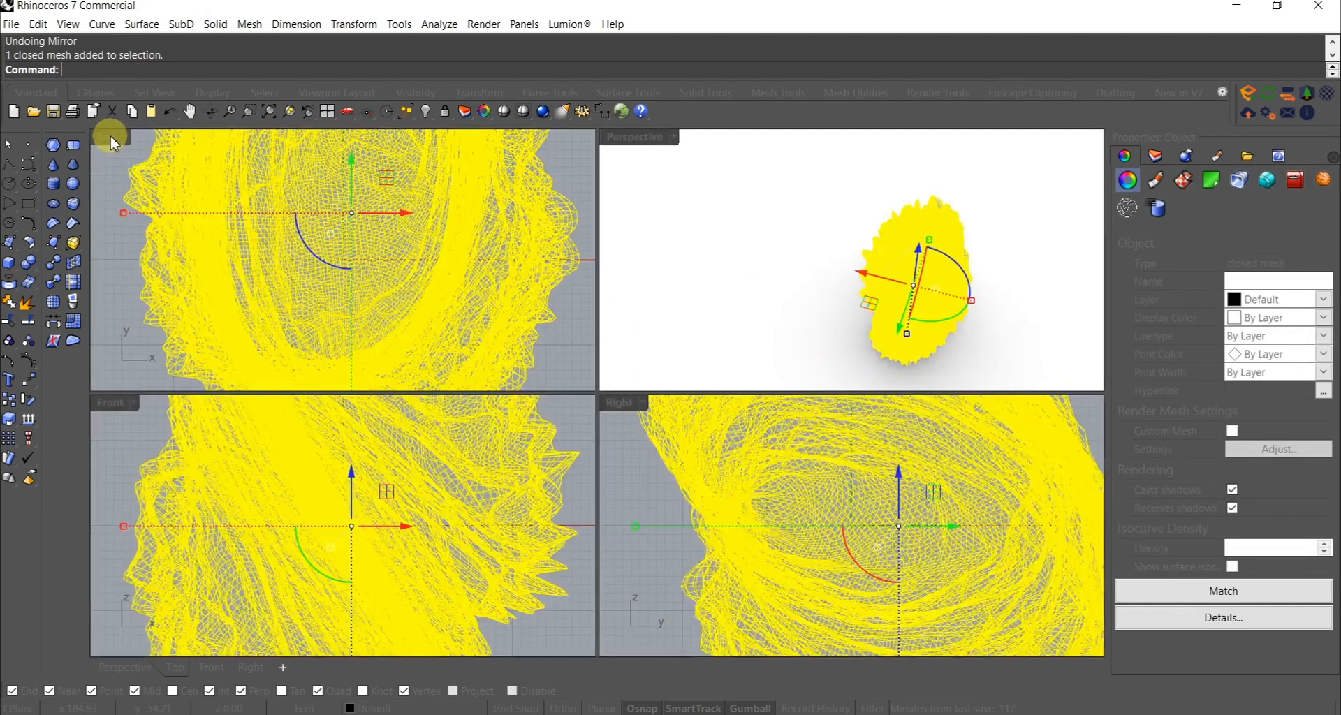
double_click(111, 140)
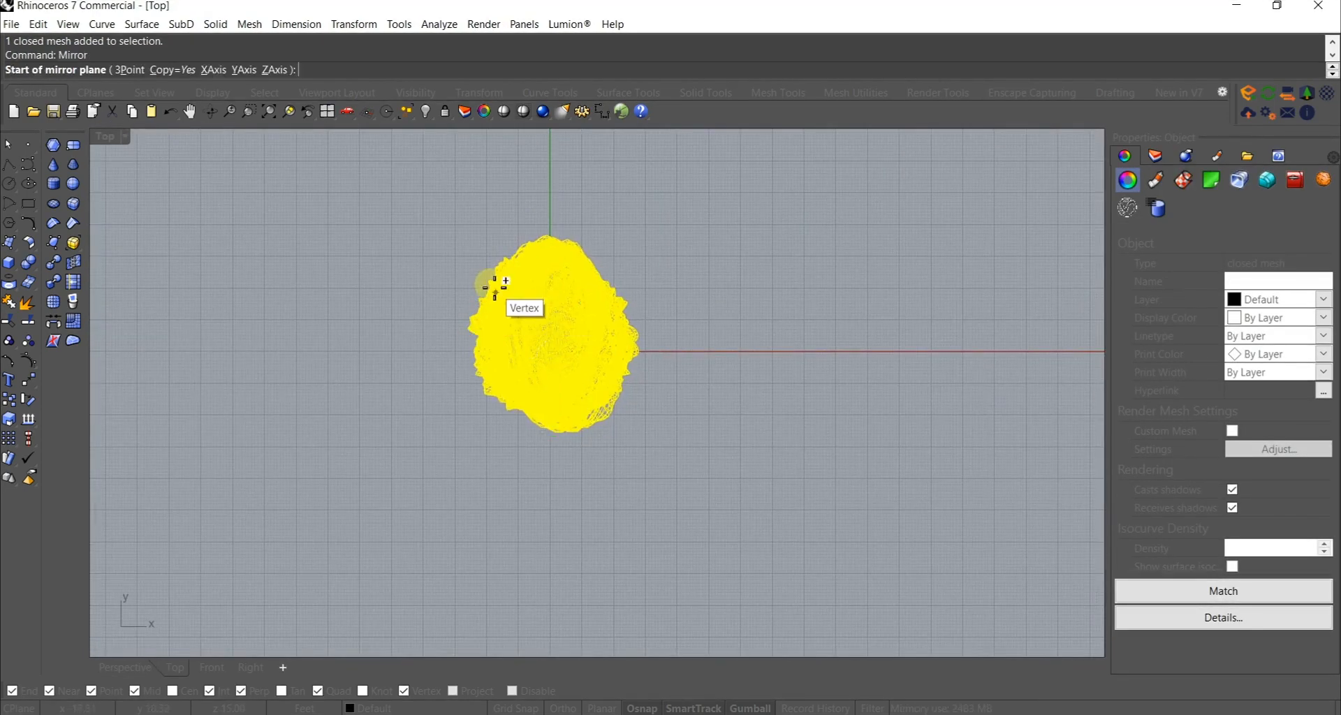
left_click(495, 287)
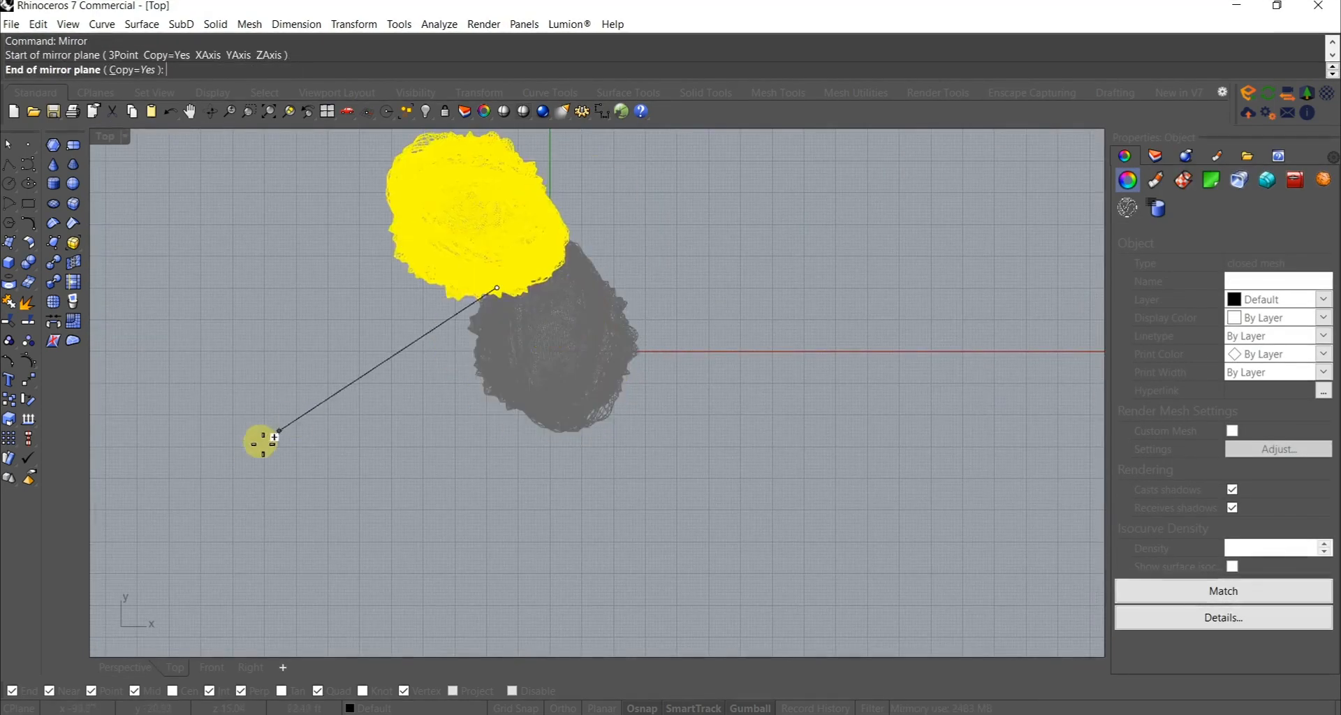
left_click(322, 502)
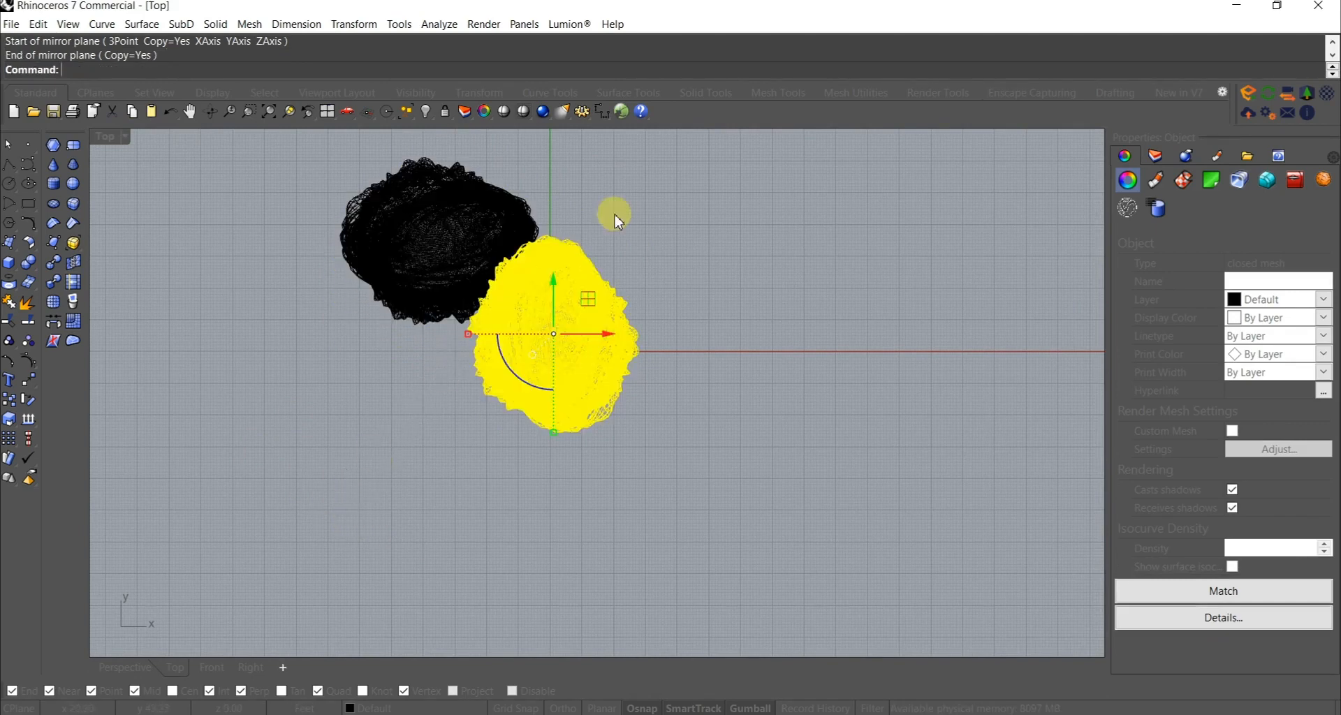
left_click(570, 254)
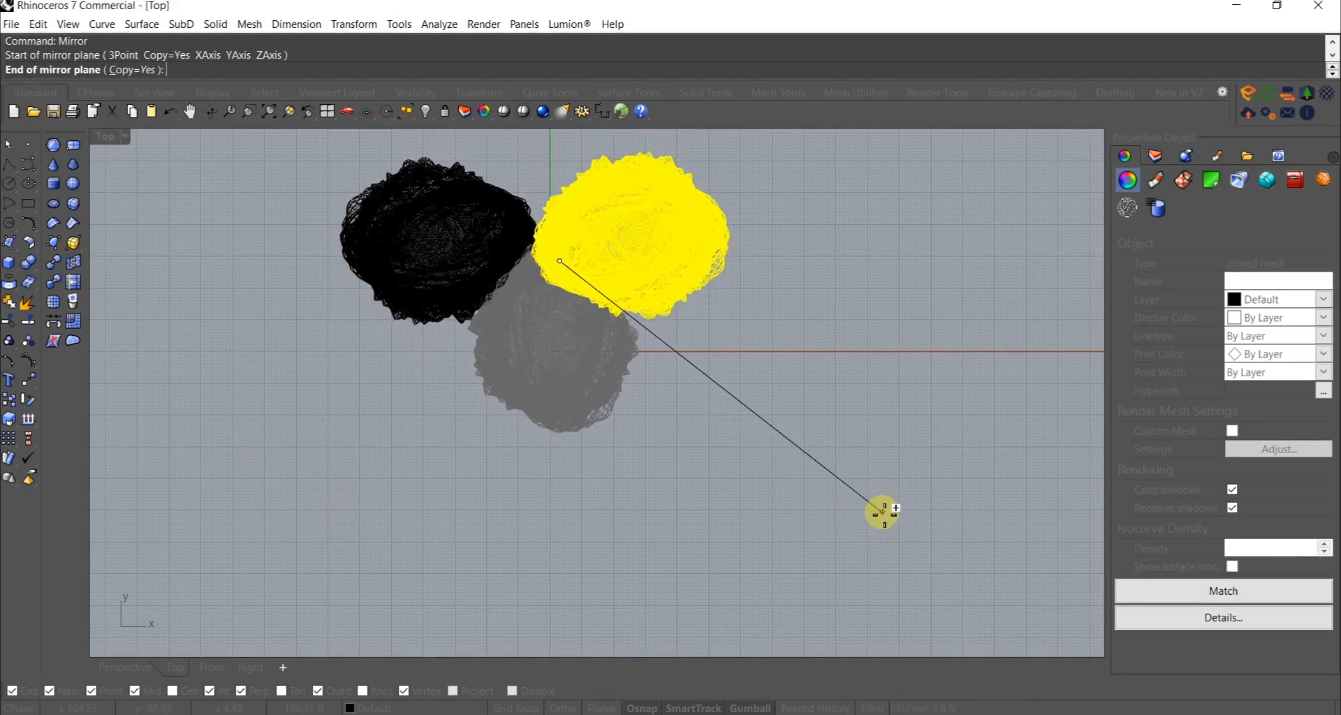
left_click(881, 512)
key("Escape")
Step: Move and rotate the two mirrored copies in the Top view so the three meshes fan out around a shared meeting point
left_click(655, 240)
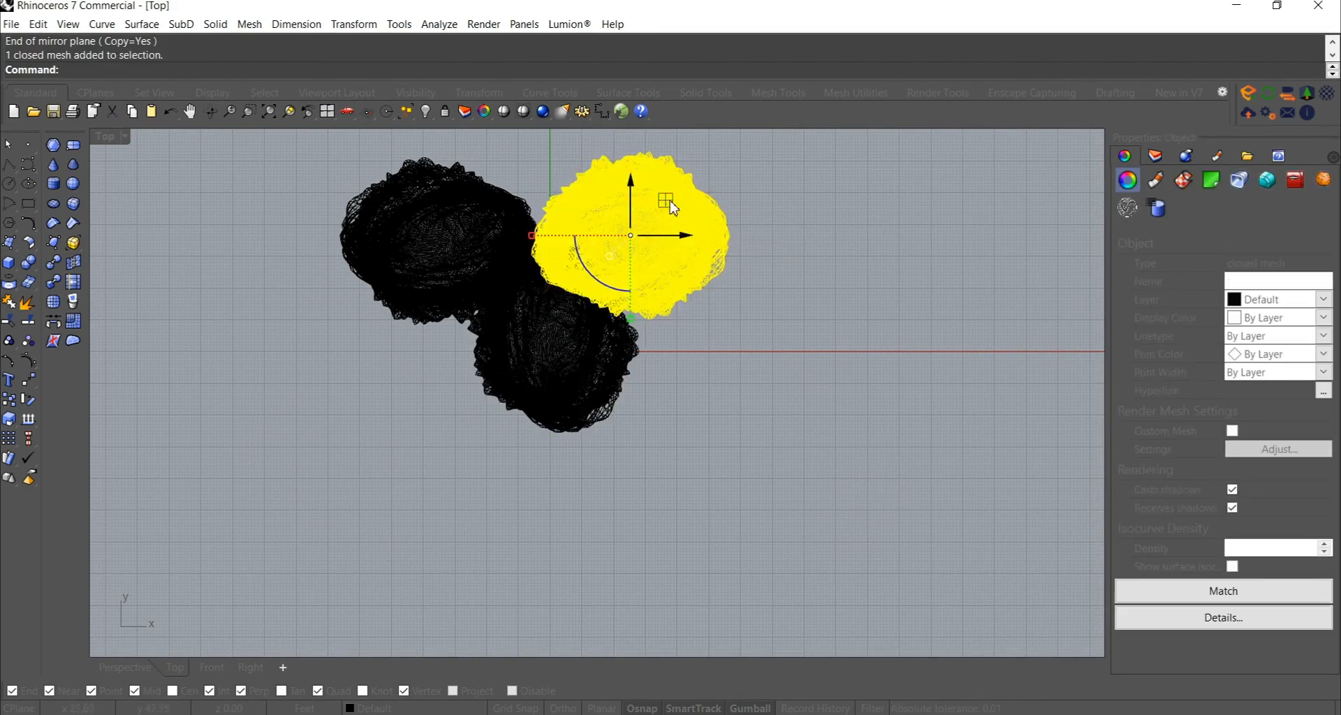
left_click_drag(687, 166, 475, 190)
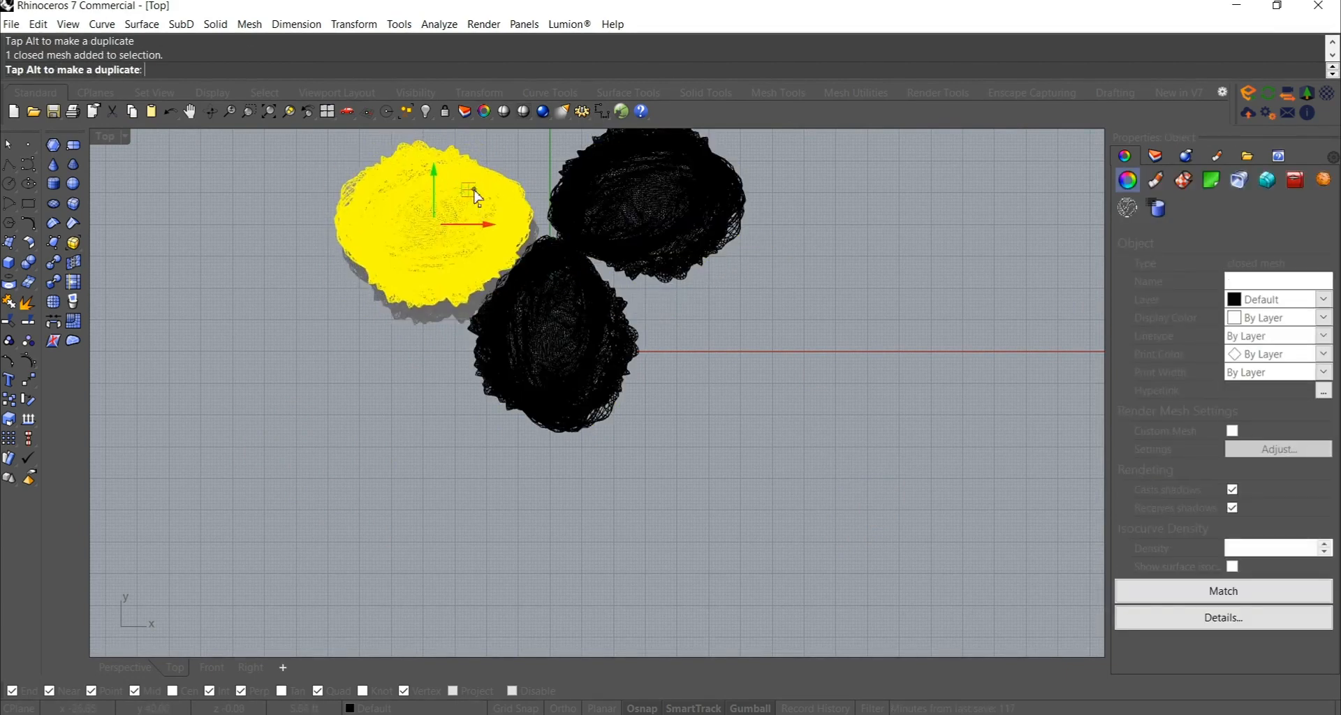
key("Escape")
left_click(502, 229)
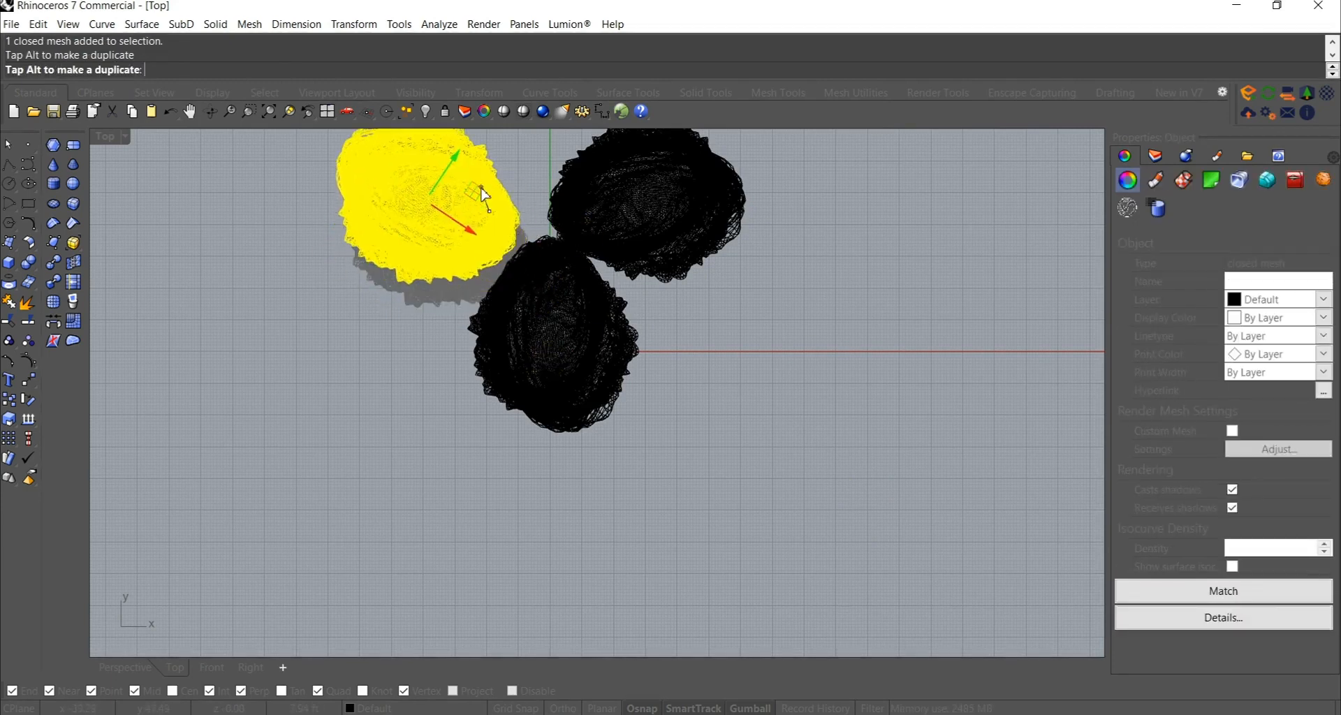
left_click(613, 219)
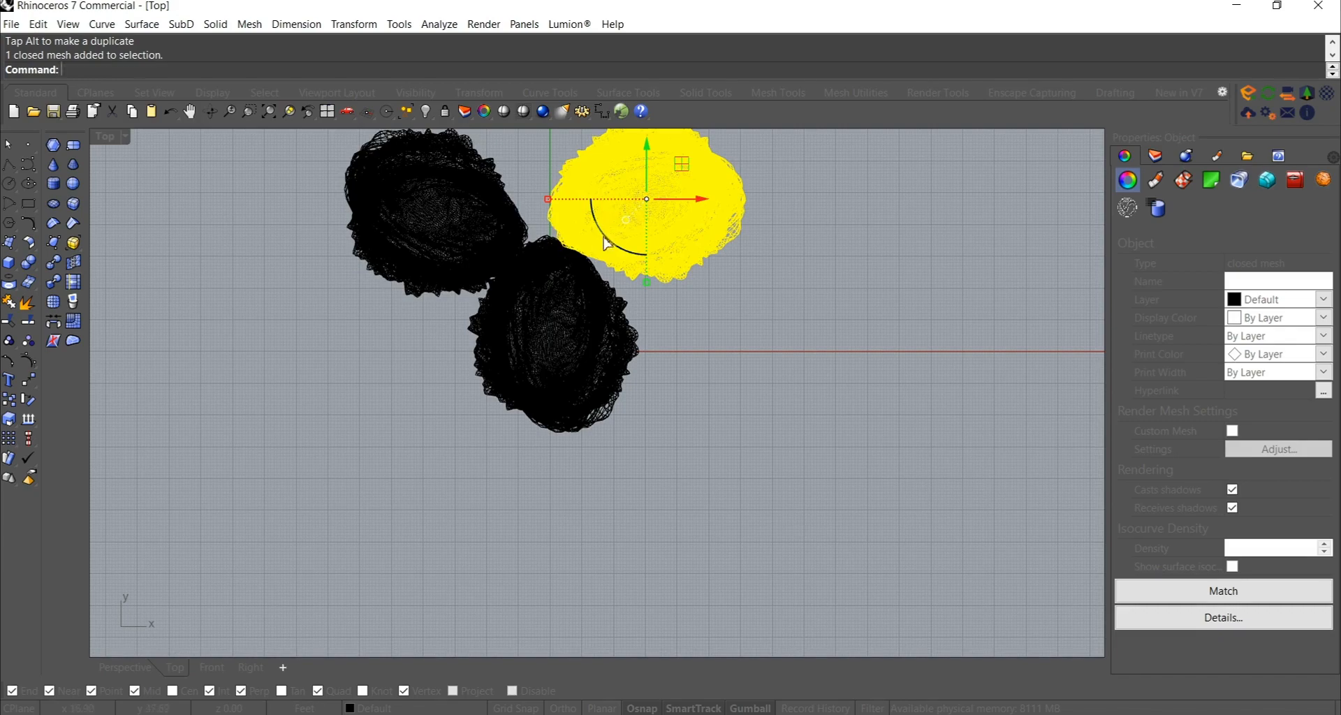
right_click_drag(656, 178, 653, 259)
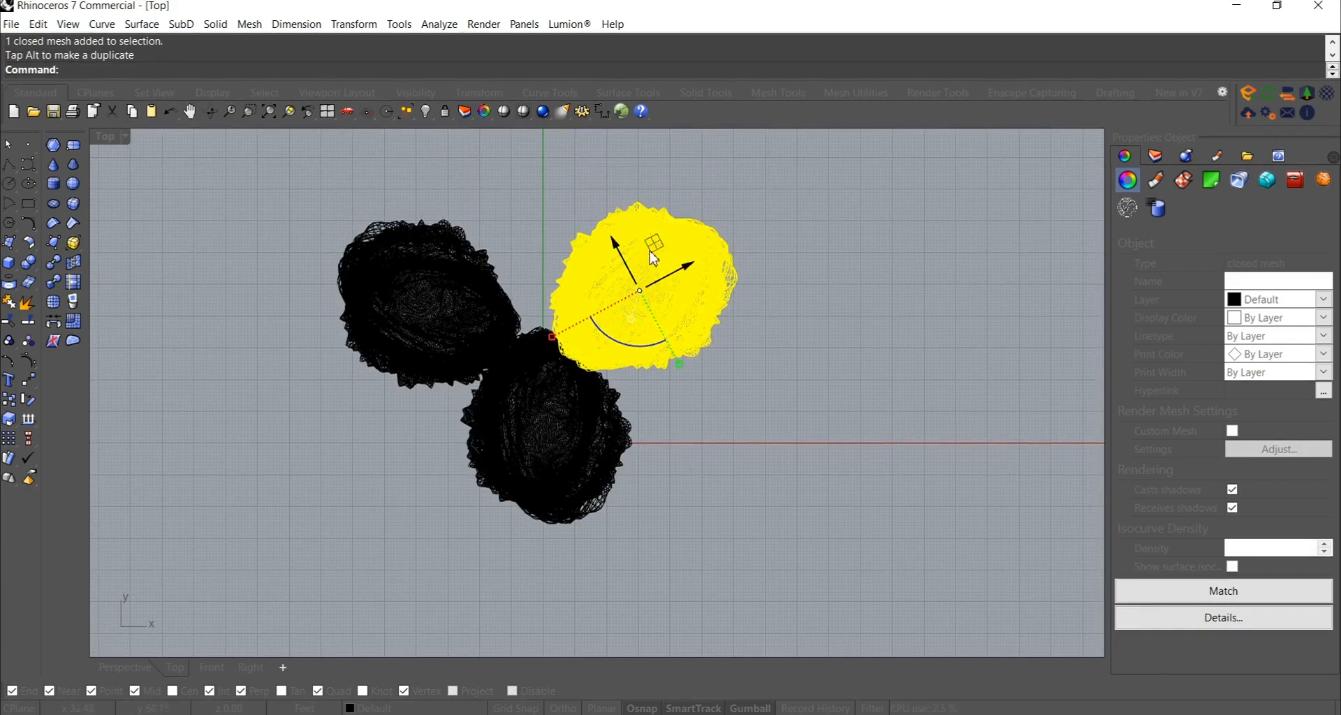
left_click(606, 365)
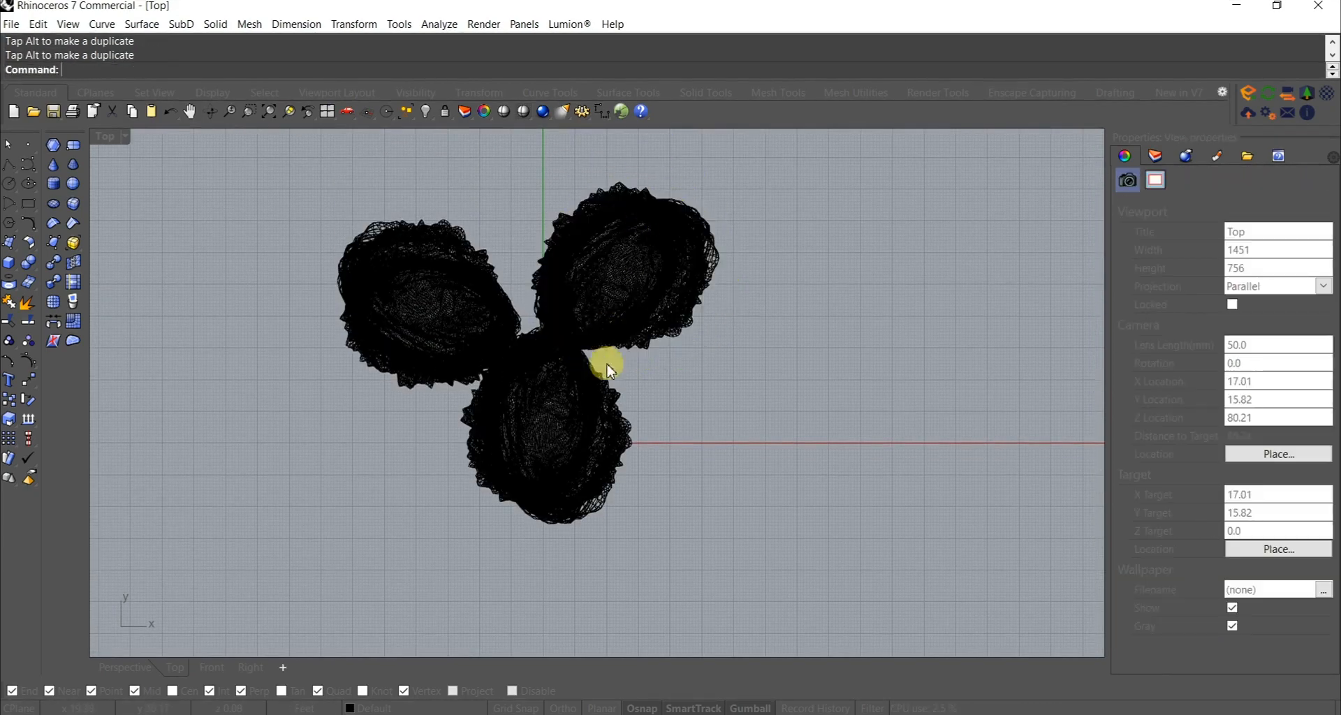
Step: Maximize the perspective view and reposition one of the three meshes within the cluster
double_click(116, 143)
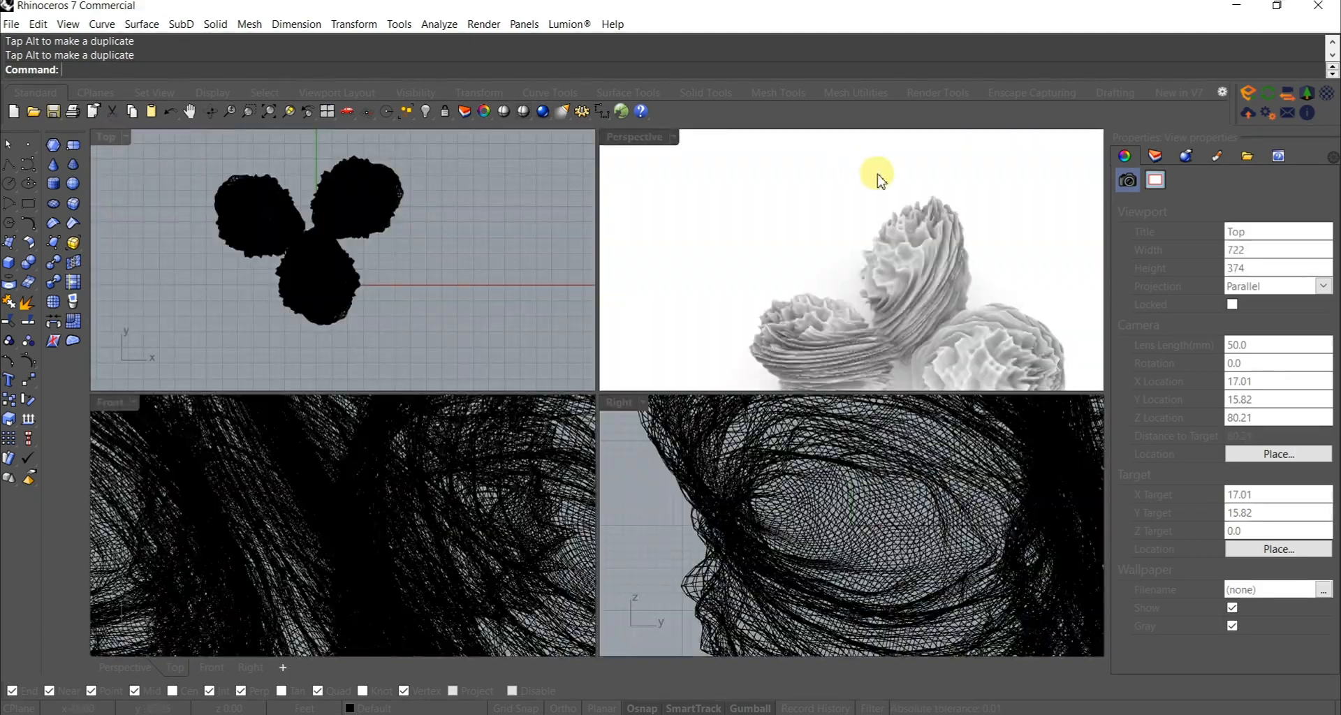
double_click(649, 139)
right_click_drag(709, 398, 398, 368)
scroll(757, 270, "down", 3)
right_click_drag(757, 270, 766, 398)
scroll(683, 279, "up", 3)
left_click(635, 283)
left_click_drag(621, 282, 299, 398)
key("Escape")
Step: Shift the front mesh slightly away from the other two in the perspective view
right_click_drag(299, 398, 635, 355)
scroll(643, 378, "up", 3)
left_click(643, 378)
left_click_drag(455, 263, 618, 328)
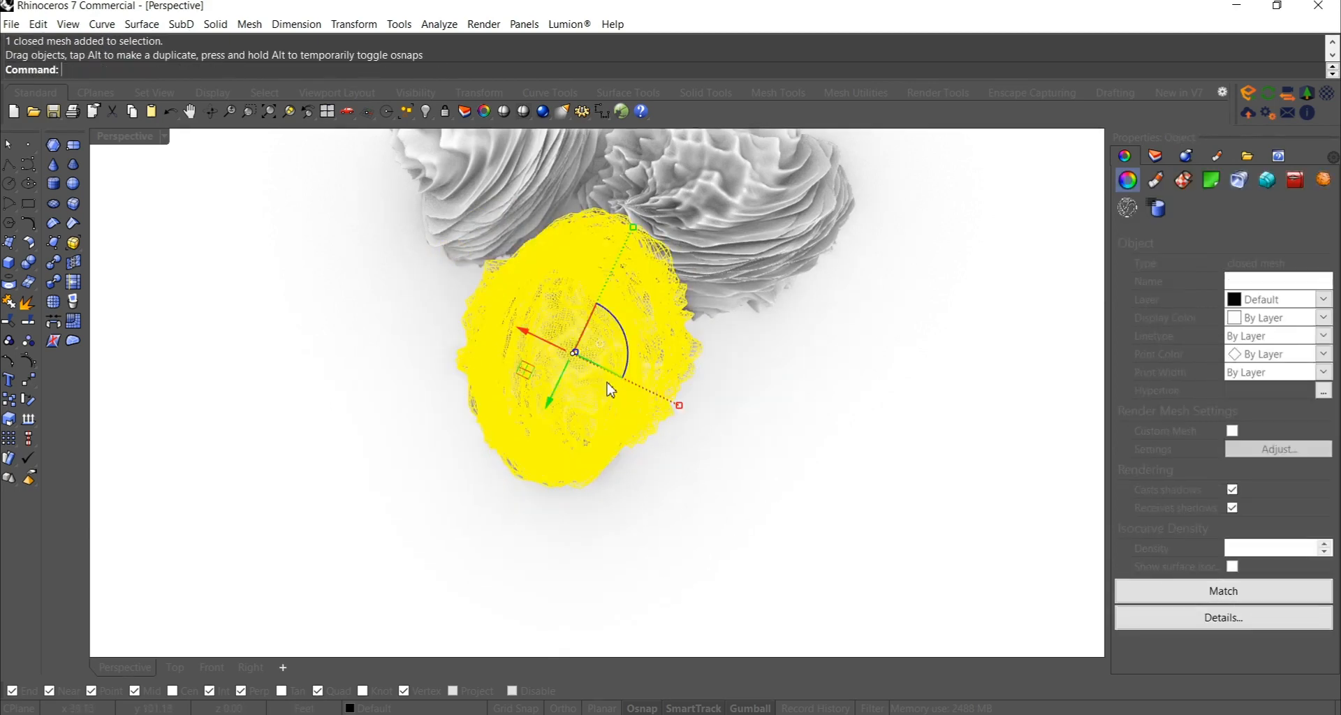
left_click_drag(516, 408, 479, 245)
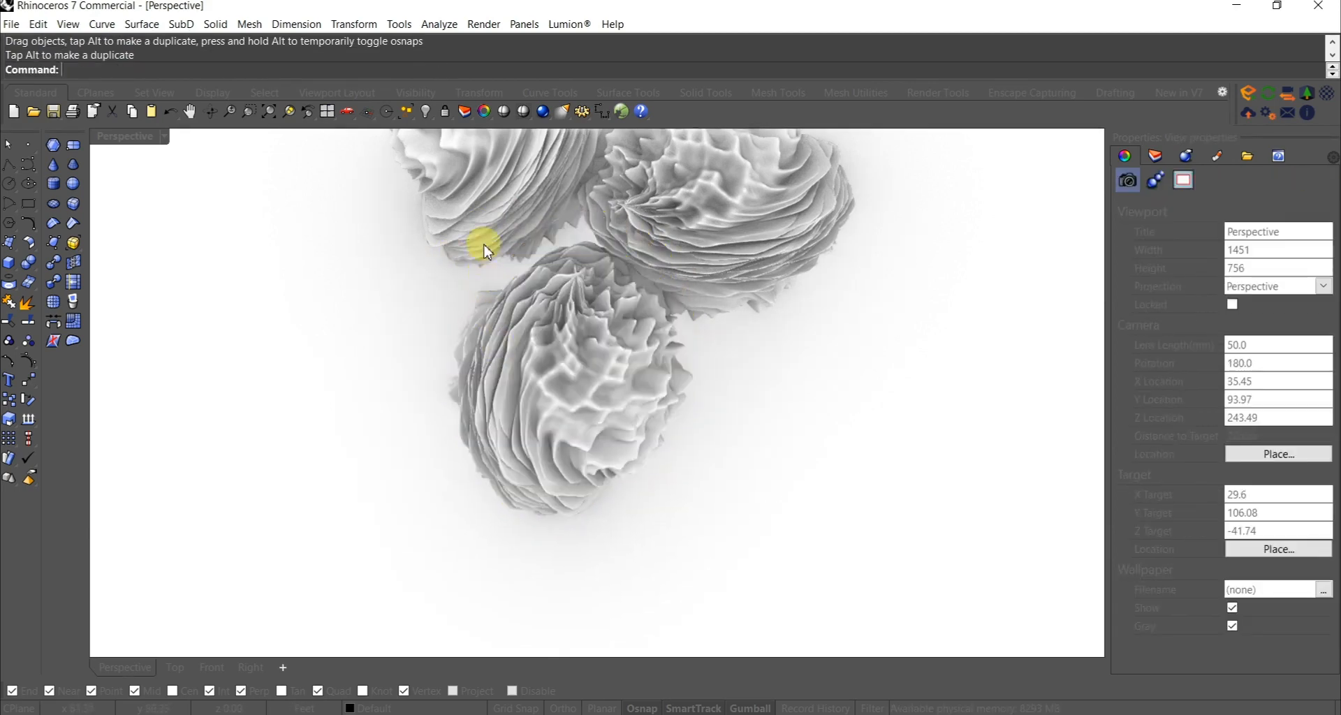
Step: Try moving a rear mesh closer to its neighbours to tighten the cluster
left_click(515, 255)
scroll(503, 325, "up", 3)
left_click_drag(424, 349, 489, 392)
left_click(546, 408)
right_click_drag(546, 408, 656, 347)
right_click_drag(511, 228, 443, 454)
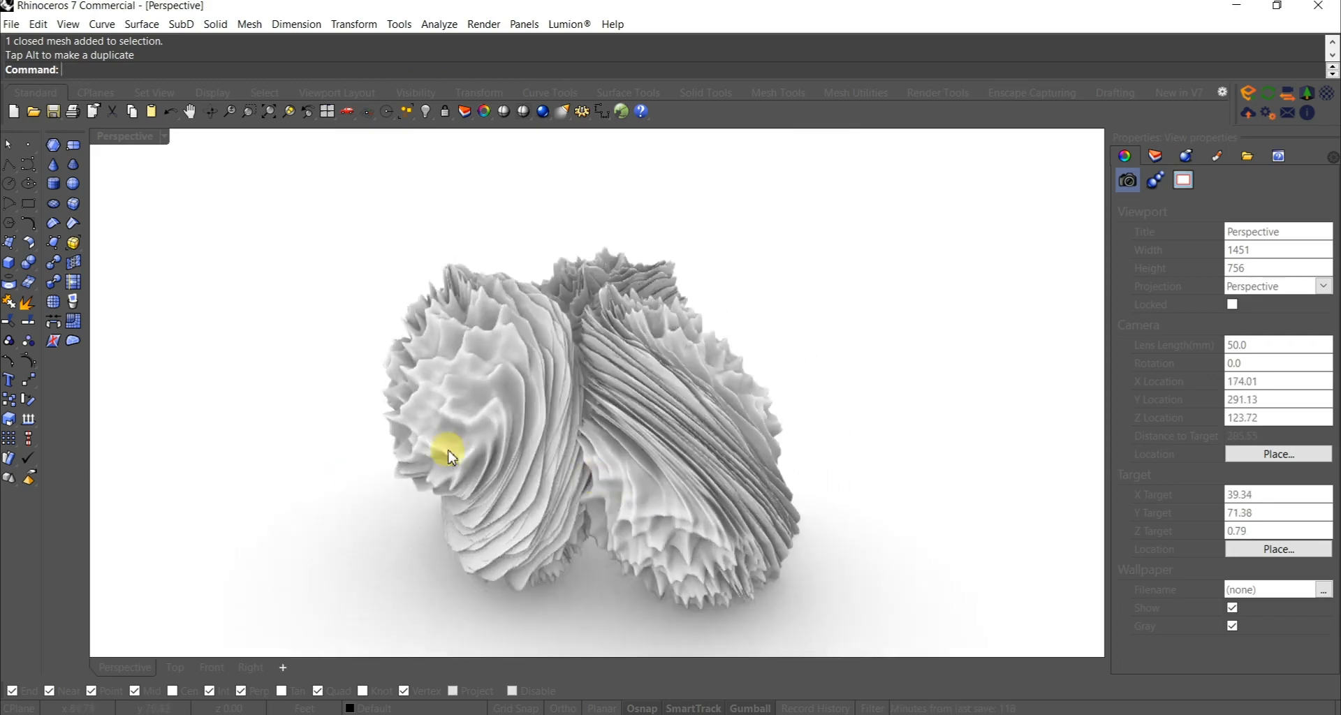
Step: Undo the last gumball move
key("ctrl+z")
right_click_drag(685, 381, 683, 409)
key("Escape")
scroll(753, 478, "up", 3)
scroll(752, 478, "down", 5)
right_click_drag(622, 440, 596, 407)
Step: Move the two side meshes outward from the middle mesh with the gumball
left_click(590, 383)
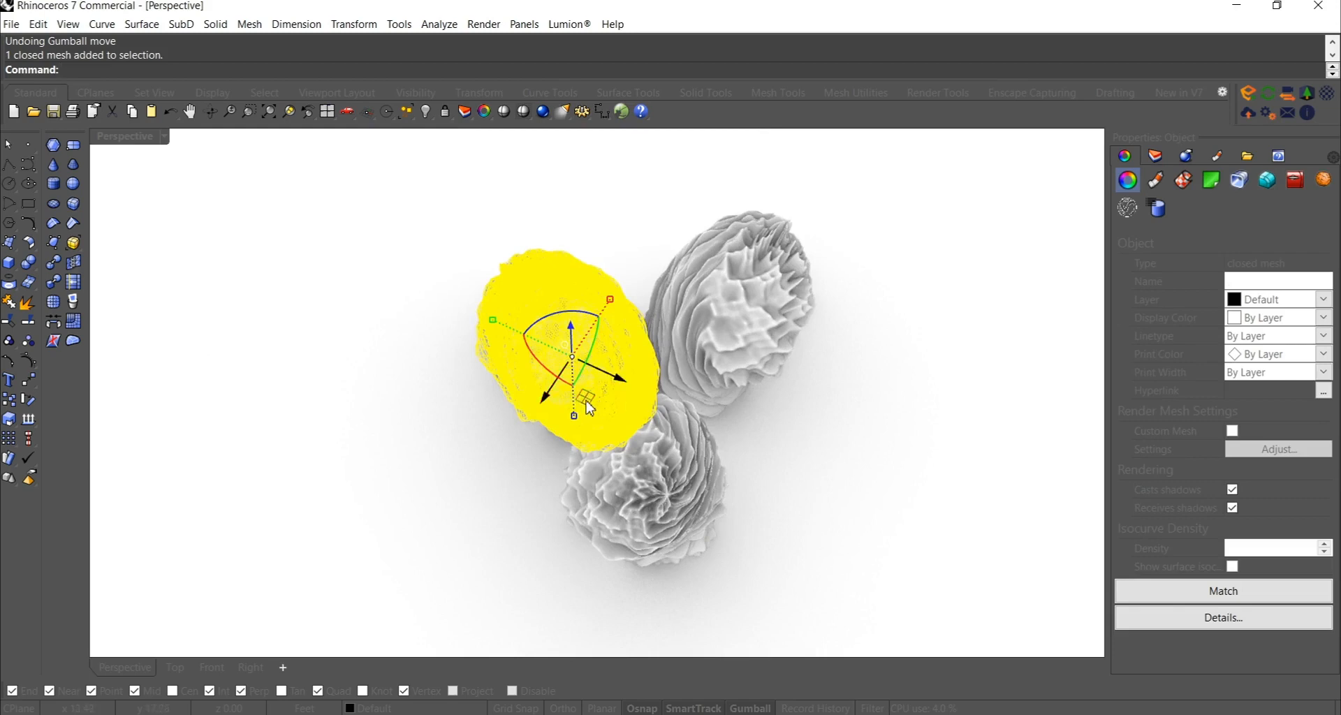
left_click_drag(590, 408, 493, 418)
left_click(745, 364)
left_click_drag(753, 377, 787, 383)
left_click(706, 559)
right_click_drag(706, 559, 670, 377)
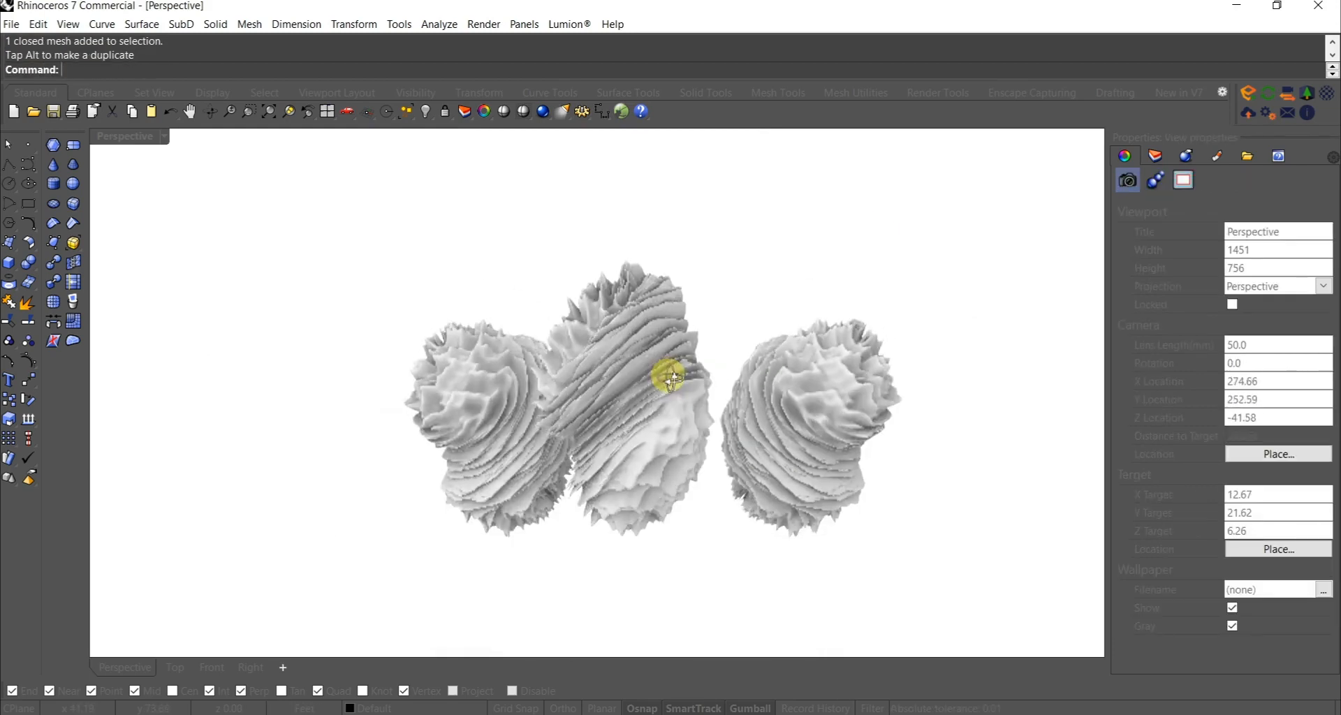
Step: Select all three meshes and join them into a single disjoint mesh
scroll(644, 410, "up", 3)
right_click_drag(632, 426, 637, 479)
scroll(620, 431, "down", 5)
right_click_drag(601, 382, 844, 470)
left_click_drag(899, 543, 264, 207)
right_click_drag(447, 300, 559, 391)
right_click_drag(605, 452, 578, 418)
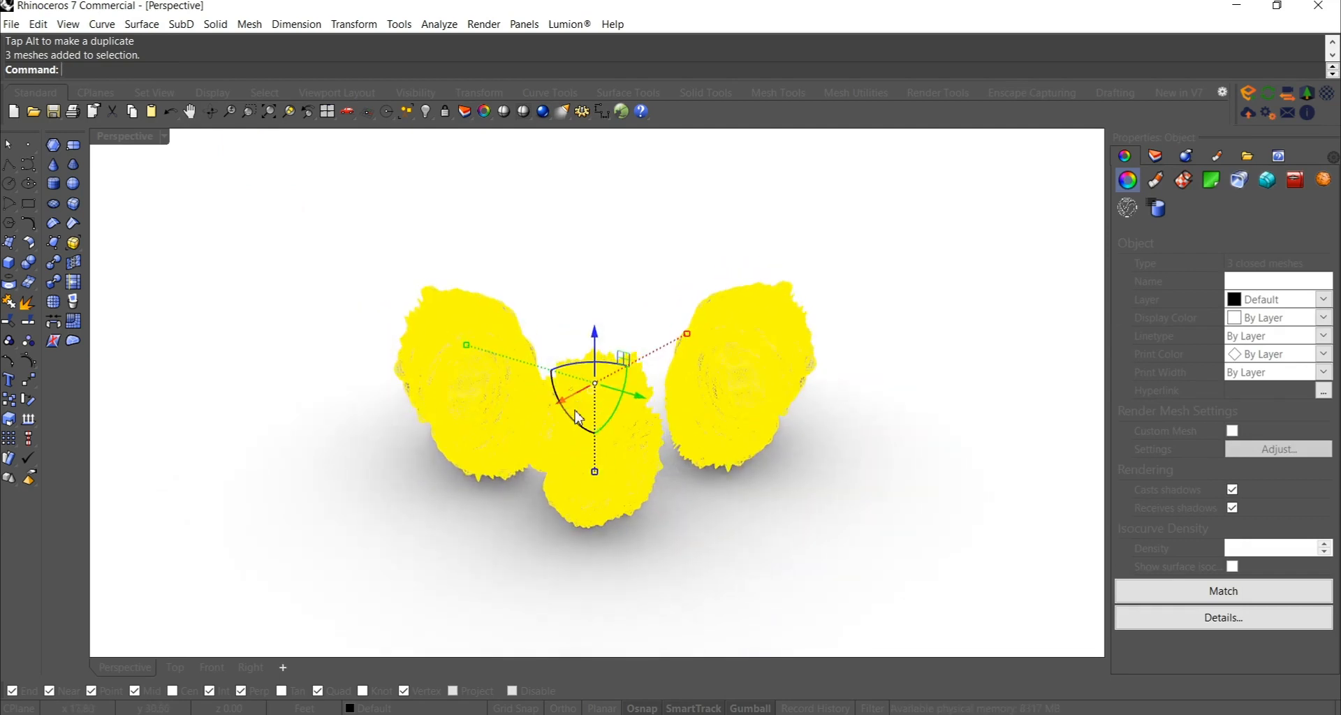
key("ctrl+j")
right_click_drag(715, 436, 590, 411)
key("Escape")
Step: Set the perspective viewport's display mode to Shaded
left_click(605, 410)
middle_click(551, 364)
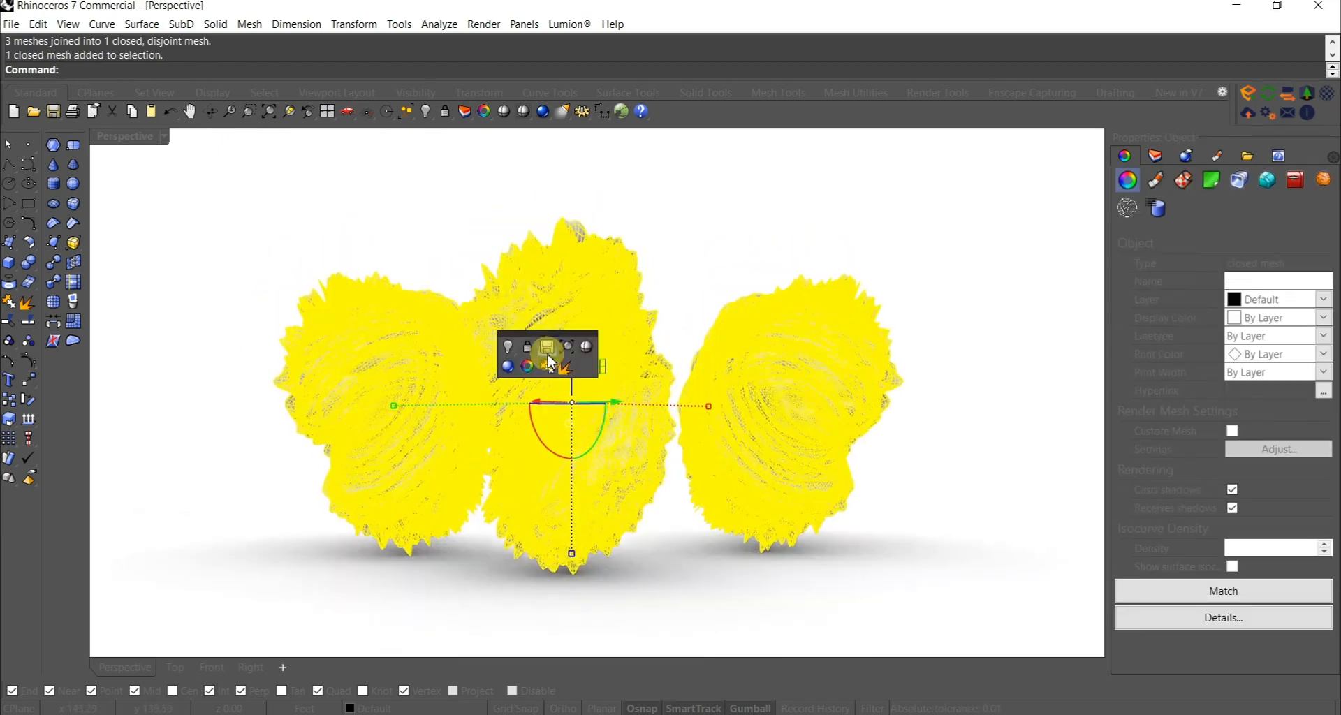
left_click(587, 347)
right_click_drag(588, 324, 566, 293)
Step: Duplicate the joined mesh slightly upward along Z and rescale the copy slightly with the gumball
left_click(556, 372)
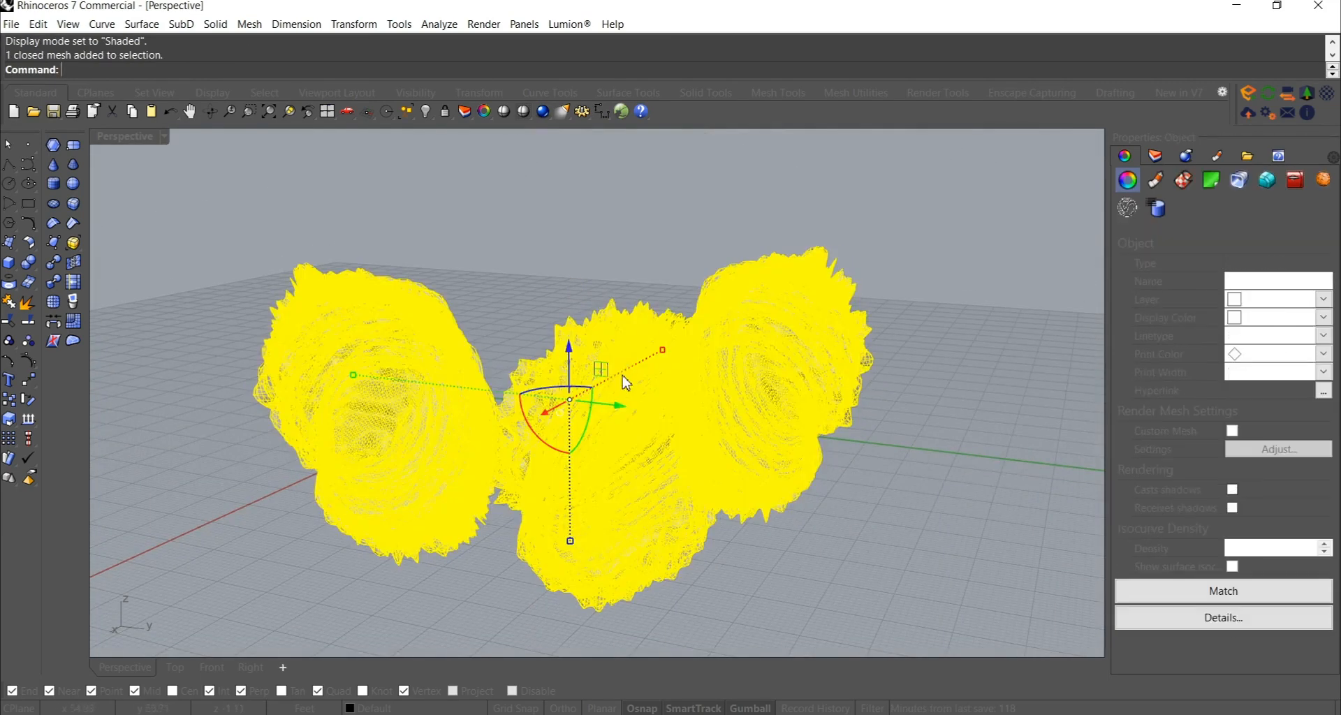
left_click_drag(573, 353, 570, 349)
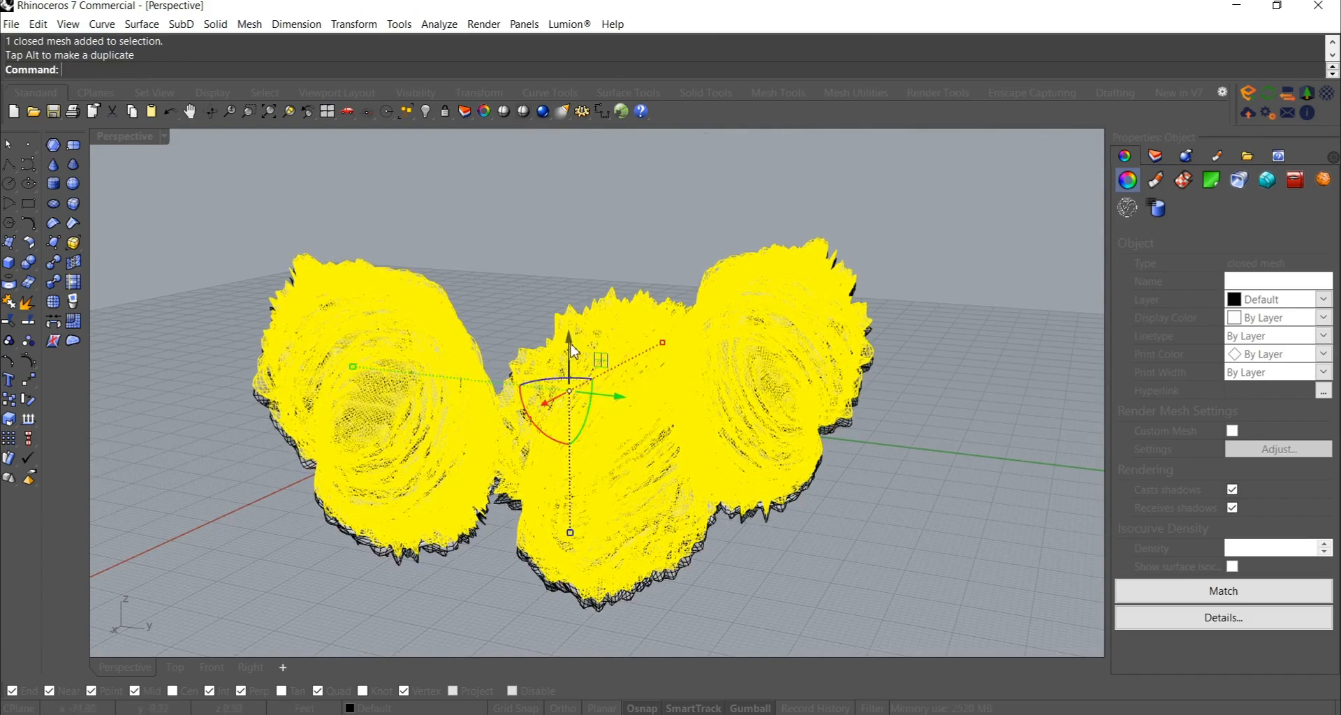
right_click_drag(570, 349, 560, 375)
left_click_drag(700, 287, 696, 290)
left_click(694, 218)
right_click_drag(694, 219, 671, 365)
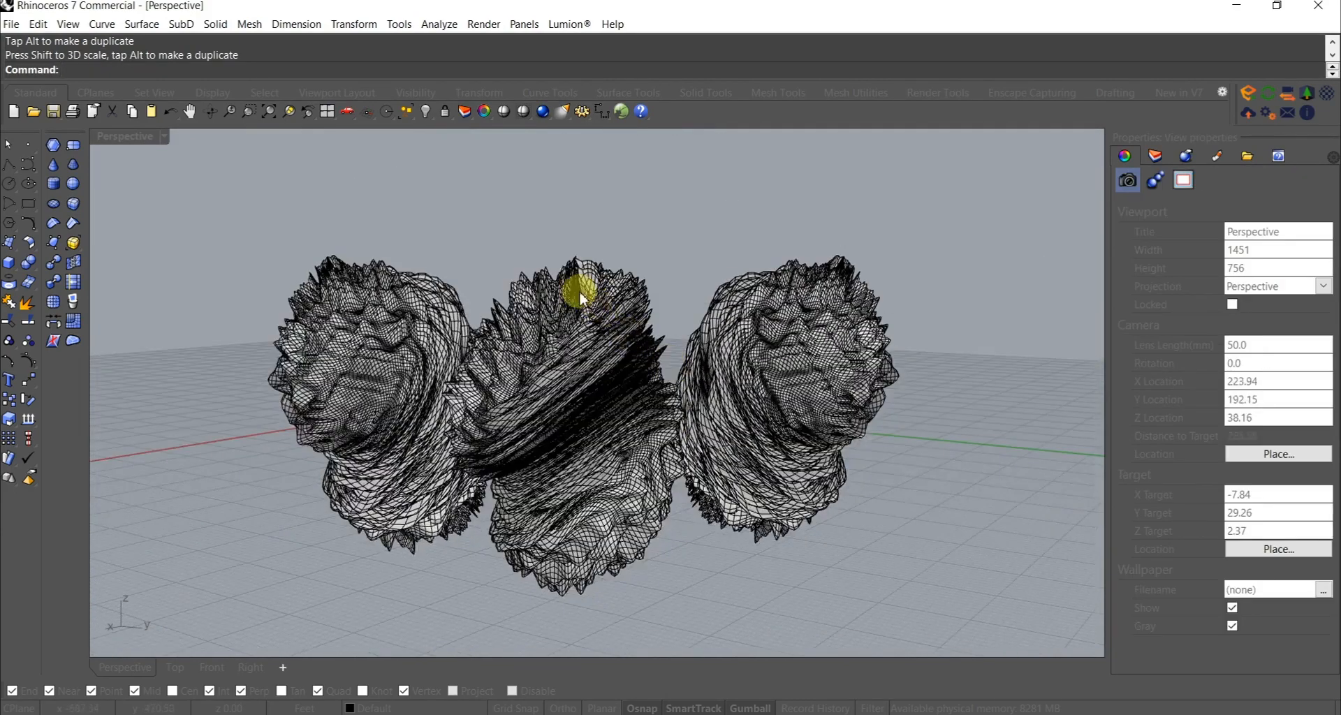
Step: Select one of the two overlapping joined meshes and assign it to the WOOD 2 layer
left_click(581, 293)
left_click(587, 271)
left_click(588, 269)
left_click(590, 266)
scroll(600, 267, "up", 3)
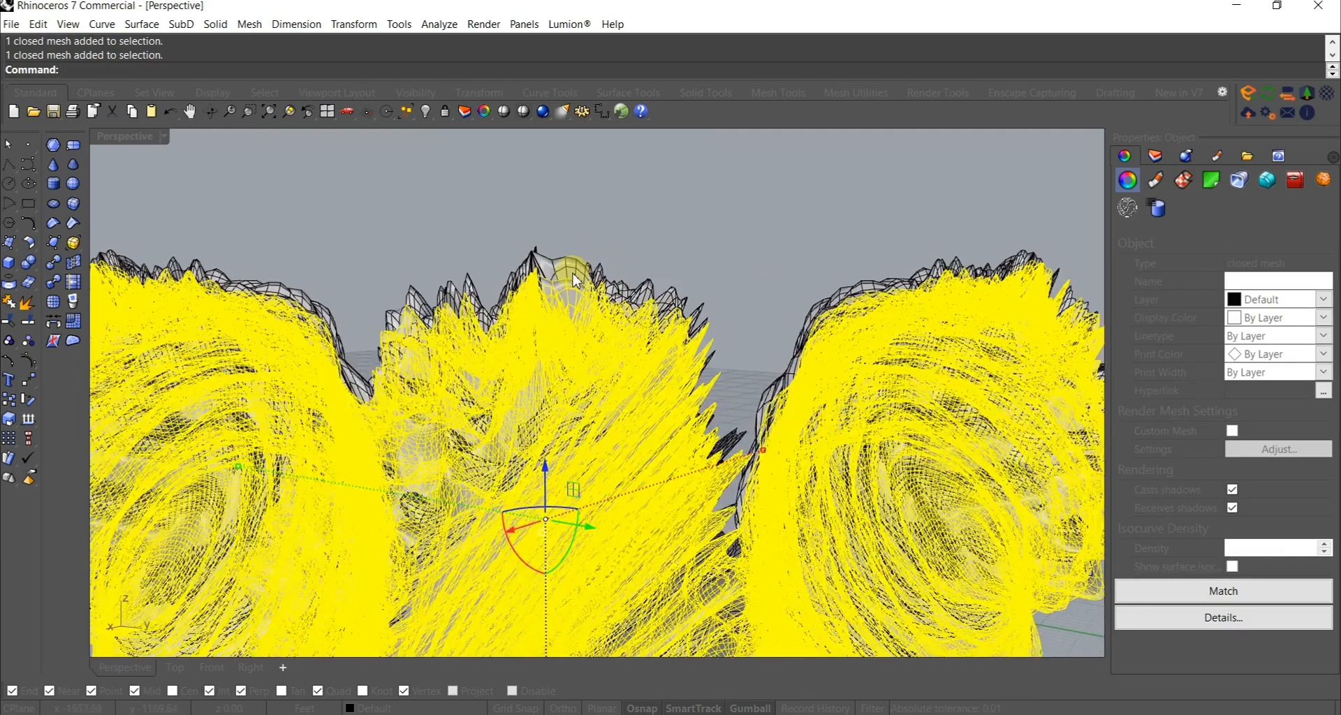
left_click(1154, 155)
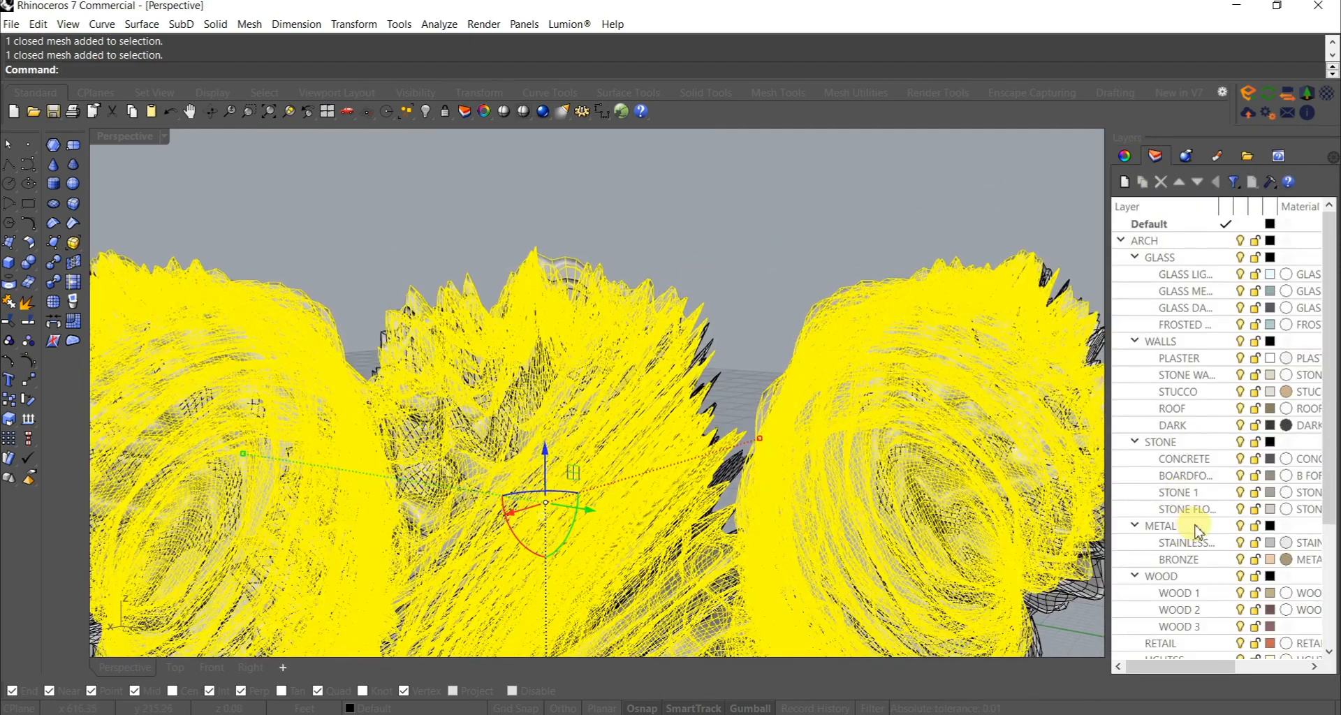
right_click(1176, 614)
left_click(1191, 552)
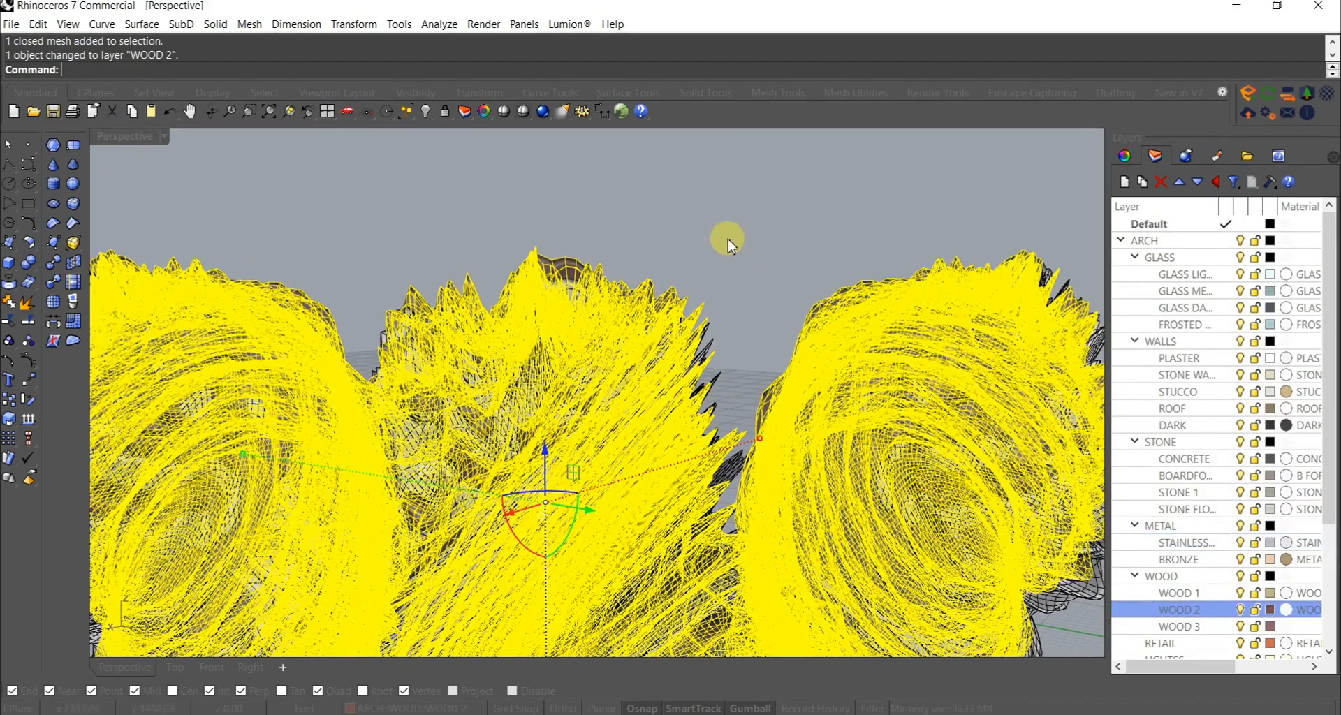
Step: Nudge the WOOD 2 mesh slightly with the gumball to adjust how it shows through the overlapping mesh
left_click(726, 244)
scroll(681, 286, "down", 5)
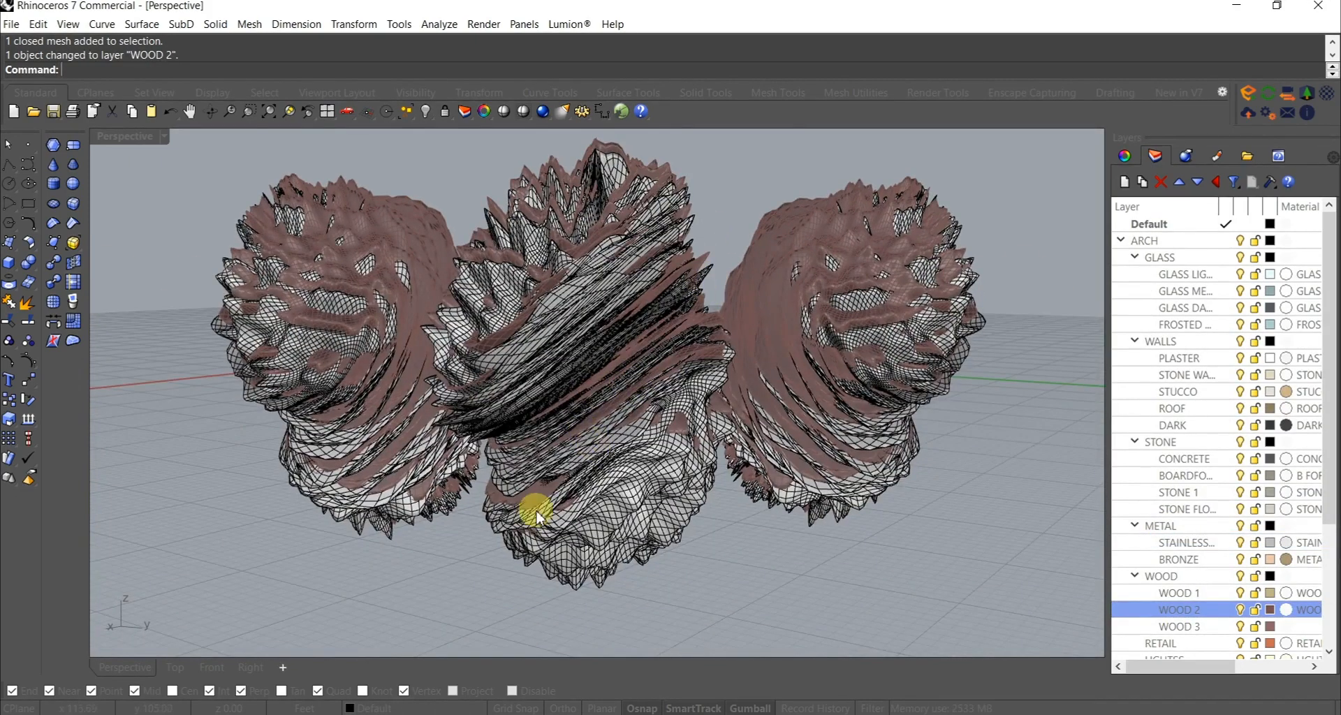
scroll(535, 510, "up", 3)
left_click(535, 488)
left_click_drag(632, 222, 619, 215)
key("Escape")
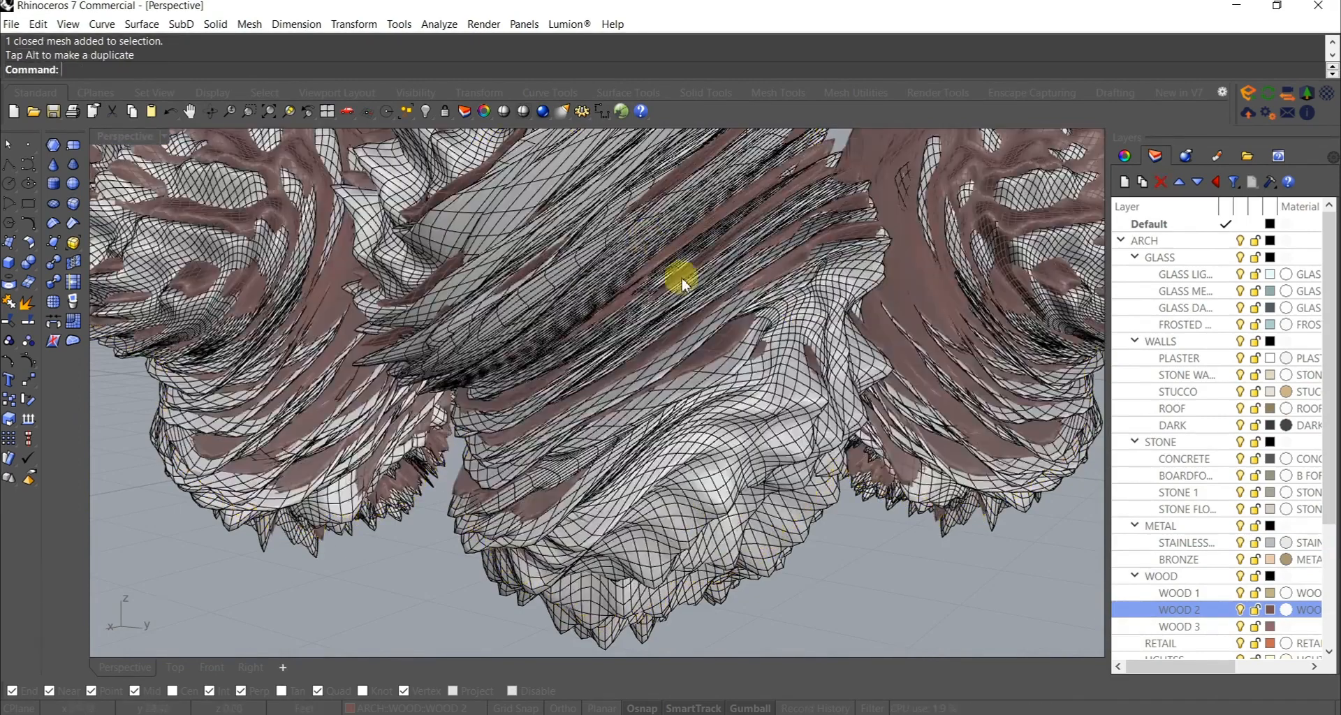
Step: Assign the other overlapping mesh, still on the Default layer, to the ROCK layer
scroll(681, 279, "down", 6)
right_click_drag(686, 332, 675, 313)
left_click(668, 381)
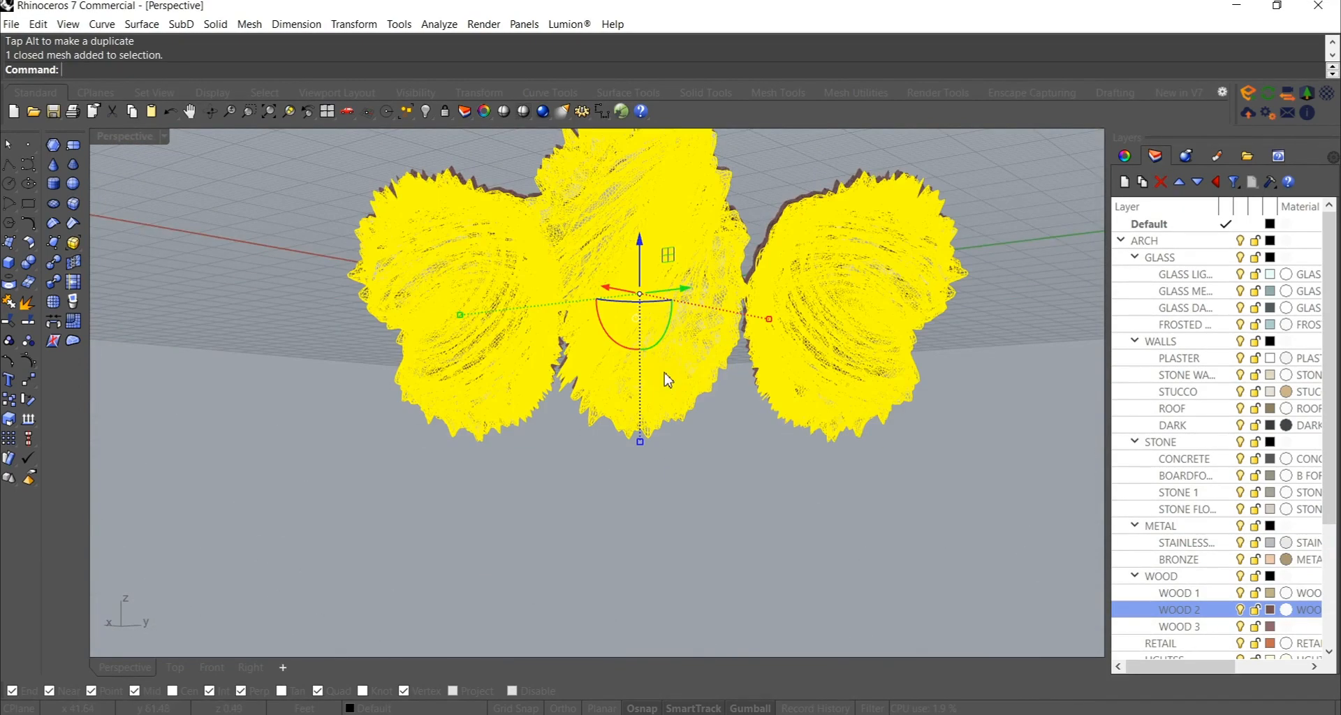
scroll(1196, 536, "down", 4)
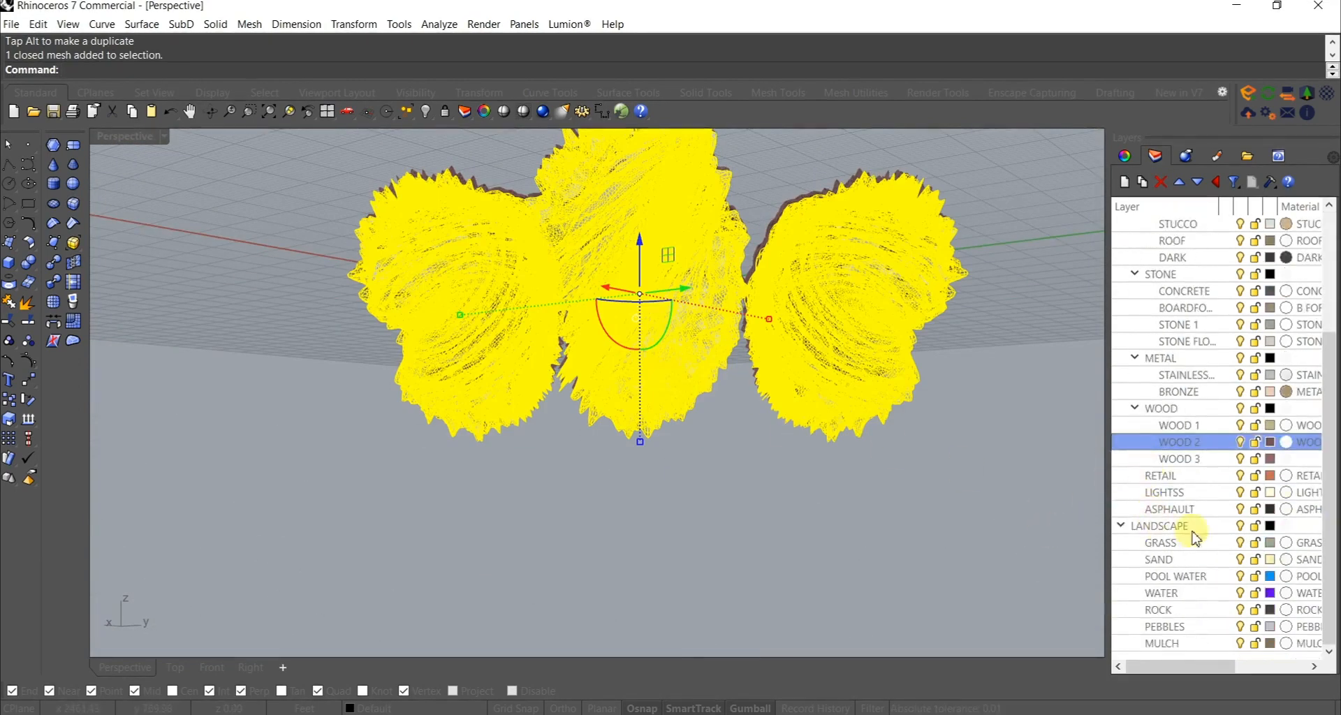
right_click(1172, 618)
left_click(1188, 542)
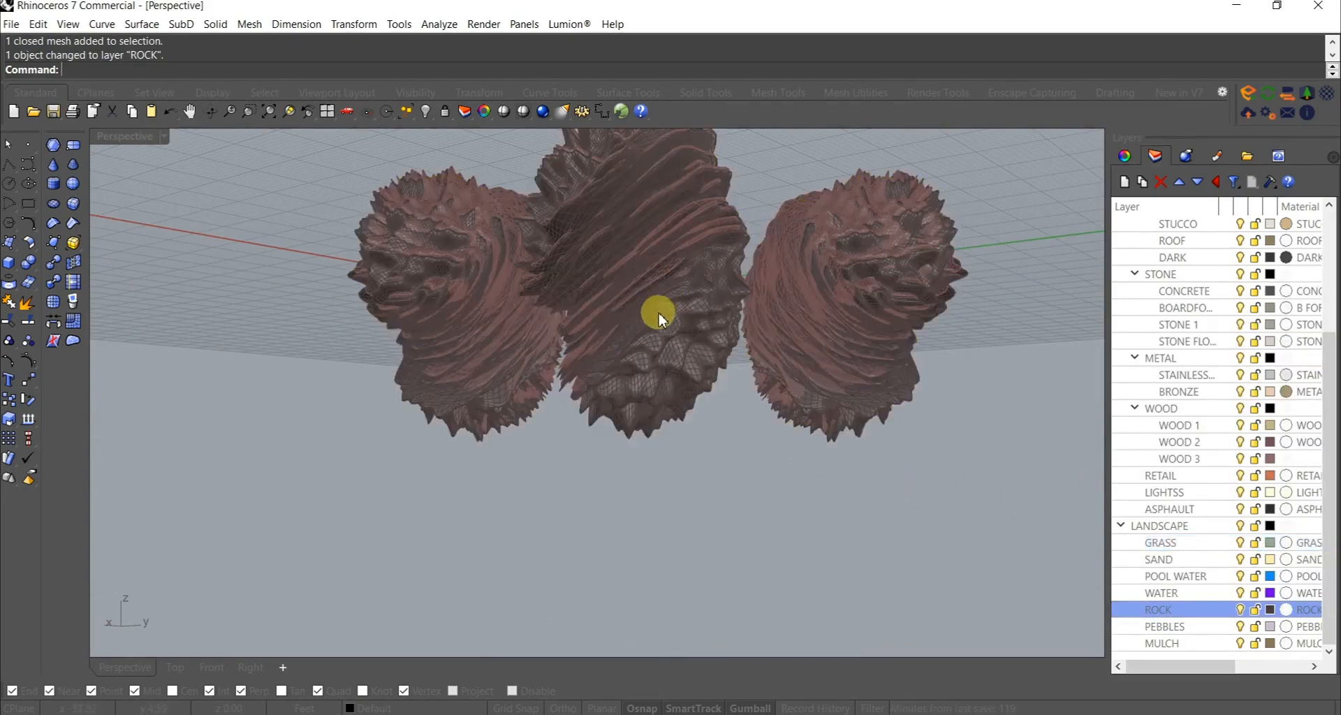
Step: Change the ROCK layer's color to a light gray
right_click_drag(660, 318, 649, 422)
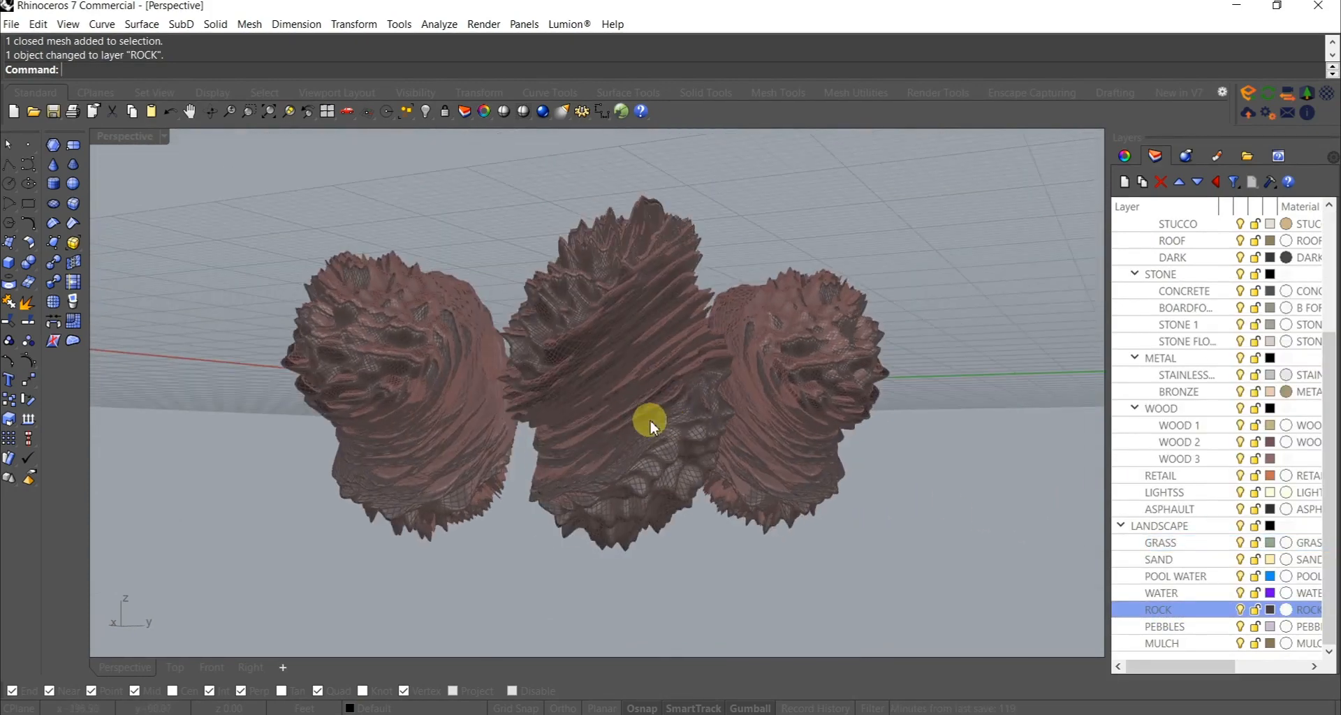
left_click(1270, 610)
left_click_drag(1258, 377, 1275, 398)
left_click(1129, 588)
right_click_drag(868, 514, 711, 466)
scroll(479, 358, "up", 4)
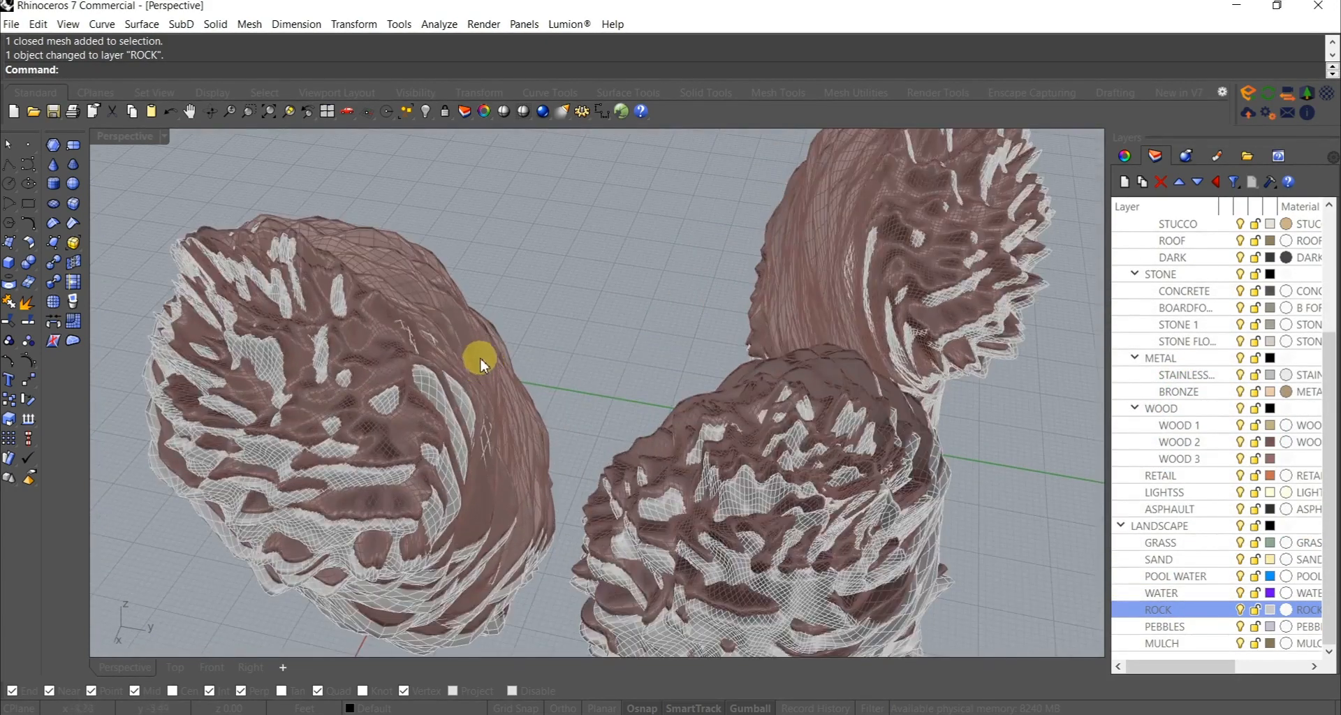
Step: Raise the WOOD 2 mesh slightly along Z relative to the ROCK mesh
left_click(479, 358)
scroll(569, 384, "down", 6)
right_click_drag(578, 384, 555, 422)
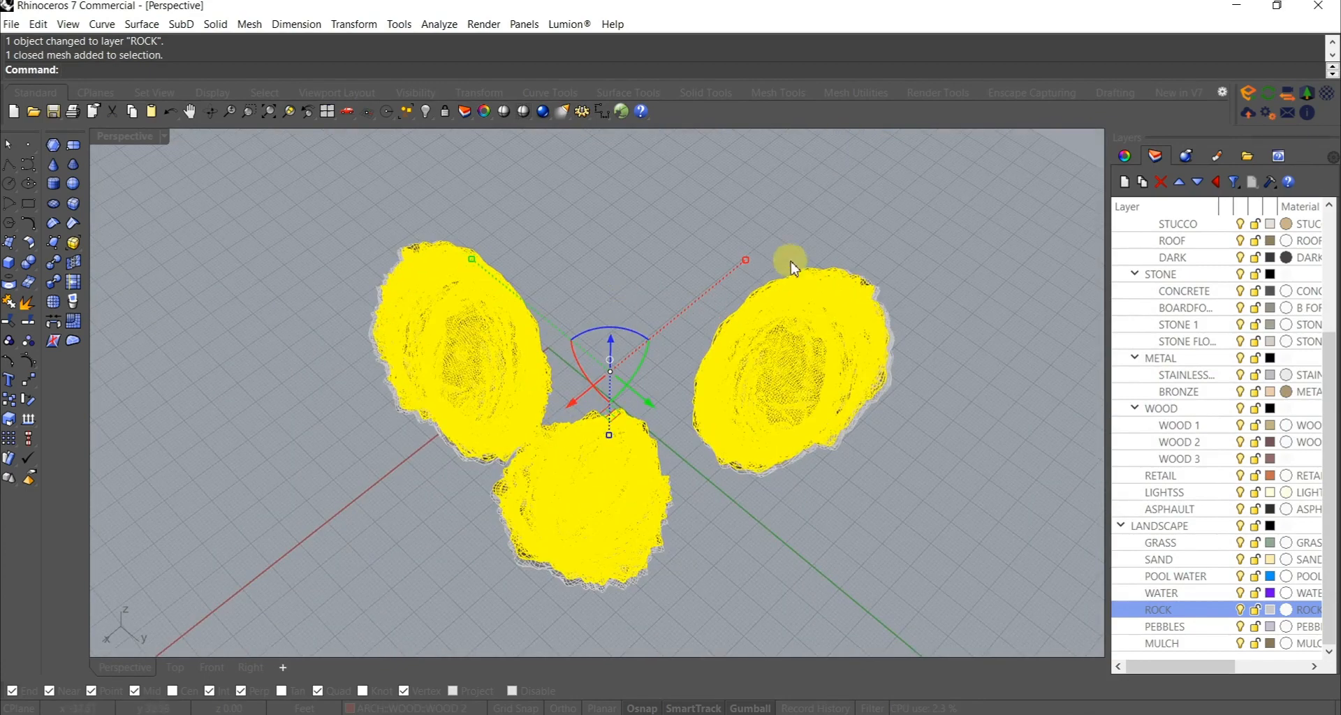
scroll(604, 323, "up", 4)
left_click_drag(617, 352, 619, 341)
left_click(602, 225)
Step: Shift the WOOD 2 mesh slightly sideways with the gumball to adjust its overlap with the ROCK mesh
right_click_drag(626, 277, 500, 475)
scroll(564, 476, "up", 3)
left_click(627, 468)
left_click(719, 340)
mouse_move(708, 342)
left_mouse_down()
mouse_move(696, 335)
mouse_move(691, 349)
left_mouse_up()
left_click(644, 456)
Step: Scale the WOOD 2 mesh down with the gumball's Y scale handle and move it up along Z
right_click_drag(644, 455, 564, 417)
right_click_drag(403, 400, 423, 344)
left_click(424, 343)
right_click_drag(513, 322, 466, 161)
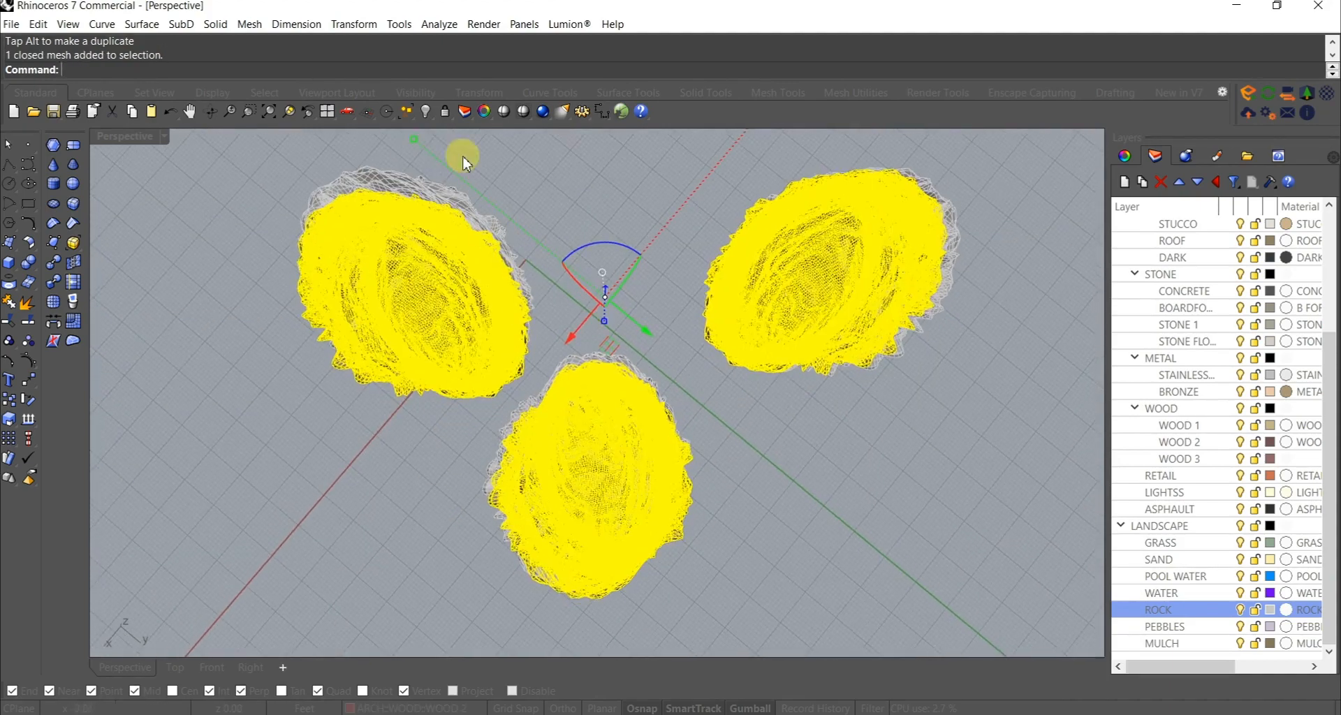
left_click_drag(417, 147, 416, 182)
left_click_drag(597, 298, 592, 240)
Step: Fine-tune the WOOD 2 mesh's height and rescale it slightly with the gumball's X scale handle
right_click_drag(593, 239, 596, 175)
right_click_drag(641, 248, 763, 299)
left_click(763, 299)
right_click_drag(652, 336, 565, 354)
left_click_drag(564, 368, 564, 351)
right_click_drag(565, 351, 681, 293)
left_click_drag(757, 215, 754, 218)
right_click_drag(720, 391, 662, 281)
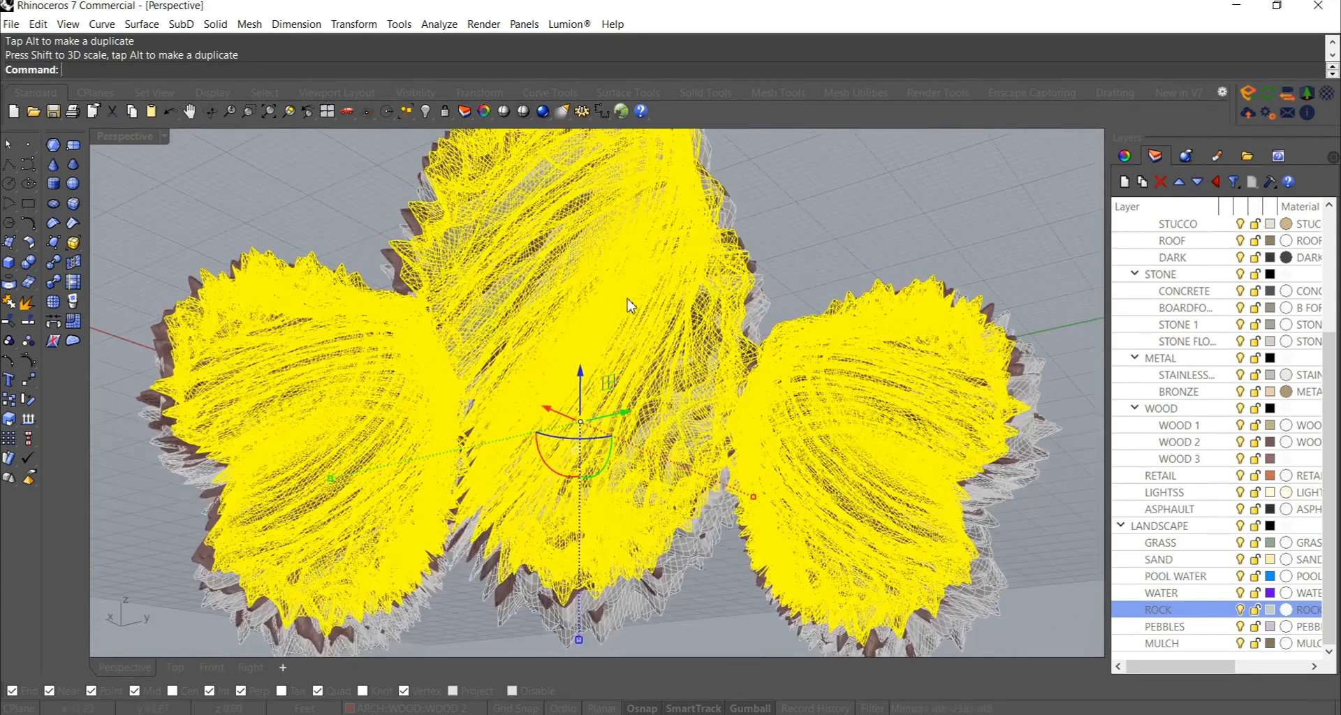
Step: Raise a duplicate of the selected WOOD 2 mesh slightly along Z and assign it to the GRASS layer
left_click_drag(582, 379, 583, 369)
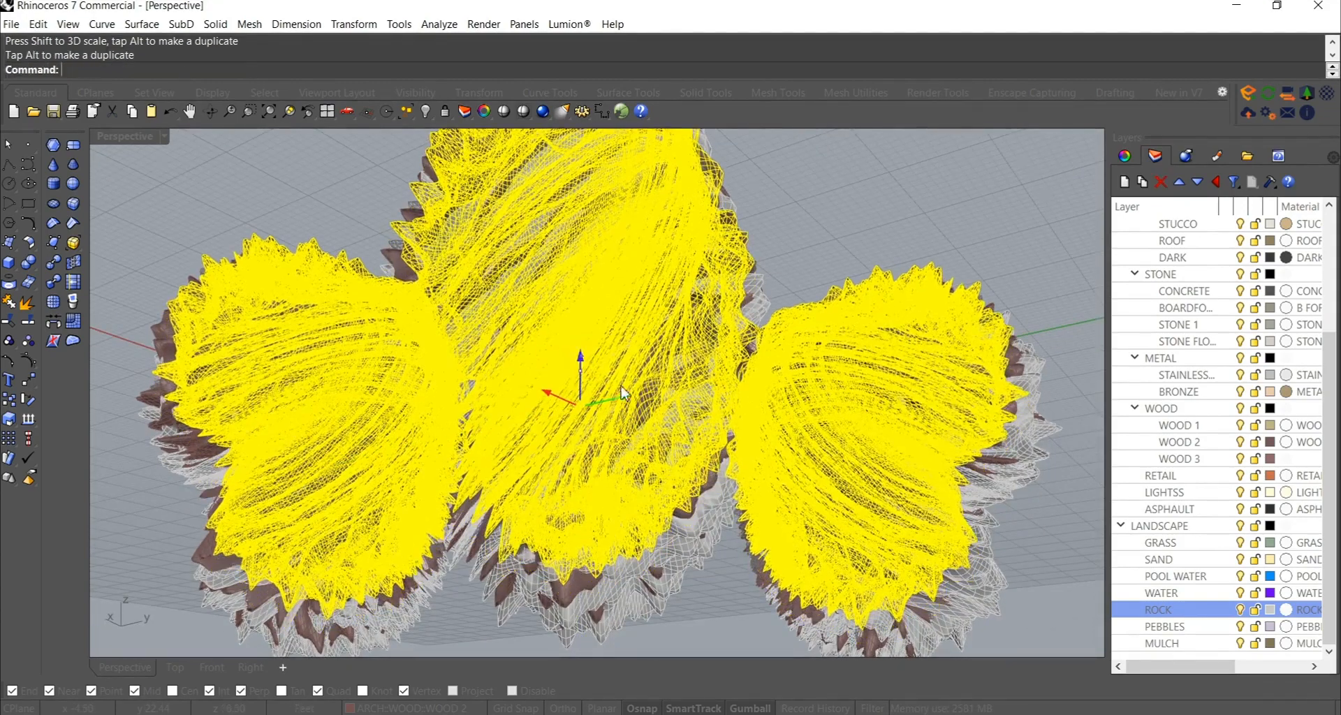
right_click(1167, 551)
left_click(1201, 475)
left_click(877, 230)
right_click_drag(877, 231, 770, 381)
right_click_drag(702, 335, 858, 454)
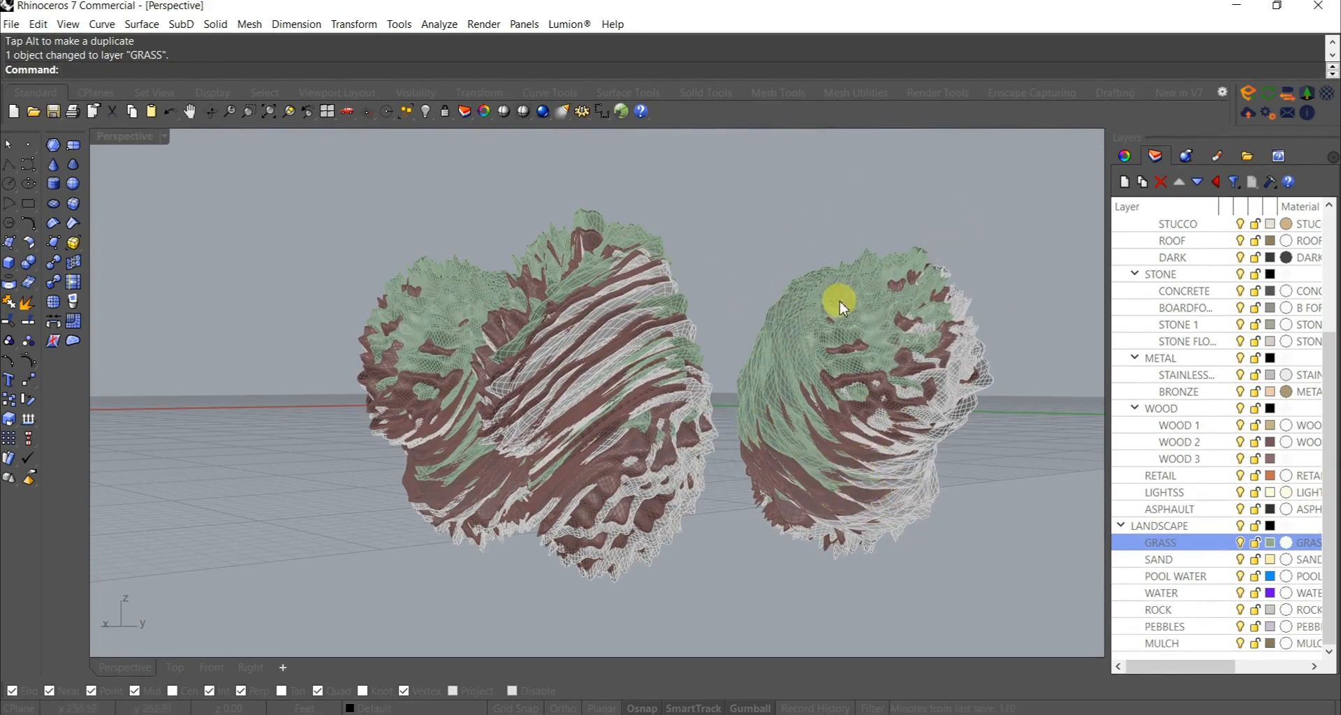
Step: Rescale the GRASS mesh slightly with the gumball's X and Z scale handles to adjust its overlap with the other layers
left_click(786, 296)
right_click_drag(786, 297, 772, 359)
left_click_drag(765, 349, 768, 354)
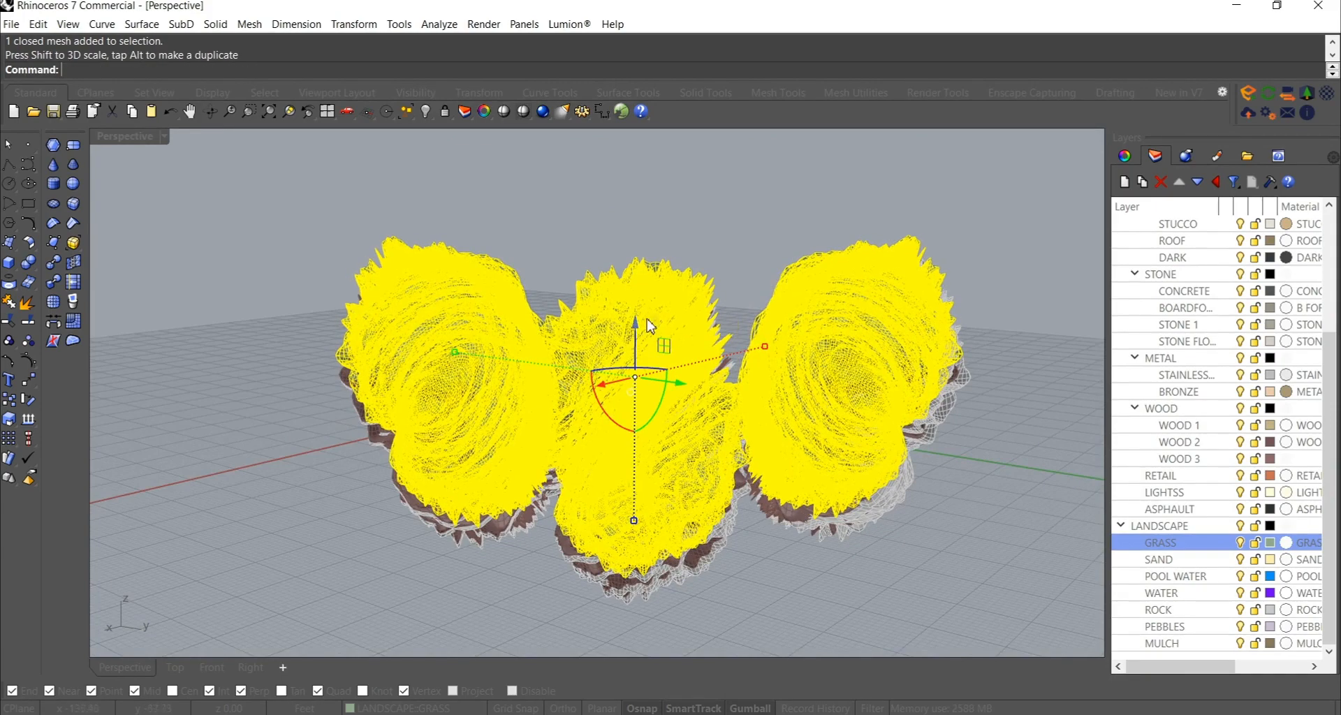
left_click_drag(634, 521, 638, 541)
key("Escape")
right_click_drag(718, 554, 689, 444)
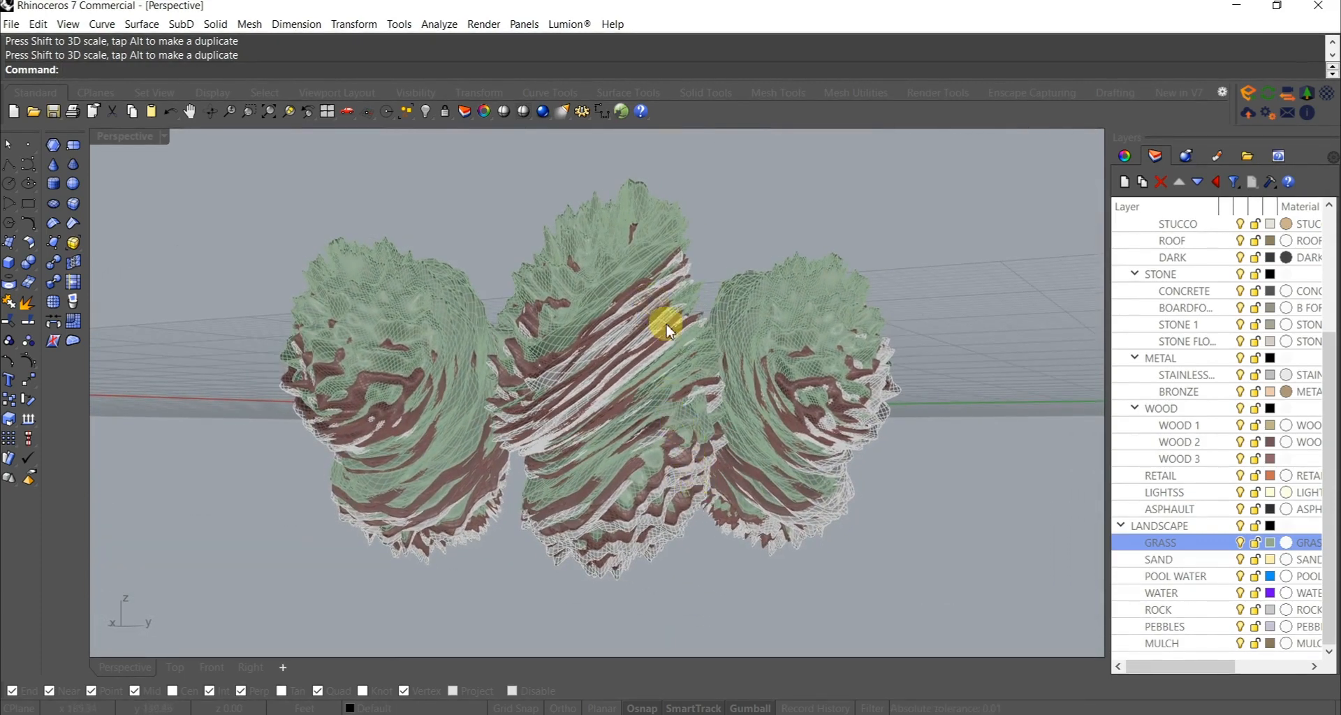
Step: Inspect the layered mesh cluster in Rendered display mode and return the viewport to Shaded
right_click_drag(817, 433, 901, 554)
left_click_drag(901, 553, 428, 384)
right_click_drag(488, 433, 572, 362)
key("Escape")
middle_click(559, 402)
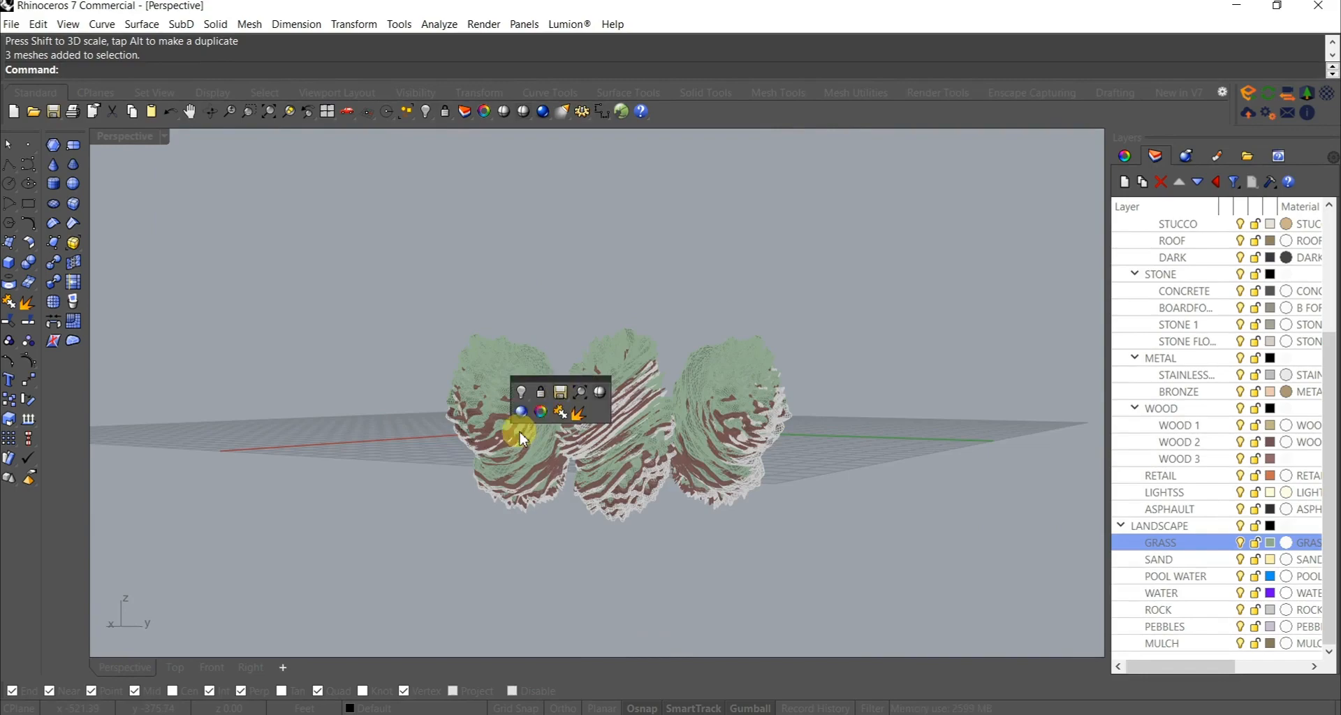
left_click(521, 414)
scroll(599, 449, "up", 5)
mouse_move(620, 440)
right_mouse_down()
mouse_move(589, 438)
mouse_move(605, 439)
right_mouse_up()
key("Home")
middle_click(592, 345)
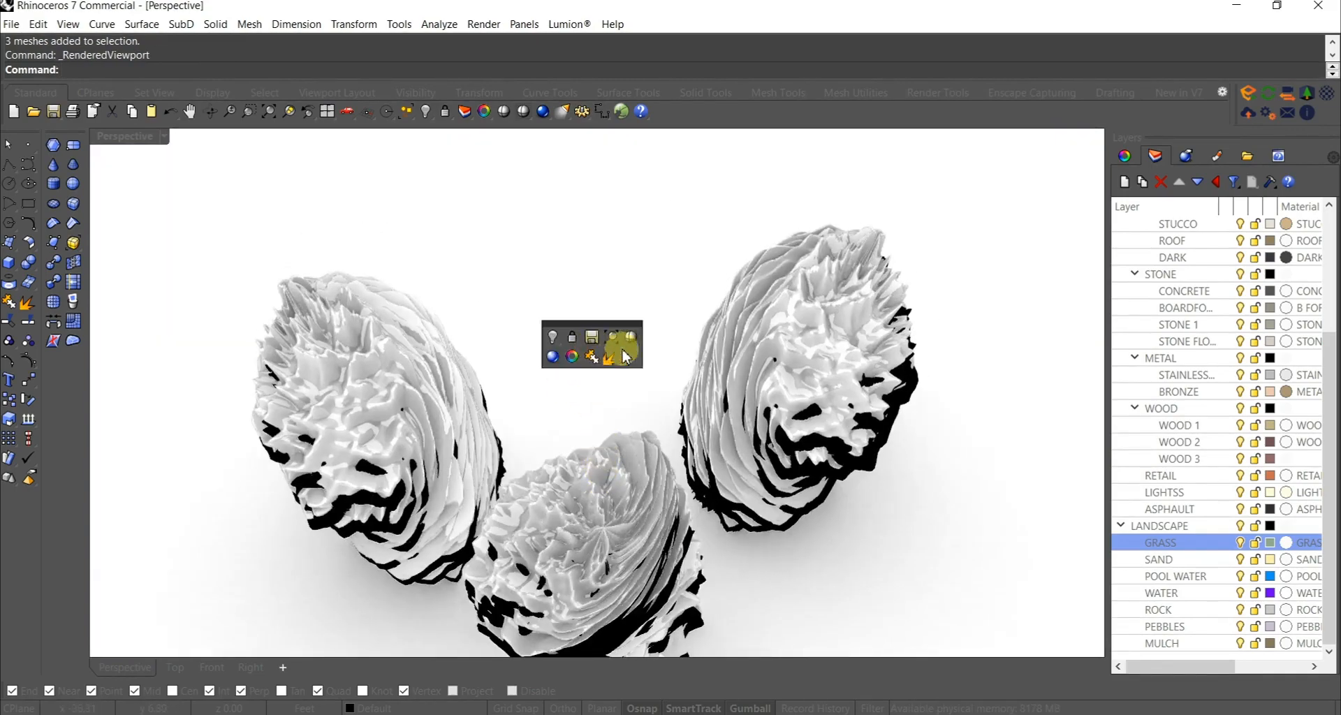
left_click(632, 338)
Step: Create a solid world-aligned cumulative bounding box around the three layered meshes
scroll(638, 419, "down", 5)
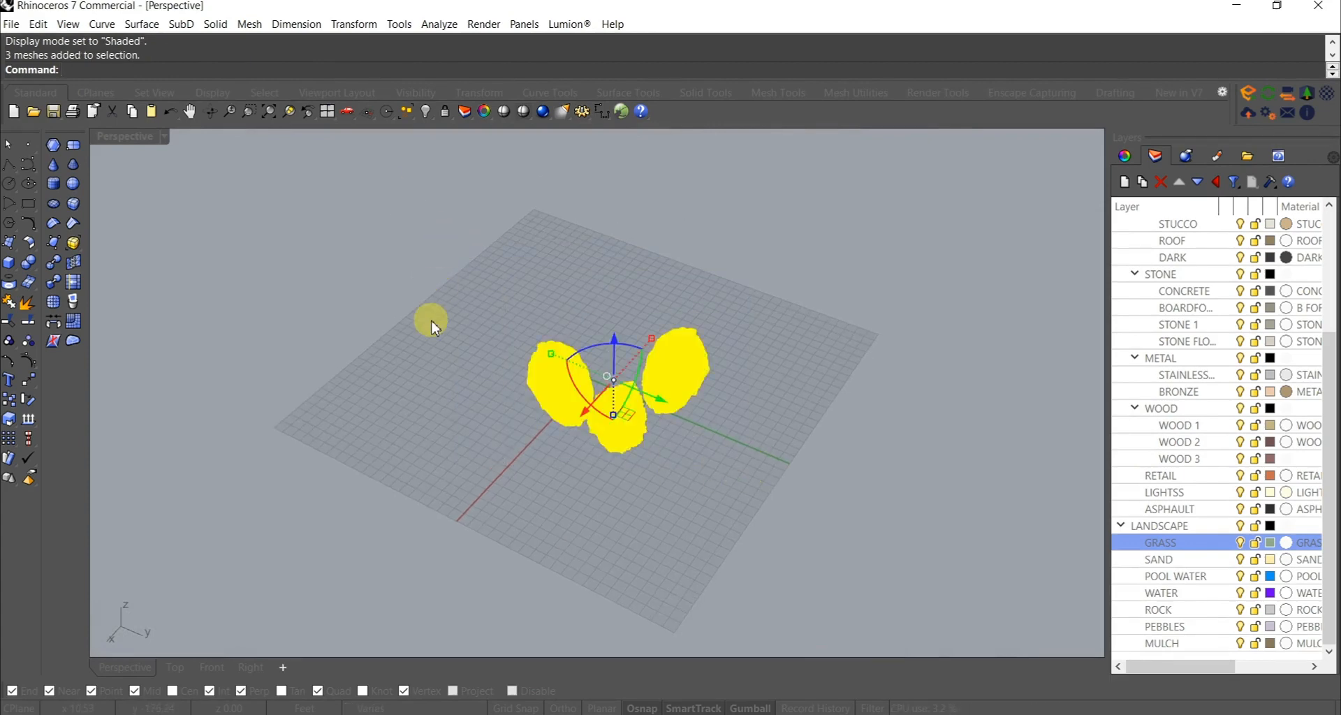
key("Return")
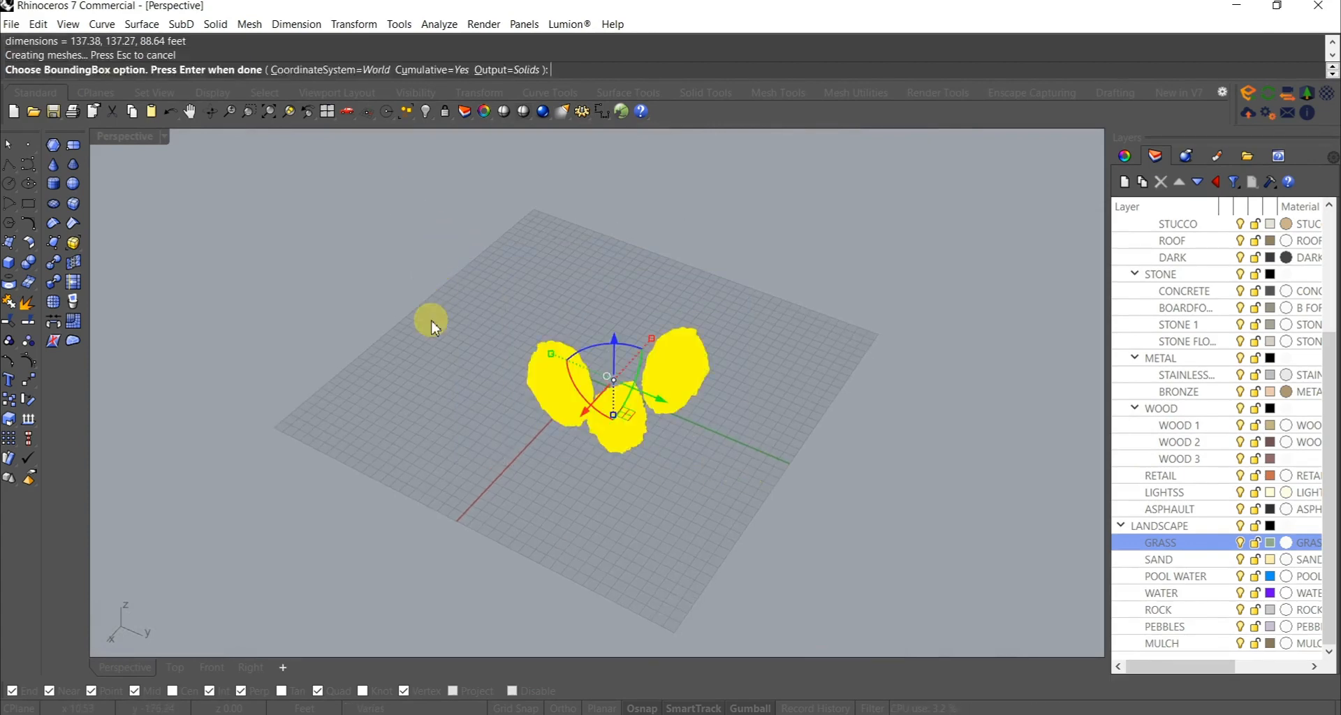
key("Return")
right_click_drag(430, 320, 578, 290)
scroll(604, 434, "up", 5)
Step: Explode the bounding box and delete its faces except the bottom one beneath the meshes
left_click(605, 432)
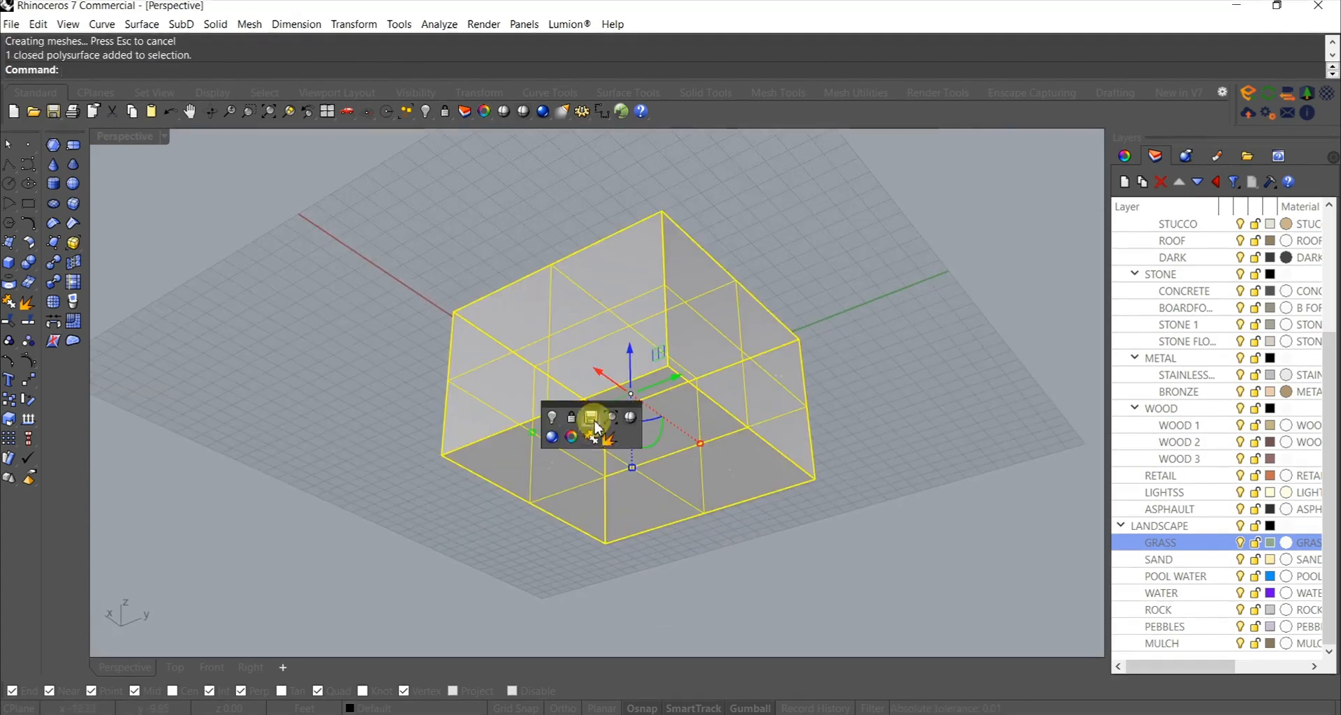
left_click(614, 438)
key("Delete")
left_click(610, 449)
right_click_drag(610, 449, 680, 312)
scroll(625, 341, "up", 3)
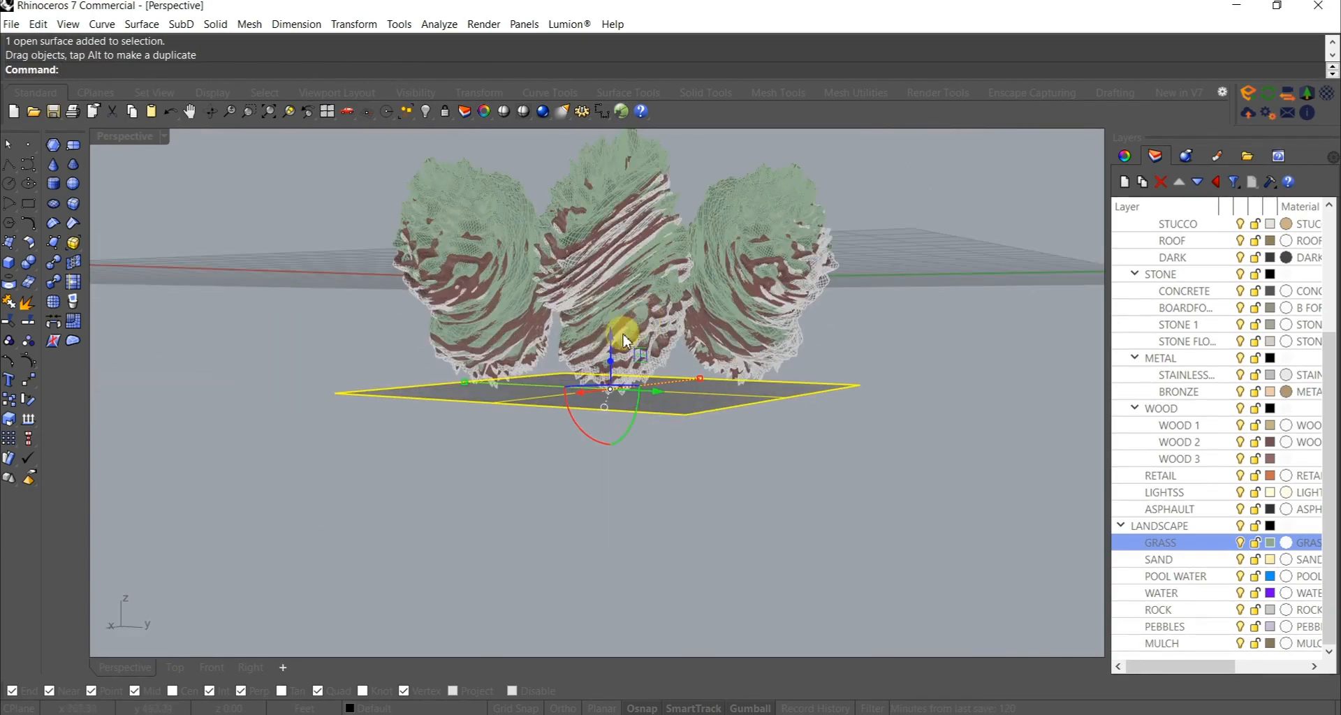
Step: Raise the bottom surface slightly along Z and scale it up uniformly into a large ground plane around the meshes
left_click_drag(610, 342, 610, 333)
right_click_drag(610, 333, 569, 454)
scroll(599, 383, "down", 5)
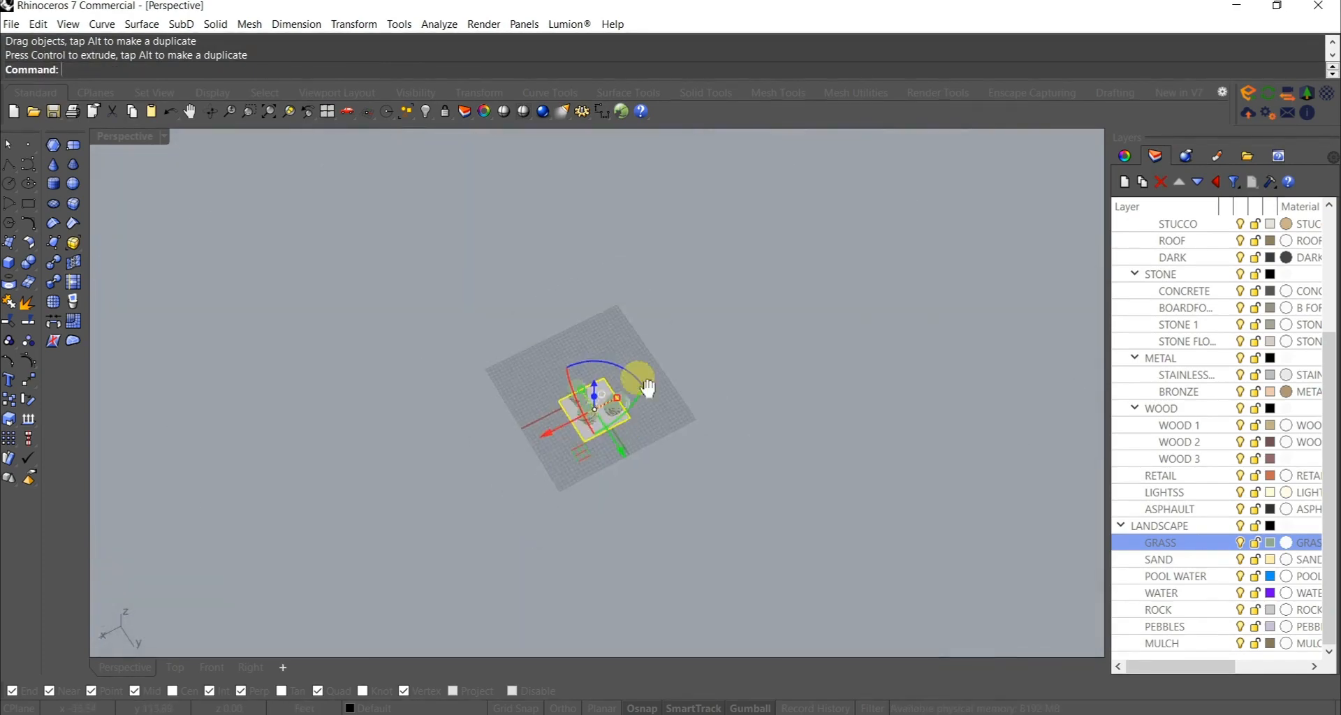
left_click_drag(628, 308, 1030, 234, "shift")
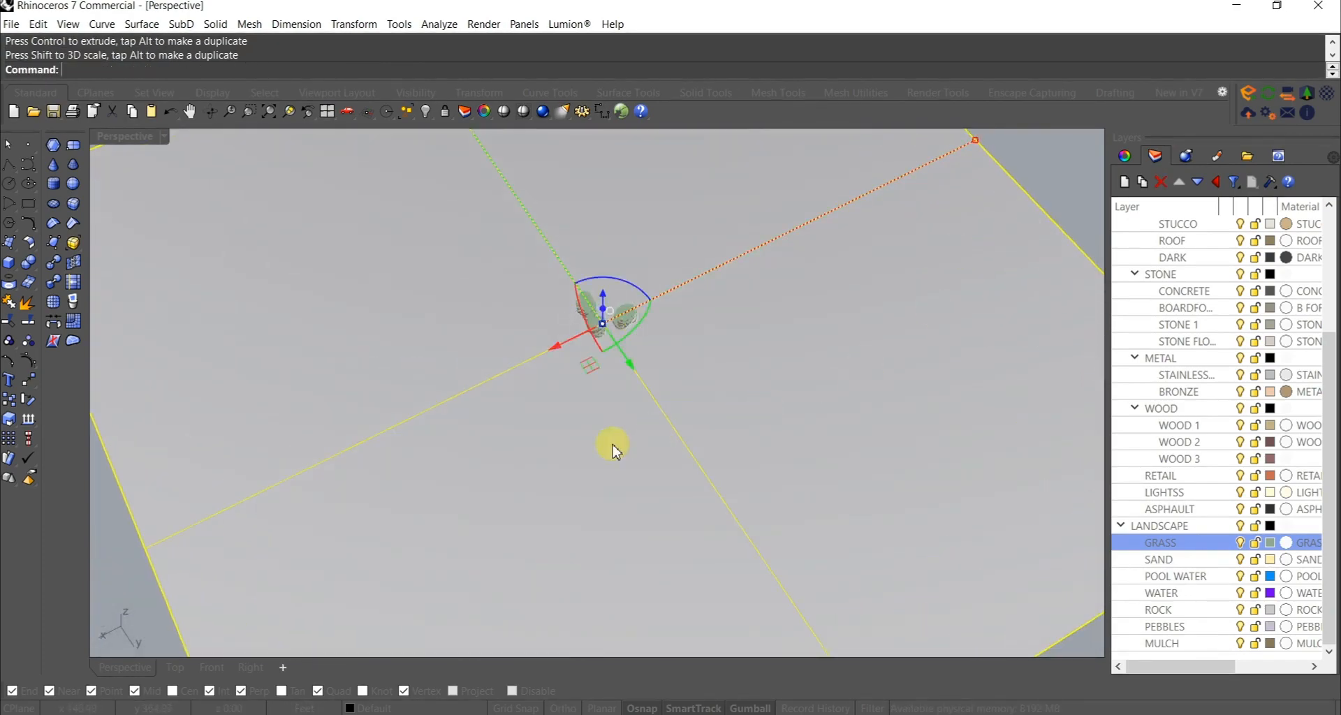
Step: Rebuild the ground surface with 125 by 125 points at degree 3 and enlarge it slightly
right_click_drag(610, 442, 669, 416)
type("Re")
key("Return")
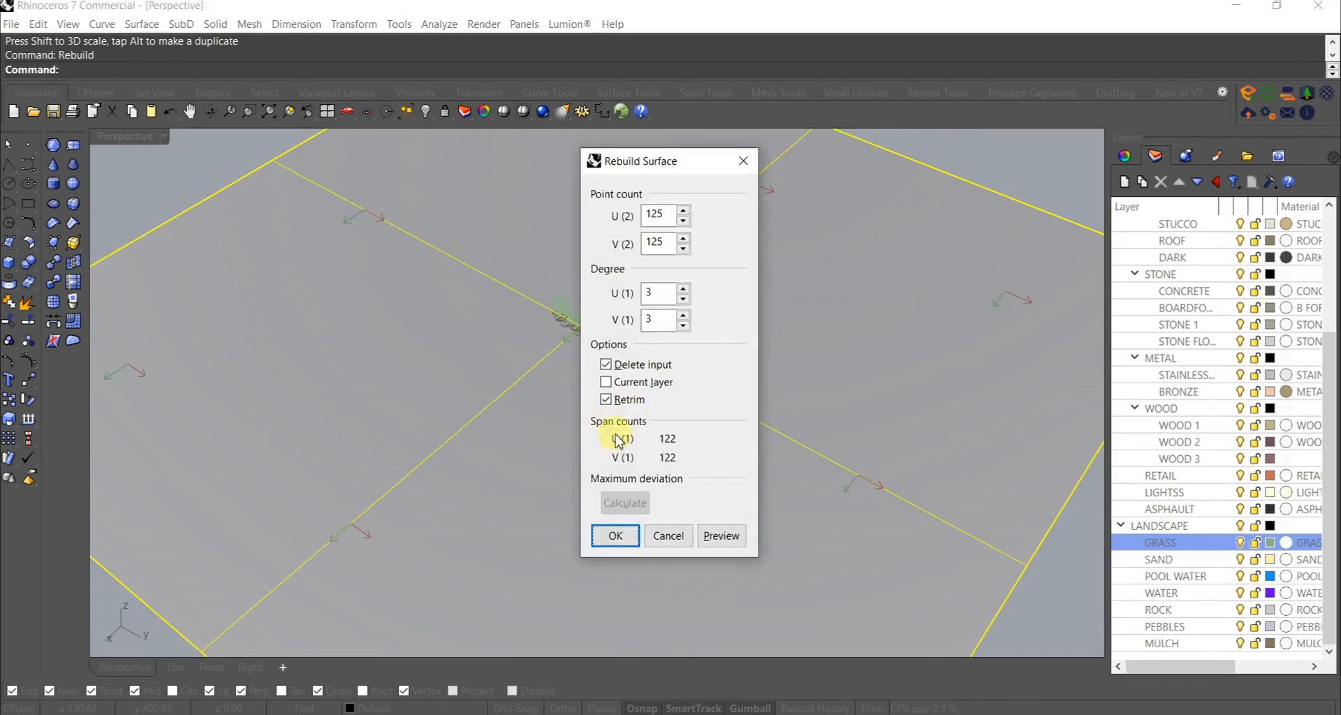
left_click(615, 536)
scroll(568, 443, "down", 4)
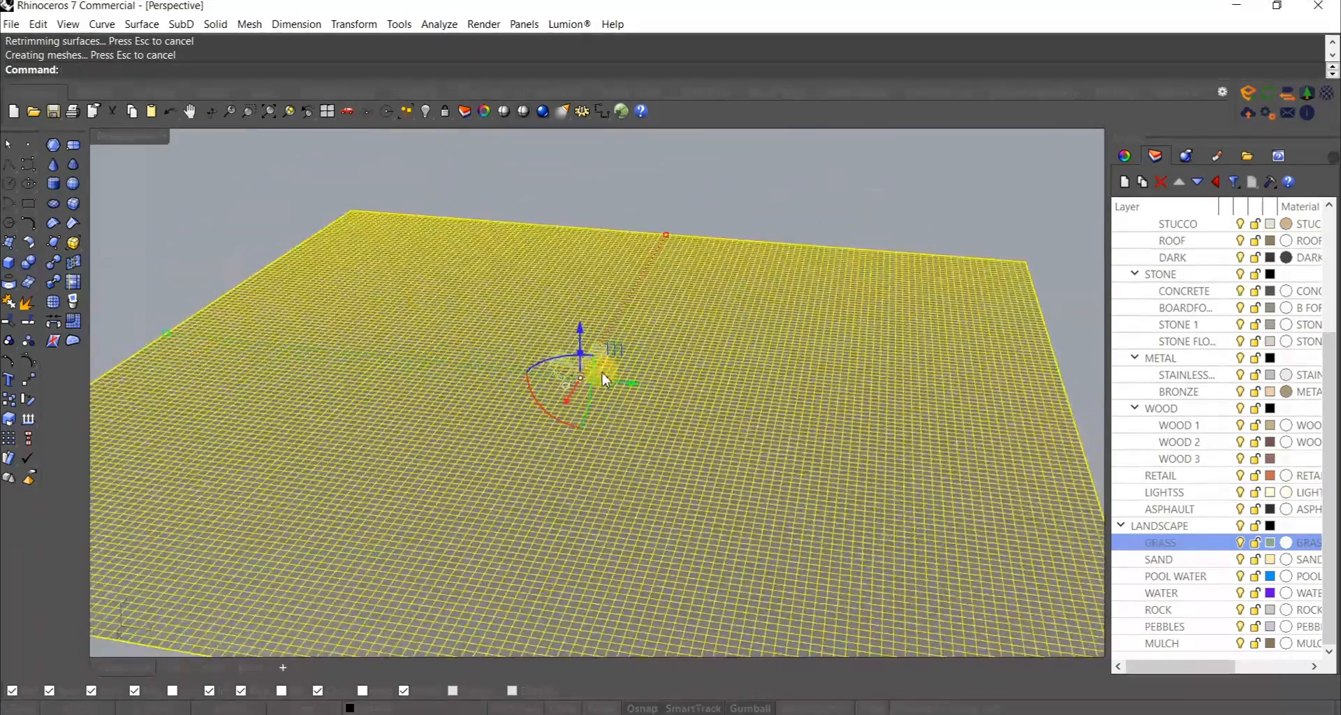
scroll(593, 398, "up", 3)
scroll(593, 418, "down", 5)
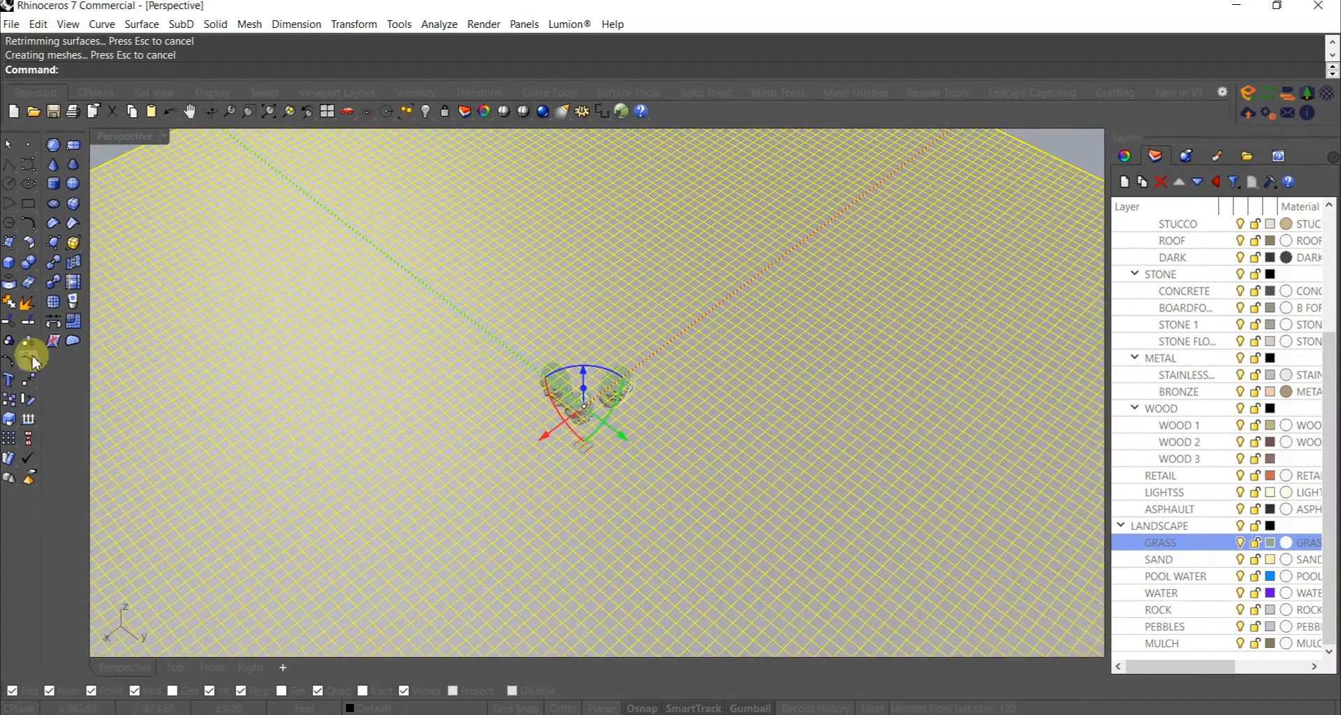
scroll(638, 344, "down", 4)
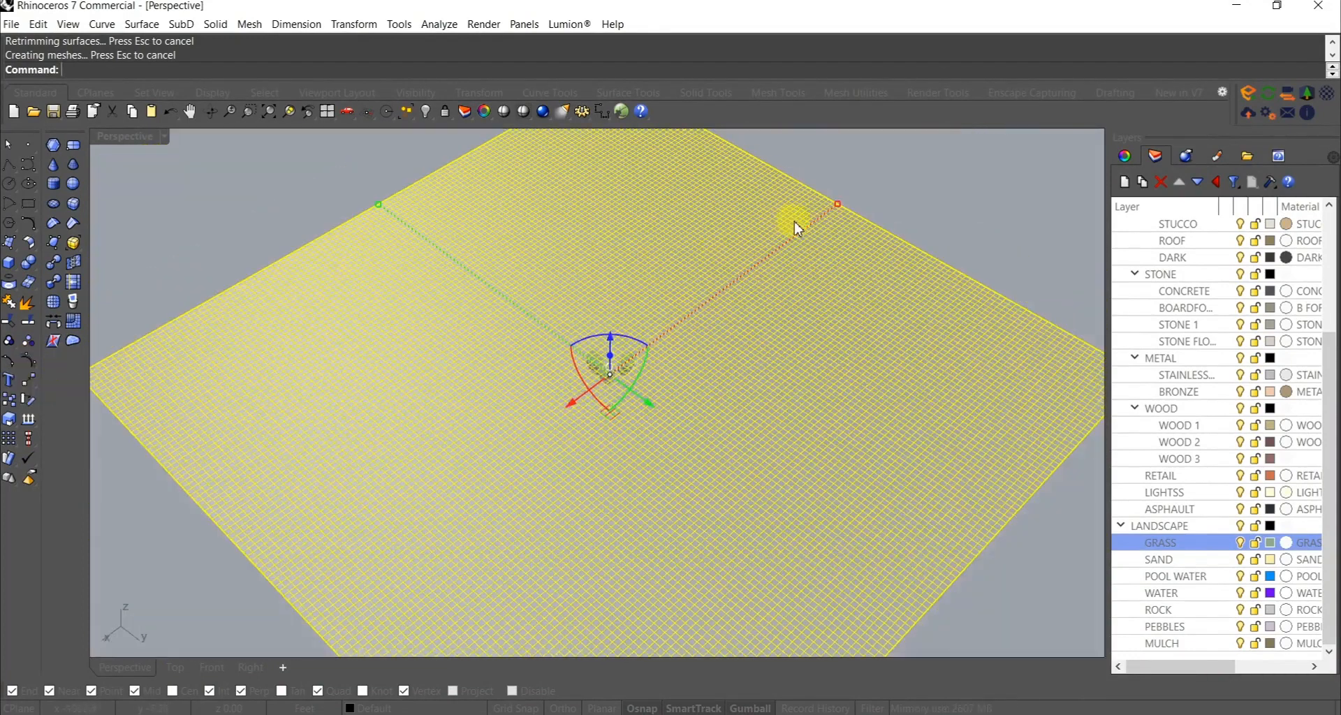
left_click_drag(841, 209, 864, 191)
Step: Paste a copy of the ground surface in place and scale it down uniformly to a small dense patch around the meshes
key("ctrl+c")
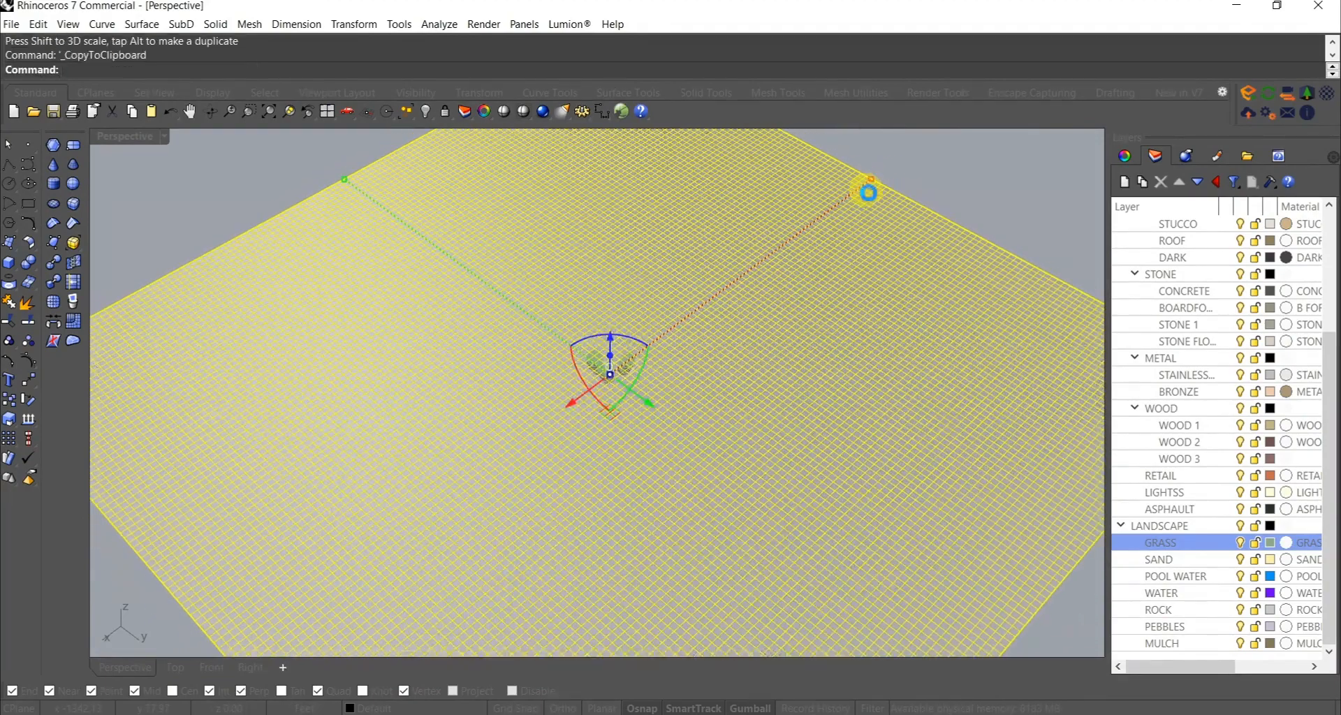
key("ctrl+v")
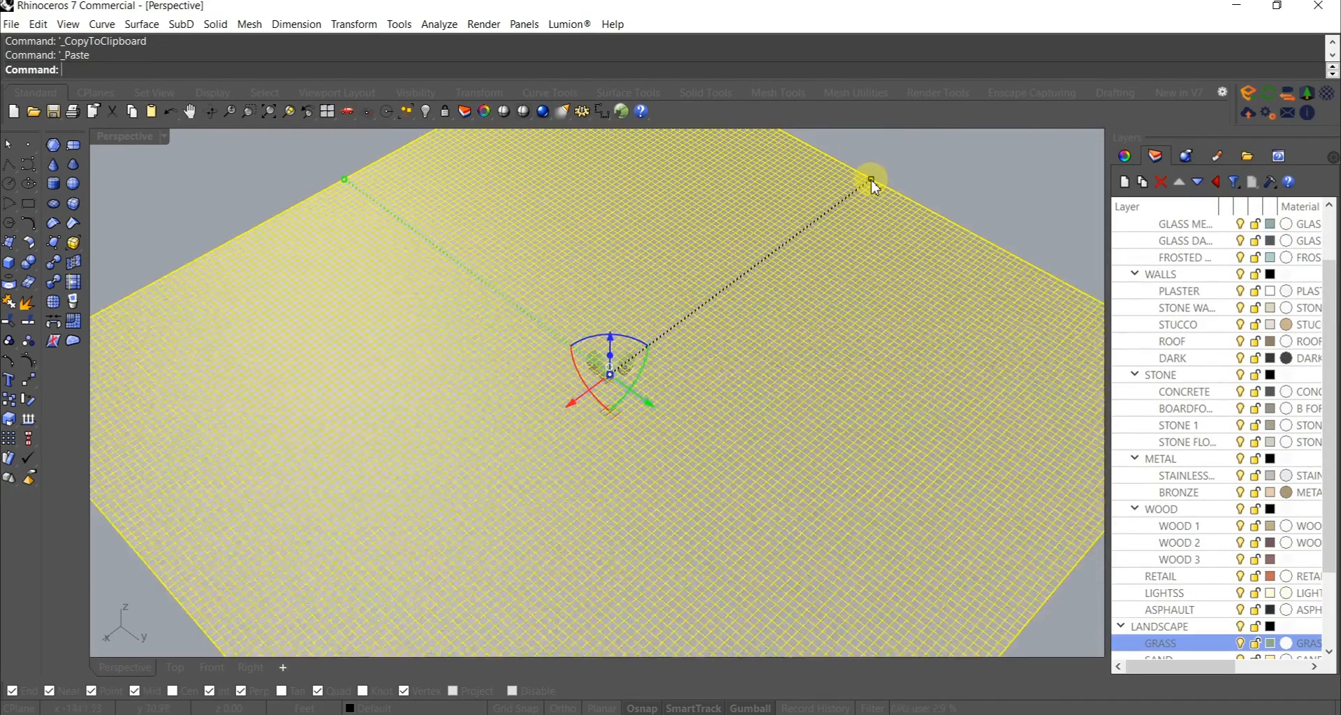
left_click_drag(871, 183, 650, 357)
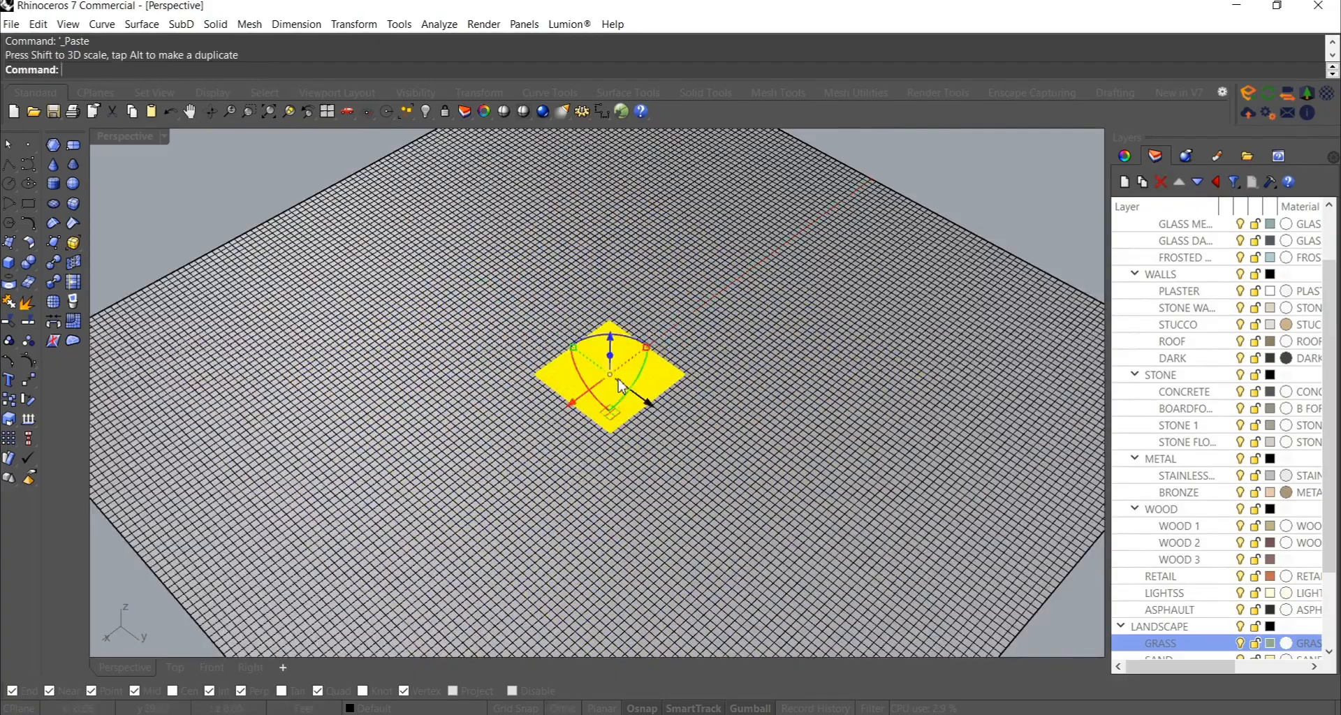
scroll(652, 343, "up", 8)
scroll(664, 318, "down", 10)
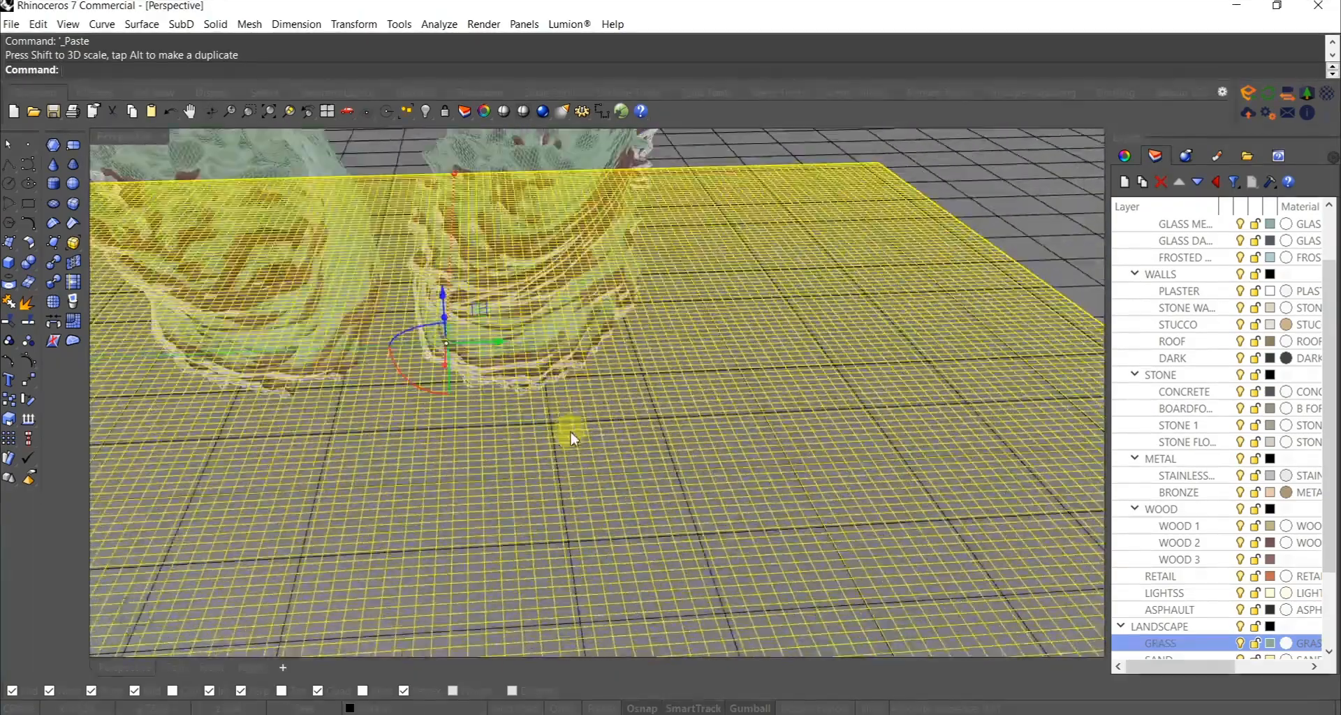
Step: Split the large ground surface with the small dense patch and delete the large surface's overlapping inner piece
type("split")
key("Return")
left_click(760, 337)
key("Return")
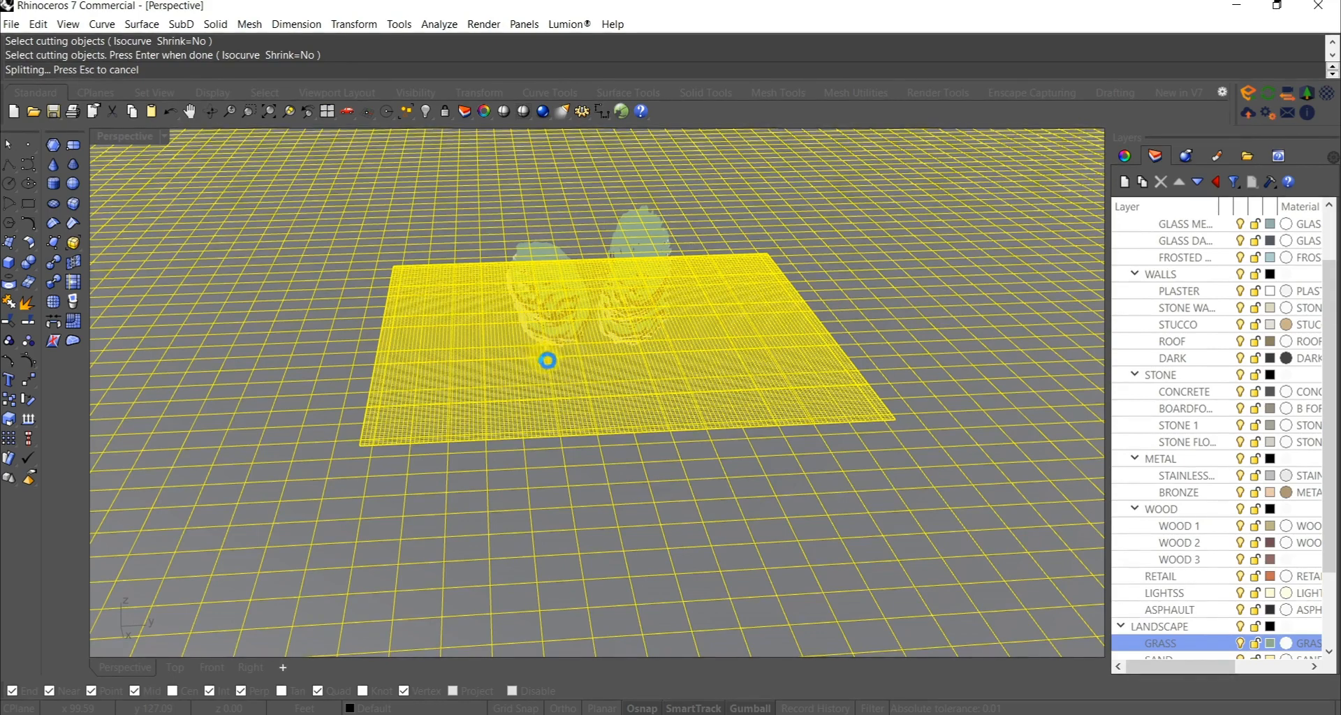
left_click(571, 356)
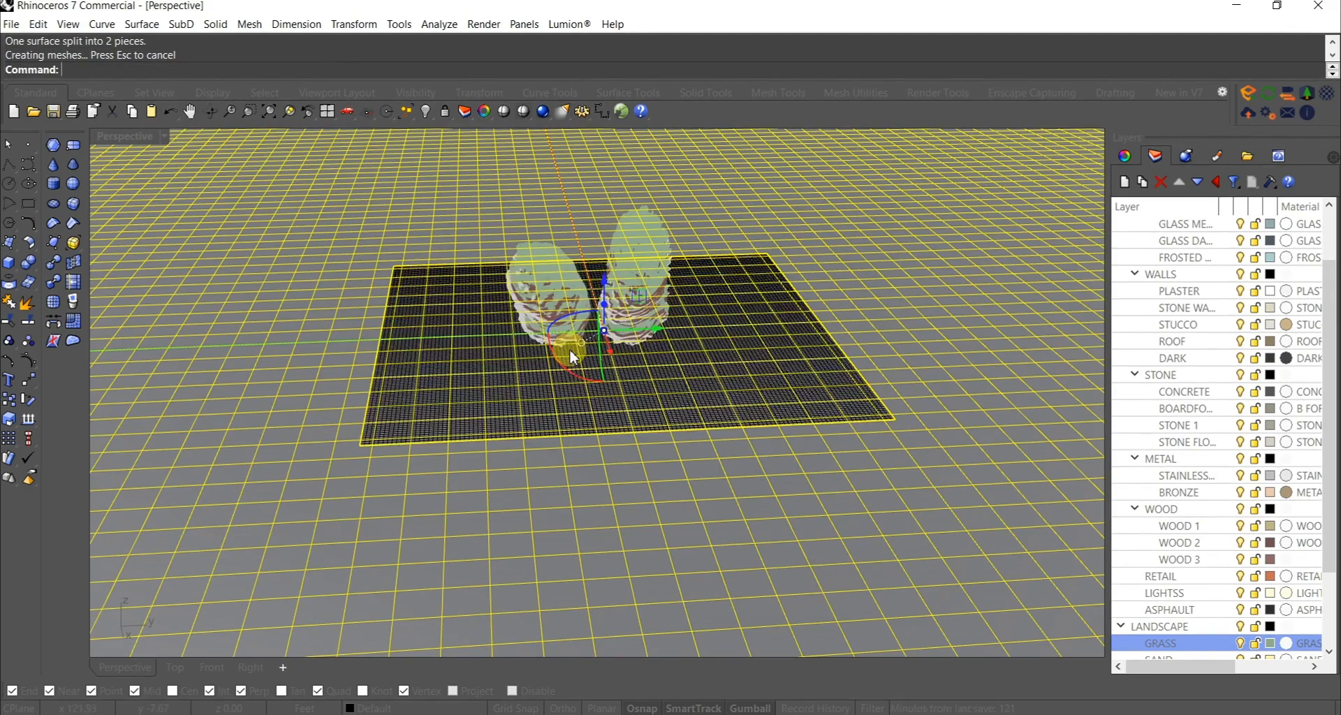
right_click_drag(1013, 329, 612, 382)
key("Delete")
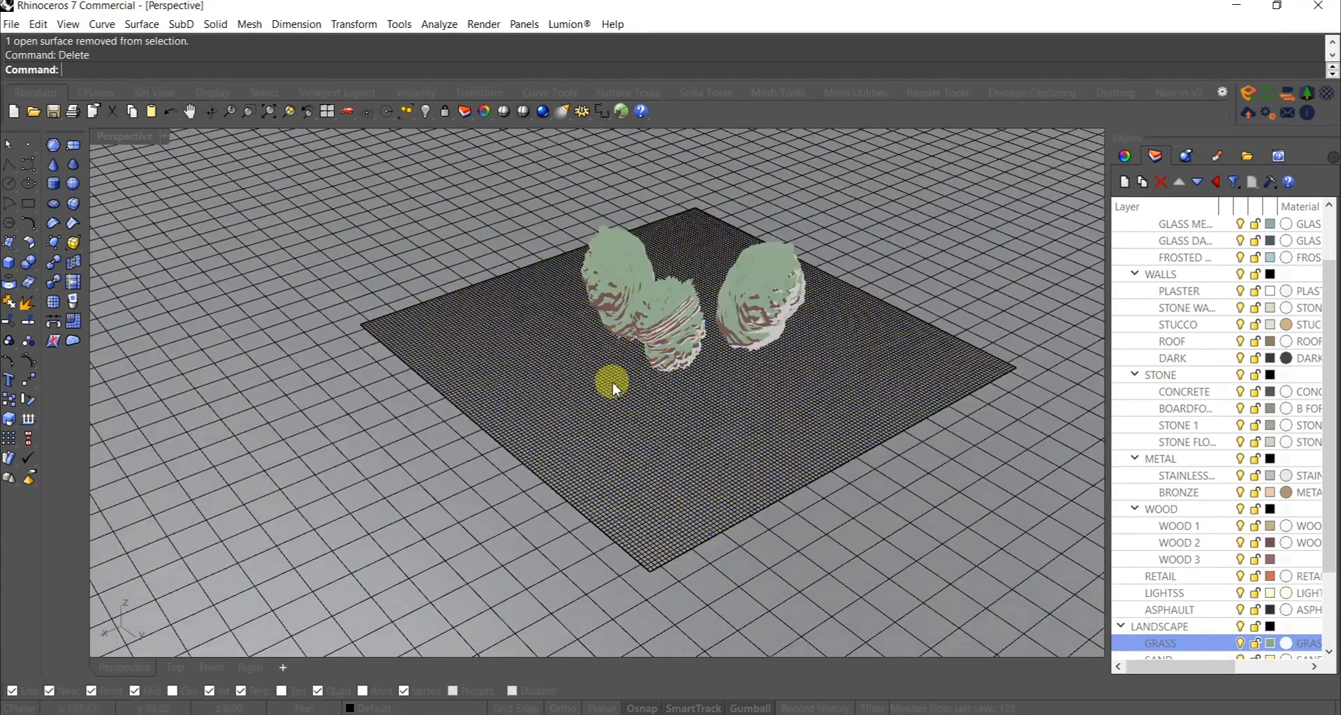
left_click(376, 352)
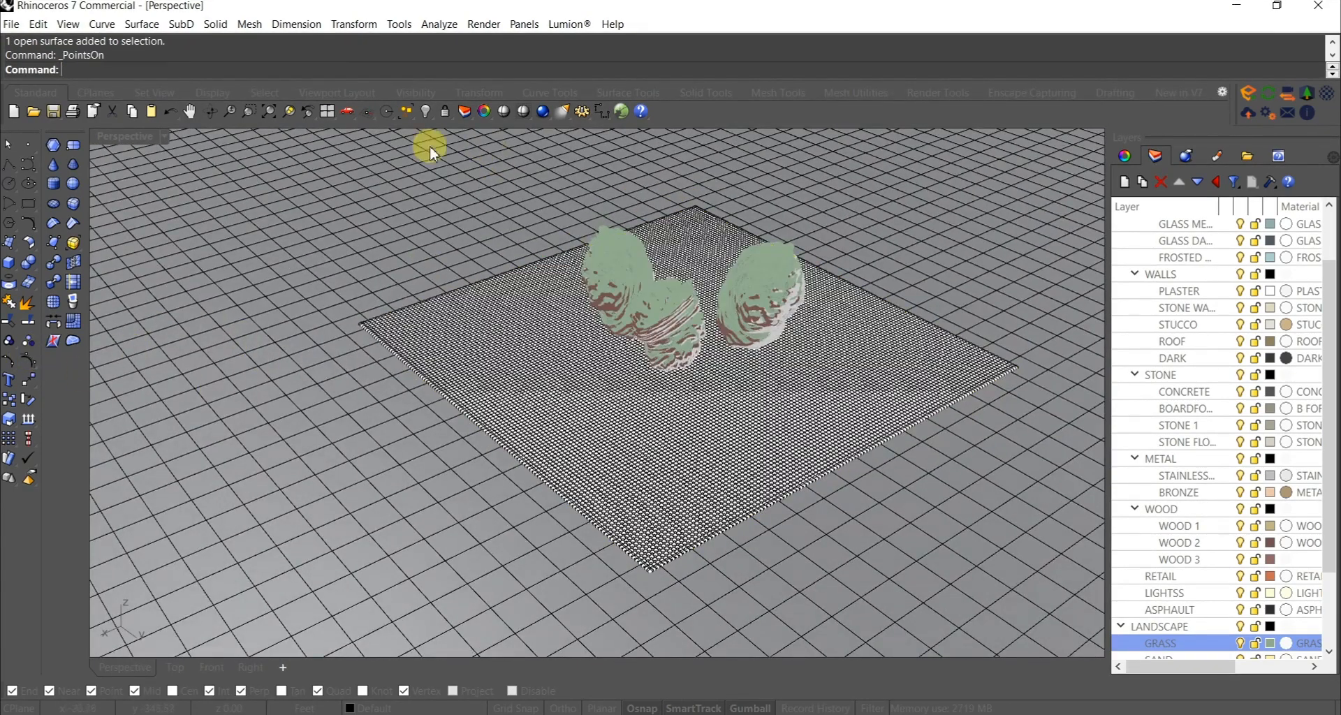
left_click(269, 95)
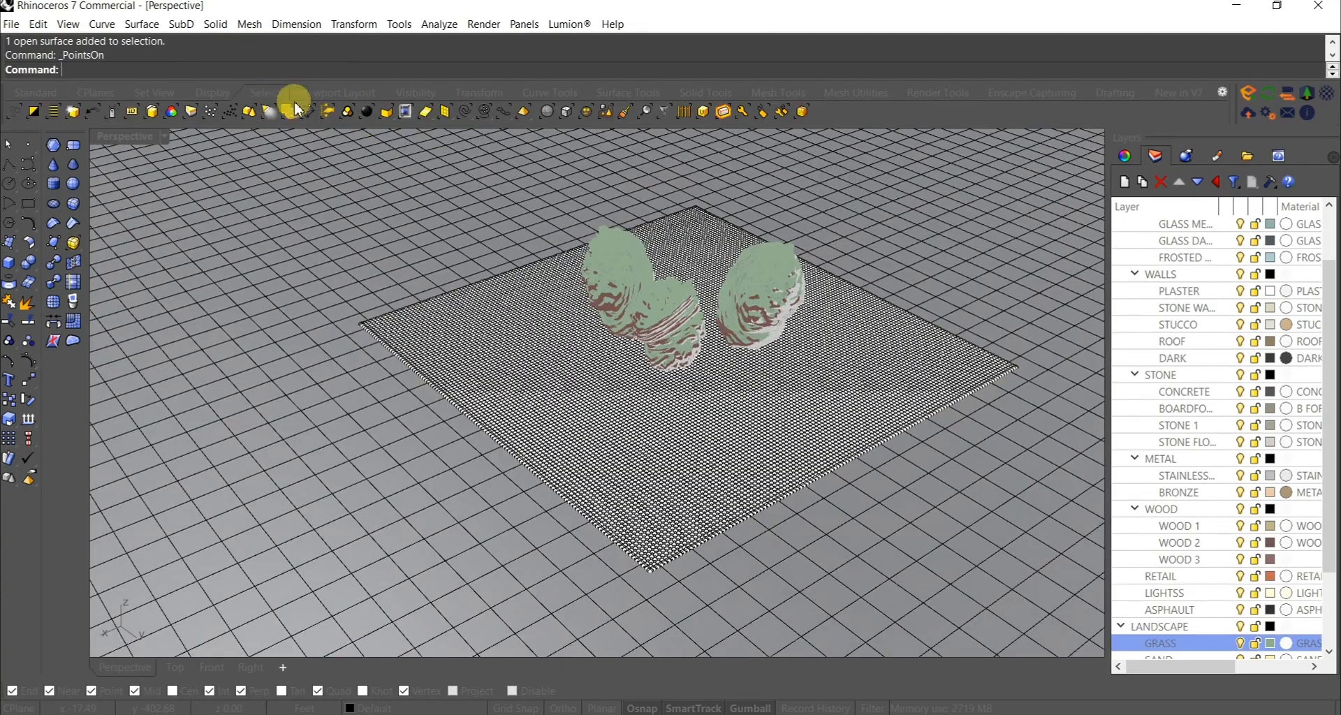
left_click(627, 113)
scroll(671, 396, "up", 10)
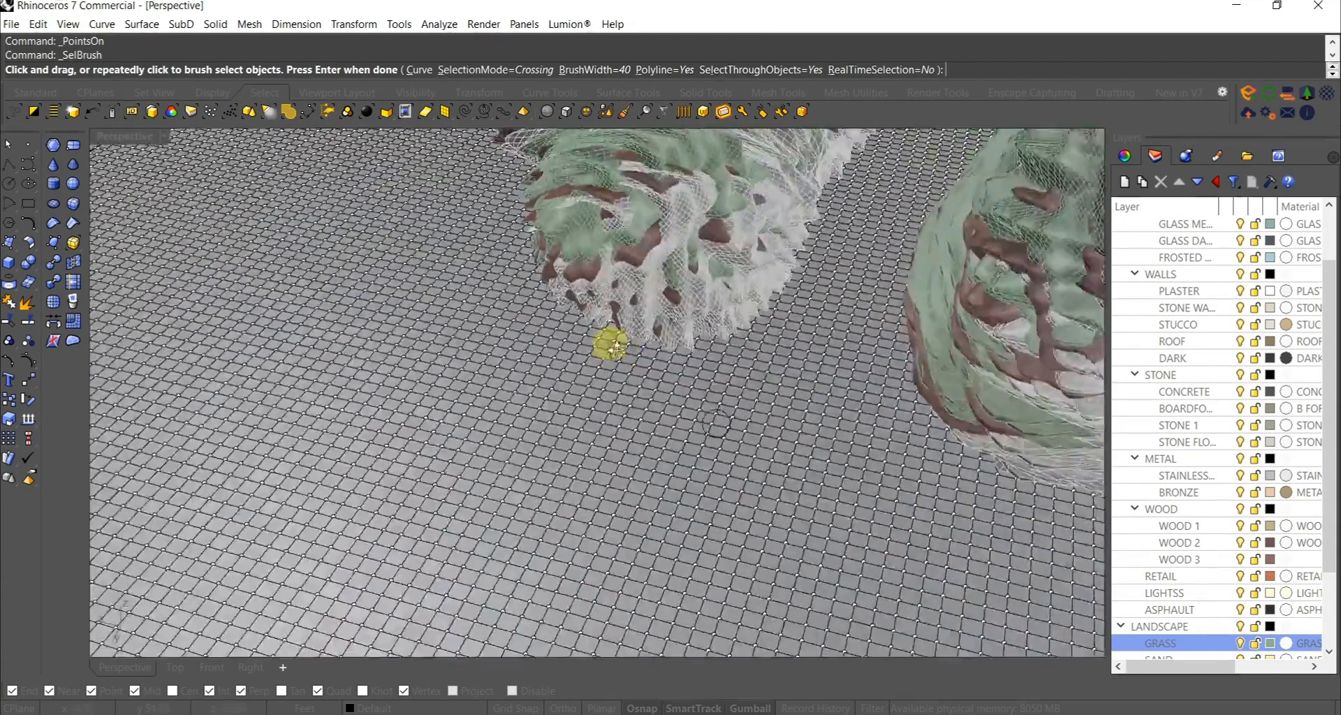
key("Return")
Step: Select the three layered meshes above the ground and lock them
scroll(756, 366, "down", 10)
right_click_drag(784, 308, 838, 291)
scroll(748, 385, "up", 8)
mouse_move(748, 384)
left_mouse_down()
mouse_move(808, 260)
mouse_move(500, 308)
left_mouse_up()
key("Return")
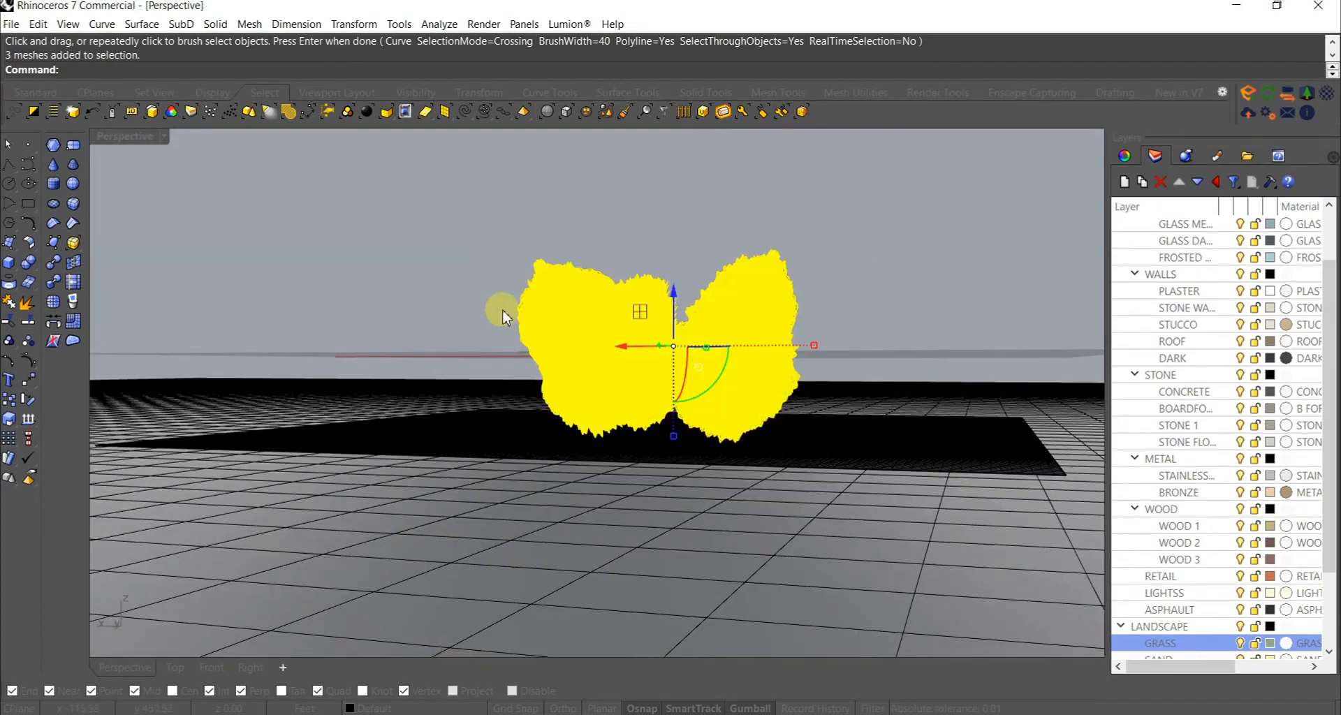
right_click_drag(500, 308, 548, 363)
key("ctrl+l")
scroll(605, 384, "up", 5)
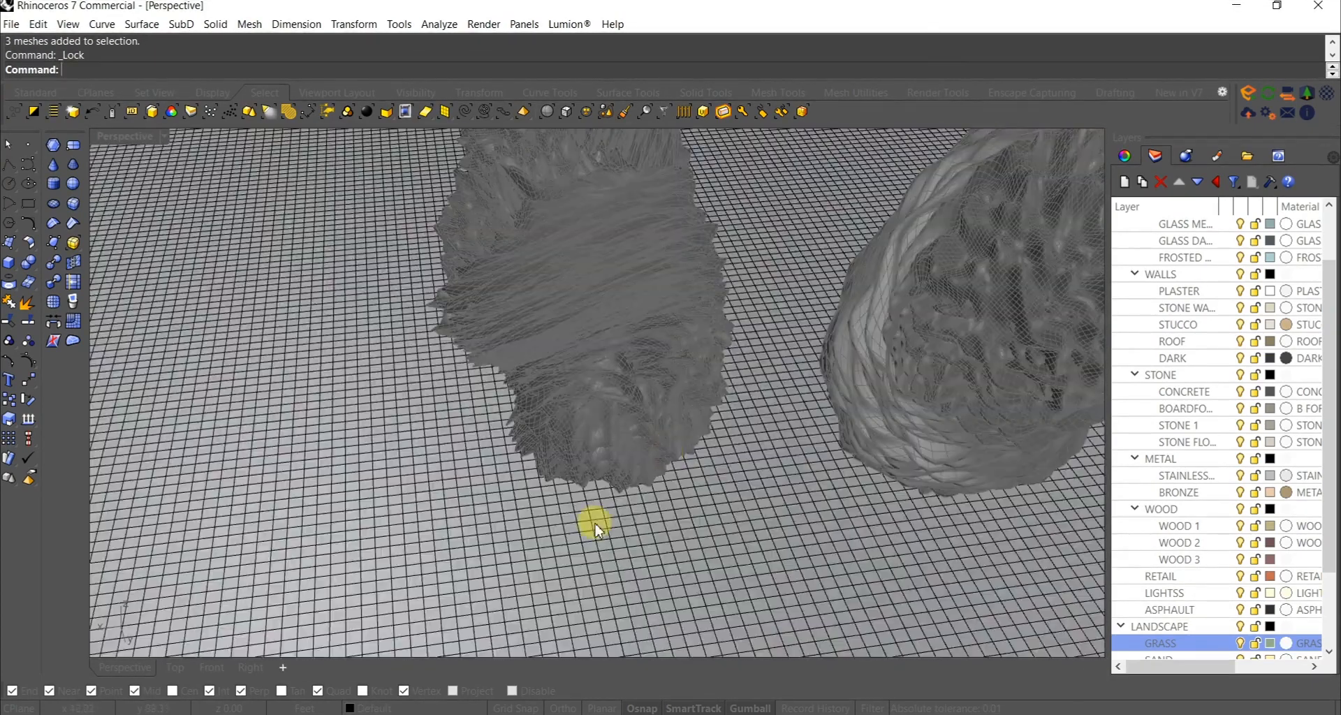
Step: Turn on the dense patch's control points and brush-select those beneath and around the meshes with a brush width of 178
left_click(592, 523)
key("Escape")
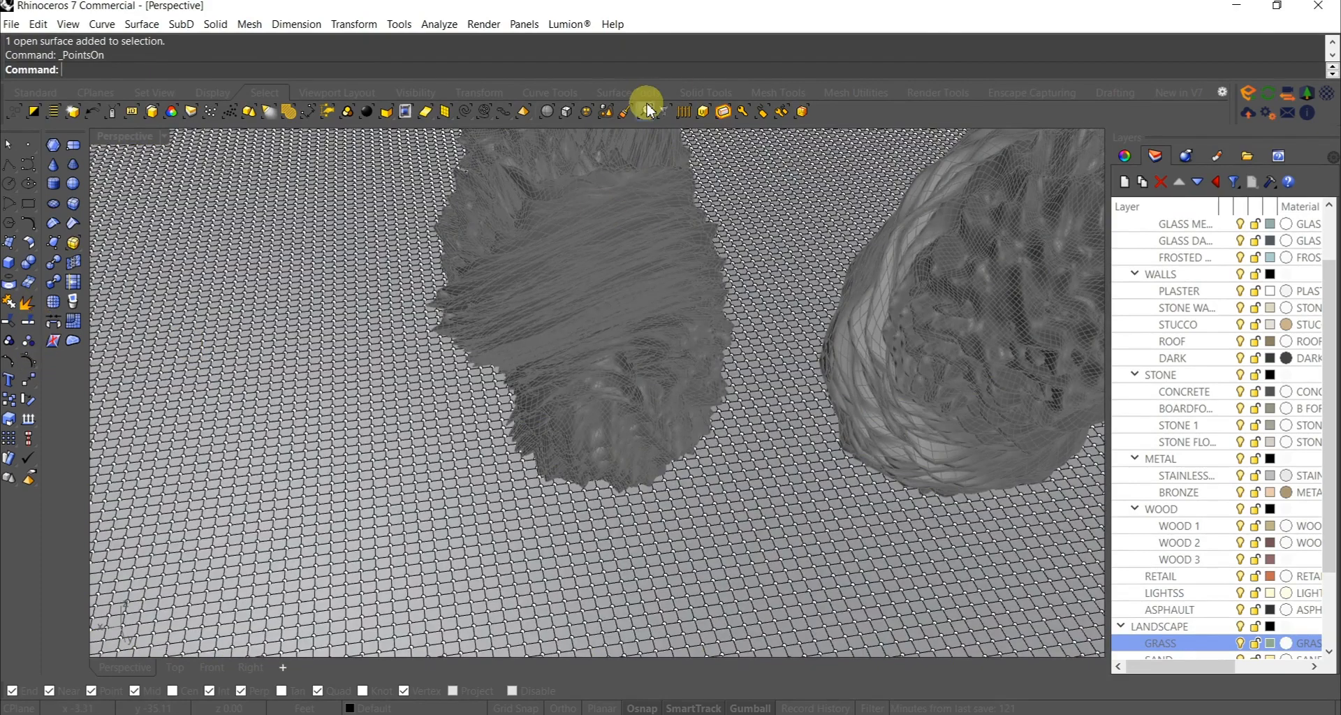
left_click(627, 114)
right_click_drag(643, 421, 733, 427)
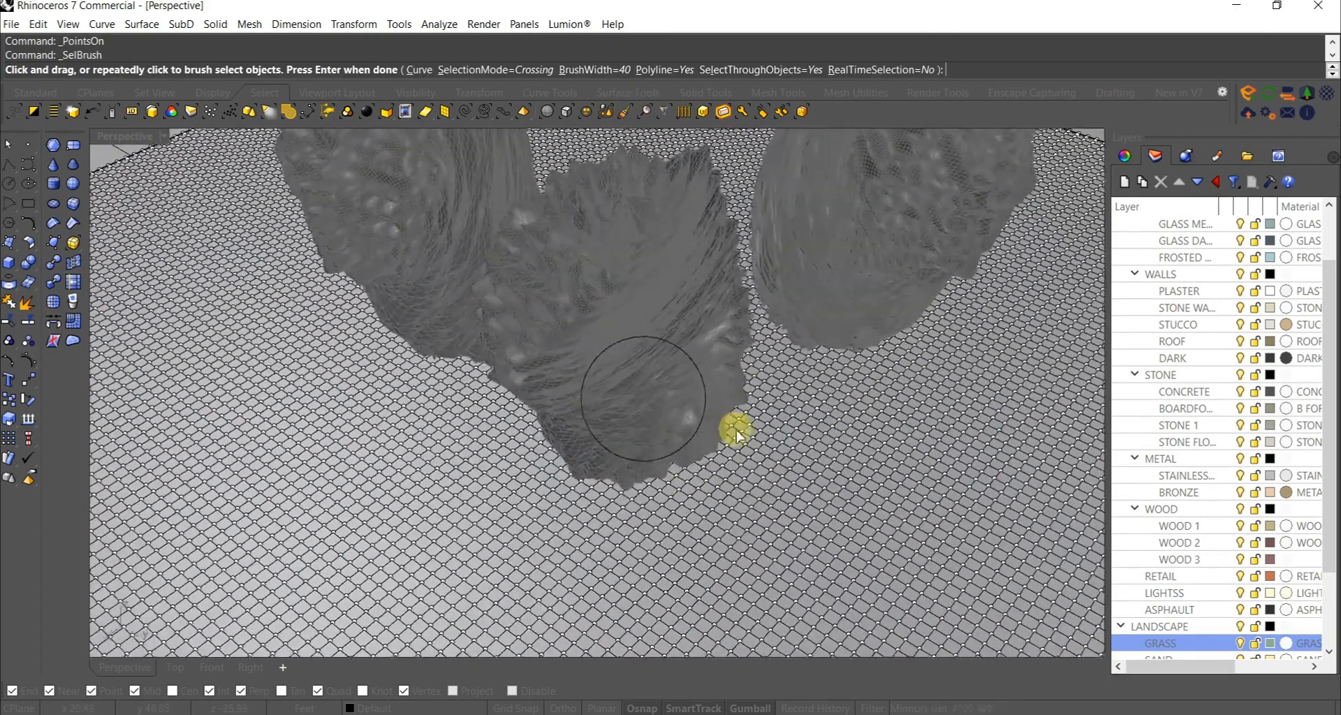
mouse_move(614, 455)
left_mouse_down()
mouse_move(606, 436)
mouse_move(638, 473)
left_mouse_up()
key("Return")
mouse_move(589, 434)
right_mouse_down()
mouse_move(733, 427)
mouse_move(481, 421)
right_mouse_up()
key("Return")
mouse_move(426, 429)
left_mouse_down()
mouse_move(410, 434)
mouse_move(496, 392)
mouse_move(533, 401)
left_mouse_up()
key("Return")
mouse_move(533, 401)
right_mouse_down()
mouse_move(641, 396)
mouse_move(710, 428)
right_mouse_up()
key("Return")
left_click_drag(709, 428, 555, 407)
key("Return")
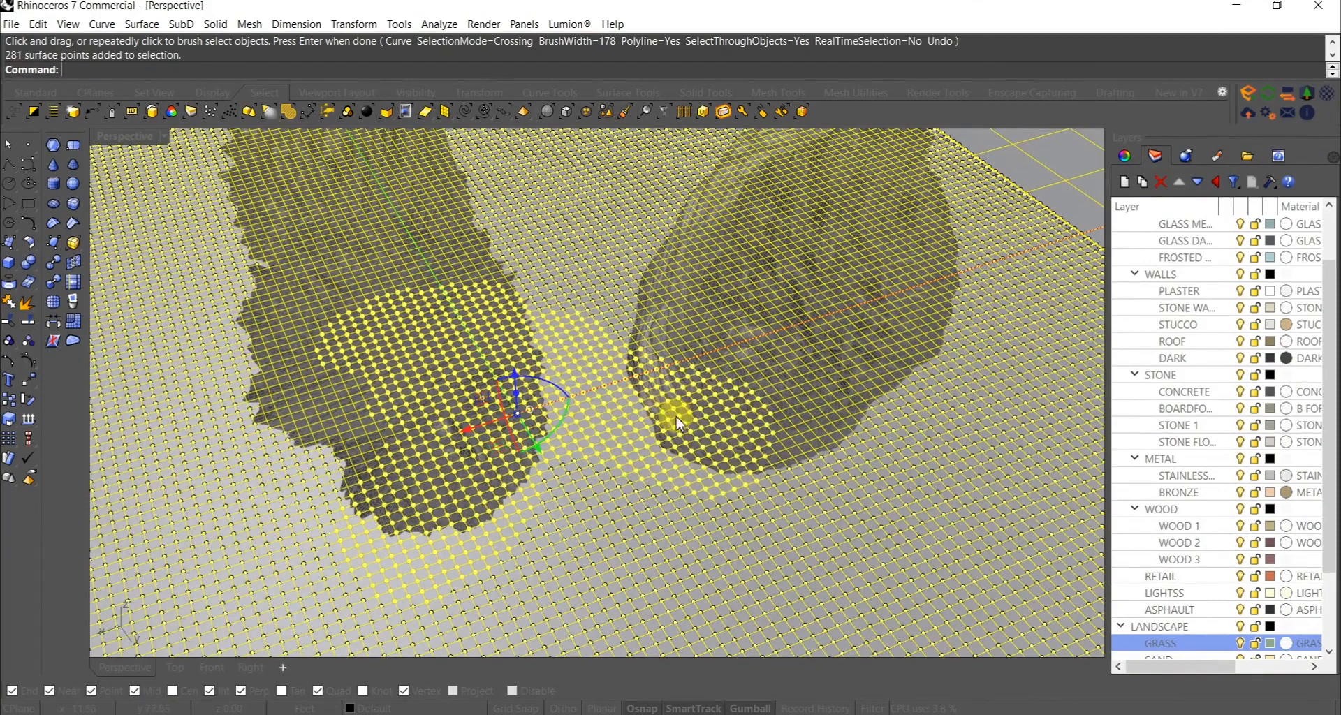
Step: Deselect the ground surface and lower the brushed control points along Z to form a depression under the meshes
right_click_drag(673, 410, 643, 488)
right_click_drag(555, 551, 320, 405)
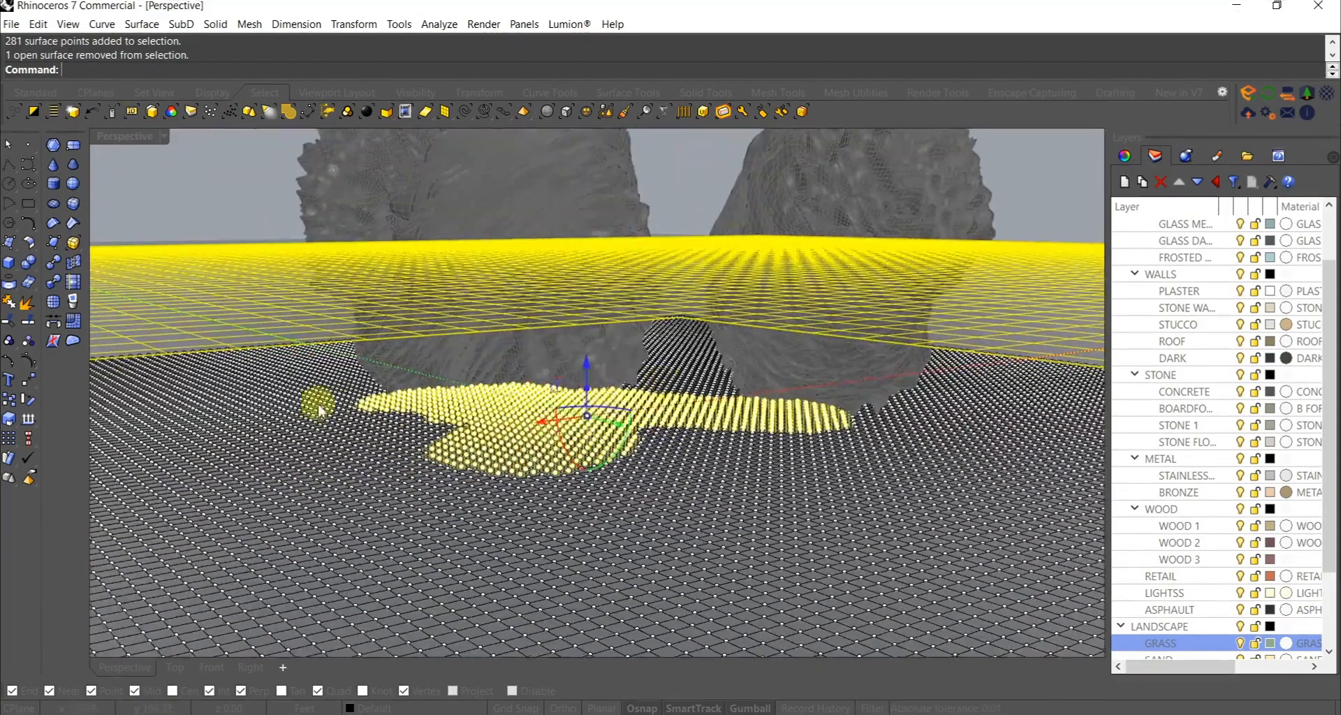
right_click_drag(201, 299, 597, 445)
left_click_drag(588, 375, 593, 412)
right_click_drag(594, 371, 475, 517)
Step: Apply Smooth to the dense ground patch to soften the edges of the depression
left_click(420, 567)
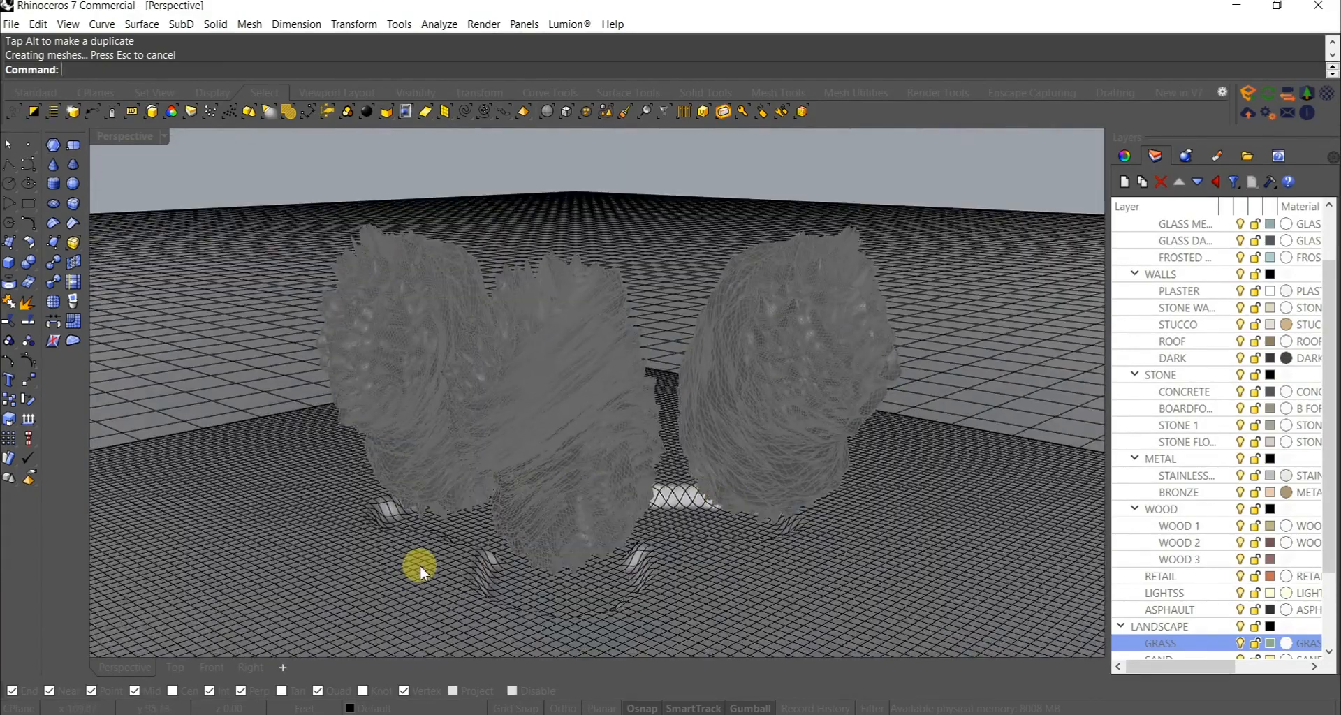
scroll(476, 520, "down", 4)
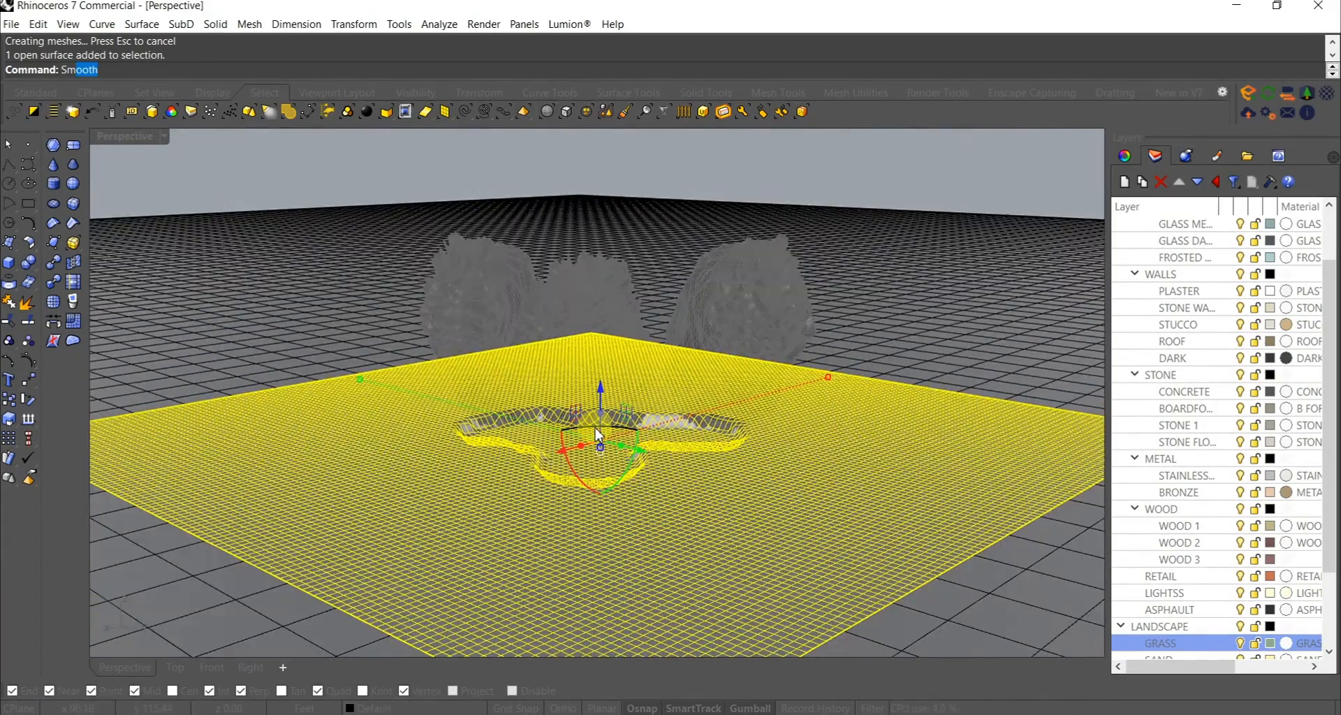
key("Return")
key("Return")
key("Escape")
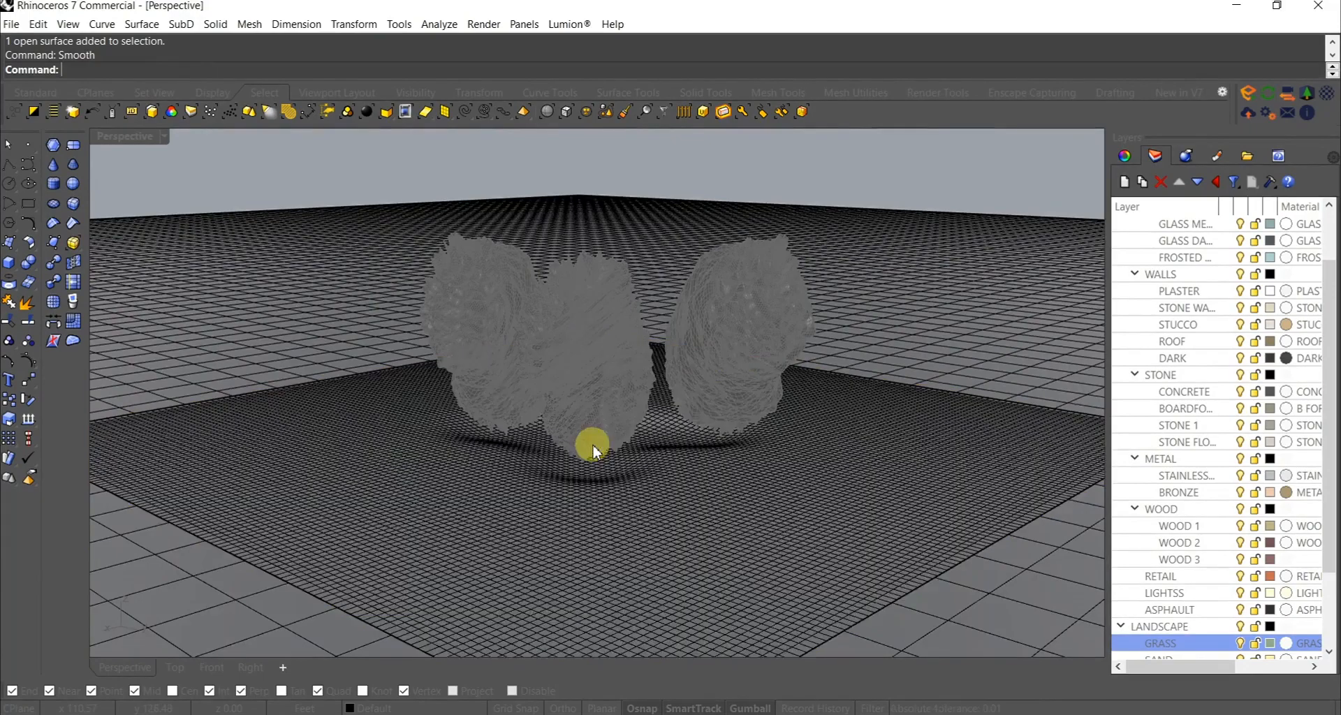
Step: Examine the smoothed depression beneath the three meshes from a low angle, then return to the overview of the ground
scroll(595, 446, "up", 5)
right_click_drag(596, 455, 599, 426)
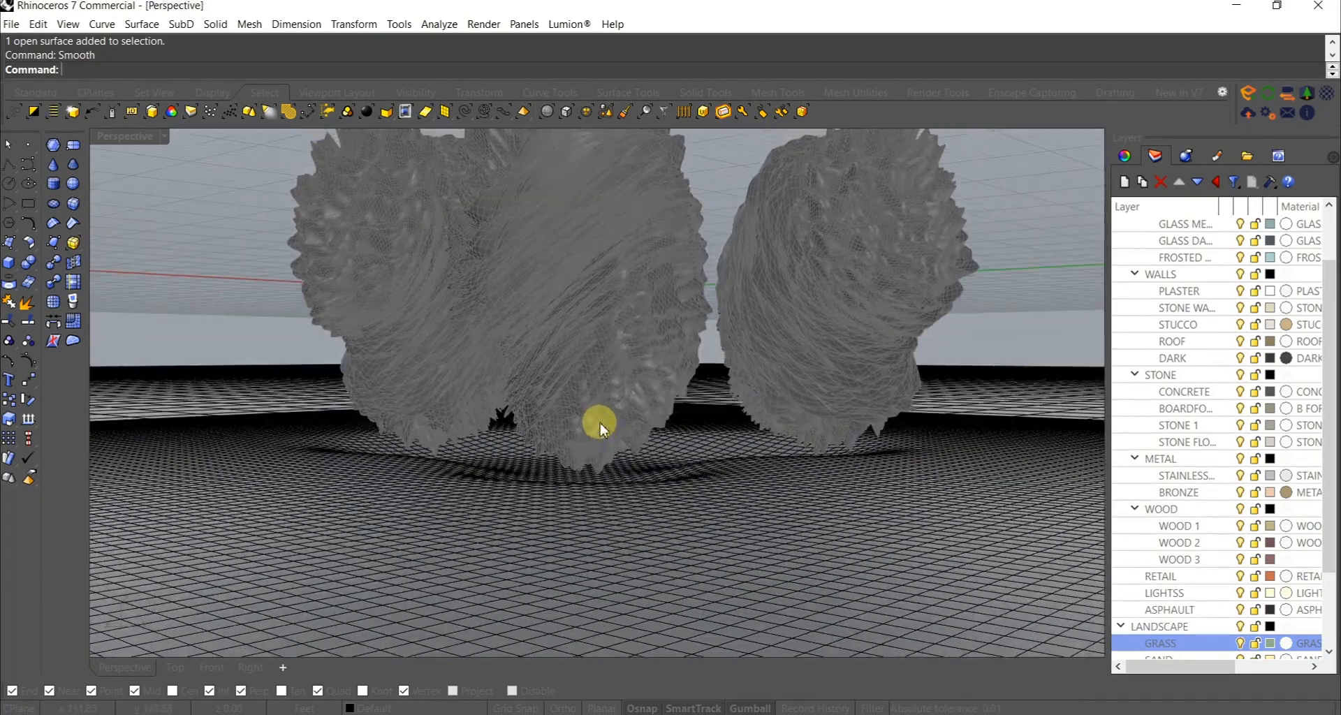
right_click_drag(627, 341, 693, 318)
key("Home")
key("Home")
key("Home")
key("Home")
key("Home")
Step: Turn on the large ground surface's control points and brush-select an irregular band around the dense patch with a brush width of 178
left_click(569, 312)
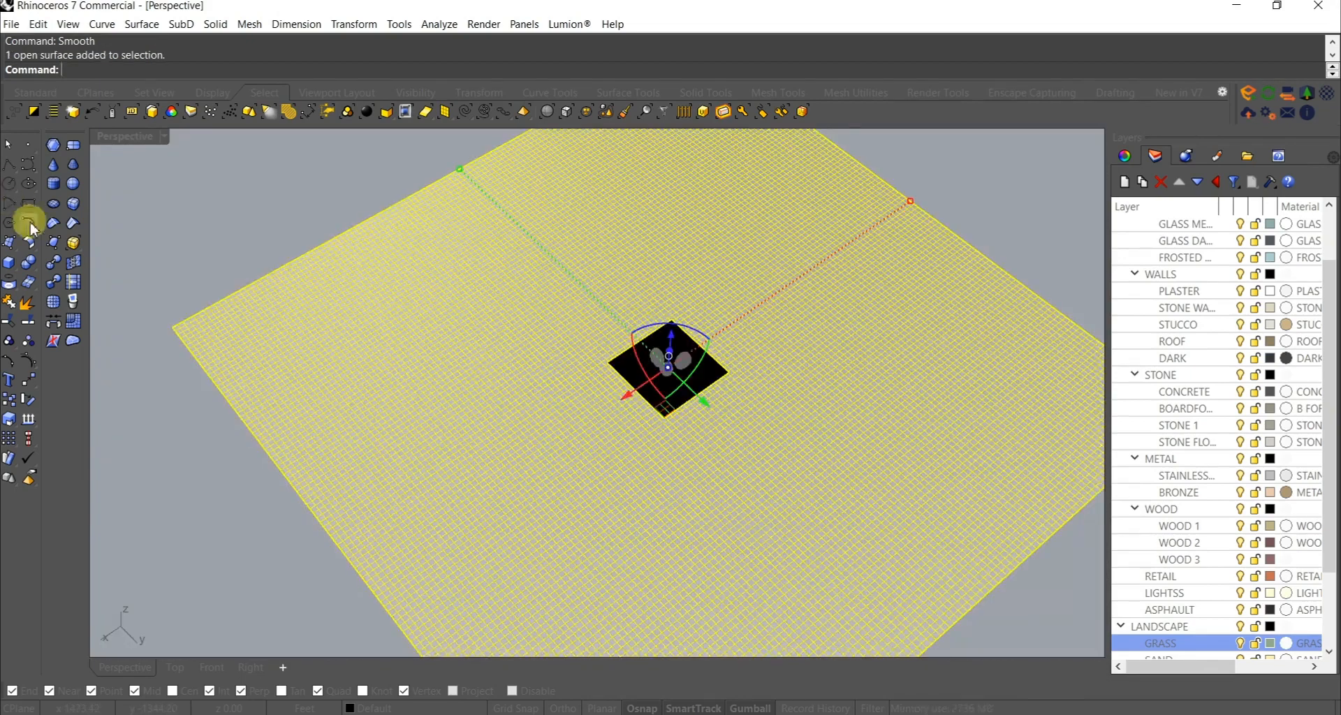
left_click(29, 360)
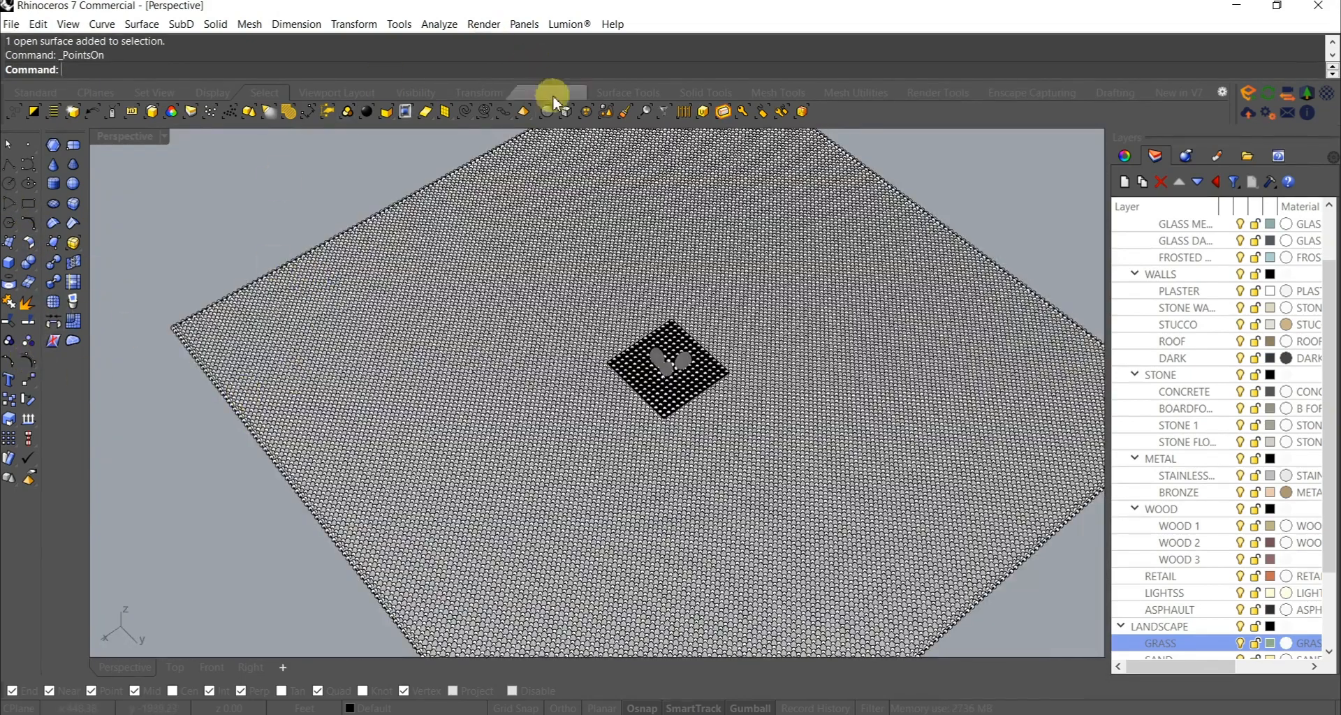
left_click(626, 111)
mouse_move(591, 280)
right_mouse_down()
mouse_move(583, 371)
mouse_move(528, 377)
right_mouse_up()
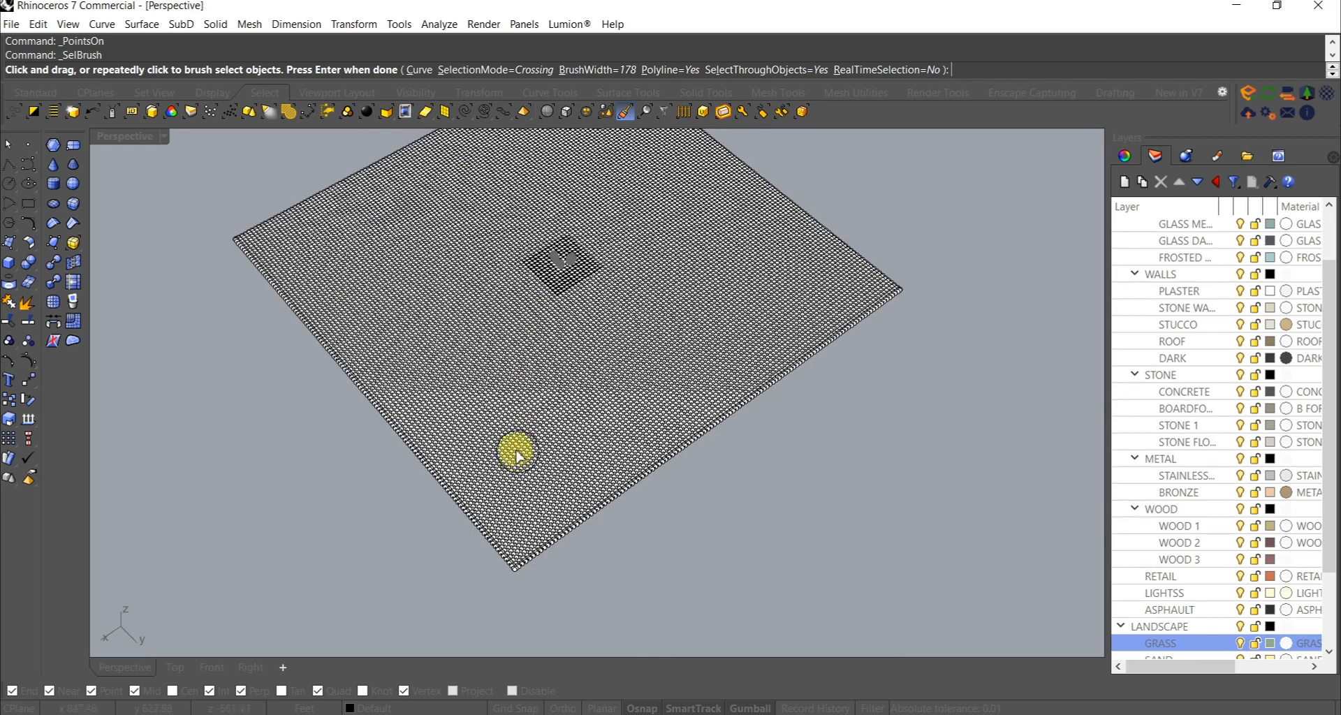
left_click_drag(612, 458, 779, 313)
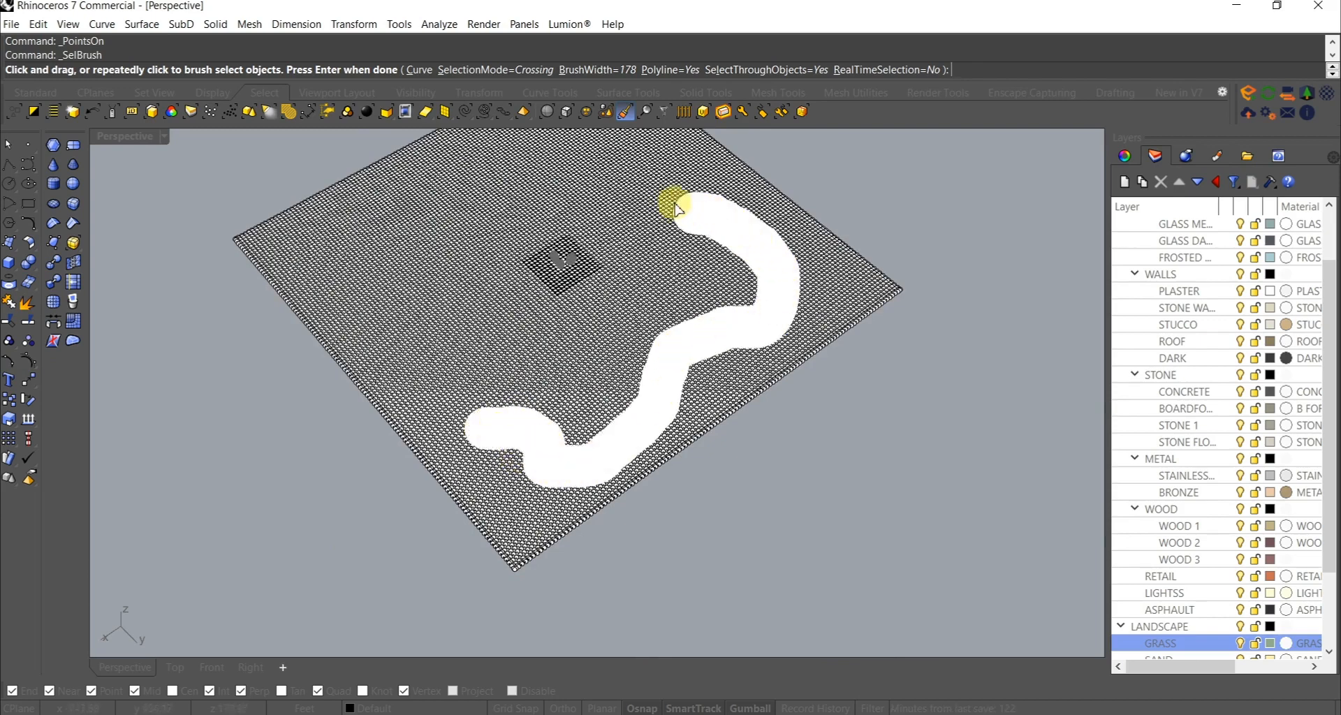
left_click_drag(591, 144, 412, 179)
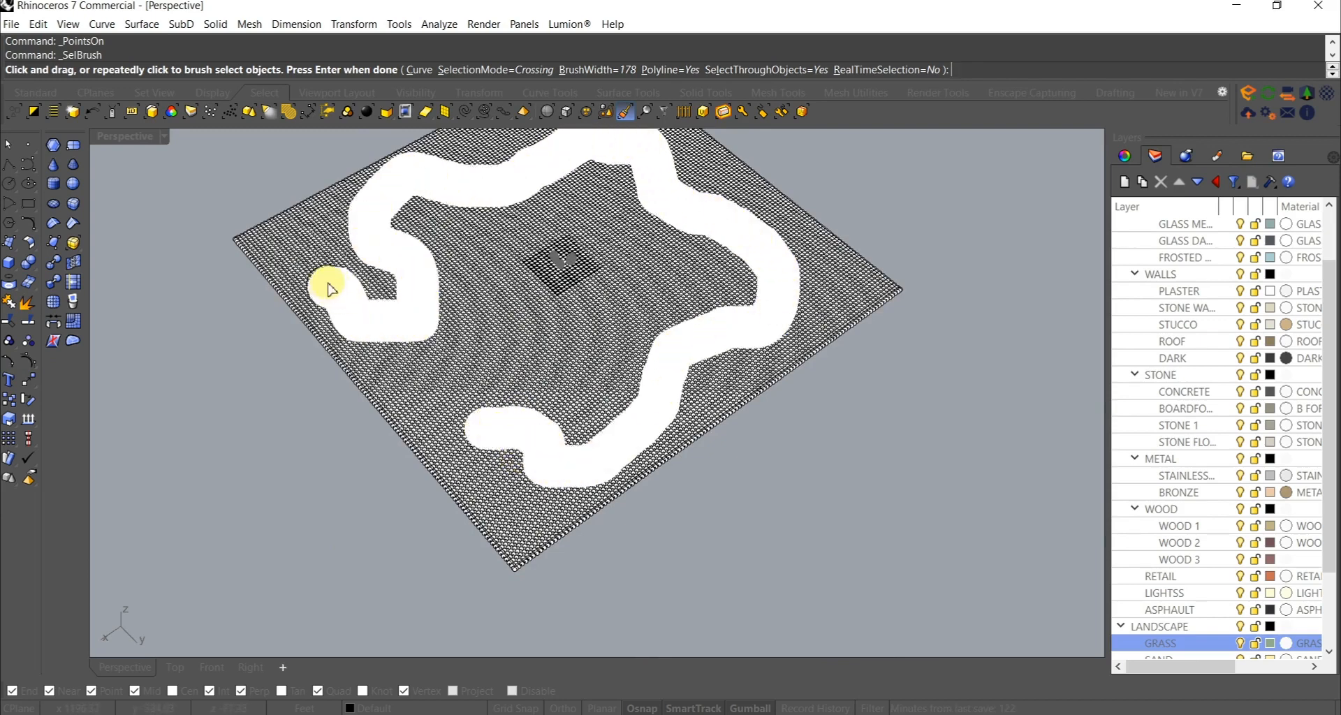
left_click_drag(496, 414, 515, 419)
key("Return")
Step: Raise the brushed band of control points along Z to form ridges, and turn the control points off
mouse_move(584, 365)
right_mouse_down()
mouse_move(611, 392)
mouse_move(554, 317)
right_mouse_up()
left_click_drag(545, 343, 632, 360)
right_click_drag(634, 359, 659, 502)
key("Escape")
key("Escape")
Step: Apply Smooth to the large ground surface to soften the ridges into rolling hills
left_click(664, 503)
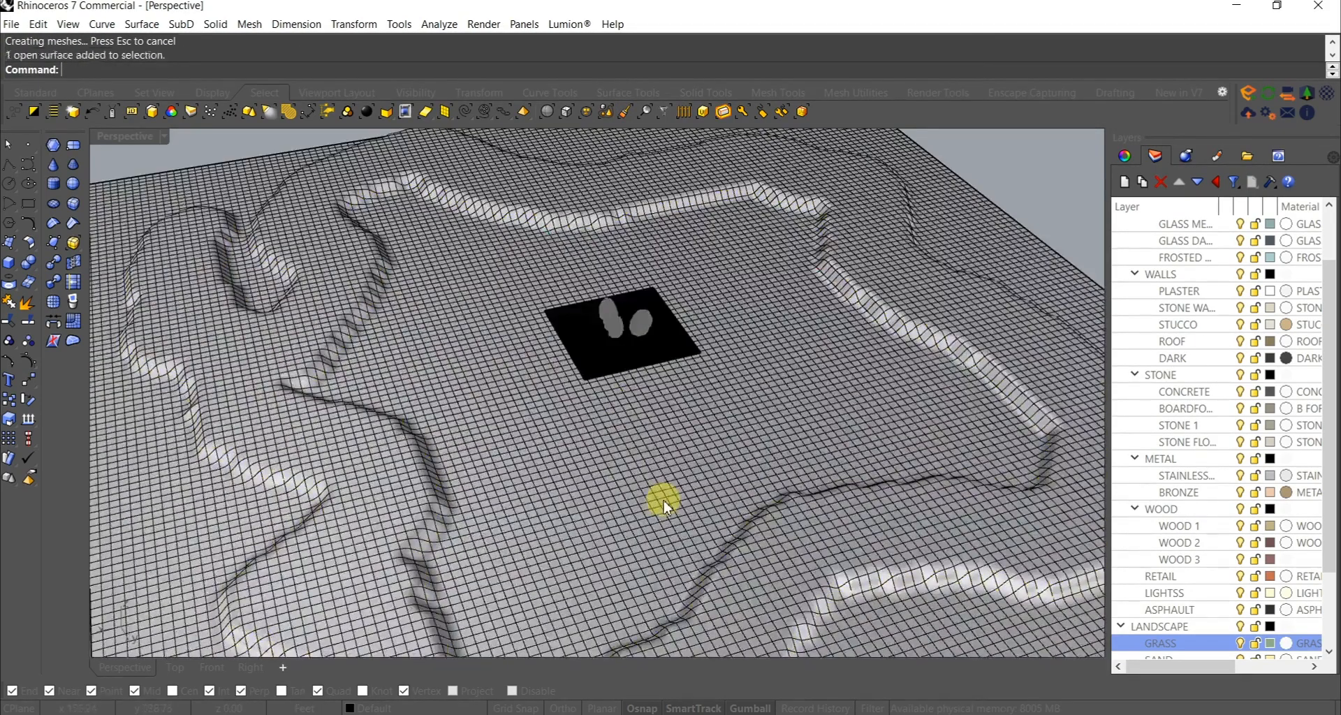
key("Return")
key("Return")
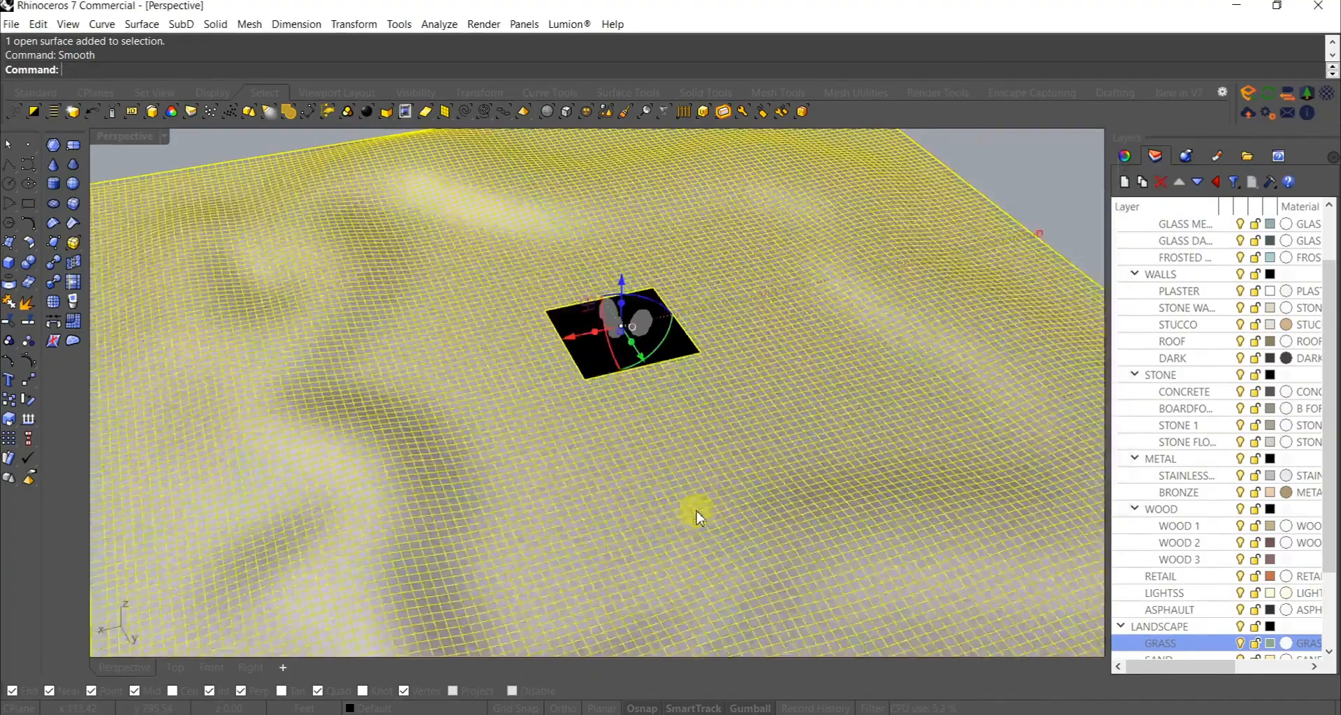
key("Escape")
Step: Select the dense patch and the large ground surface and assign both to the SAND layer
right_click_drag(614, 474, 713, 467)
scroll(572, 371, "up", 8)
left_click(481, 328)
left_click(824, 360, "shift")
scroll(824, 360, "down", 8)
right_click_drag(840, 410, 688, 353, "shift")
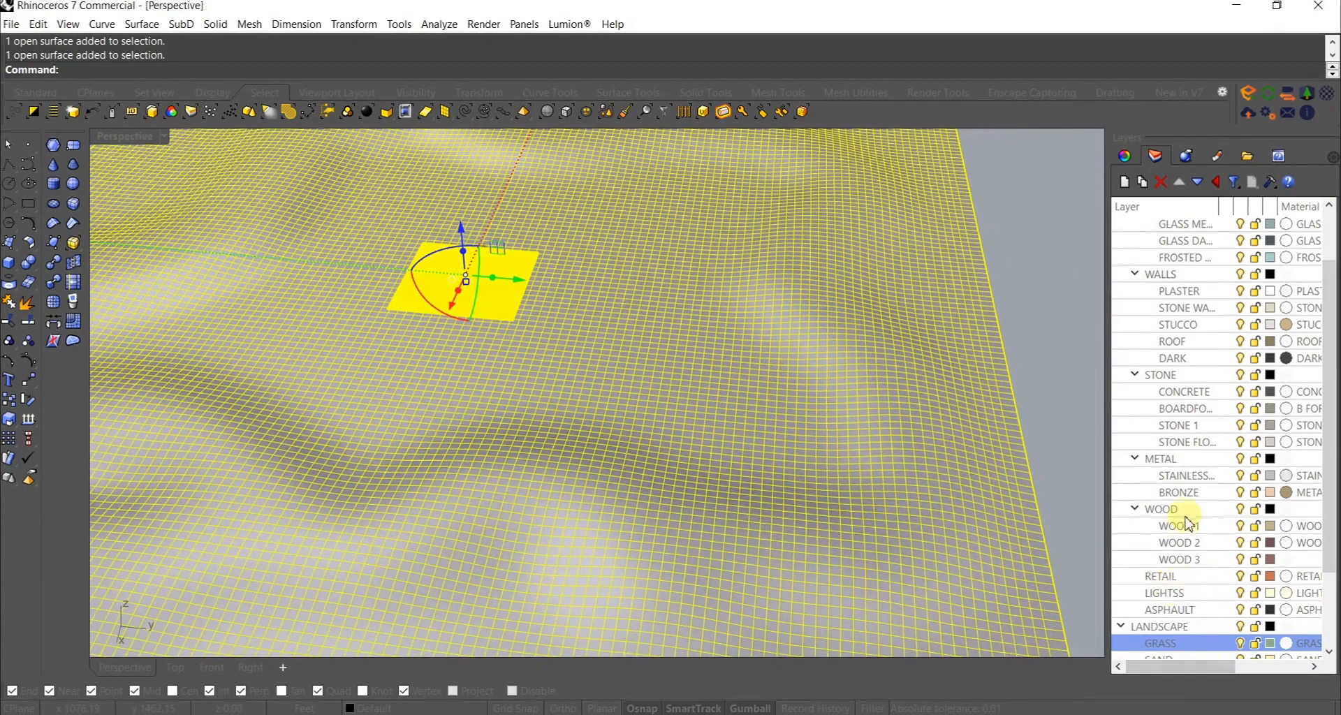
scroll(1191, 533, "down", 2)
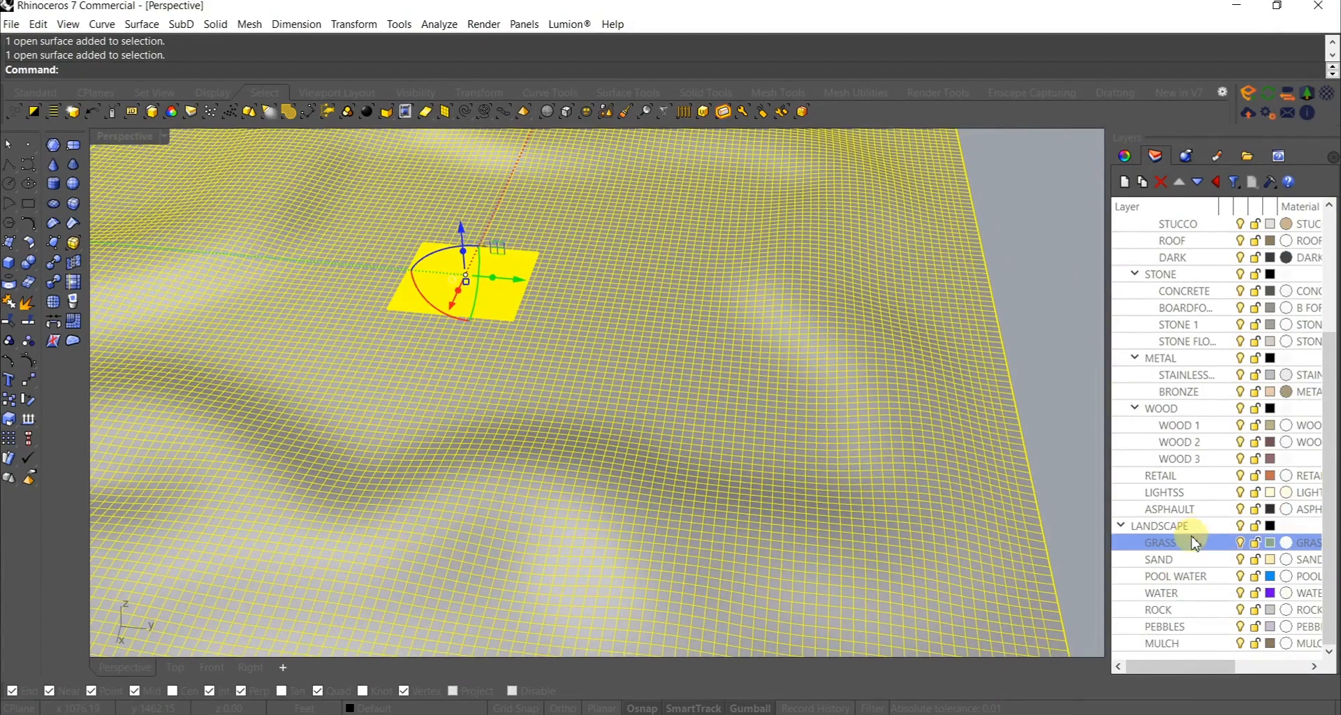
right_click(1164, 564)
left_click(1190, 489)
Step: Unlock the three layered meshes
right_click_drag(538, 365, 651, 455)
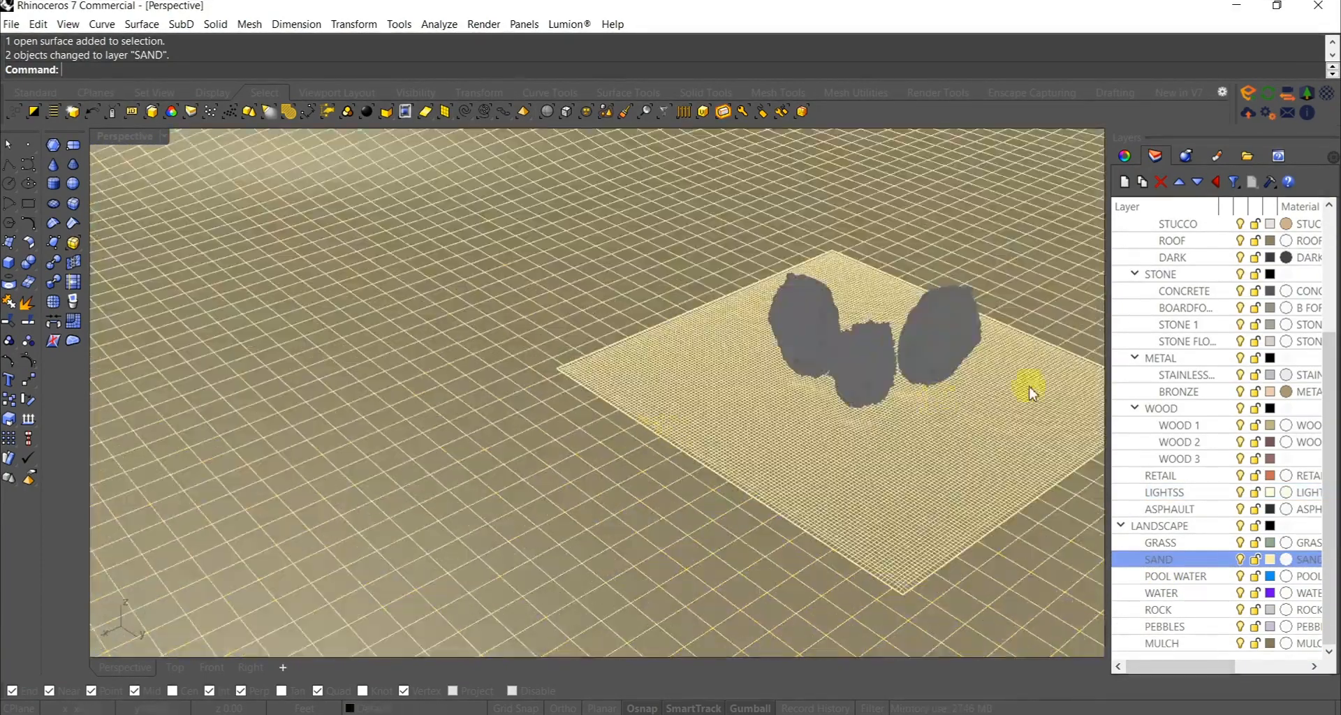
right_click_drag(1029, 393, 775, 396, "shift")
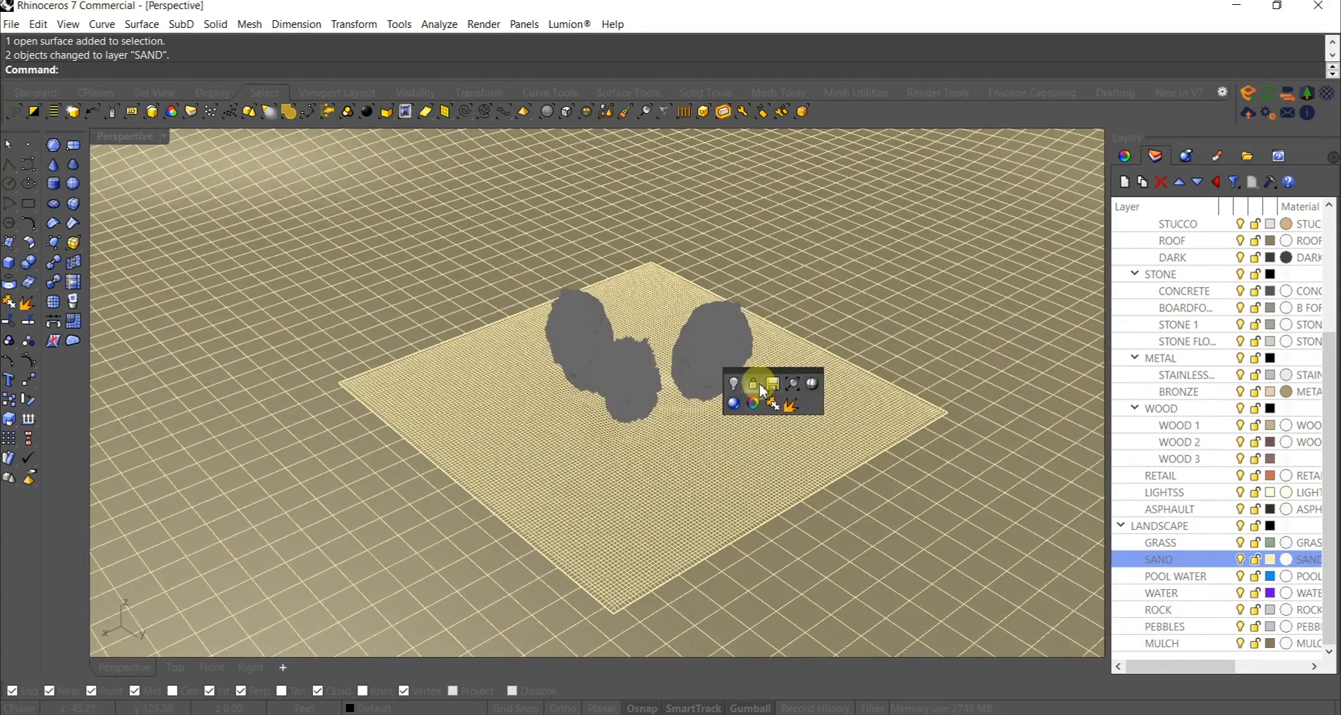
right_click(753, 385)
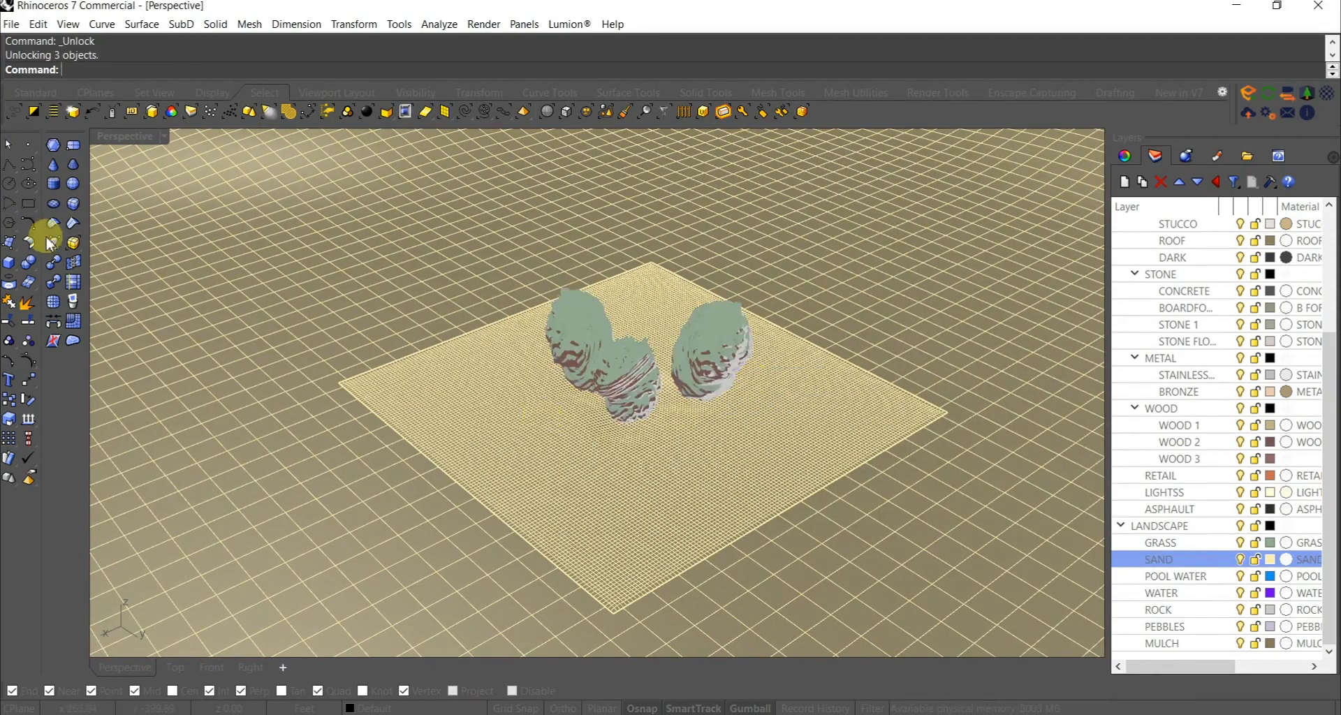
Step: Create a rectangular plane spanning opposite corners of the dense ground patch
left_click(9, 244)
left_click(149, 252)
left_click(338, 382)
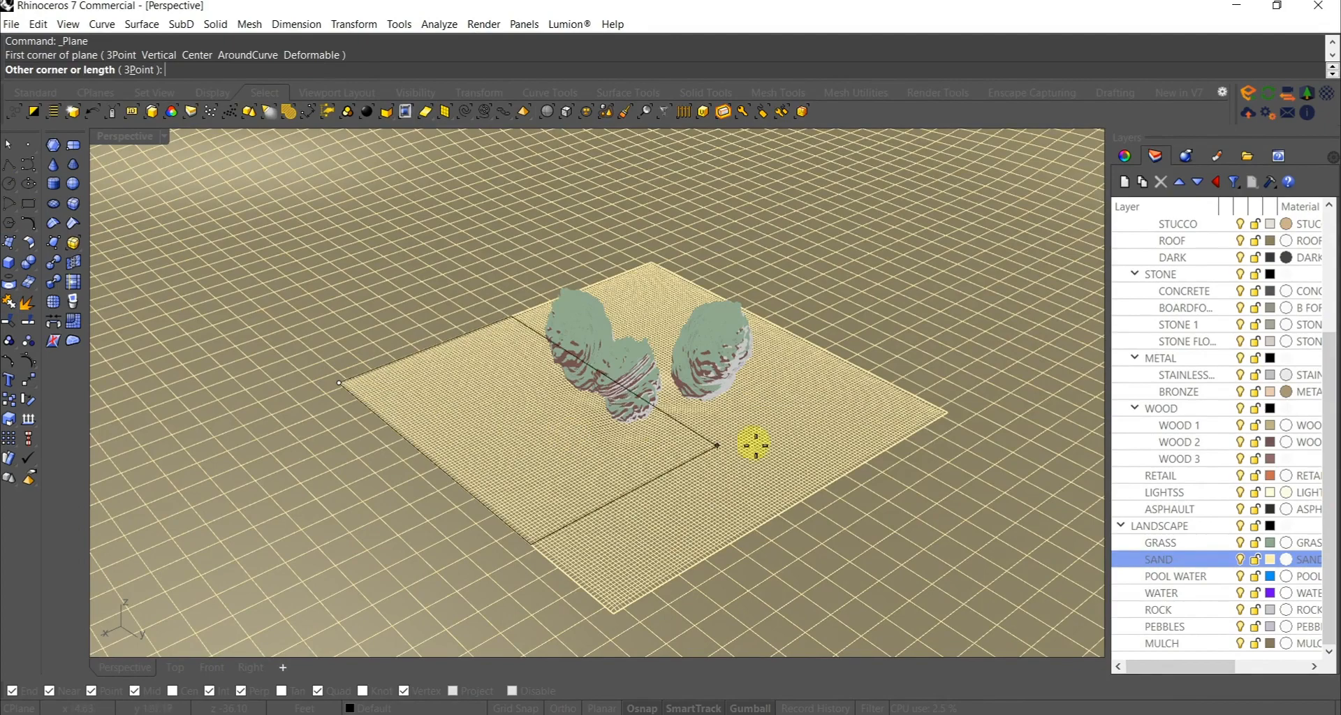
left_click(960, 412)
Step: Lower the new plane slightly along Z so it shows only inside the depression under the meshes
scroll(614, 383, "up", 5)
left_click(614, 383)
scroll(662, 419, "up", 2)
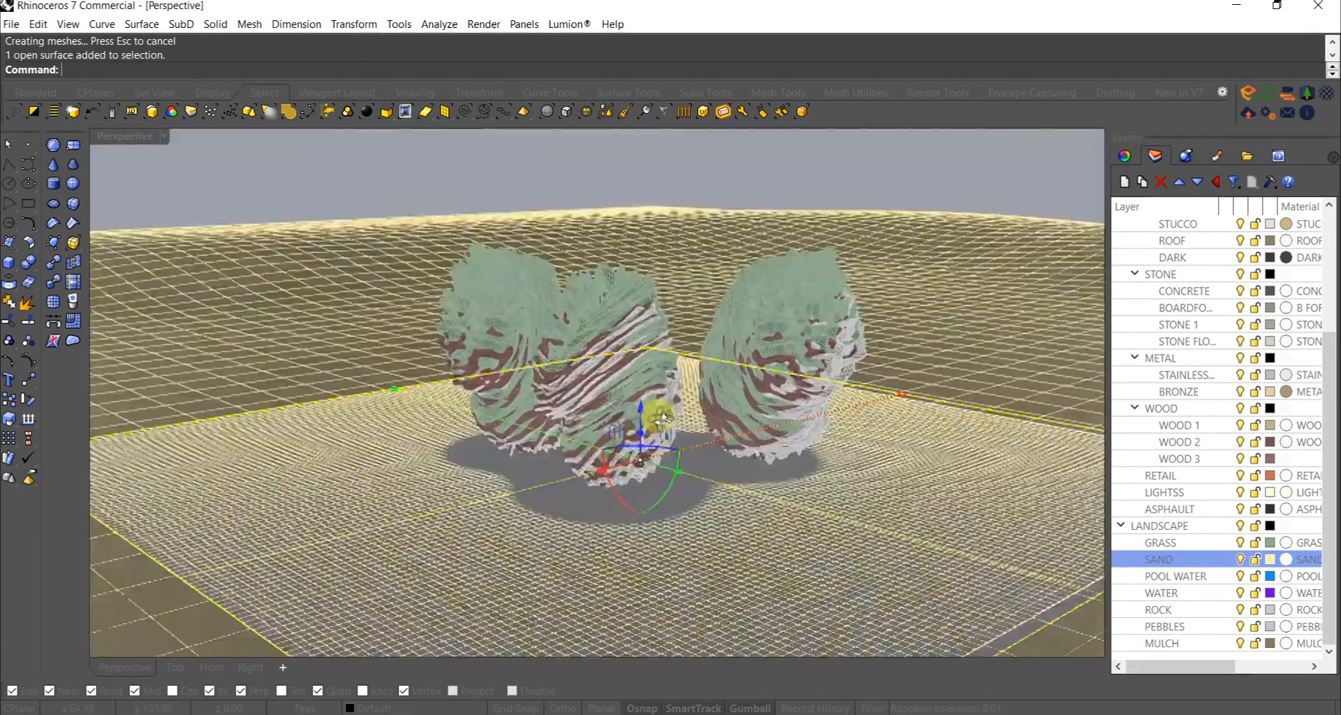
scroll(642, 463, "up", 2)
left_click_drag(632, 429, 634, 436)
scroll(628, 371, "up", 3)
right_click_drag(628, 371, 598, 389)
scroll(662, 362, "down", 8)
scroll(601, 442, "down", 5)
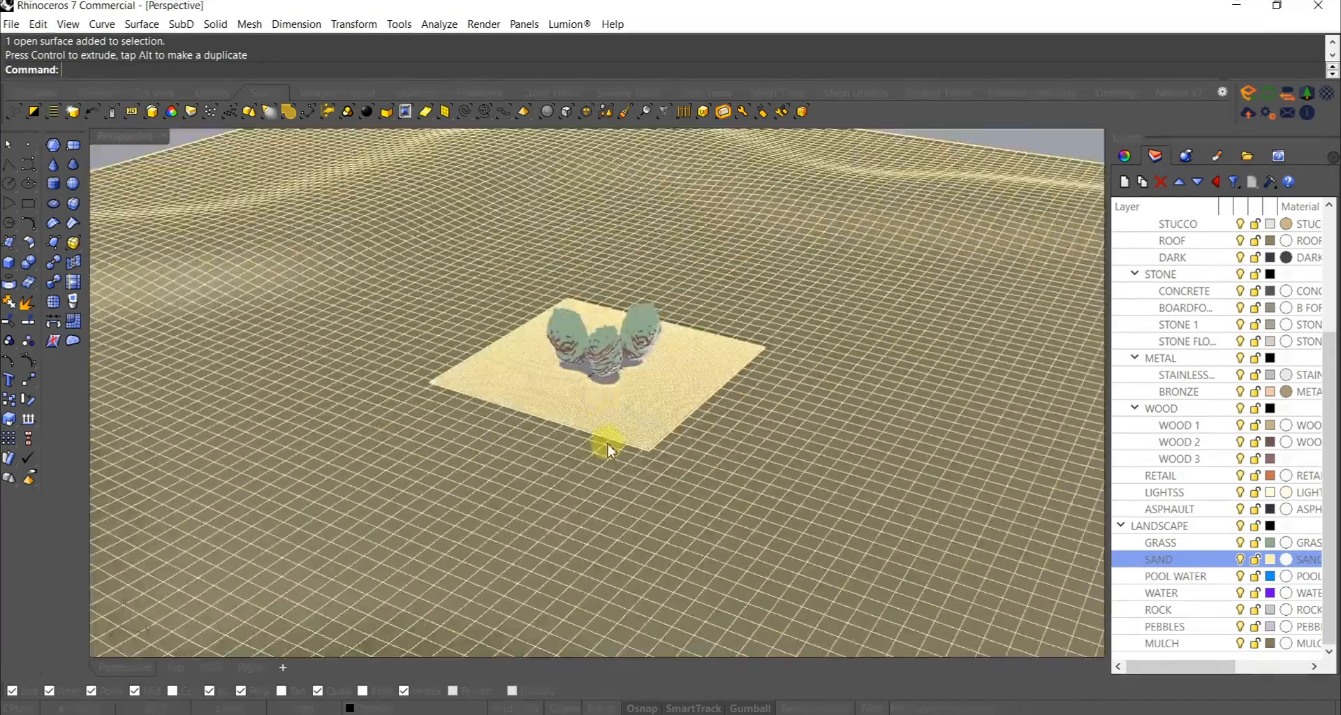
scroll(587, 443, "up", 8)
scroll(571, 537, "down", 5)
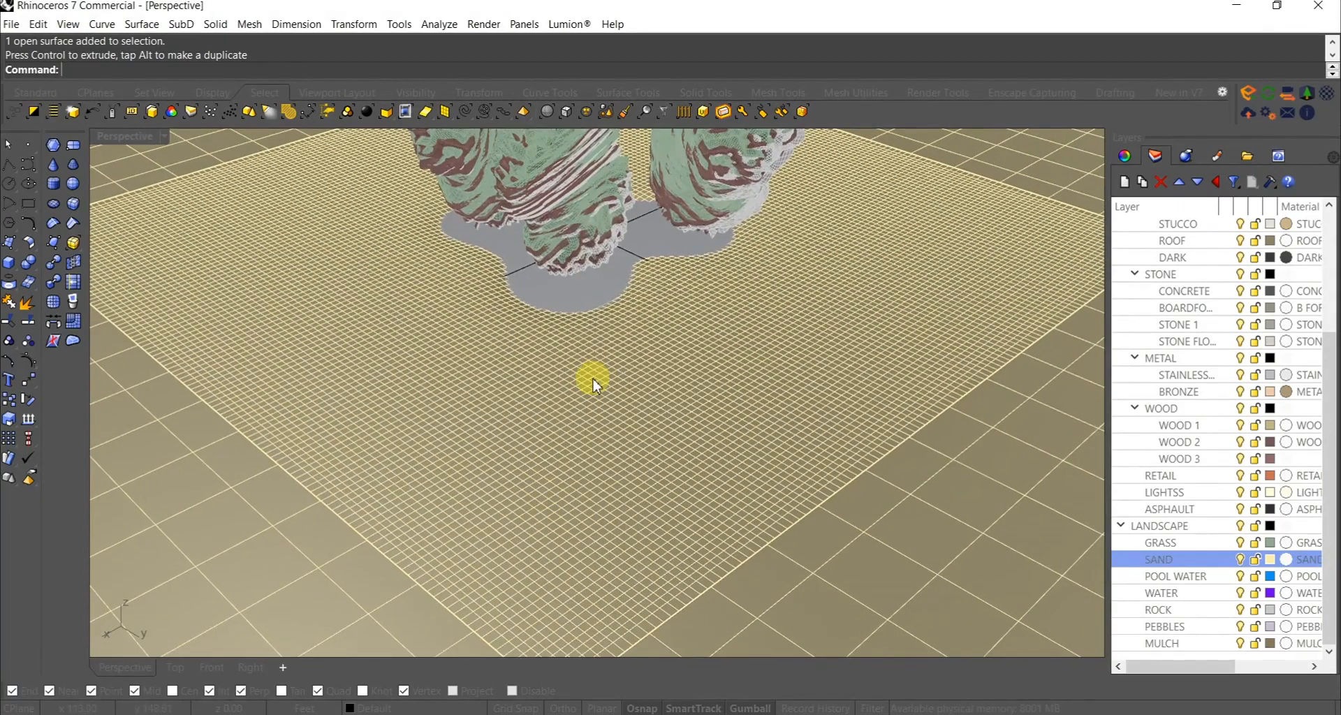
Step: Assign the plane inside the depression to the WATER layer
left_click(590, 308)
scroll(589, 307, "up", 5)
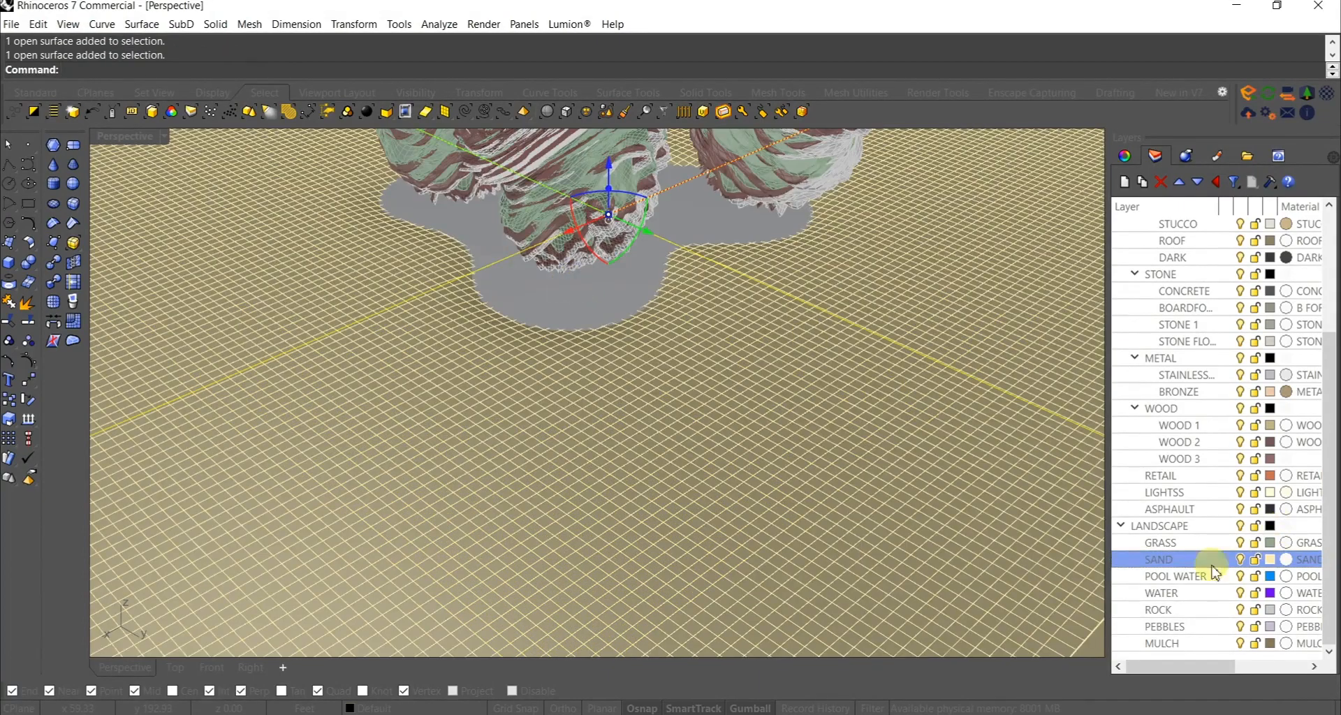
right_click(1166, 601)
left_click(1195, 516)
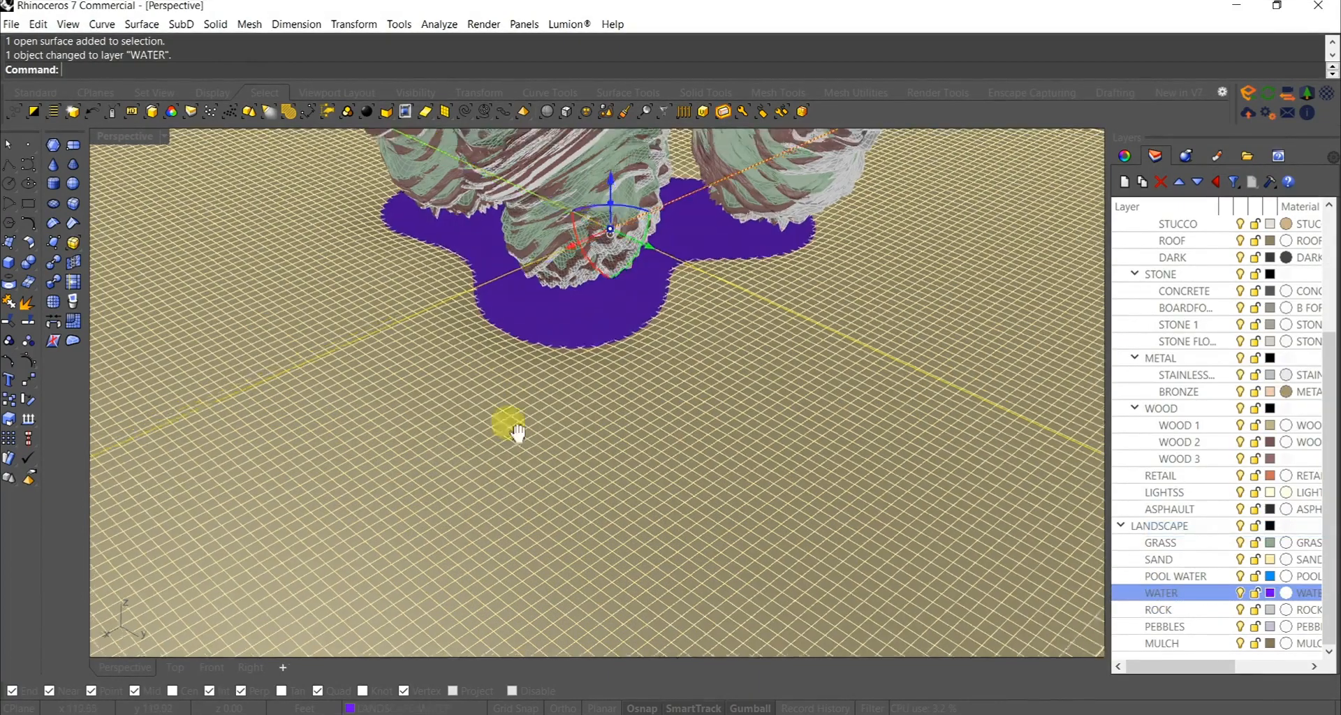
Step: Copy and paste the dense sand patch in place, and lock the pasted copy
left_click(568, 472)
right_click_drag(568, 472, 586, 423)
key("ctrl+v")
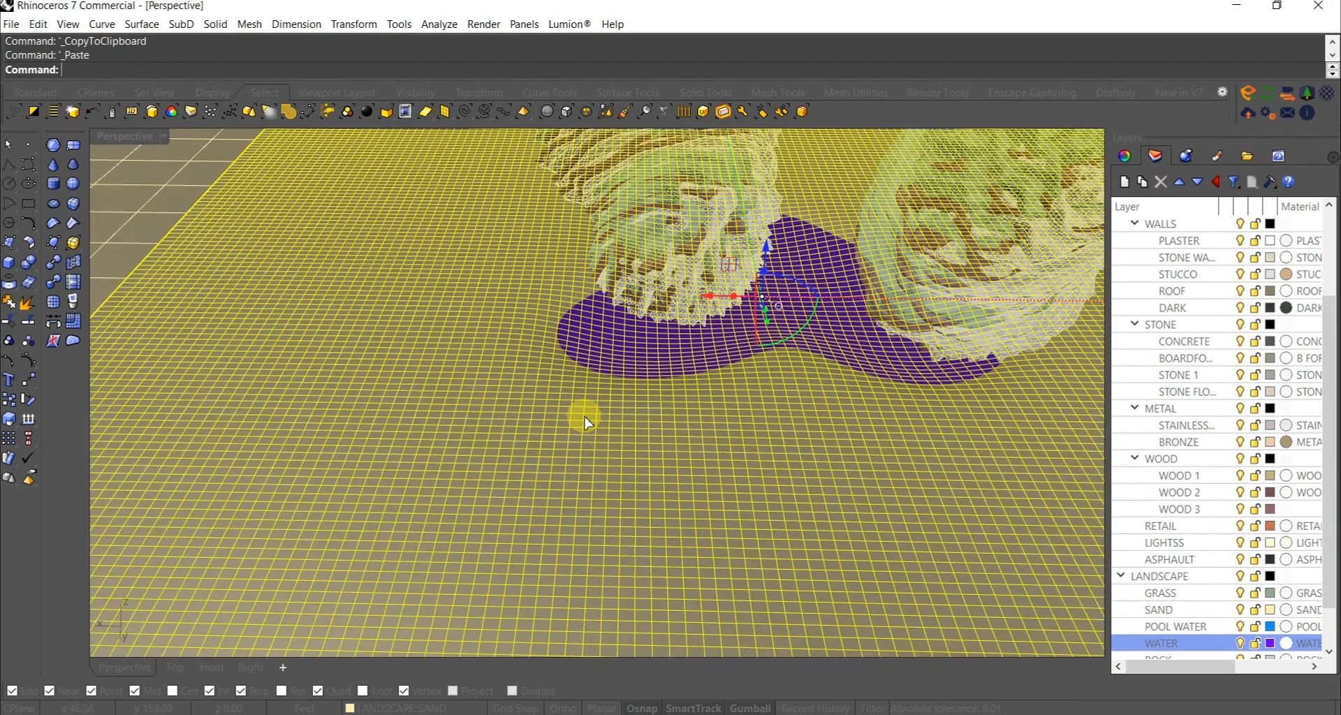
key("ctrl+l")
Step: Turn on the unlocked dense patch's control points and brush-select those along one shore of the water with a brush width of 61
left_click(588, 429)
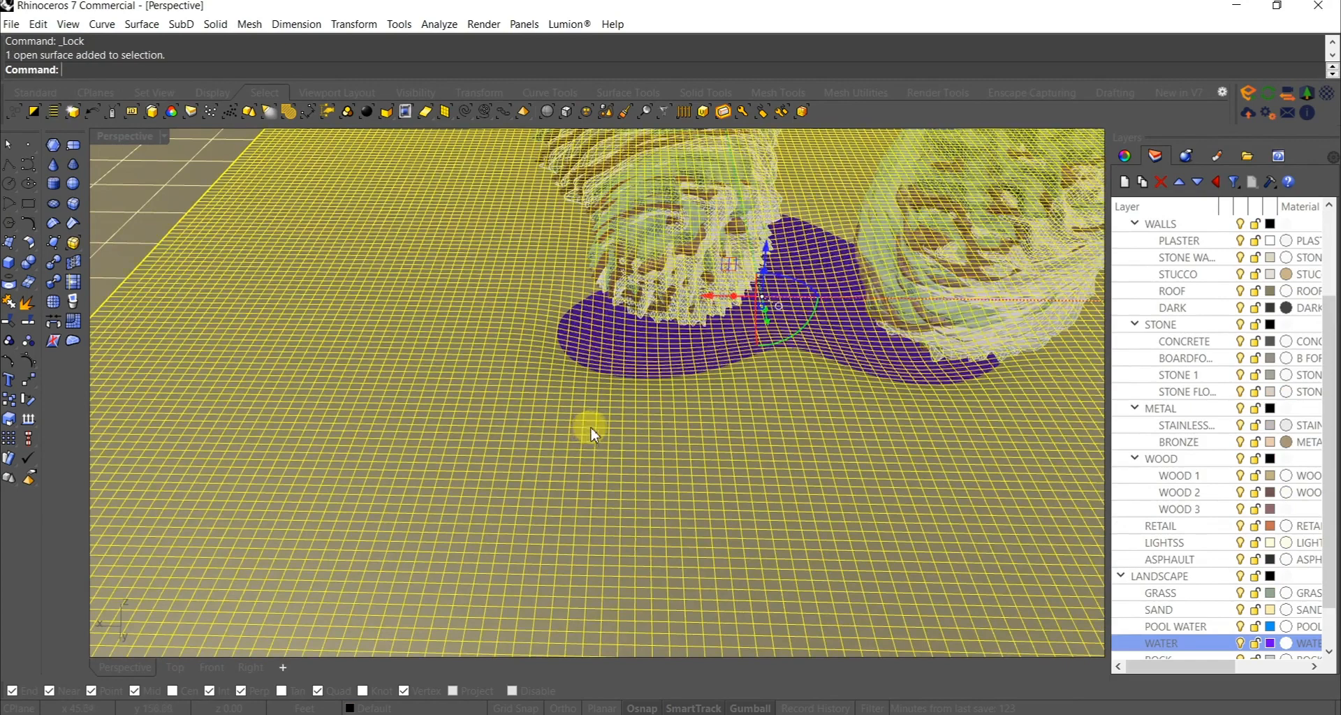
left_click(29, 360)
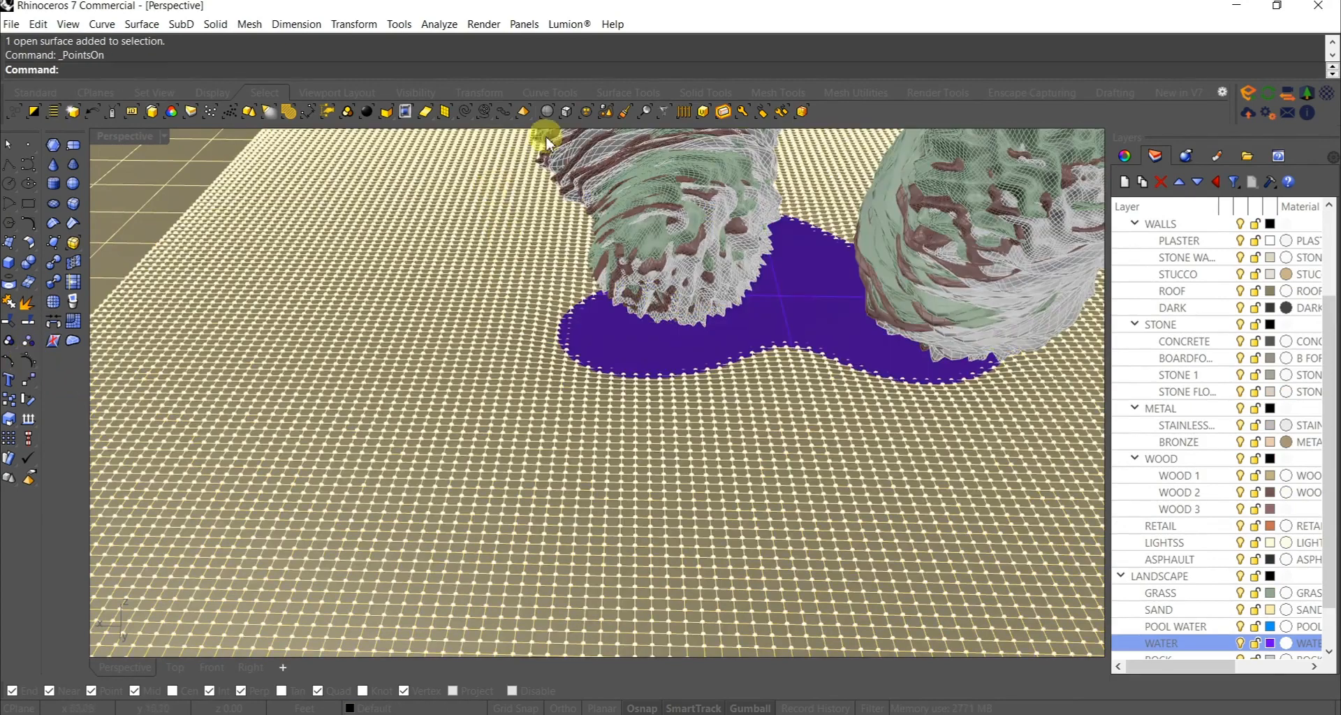
left_click(619, 114)
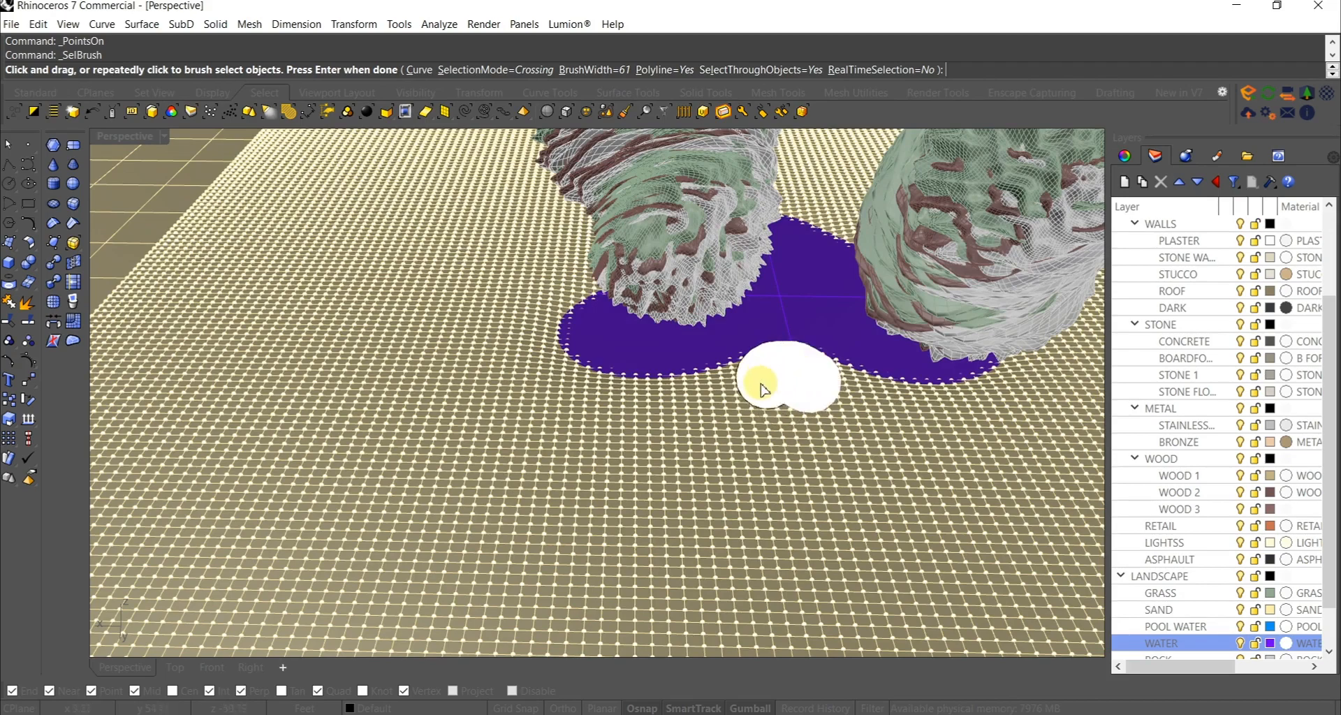
left_click_drag(666, 417, 652, 410)
mouse_move(652, 410)
right_mouse_down()
mouse_move(538, 419)
mouse_move(637, 419)
right_mouse_up()
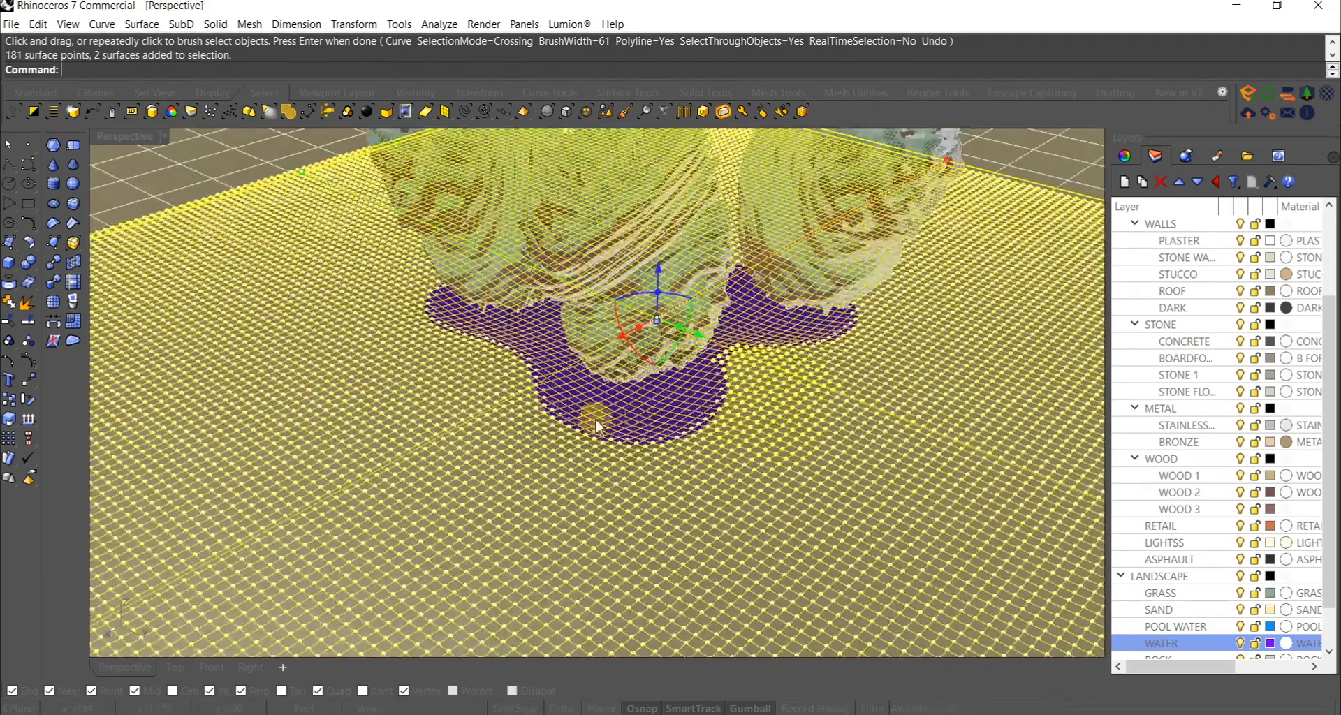
Step: Add control points at several more spots around the shoreline to the selection, using a brush width of 90
left_click_drag(486, 370, 433, 365)
key("Return")
mouse_move(433, 364)
right_mouse_down()
mouse_move(569, 422)
mouse_move(589, 397)
right_mouse_up()
key("Return")
left_click_drag(541, 413, 466, 351)
mouse_move(467, 350)
right_mouse_down()
mouse_move(524, 418)
mouse_move(489, 398)
right_mouse_up()
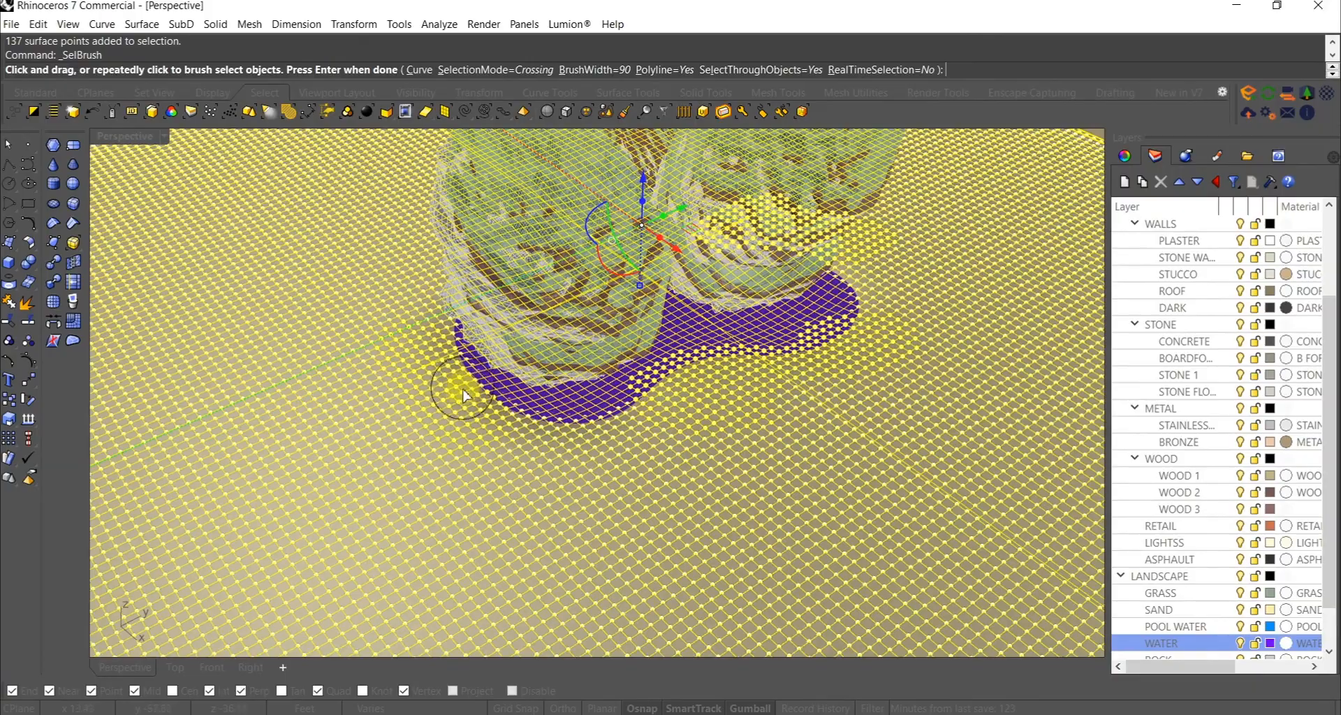
left_click_drag(489, 426, 480, 418)
key("Return")
mouse_move(479, 418)
right_mouse_down()
mouse_move(682, 443)
mouse_move(921, 419)
mouse_move(853, 383)
mouse_move(712, 409)
right_mouse_up()
key("Return")
mouse_move(551, 472)
left_mouse_down()
mouse_move(657, 473)
mouse_move(608, 471)
left_mouse_up()
key("Return")
Step: Remove the mesh and the surfaces picked up by the brush from the control point selection
left_click(617, 387, "ctrl")
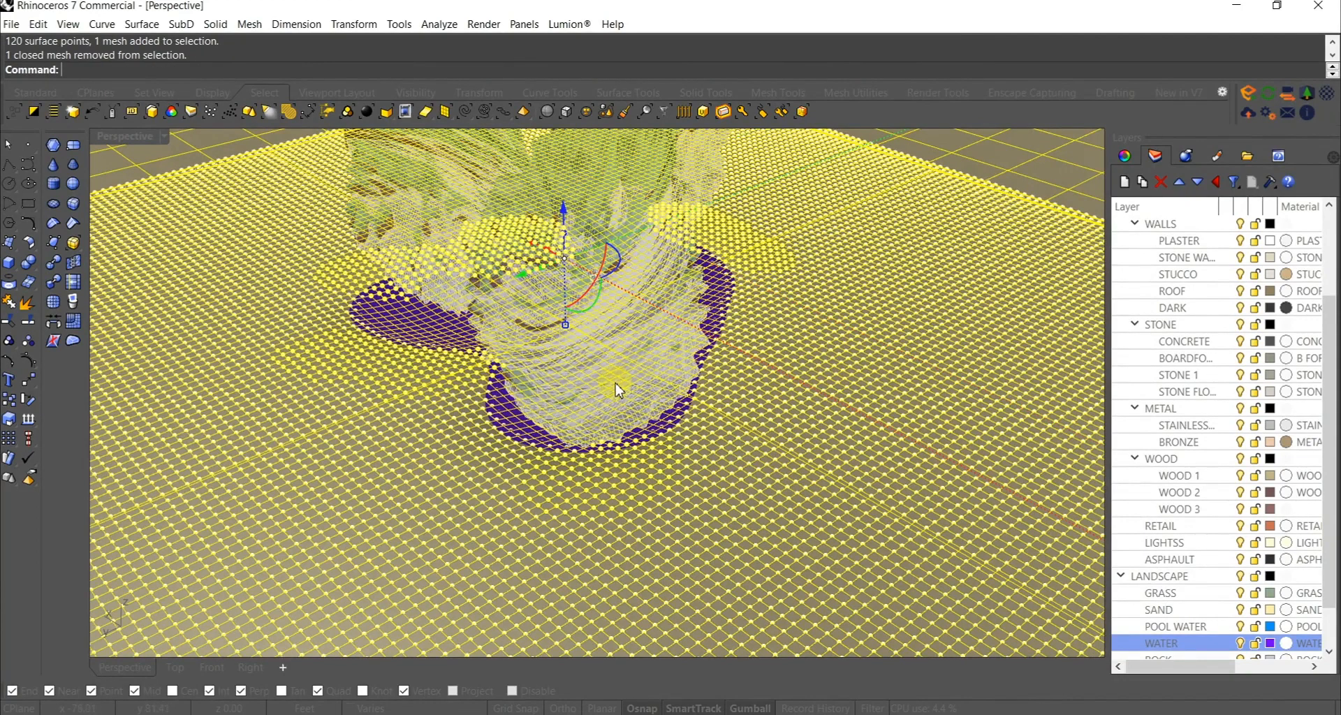
right_click_drag(507, 423, 673, 451)
left_click(864, 461, "ctrl")
left_click(864, 461, "ctrl")
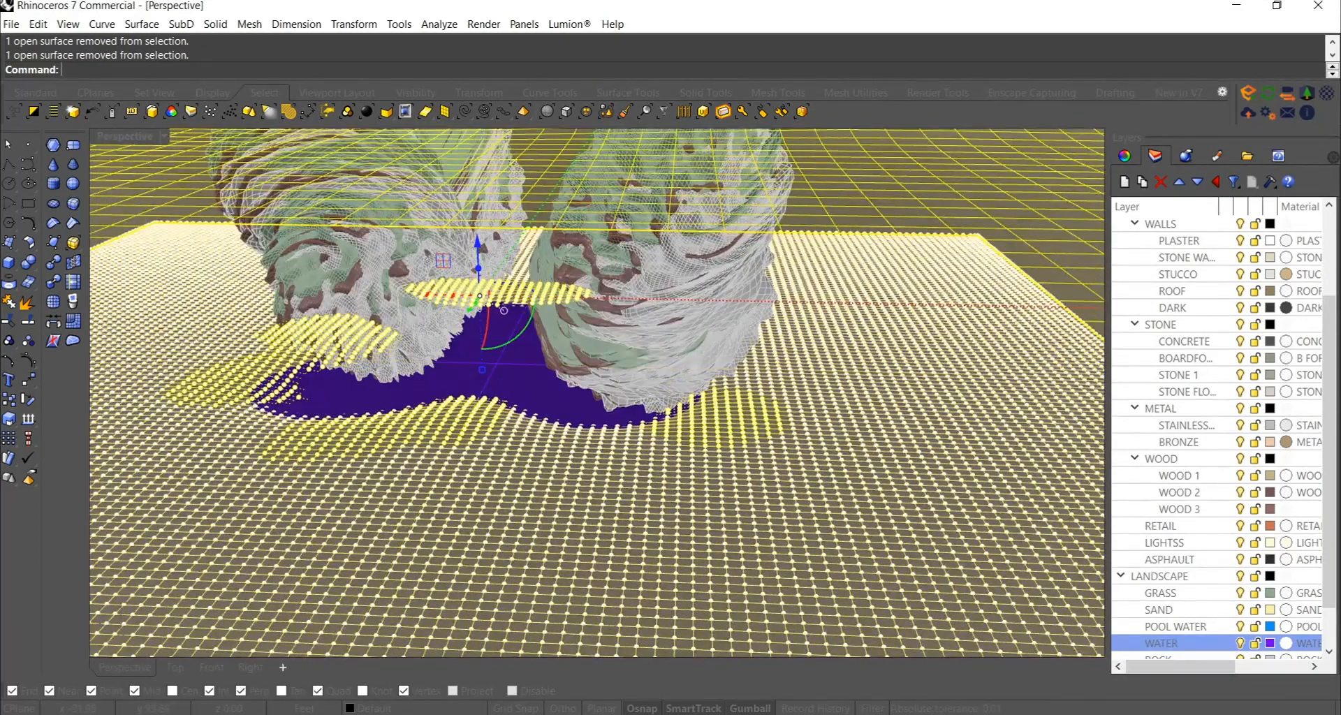
Step: Raise the selected shoreline control points along Z and apply Smooth to round the banks
right_click_drag(897, 341, 523, 355)
scroll(521, 349, "up", 3)
left_click_drag(520, 349, 497, 326)
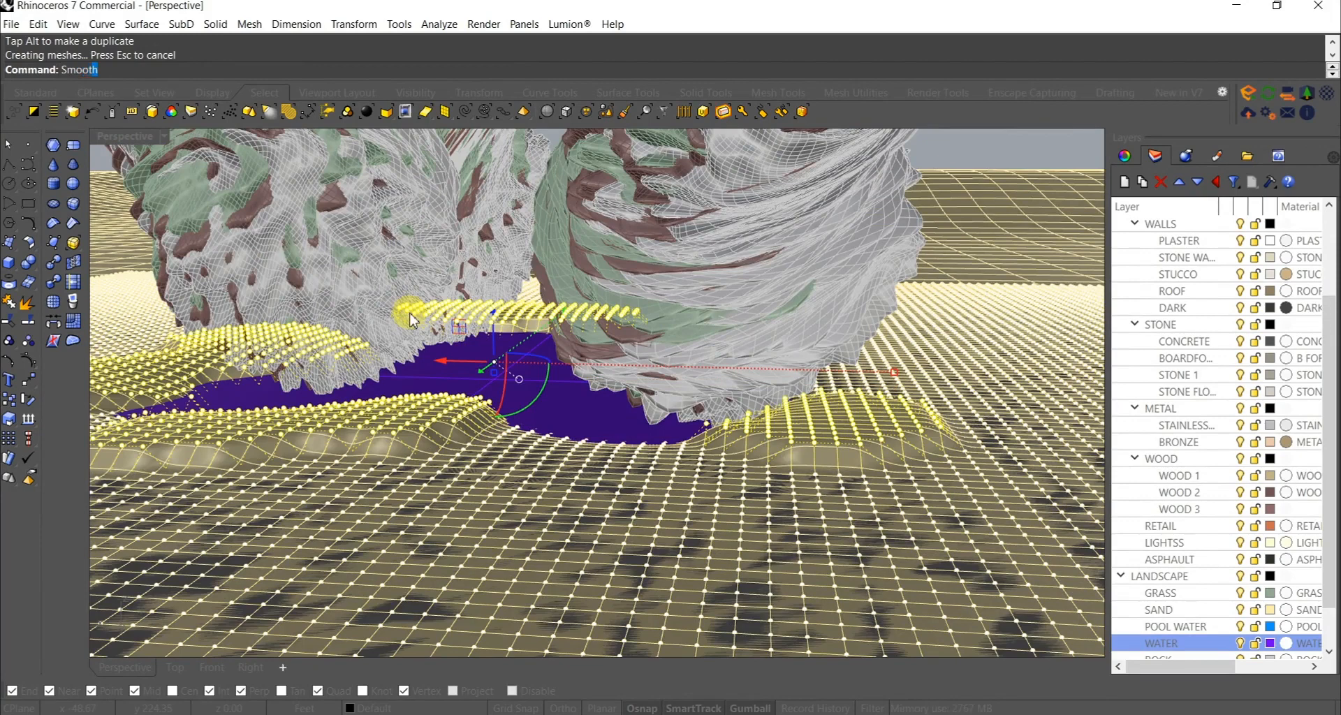
key("Return")
key("Return")
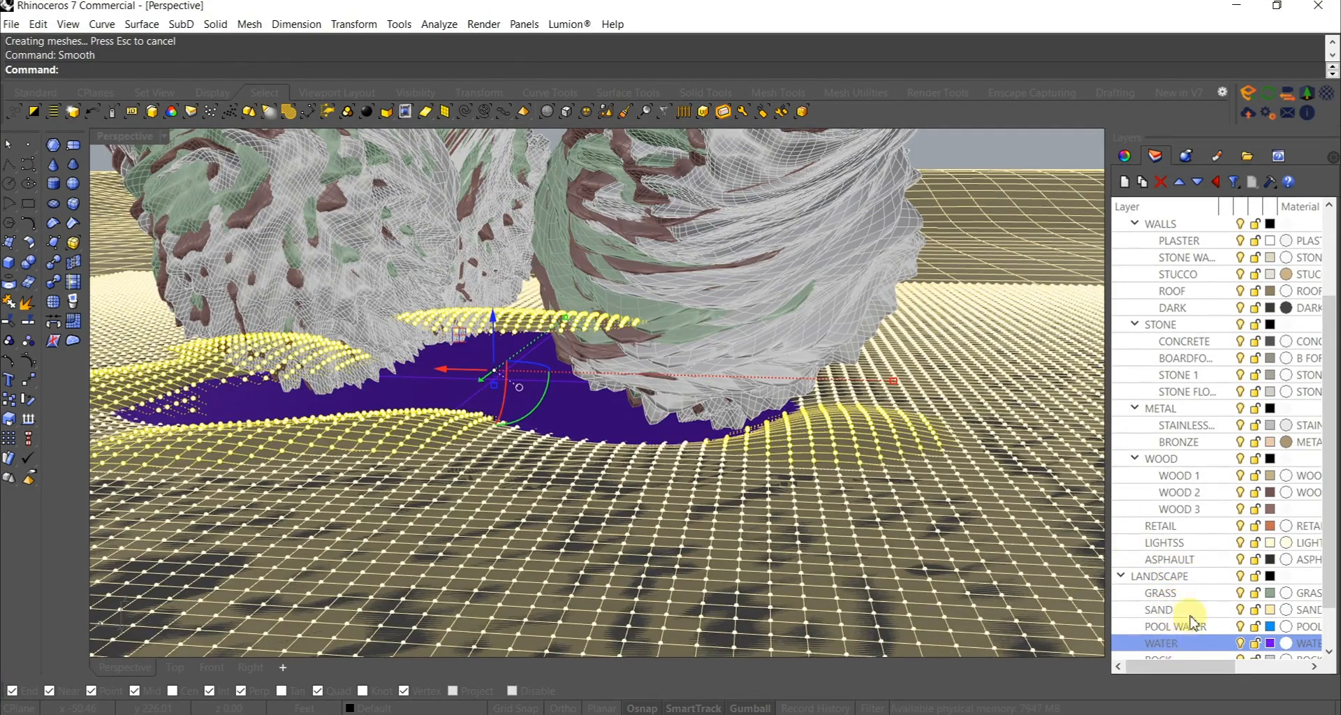
Step: Select the dense patch with the raised banks and assign it to the MULCH layer
scroll(1185, 637, "down", 1)
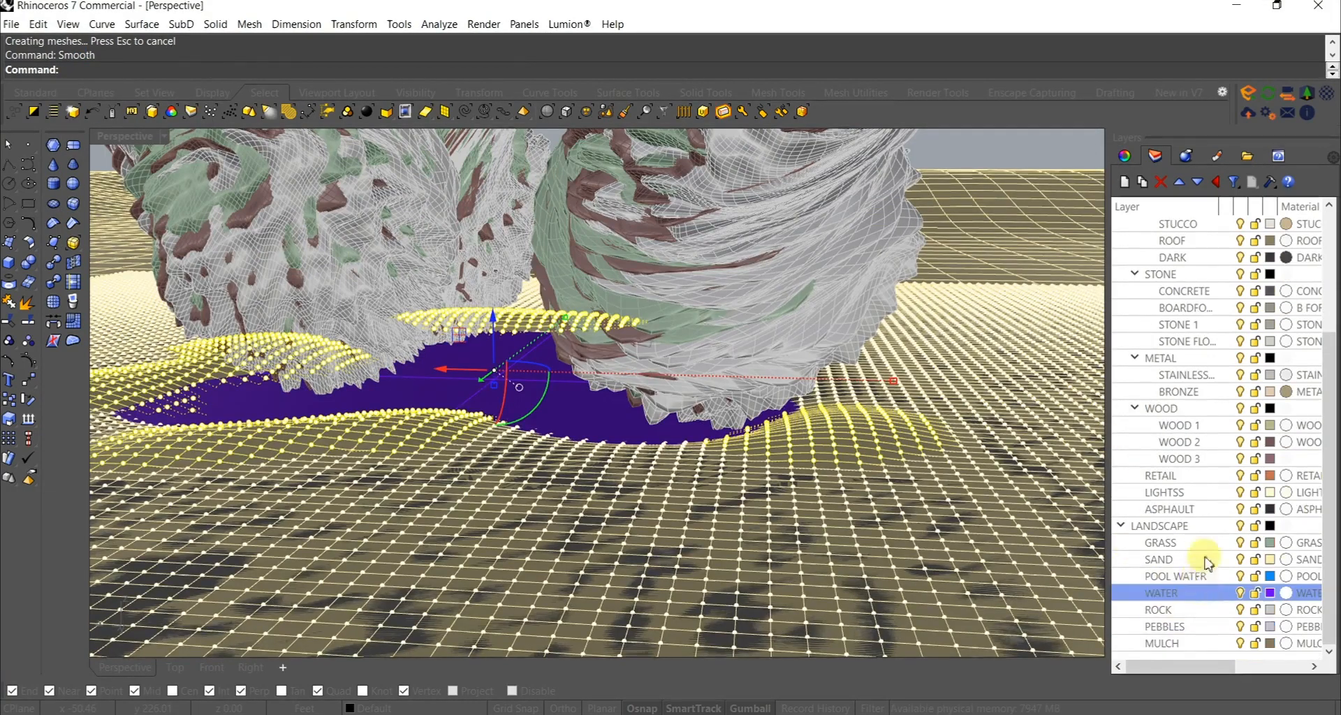
right_click(1164, 648)
left_click(694, 538)
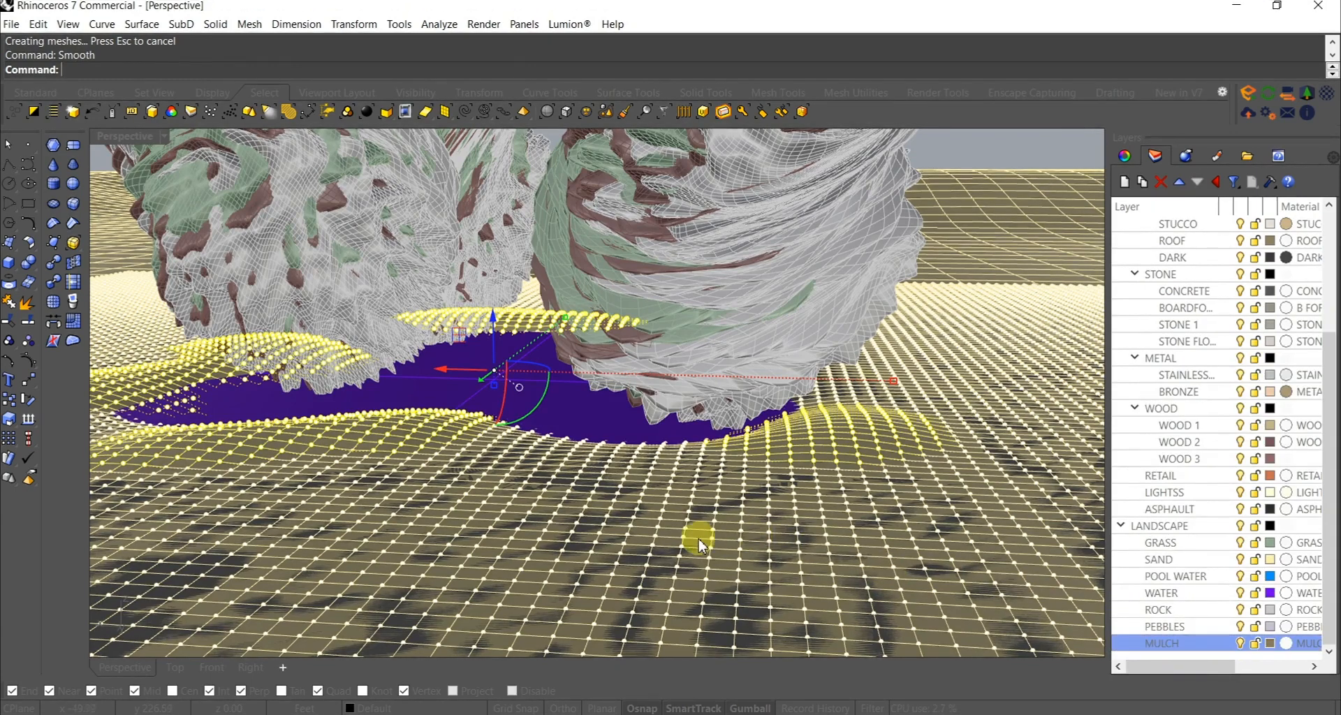
left_click(695, 538)
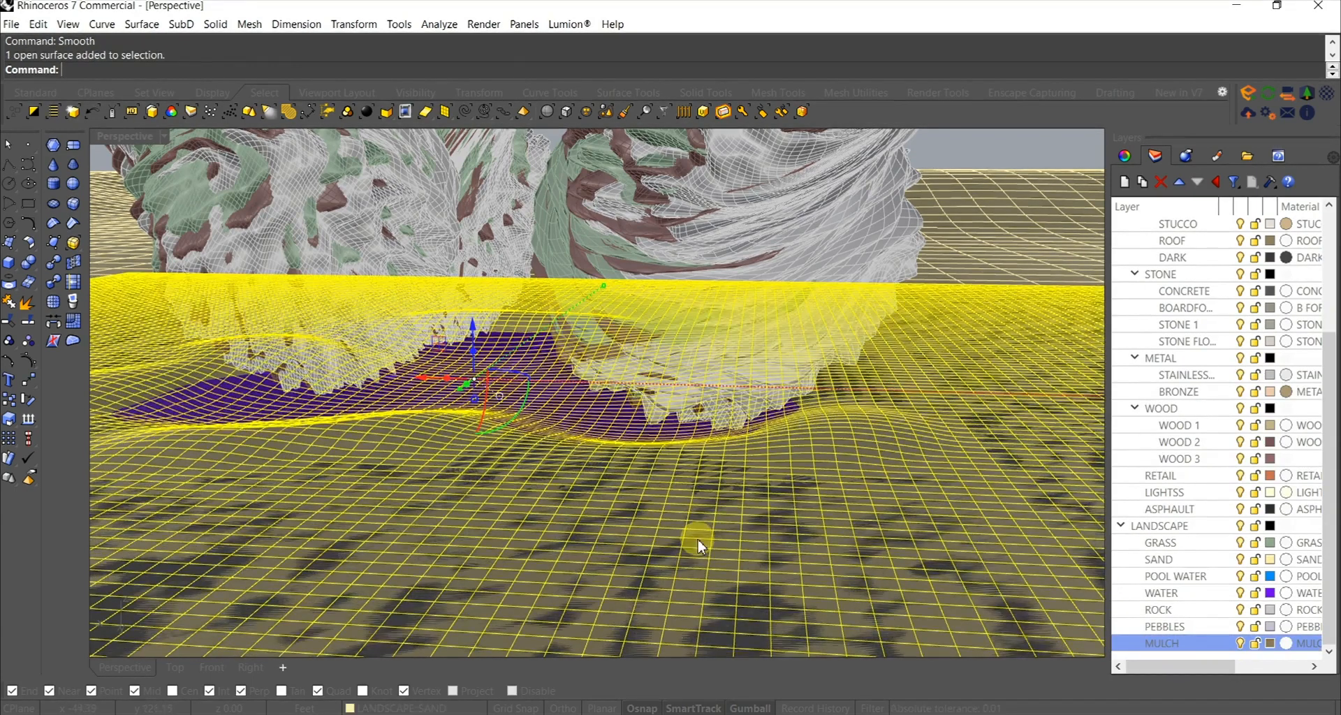
right_click(1180, 648)
left_click(1190, 583)
Step: Unlock the locked copy of the dense sand patch
right_click_drag(847, 509, 827, 504)
middle_click(826, 503)
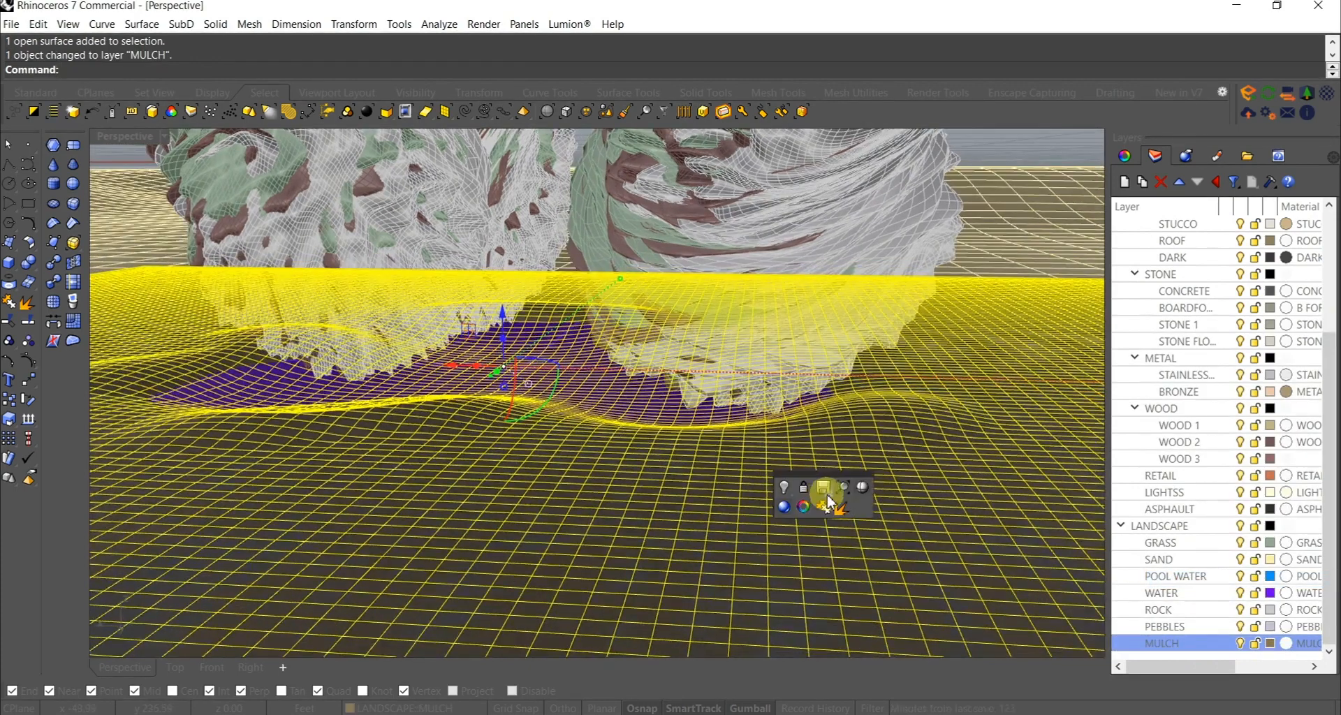
left_click(804, 489)
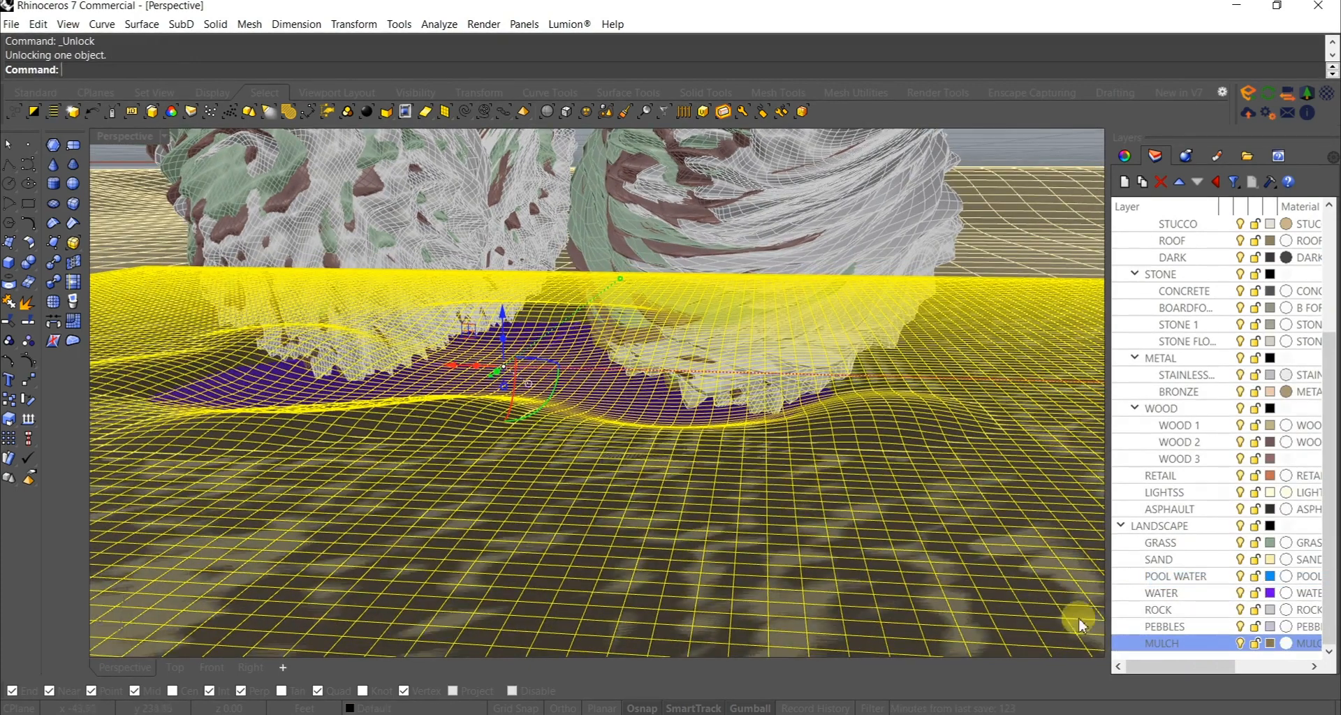
Step: Change the MULCH layer's color to dark green and lower the mulch surface slightly along Z beneath the sand patch
left_click(1270, 644)
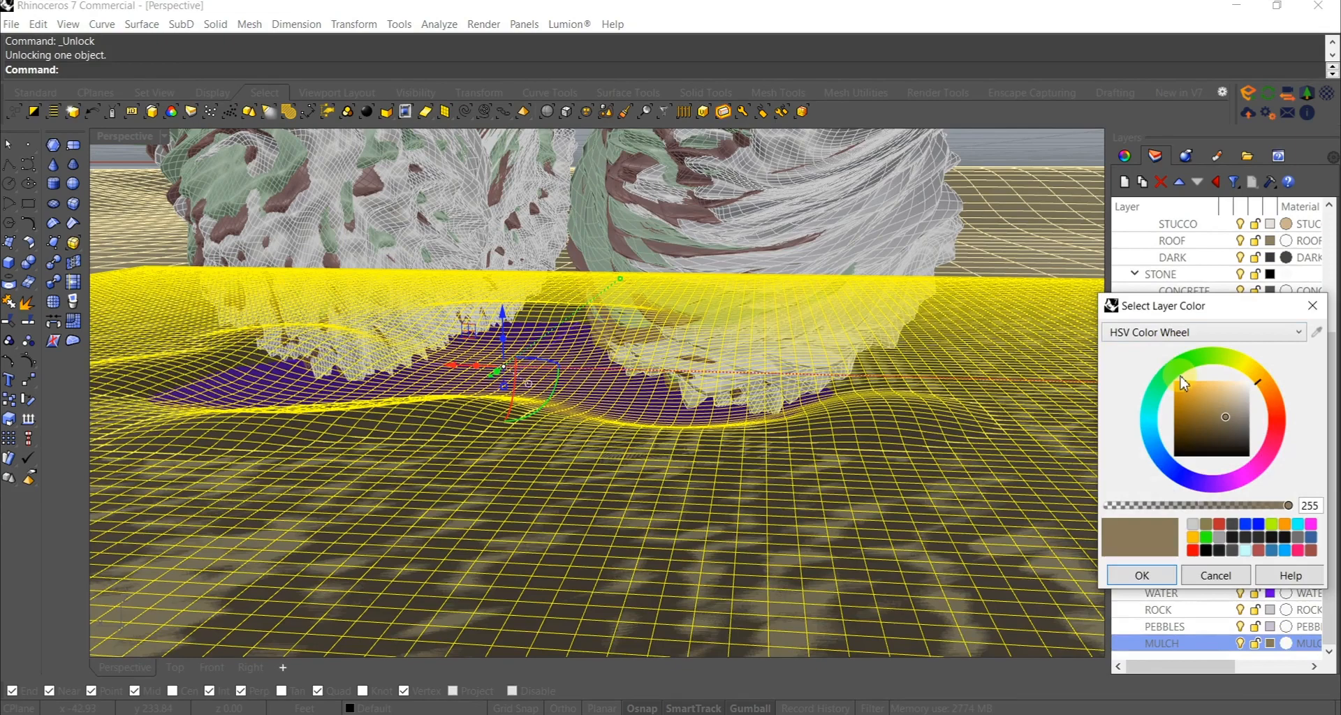
left_click(1175, 575)
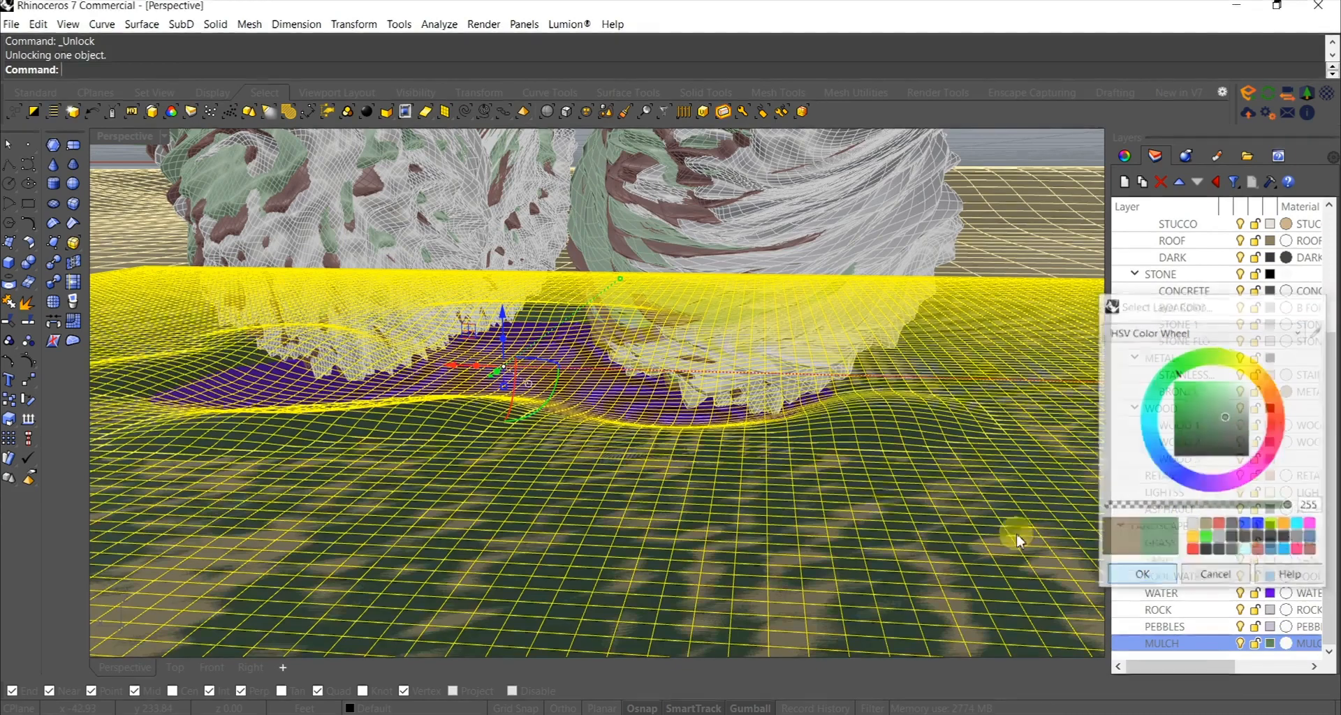
right_click_drag(664, 473, 646, 416)
left_click(588, 394)
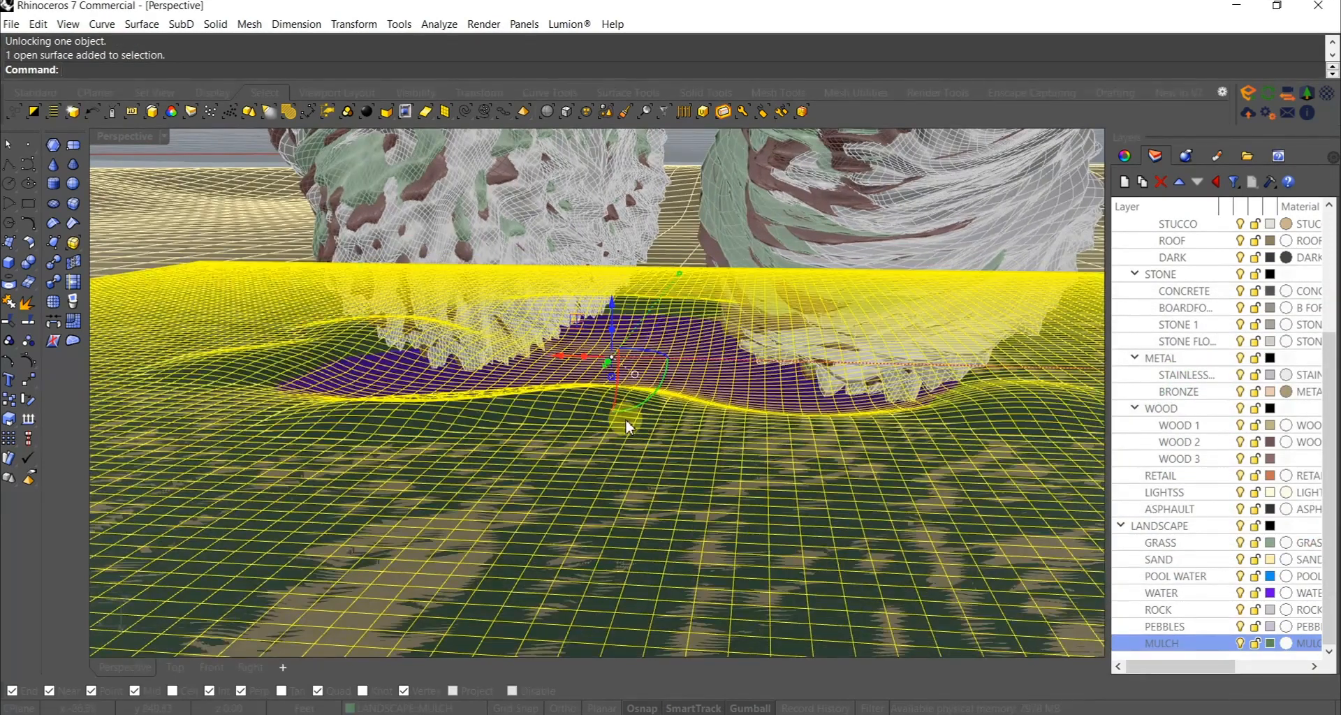
left_click_drag(609, 382, 612, 381)
Step: Try to split the mulch surface using the overlapping sand surface as the cutting object
right_click_drag(629, 350, 473, 389)
left_click(477, 391)
left_click(410, 451)
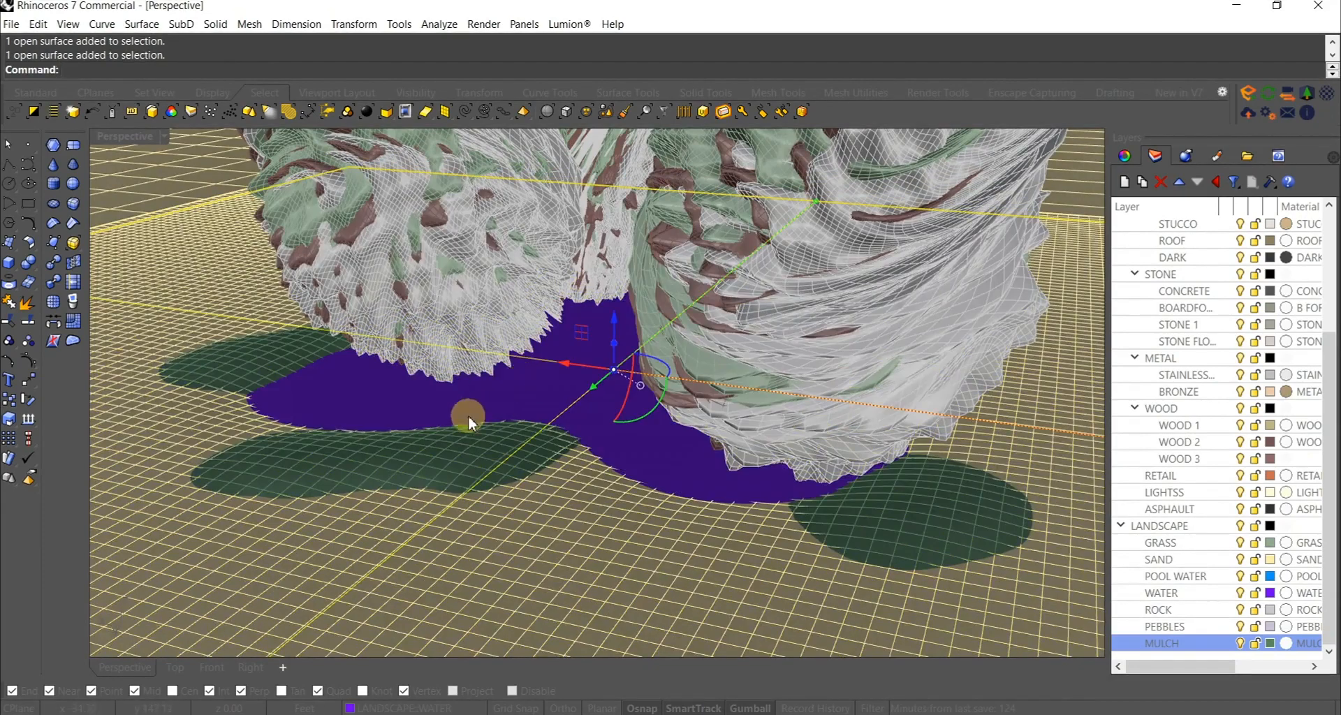
type("split")
key("Return")
left_click(452, 446)
right_click_drag(568, 433, 615, 470)
left_click(419, 450)
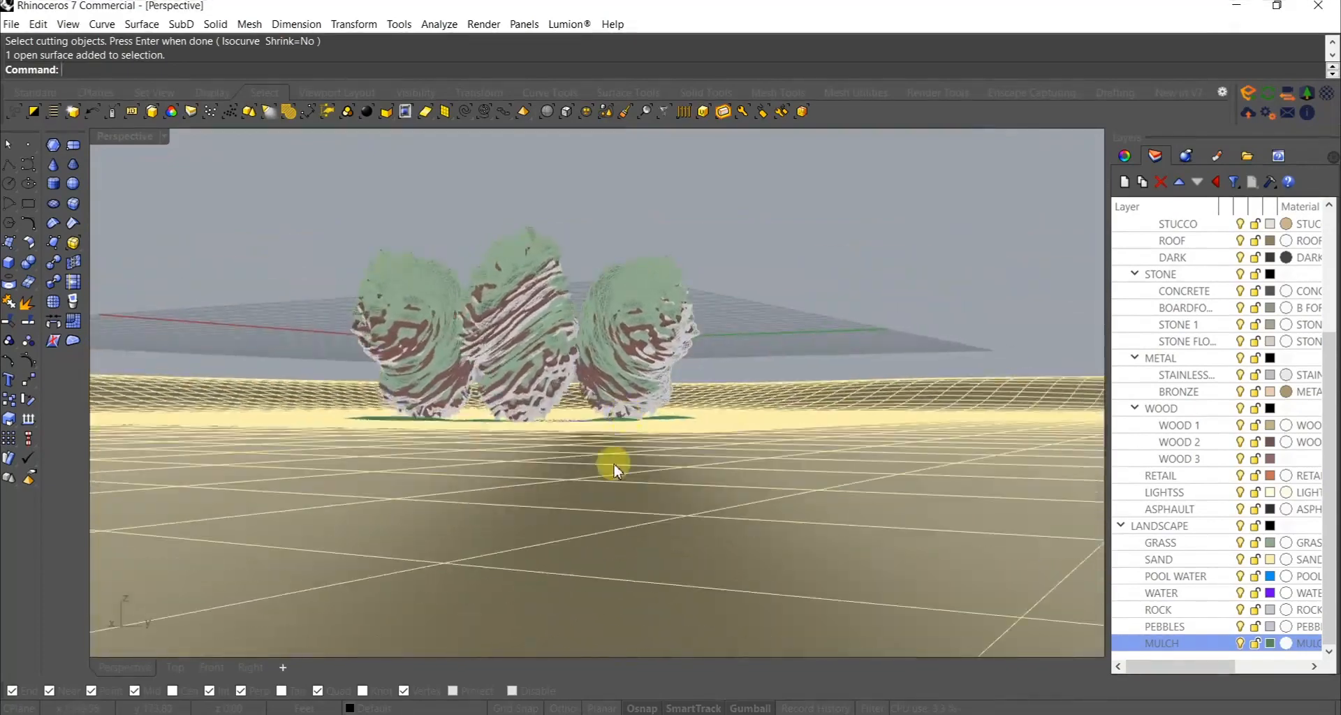
left_click(1162, 714)
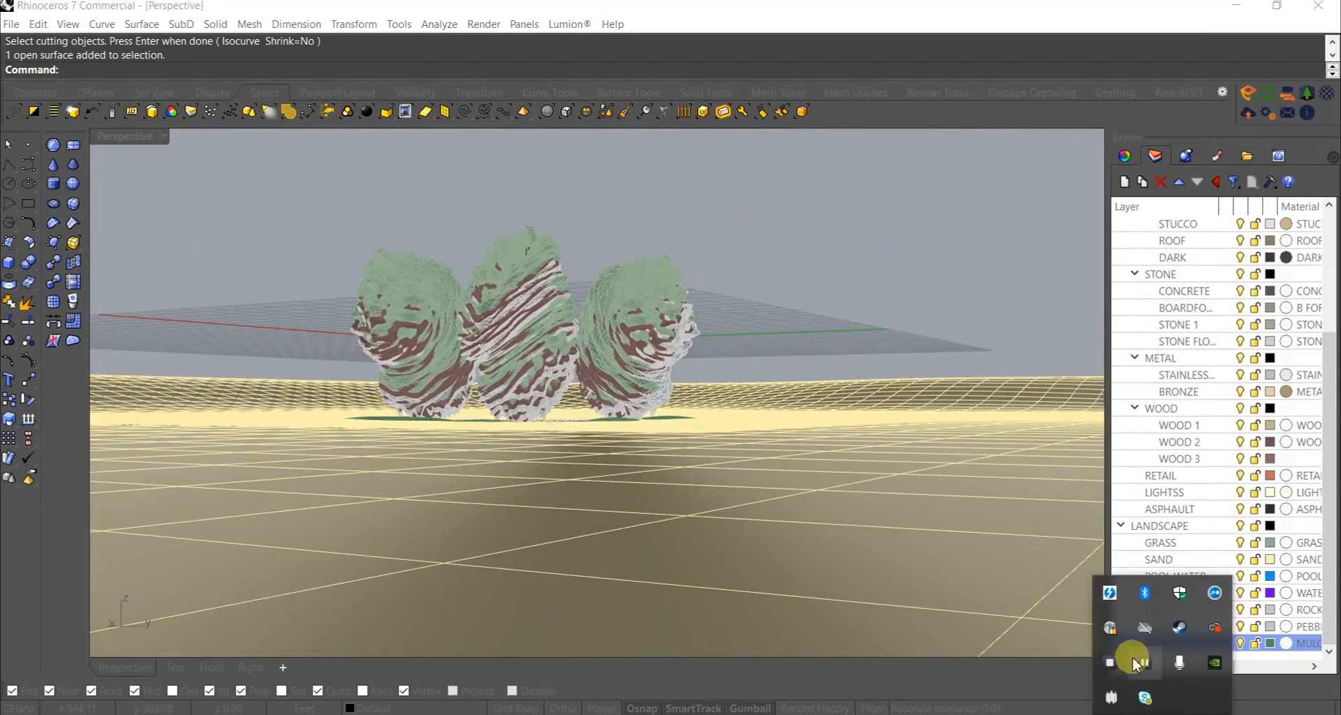
left_click(1135, 662)
Step: Switch to Lumion and assign the Wild Grass 02 material to the MULCH banks around the pool
right_click_drag(764, 479, 668, 367)
left_click(127, 590)
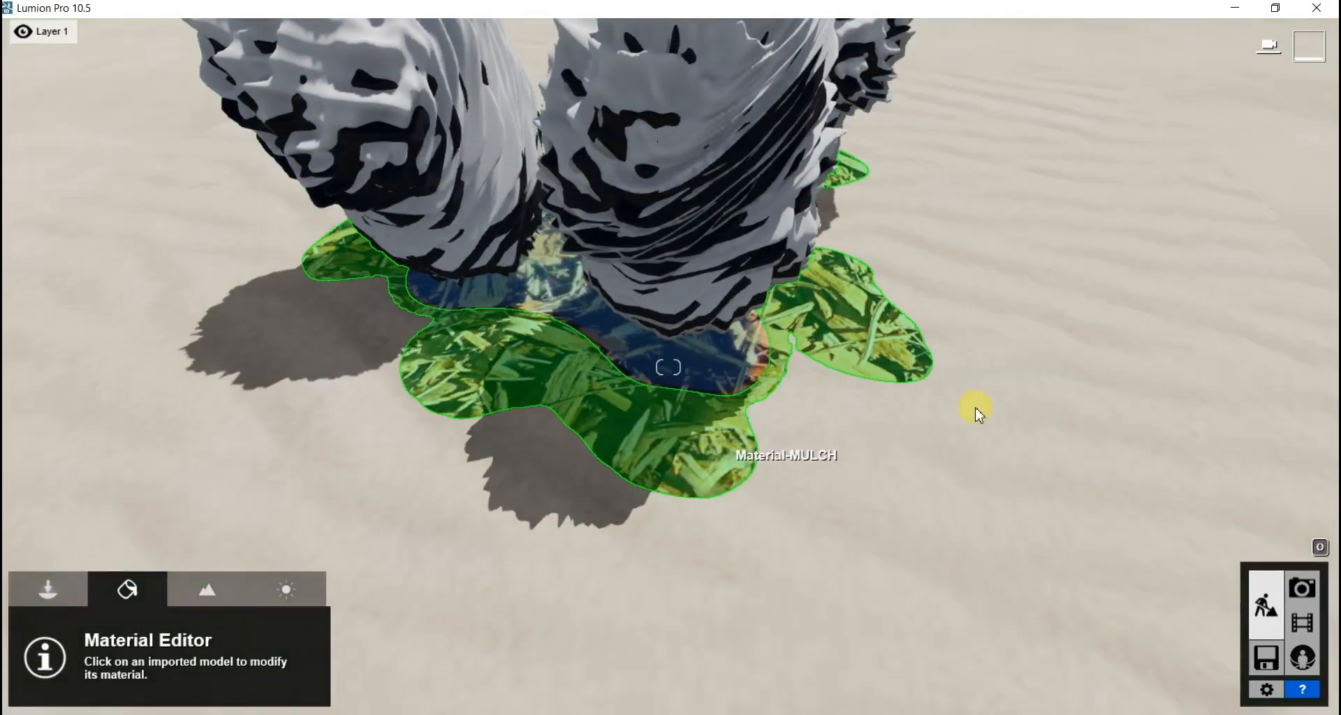
left_click(789, 327)
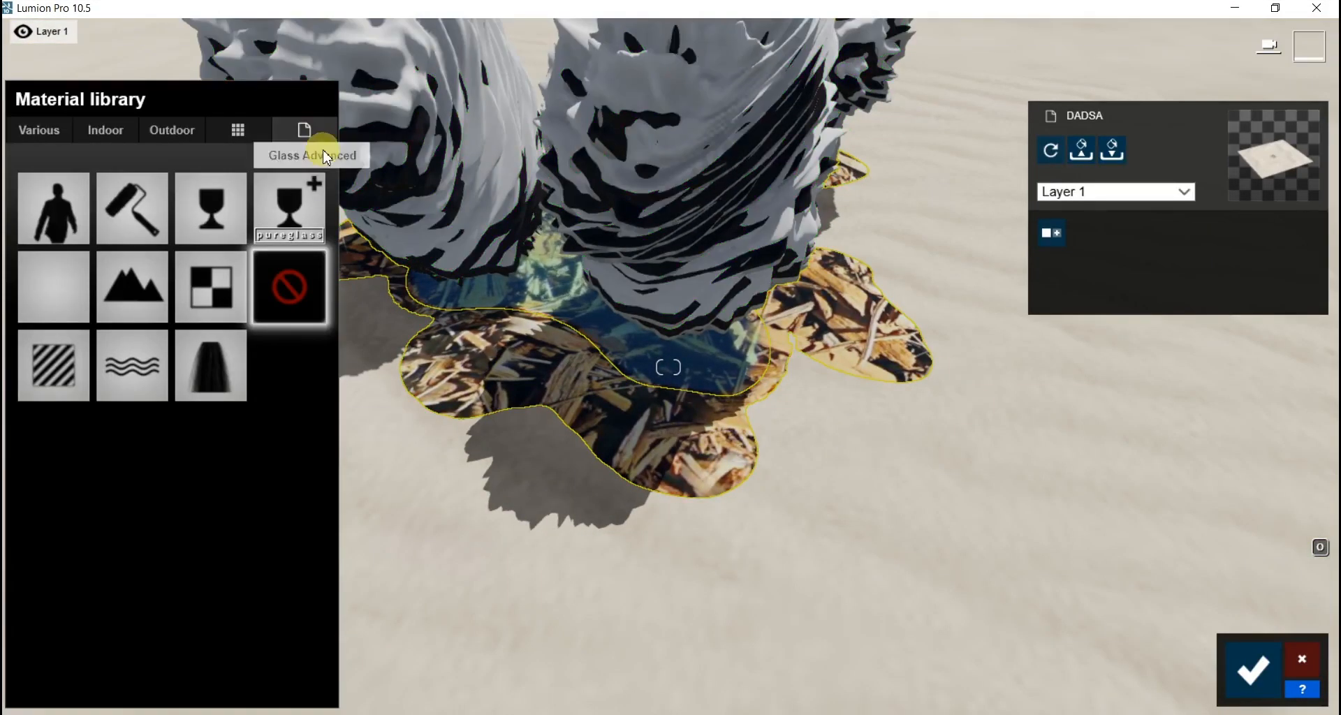
left_click(44, 142)
left_click(110, 195)
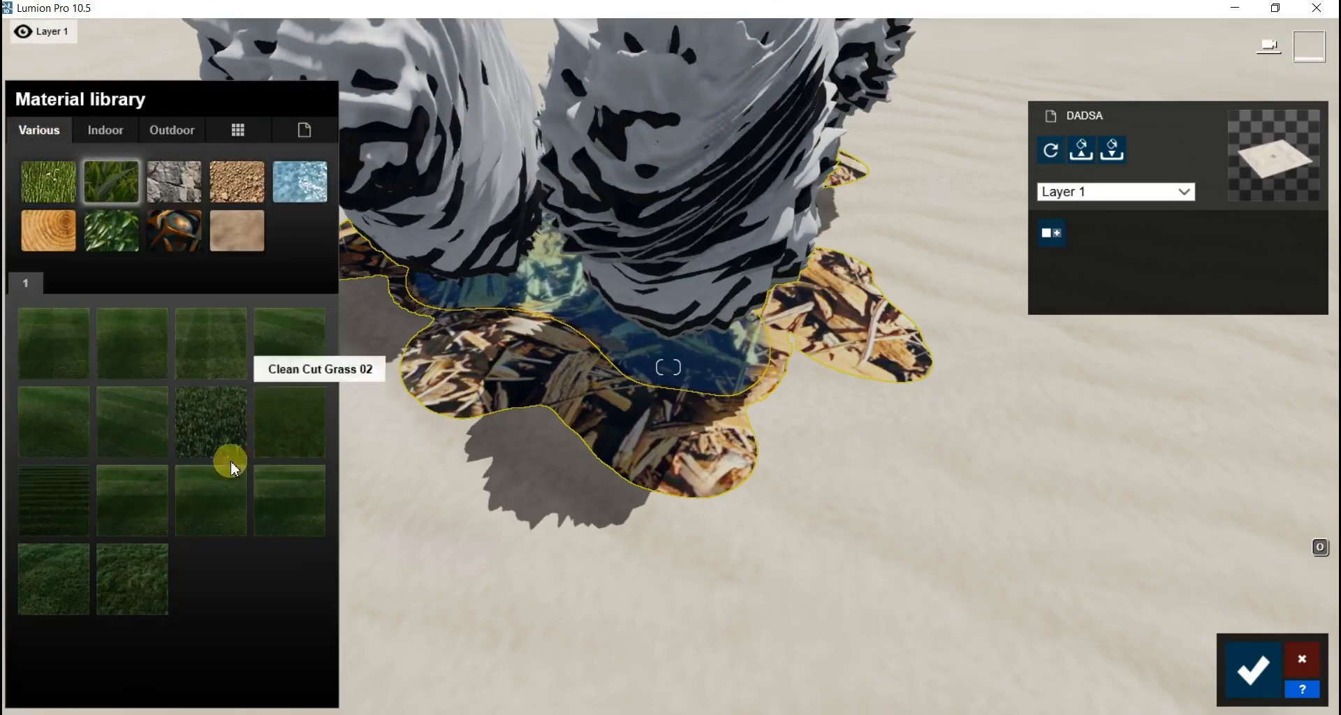
left_click(115, 562)
Step: Reduce the Wild Grass 02 grass size to 0.1 and shorten the grass length to about half of its range
right_click_drag(14, 488, 14, 508)
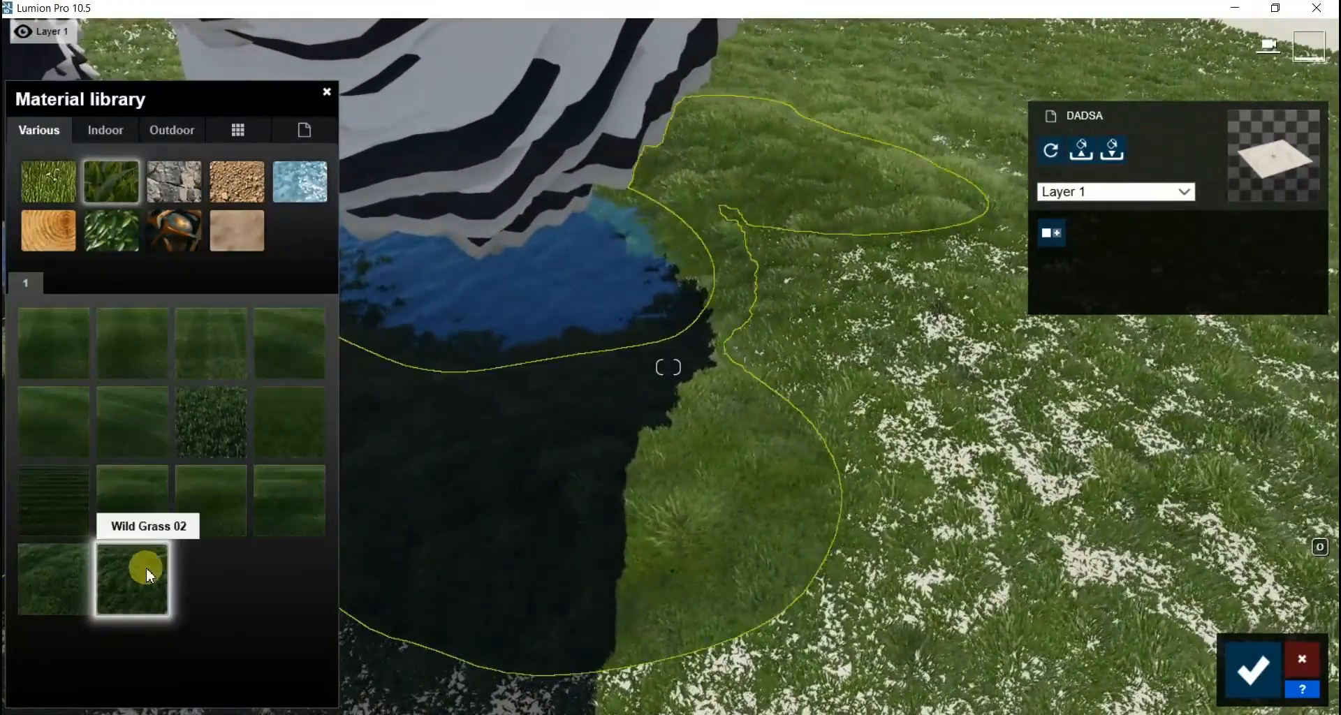
left_click(143, 564)
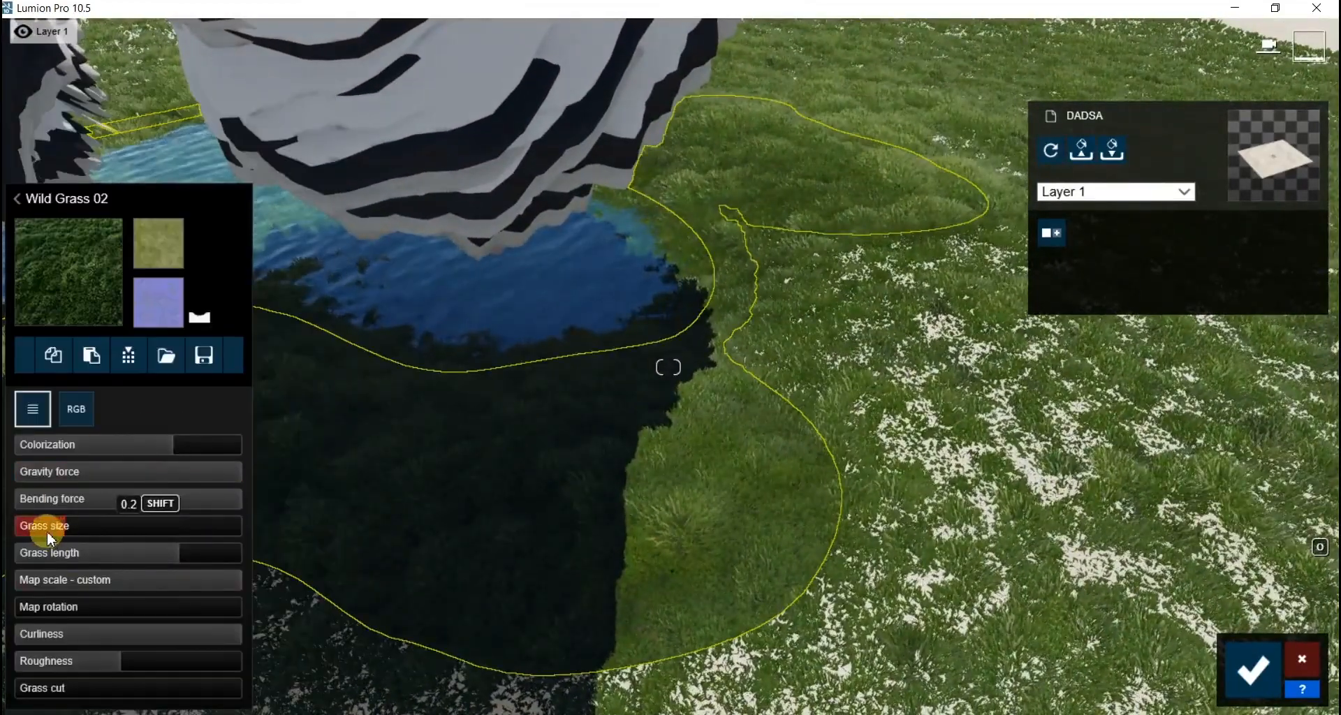
left_click_drag(47, 531, 36, 530)
right_click_drag(335, 530, 419, 663)
key("s")
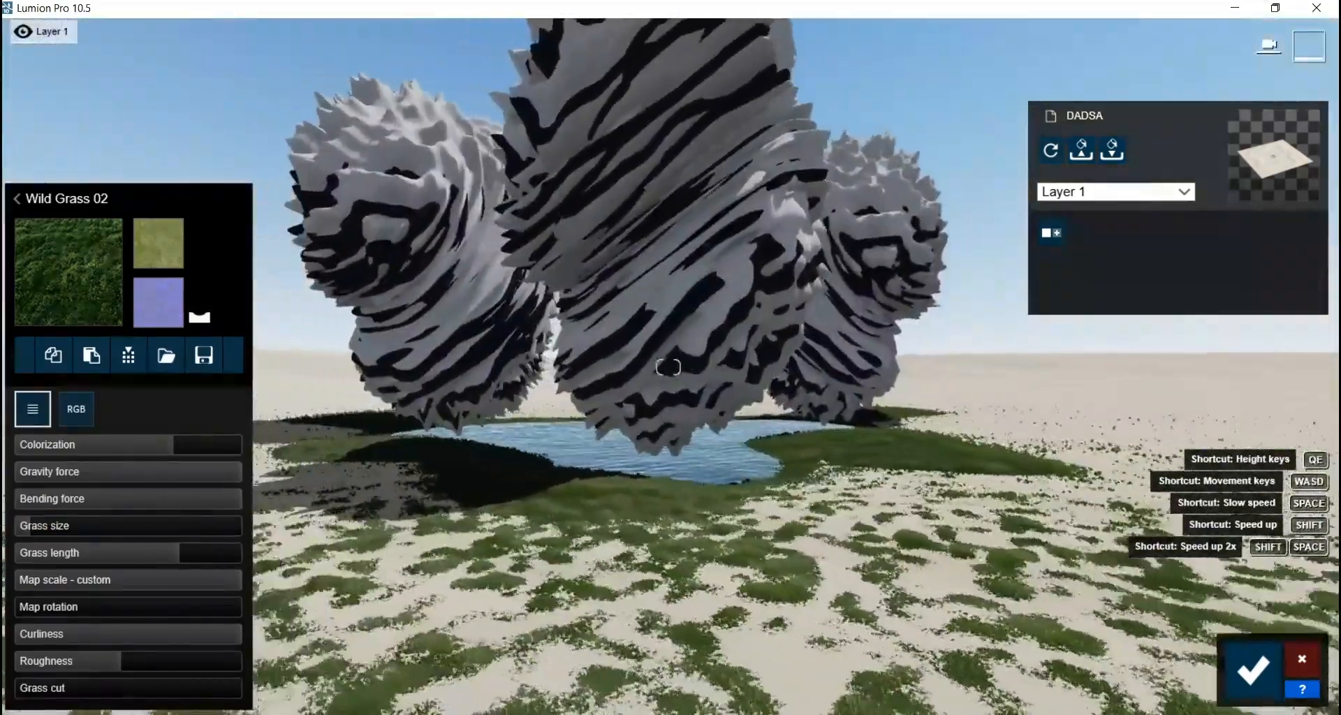
left_click_drag(169, 559, 121, 558)
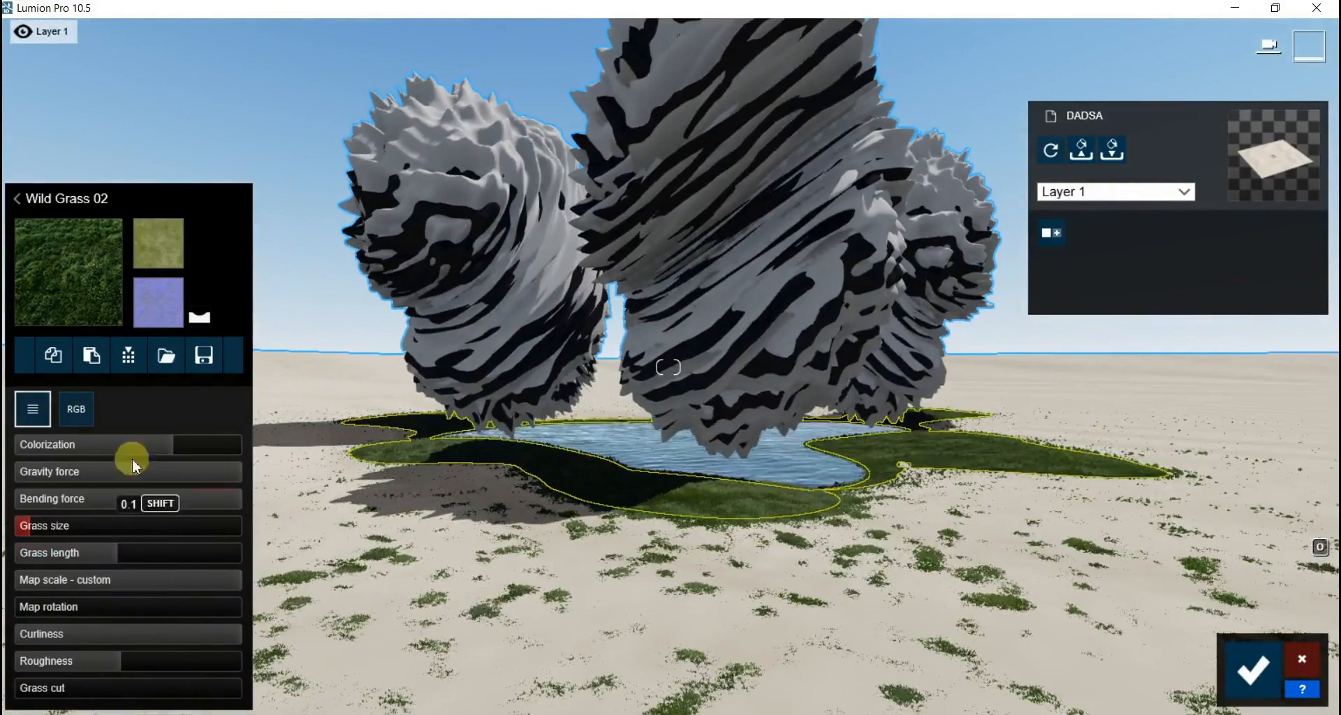
Step: Assign the Evermotion Sand 001 2048 soil material to the sand terrain
left_click(653, 627)
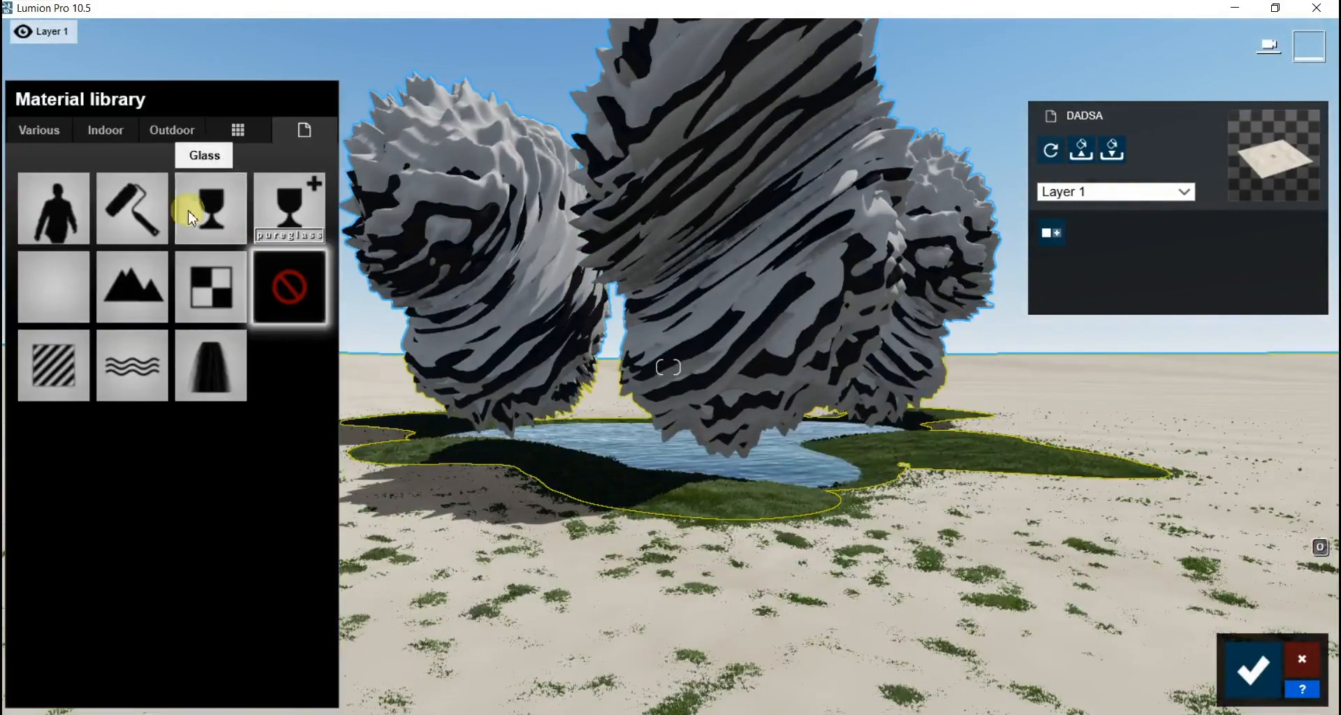
left_click(42, 130)
left_click(238, 182)
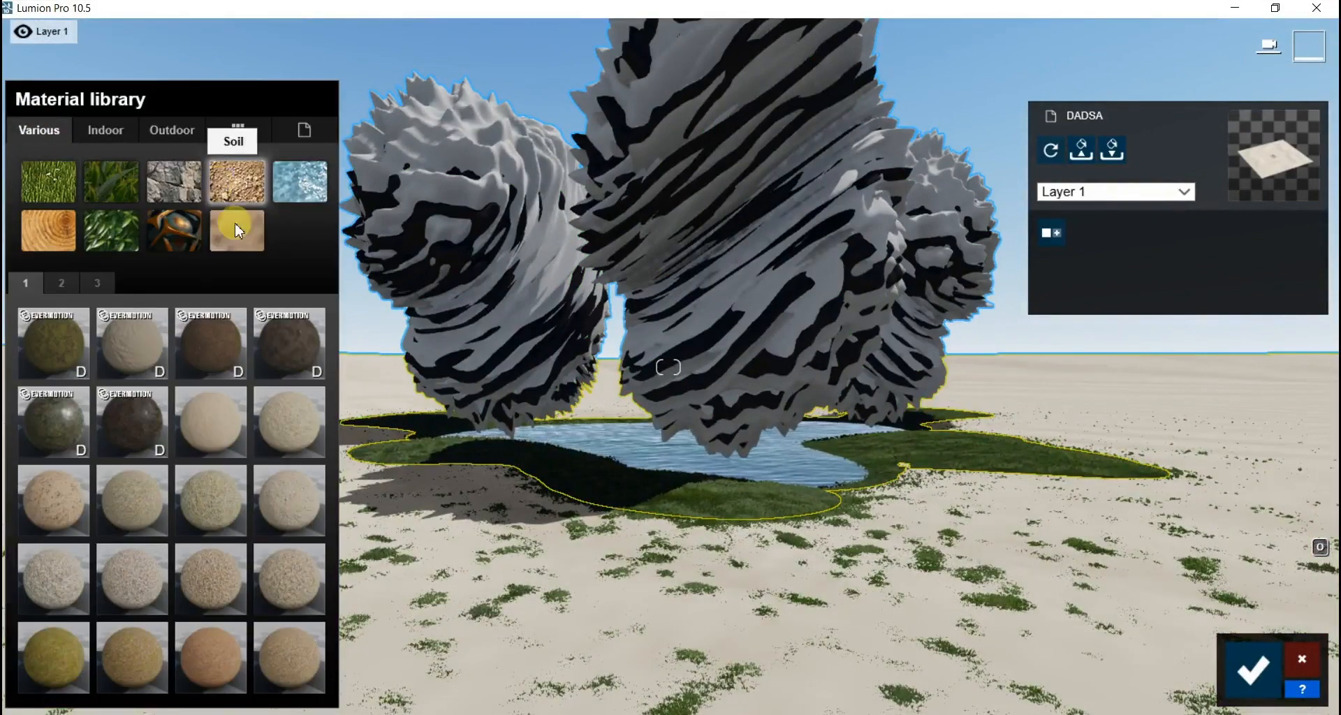
left_click(152, 353)
Step: Increase the displacement of the Evermotion Sand 001 2048 material to roughly three quarters of its range
right_click_drag(640, 480, 225, 287)
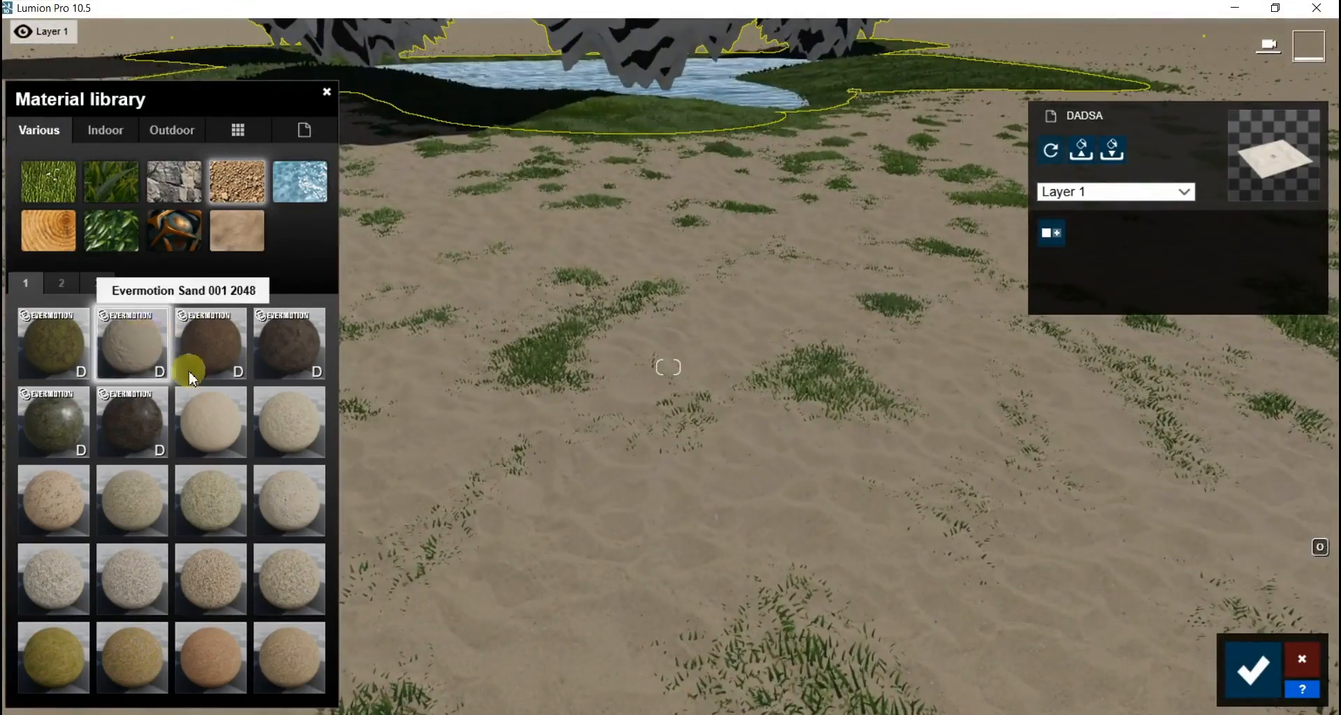
left_click(148, 342)
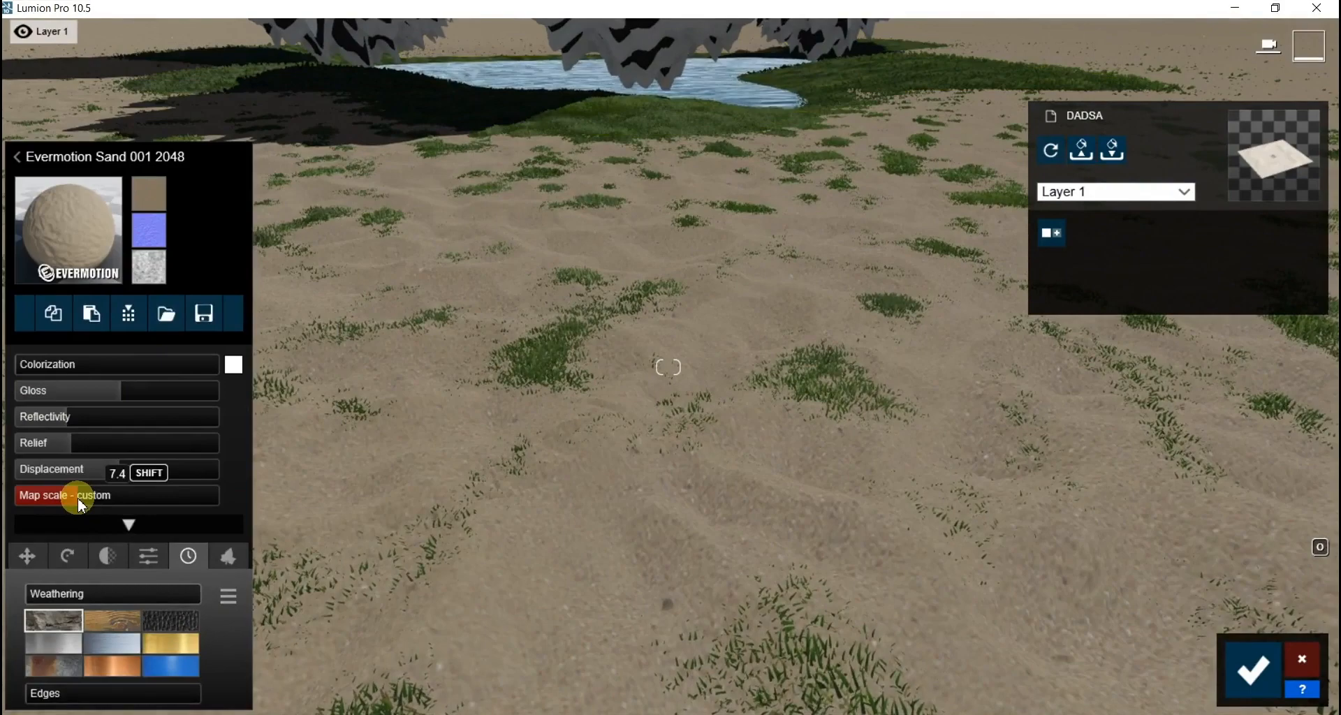
left_click_drag(114, 473, 162, 472)
Step: Reopen the Wild Grass 02 material on the banks and increase its grass length to roughly 70 percent of its range
key("q")
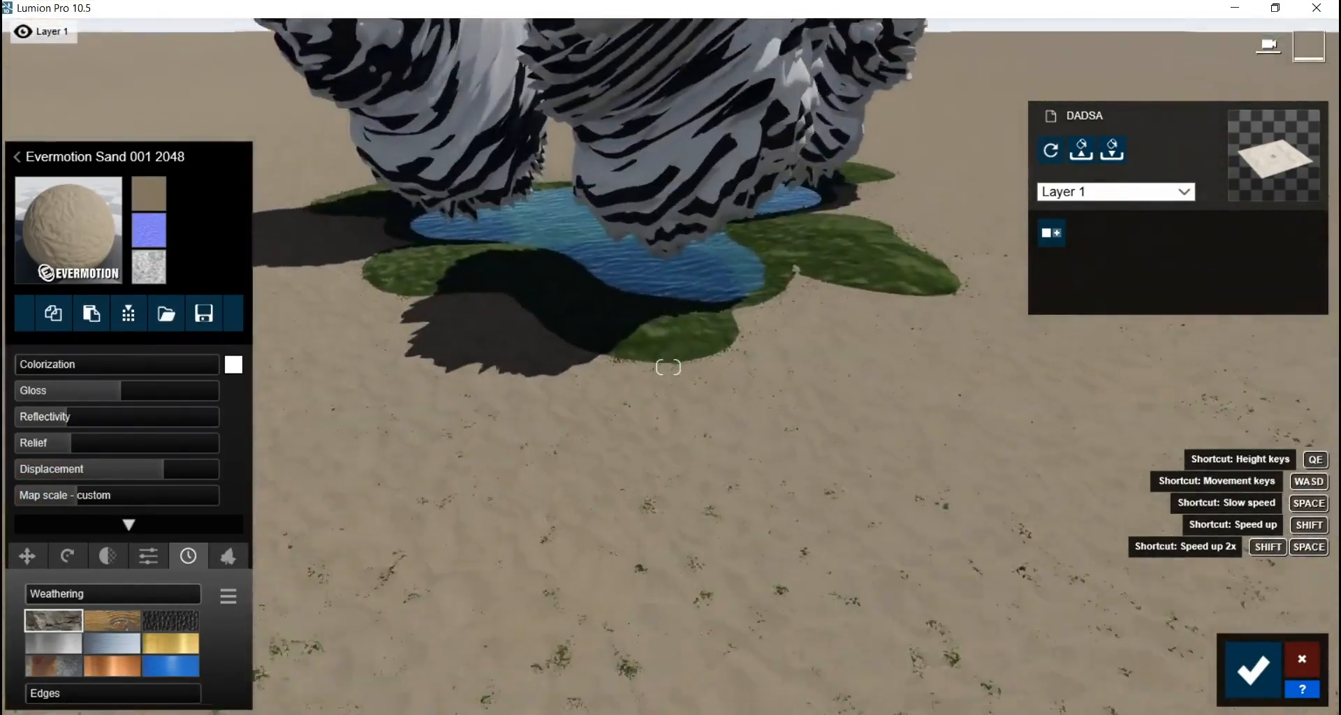
left_click(732, 349)
left_click(159, 450)
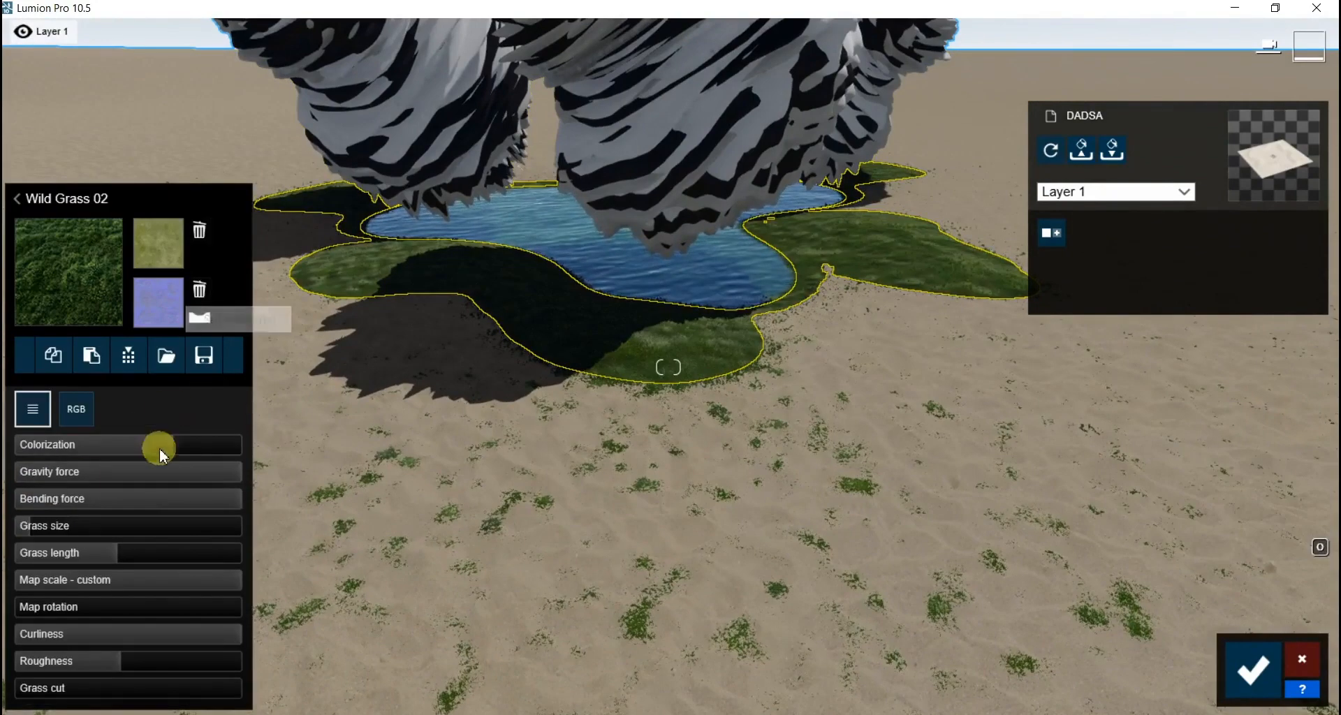
left_click(74, 555)
left_click_drag(116, 562, 174, 550)
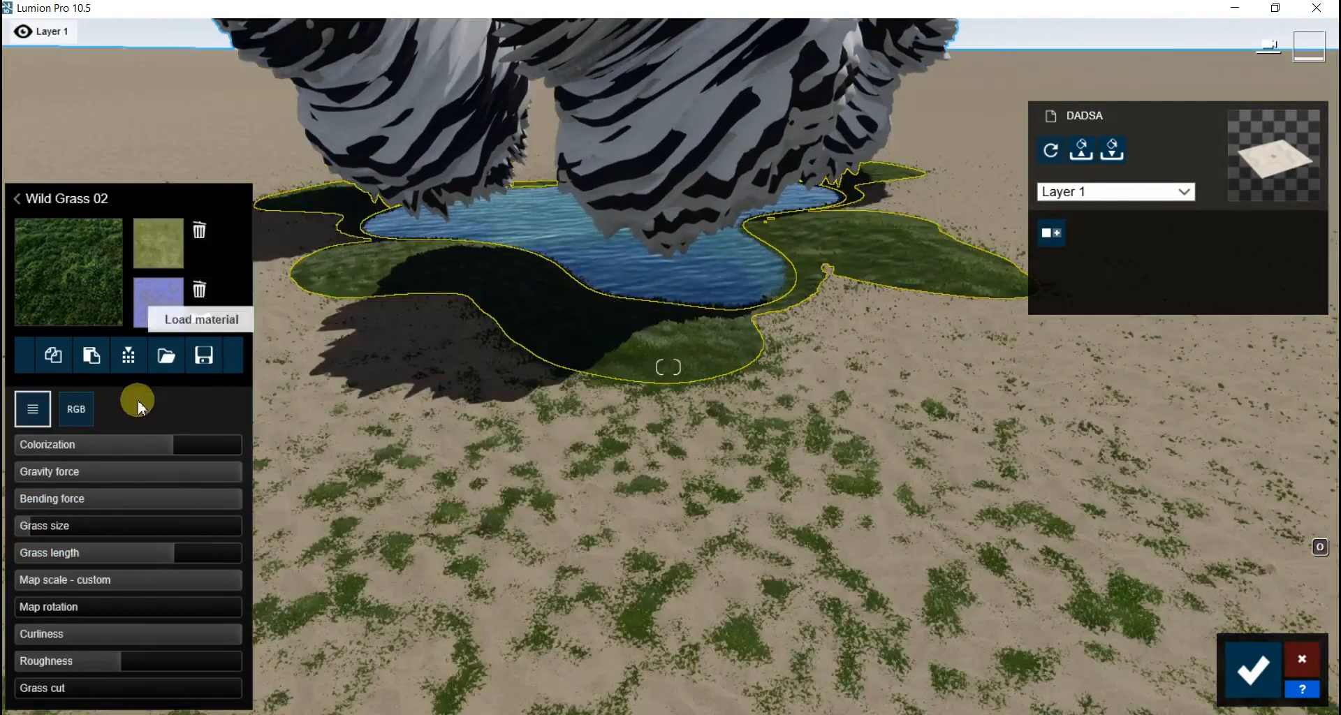
Step: Set the Wild Grass 02 grass size to about 0.1 and shorten its grass length on the patches around the pond
left_click(52, 500)
left_click(39, 526)
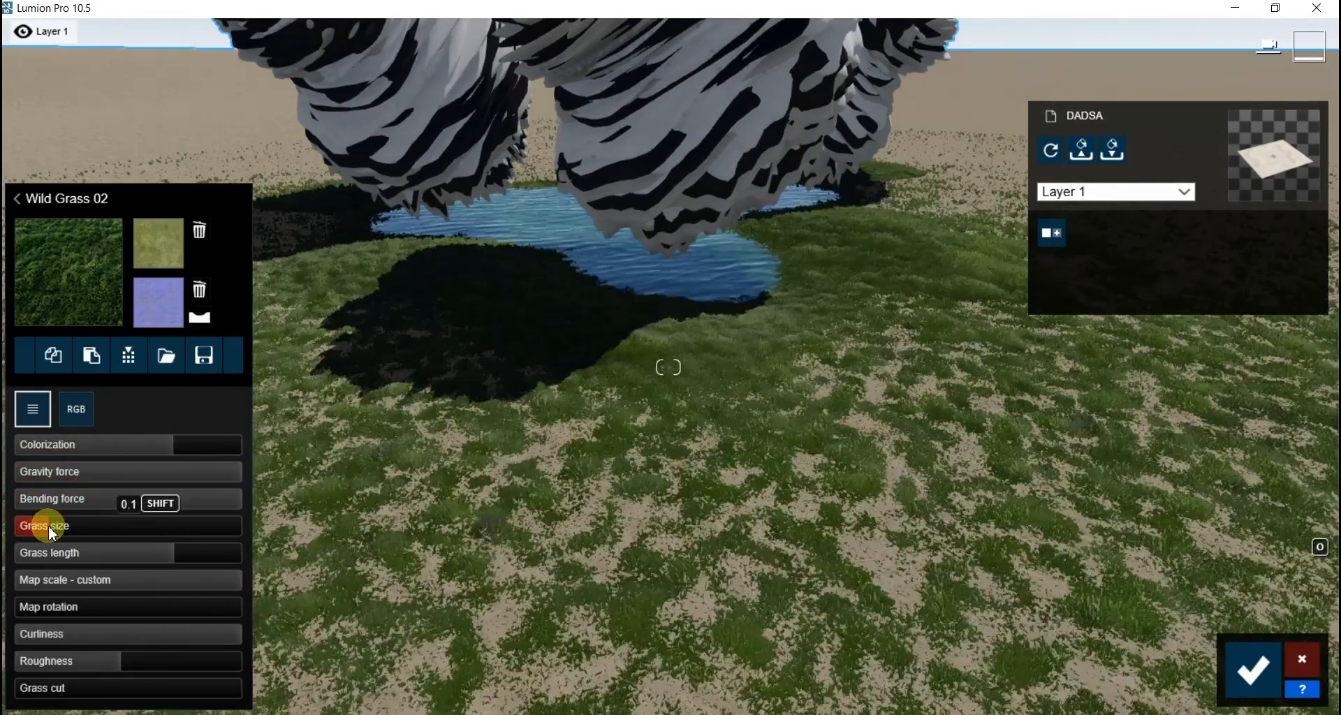
left_click_drag(165, 547, 120, 558)
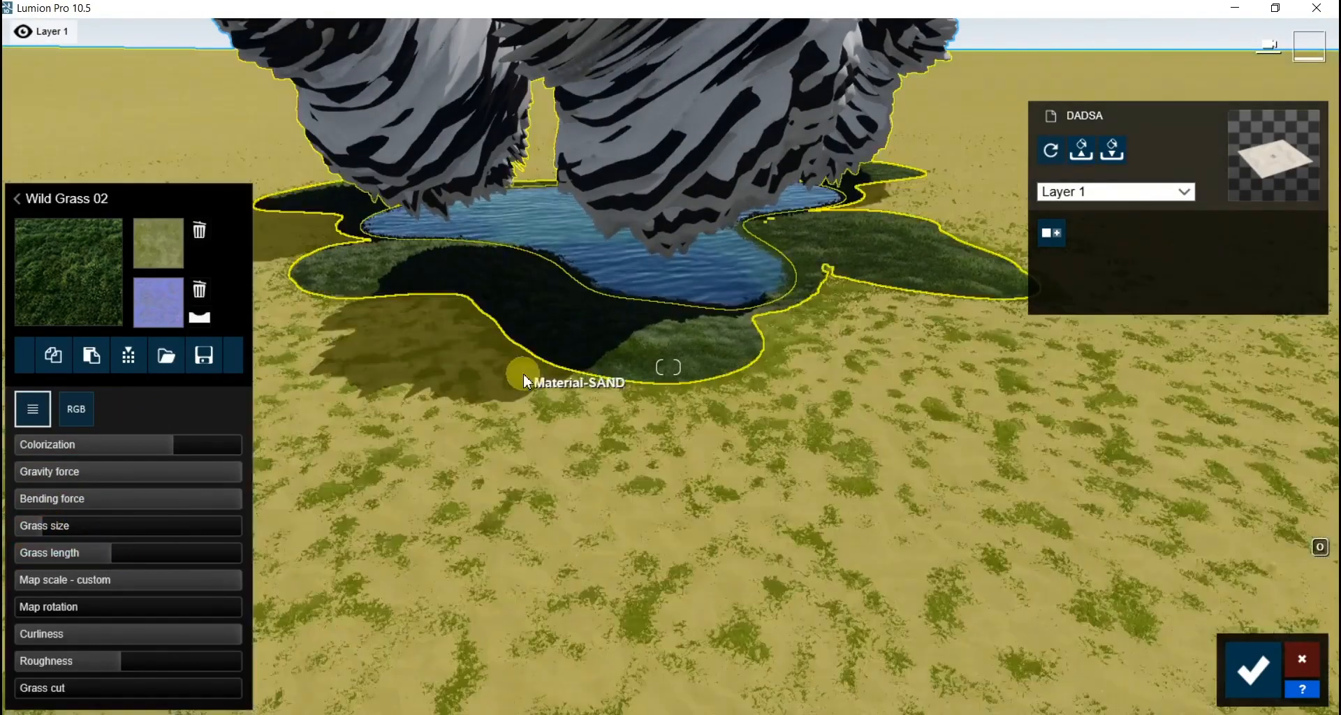
Step: Replace the pond's Water material with a dark water material from the Various category of the material library
right_click_drag(524, 381, 580, 370)
key("w")
key("w")
left_click(724, 575)
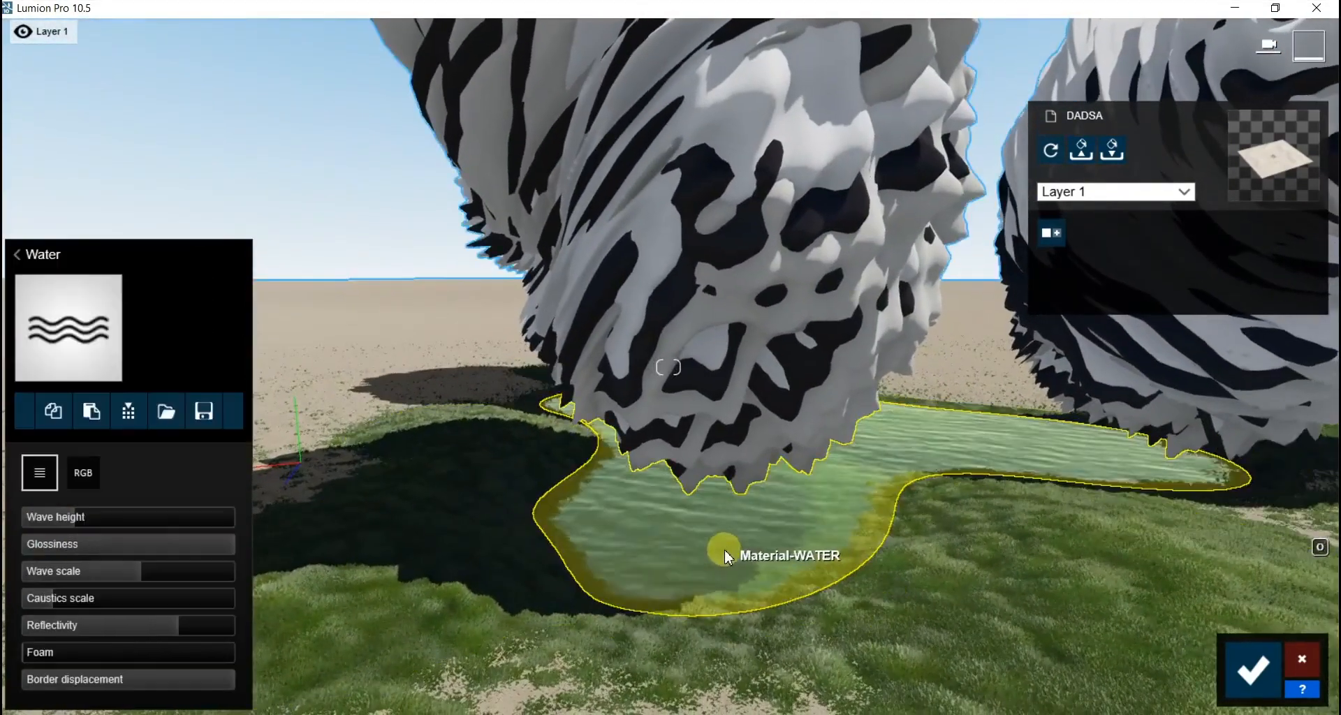
left_click(17, 269)
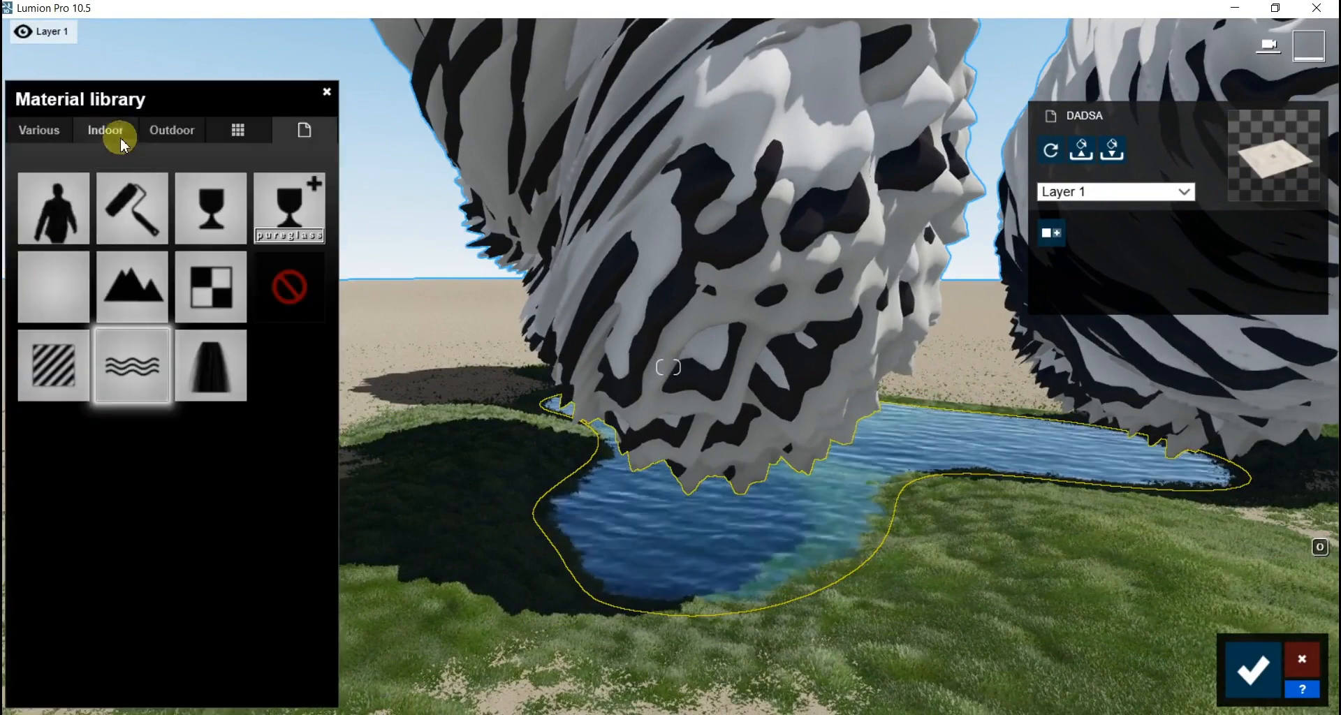
left_click(55, 139)
left_click(317, 174)
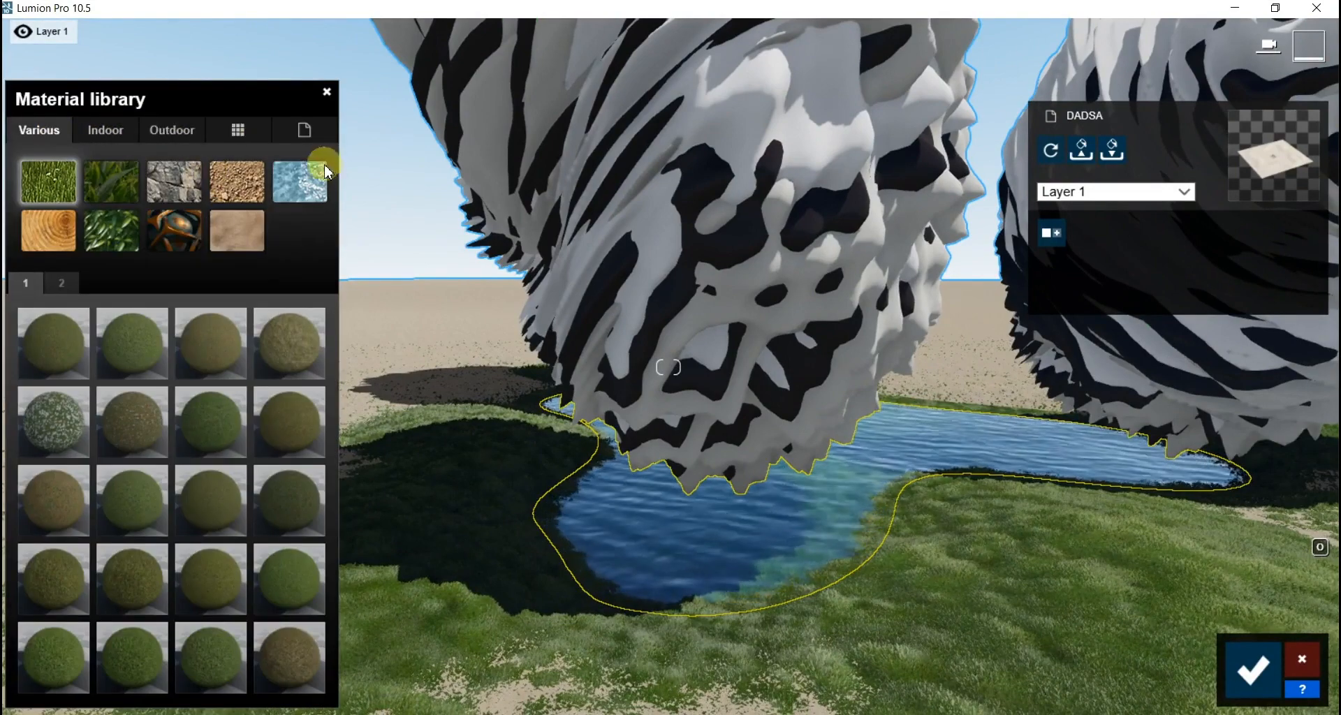
left_click(138, 568)
Step: Assign the Clean Cut Grass material to the GRASS surface covering the upper parts of the sculptural forms
right_click_drag(526, 380, 559, 286)
right_click_drag(668, 366, 803, 515)
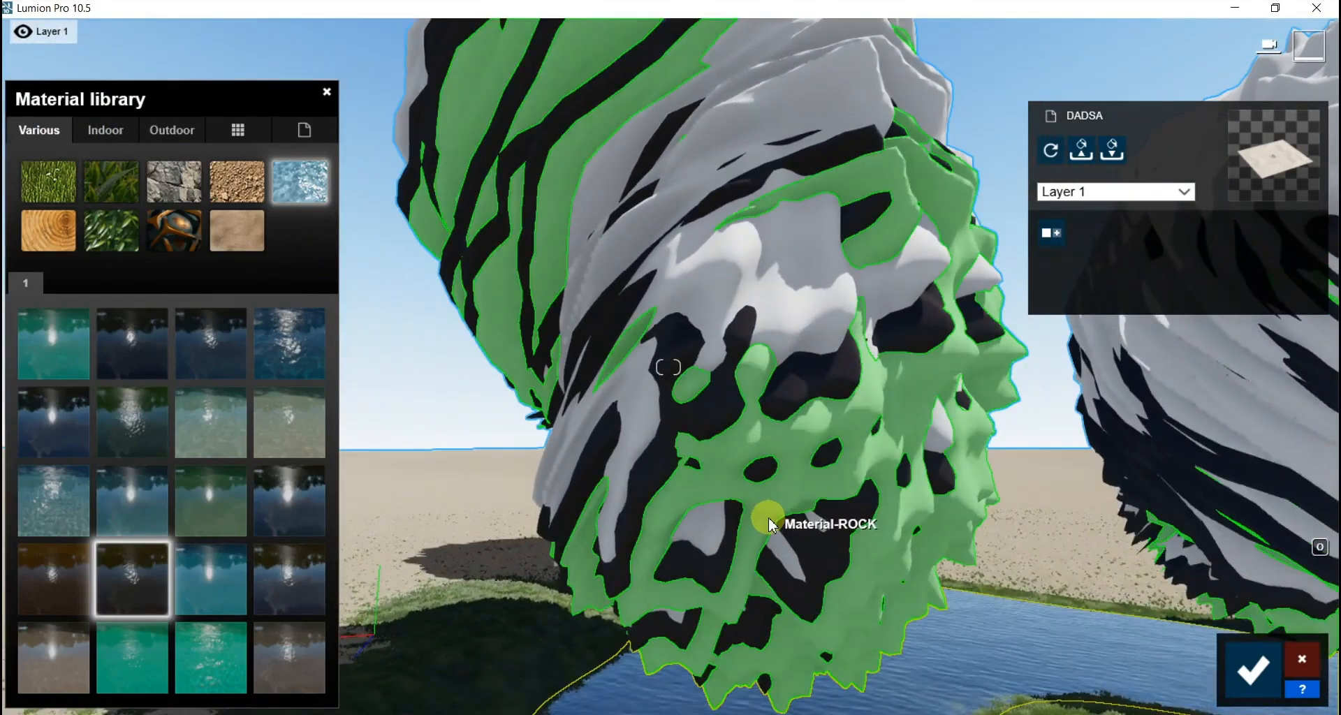
right_click_drag(699, 419, 698, 230)
key("w")
right_click_drag(668, 366, 774, 476)
key("s")
left_click(828, 439)
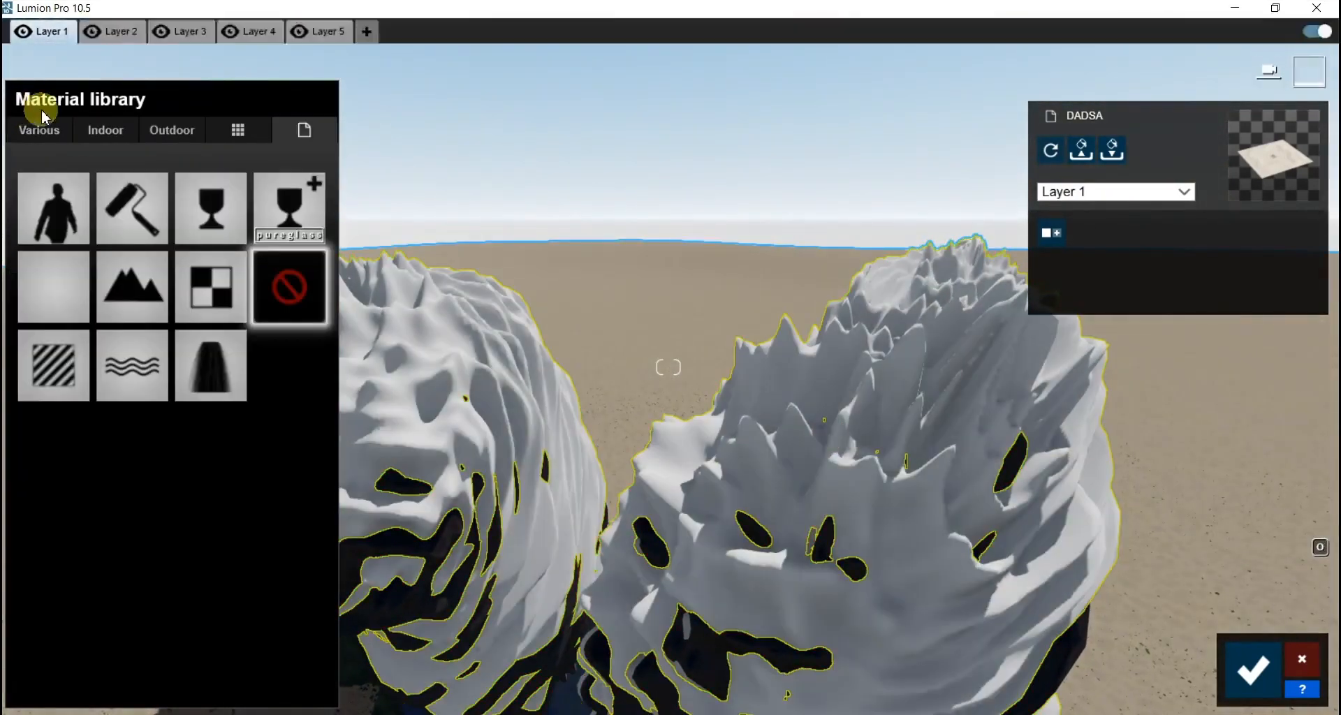
left_click(50, 128)
left_click(111, 181)
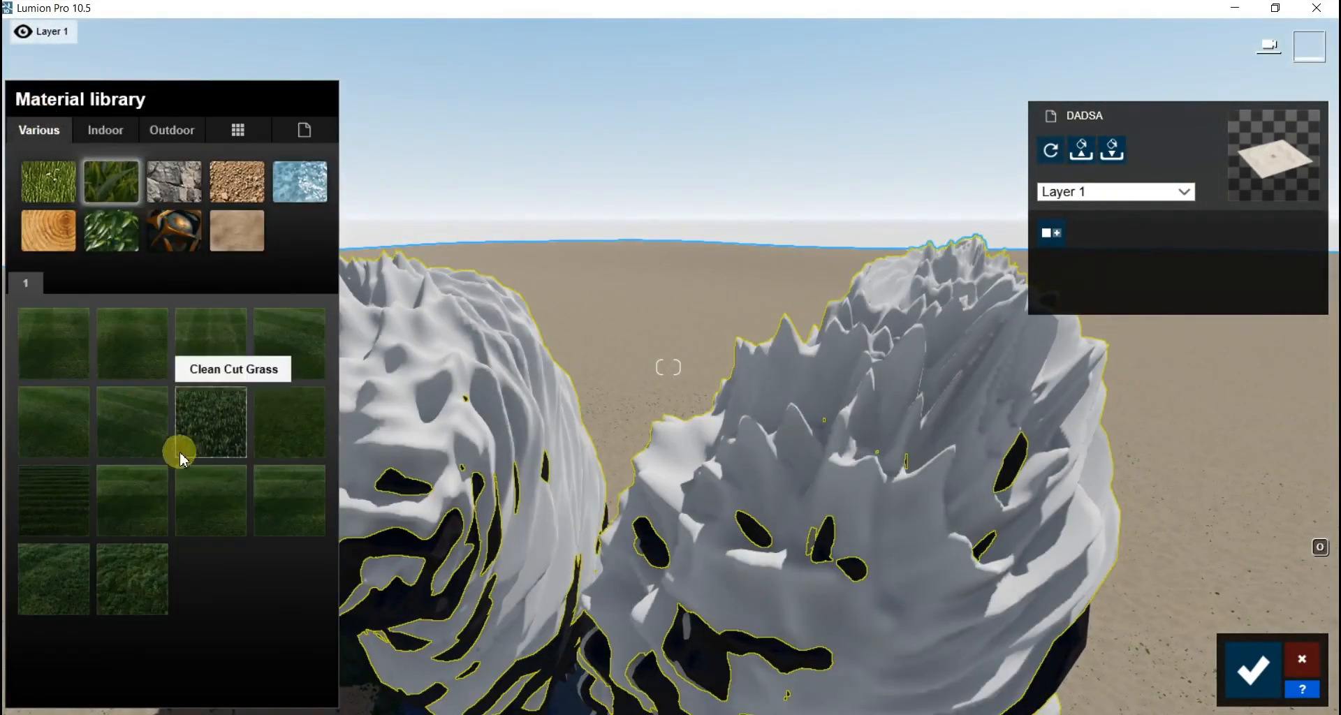
left_click(225, 395)
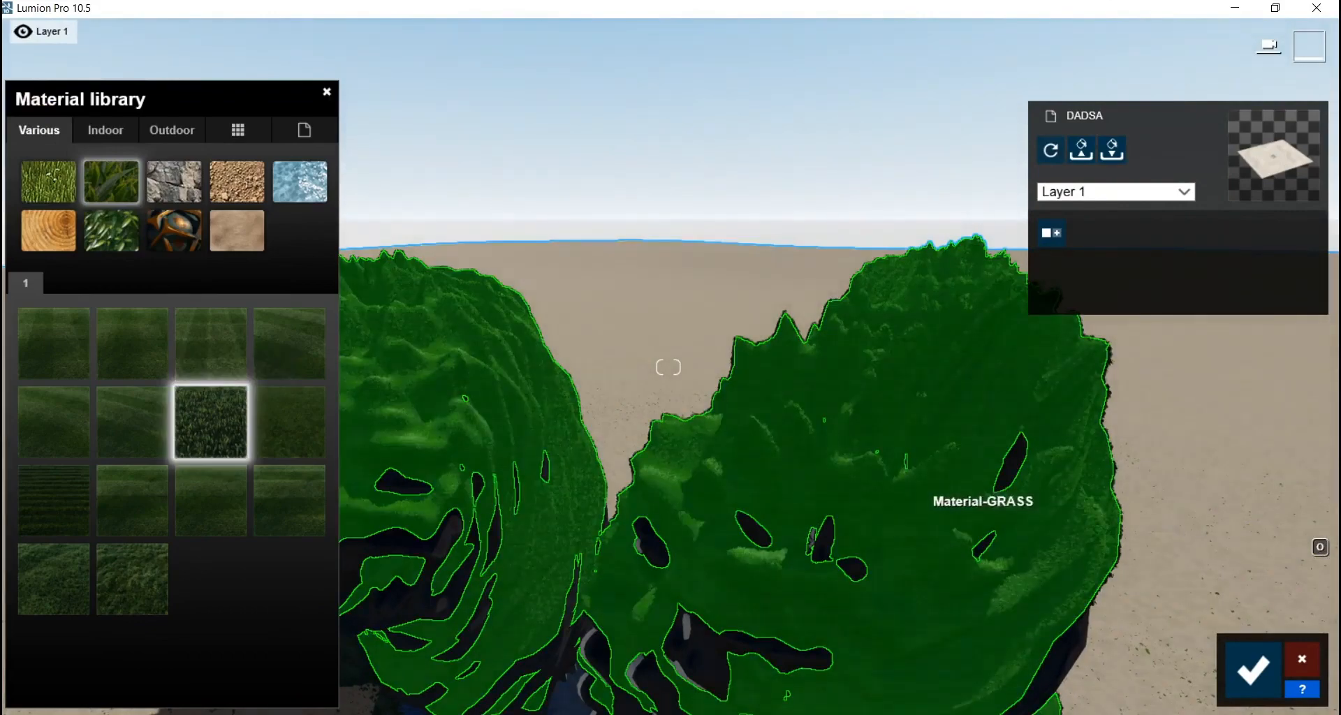
Step: Assign the AgedStone4 weathered material to the grey ROCK strips of the sculptural forms
right_click_drag(1006, 502, 1090, 614)
right_click_drag(668, 367, 622, 176)
key("w")
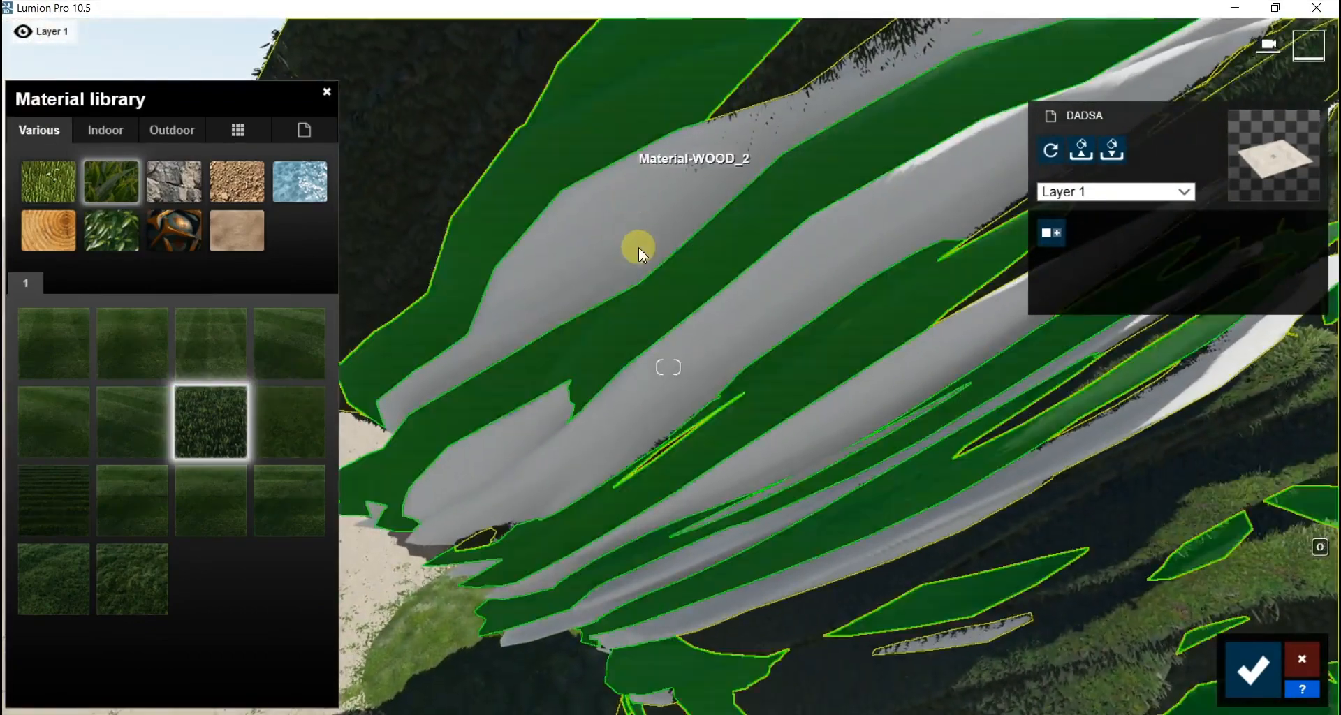
left_click(634, 245)
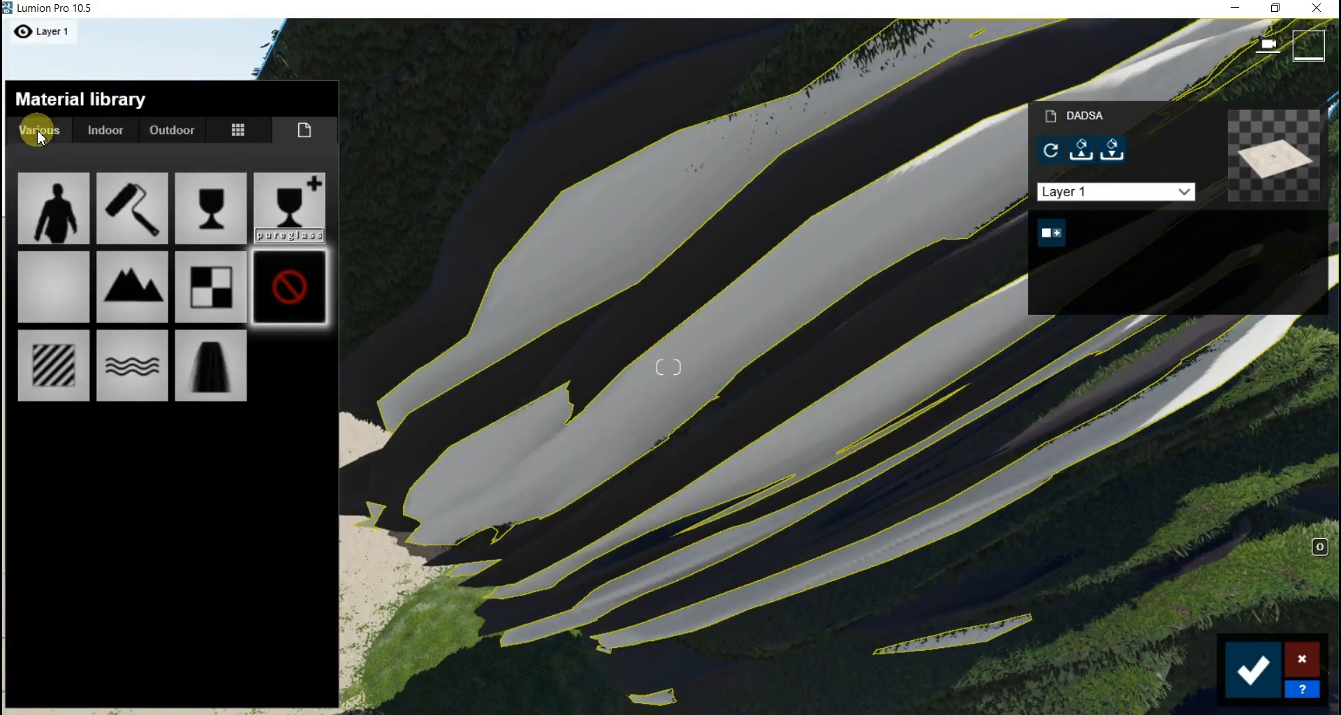
left_click(38, 130)
left_click(182, 196)
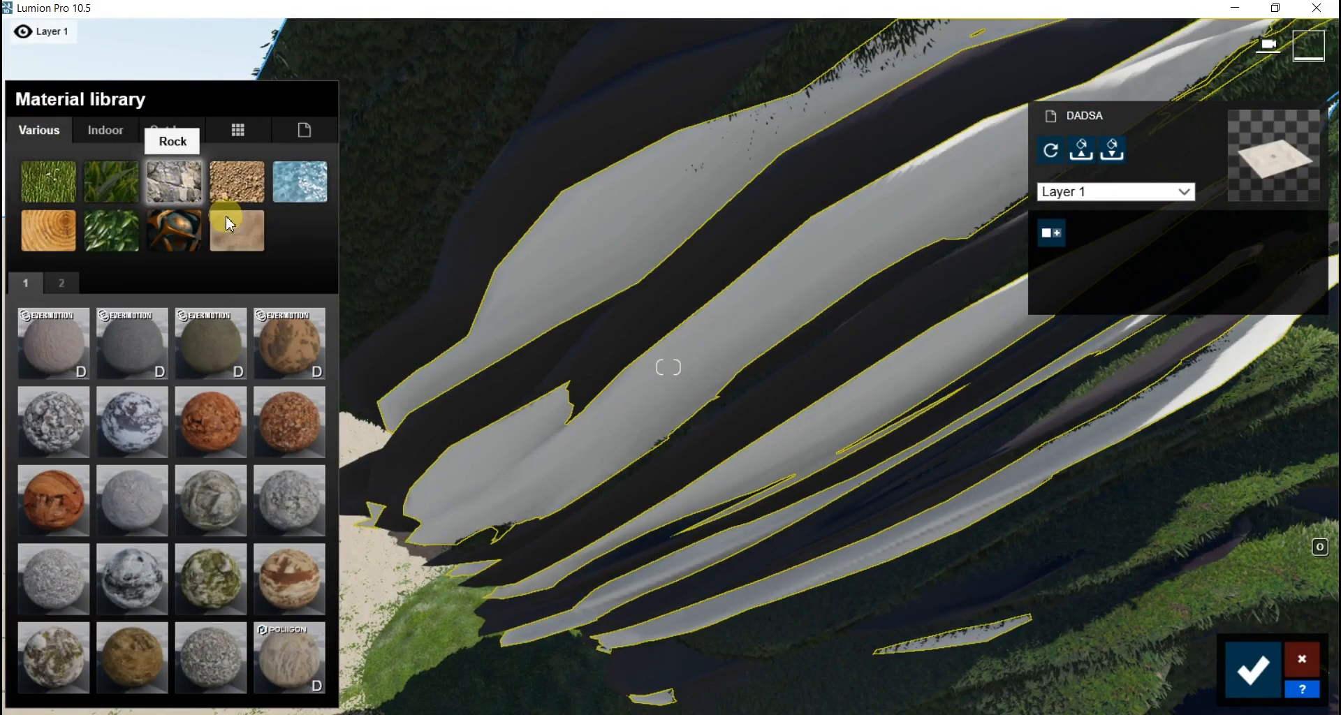
left_click(168, 229)
left_click_drag(291, 592, 819, 358)
right_click_drag(668, 367, 668, 366)
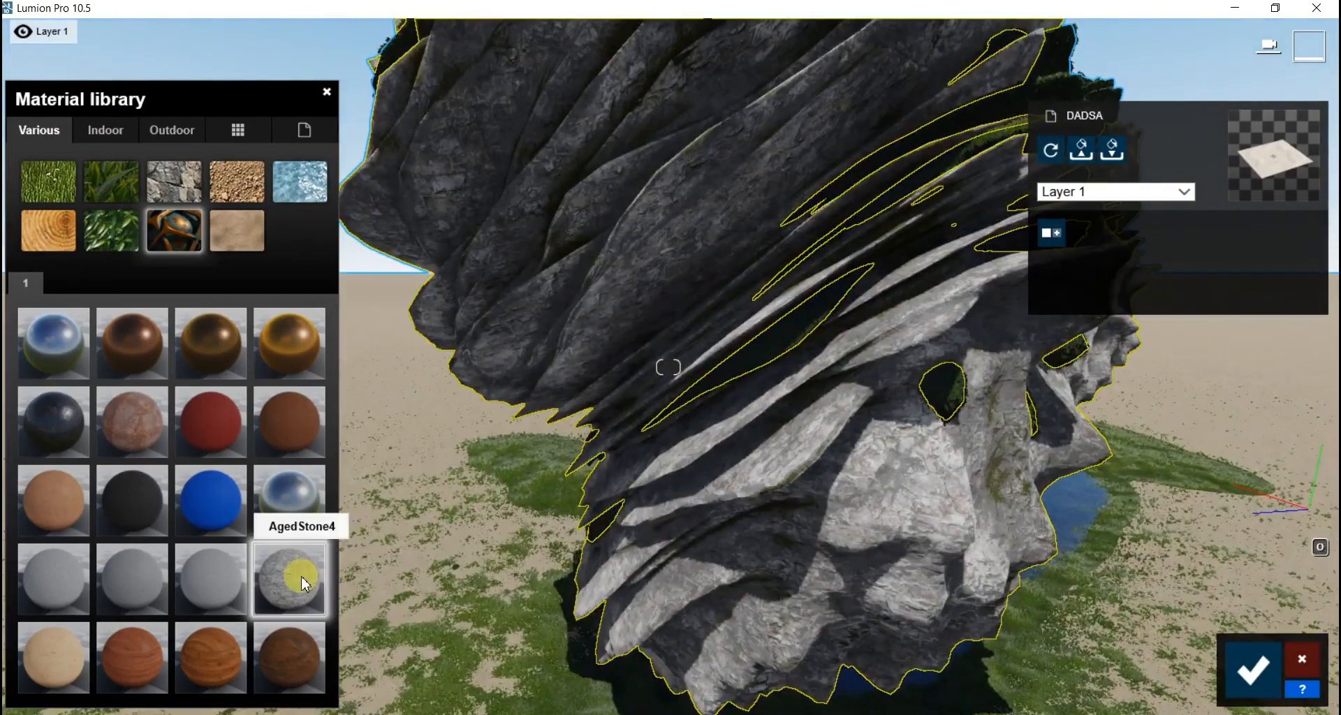
Step: Increase the weathering of AgedStone4, raise its relief to nearly the maximum and set its map scale to about 8.0
left_click(304, 583)
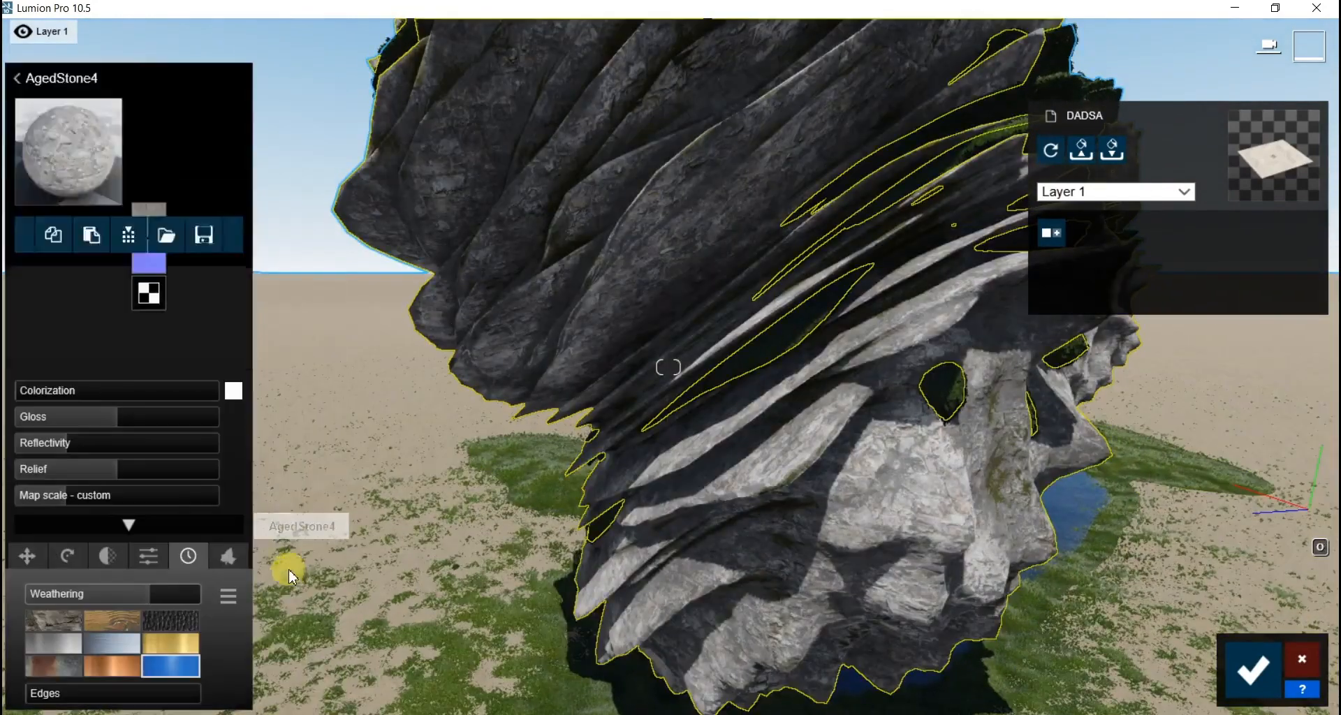
left_click_drag(174, 597, 180, 599)
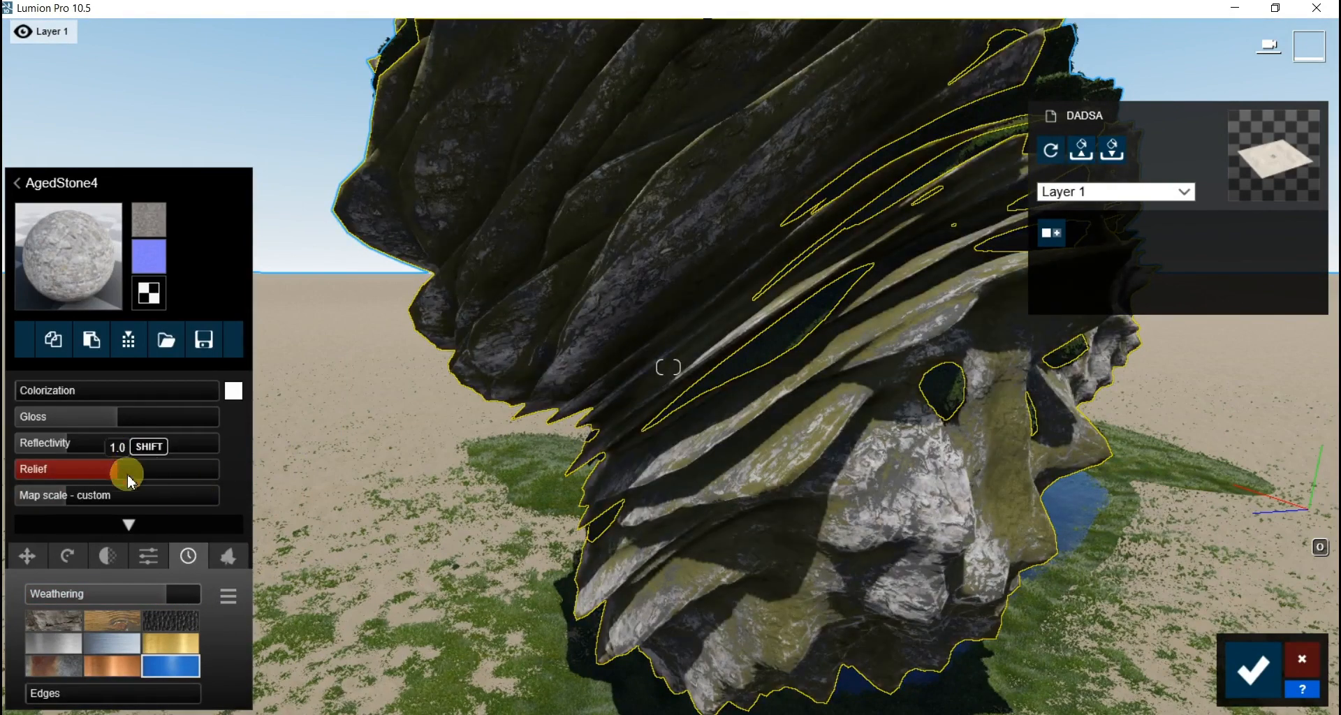
left_click_drag(128, 479, 312, 481)
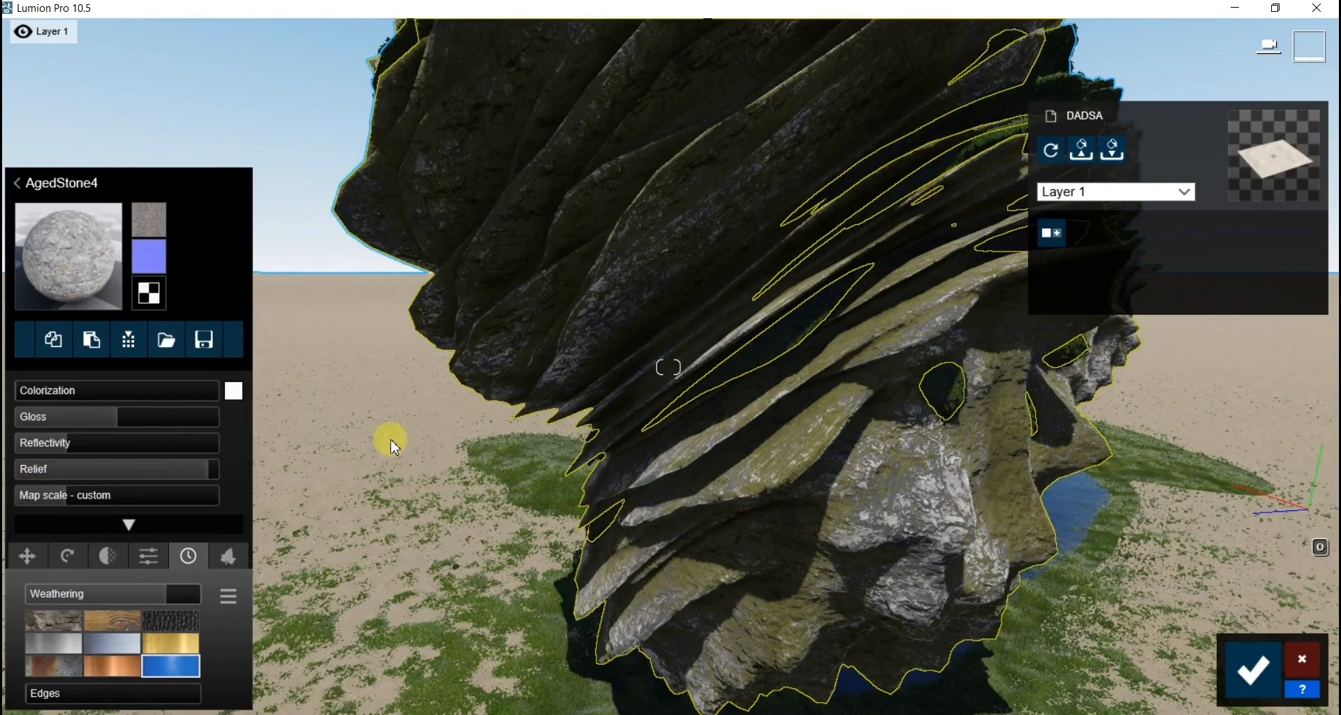
left_click_drag(73, 510, 82, 513)
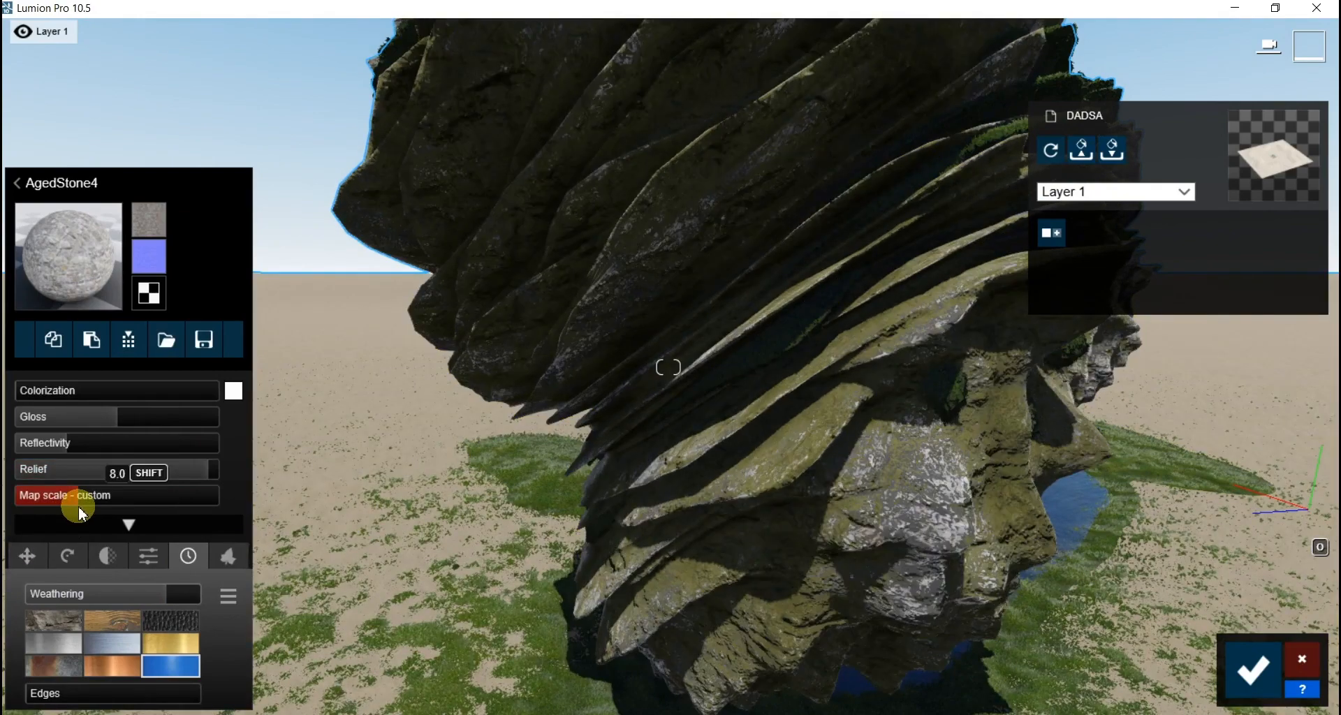
right_click_drag(475, 479, 349, 489)
right_click_drag(668, 366, 509, 425)
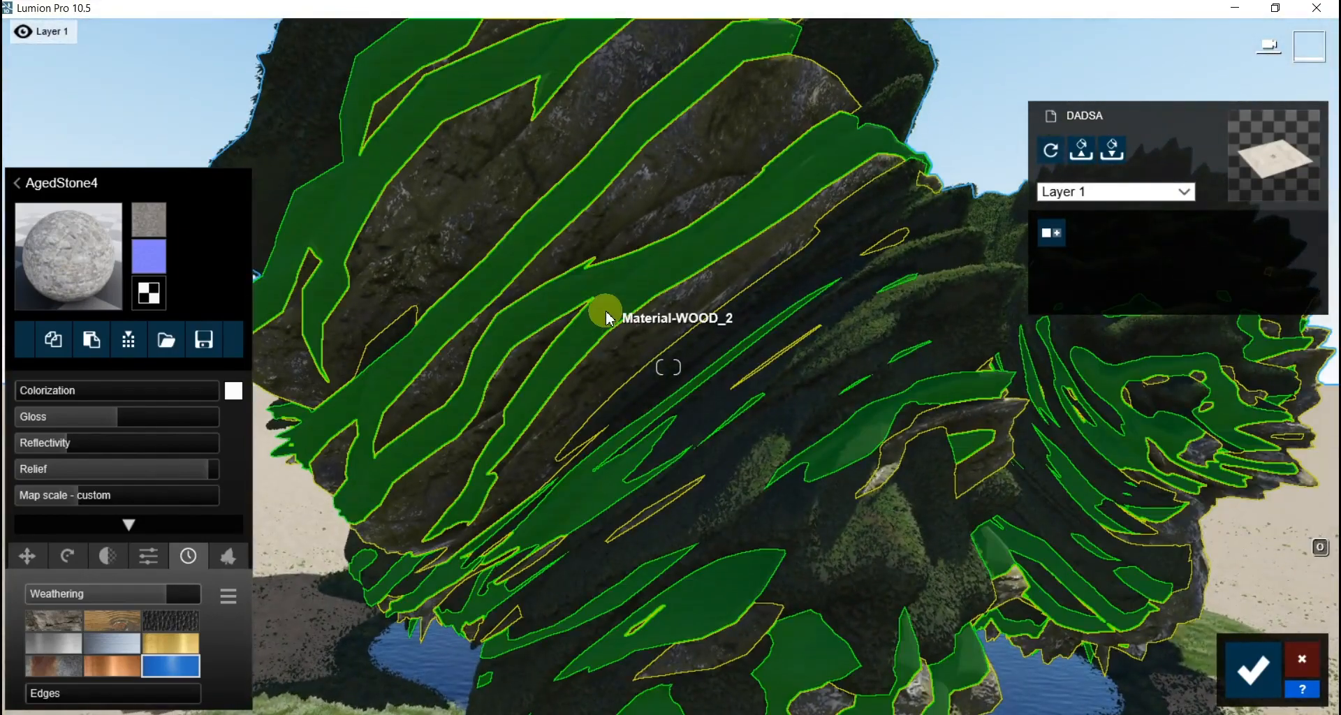
Step: Assign the AgedGold material to the dark WOOD_2 strips and slightly raise its weathering
left_click(606, 315)
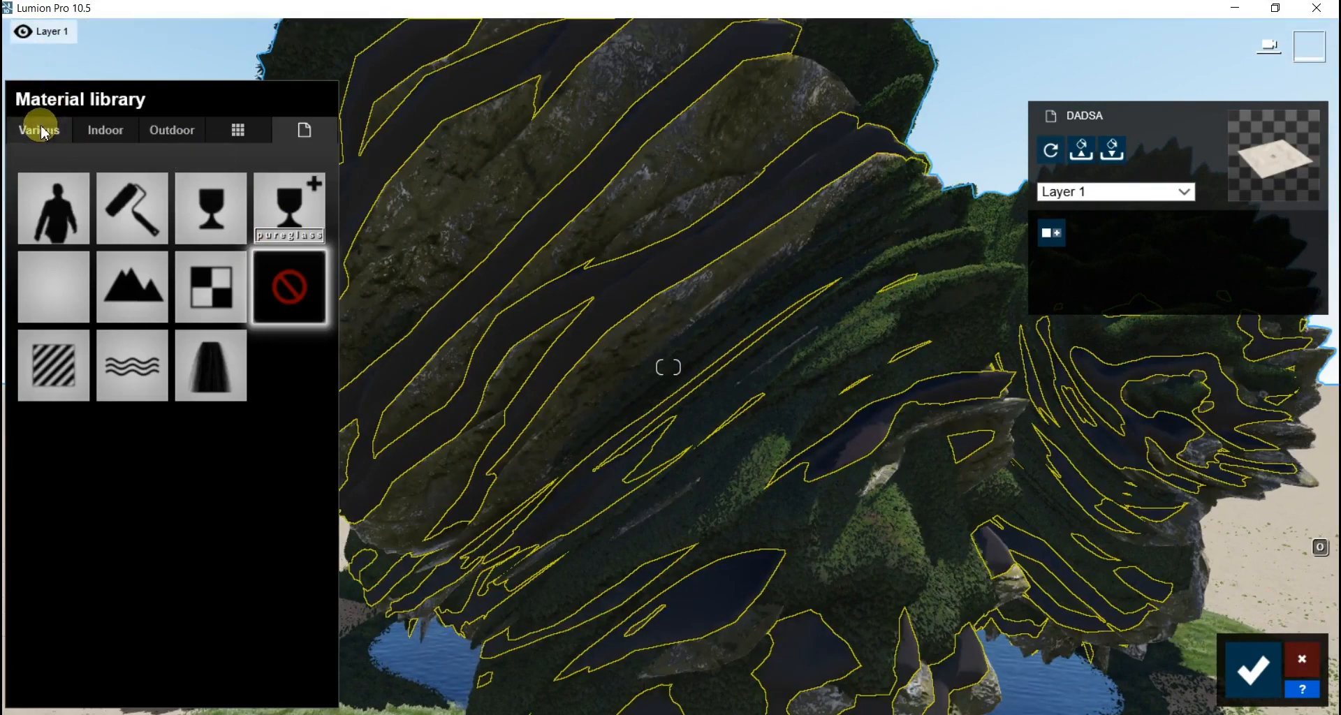
left_click(38, 130)
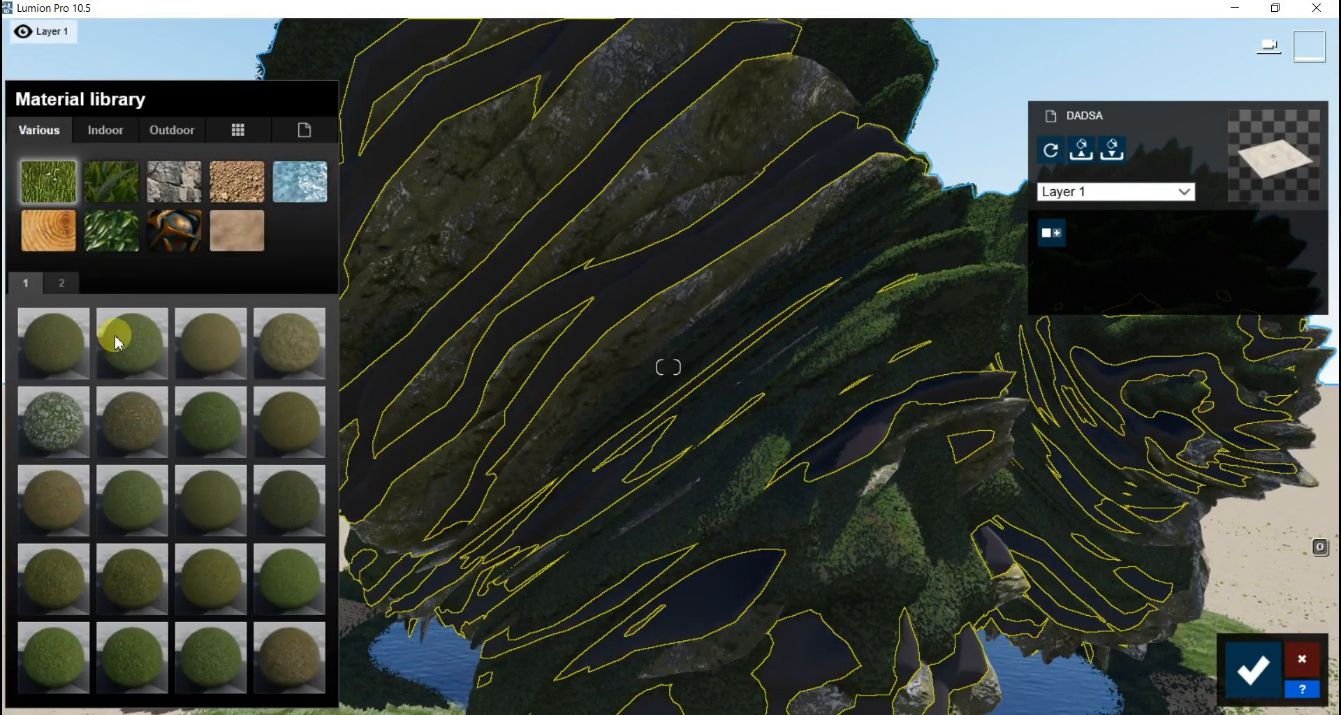
left_click(167, 241)
left_click(288, 341)
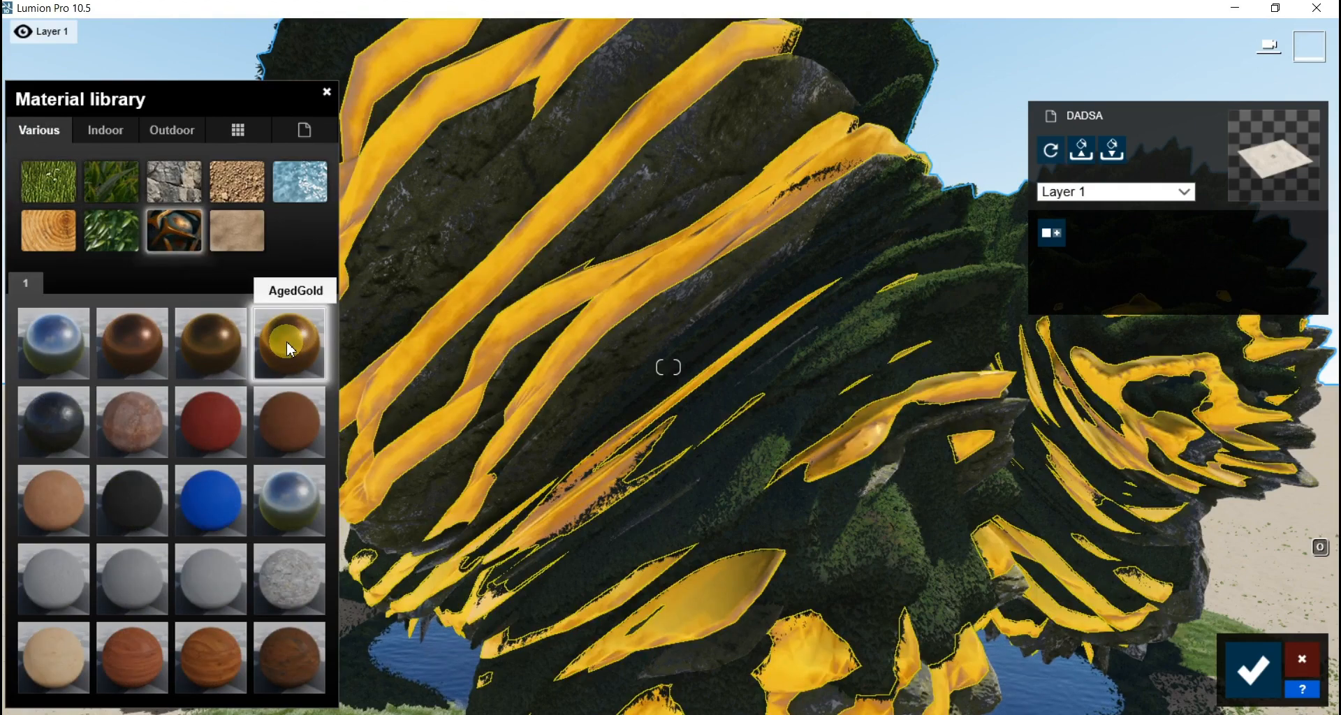
left_click(286, 341)
mouse_move(139, 595)
left_mouse_down()
mouse_move(201, 598)
mouse_move(154, 590)
left_mouse_up()
Step: Replace the grass material on the forms' GRASS surface with AgedAluminium
right_click_drag(664, 278, 492, 296)
left_click(500, 308)
left_click(43, 230)
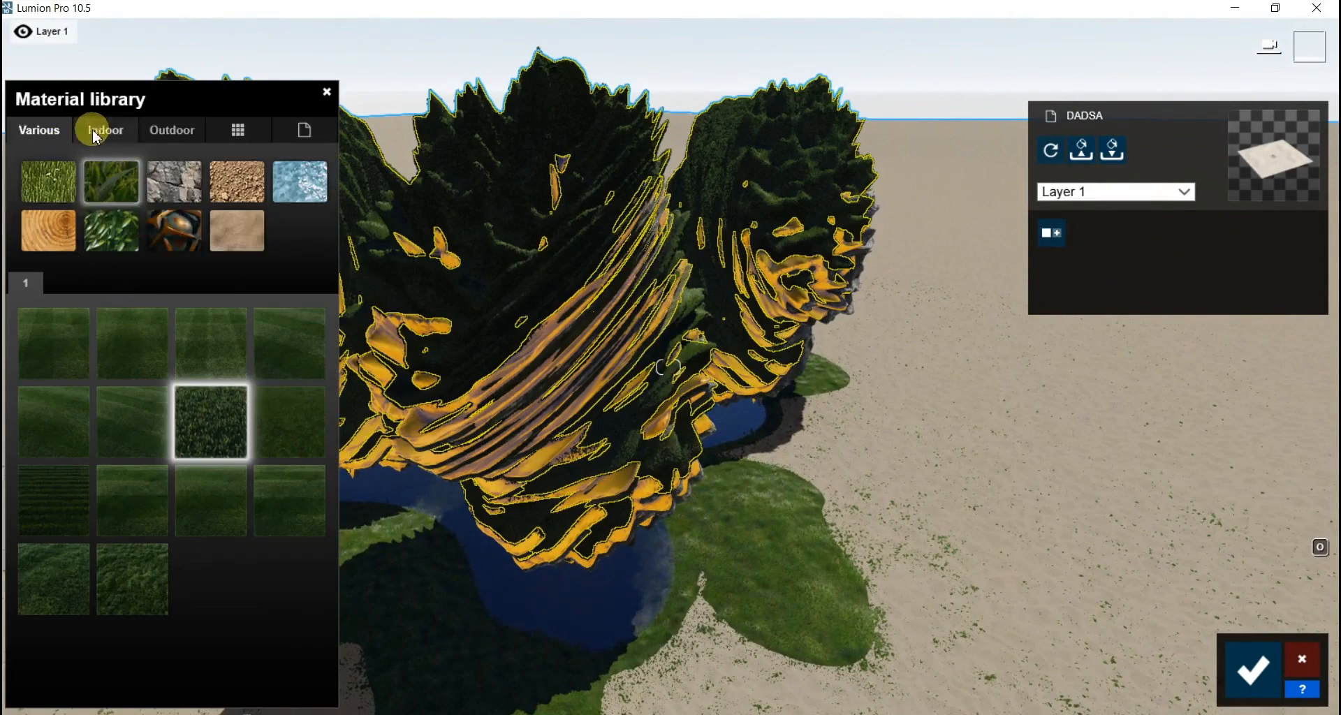
left_click(103, 134)
left_click(38, 130)
left_click(135, 174)
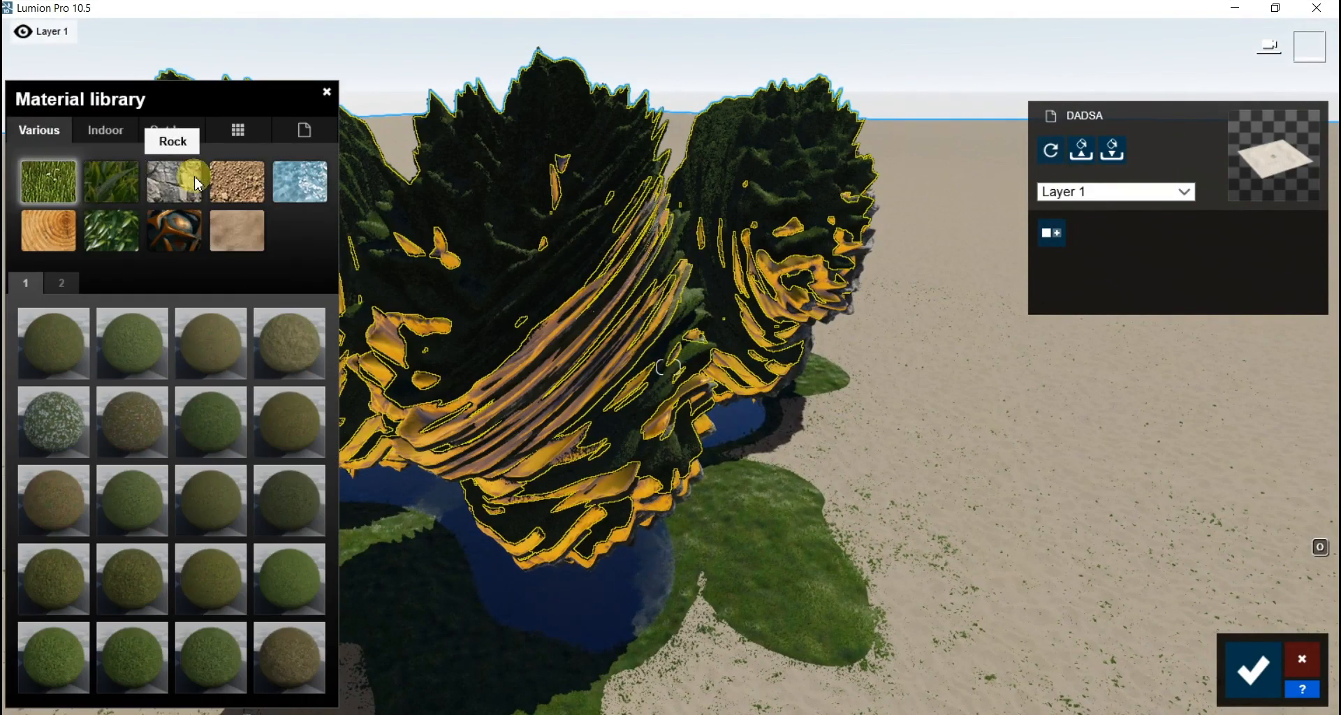
left_click(183, 227)
left_click(70, 356)
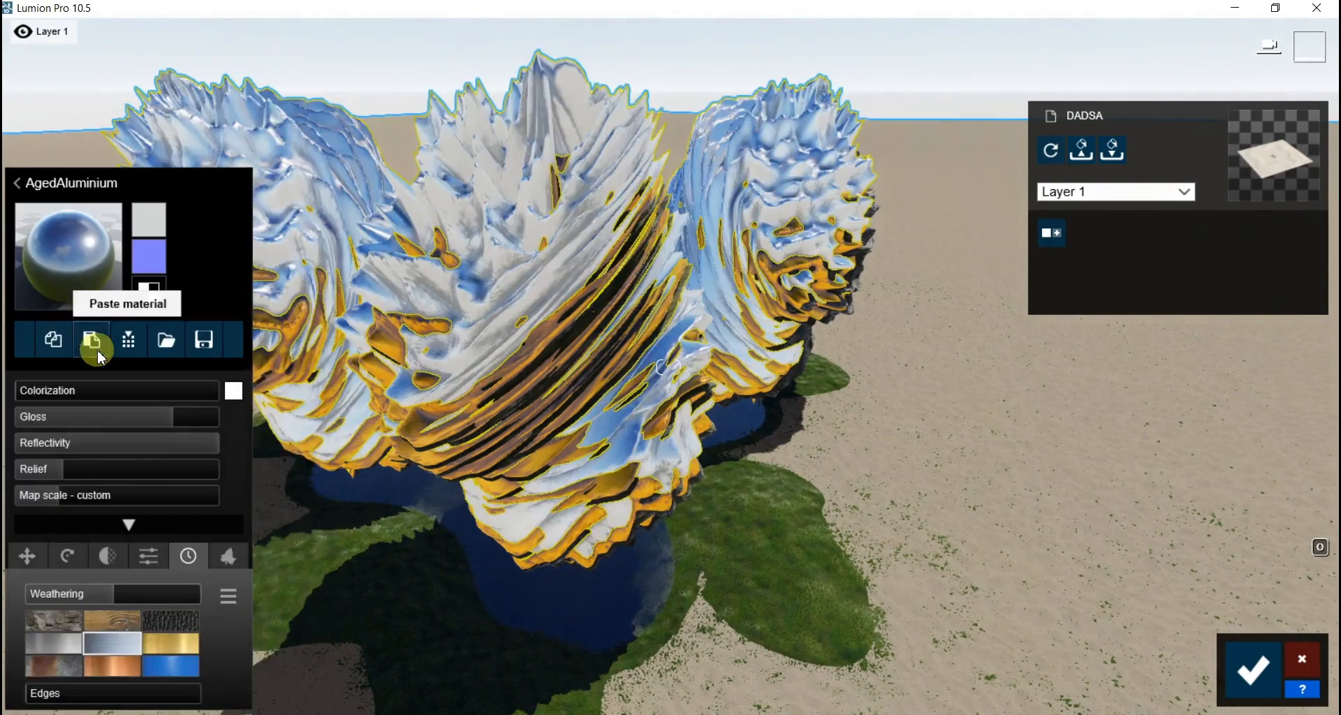
Step: Increase the AgedAluminium weathering and save the material changes
left_click_drag(112, 592, 159, 592)
right_click_drag(419, 419, 419, 503)
right_click_drag(667, 366, 615, 336)
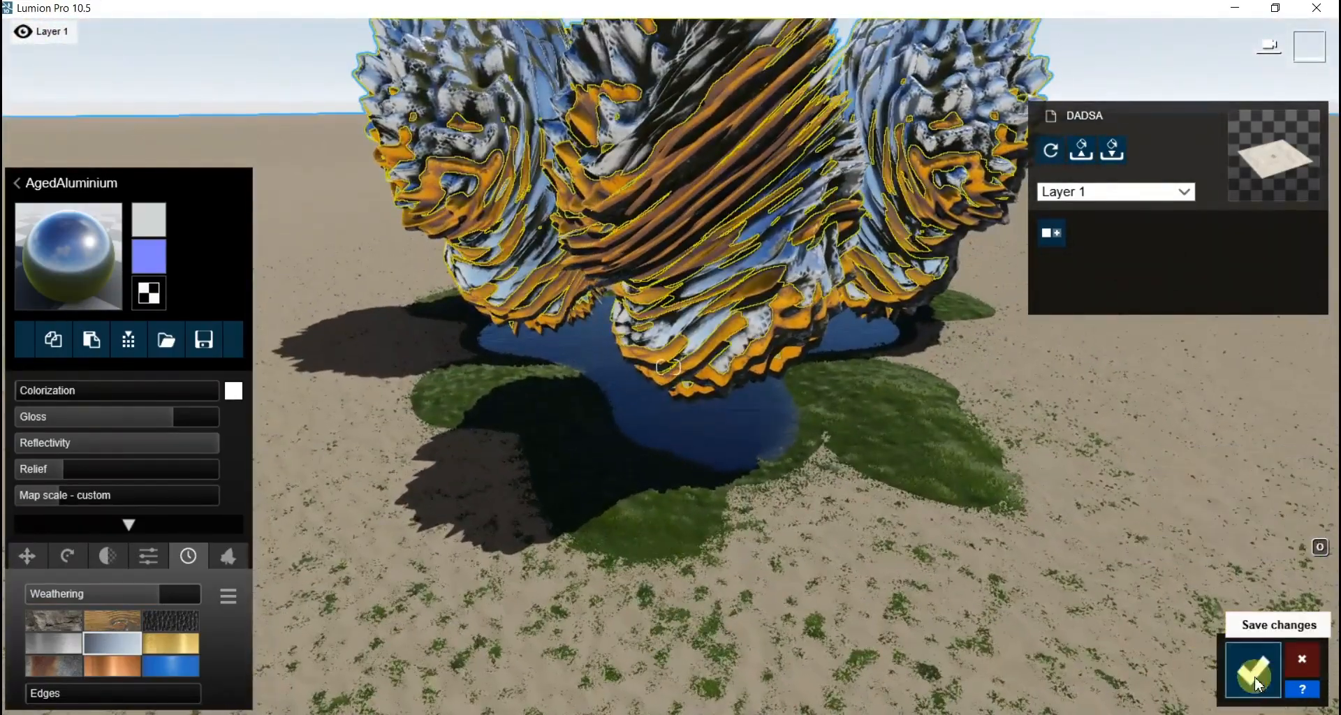
left_click(1252, 671)
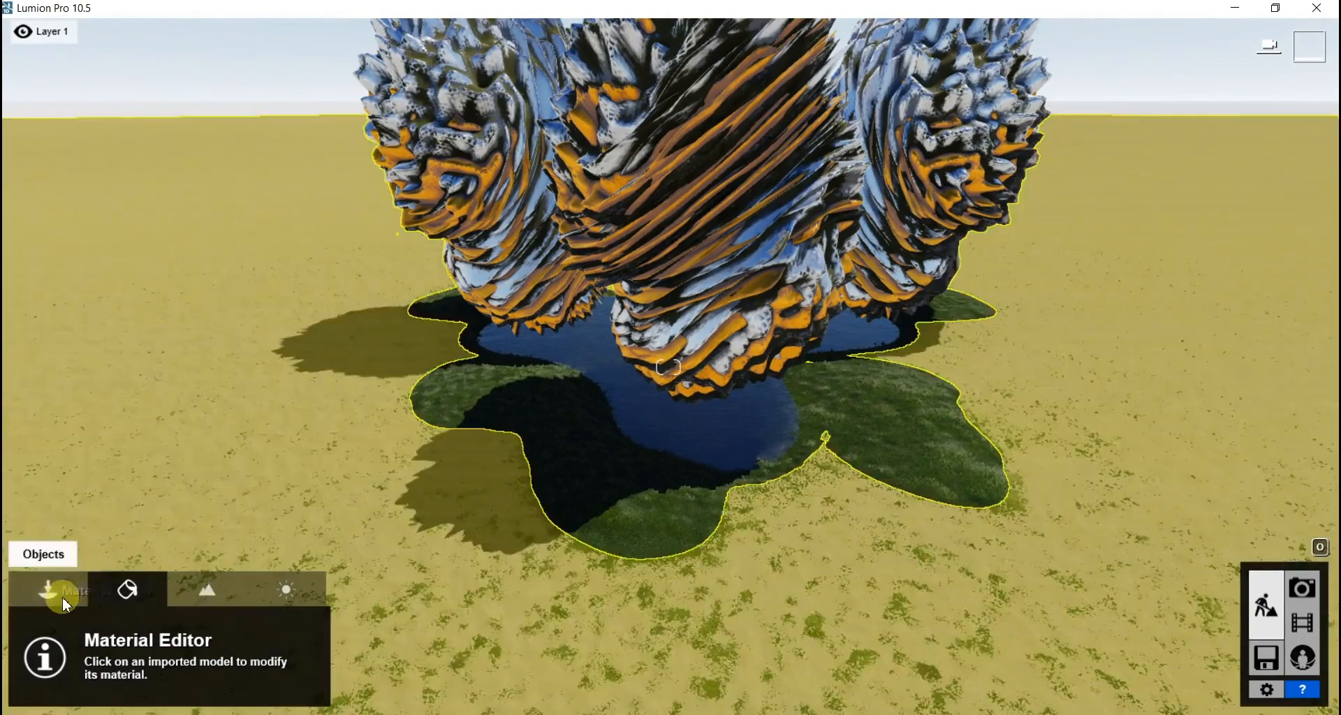
Step: Paint the second dead tree model from the nature library at low density over the terrain around the model
left_click(64, 597)
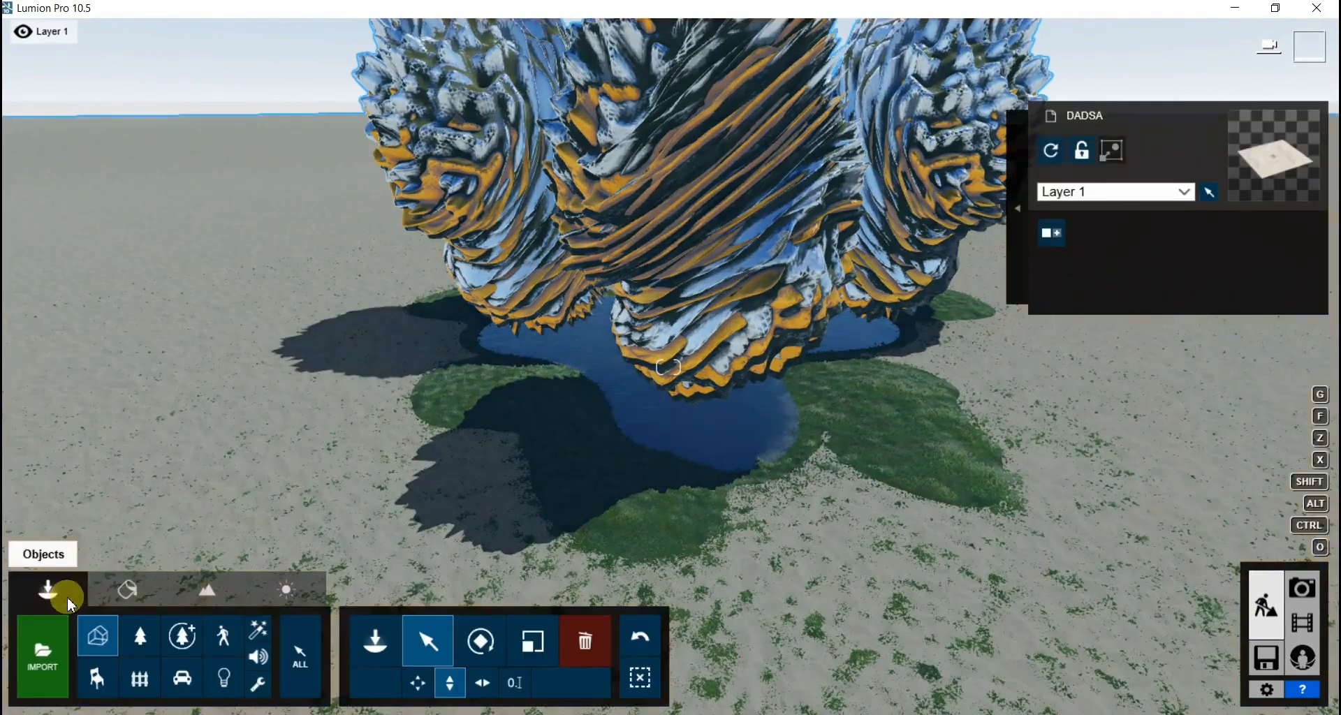
left_click(142, 633)
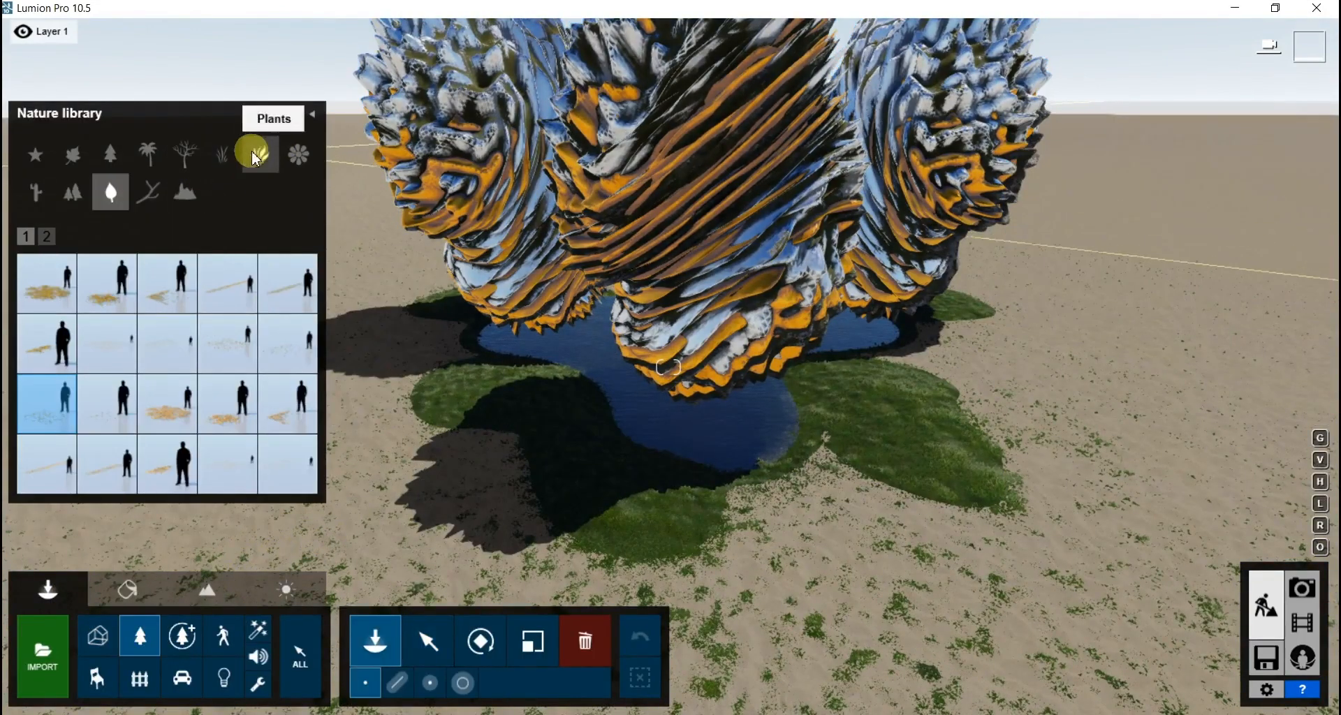
left_click(255, 157)
left_click(185, 153)
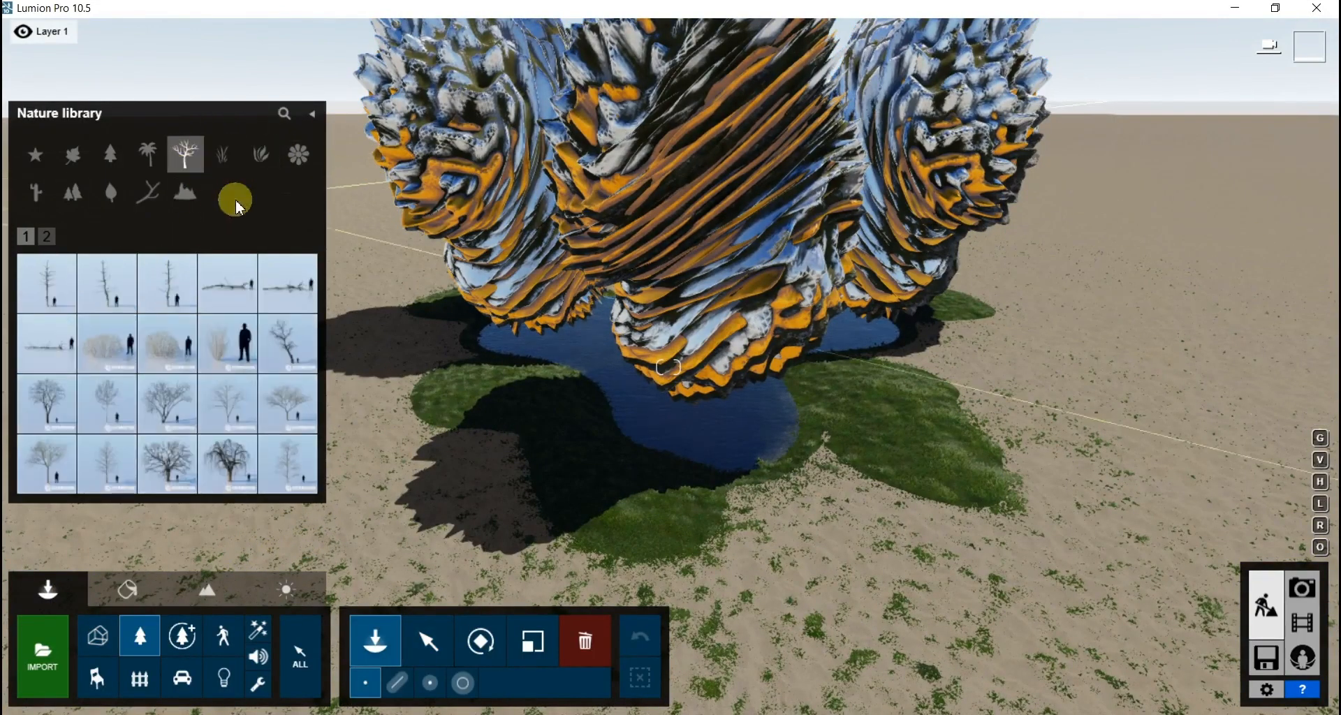
left_click(110, 290)
left_click(463, 683)
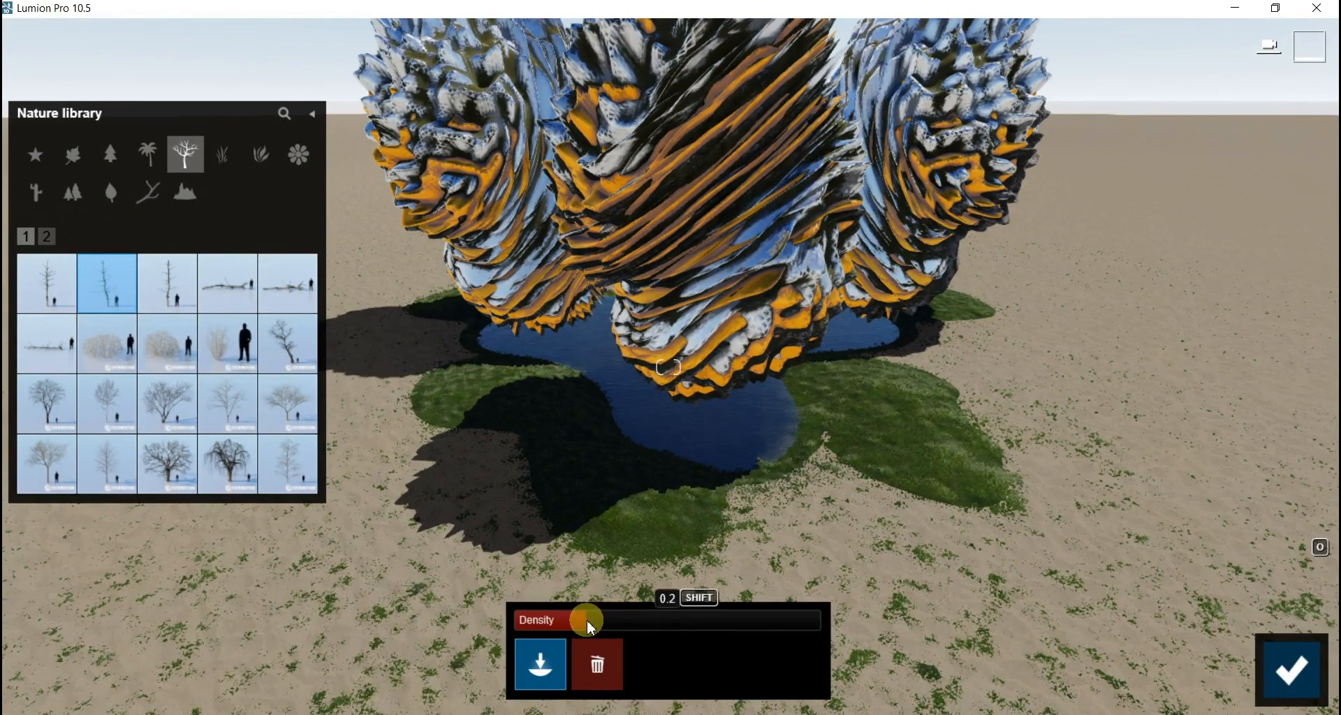
right_click_drag(600, 627, 635, 240)
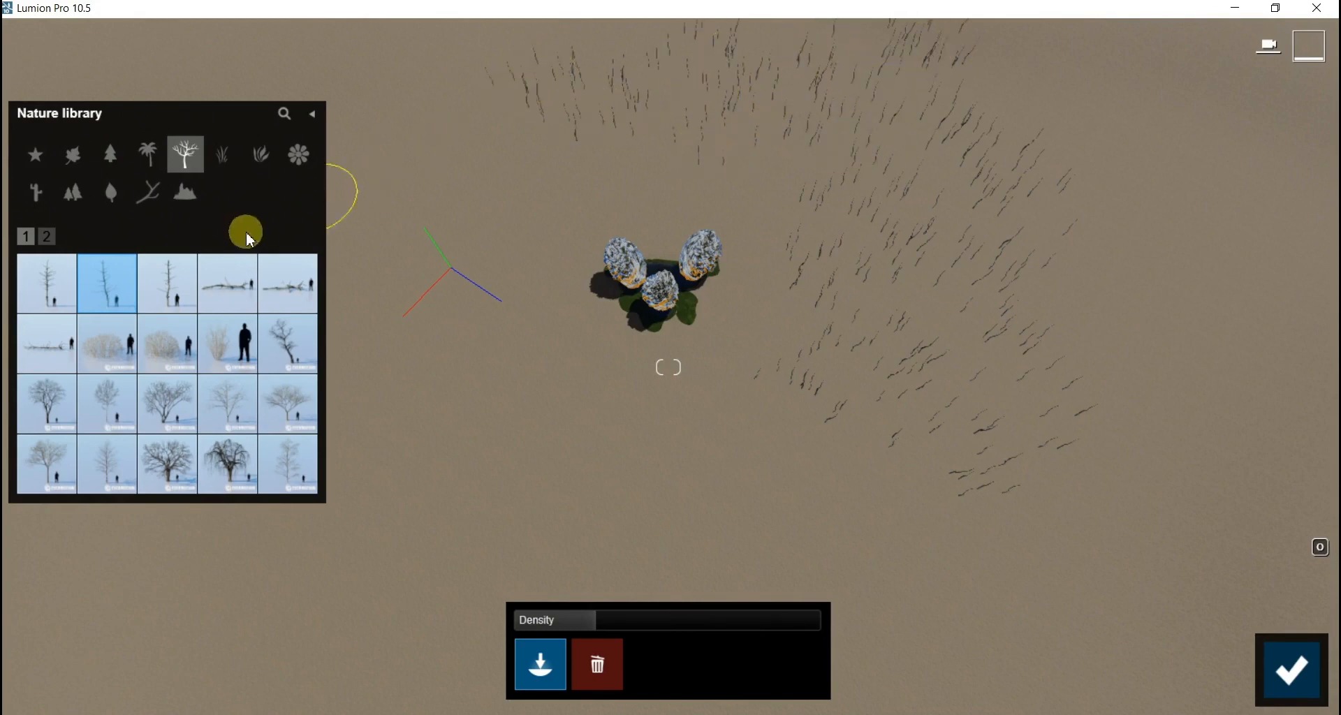
mouse_move(503, 196)
left_mouse_down()
mouse_move(446, 383)
mouse_move(442, 527)
mouse_move(527, 422)
left_mouse_up()
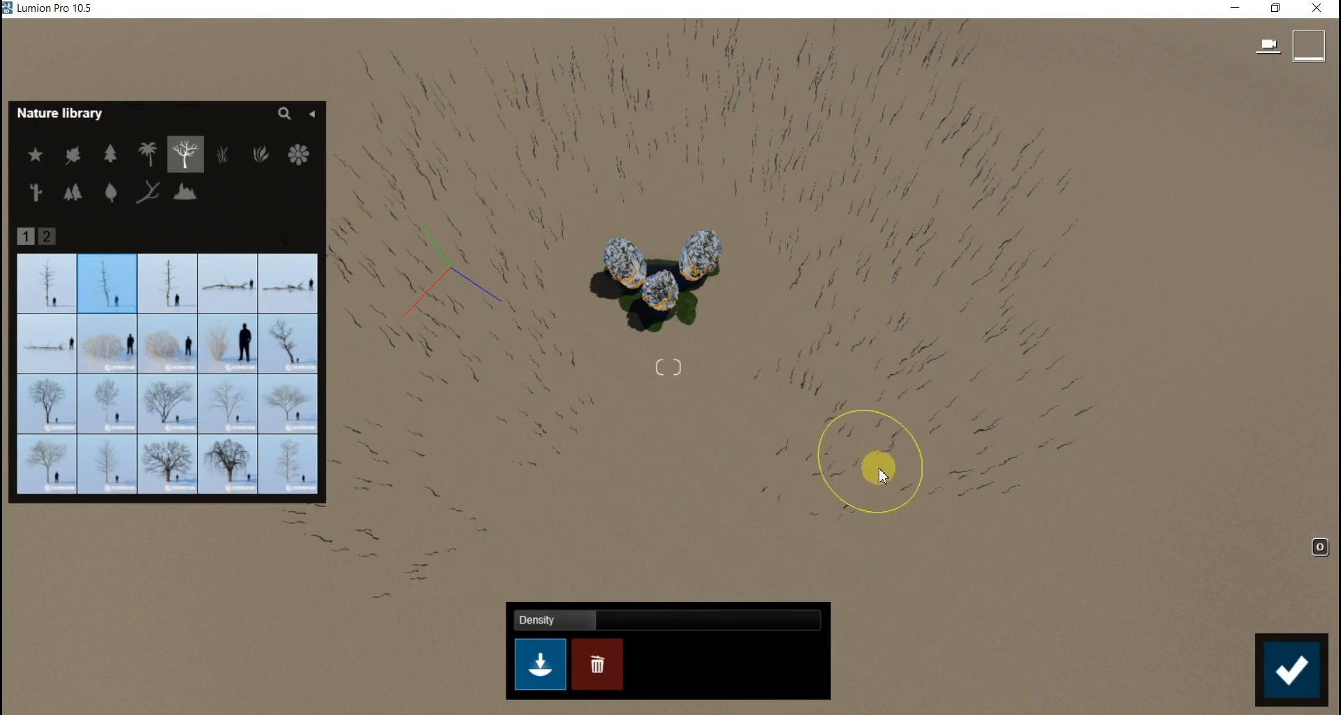
Step: Paint the DeadTreeV1-3 RT model and the fallen trunk that starts the library's second row over the terrain around the model
mouse_move(109, 275)
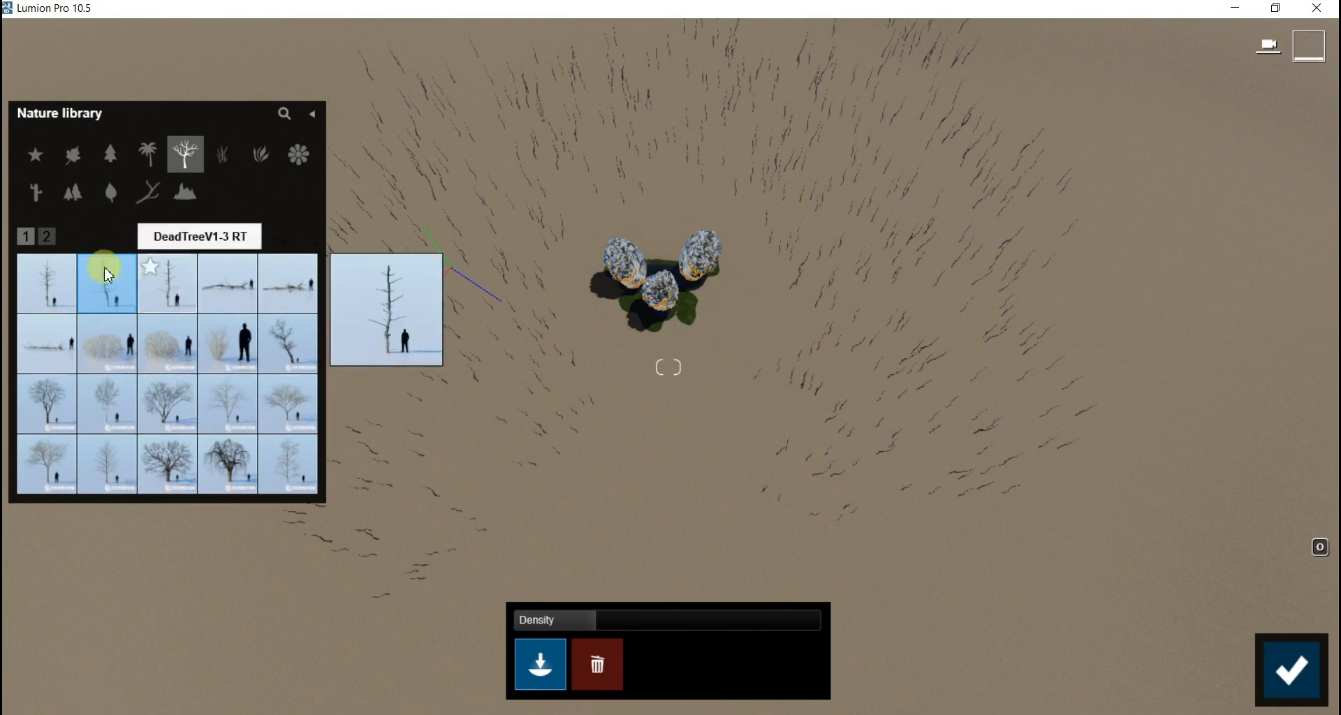
left_click(174, 284)
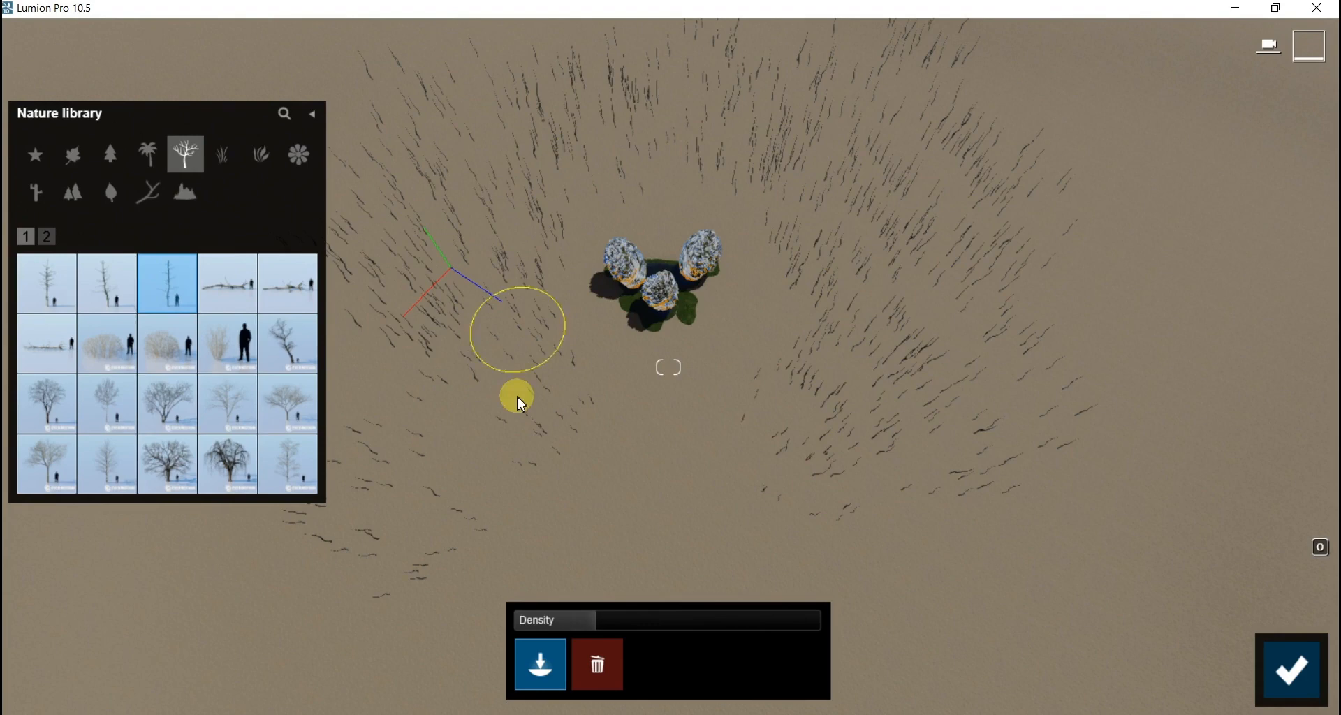
left_click(38, 346)
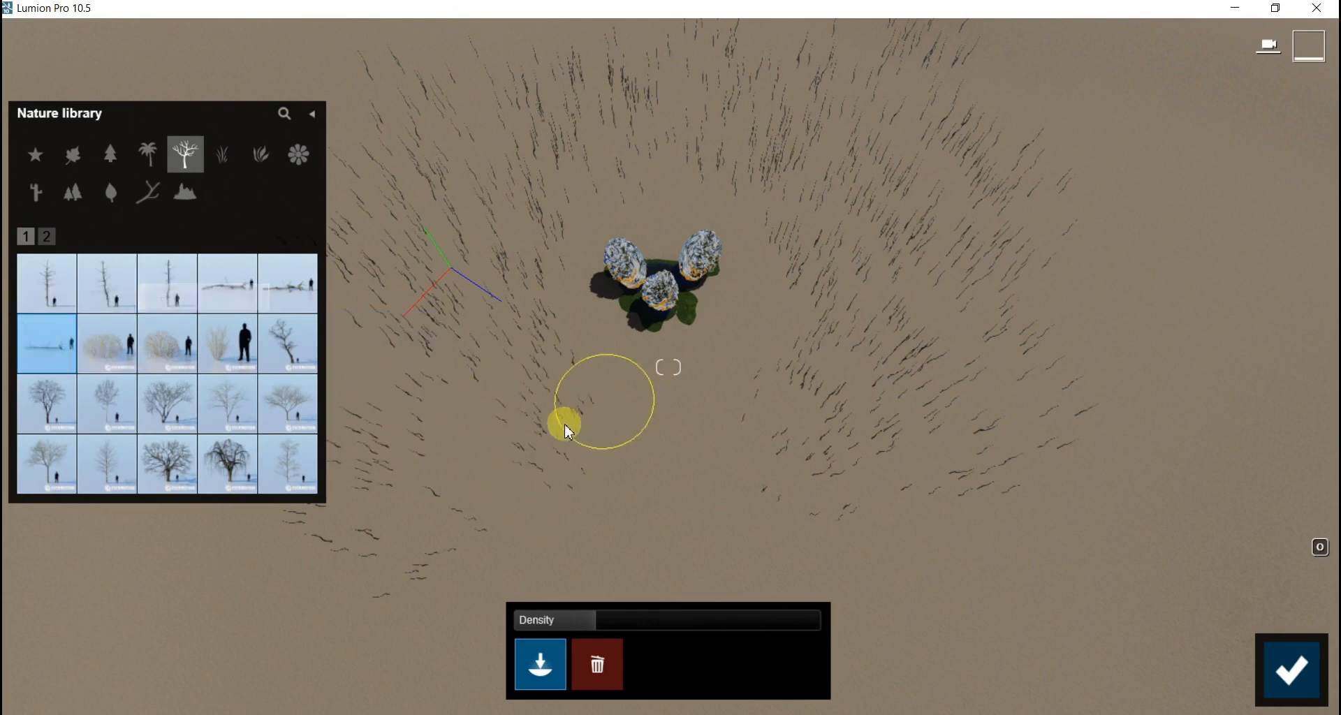
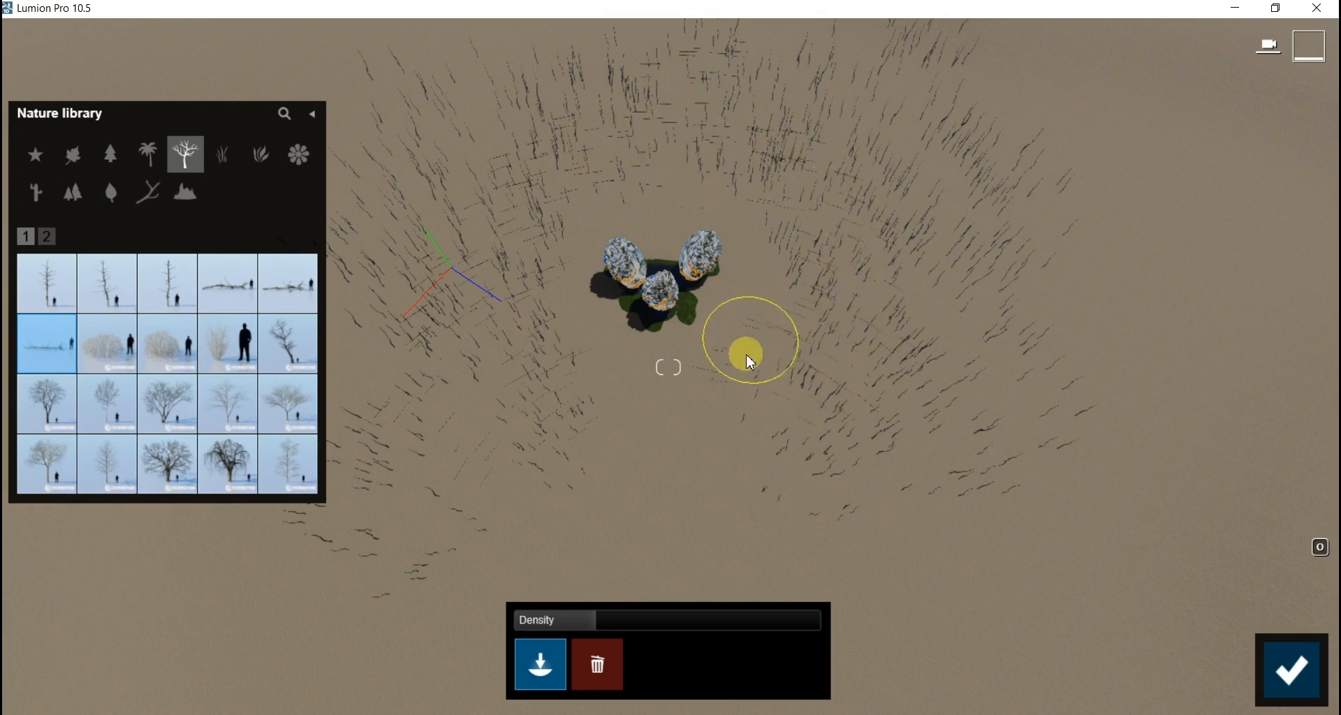
Step: Paint the first leafless bush model at slightly higher density among the dead trees all around the sculptural forms
left_click(108, 343)
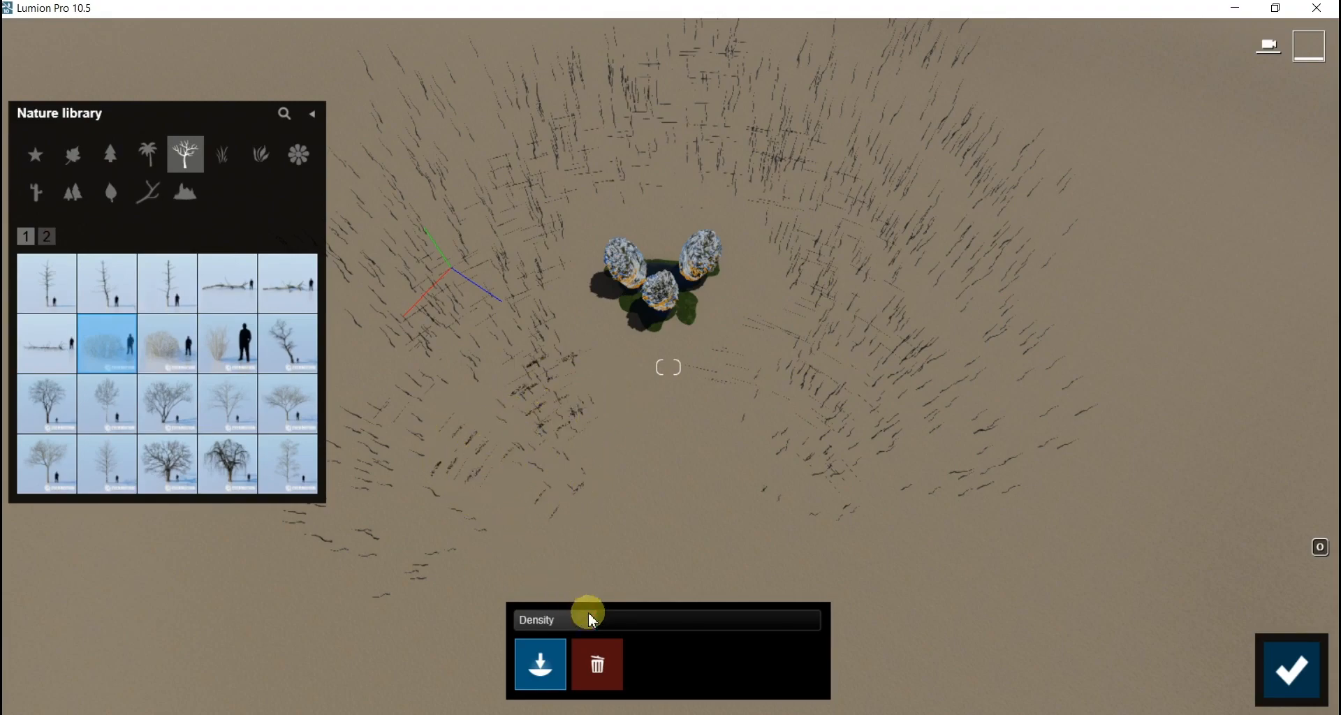
right_click_drag(618, 382, 523, 470)
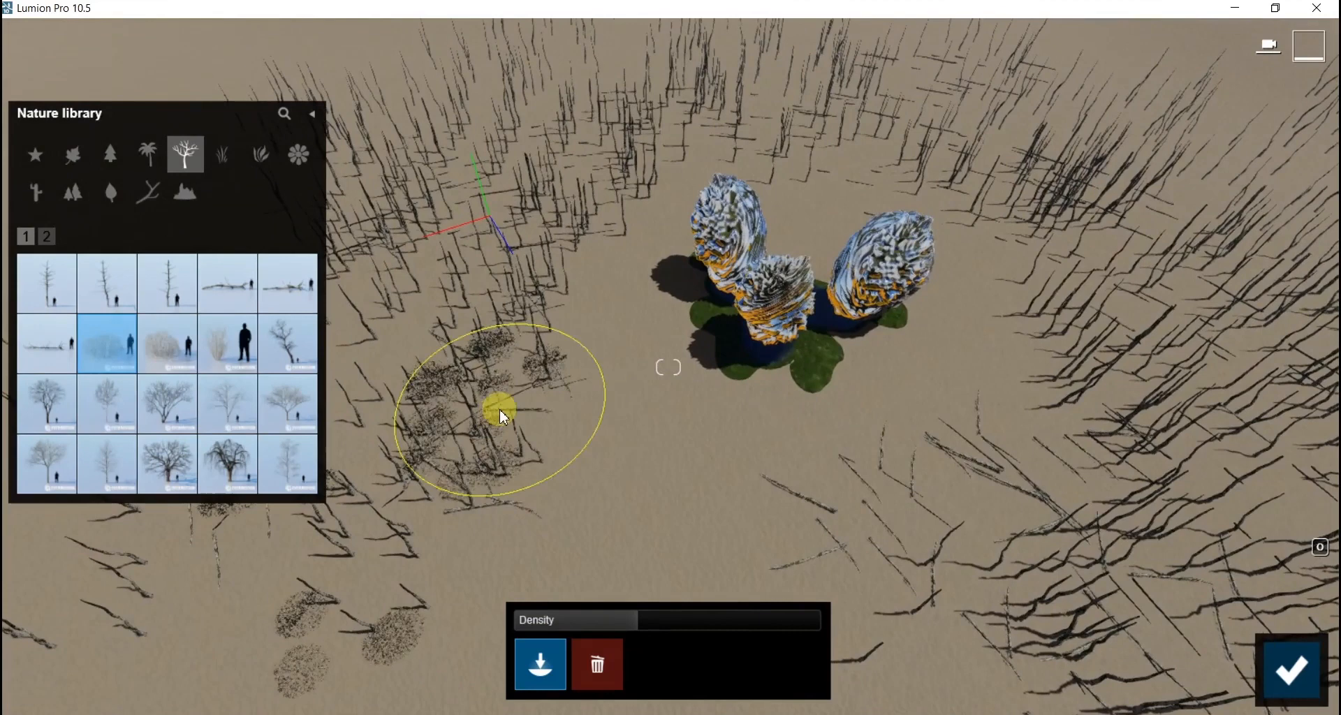
left_click_drag(494, 410, 569, 407)
mouse_move(569, 345)
left_mouse_down()
mouse_move(530, 209)
mouse_move(509, 231)
left_mouse_up()
mouse_move(389, 444)
left_mouse_down()
mouse_move(240, 554)
mouse_move(338, 583)
mouse_move(529, 138)
left_mouse_up()
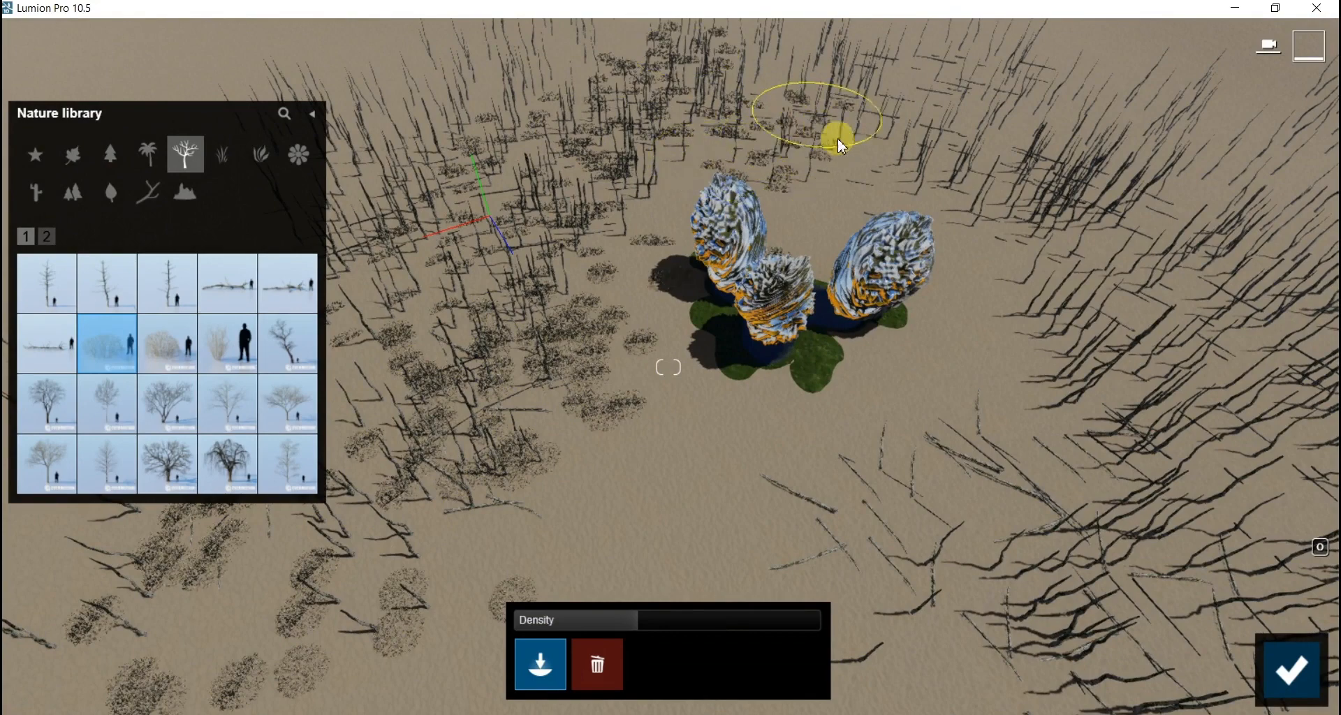
mouse_move(1014, 188)
left_mouse_down()
mouse_move(1161, 314)
mouse_move(1096, 521)
mouse_move(957, 532)
mouse_move(927, 480)
mouse_move(1086, 464)
left_mouse_up()
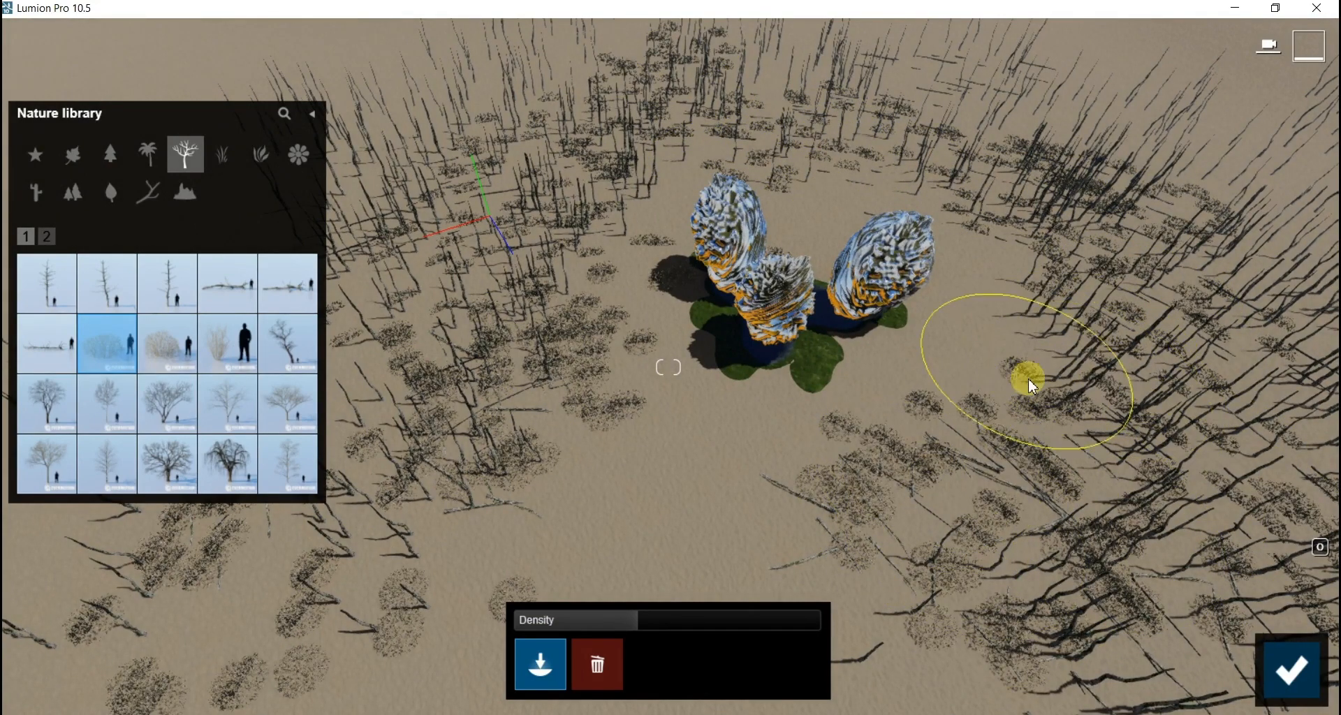
Step: Erase the leafless bushes that overlap the grass edge of the pond
right_click_drag(1036, 222, 763, 291)
scroll(763, 291, "down", 5)
scroll(788, 262, "up", 5)
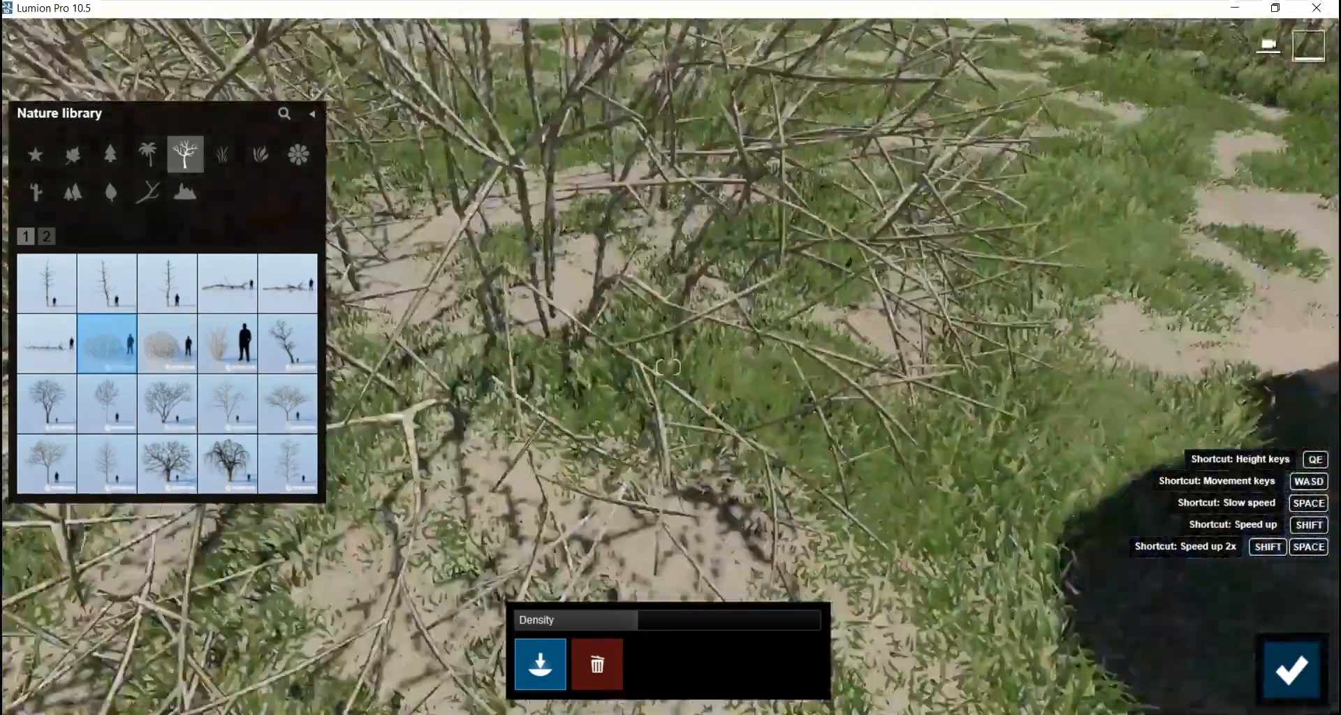
right_click_drag(788, 262, 847, 454)
left_click(580, 689)
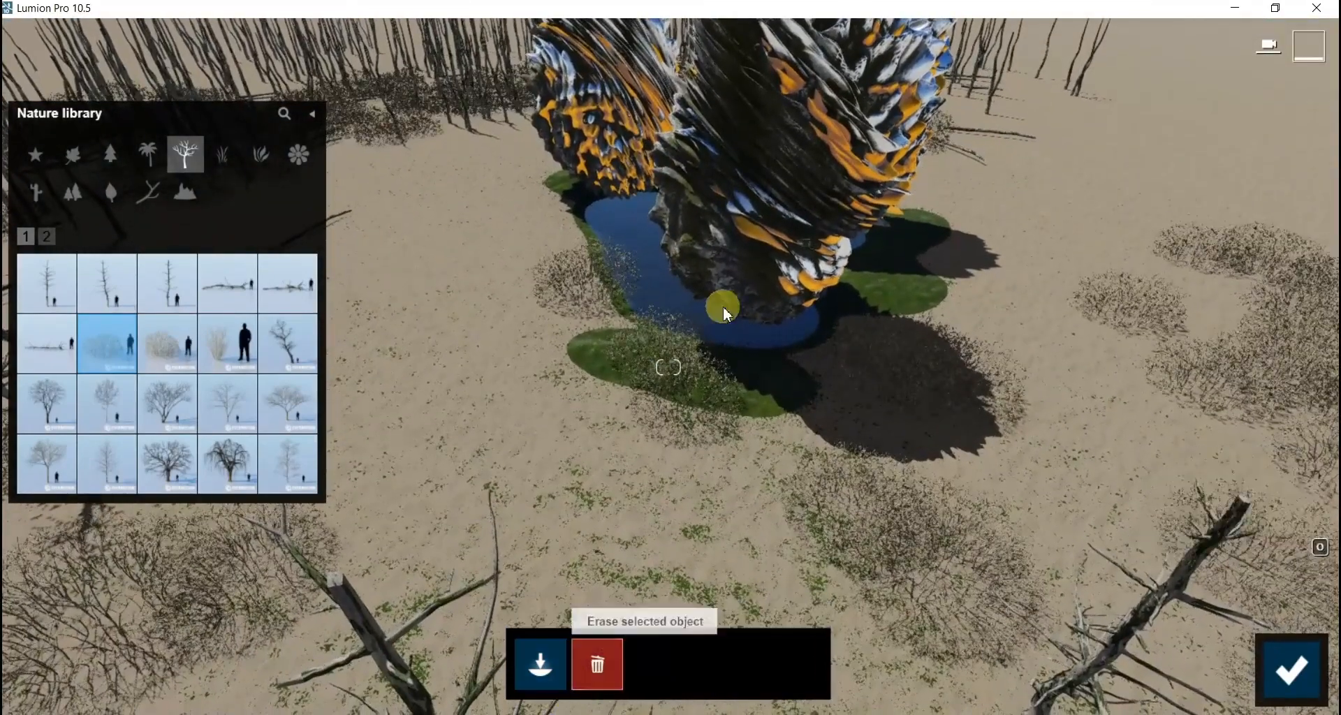
right_click_drag(803, 143, 738, 149)
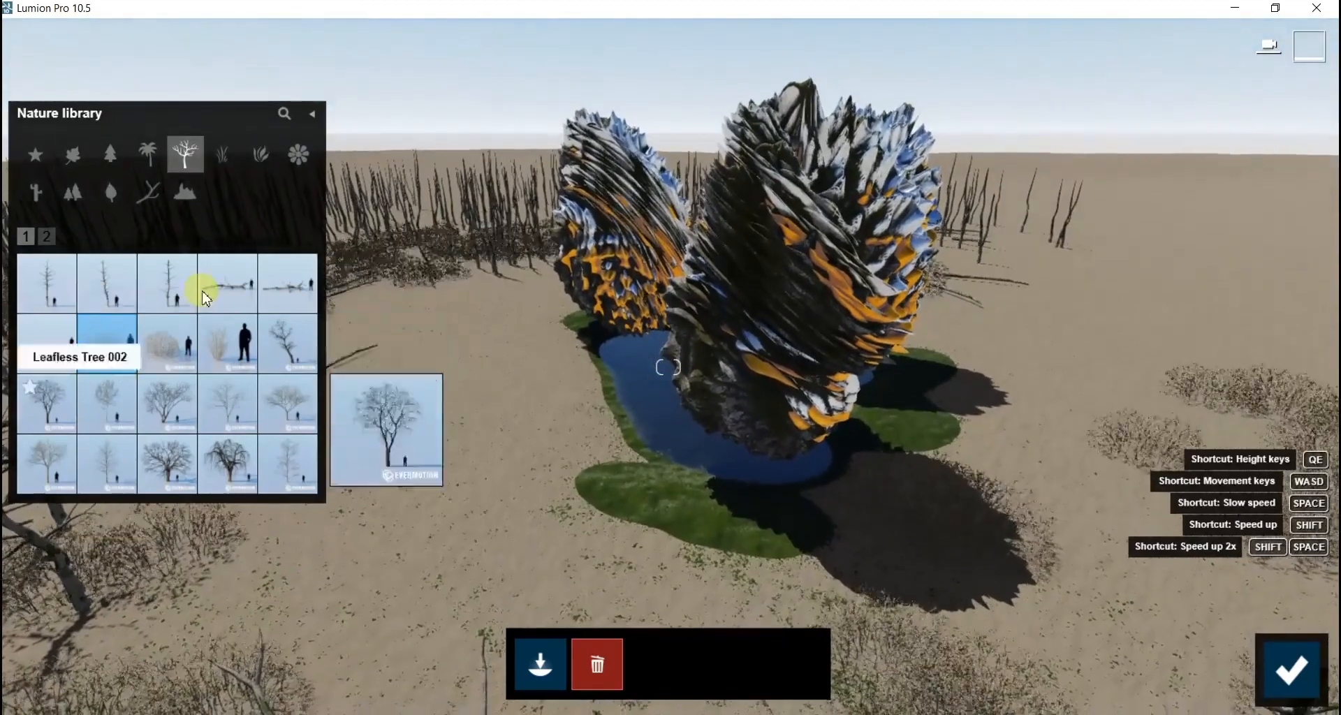
Step: Paint the second leafless bush model among the dead trees encircling the sculptural forms
right_click_drag(496, 410, 595, 413)
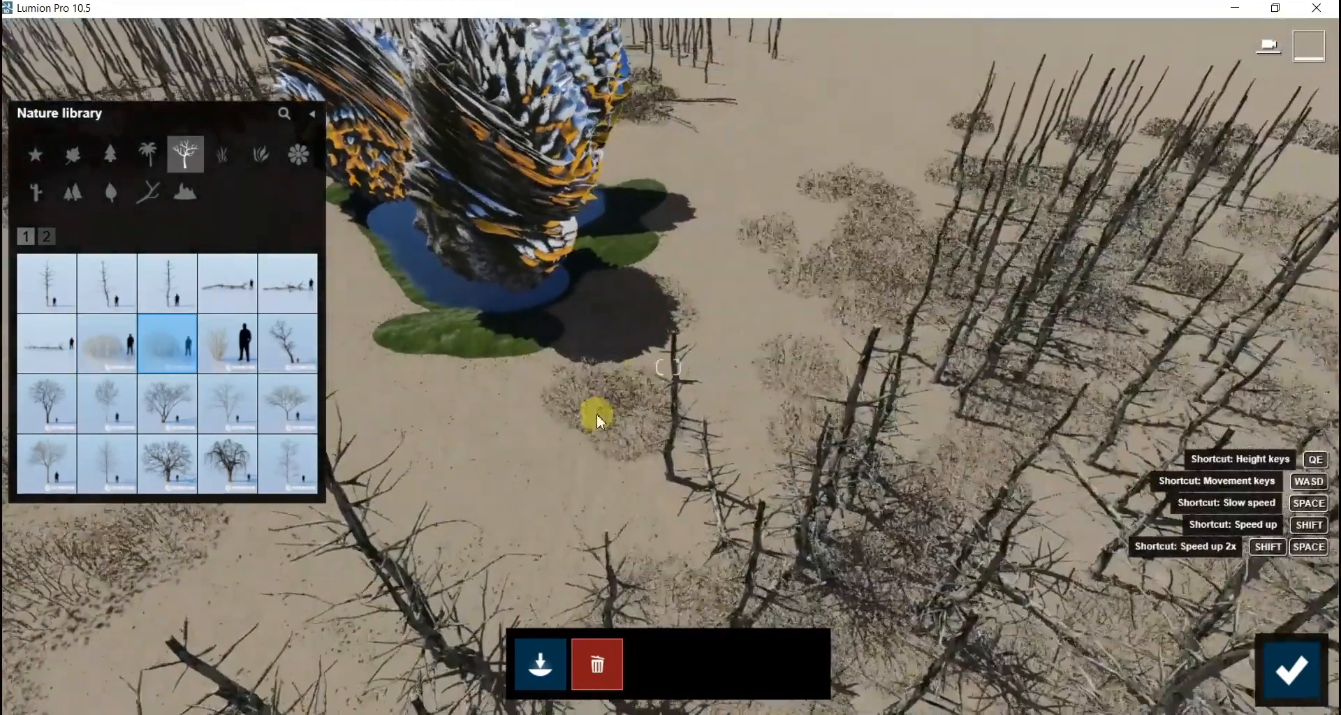
mouse_move(722, 457)
left_mouse_down()
mouse_move(978, 449)
mouse_move(1191, 491)
left_mouse_up()
right_click_drag(1065, 433, 757, 409)
mouse_move(758, 408)
left_mouse_down()
mouse_move(727, 365)
mouse_move(503, 174)
mouse_move(479, 463)
mouse_move(290, 643)
left_mouse_up()
mouse_move(290, 642)
right_mouse_down()
mouse_move(767, 195)
mouse_move(778, 206)
mouse_move(560, 386)
right_mouse_up()
key("w")
key("s")
key("s")
mouse_move(560, 387)
left_mouse_down()
mouse_move(643, 449)
mouse_move(881, 328)
left_mouse_up()
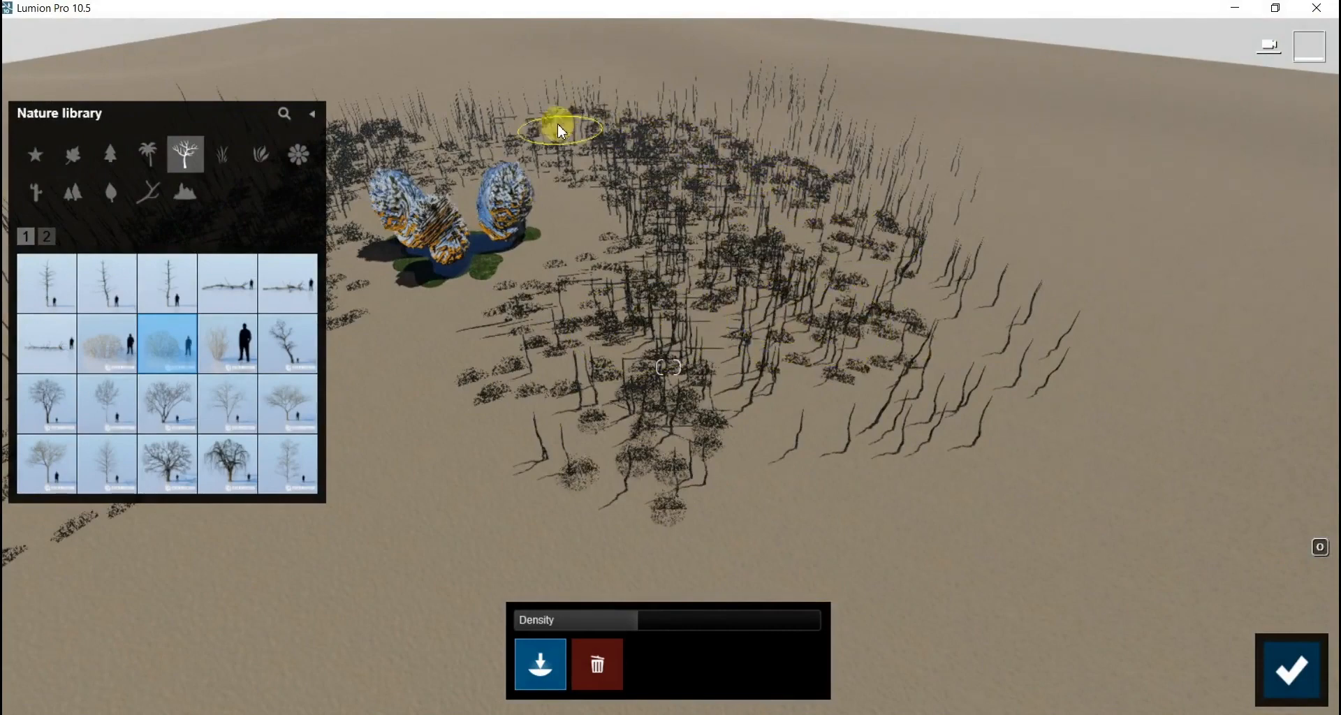
key("w")
right_click_drag(364, 135, 425, 180)
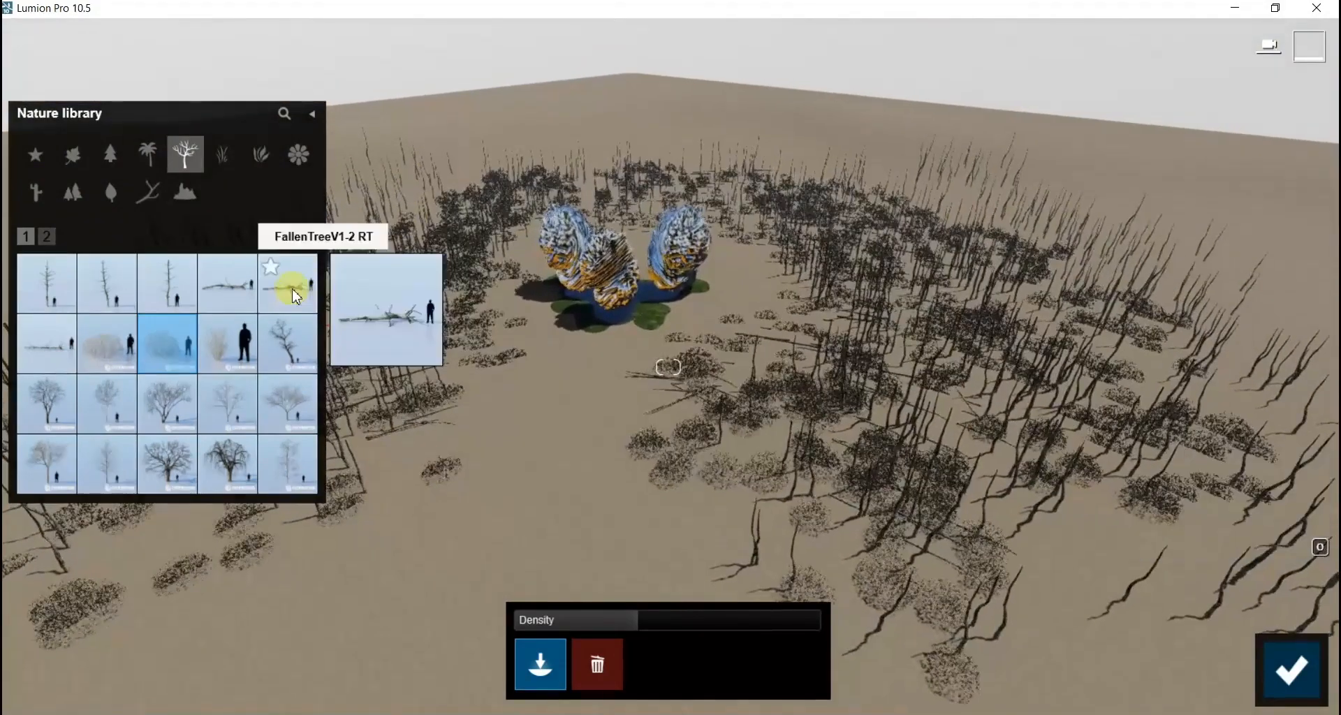
Step: Paint FallenTreeV1-2 RT trunks over the ground around the forms, finish painting and return to build mode
left_click(304, 301)
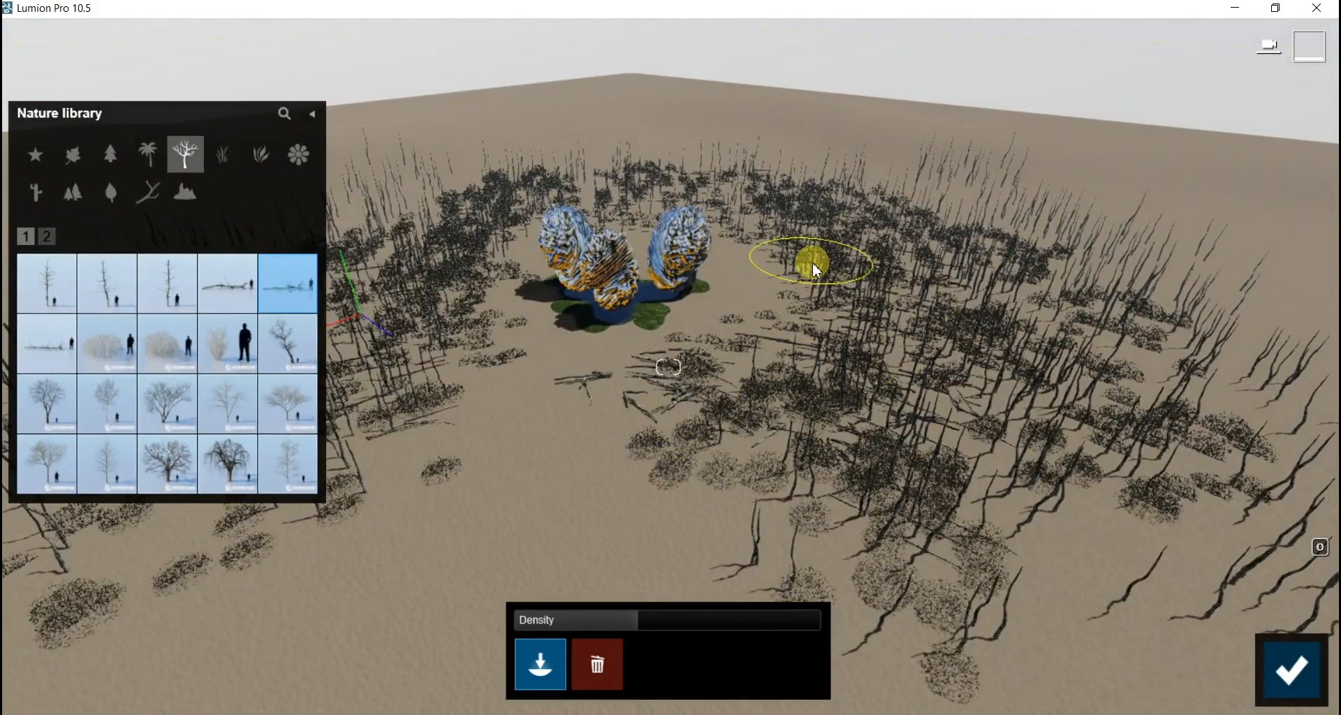
mouse_move(416, 350)
right_mouse_down()
mouse_move(451, 257)
mouse_move(426, 274)
mouse_move(479, 287)
right_mouse_up()
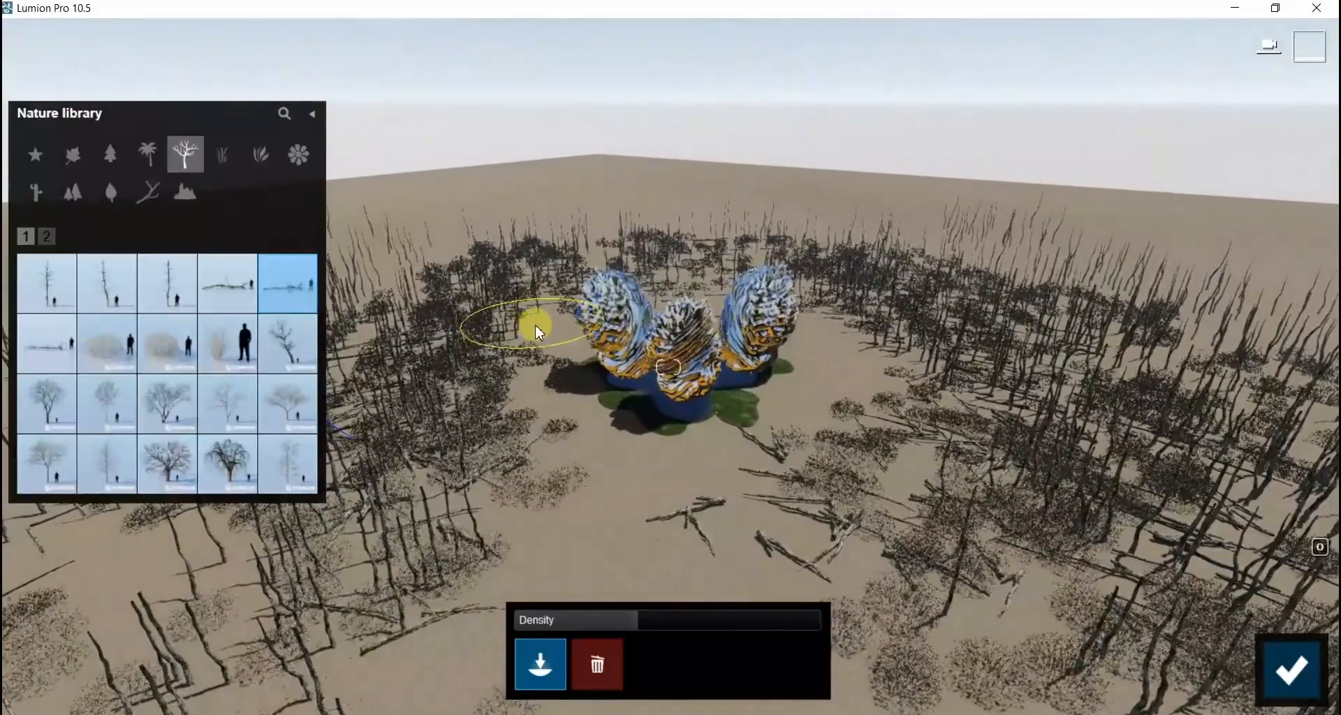
right_click_drag(404, 410, 566, 577)
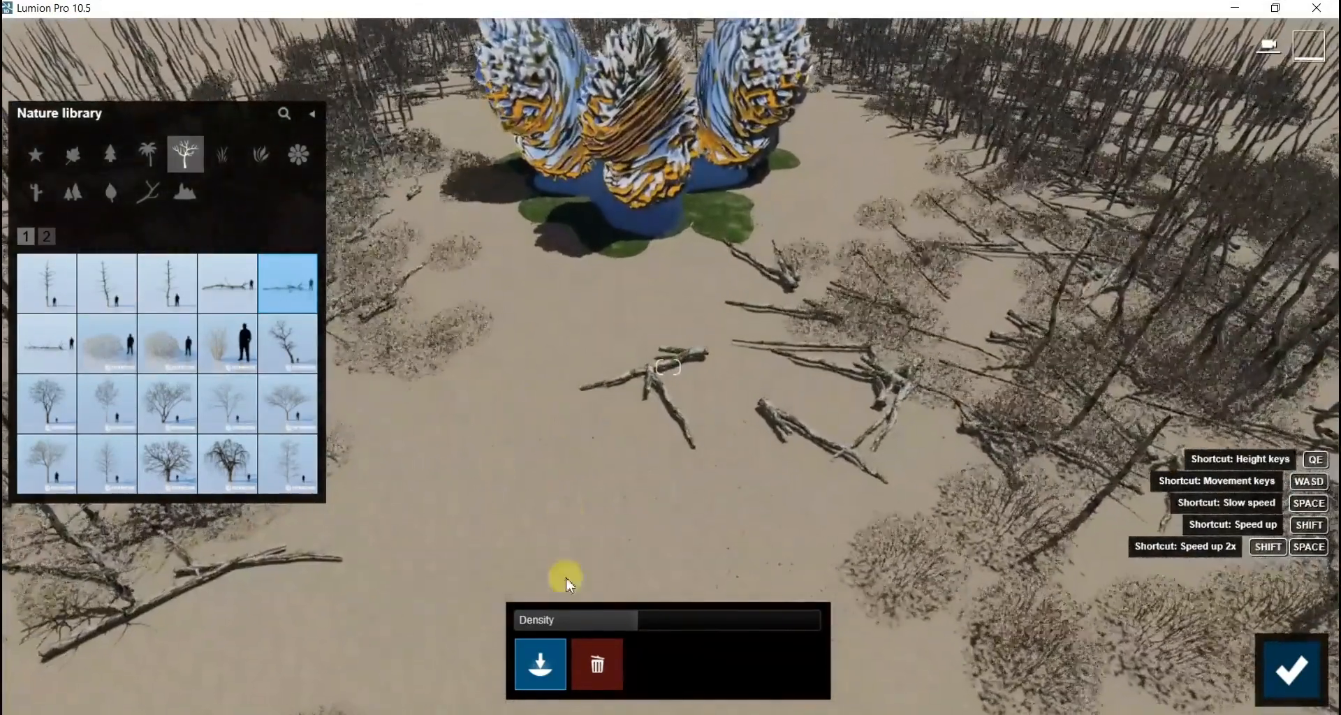
right_click_drag(500, 119, 1314, 546)
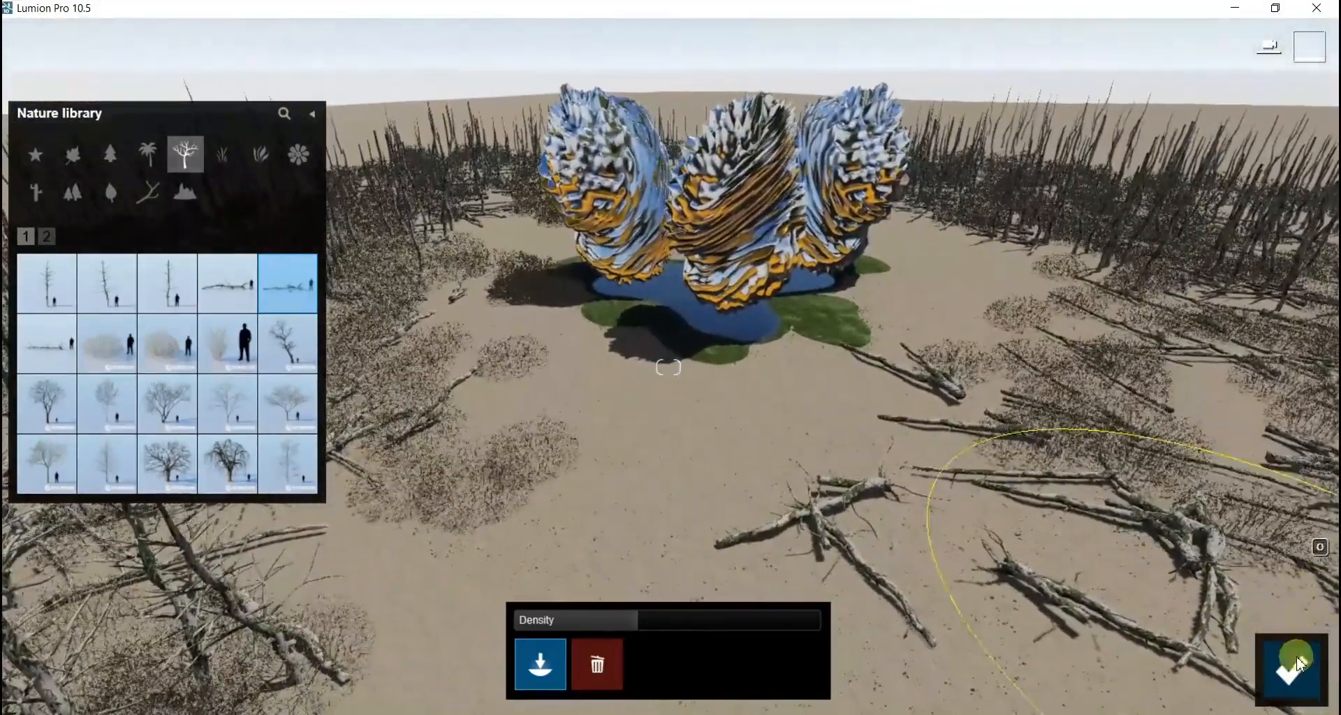
left_click(1290, 669)
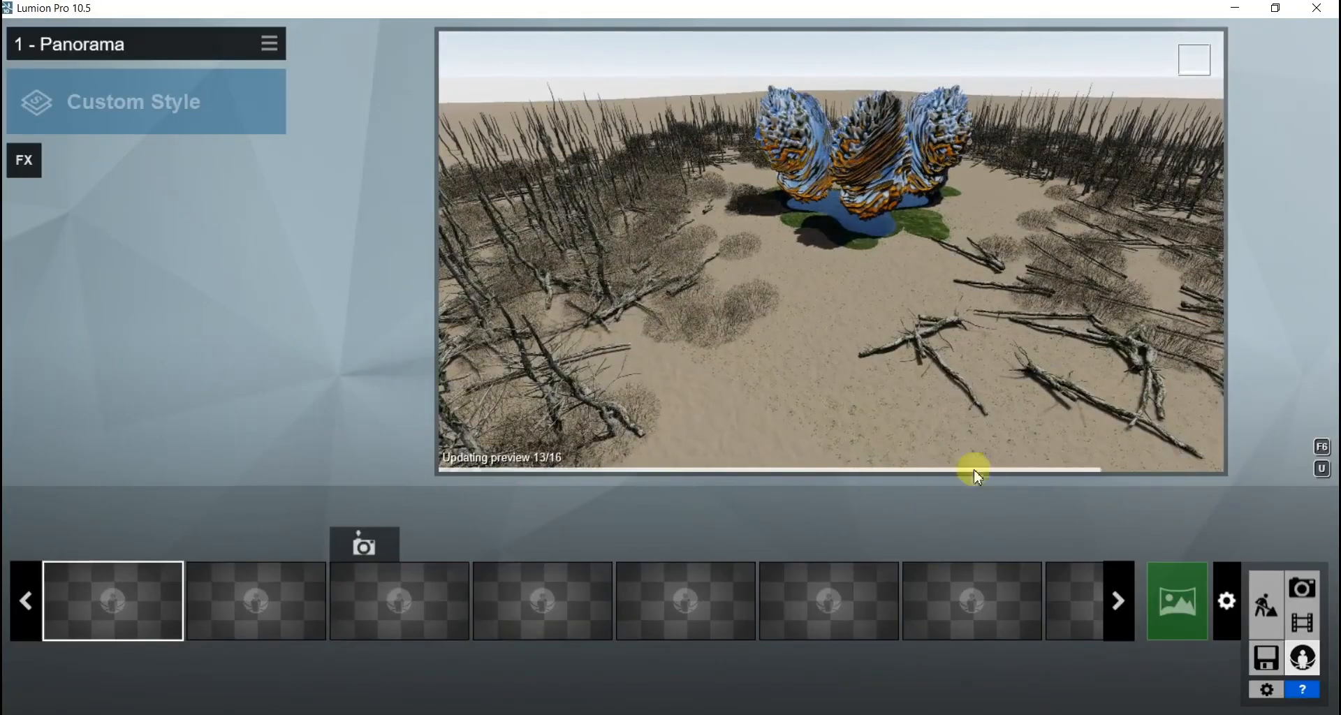
left_click(1265, 605)
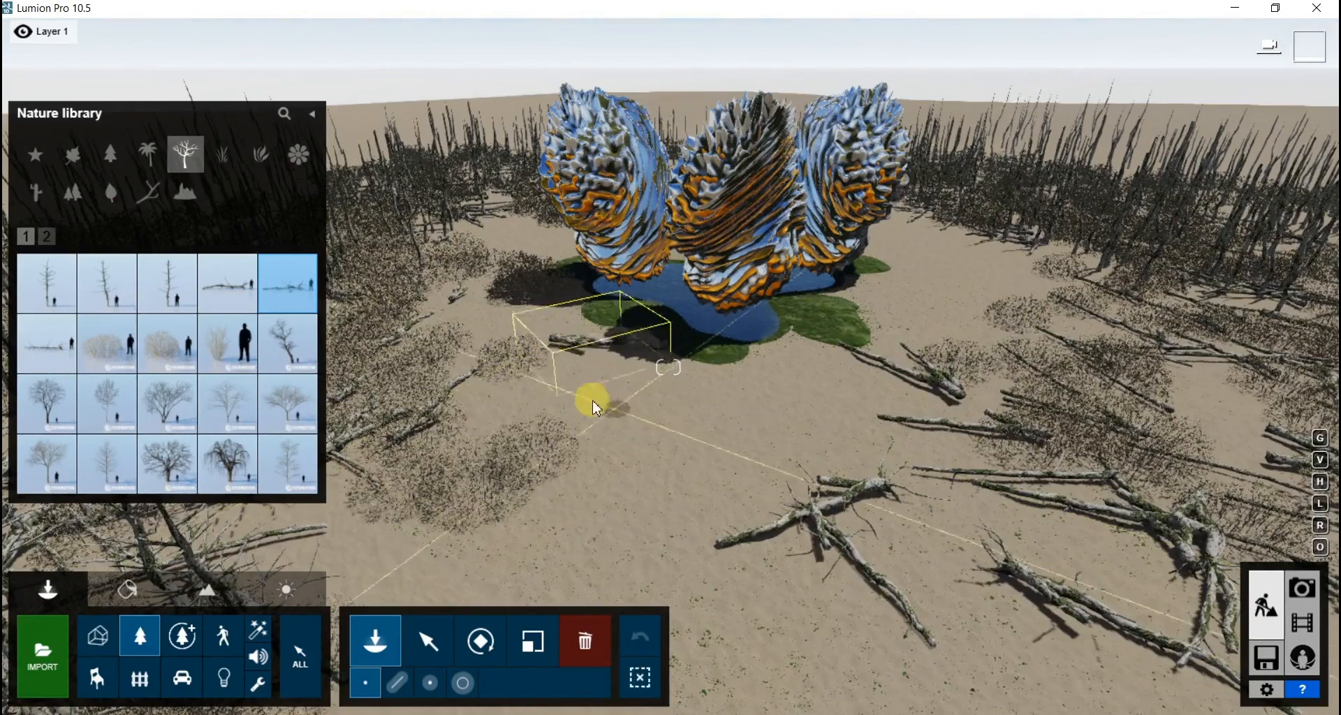
Step: Scatter clusters of the flat reddish stone from the third page of rocks on the ground at both sides of the forms
left_click(184, 190)
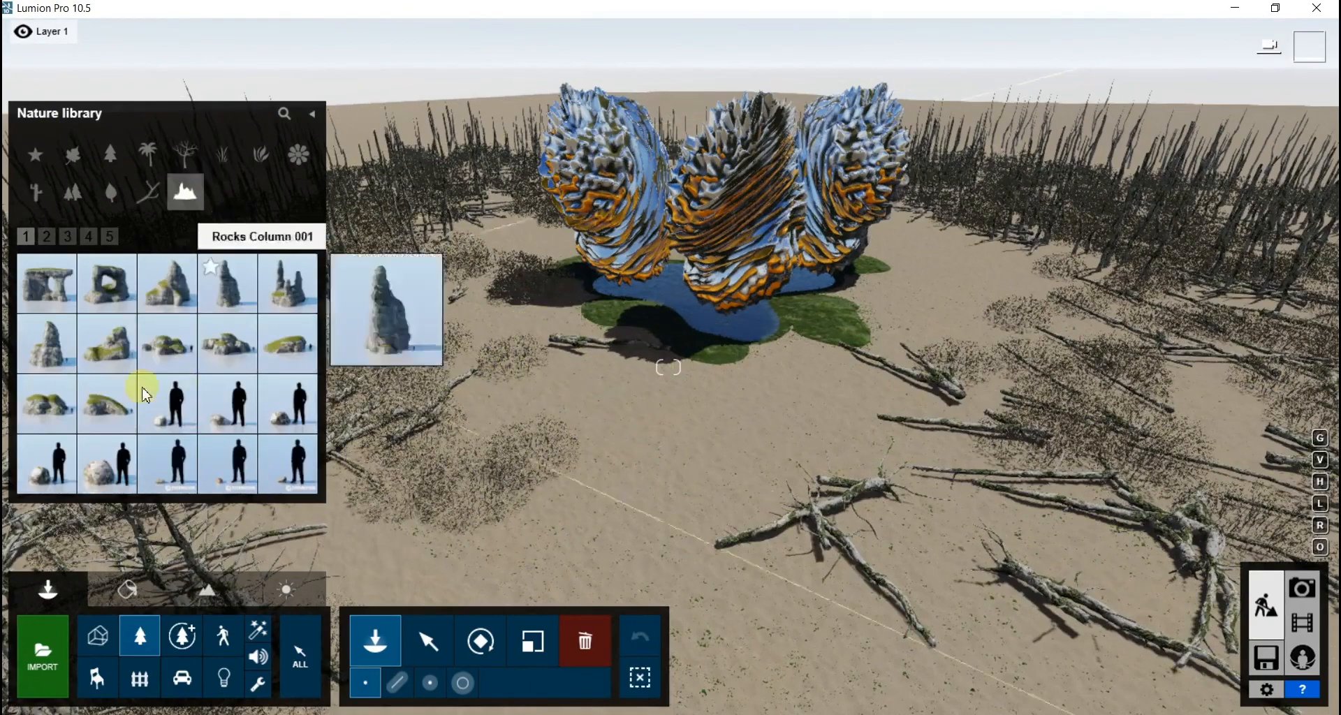
left_click(46, 236)
mouse_move(53, 456)
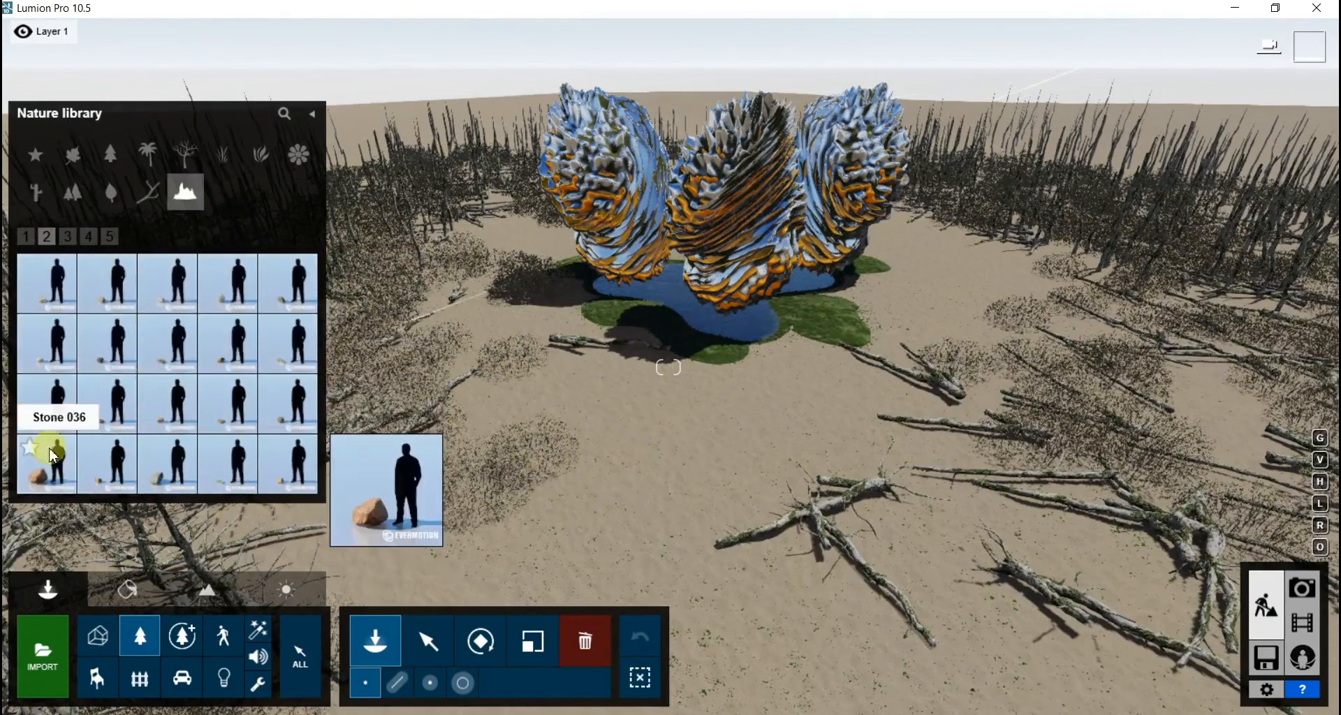
left_click(67, 236)
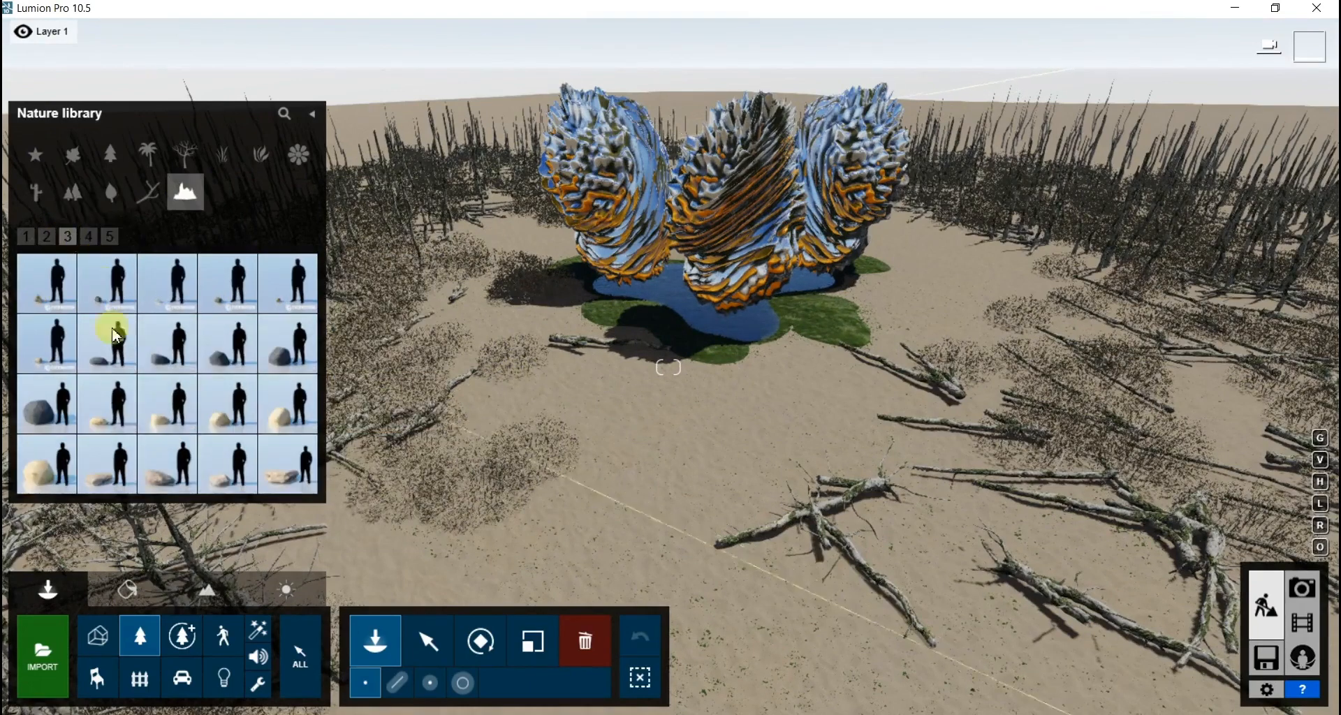
left_click(166, 481)
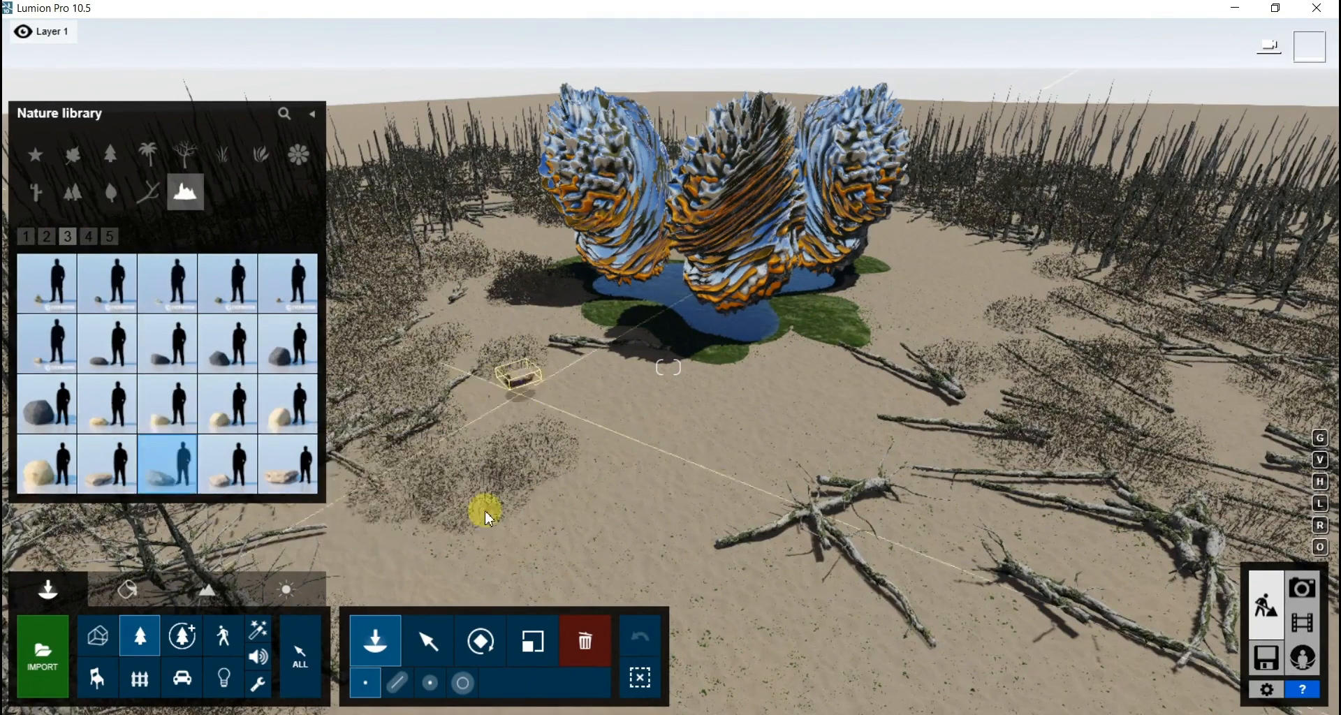
left_click(441, 669)
left_click(479, 308)
left_click(397, 321)
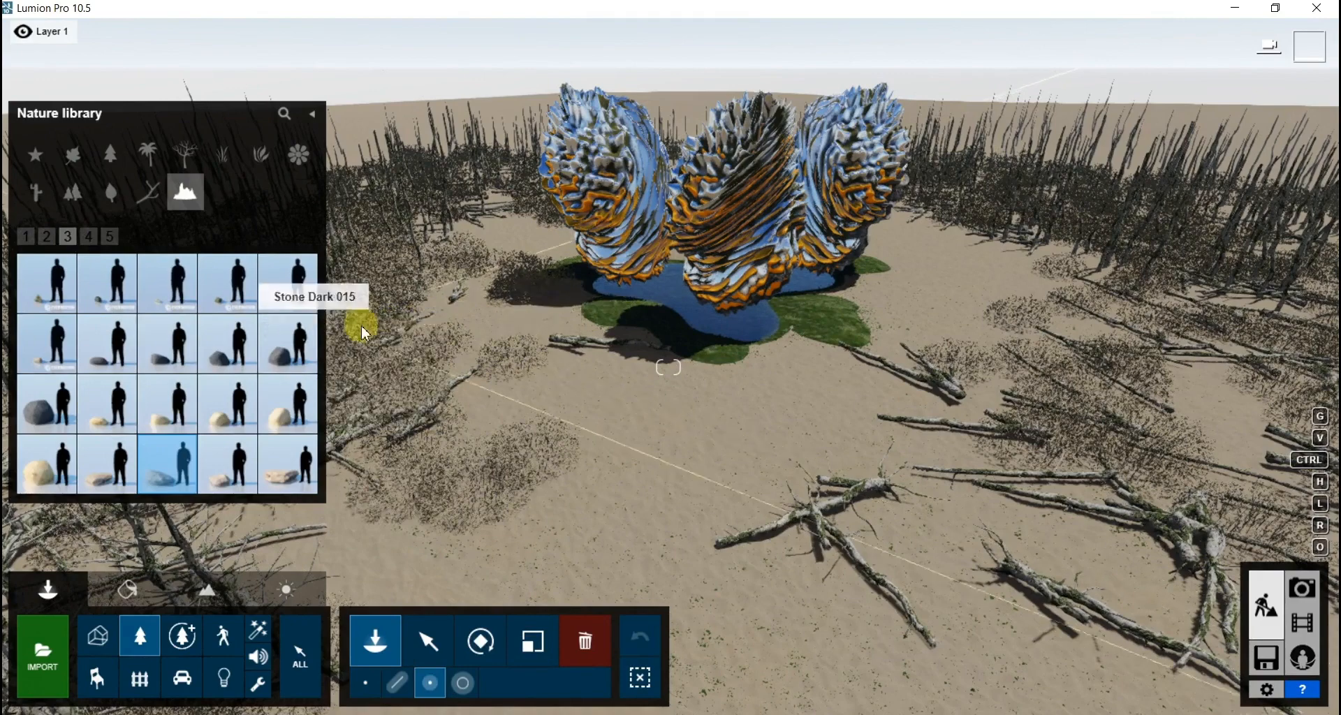
left_click(401, 375)
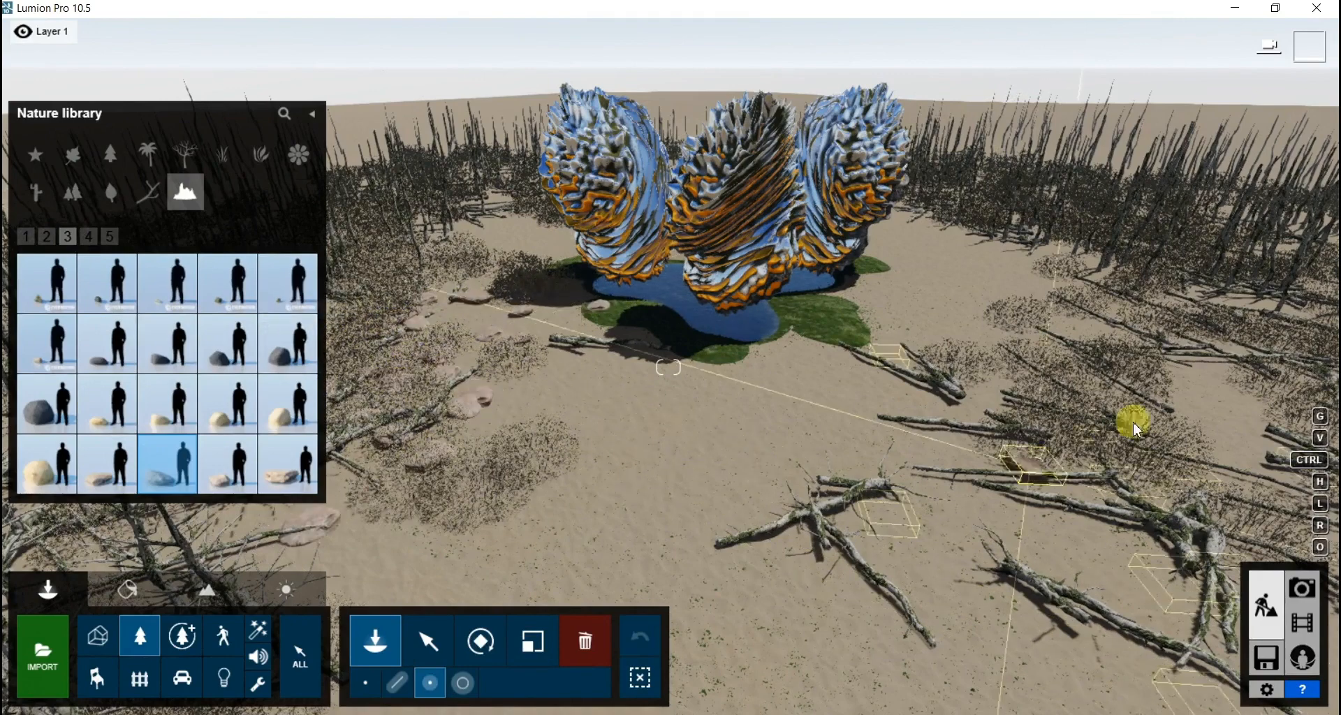
left_click(1133, 382)
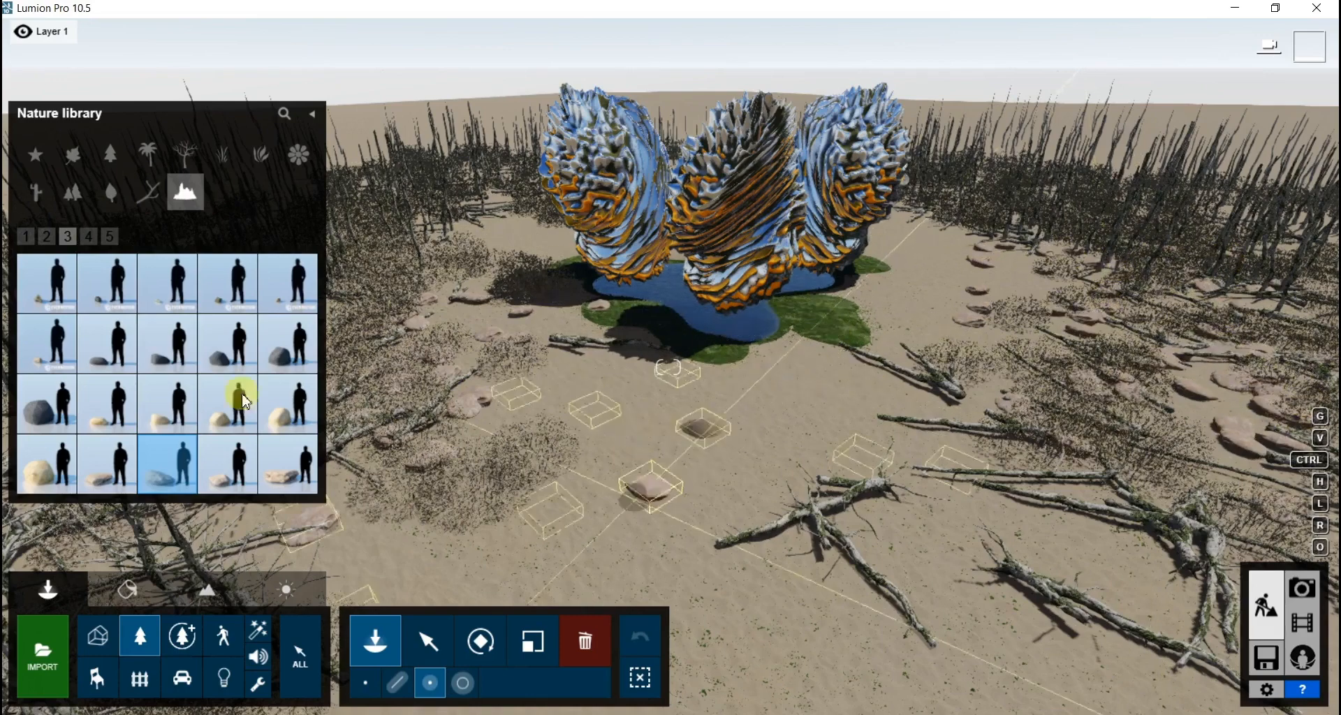
Step: Place individual clumps of the low bushy grass plant from the grass category along the pond's front grass edge
left_click(258, 157)
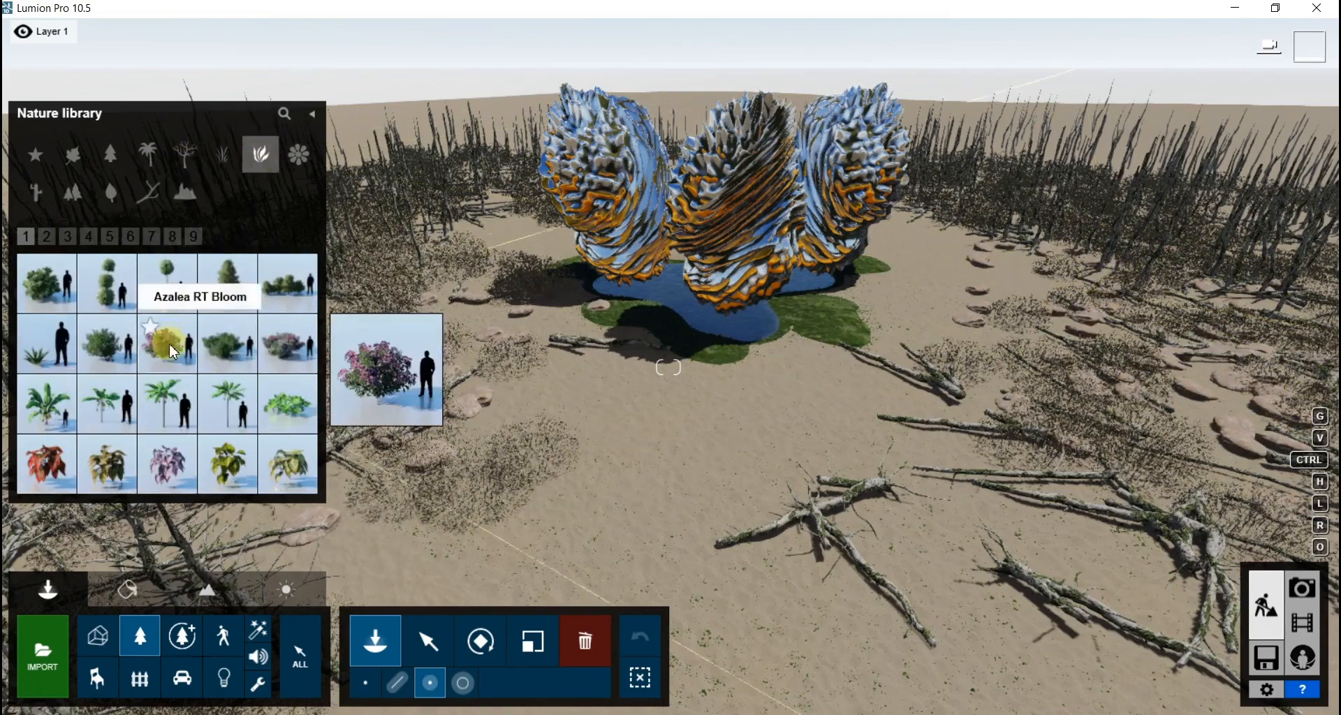
left_click(223, 165)
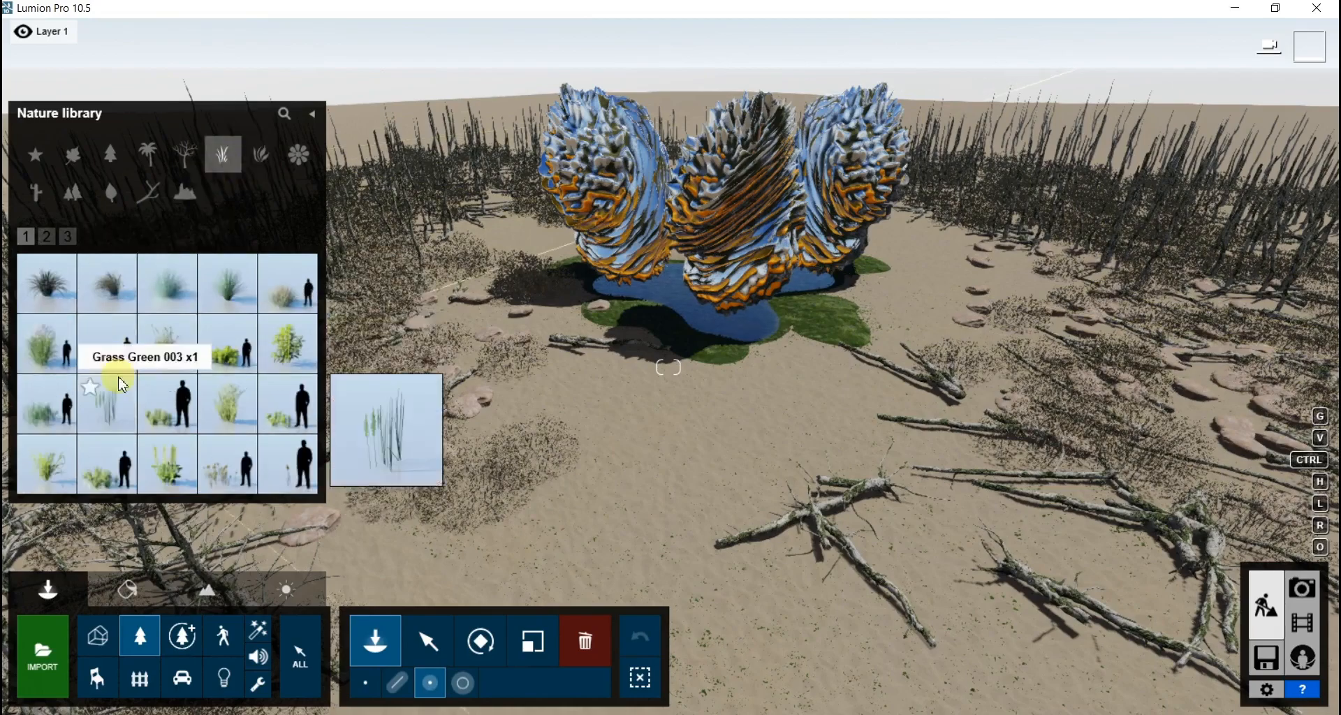
key("w")
mouse_move(678, 336)
right_mouse_down()
mouse_move(531, 510)
mouse_move(384, 629)
right_mouse_up()
left_click(381, 681)
mouse_move(533, 380)
right_mouse_down()
mouse_move(475, 280)
mouse_move(743, 379)
right_mouse_up()
key("w")
left_click(760, 348)
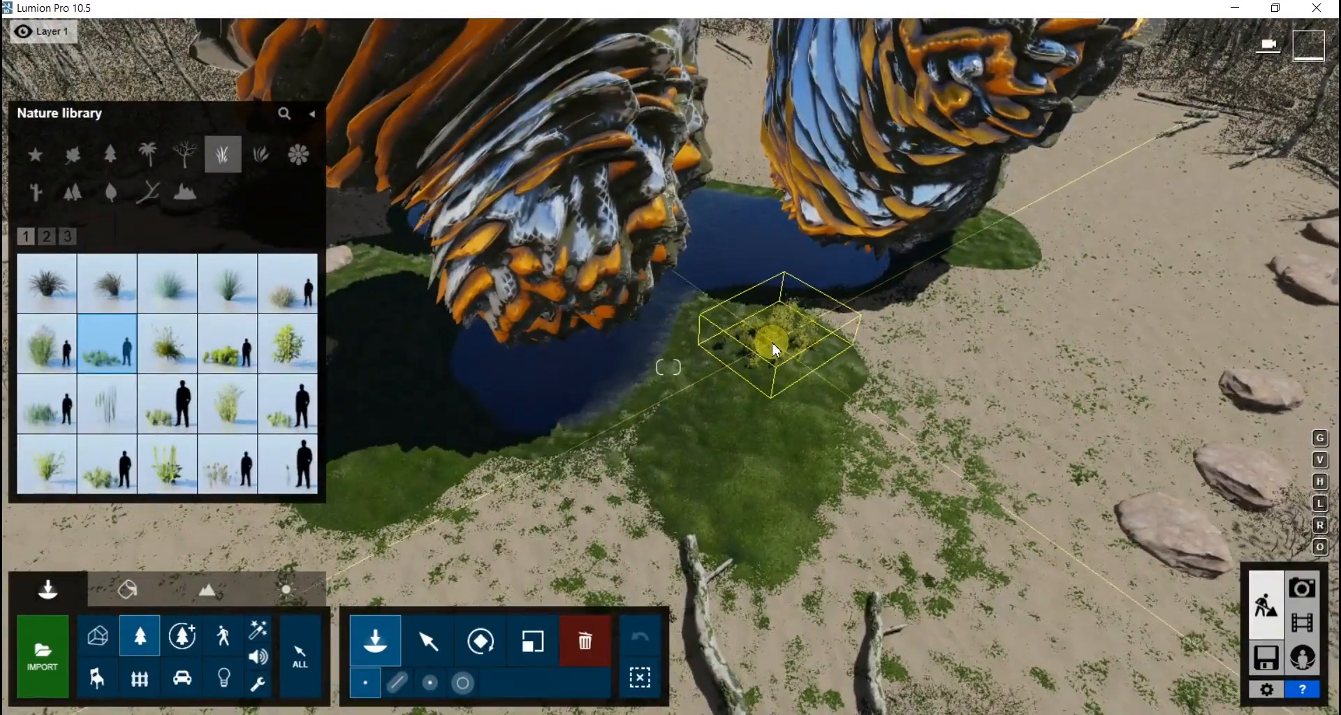
left_click(731, 350)
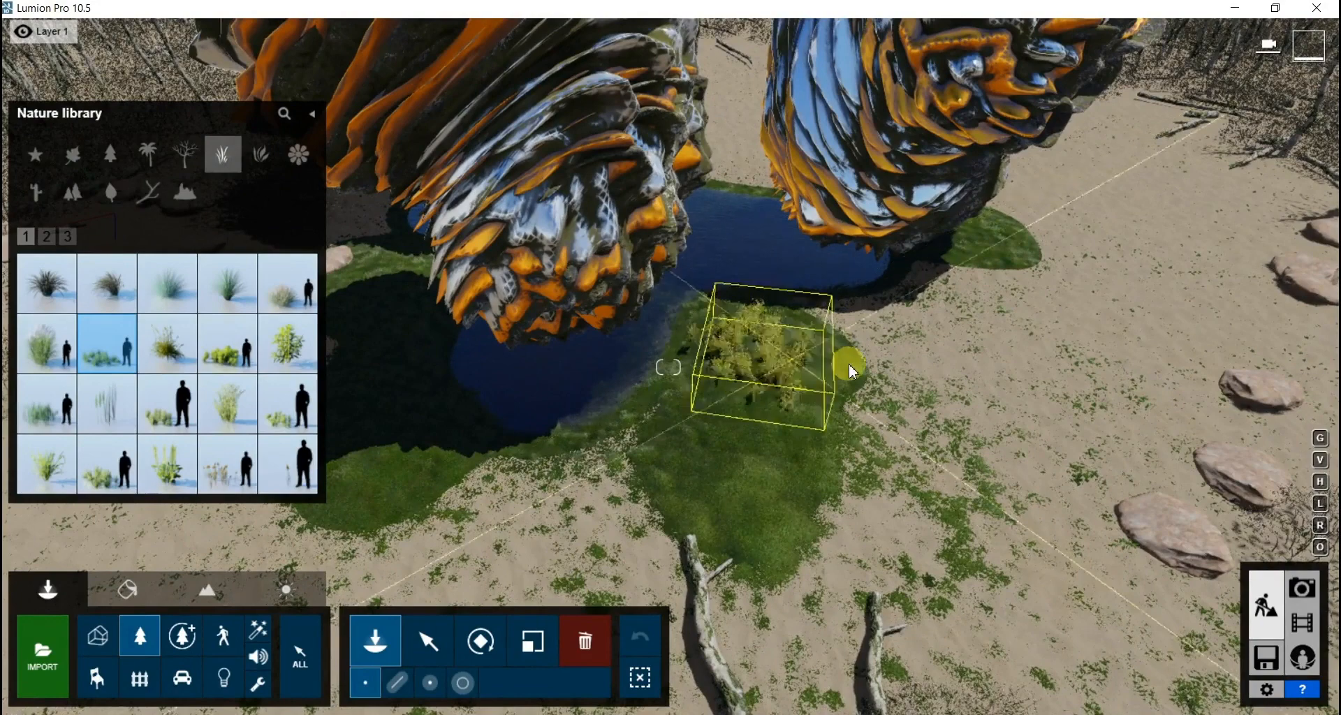
left_click(890, 331)
left_click(952, 347)
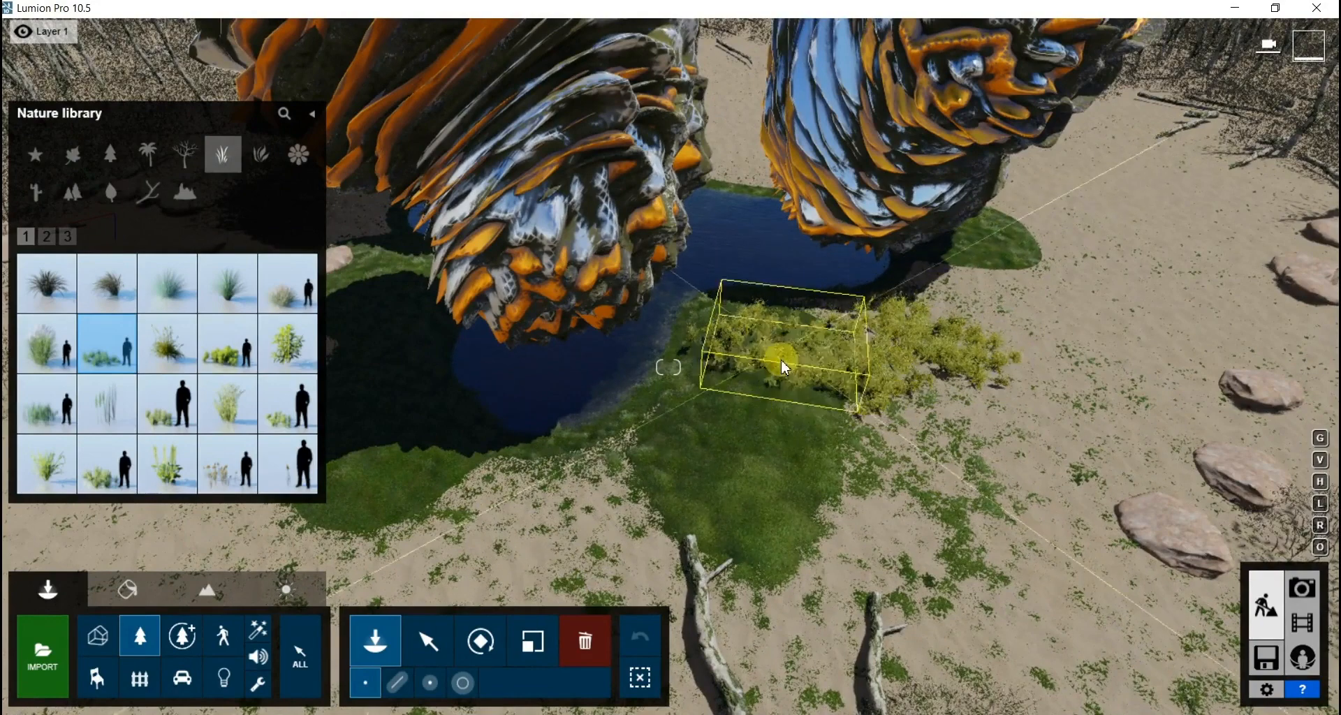
left_click(778, 354)
mouse_move(726, 429)
left_mouse_down()
mouse_move(698, 493)
mouse_move(764, 548)
mouse_move(764, 613)
mouse_move(810, 607)
left_mouse_up()
Step: Place clumps of the low bushy grass plant along the pond's shaded bank and beside the nearby fallen trunk
right_click_drag(667, 366, 852, 384)
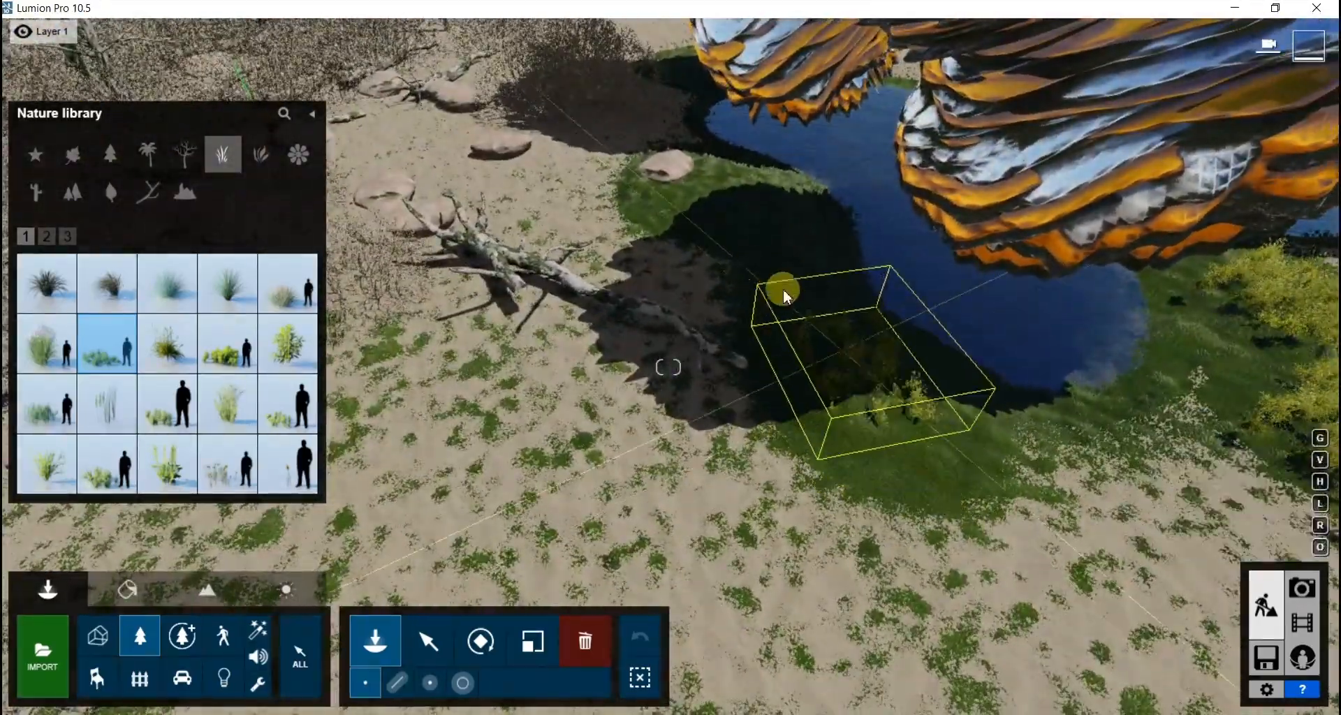
left_click(551, 193)
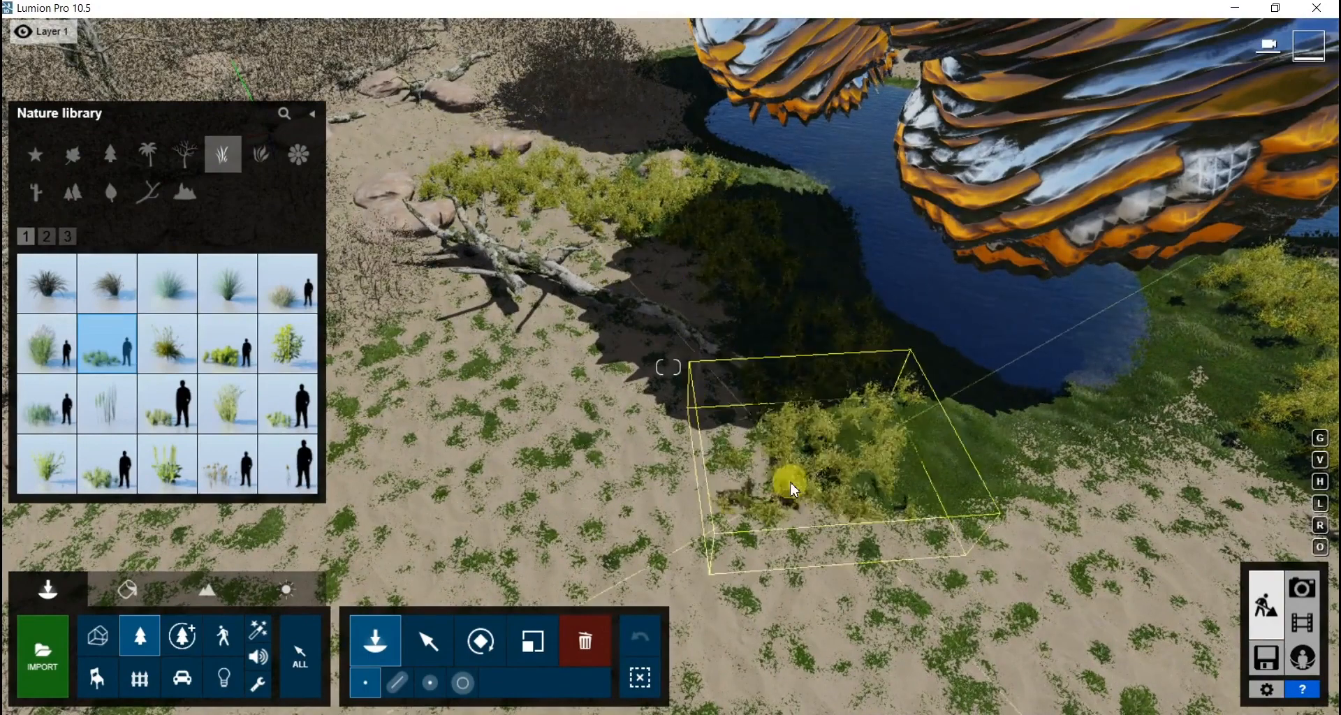
left_click(706, 486)
mouse_move(612, 39)
left_click(447, 115)
Step: Extend the low bushy grass clumps outward among the stones beside the leafless bushes and around the pond's outer edges
middle_click_drag(380, 143, 614, 208)
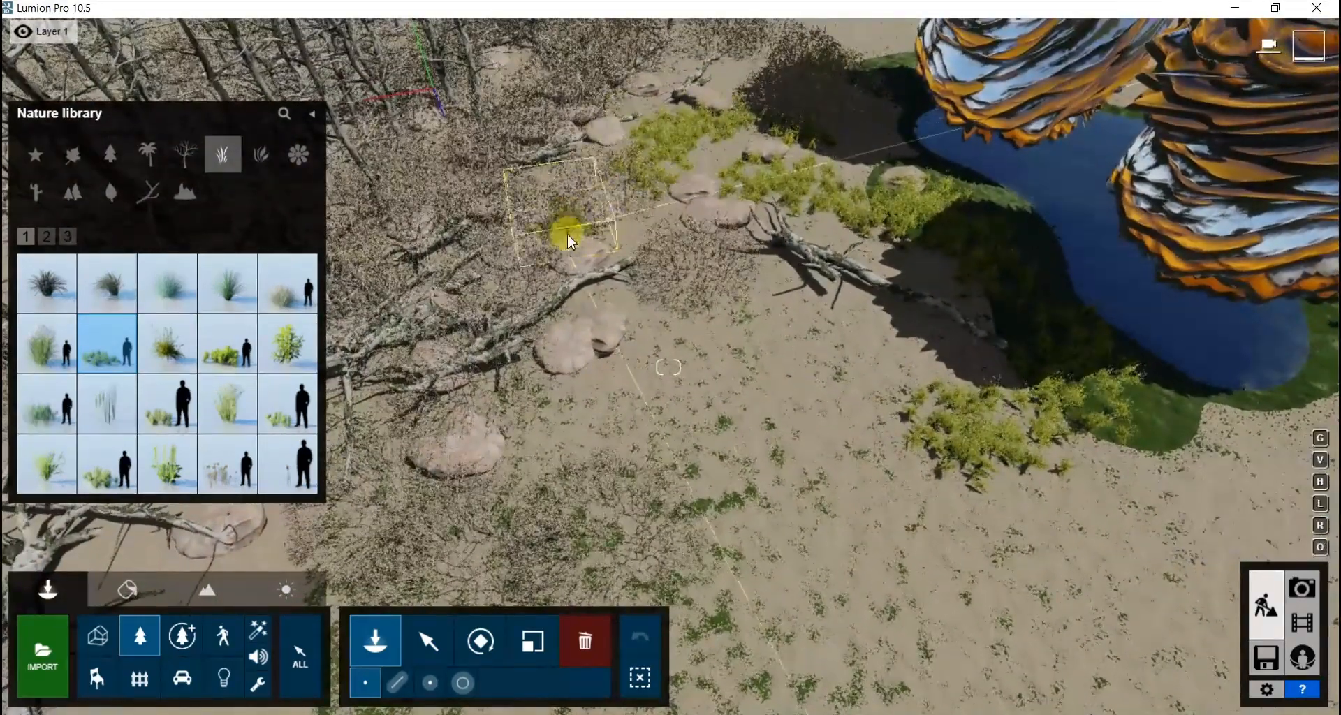
left_click(659, 353)
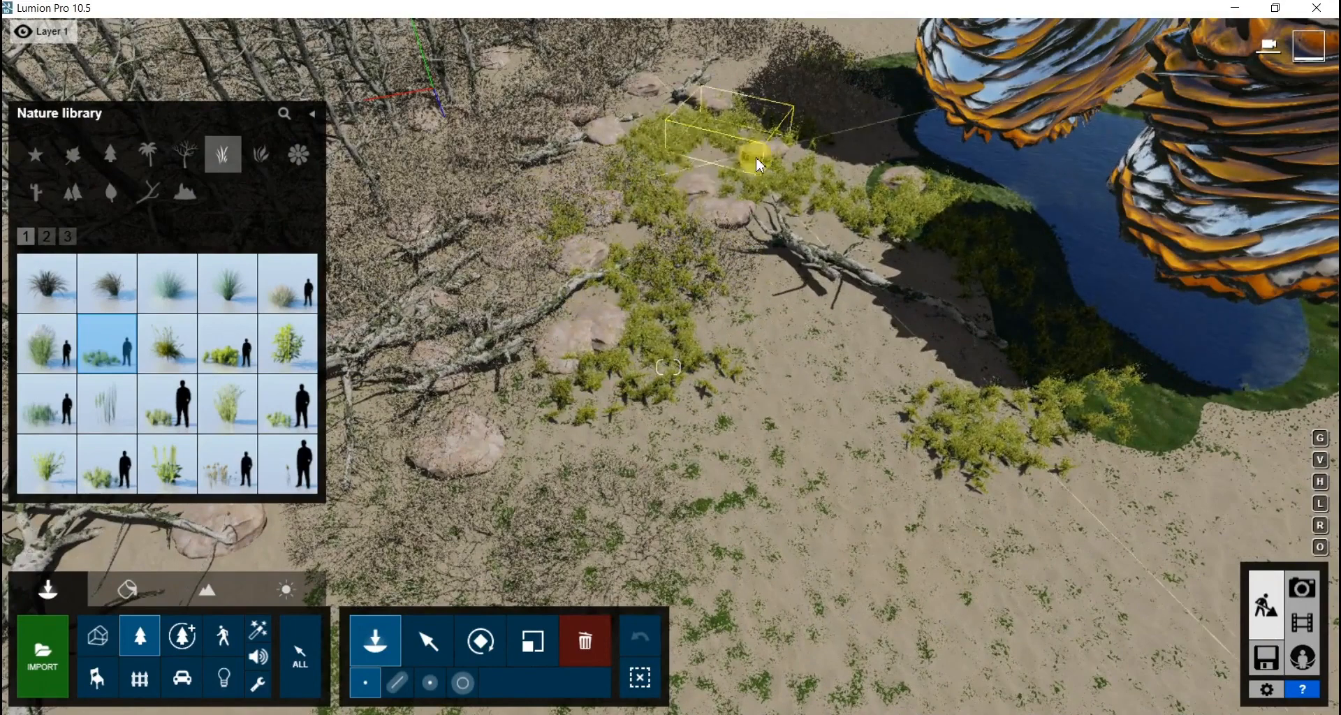
mouse_move(881, 56)
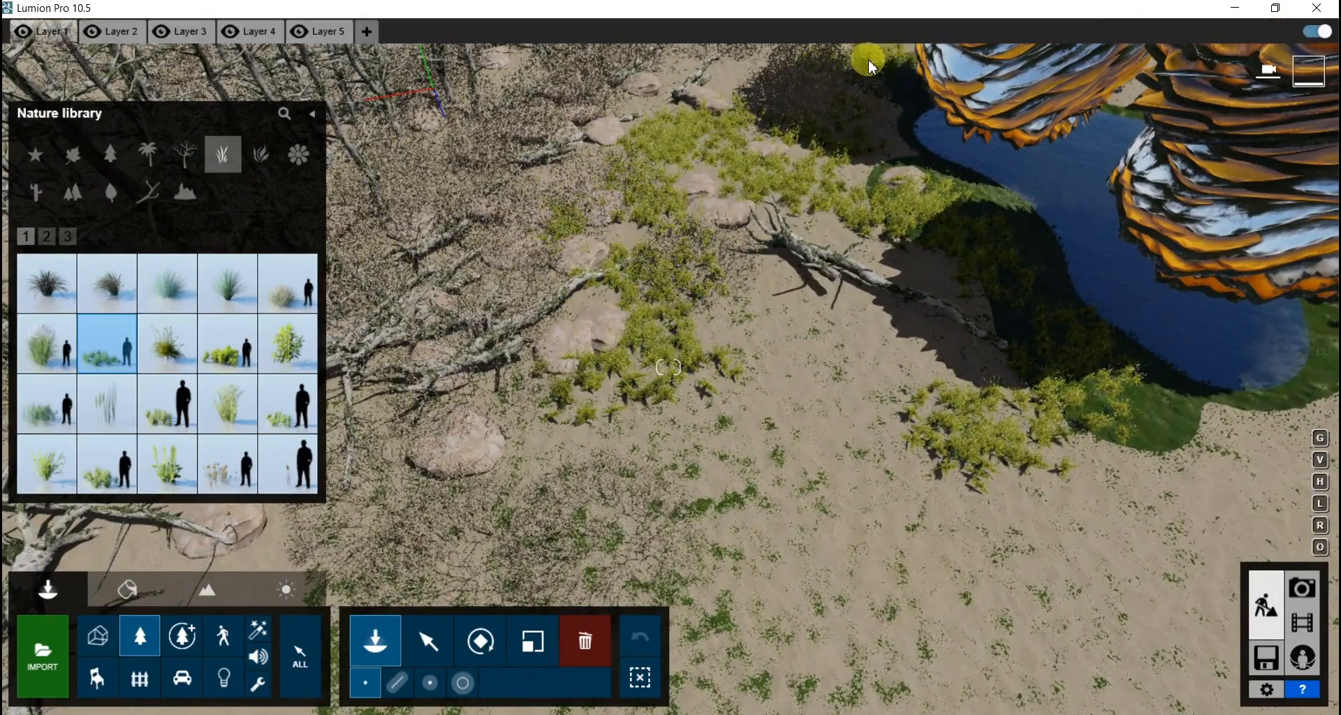
right_click_drag(733, 124, 1093, 220)
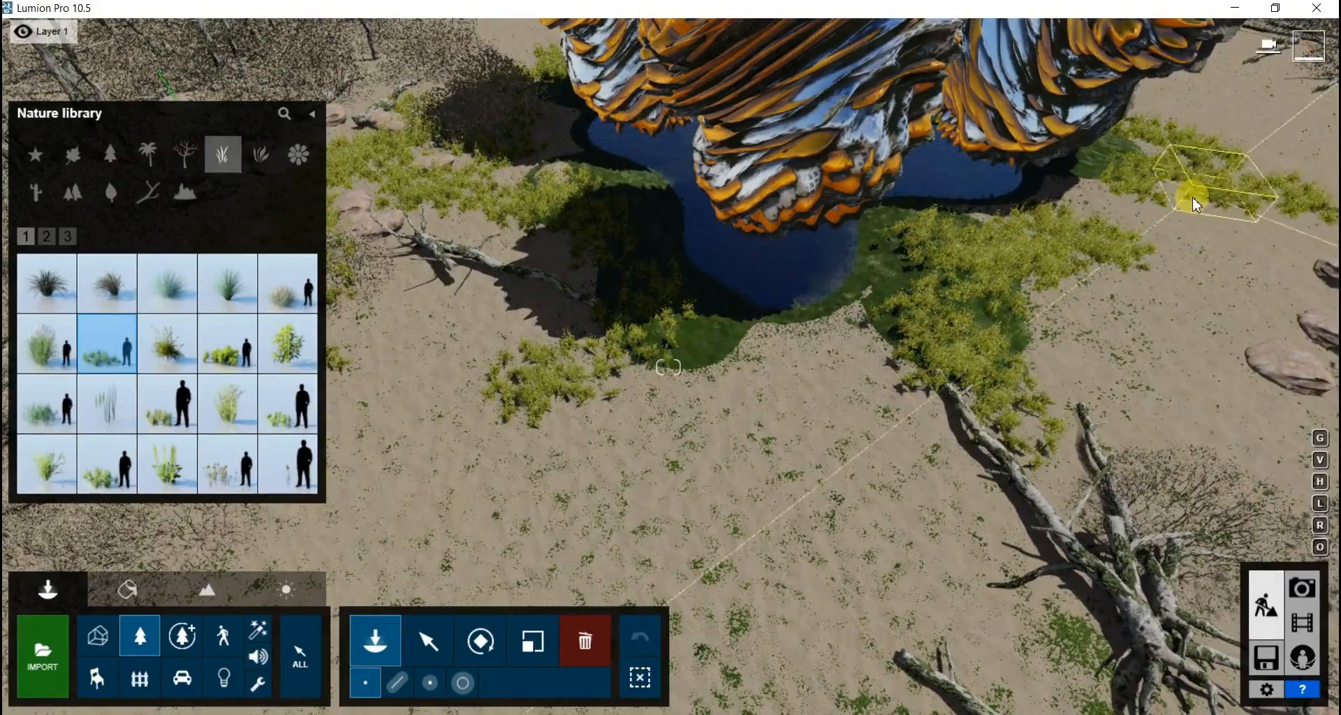
key("s")
right_click_drag(1277, 222, 1277, 222)
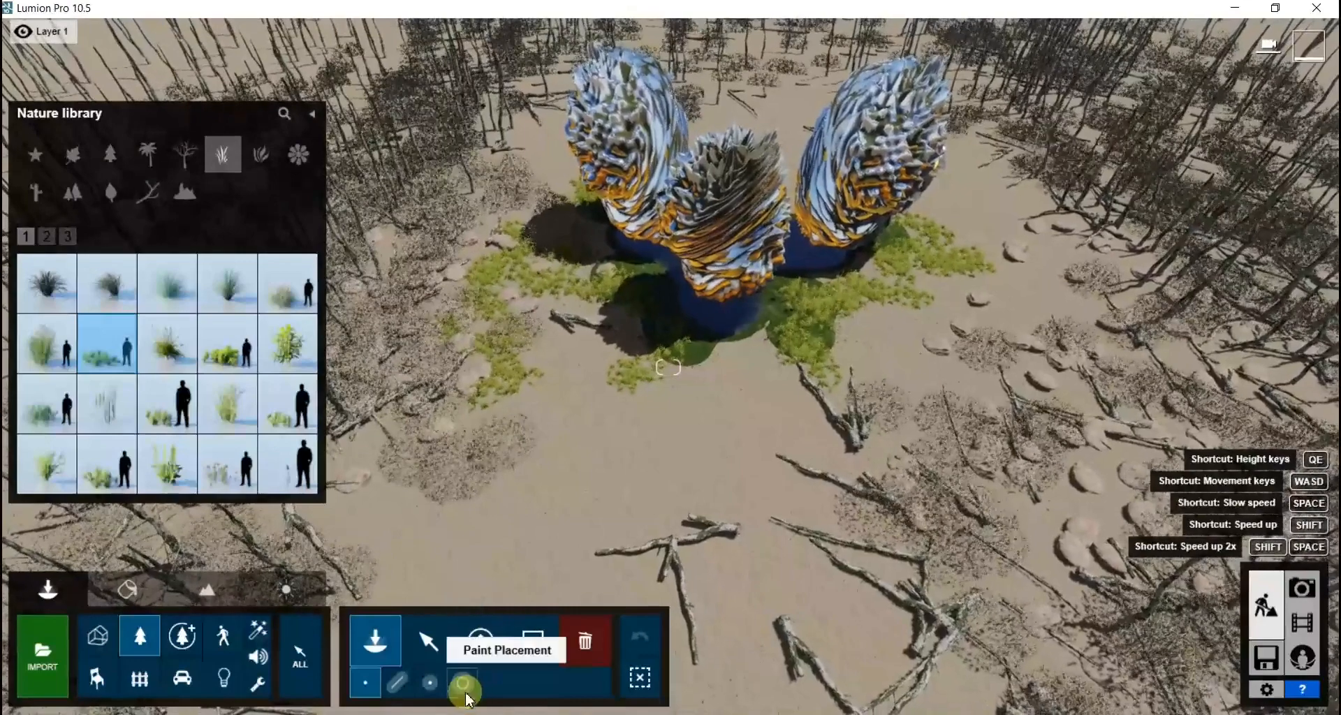
Step: Try painting the low bushy grass plant over the open ground in front of the forms and erase the painted clumps there
left_click(462, 683)
left_click(518, 392)
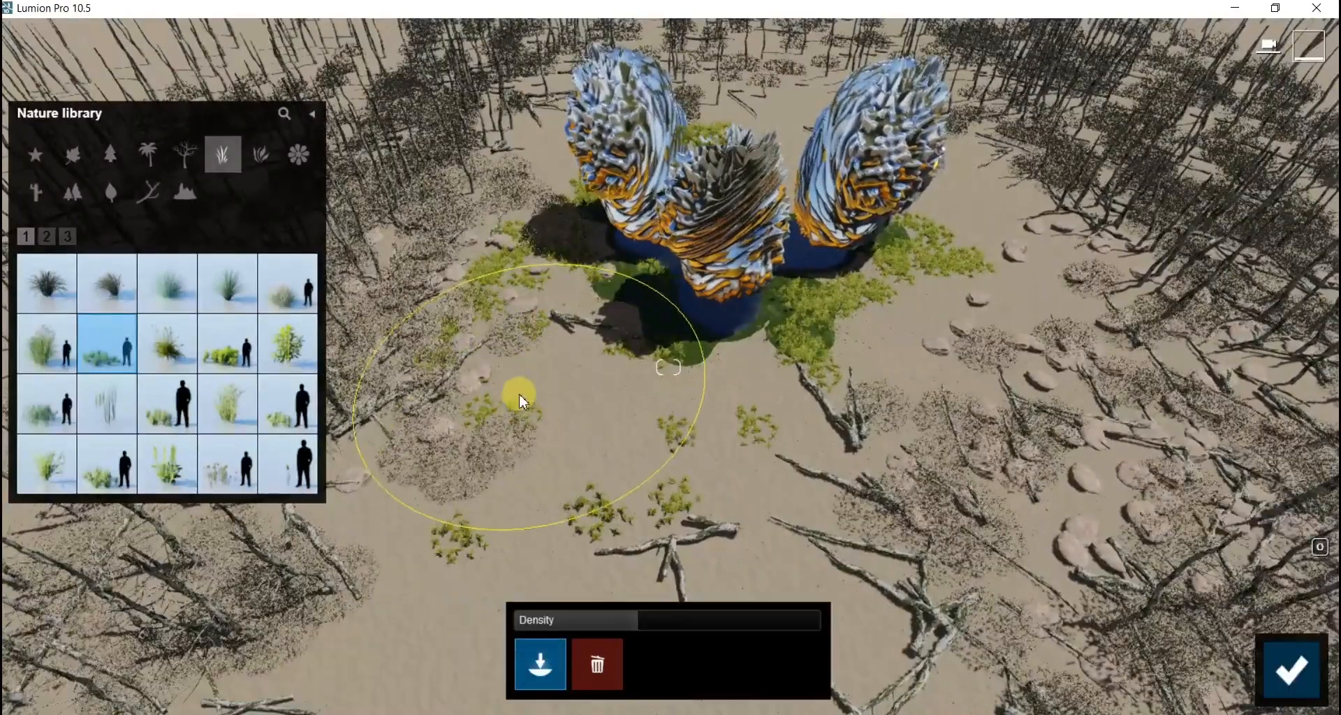
left_click(598, 659)
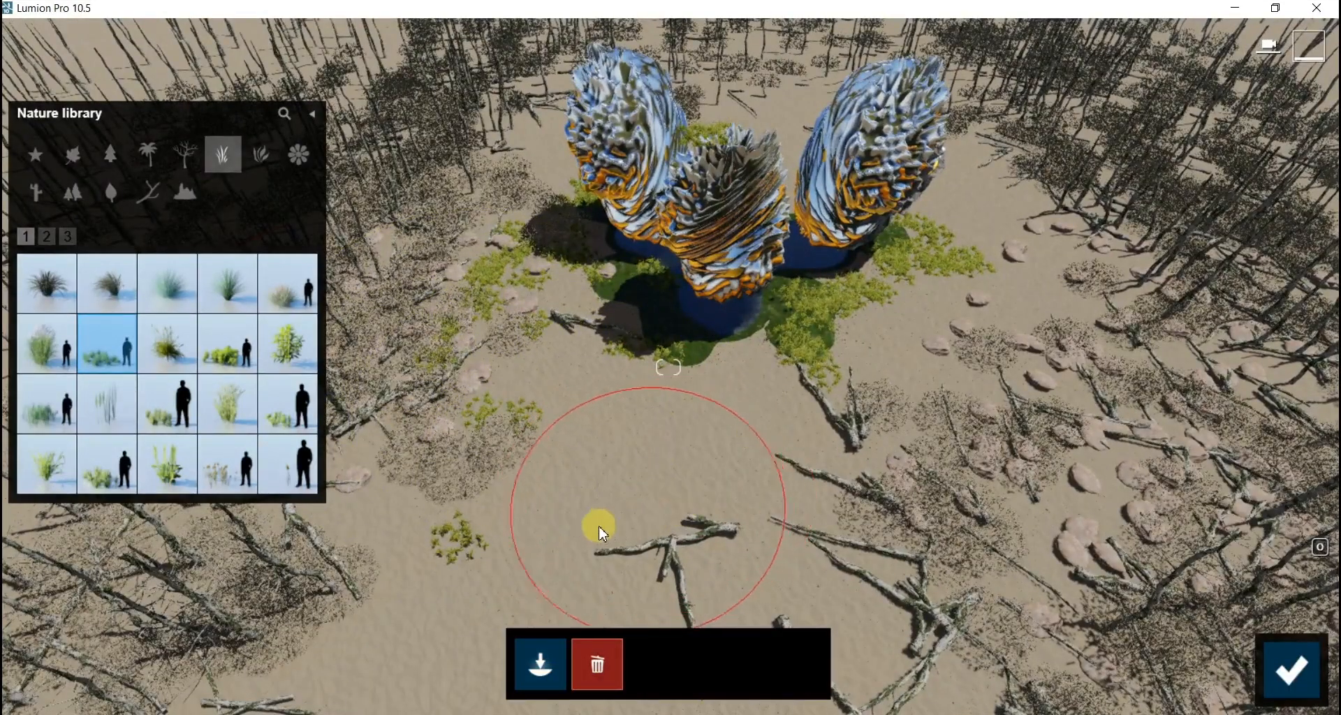
Step: Paint the low bushy grass plant over the bare ground behind the forms out to the fallen trunks, and finish painting
left_click(540, 663)
right_click_drag(547, 664, 546, 665)
right_click_drag(692, 356, 688, 396)
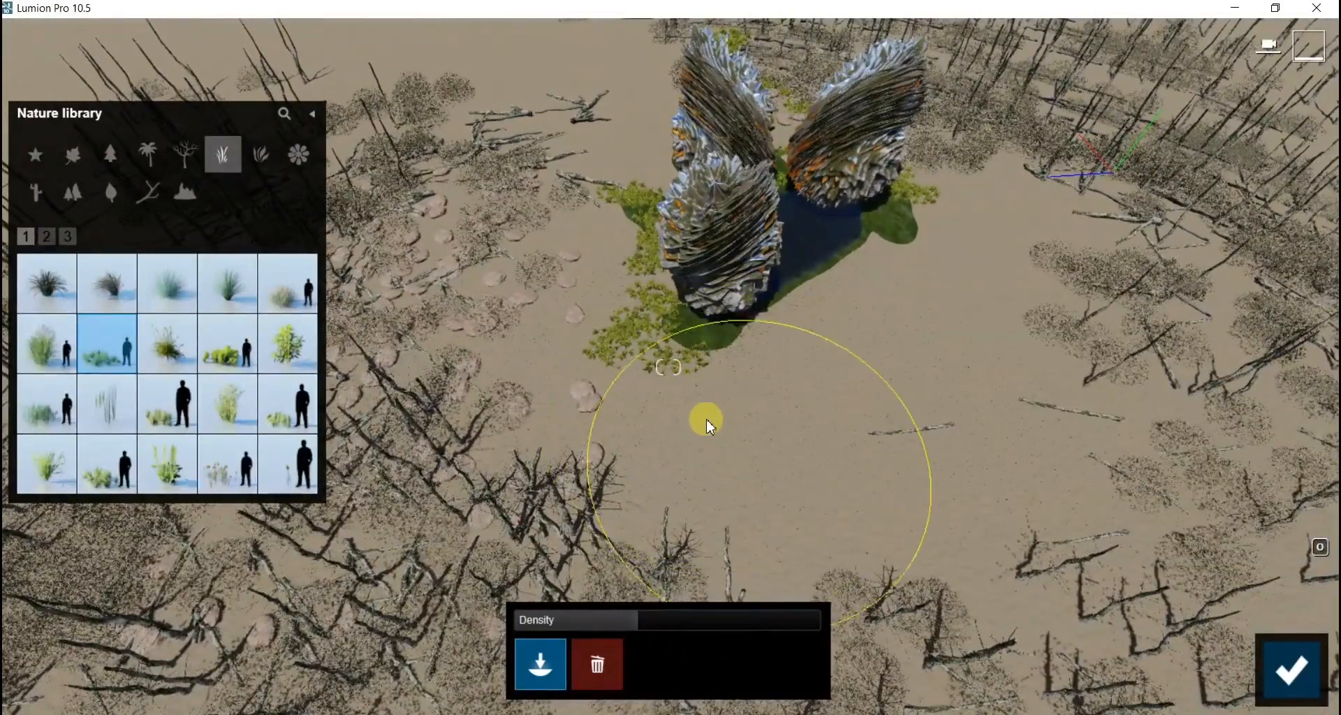
mouse_move(721, 447)
left_mouse_down()
mouse_move(829, 431)
mouse_move(962, 321)
left_mouse_up()
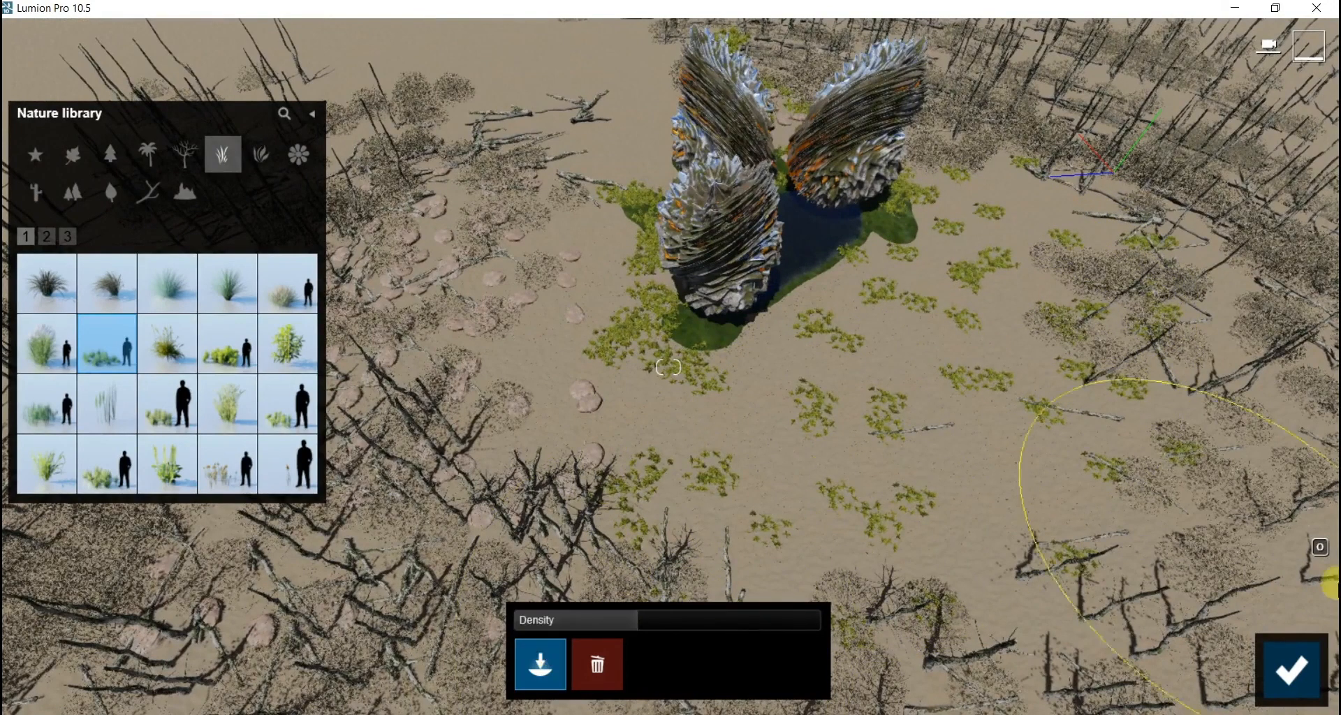
left_click(1289, 681)
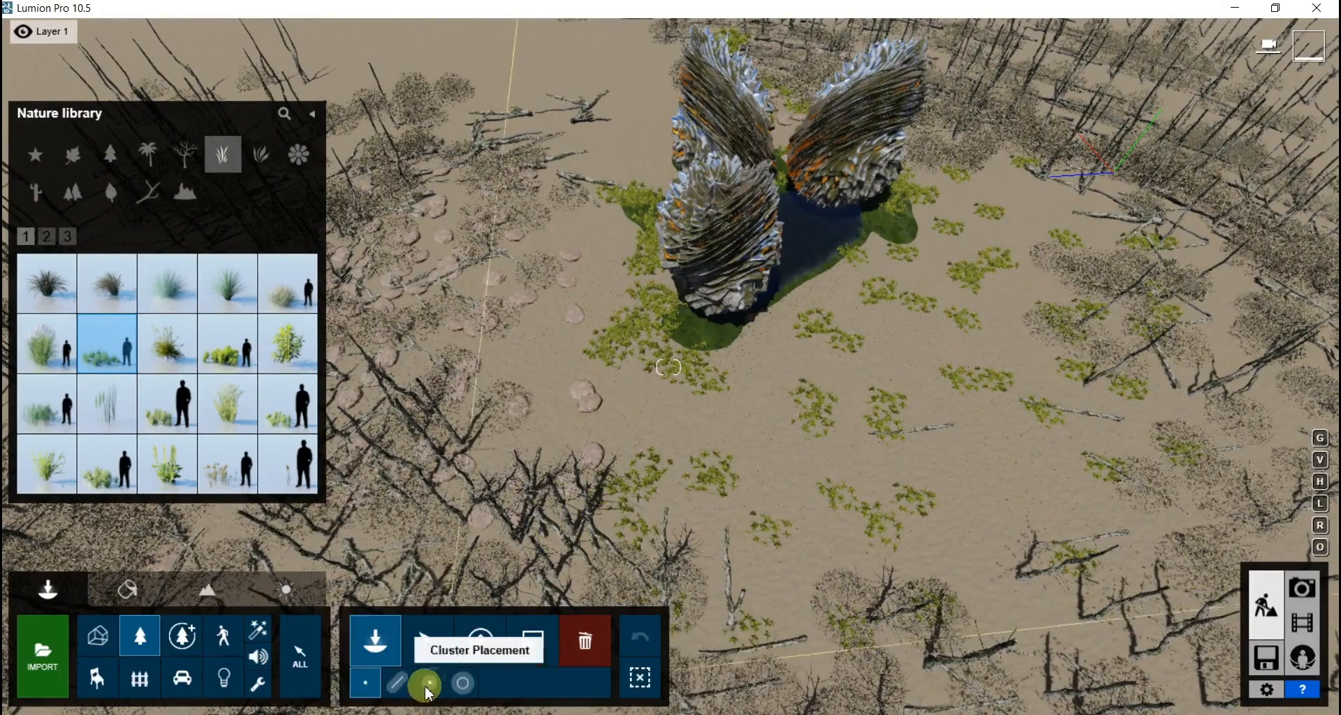
Step: Place clusters of the low bushy grass plant among the stones and dead trees around the forms, and return to single placement
left_click(492, 447)
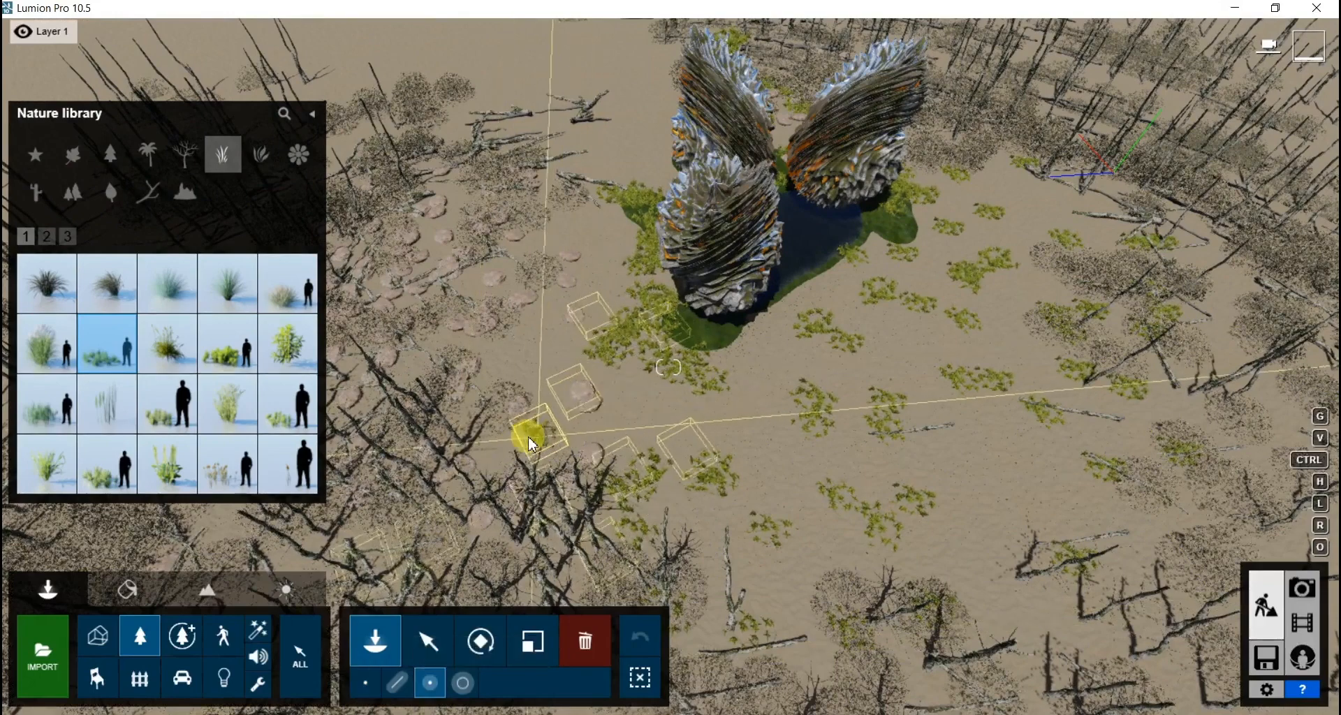
left_click(388, 637)
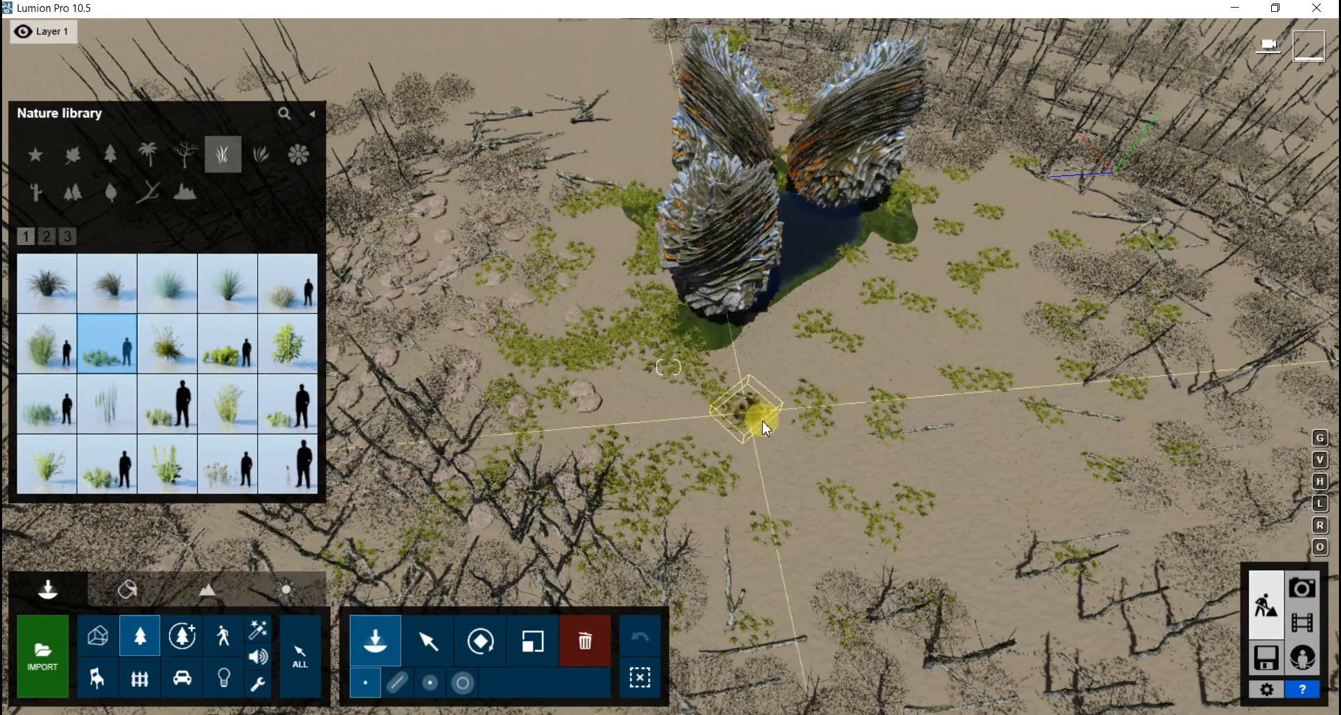
Step: Place the silvery low shrub from the second page of grass plants along the sandy front edge of the pond
mouse_move(709, 369)
right_mouse_down()
mouse_move(639, 264)
mouse_move(838, 489)
mouse_move(996, 619)
mouse_move(537, 338)
right_mouse_up()
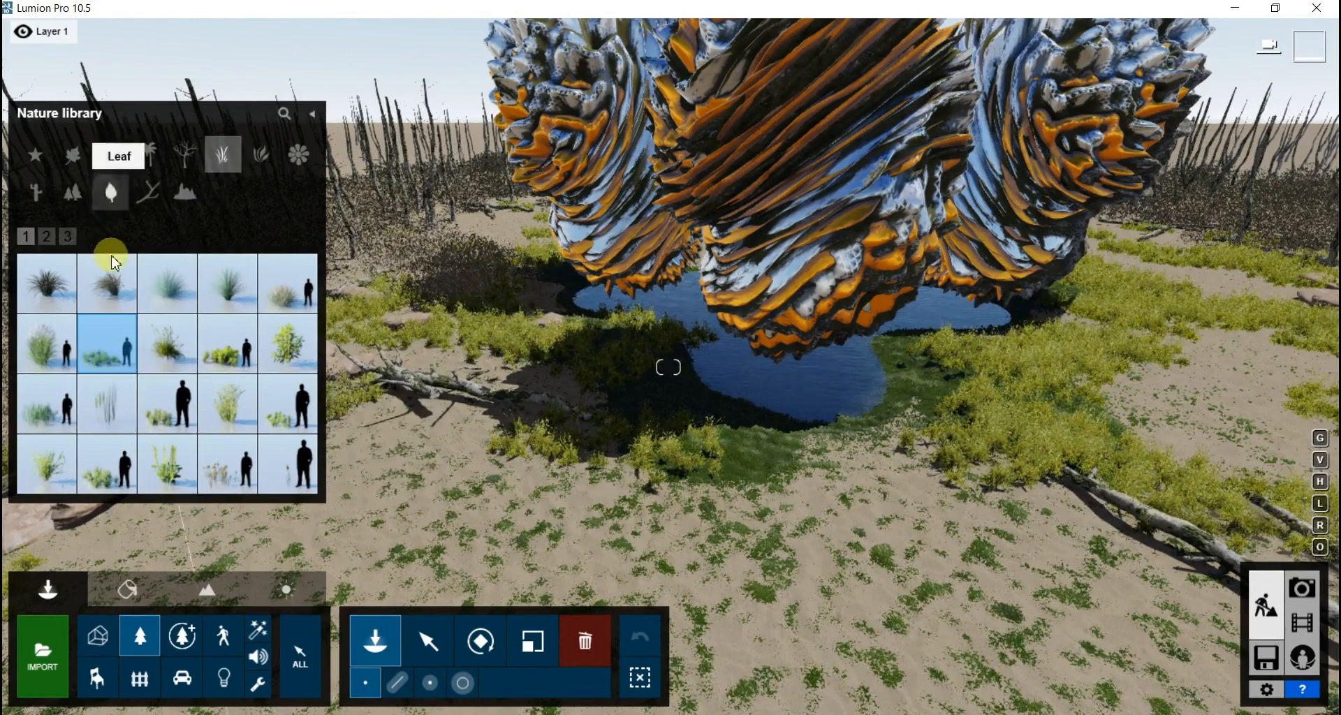
left_click(47, 236)
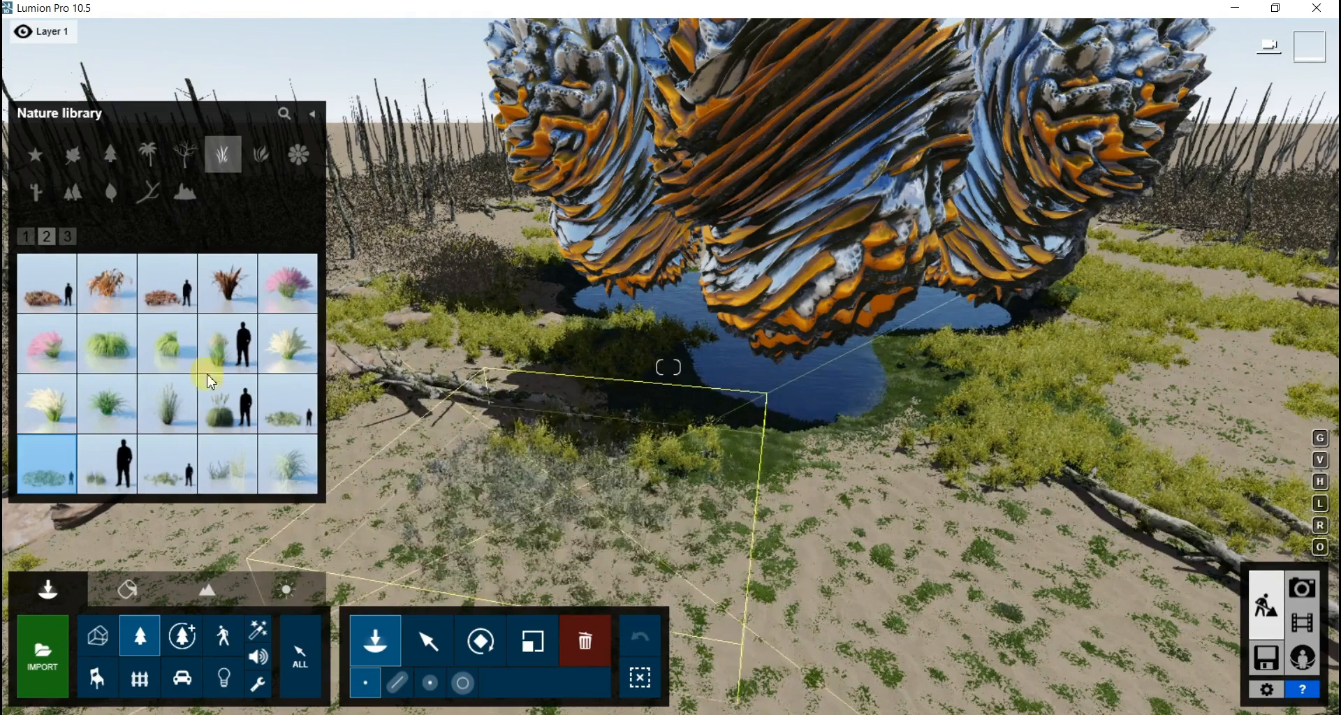
left_click(158, 480)
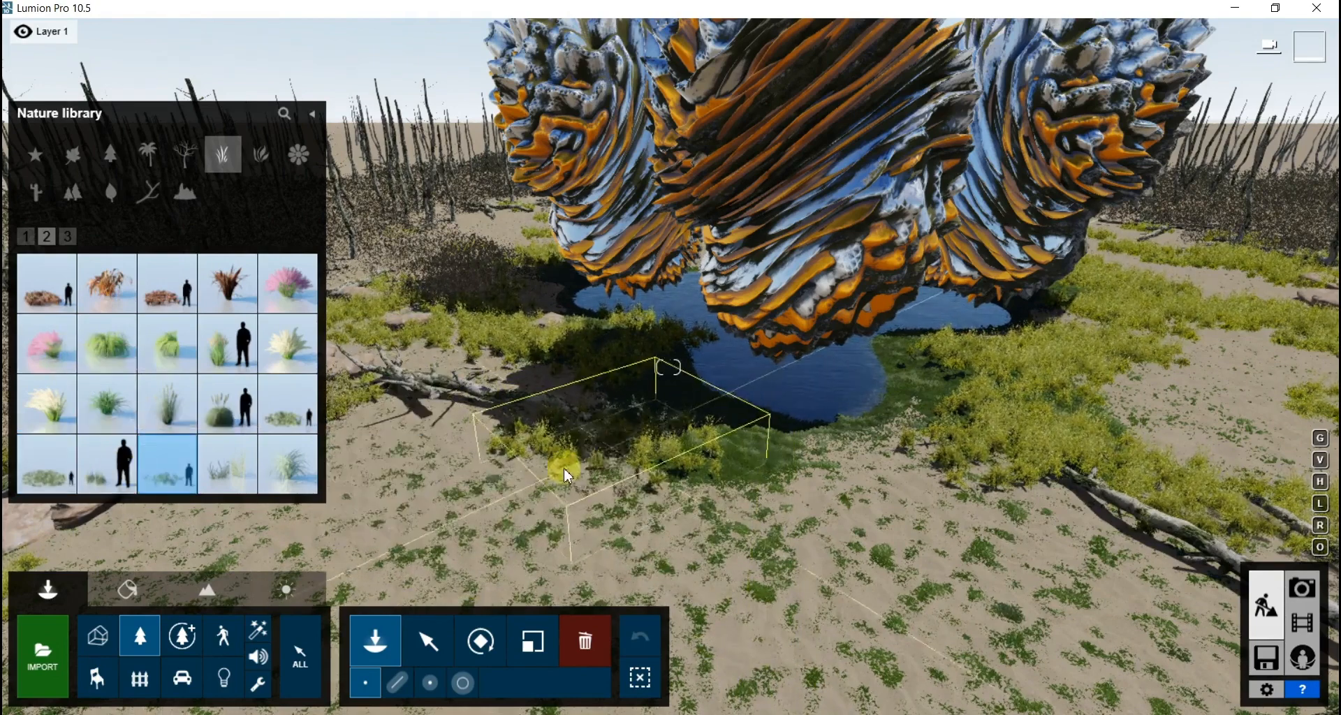
left_click(461, 455)
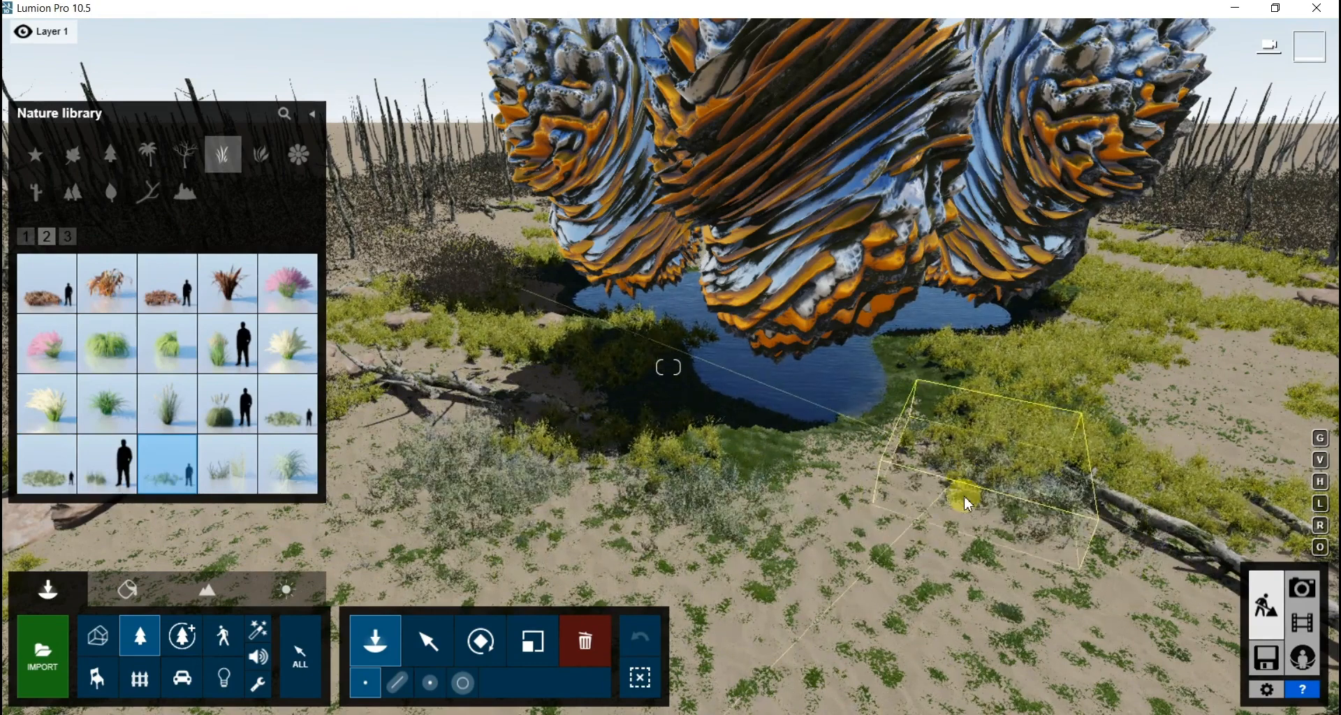
Step: Place the first grass plant from the third page among the silvery shrubs at the pond's front edge
left_click(70, 238)
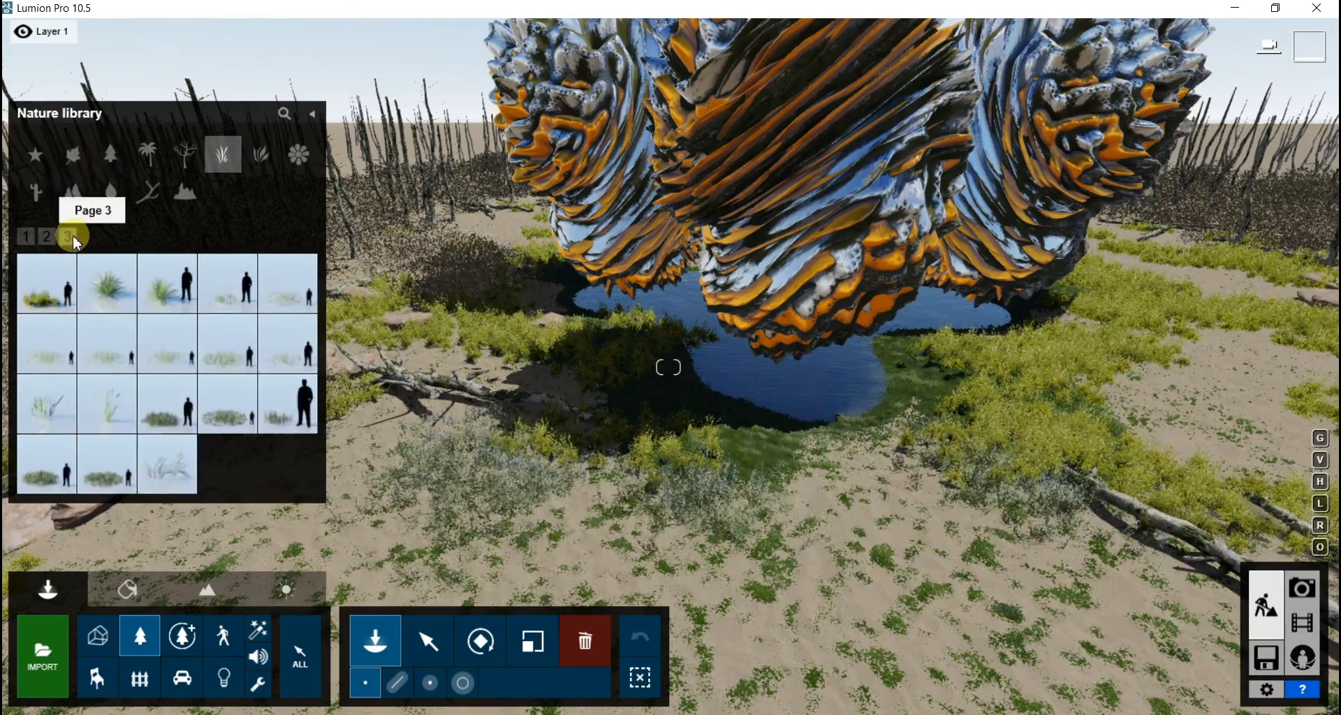
left_click(45, 283)
left_click(595, 462)
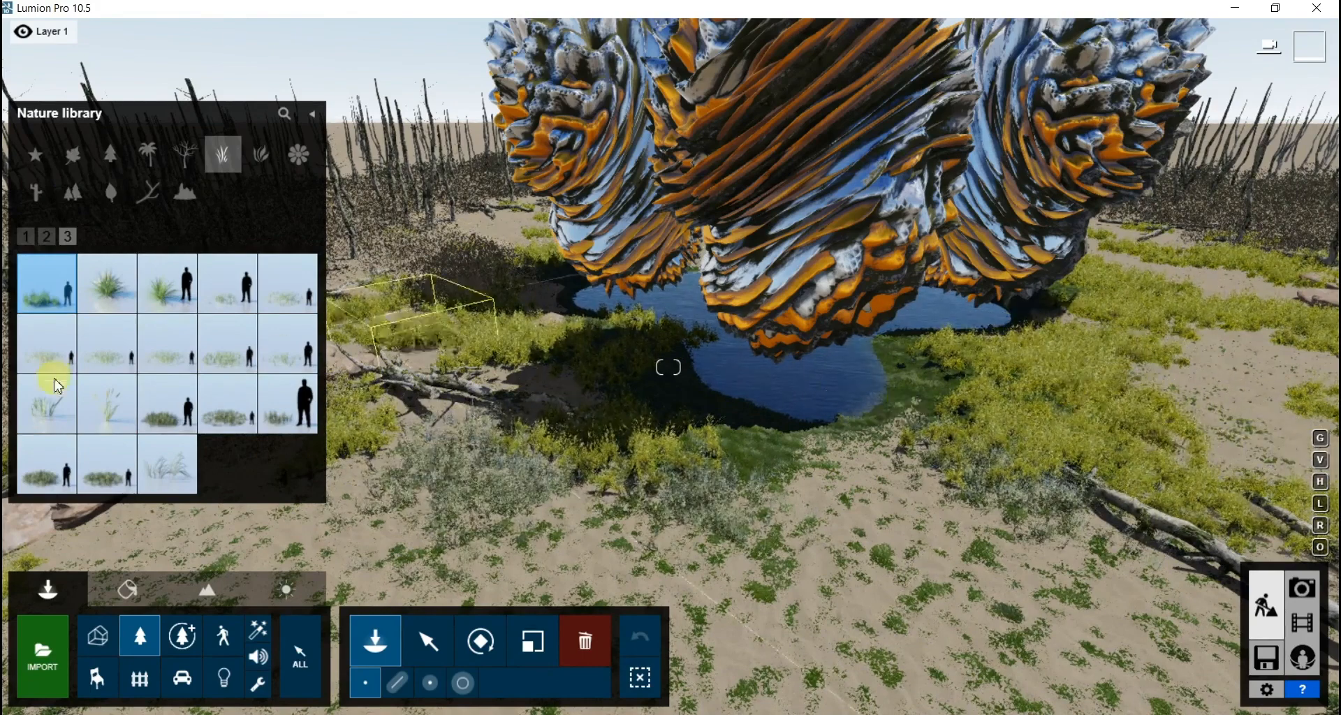
left_click(162, 409)
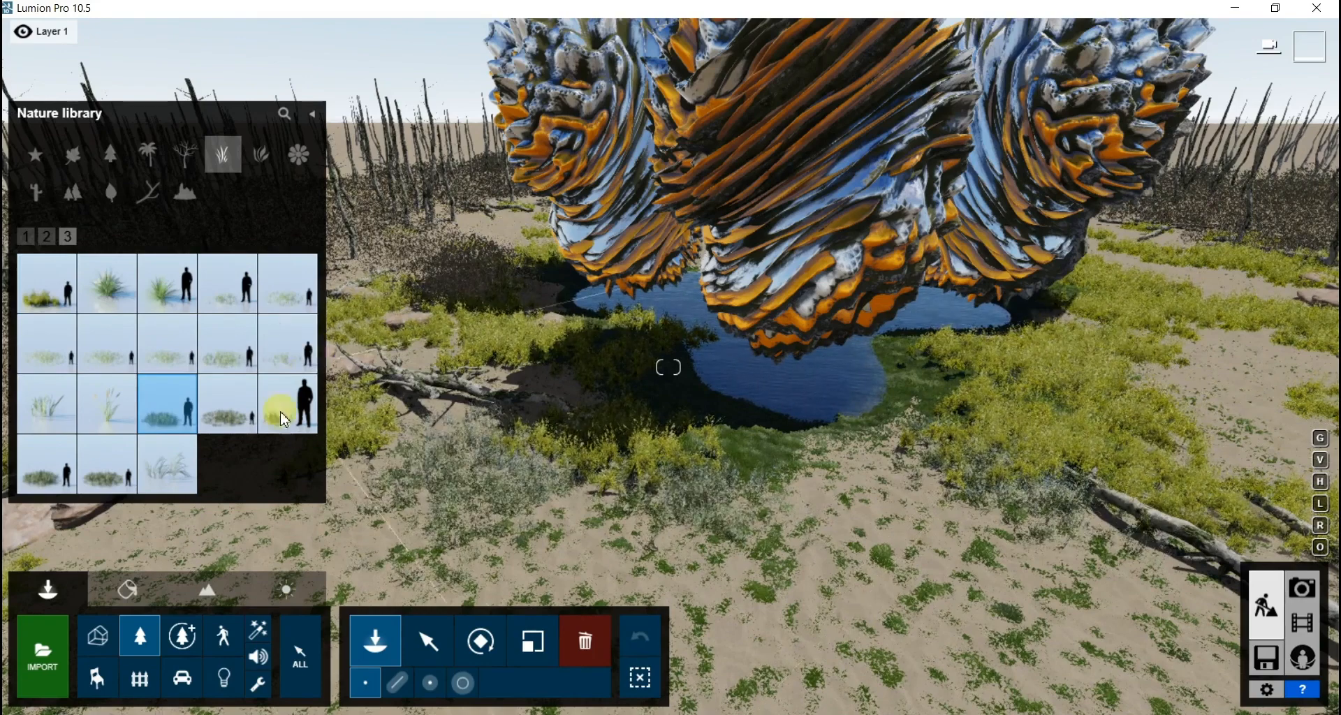
Step: Place the bright green bushy plant from the first page of grass plants among the yellow clumps on both sides of the pond
left_click(28, 238)
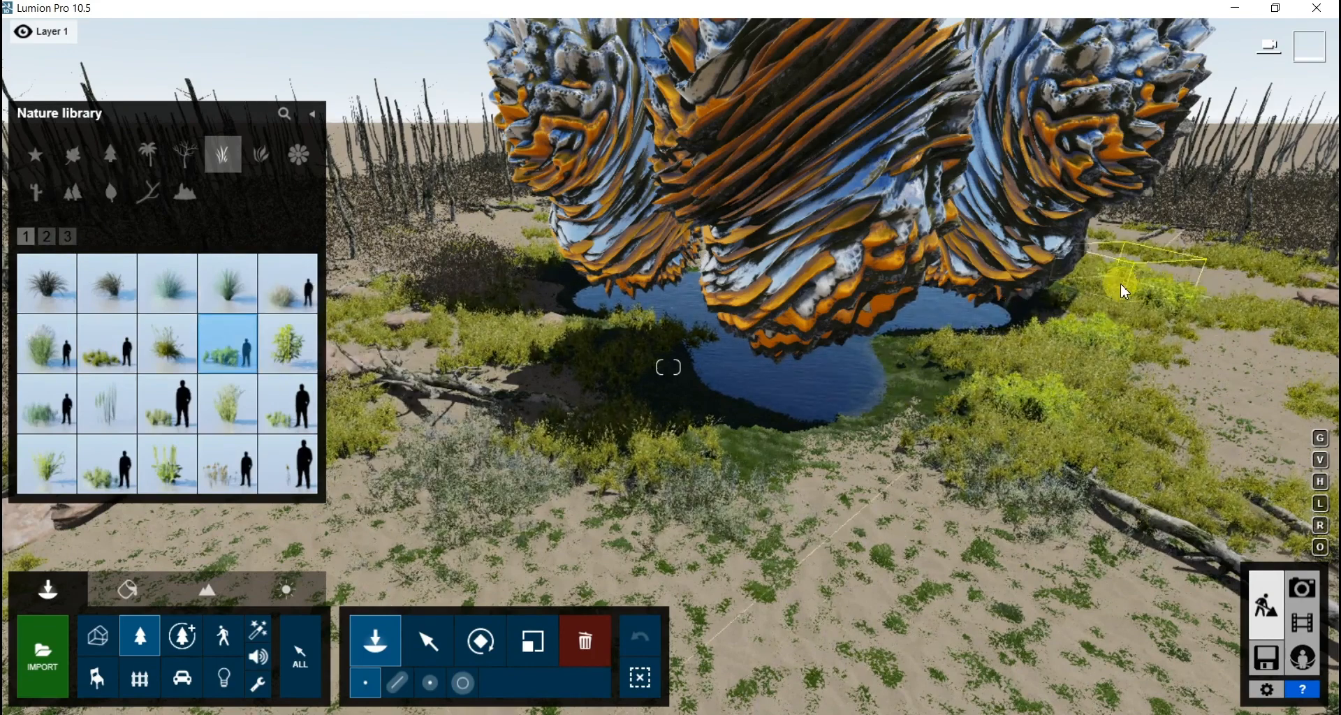
left_click(479, 332)
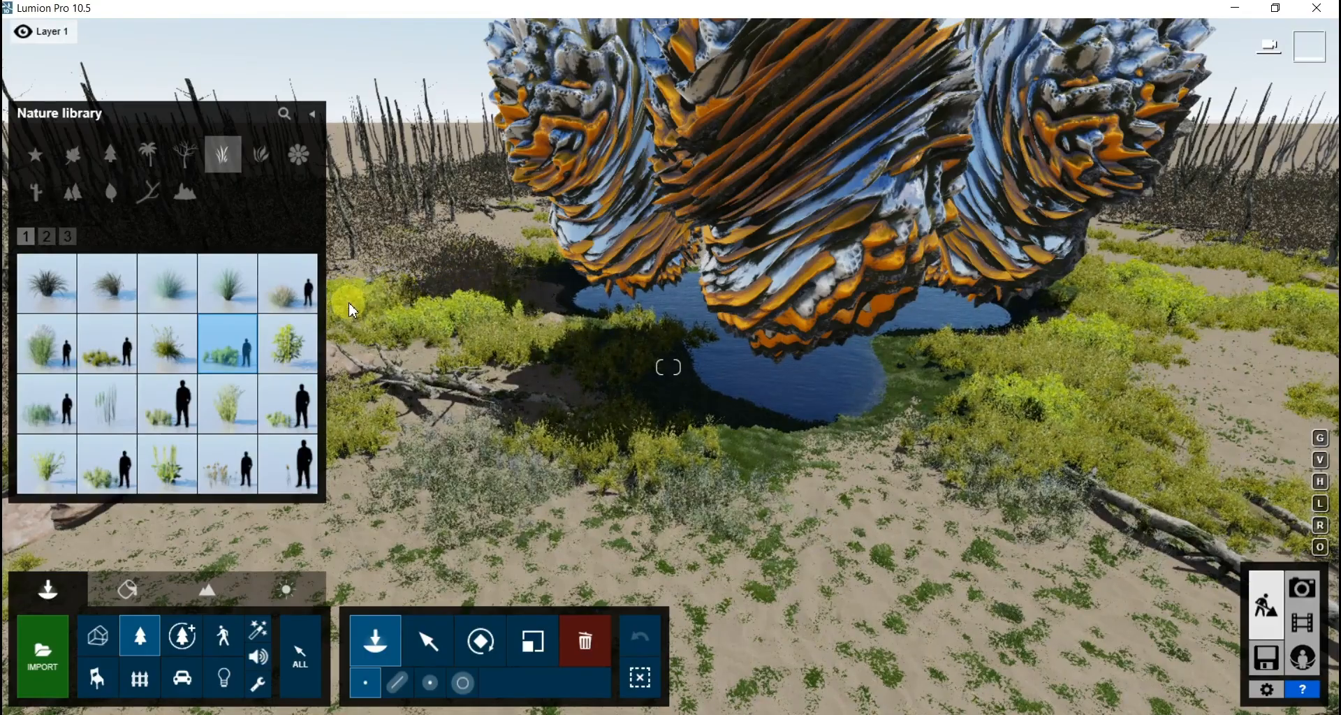
mouse_move(380, 319)
right_mouse_down()
mouse_move(592, 329)
mouse_move(595, 357)
right_mouse_up()
left_click_drag(594, 357, 529, 328)
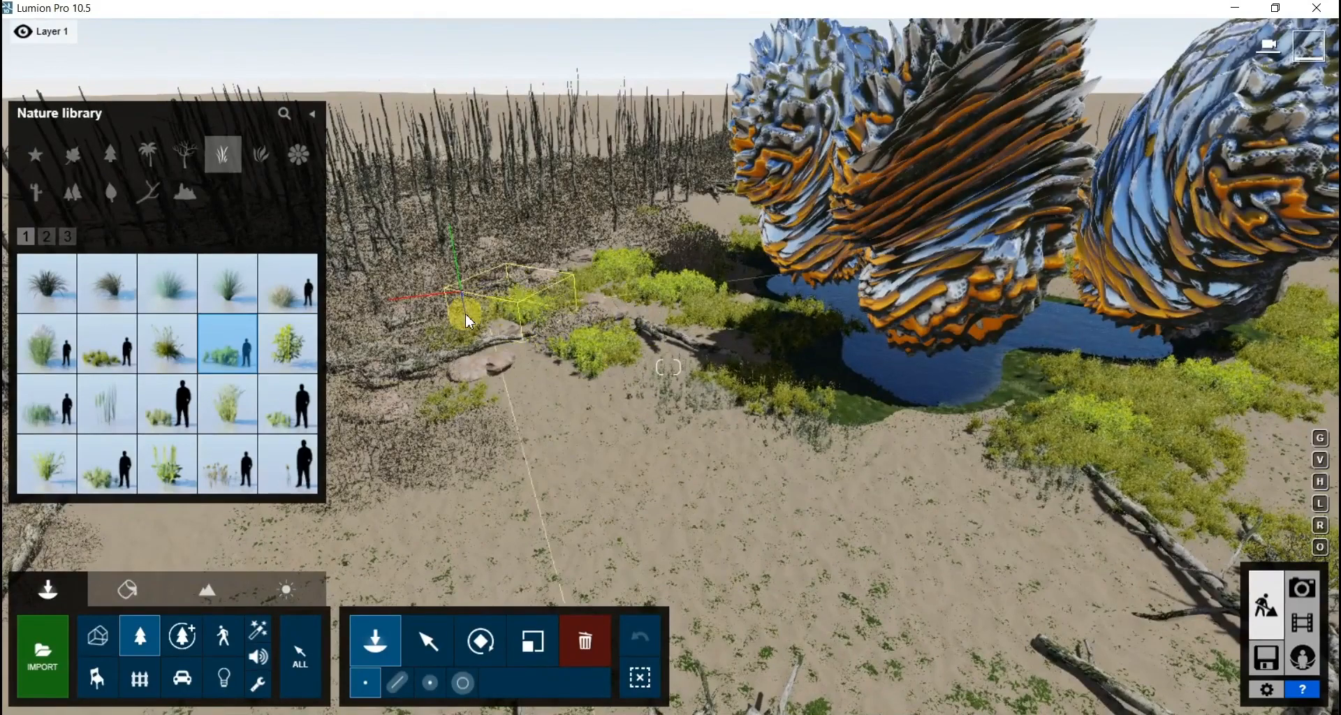
Step: Delete the stray plant sitting on top of the central sculptural form
right_click_drag(1025, 403, 1003, 263)
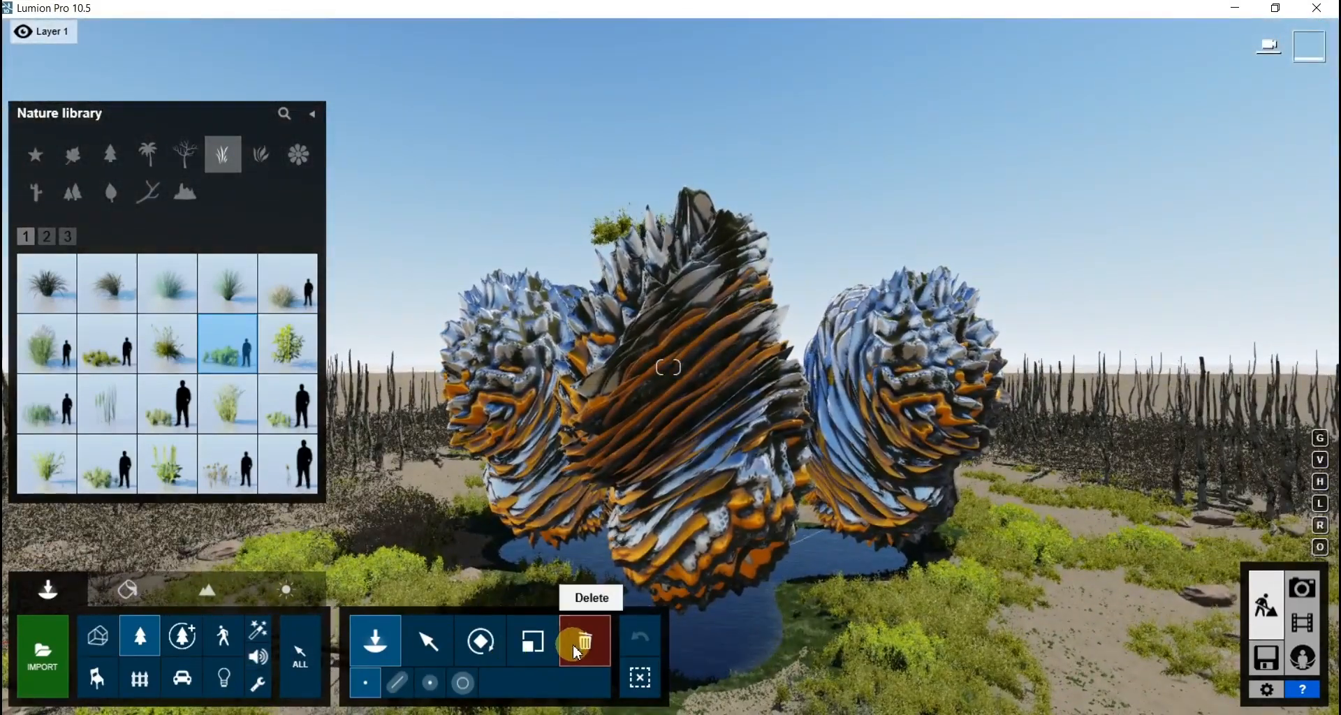
left_click(577, 652)
left_click(626, 269, "ctrl")
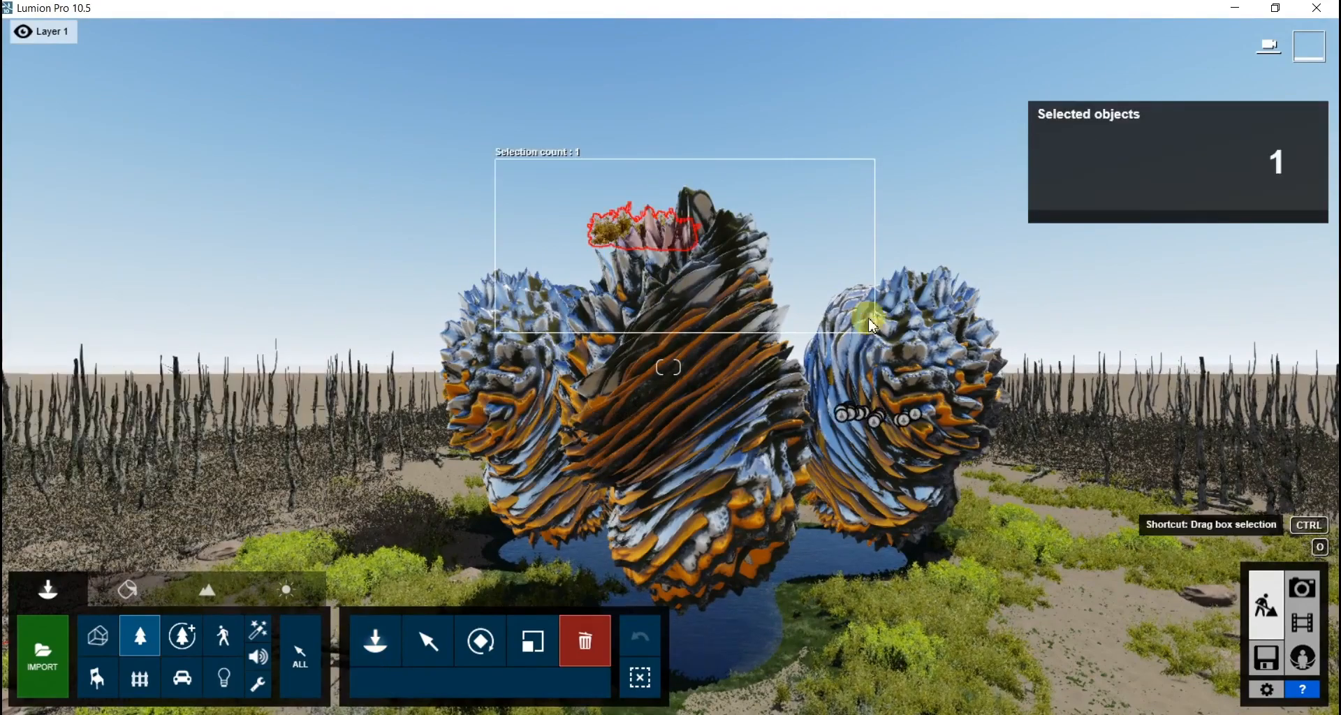
Step: Place enlarged copies of the branching root stump from the third page of fallen wood around the bright bush near the fallen trunk
mouse_move(667, 367)
right_mouse_down()
mouse_move(668, 419)
mouse_move(668, 314)
mouse_move(668, 433)
mouse_move(668, 307)
mouse_move(668, 475)
mouse_move(668, 314)
mouse_move(667, 412)
mouse_move(667, 380)
right_mouse_up()
key("s")
key("w")
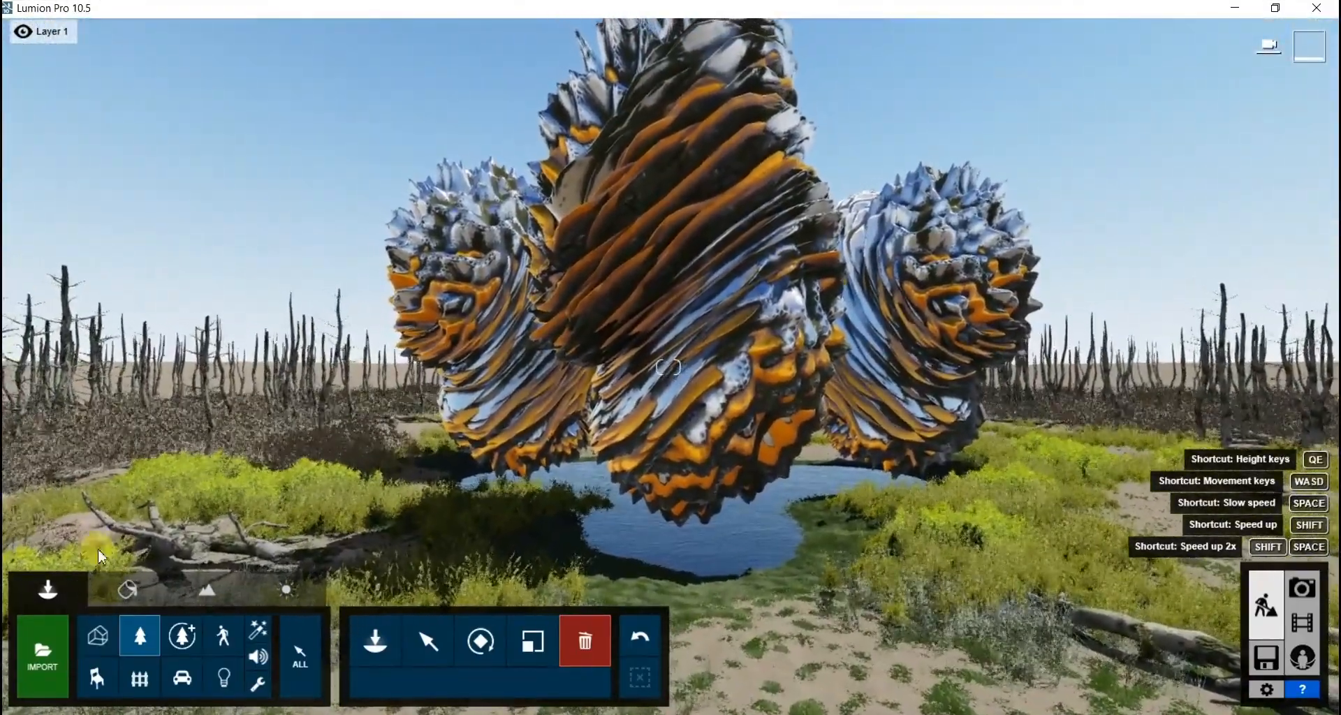
left_click(141, 641)
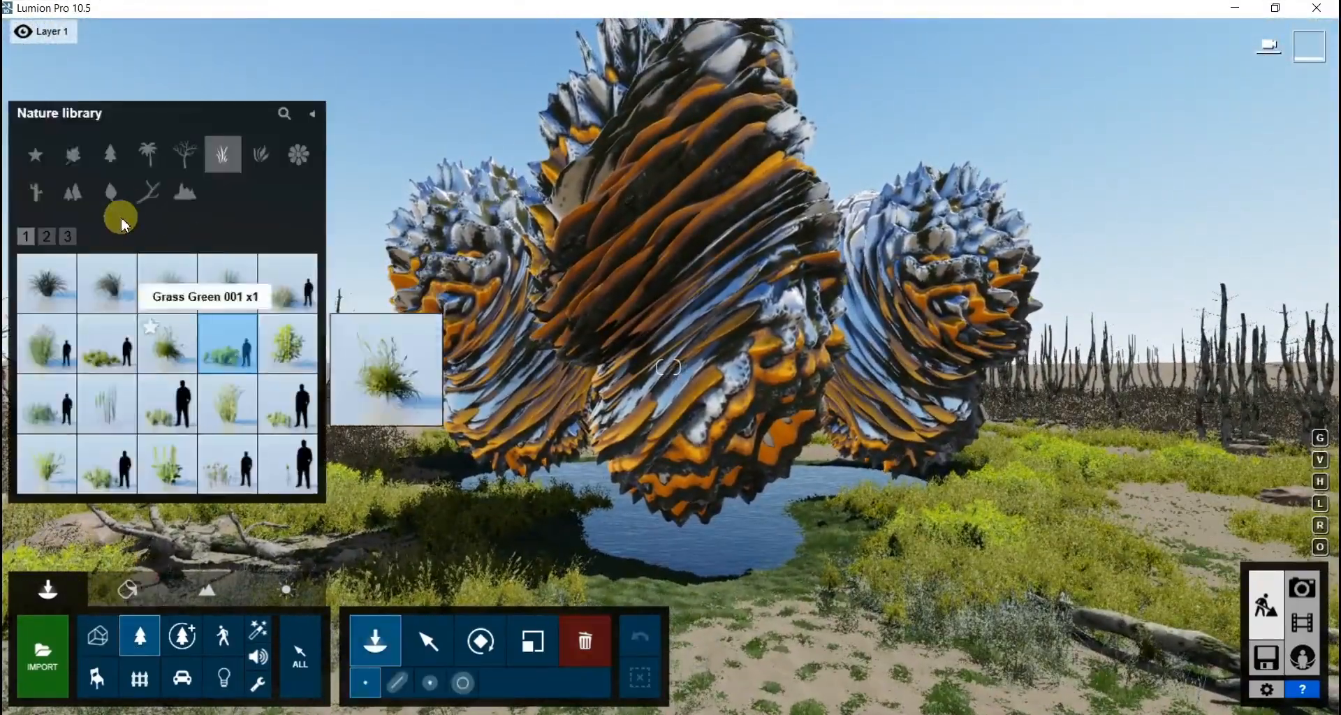
left_click(149, 199)
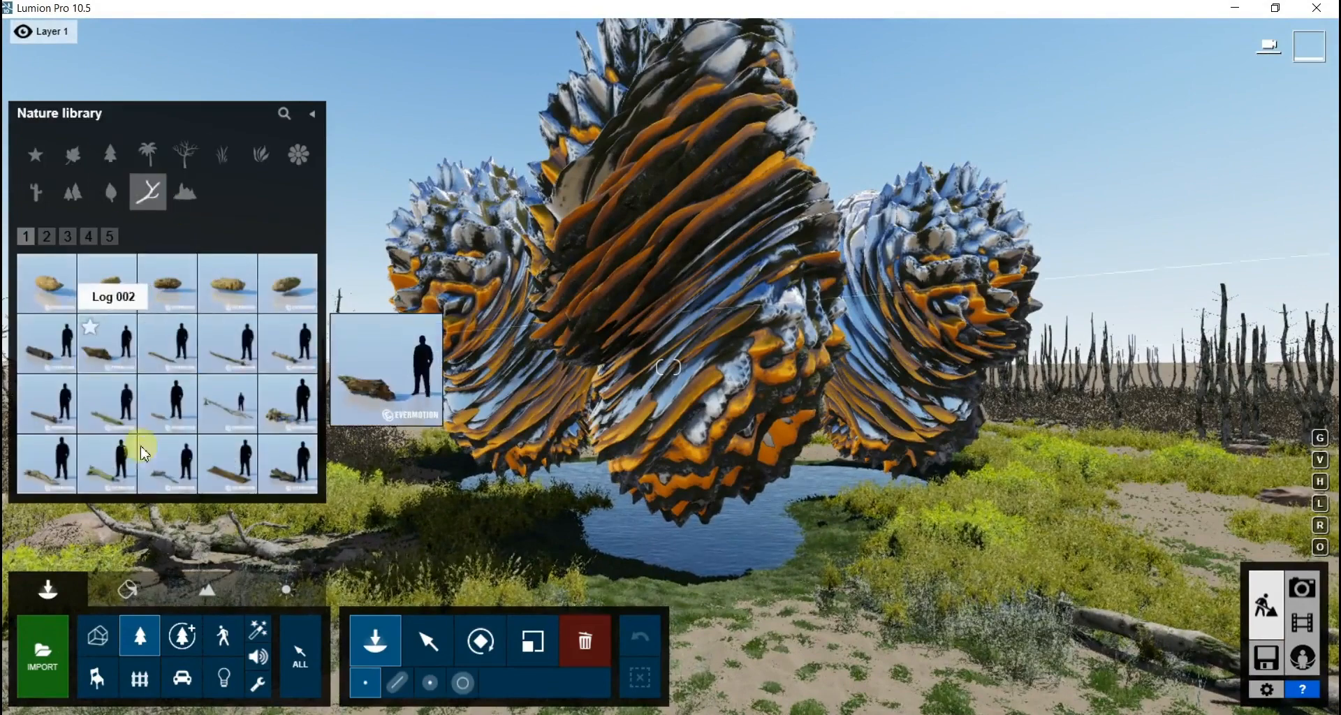
left_click(56, 237)
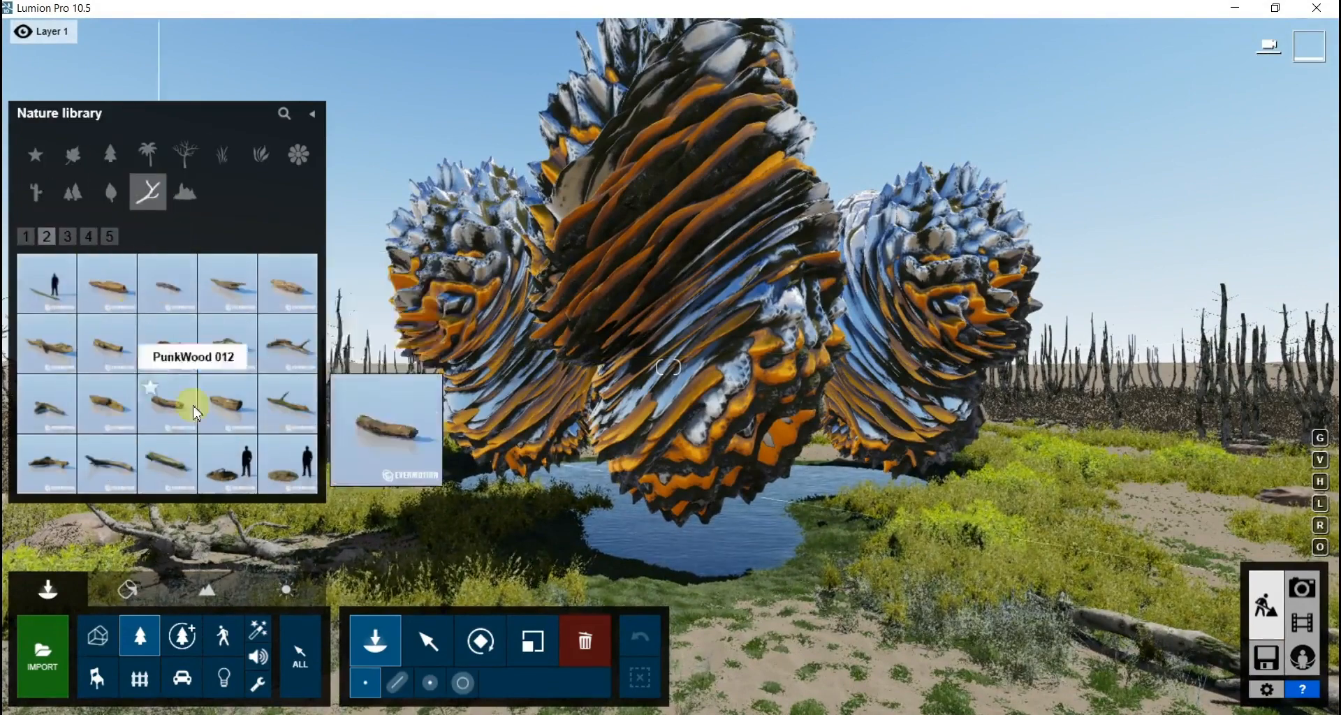
left_click(68, 237)
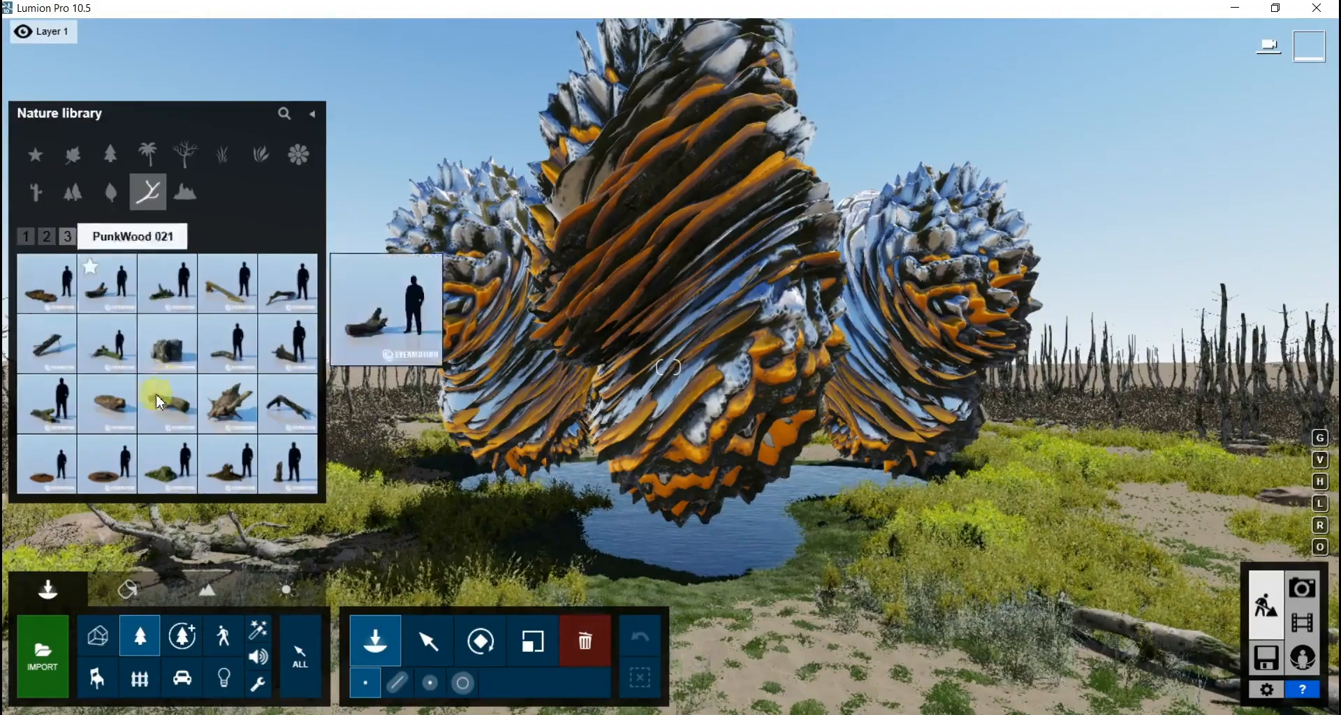
right_click_drag(415, 438, 311, 462)
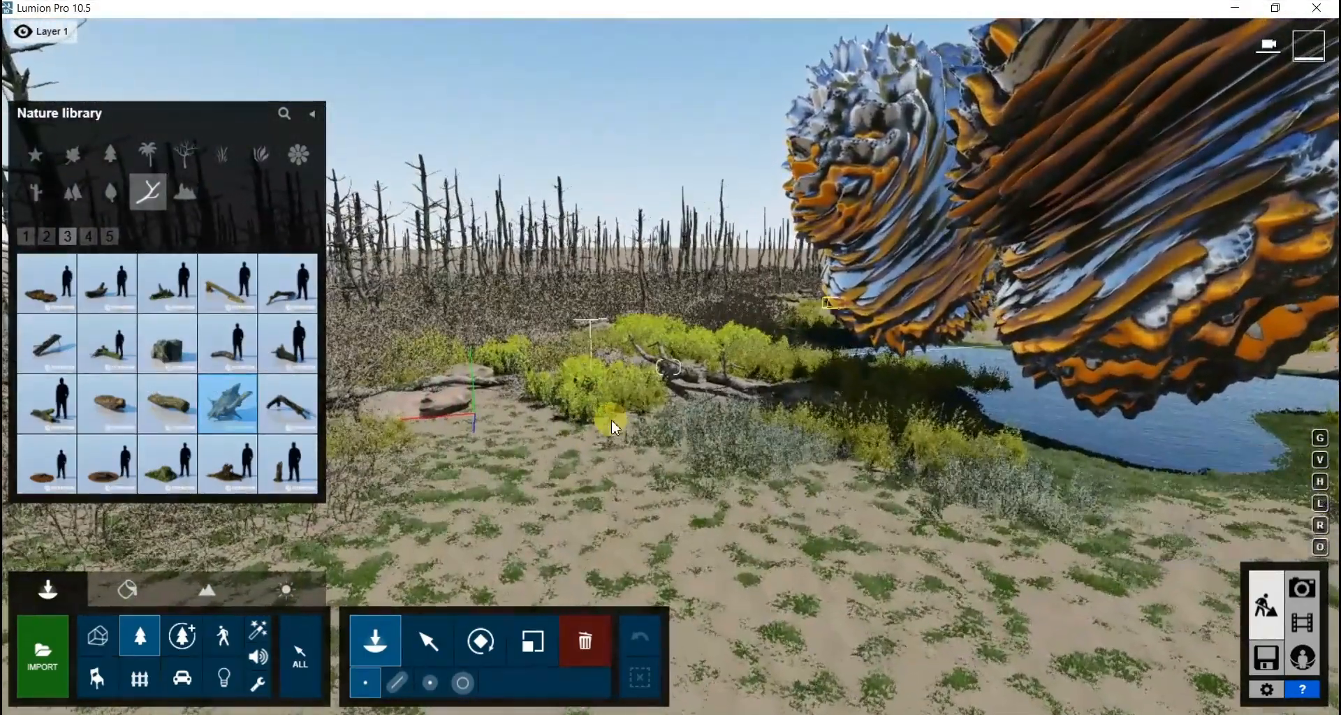
key("l")
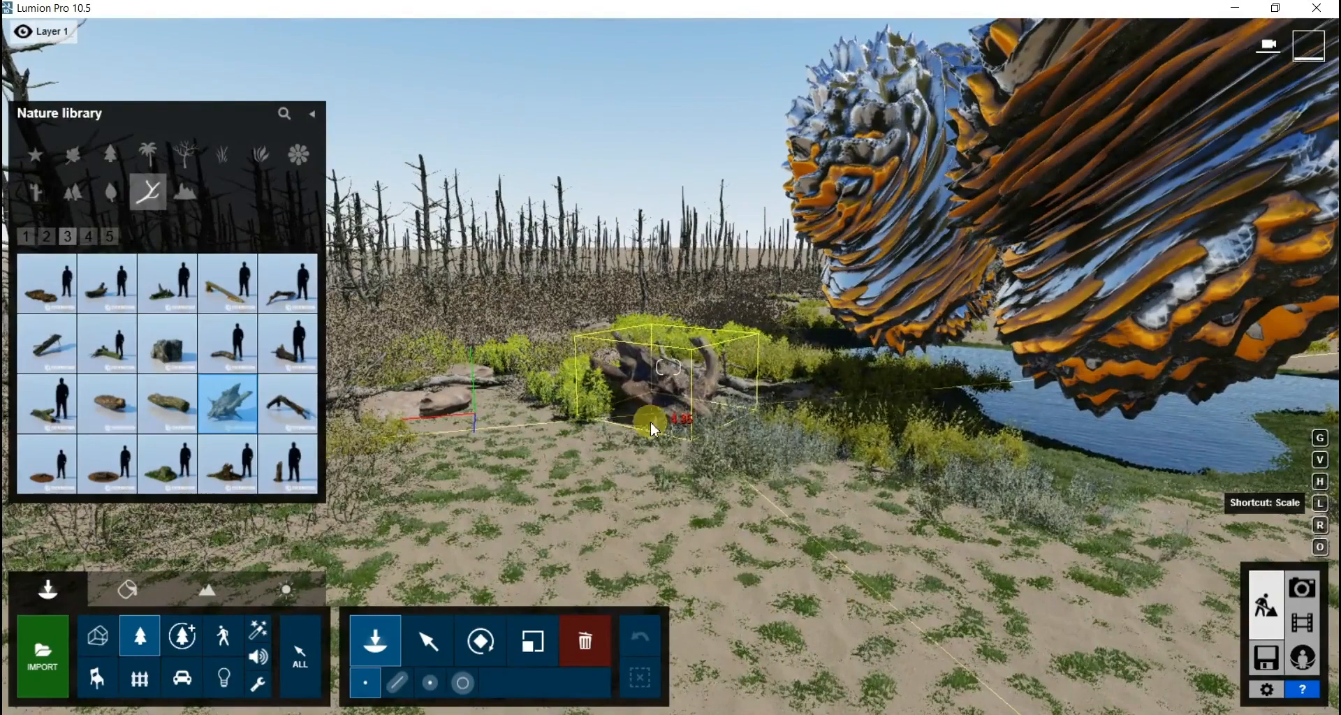
left_click(553, 410)
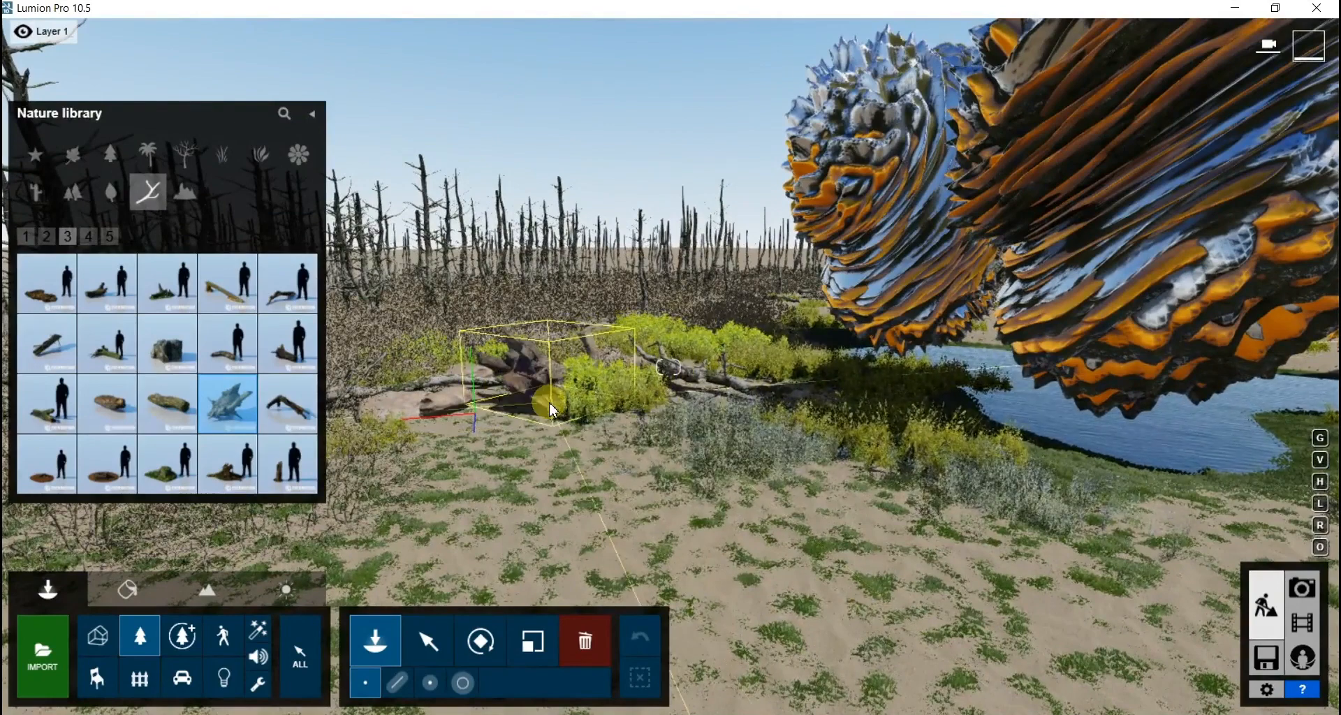
left_click(808, 410)
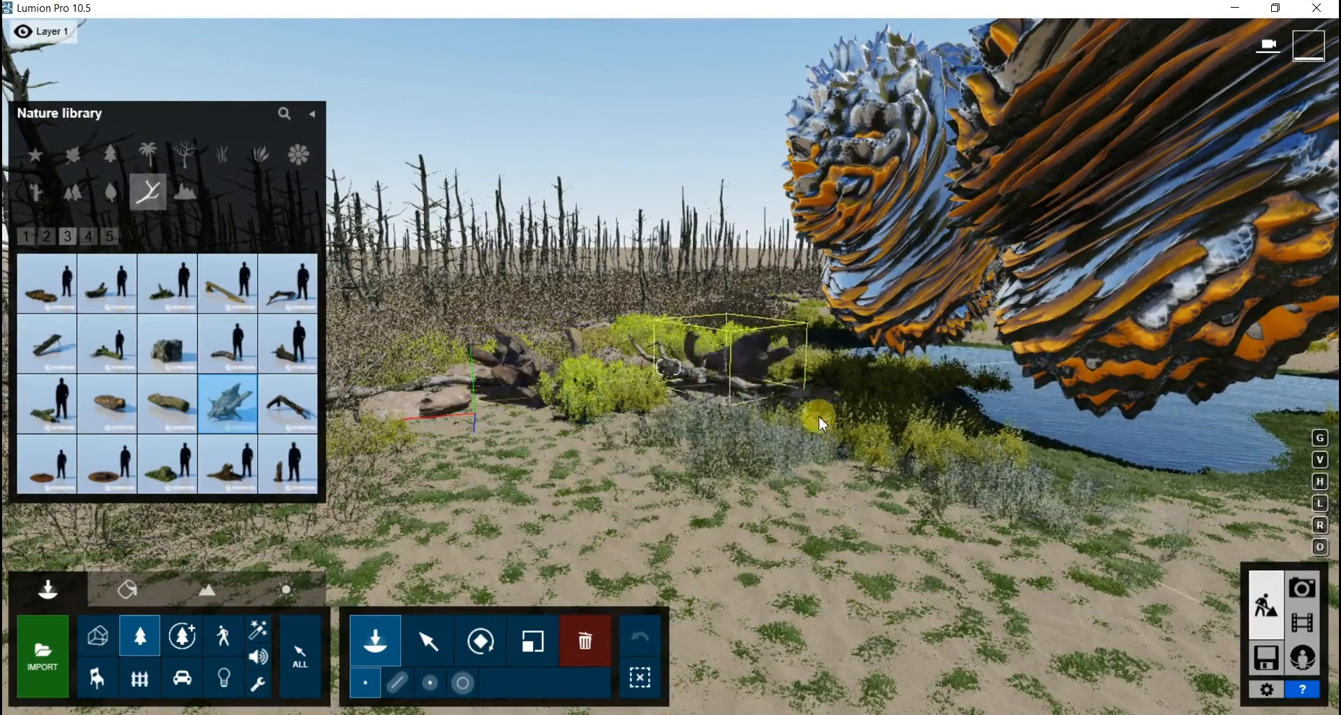
Step: Place another branching root stump among the yellow clumps beyond the pond
right_click_drag(809, 411, 827, 326)
left_click(826, 325)
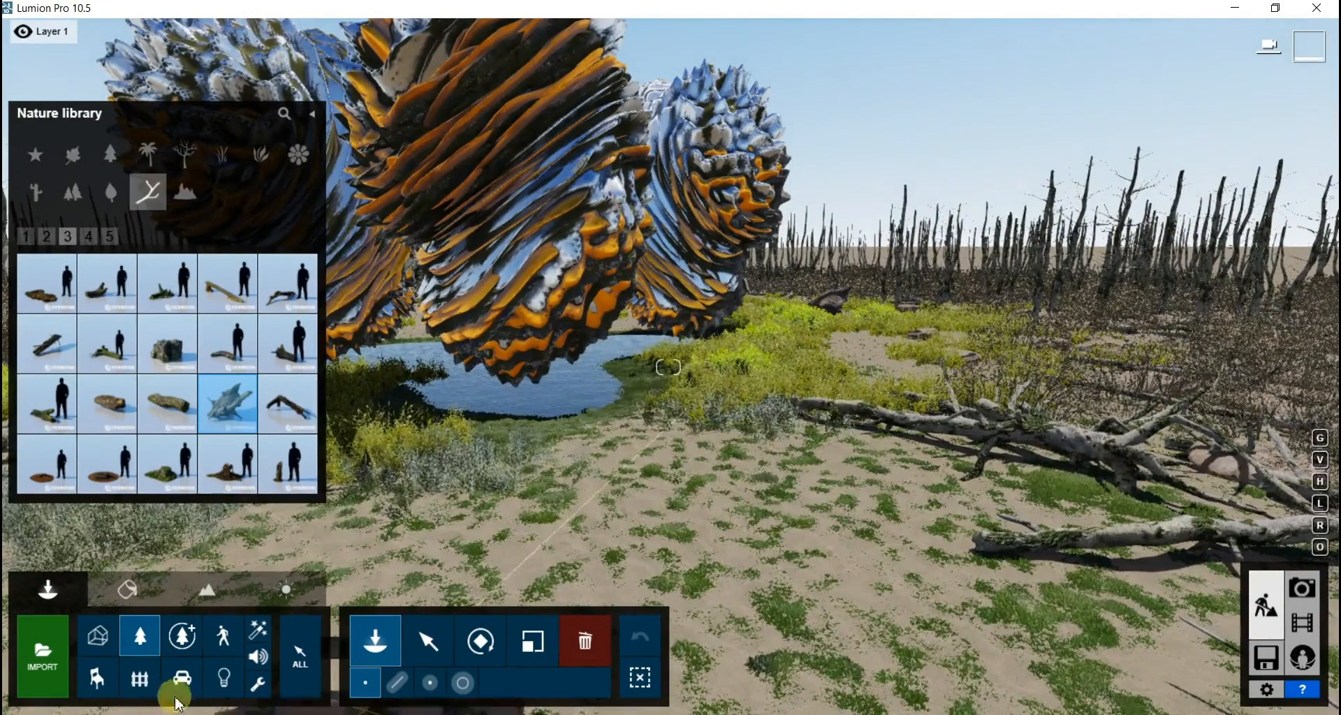
Step: Place a cluster of the second-row flying bird from the bird characters in the air around the central sculptural form
left_click(223, 635)
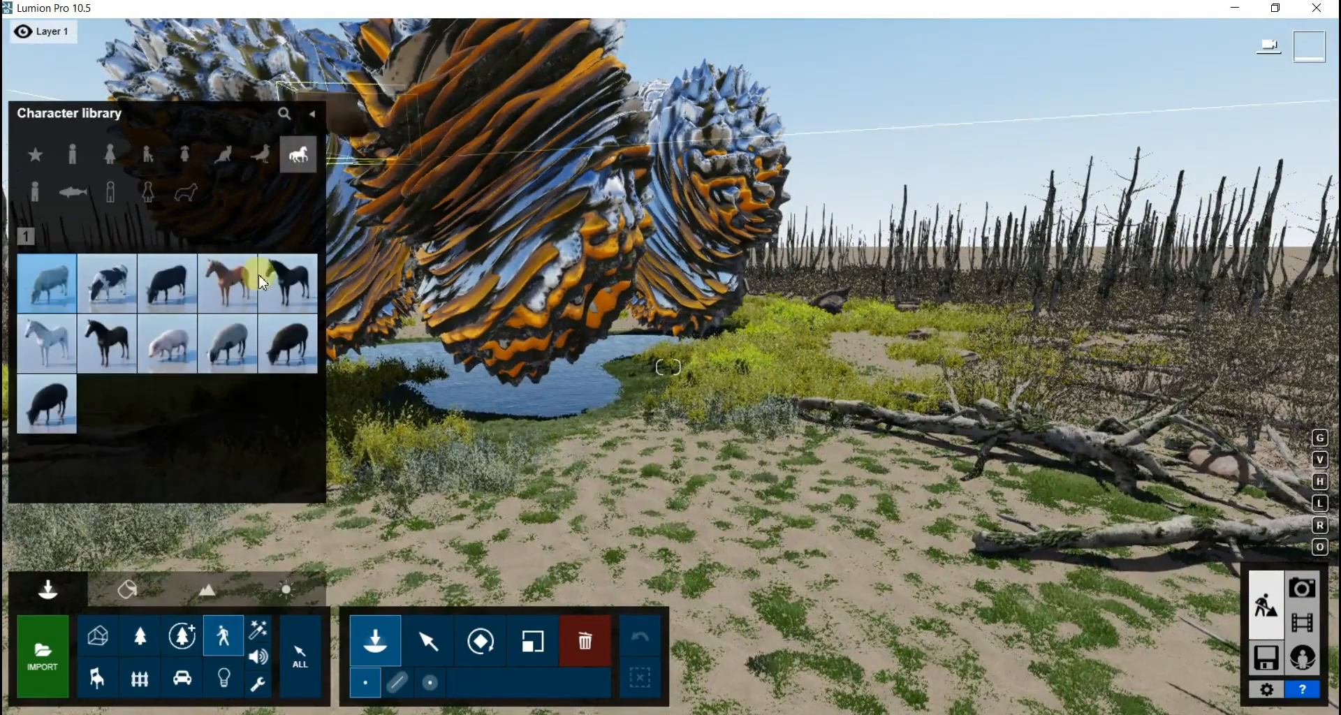
left_click(259, 154)
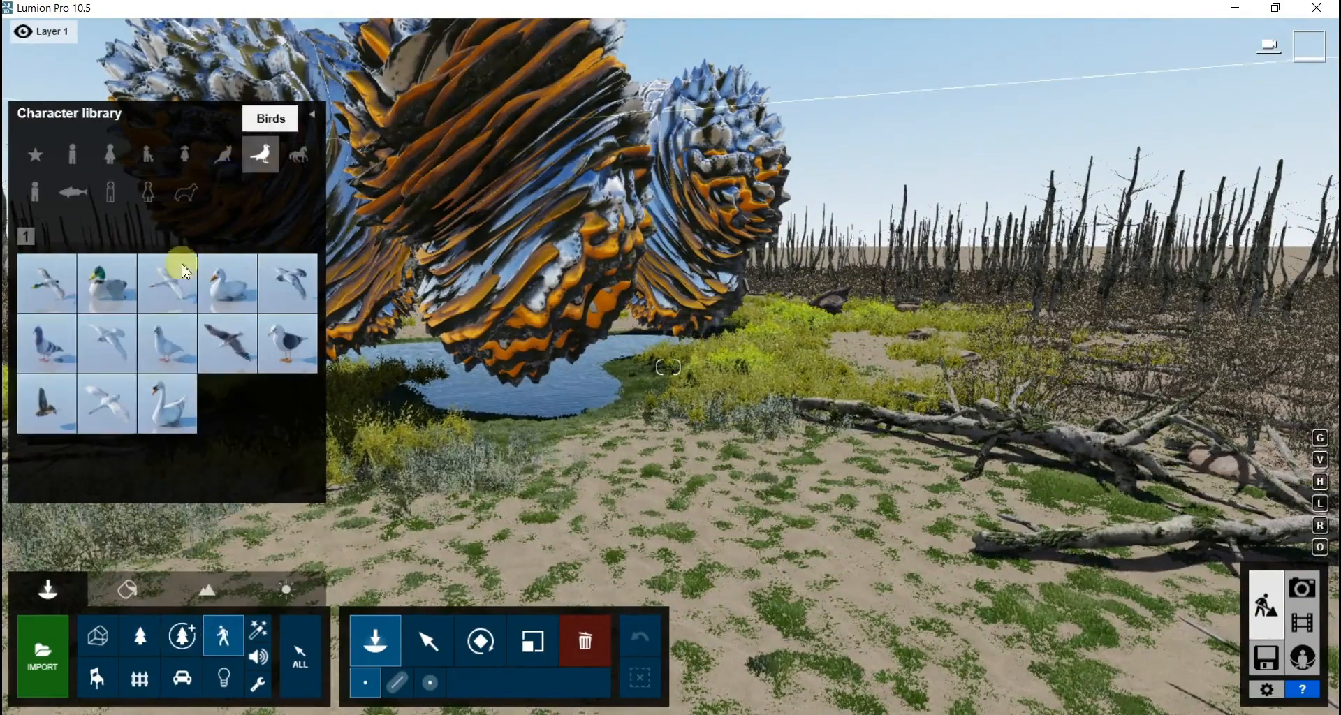
left_click(107, 343)
left_click(430, 682)
right_click_drag(521, 457, 672, 136)
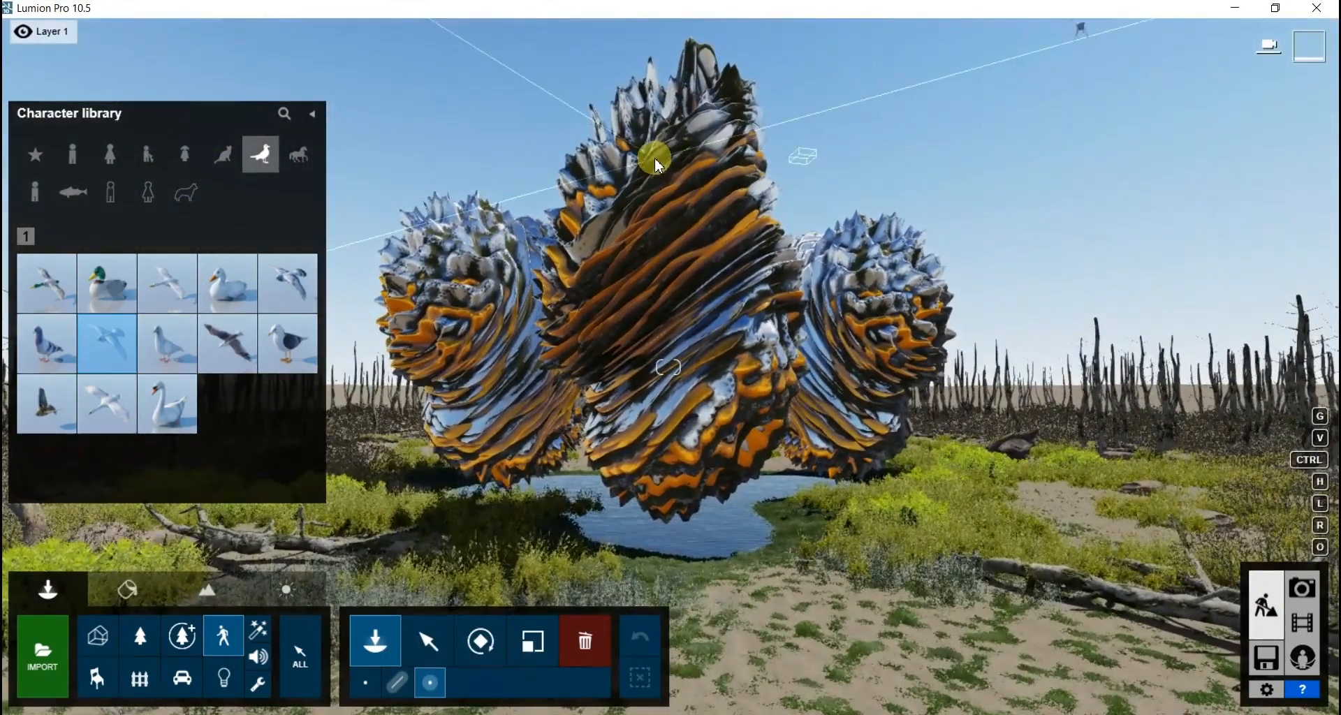
left_click(655, 158)
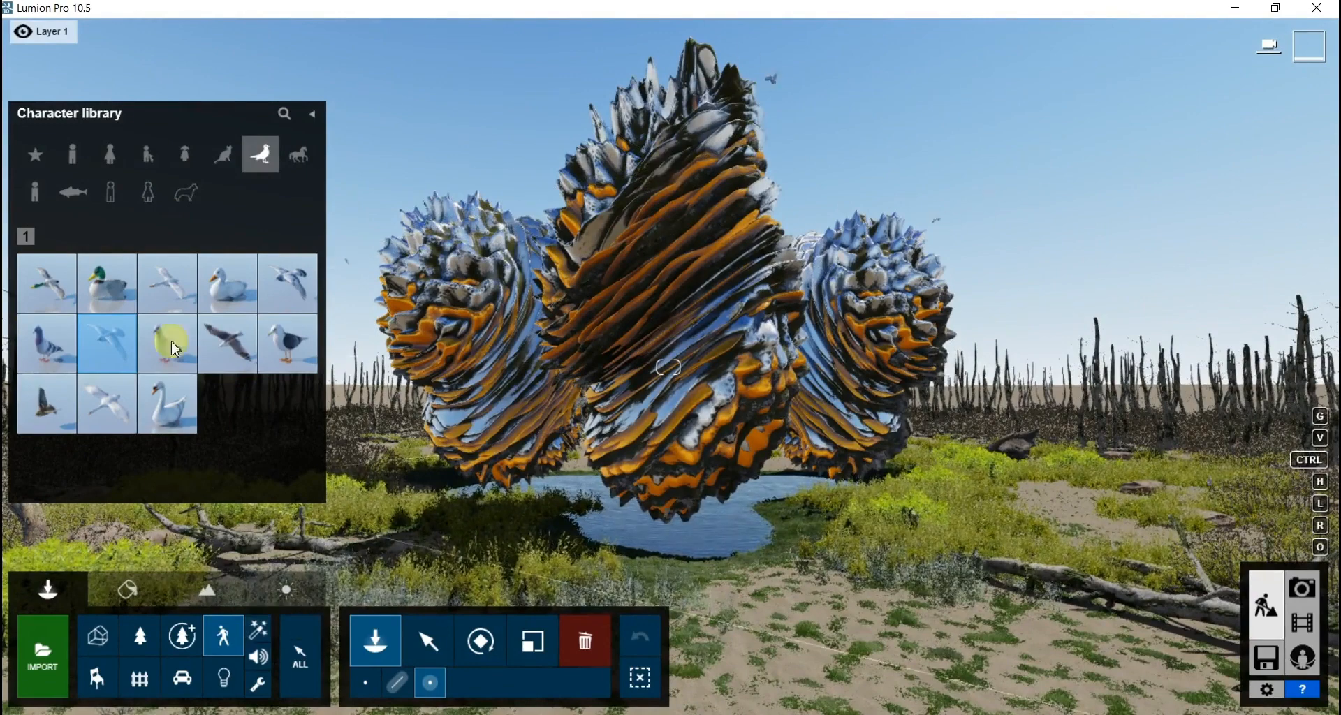
Step: Place Cow 001 Idle from the farm animals singly in the yellow grass beside the pond, rotated to vary its direction
left_click(292, 165)
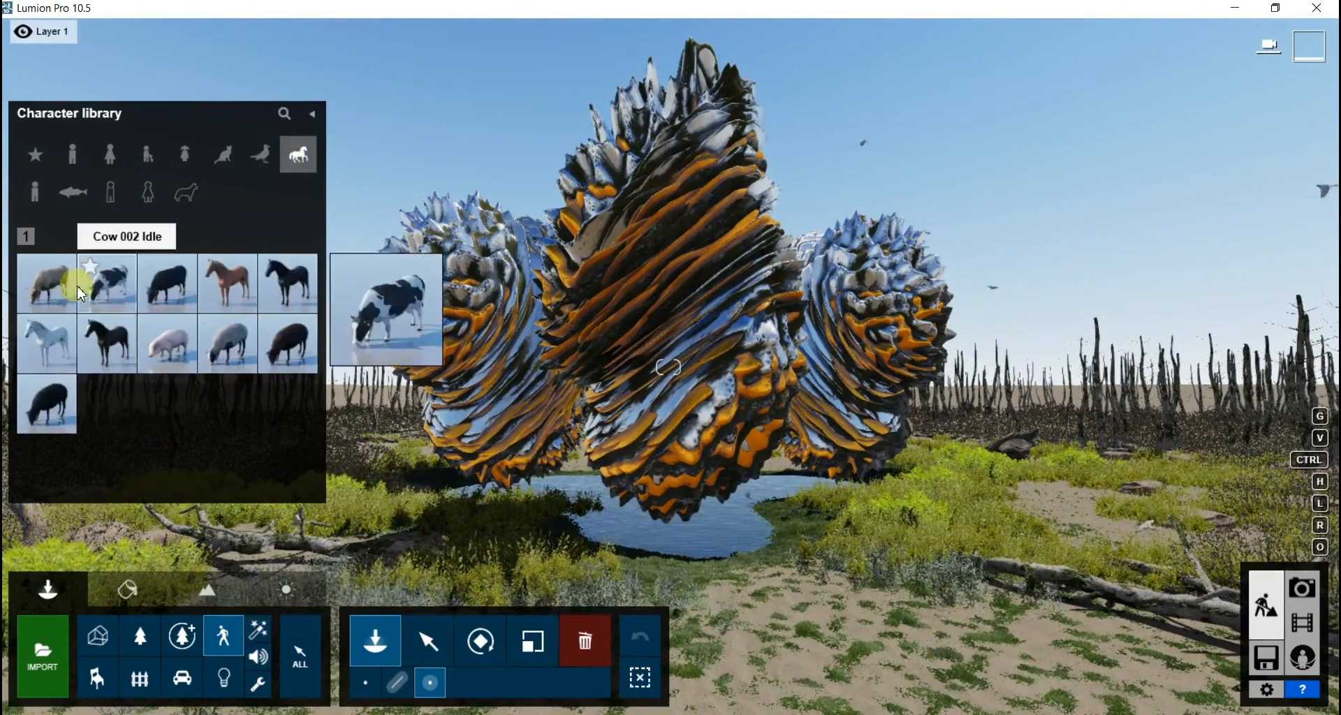
left_click(50, 279)
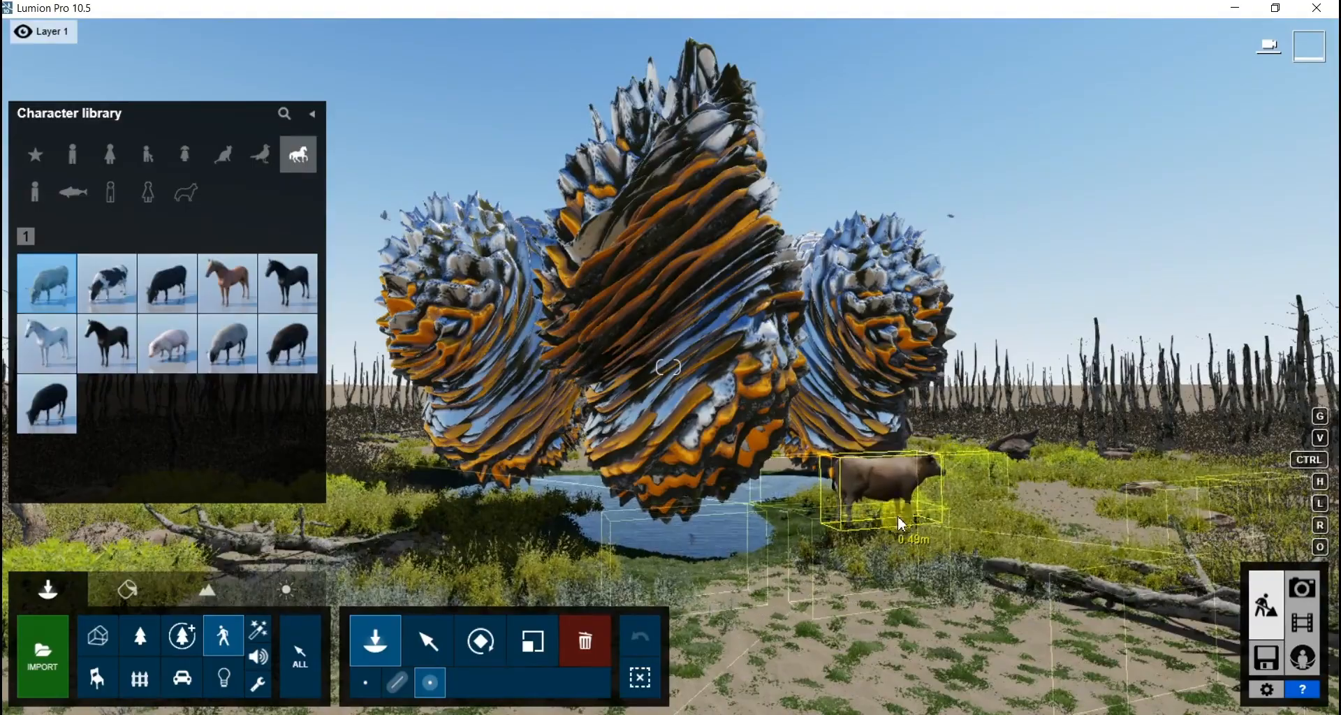
key("w")
right_click_drag(908, 513, 1034, 468)
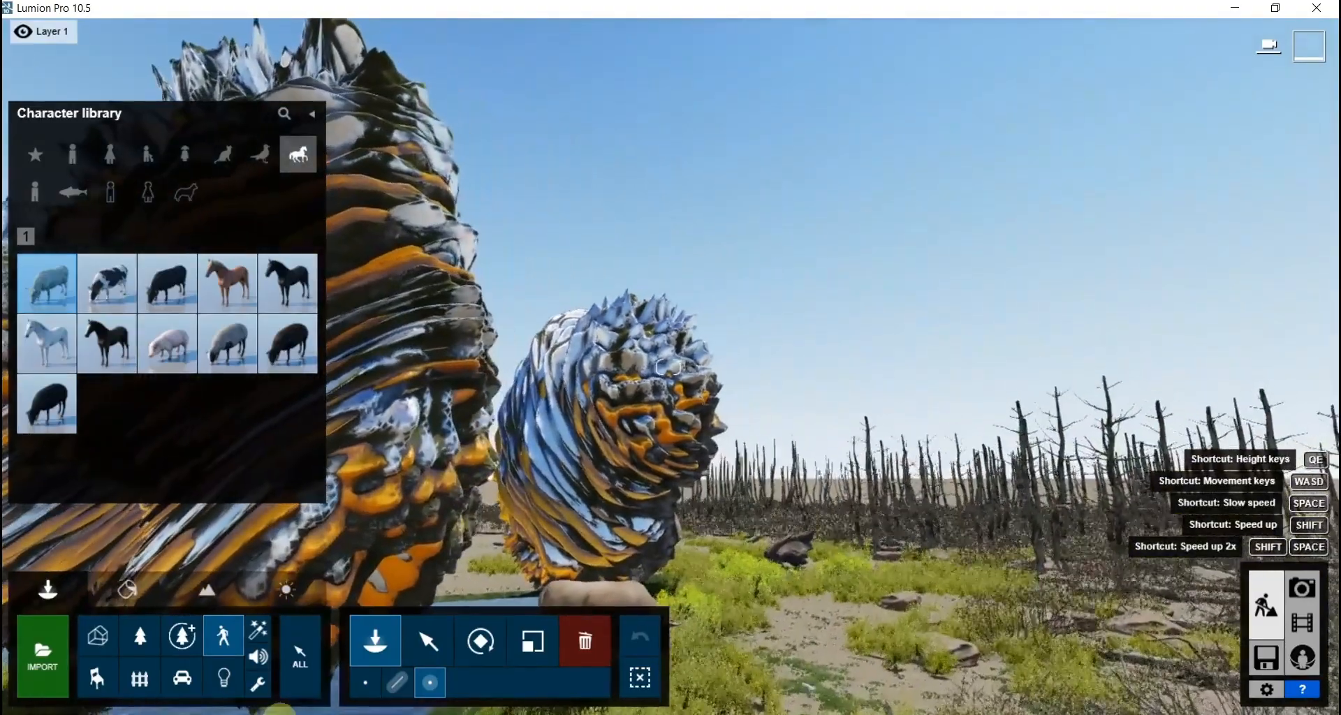
mouse_move(700, 584)
right_mouse_down()
mouse_move(698, 706)
mouse_move(643, 614)
mouse_move(663, 698)
mouse_move(775, 531)
mouse_move(773, 573)
right_mouse_up()
key("s")
key("w")
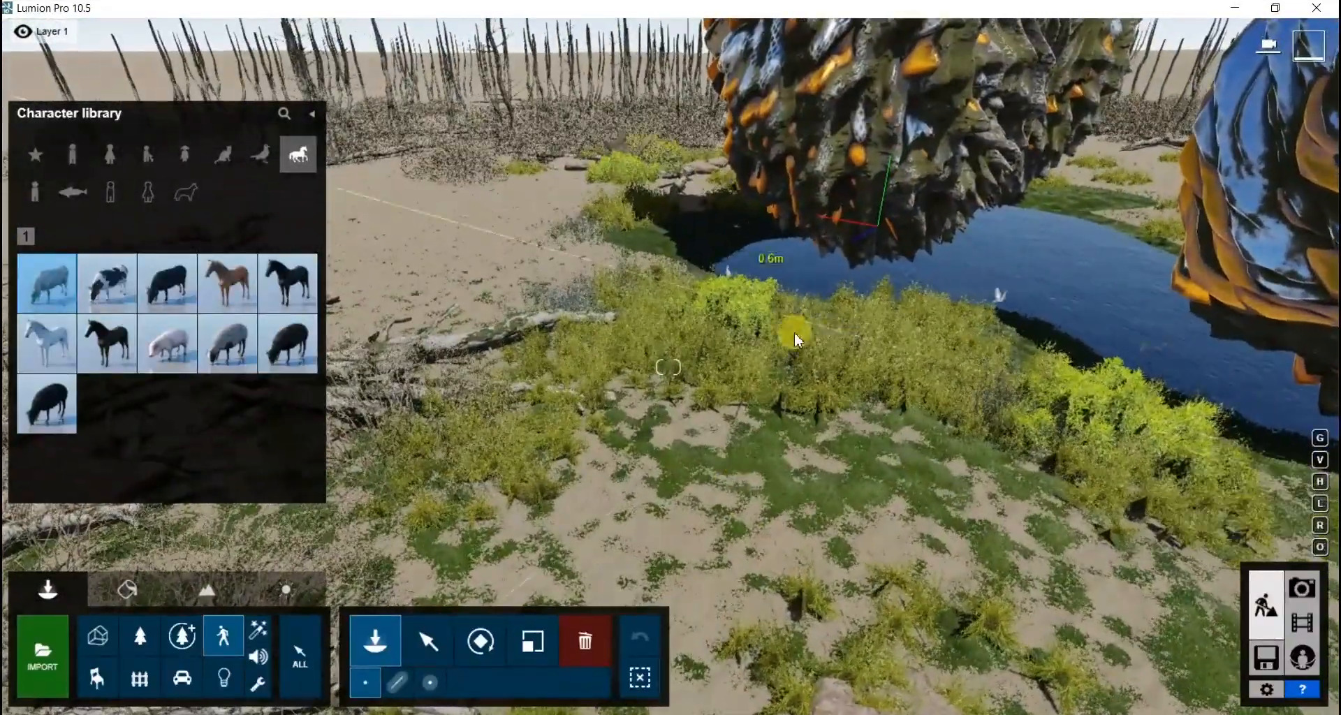
key("r")
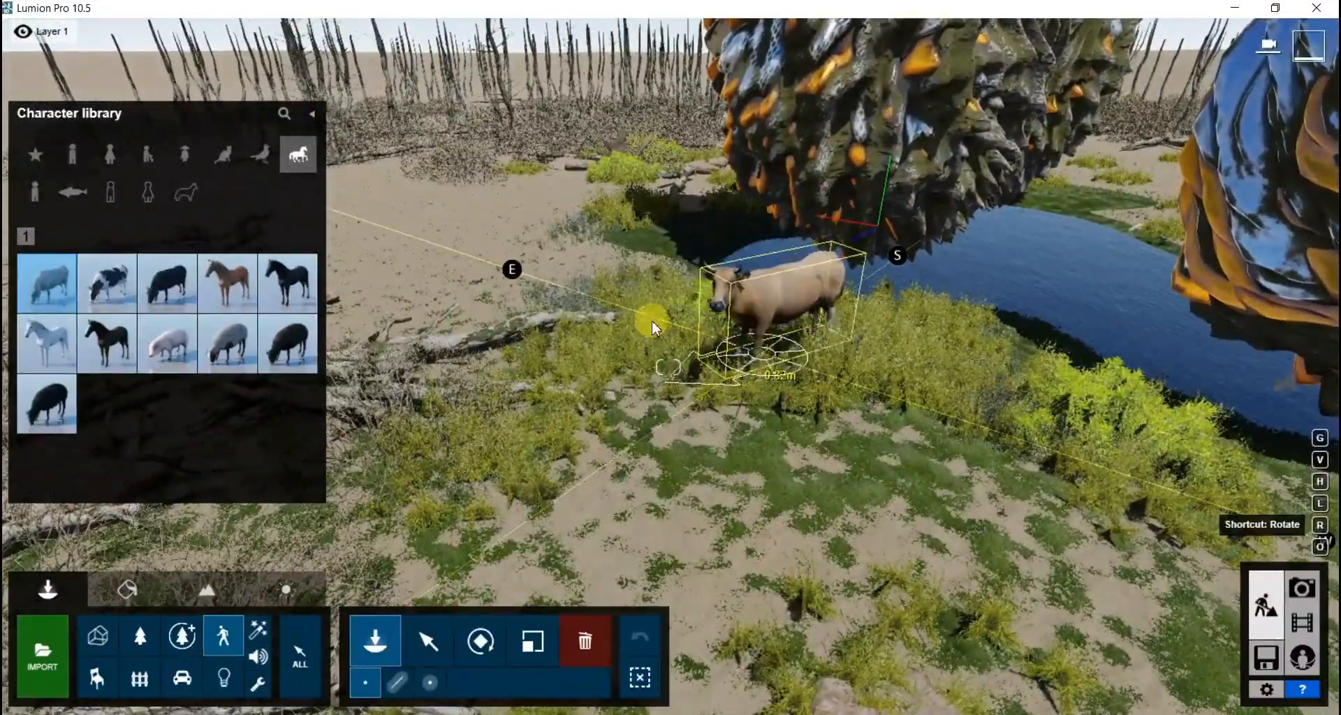
left_click(681, 199)
left_click(742, 395)
Step: Lower the floating cow vertically until its hooves rest on the ground among the grass
key("w")
right_click_drag(742, 395, 705, 440)
key("w")
right_click_drag(669, 367, 656, 230)
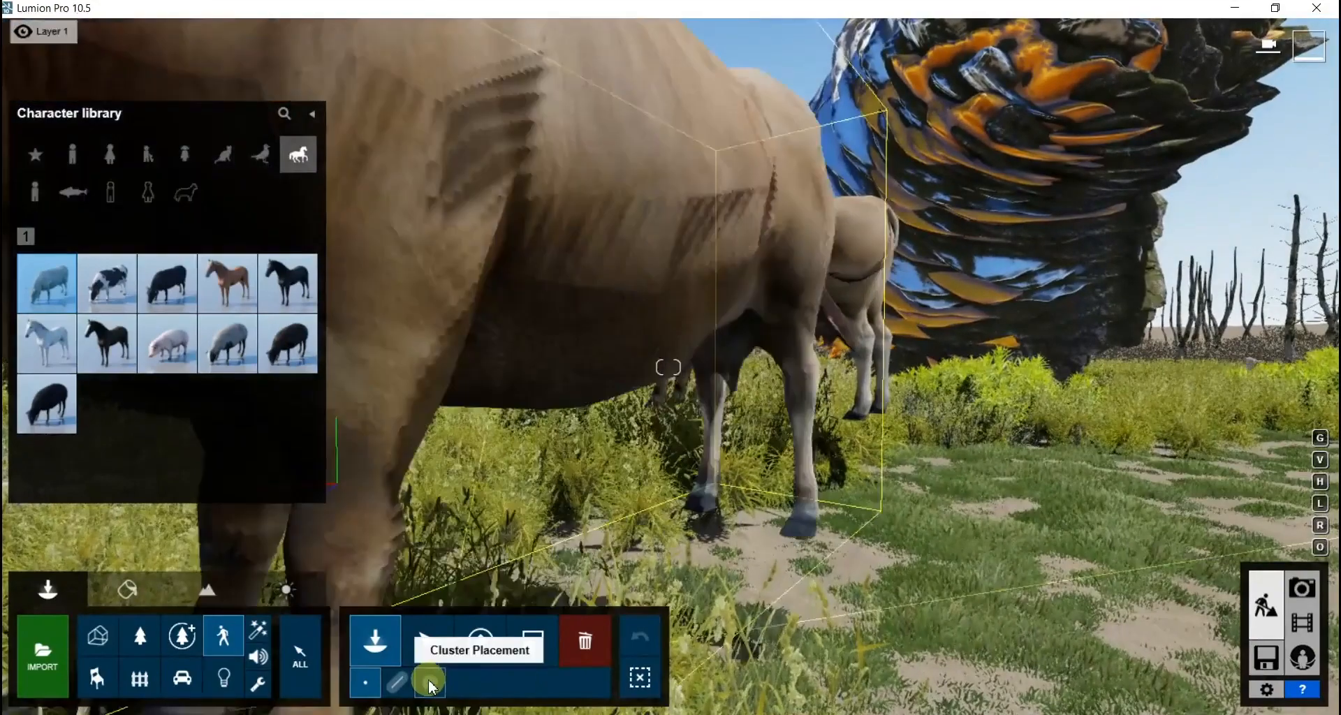
left_click(429, 640)
left_click(451, 676)
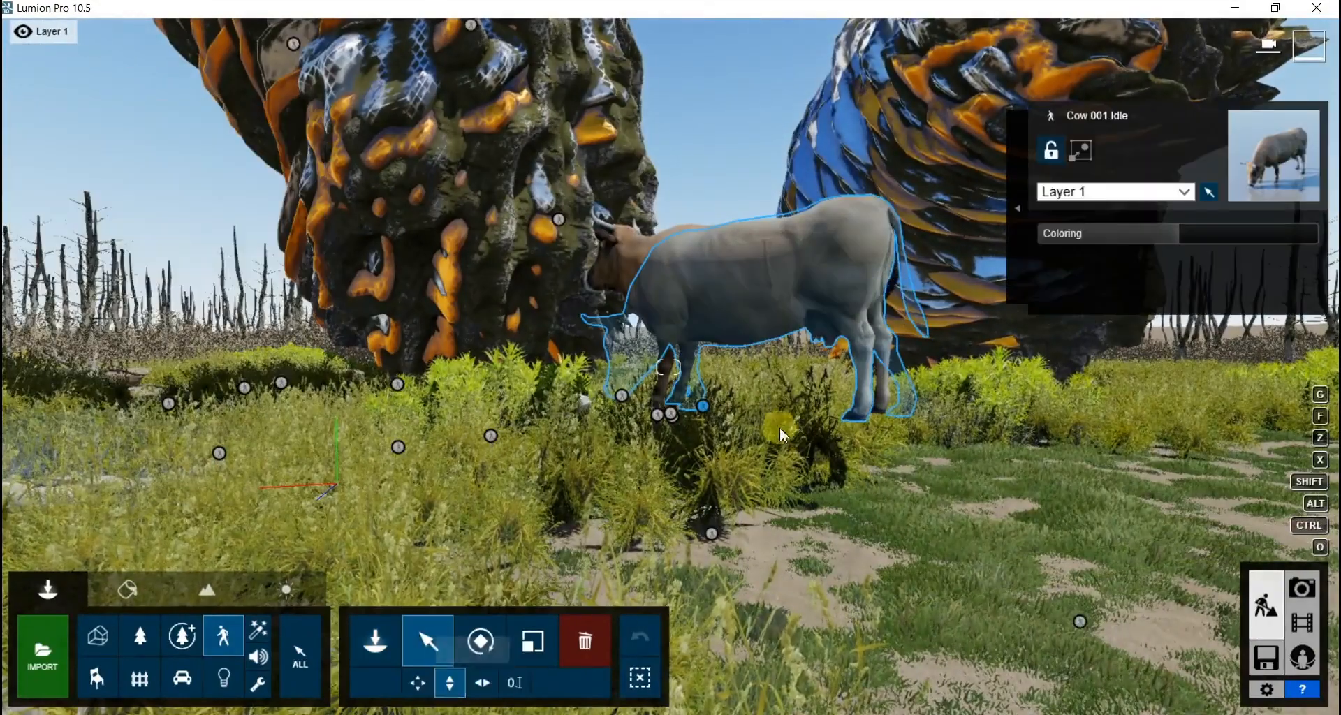
left_click_drag(705, 409, 696, 501)
Step: Frame the three sculptural forms frontally across the foreground and store the camera view in photo slot 1
right_click_drag(696, 501, 695, 502)
key("s")
right_click_drag(667, 367, 668, 367)
key("w")
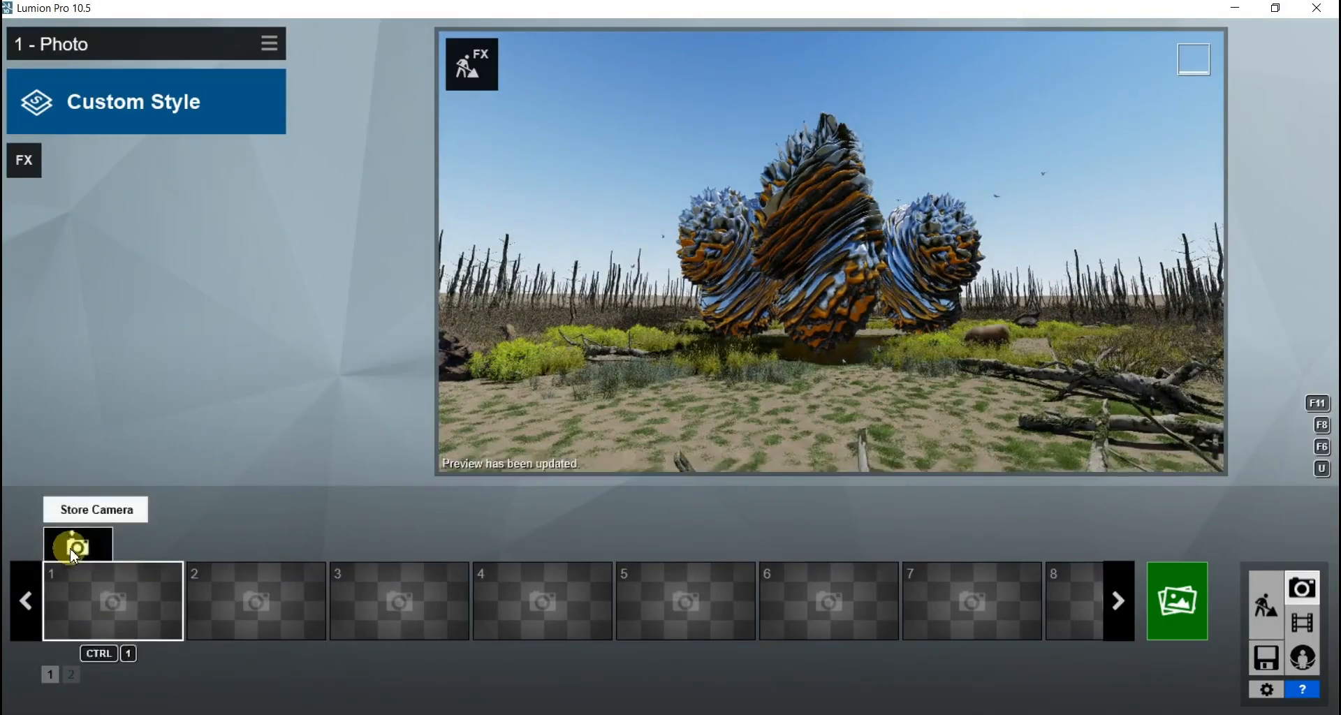
left_click(75, 555)
Step: Apply the Realistic style to the photo and disable its Real Skies effect
left_click(155, 98)
left_click(559, 149)
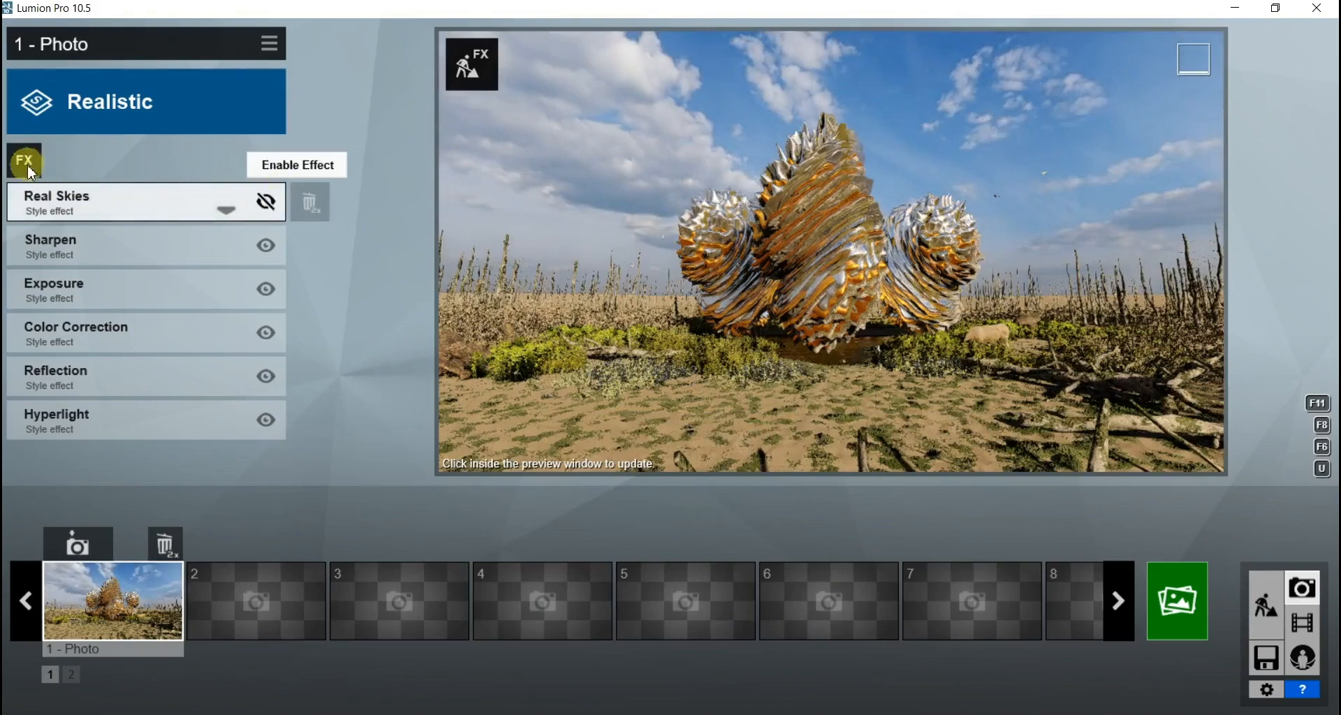
Step: Add the Sun effect to the photo, adjust the sun height and set the sun heading to about -32.7°
left_click(26, 164)
left_click(326, 134)
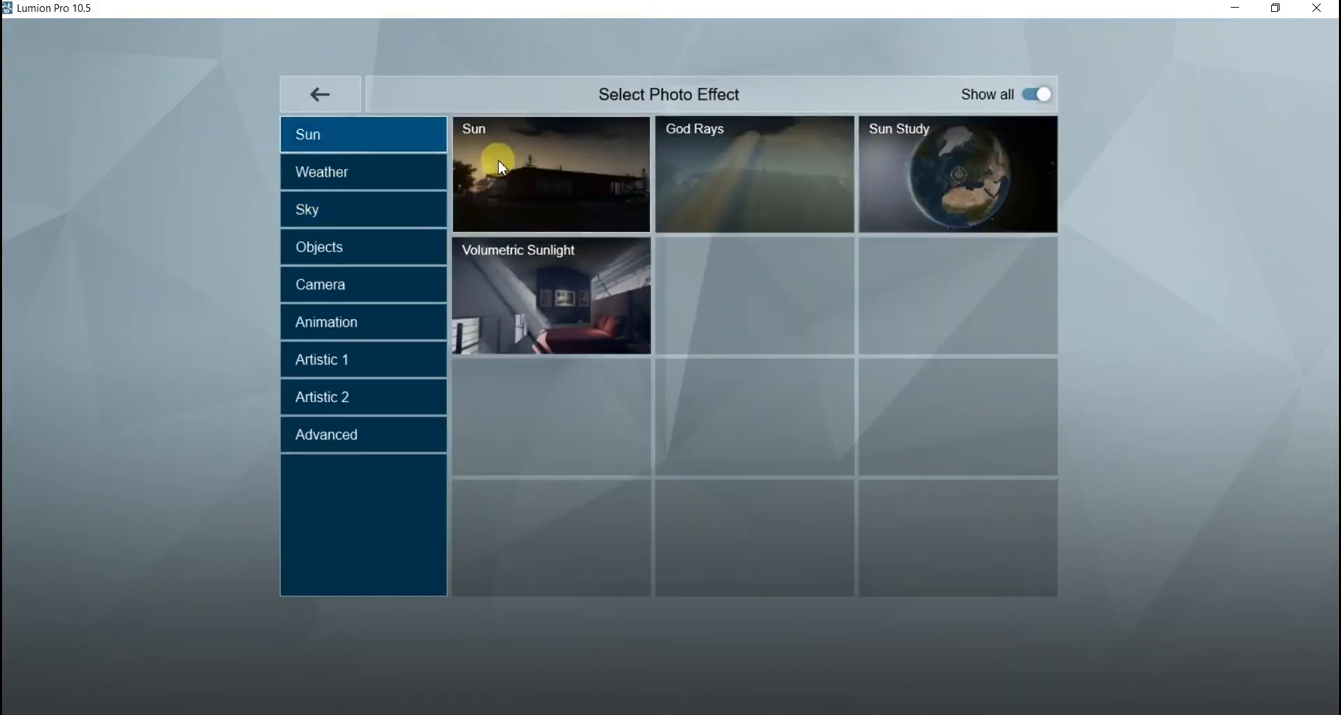
left_click(497, 181)
left_click_drag(188, 229, 127, 259)
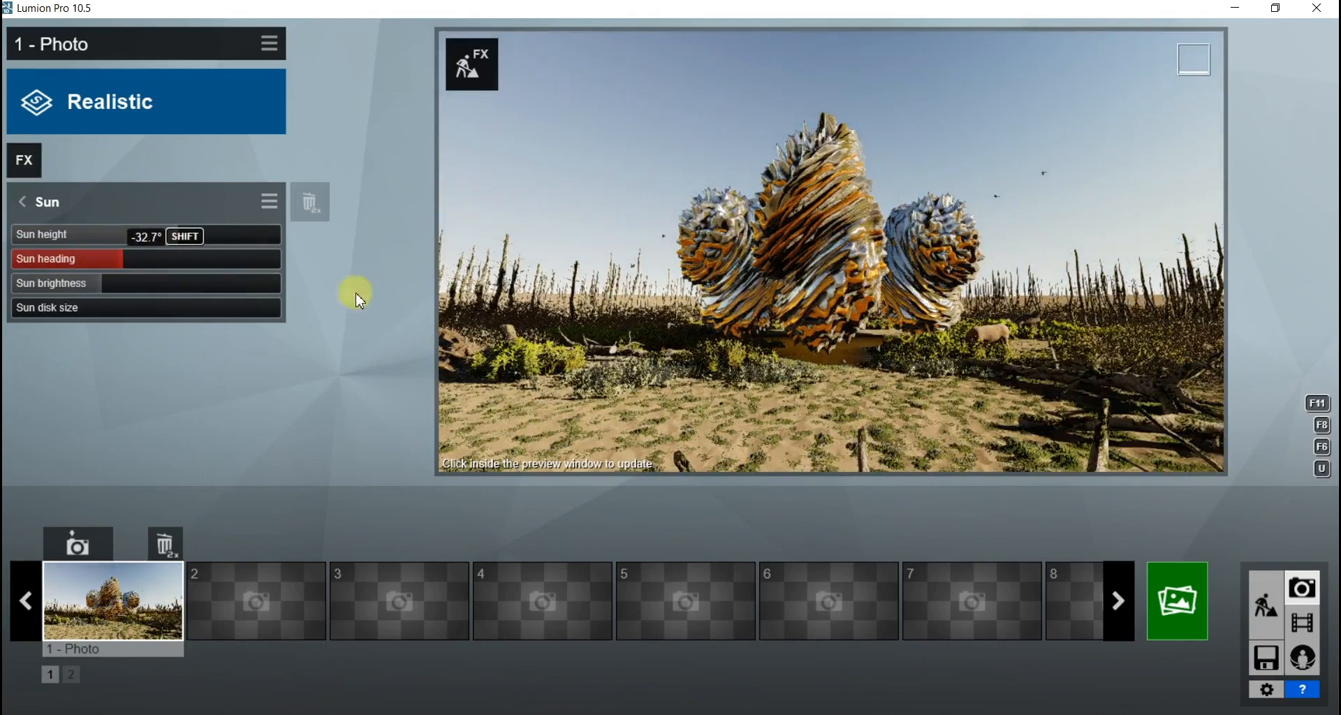
left_click(25, 164)
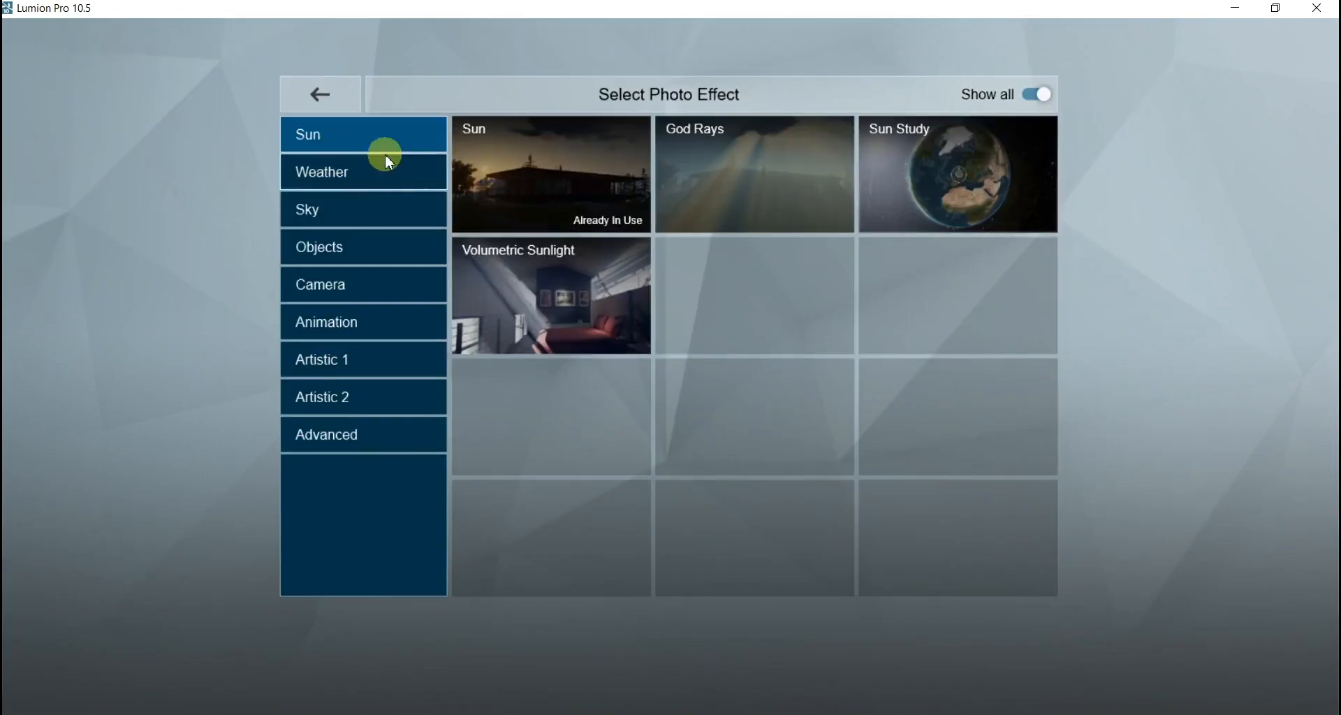
left_click(320, 94)
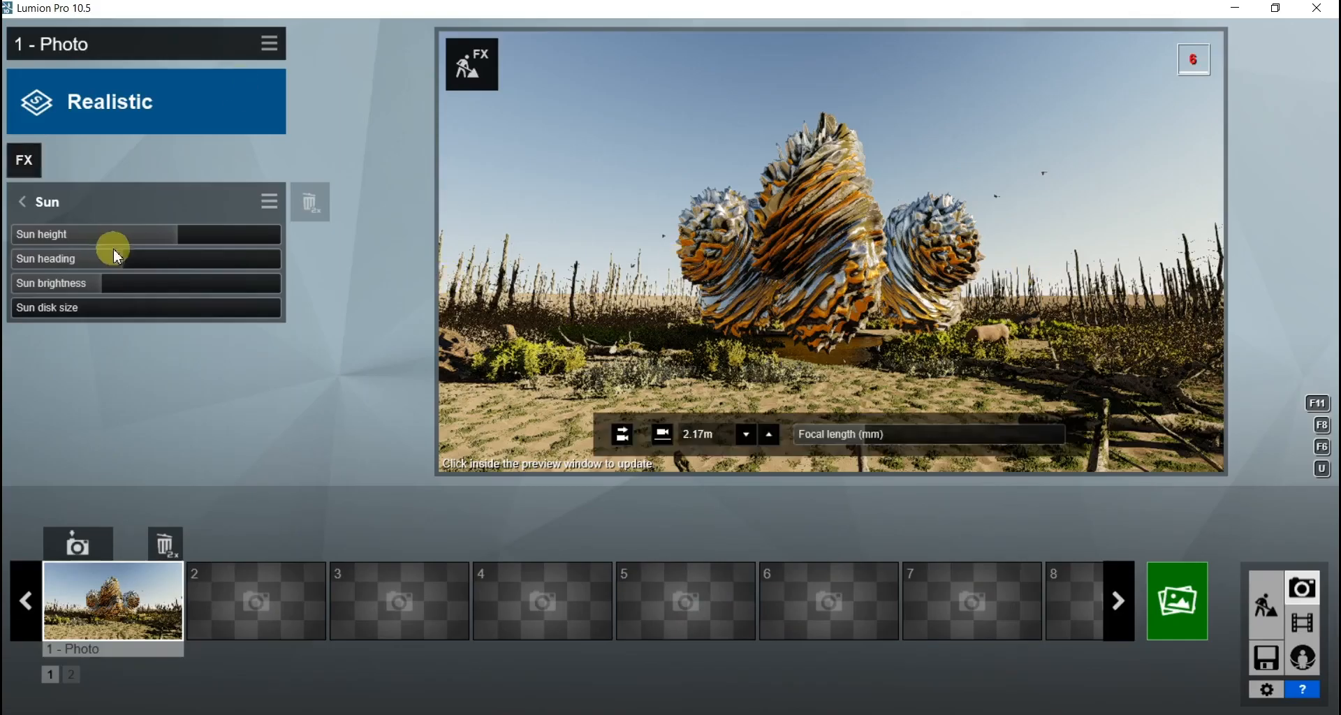
Step: Add the Fog effect to the photo and increase its falloff and density
left_click(28, 167)
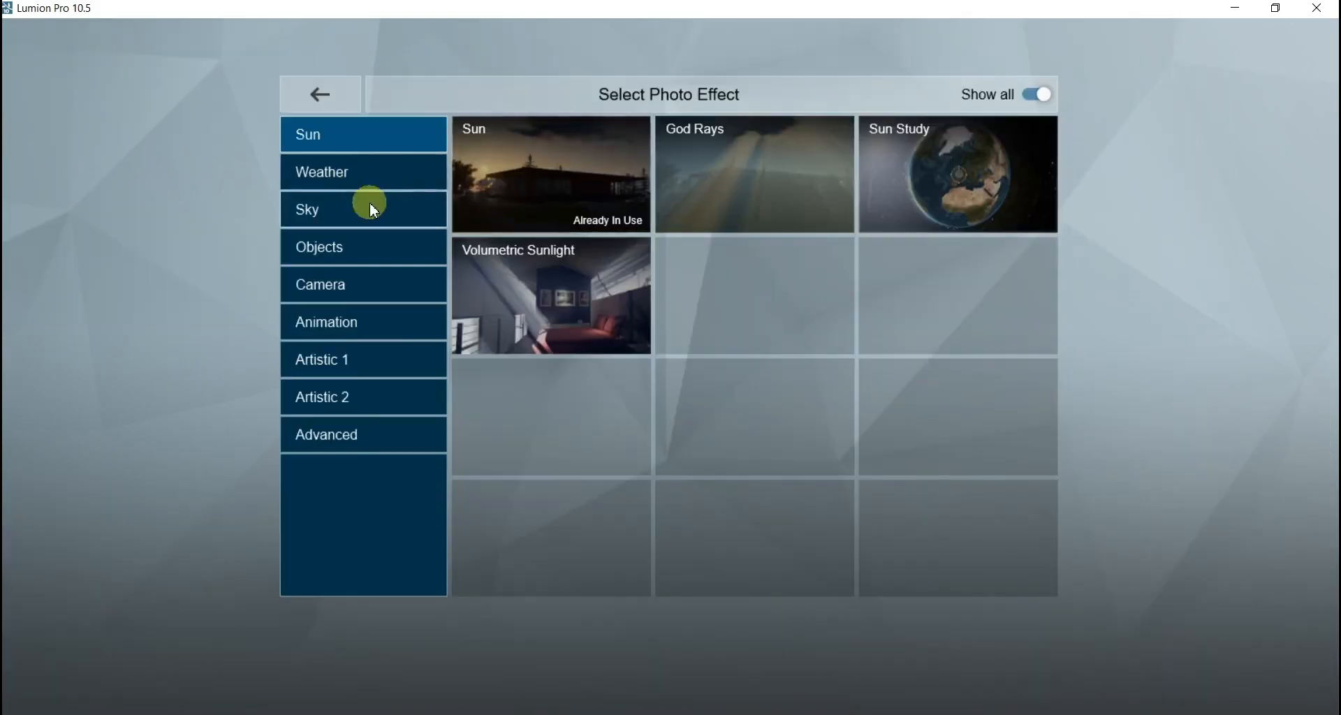
left_click(349, 178)
left_click(460, 210)
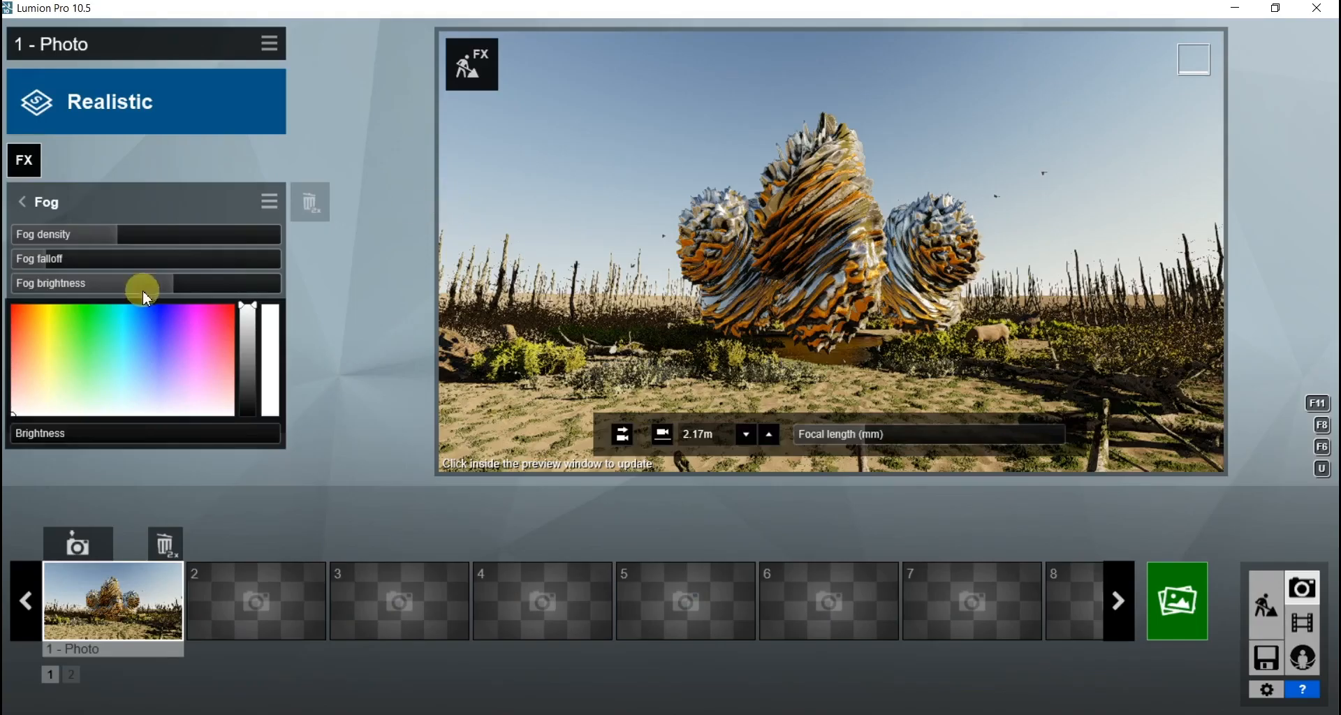
mouse_move(107, 236)
left_mouse_down()
mouse_move(162, 241)
mouse_move(100, 233)
left_mouse_up()
left_click_drag(77, 276, 179, 244)
left_click(95, 232)
Step: Raise the photo camera to about 4.92 m and increase the fog density further to veil the distant dead trees
right_click_drag(844, 183, 830, 250)
key("shift+1")
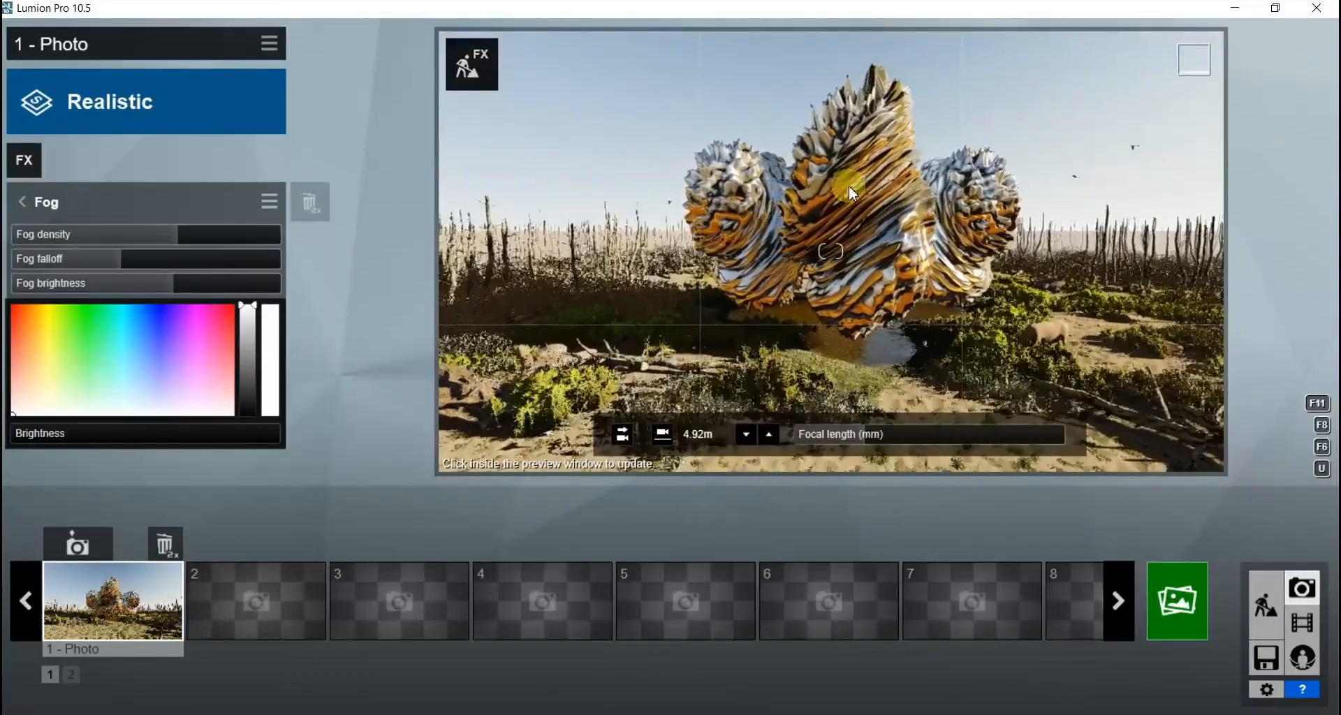
mouse_move(180, 229)
left_mouse_down()
mouse_move(229, 231)
mouse_move(196, 232)
mouse_move(211, 228)
left_mouse_up()
right_click_drag(775, 264, 831, 250)
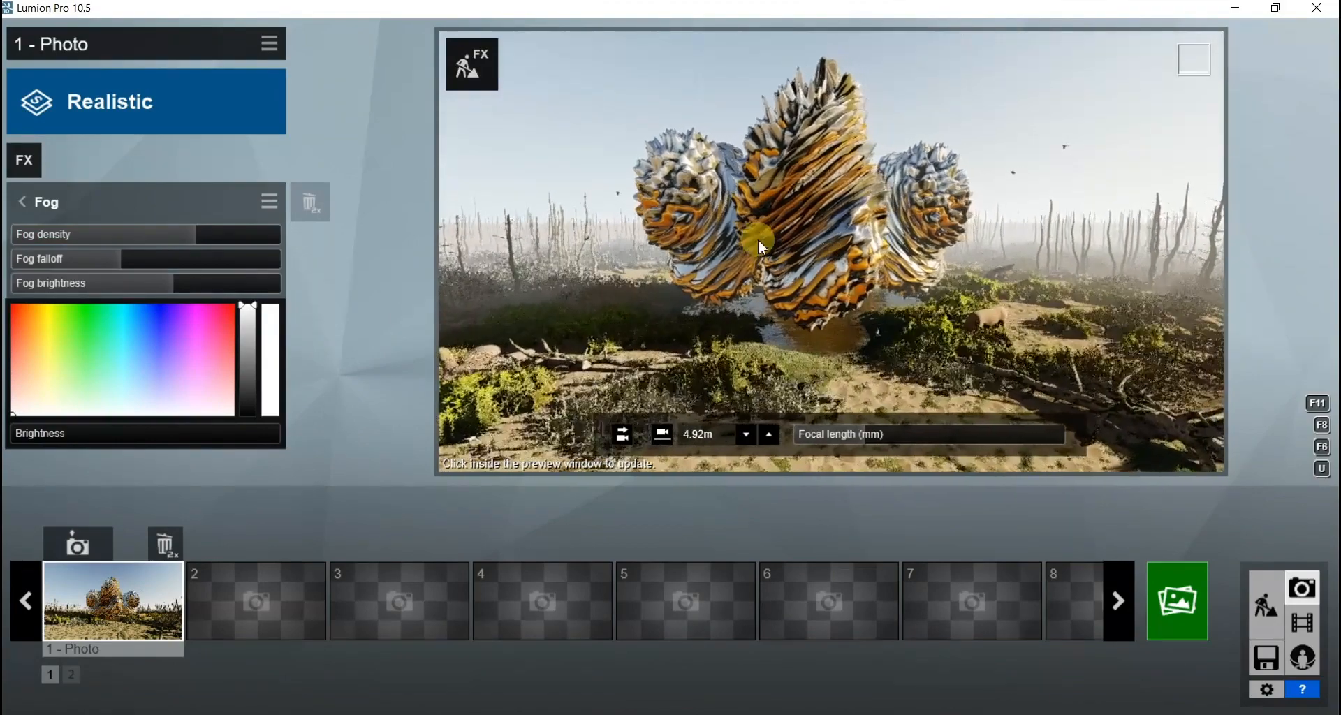
Step: Add the Sky and Clouds effect with a master cloud amount of 0.9 and reframe the photo closer to the forms
left_click(21, 204)
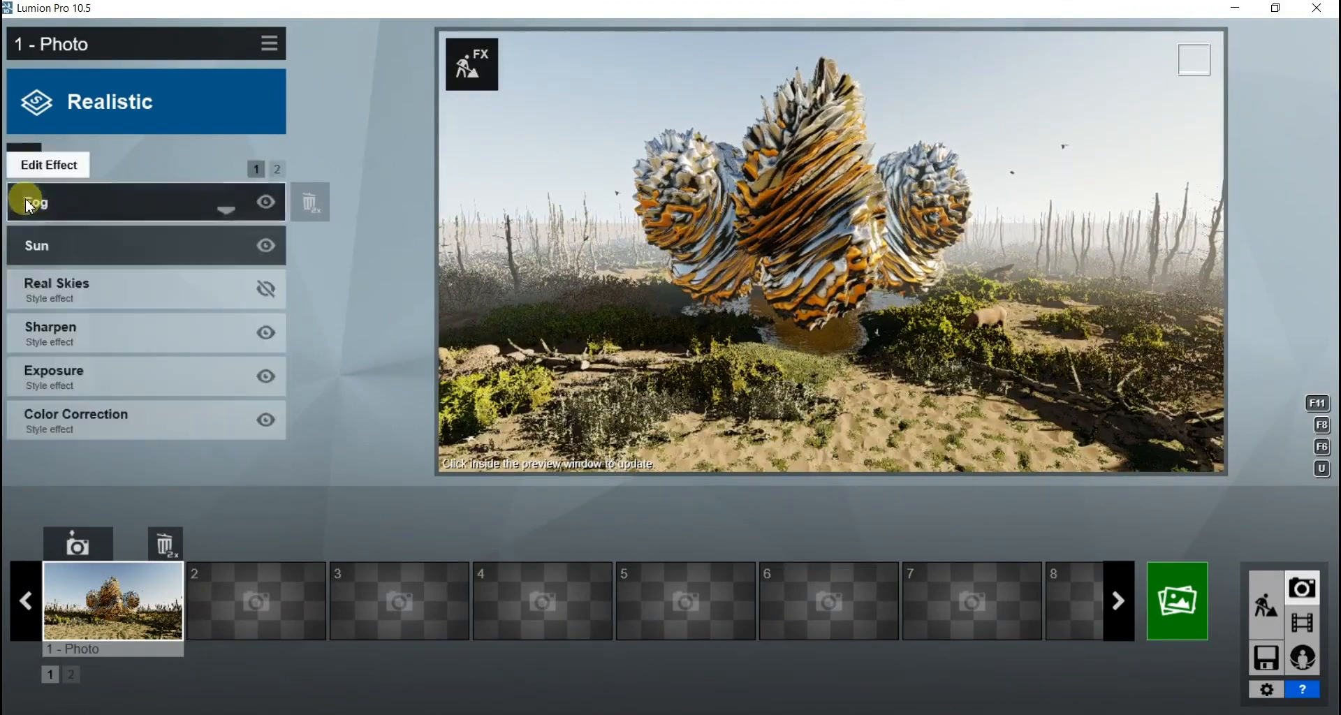
left_click(25, 164)
left_click(350, 216)
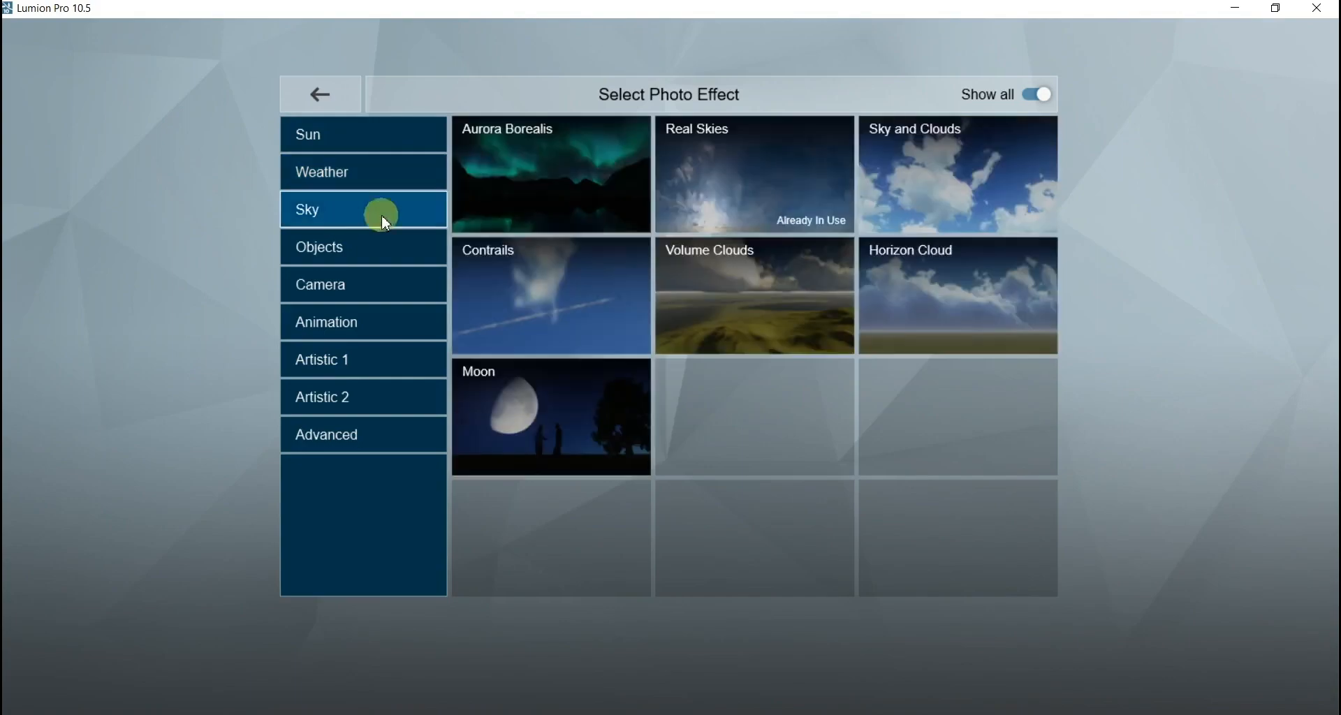
left_click(905, 142)
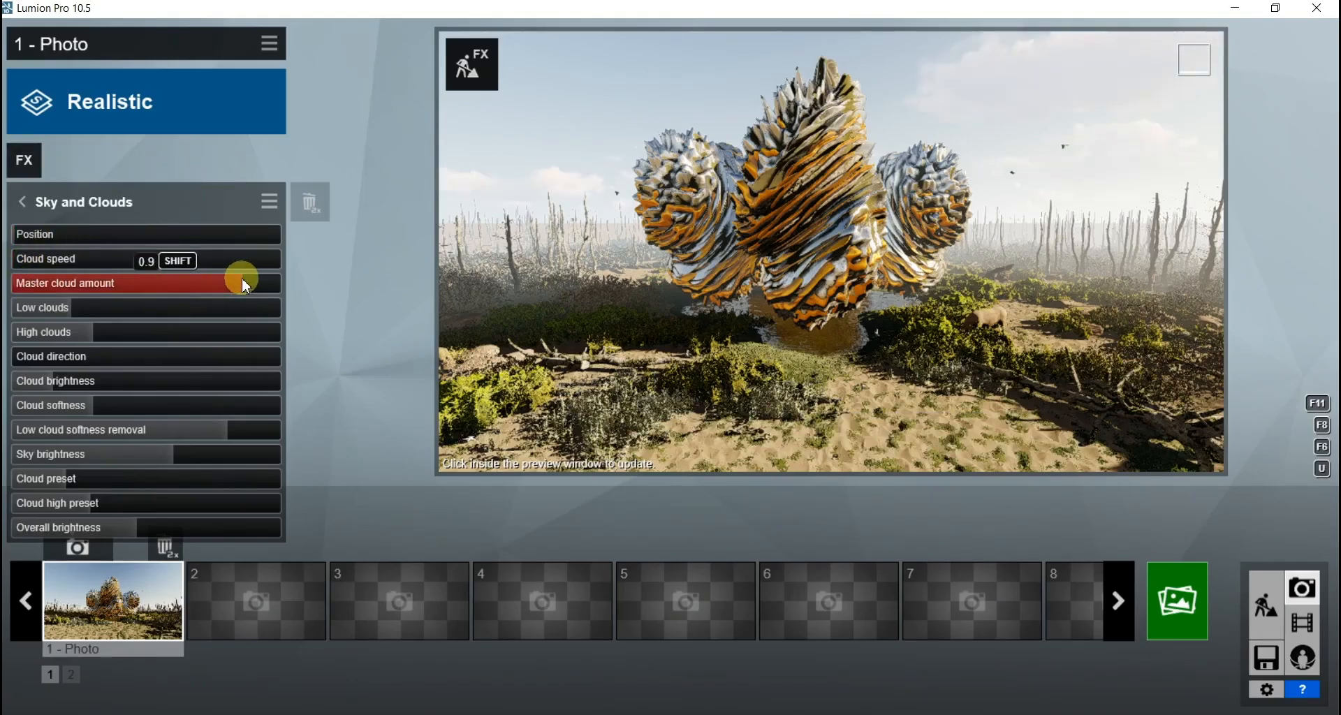
right_click_drag(700, 303, 830, 250)
Step: Add the 2-Point Perspective camera effect to the photo, enable it and update the preview
left_click(27, 161)
left_click(342, 213)
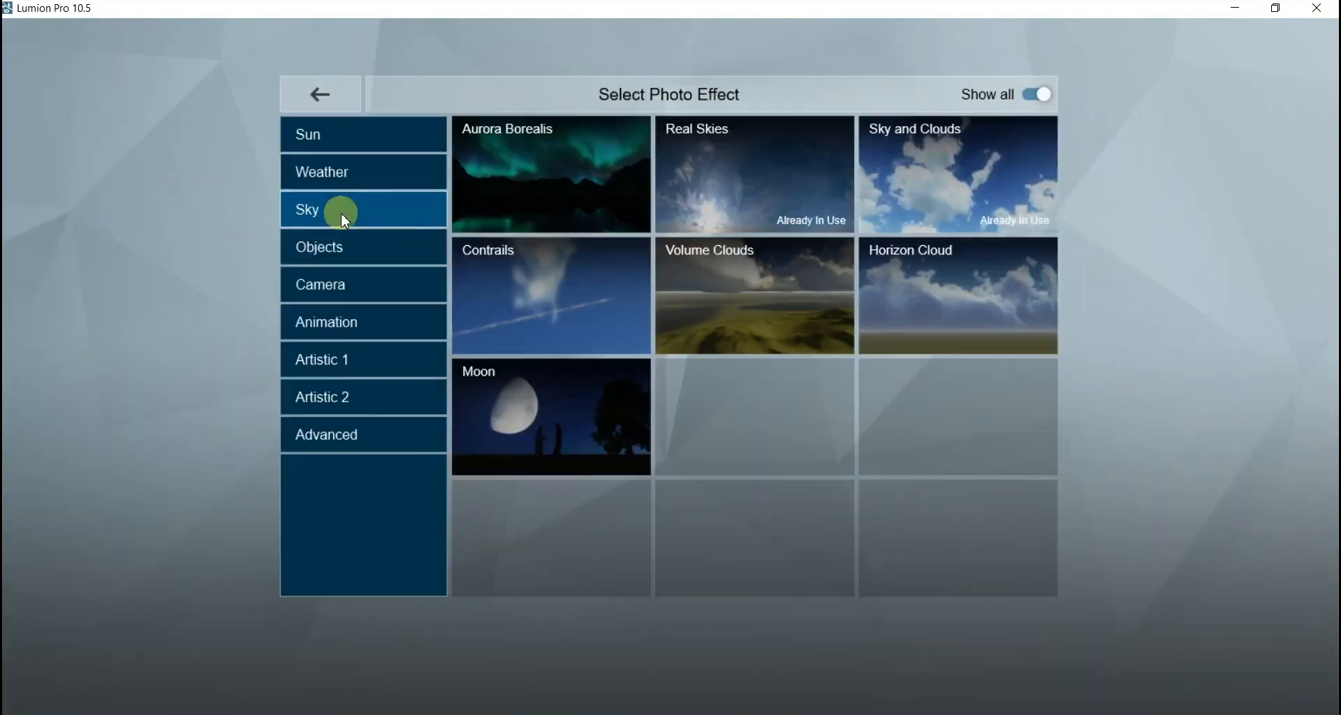
left_click(321, 283)
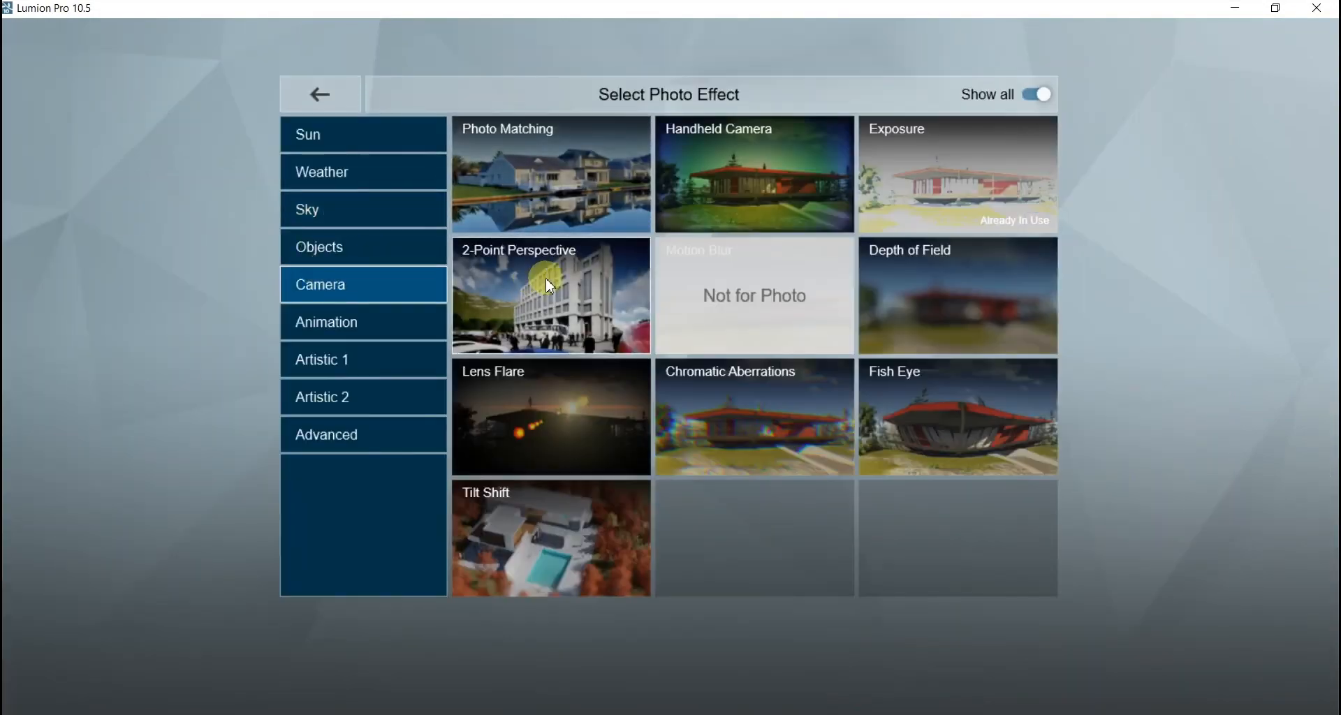
left_click(569, 278)
left_click(899, 466)
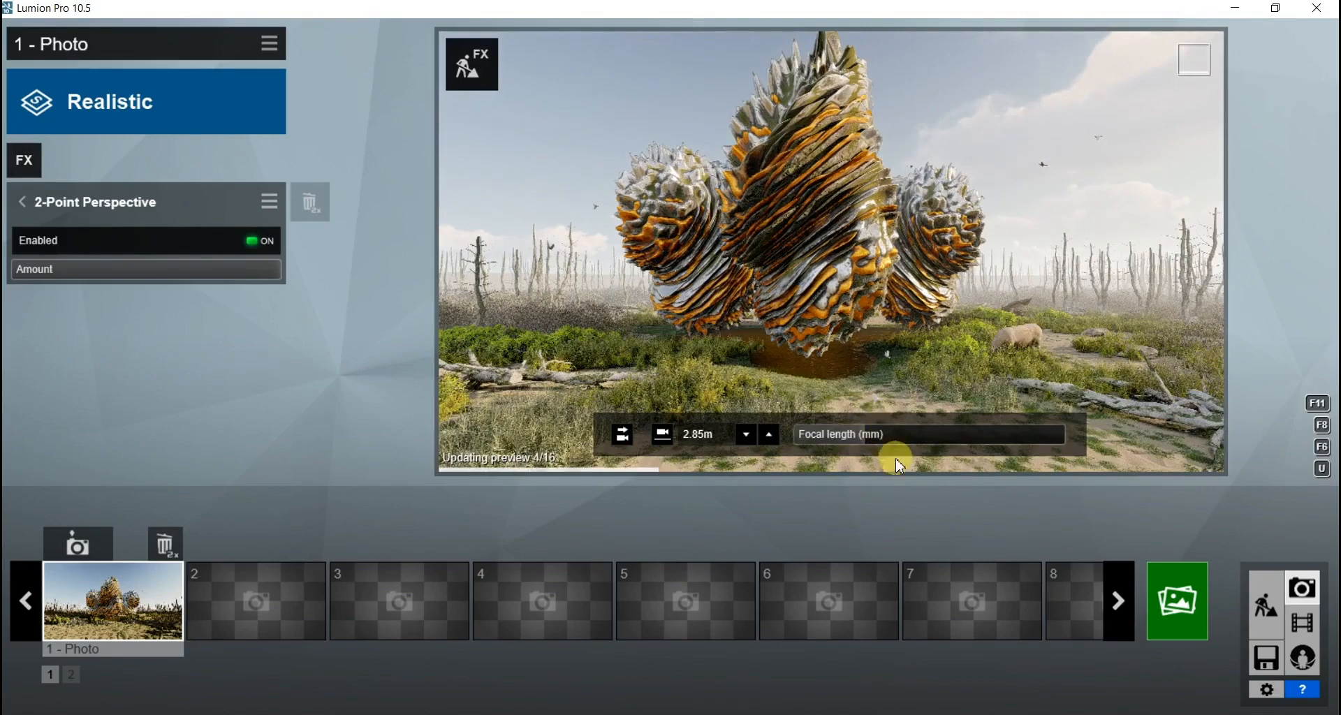
Step: Increase the focal length and move the camera back at about 2.70 m height until all three forms fit the frame
mouse_move(909, 431)
left_mouse_down()
mouse_move(892, 431)
mouse_move(919, 431)
mouse_move(903, 422)
left_mouse_up()
scroll(827, 250, "down", 5)
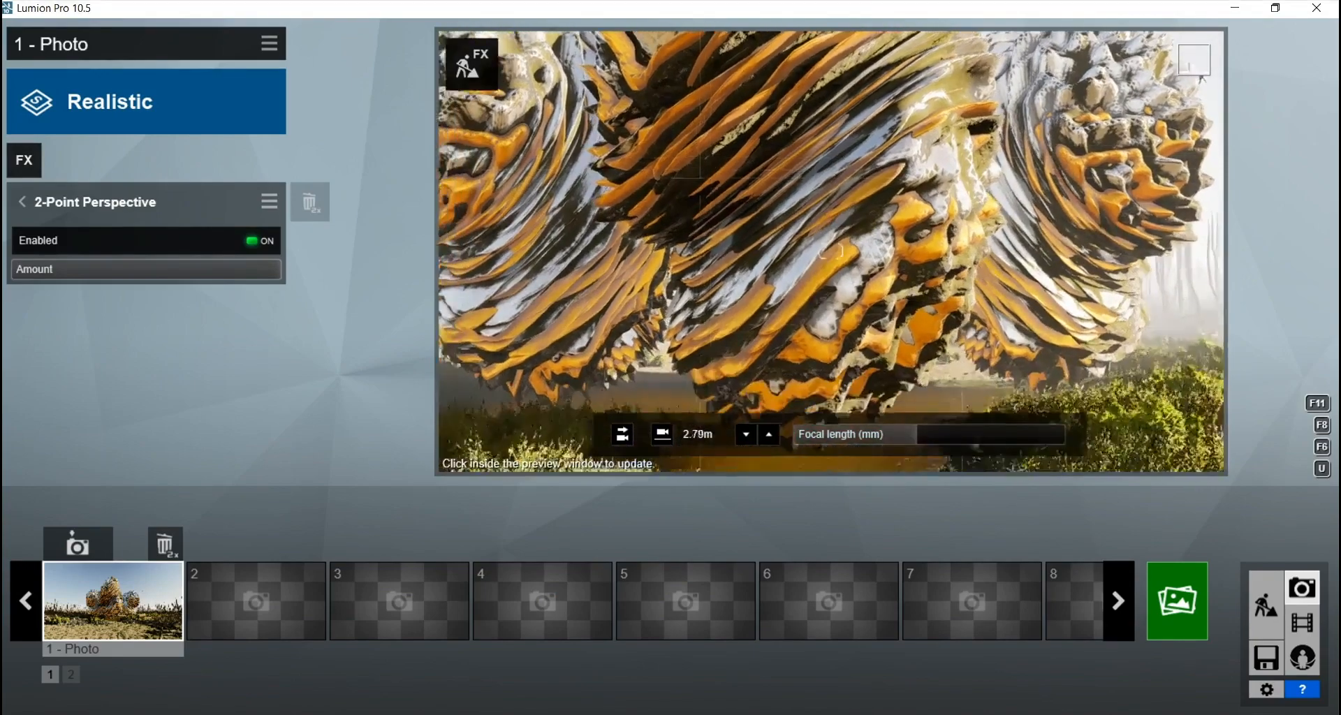
scroll(829, 250, "down", 6)
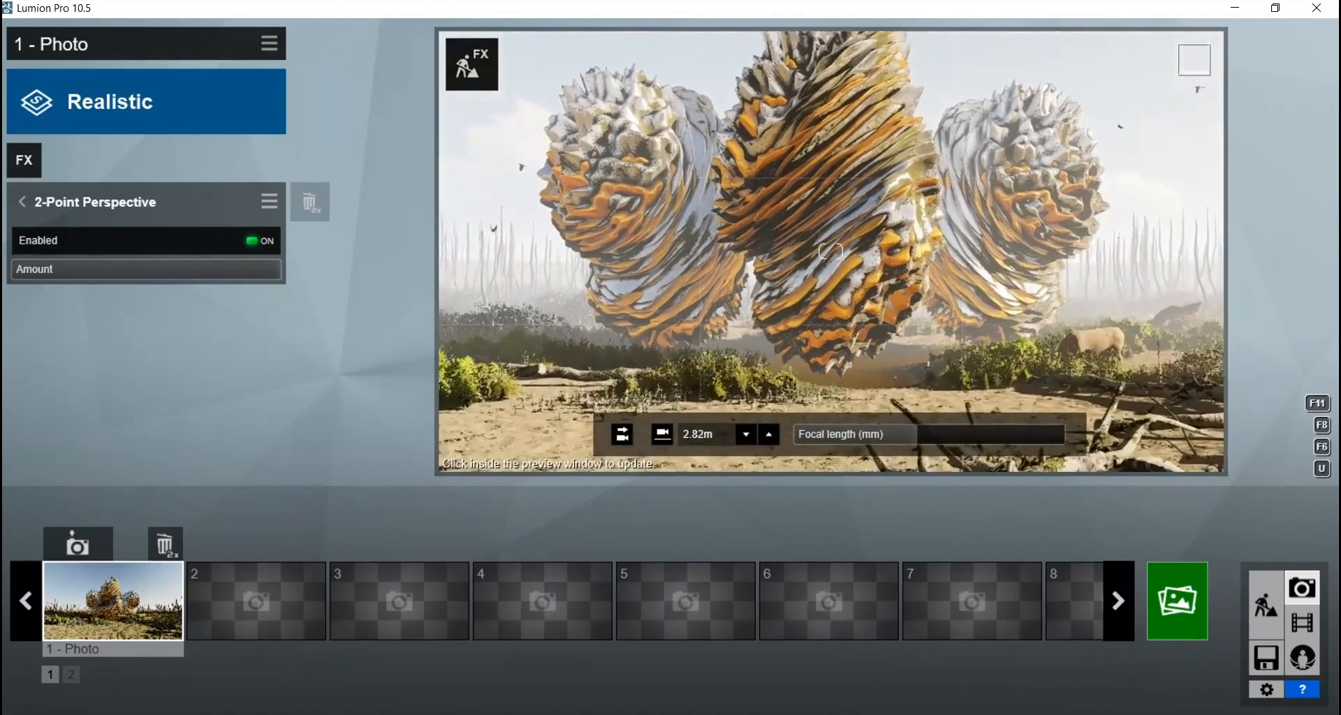
scroll(830, 250, "down", 3)
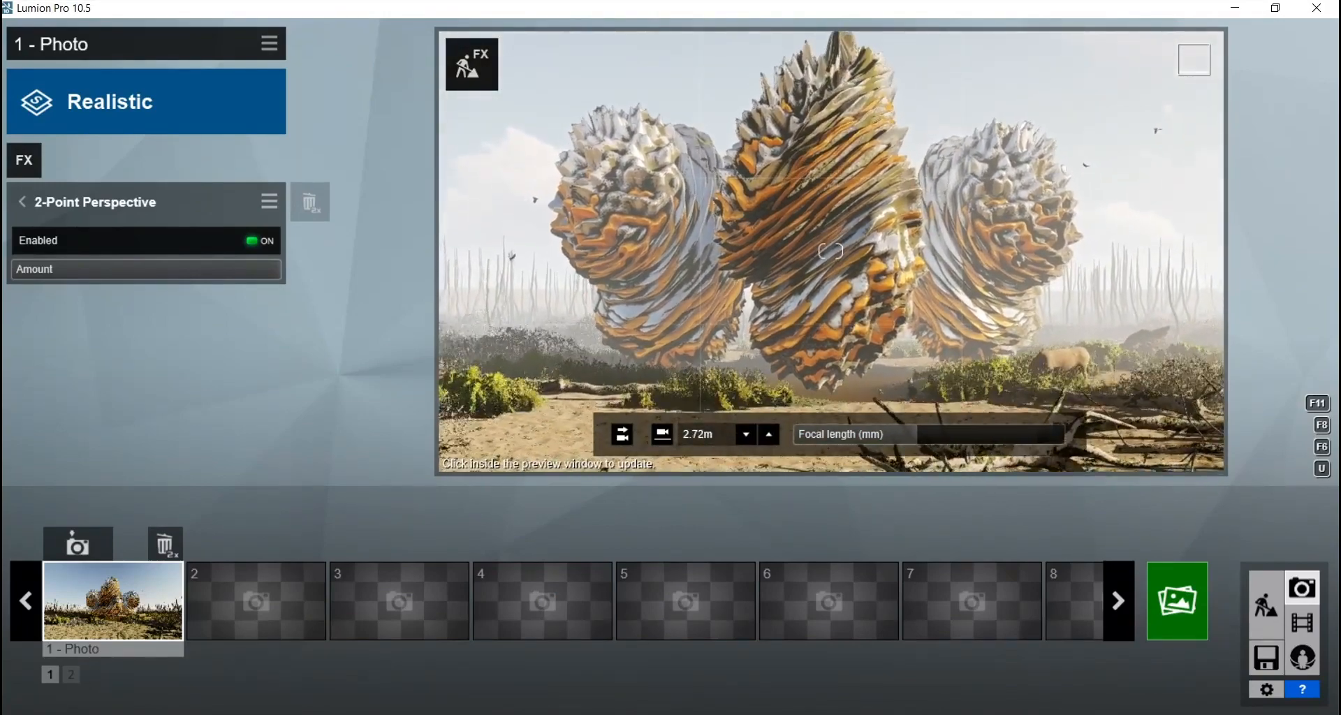
scroll(829, 250, "up", 4)
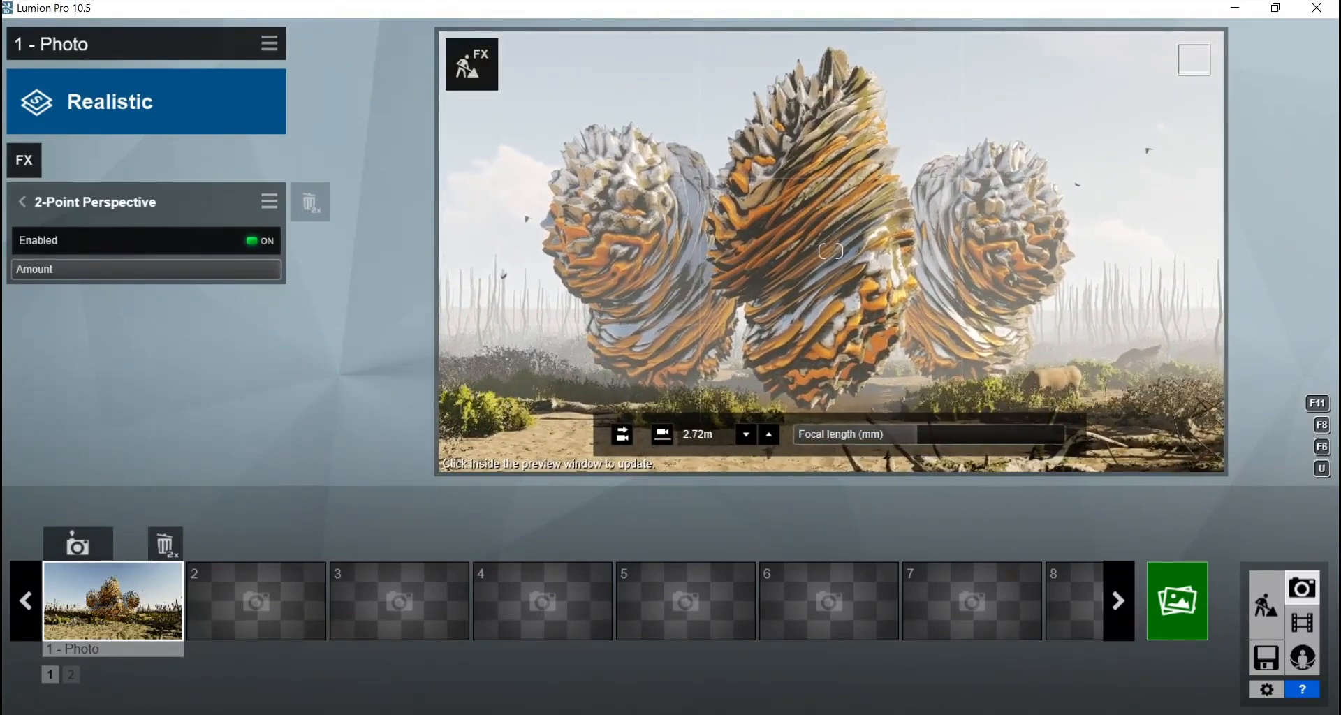
scroll(829, 250, "up", 2)
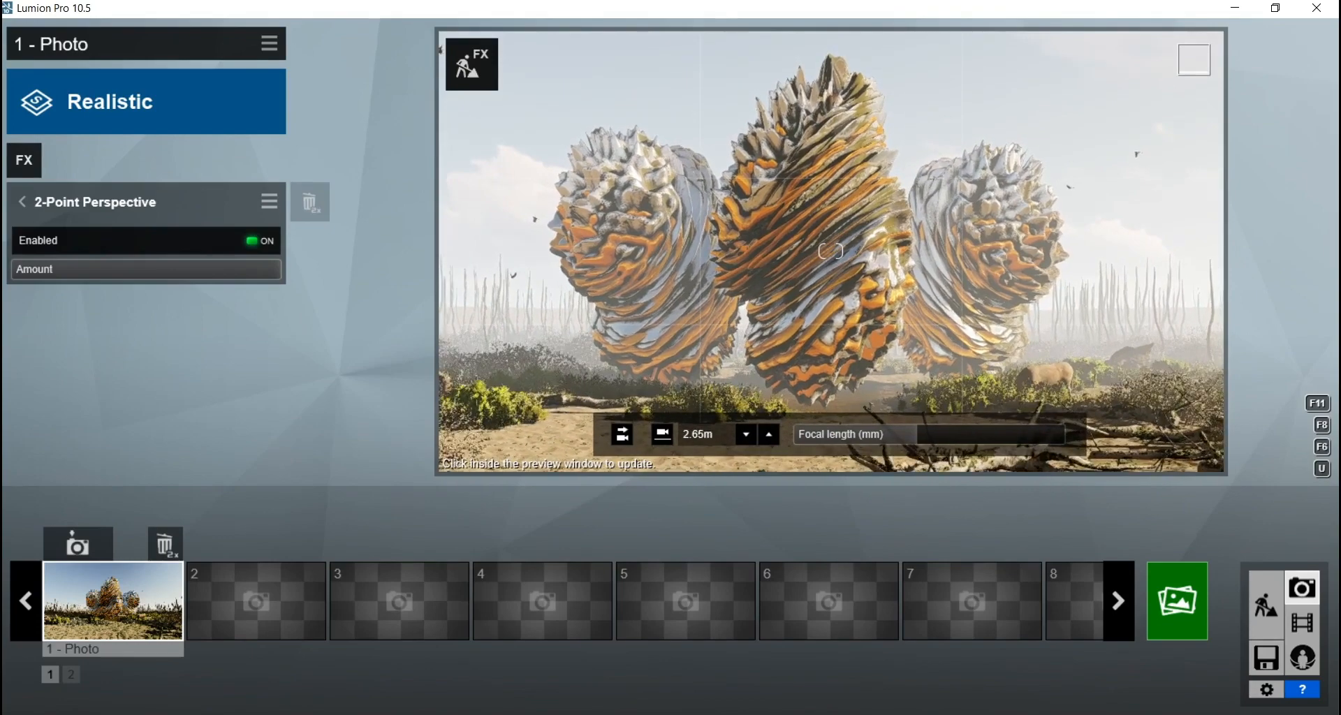
scroll(830, 250, "down", 1)
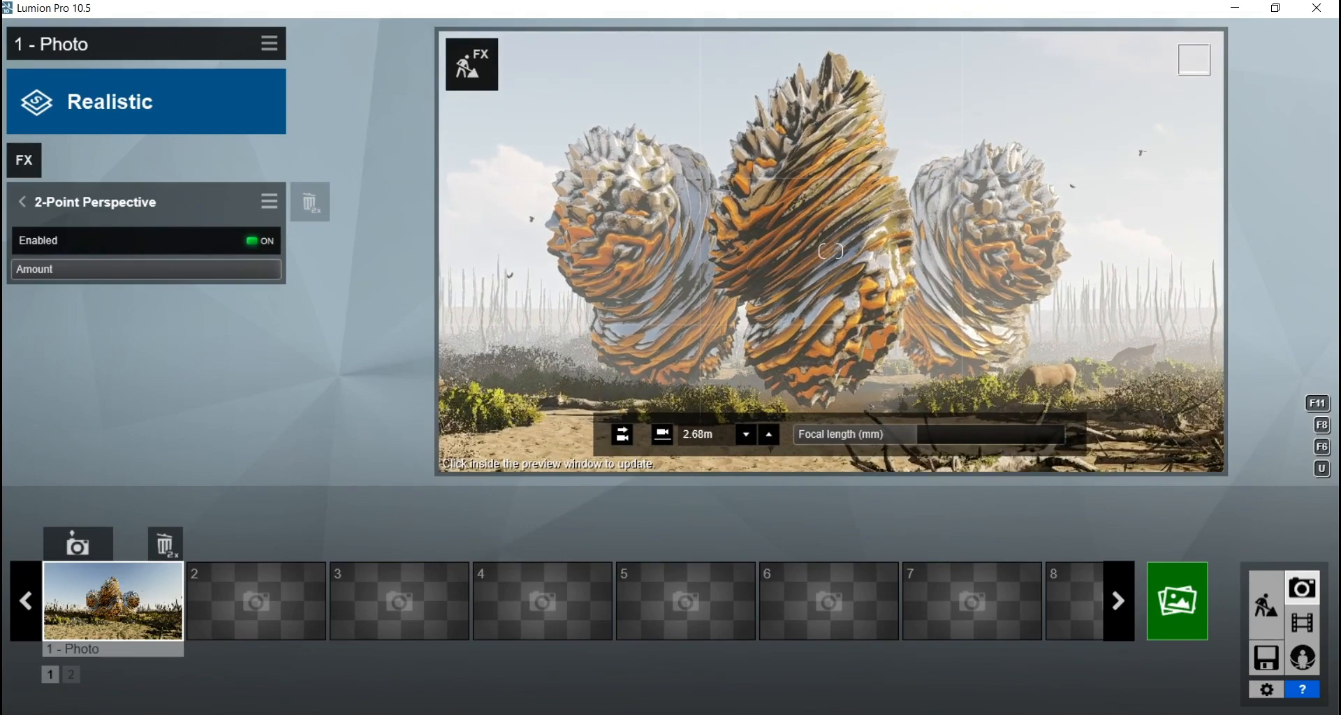
scroll(829, 250, "down", 1)
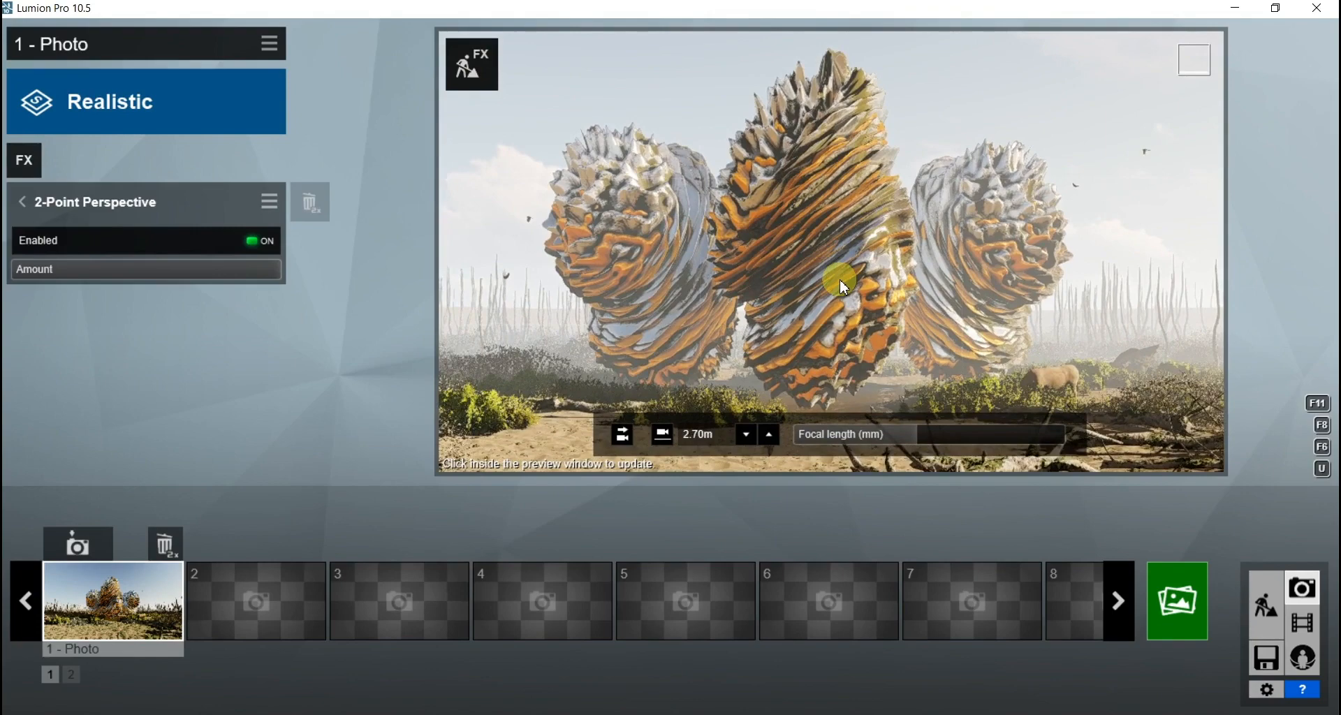
Step: Raise the photo camera to about 3.24 m, re-aim it at the three forms and update the preview
left_click(840, 279)
key("q")
key("e")
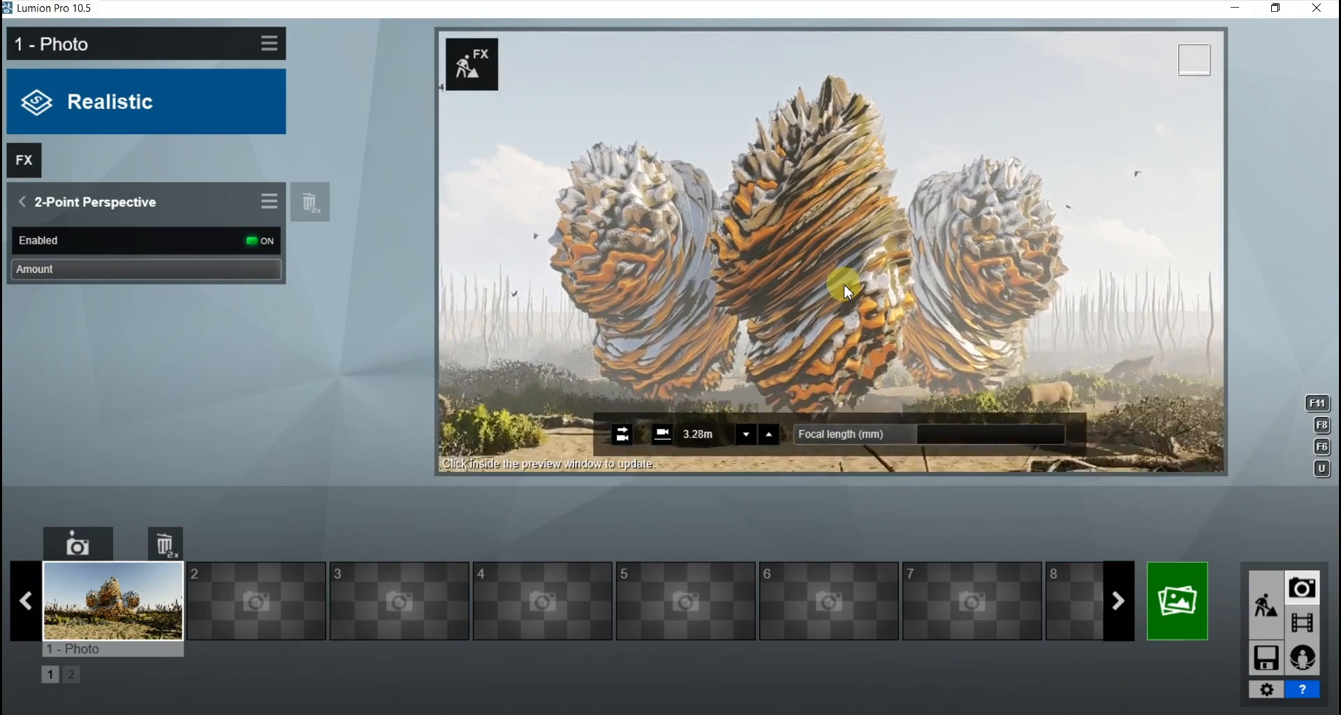
left_click(843, 284)
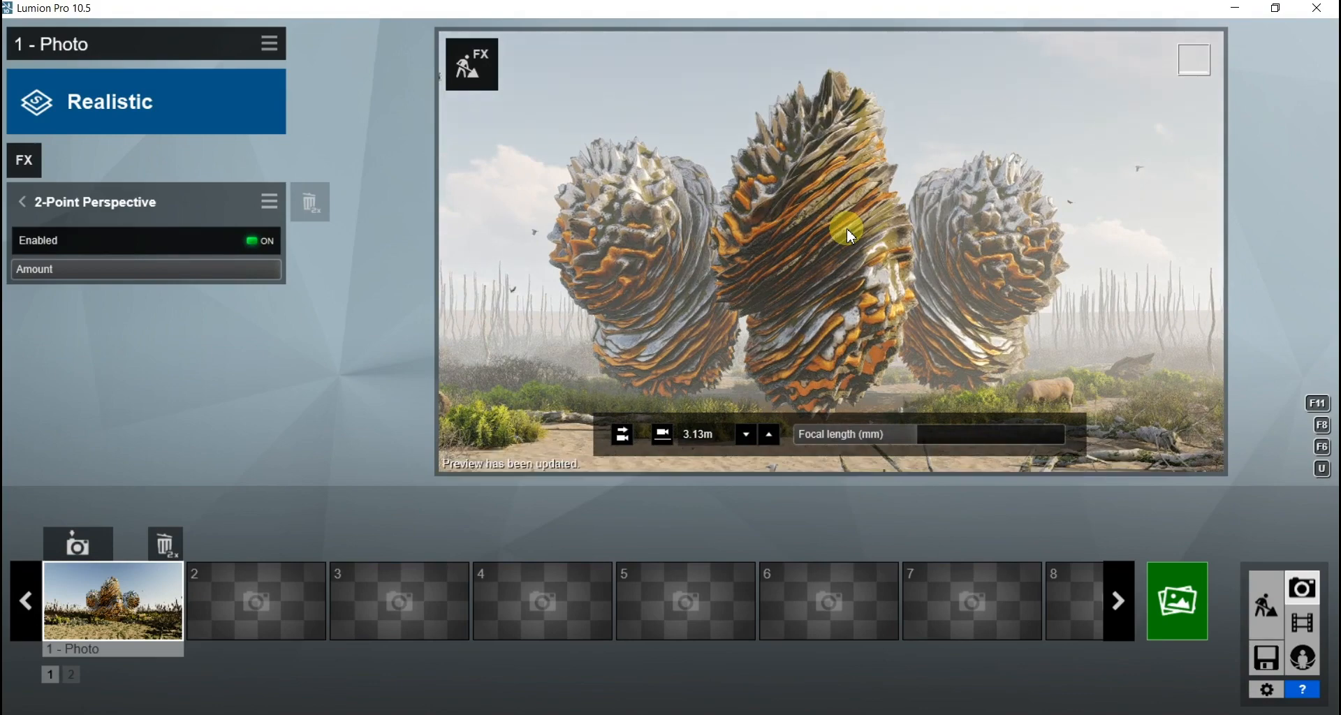
key("q")
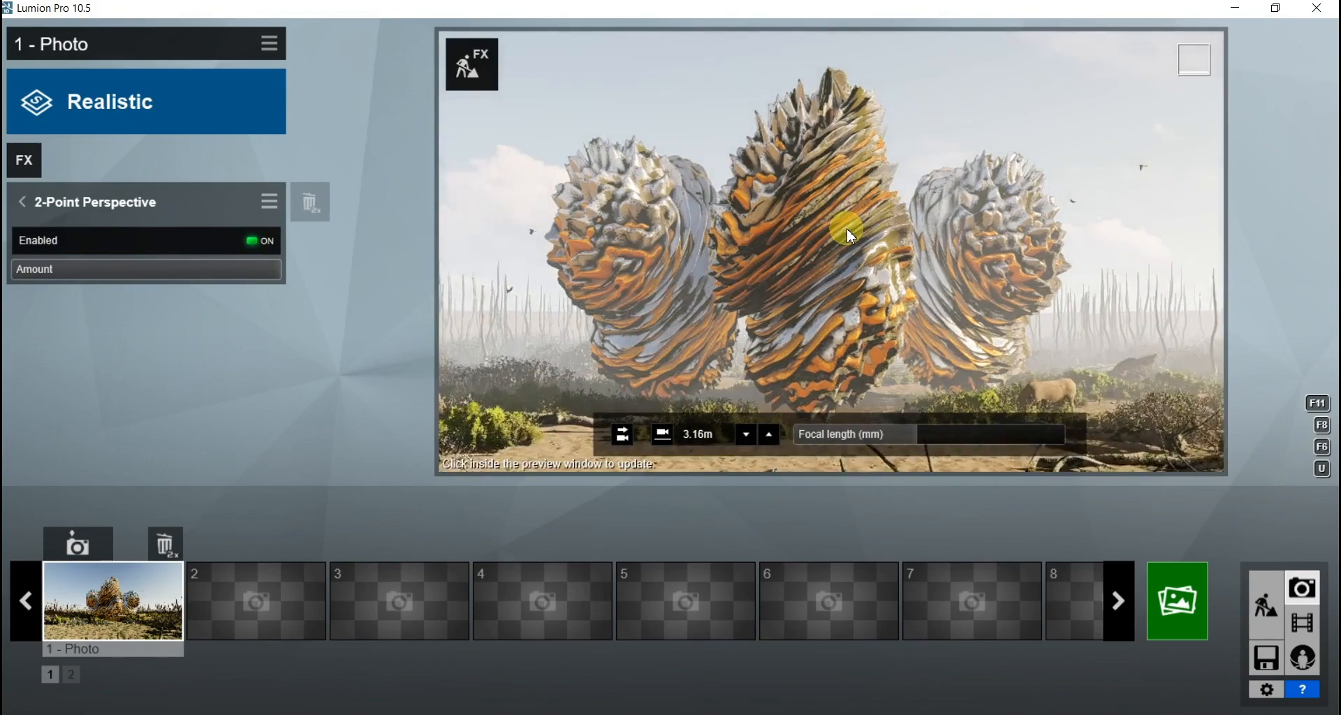
right_click_drag(830, 251, 996, 407)
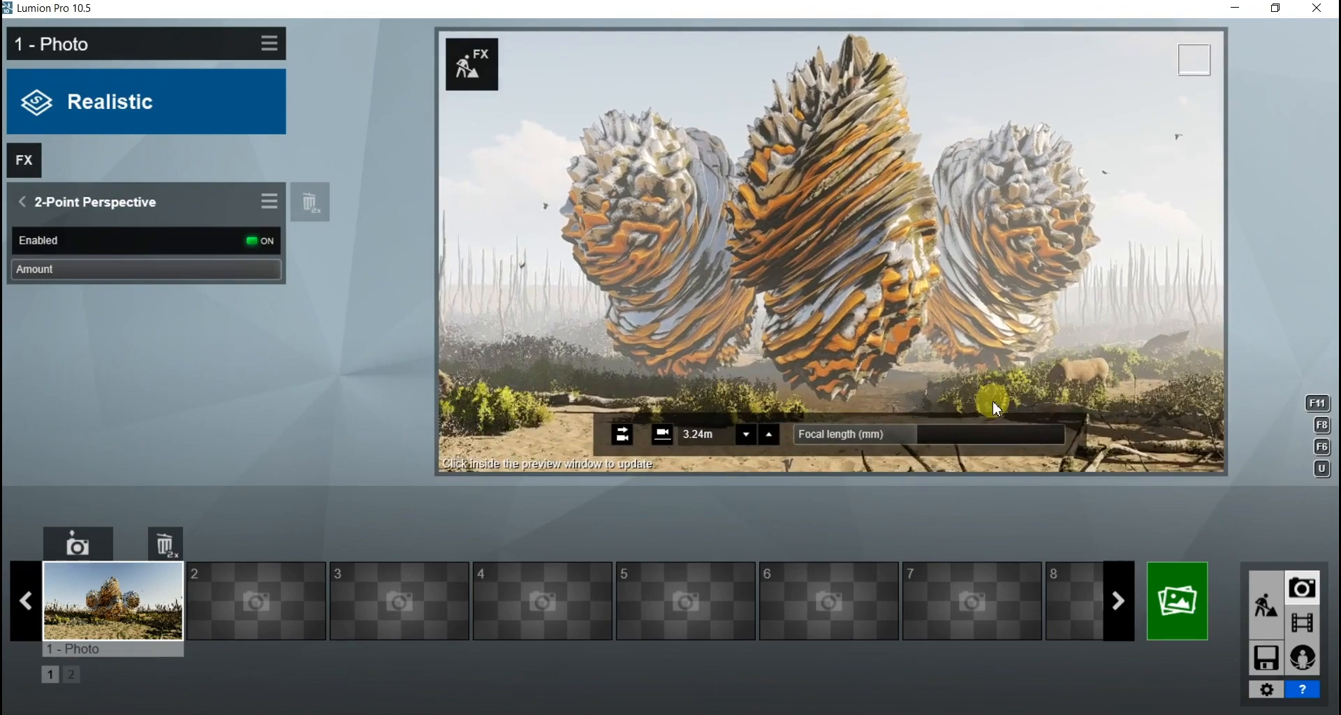
Step: Increase the focal length slightly and raise the camera to about 4.22 m, tilting it to fit all three forms
left_click_drag(952, 448, 933, 437)
right_click_drag(933, 438, 936, 531)
key("q")
key("q")
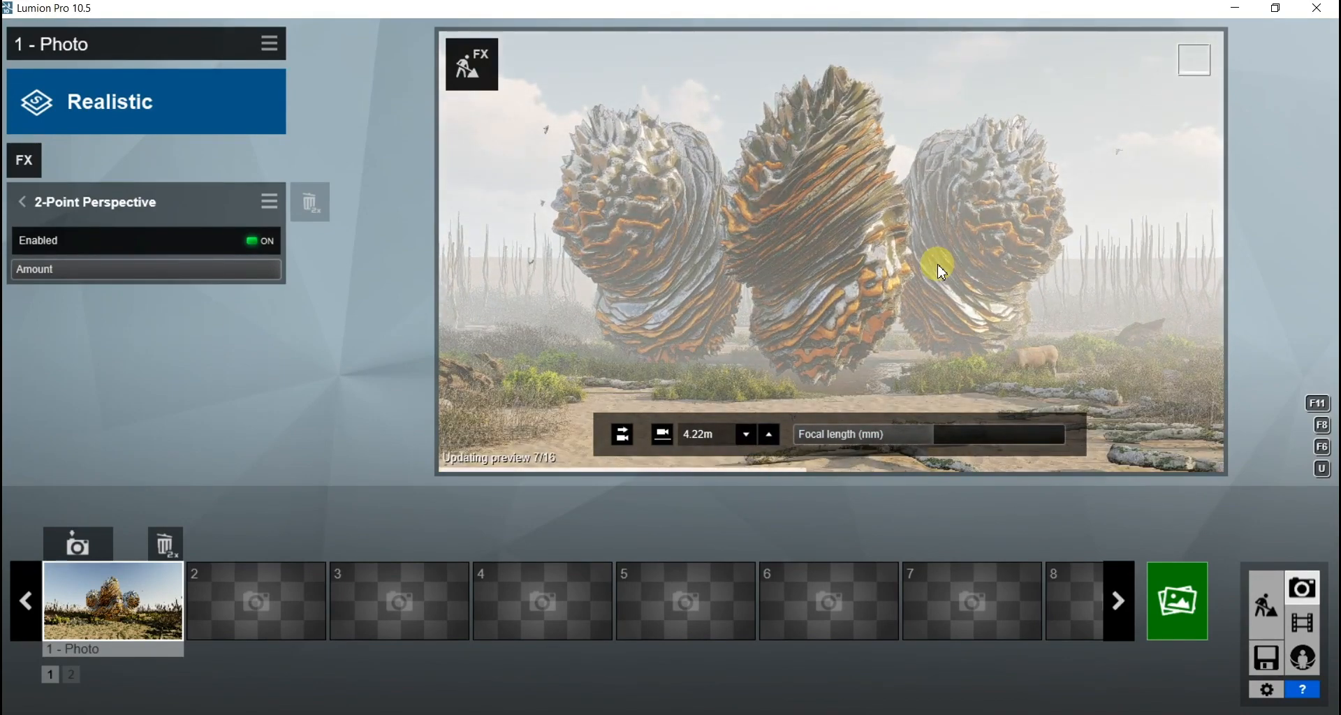
Step: Lower the camera to about 3.68 m, refresh the preview and store this view in the first photo slot
key("q")
right_click_drag(941, 271, 829, 251)
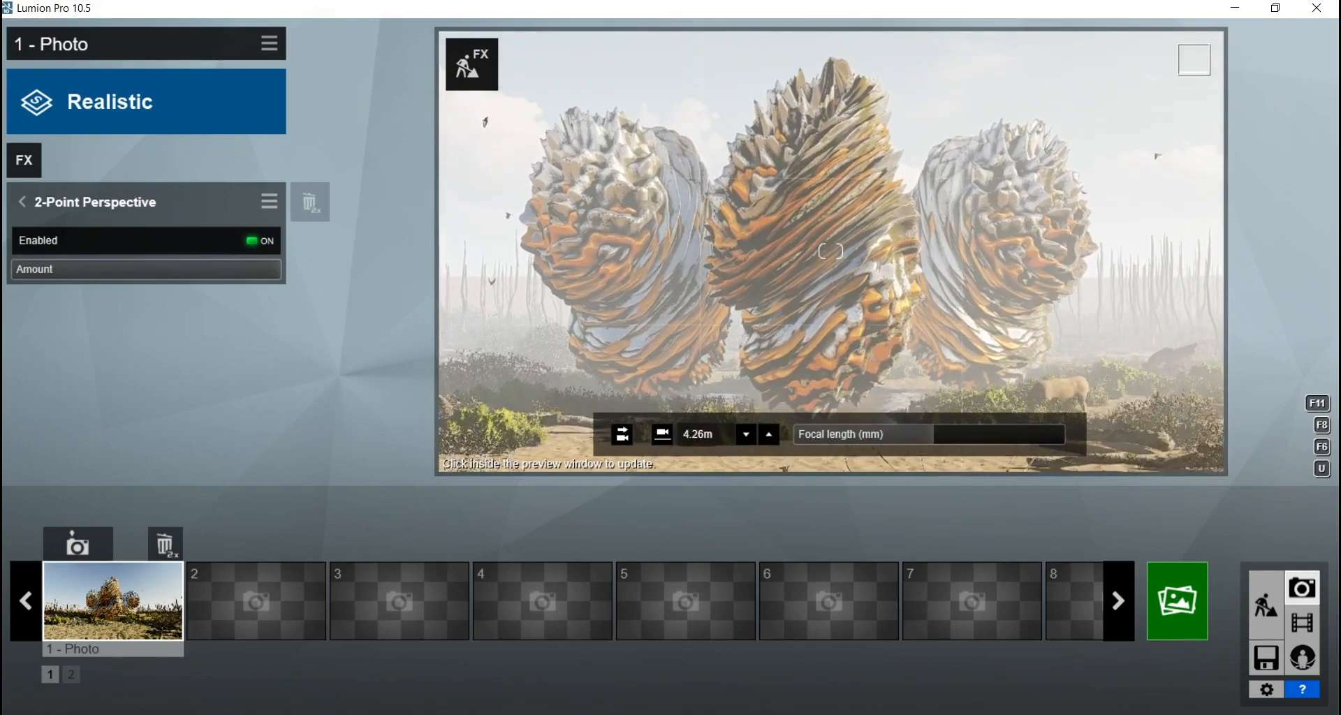
key("e")
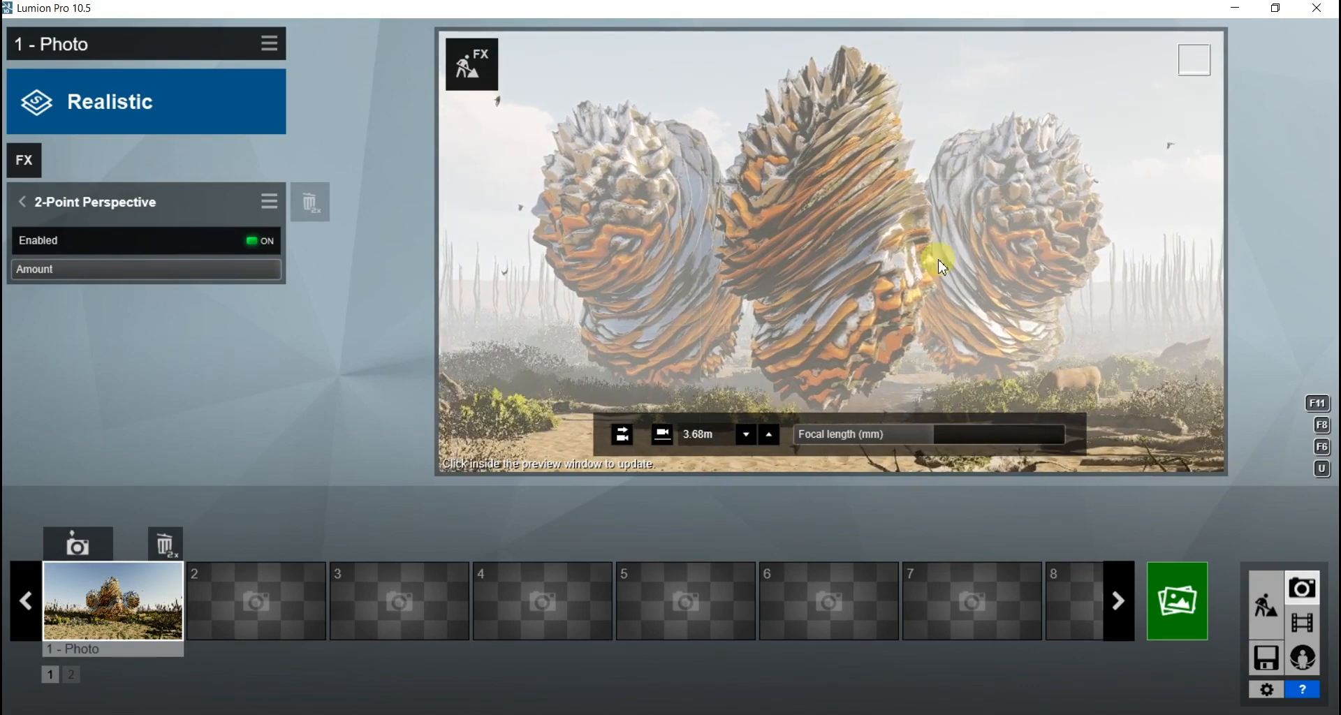
left_click(942, 266)
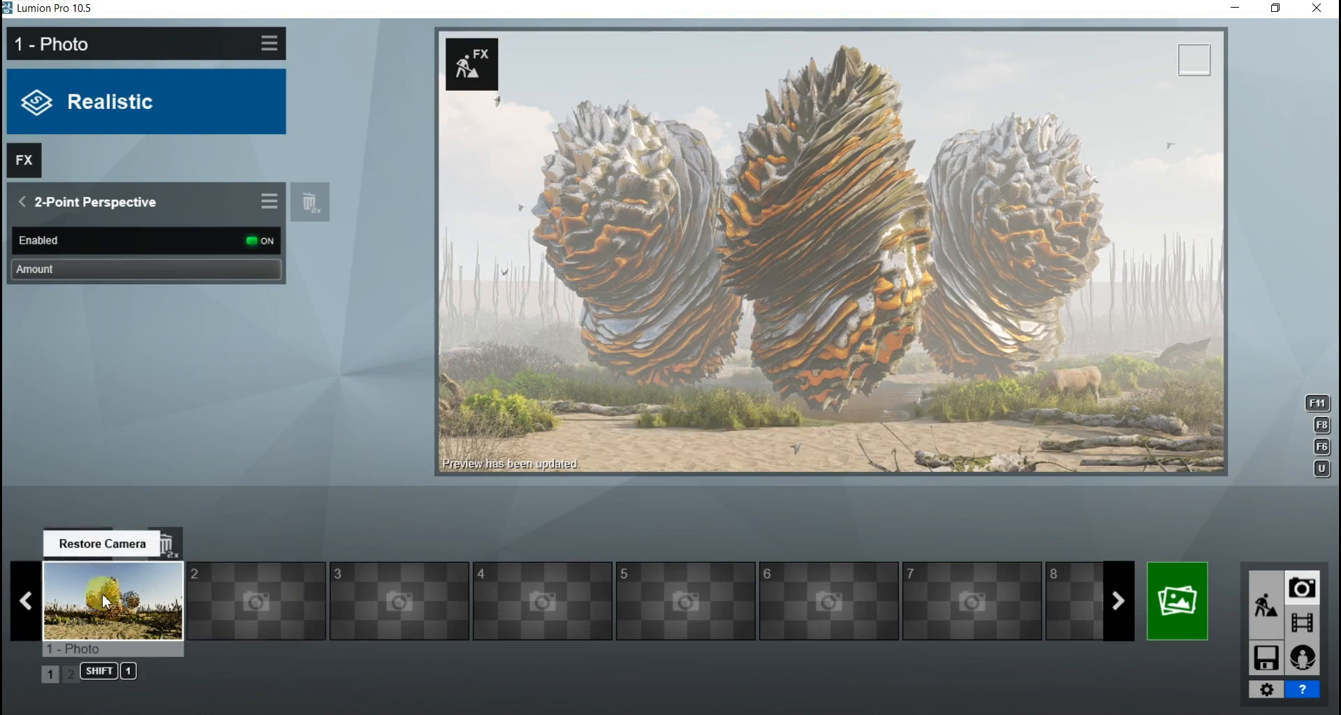
left_click(76, 544)
Step: Reduce the density of the photo's Fog effect to about 1.6 and update the preview
left_click(19, 201)
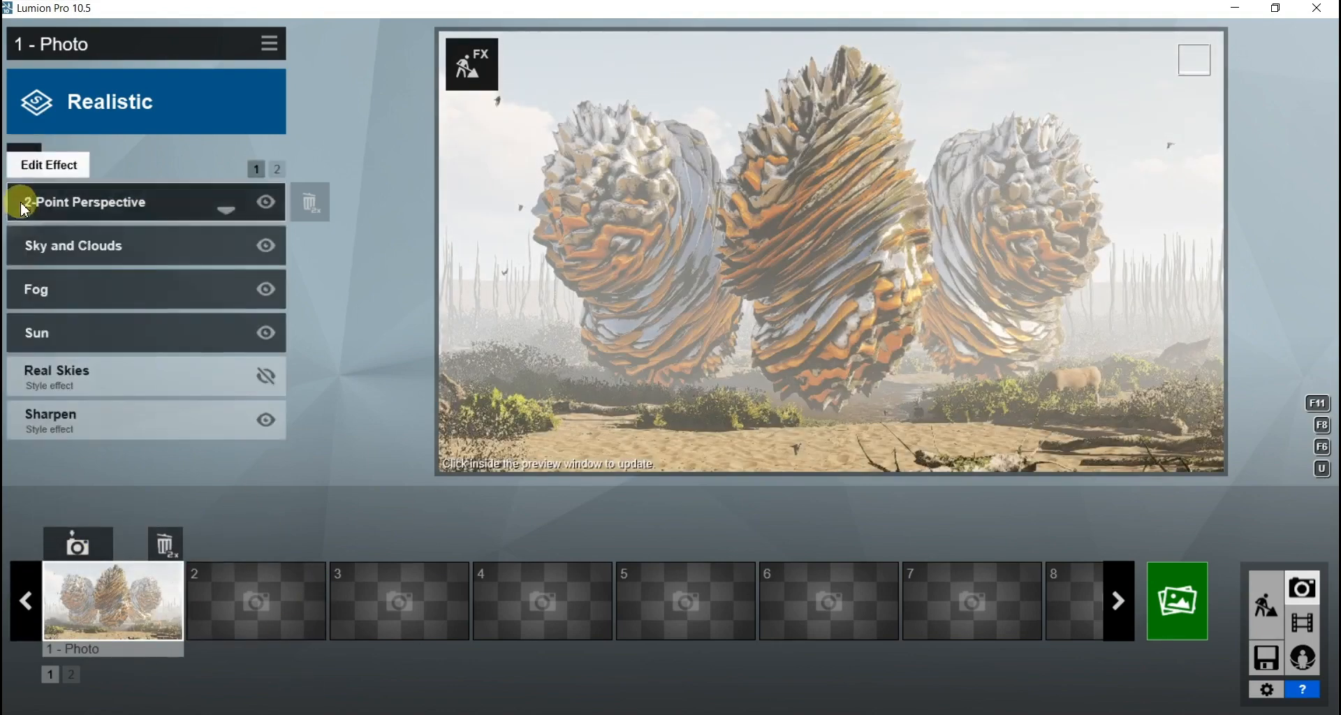
left_click(91, 279)
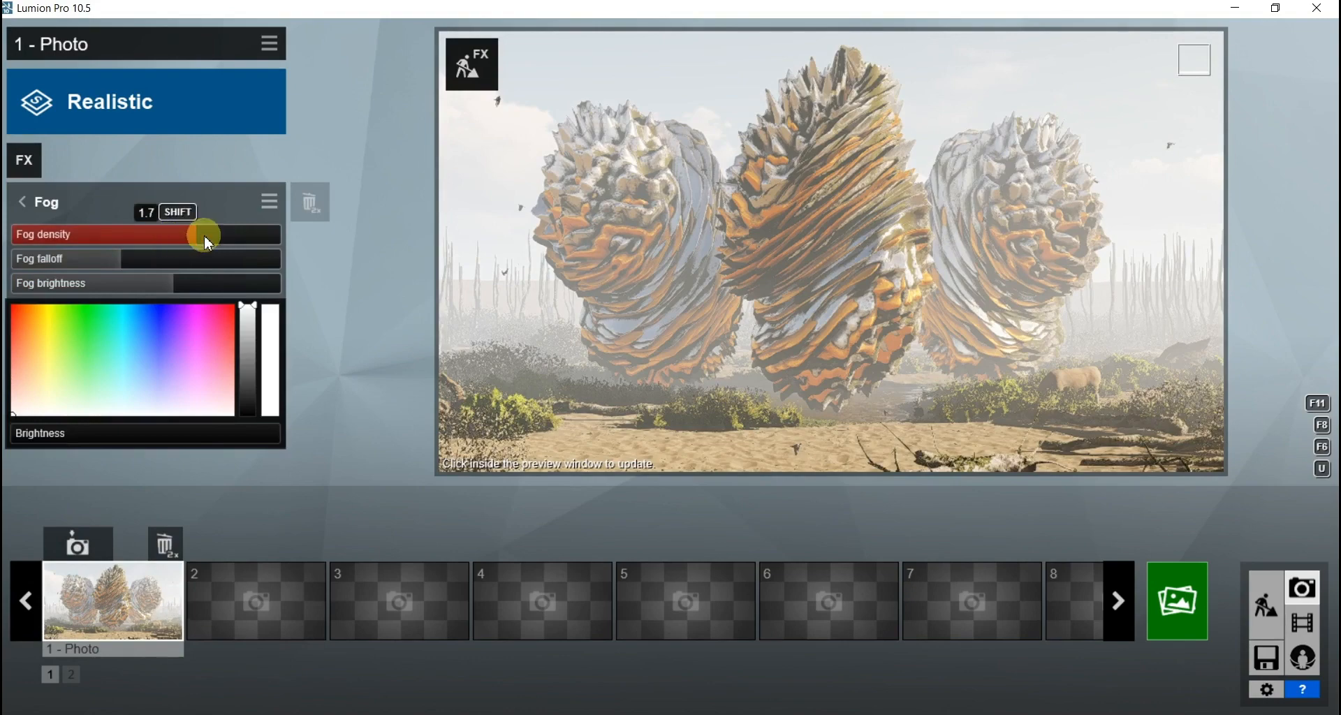
left_click(179, 232)
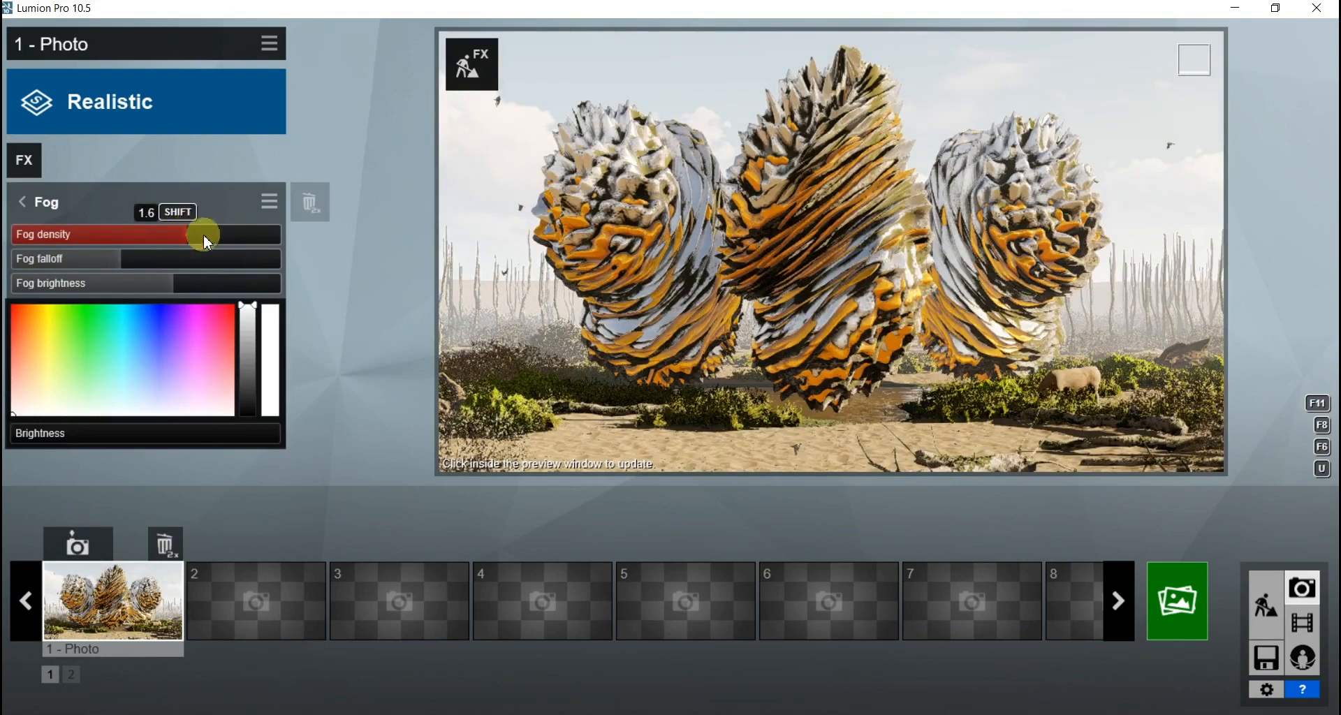
left_click(878, 320)
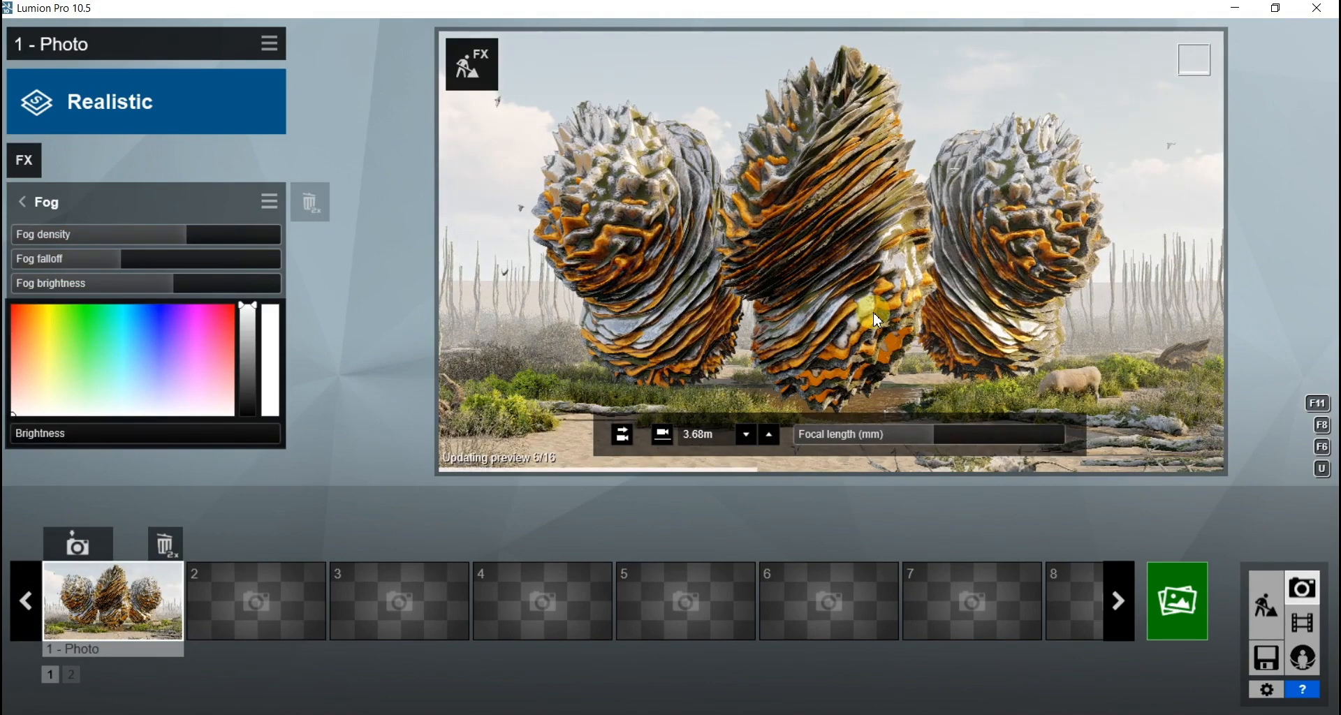
left_click(25, 208)
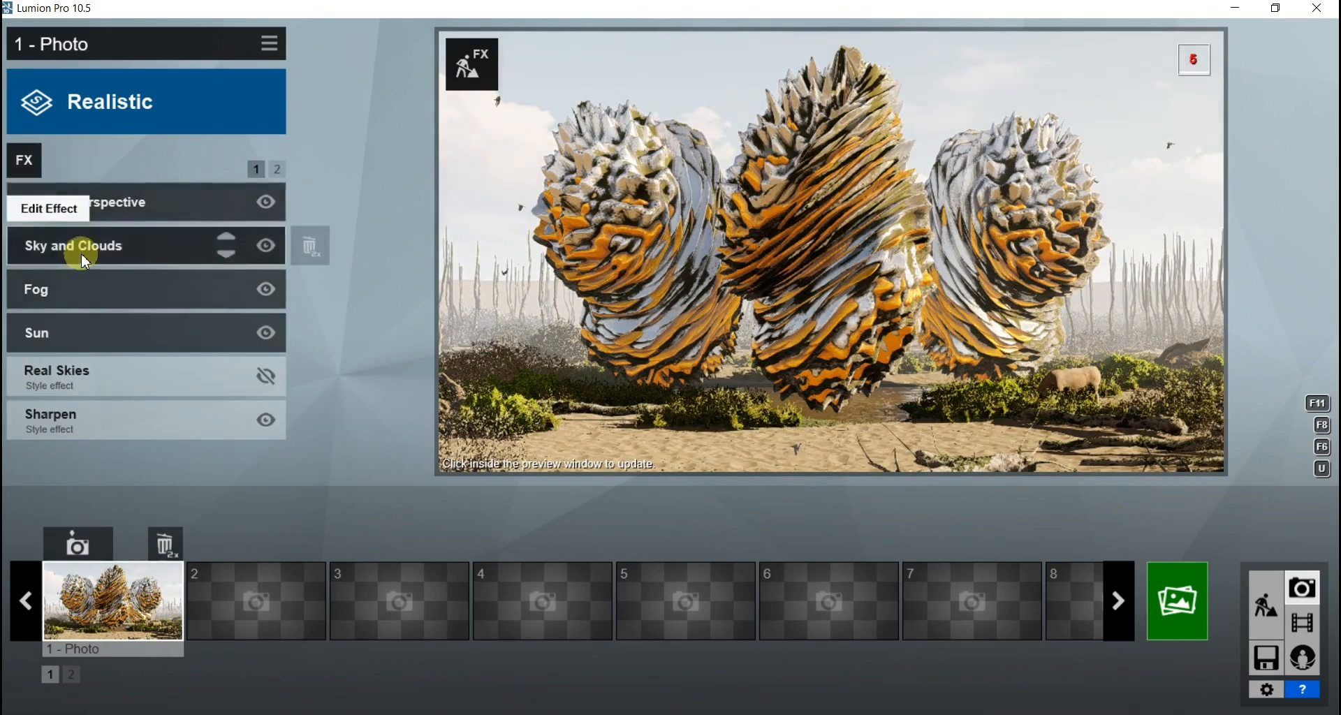
Step: Set the sun height to about 7.6°, try a -180° heading, then return the heading to near mid-range and update the preview
left_click(85, 321)
left_click_drag(158, 235, 135, 261)
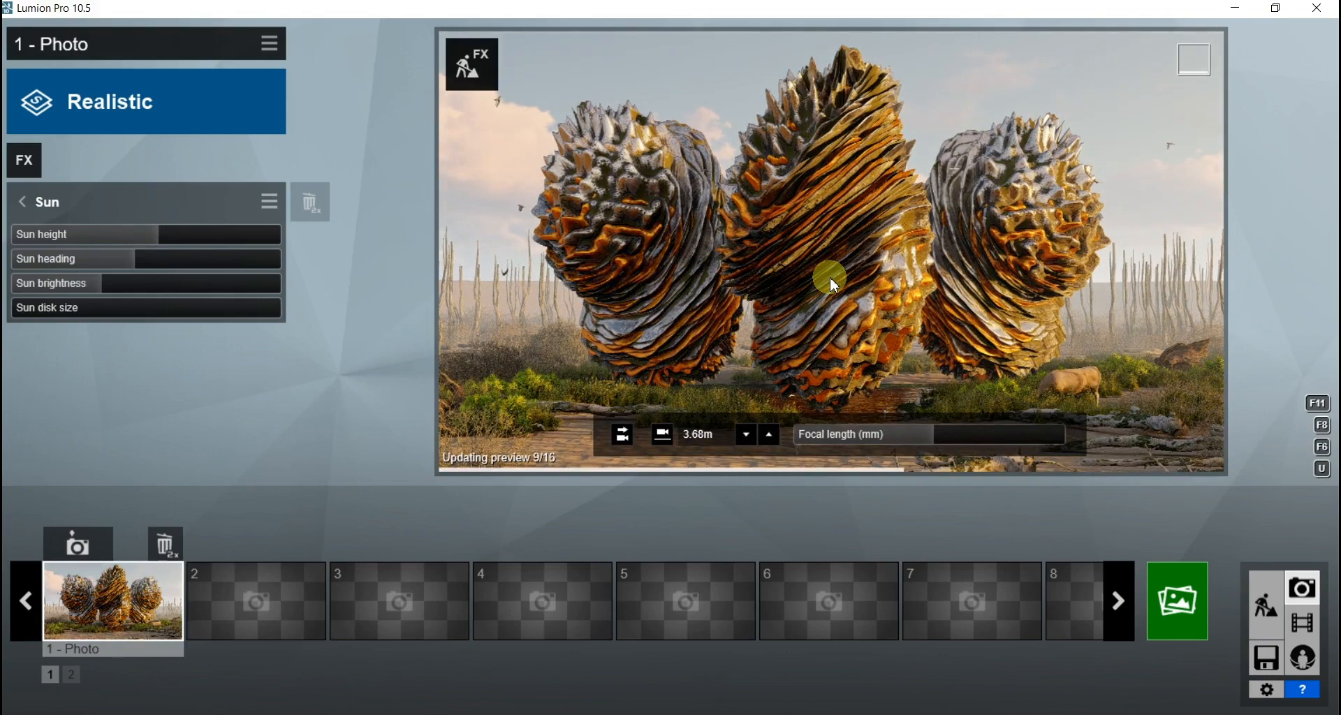
left_click_drag(123, 266, 2, 268)
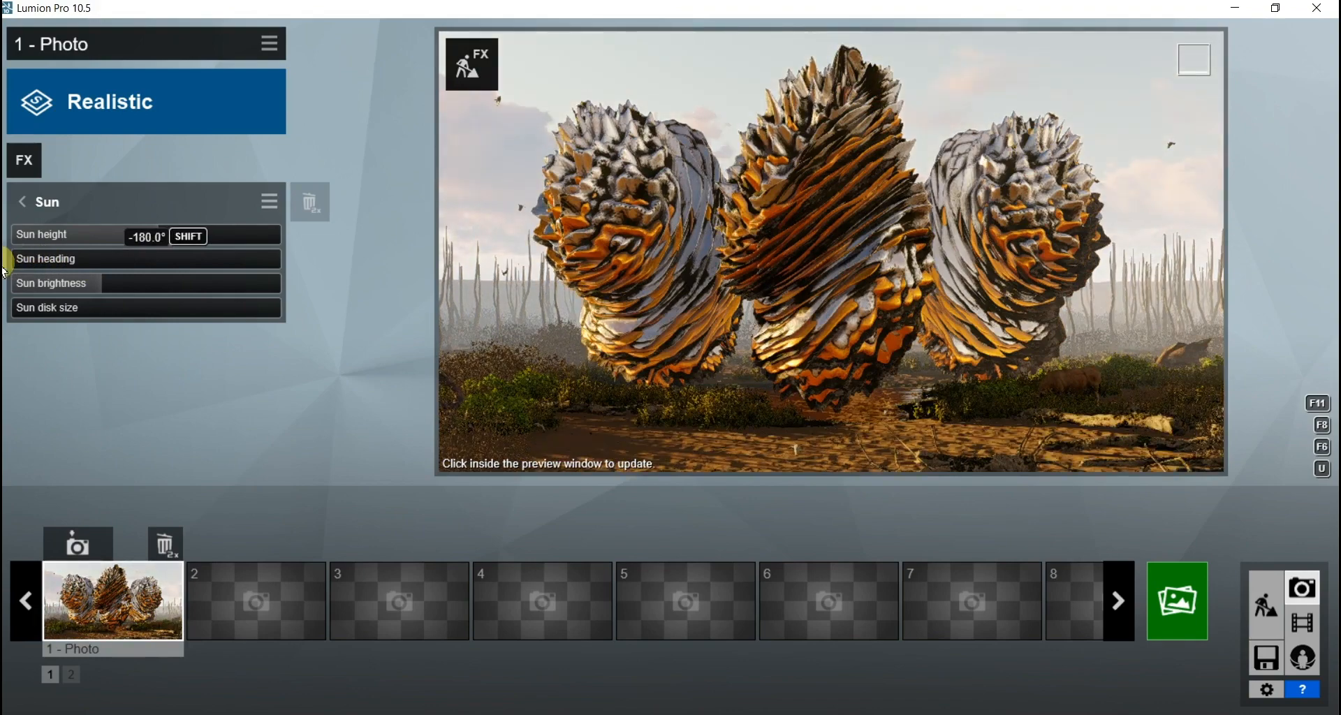
left_click(719, 208)
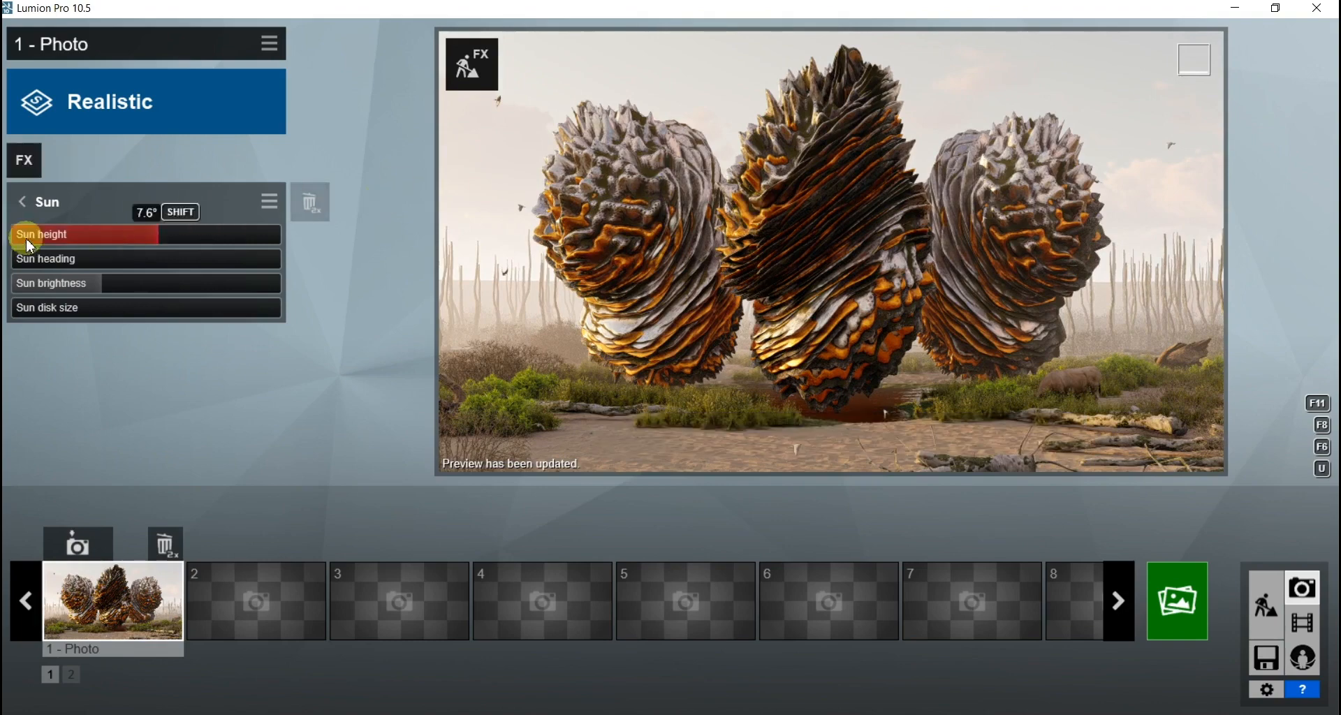
left_click_drag(28, 262, 148, 260)
left_click(966, 323)
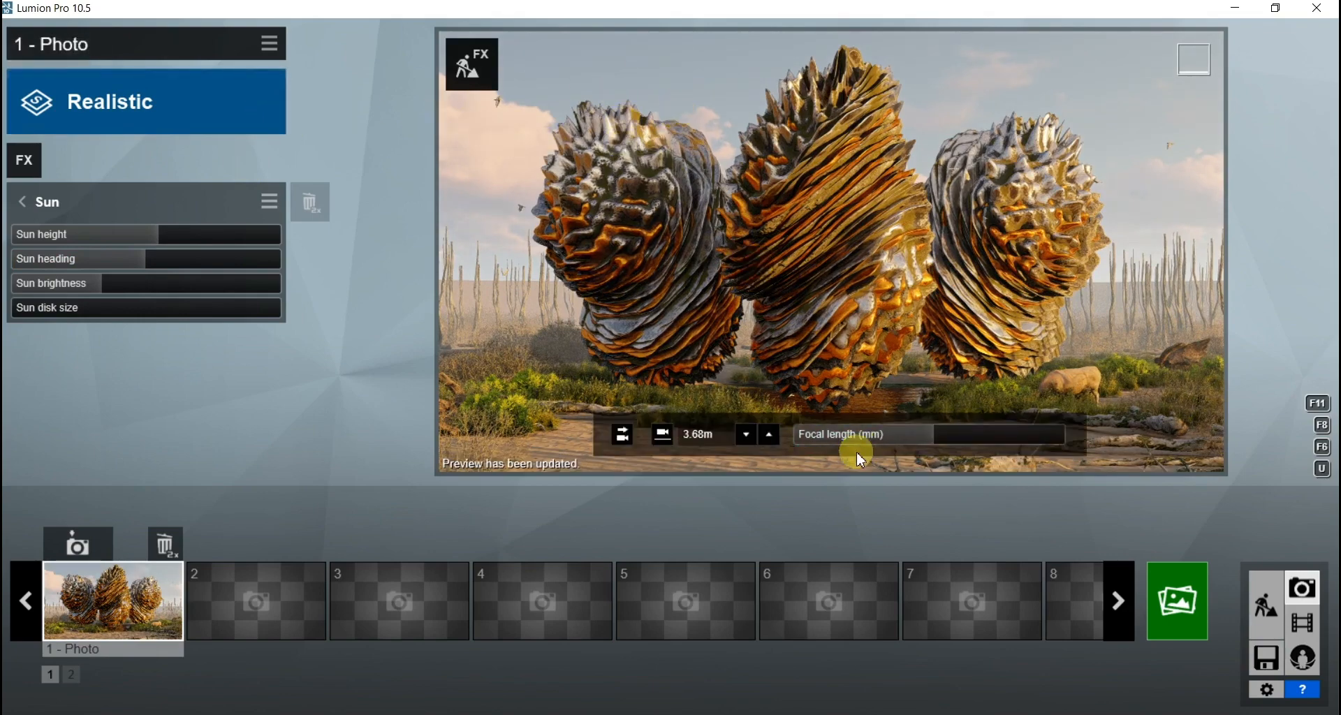
Step: Shorten the focal length to about 25.6 mm, move closer at about 2.53 m height and store the view in the first photo slot
left_click_drag(911, 439, 898, 437)
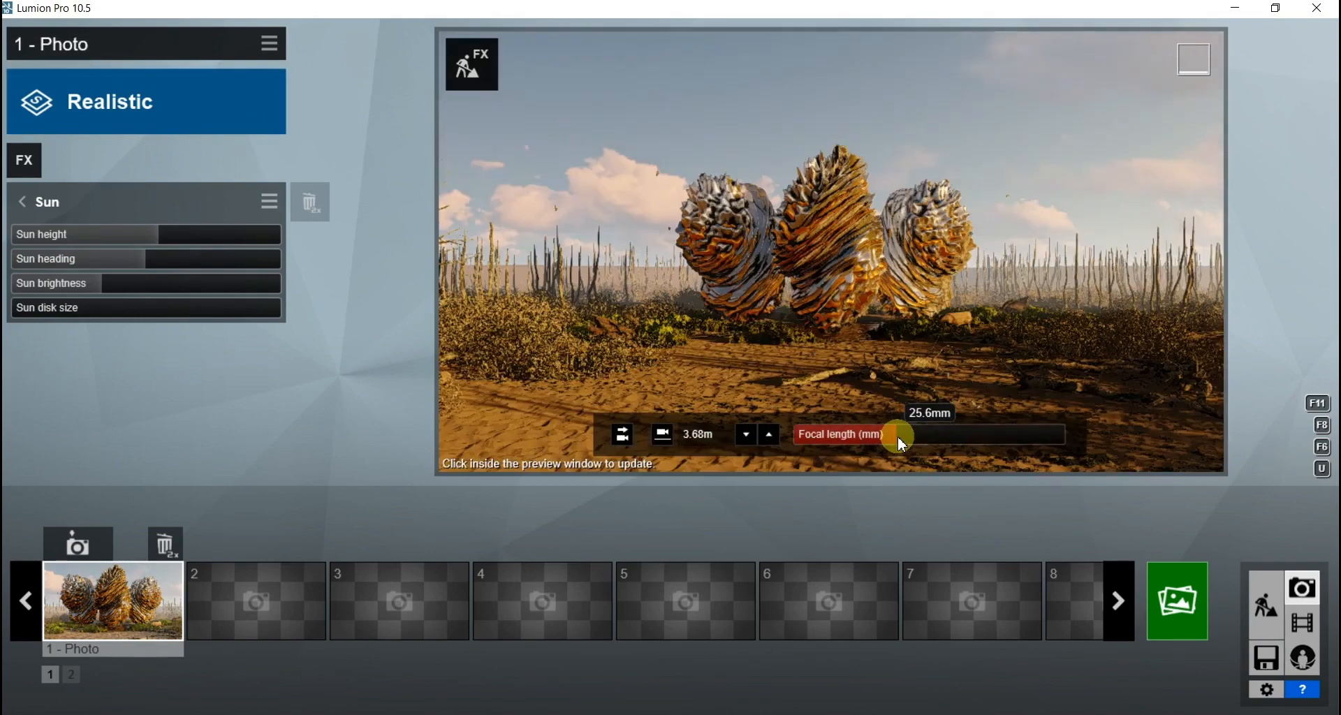
key("w")
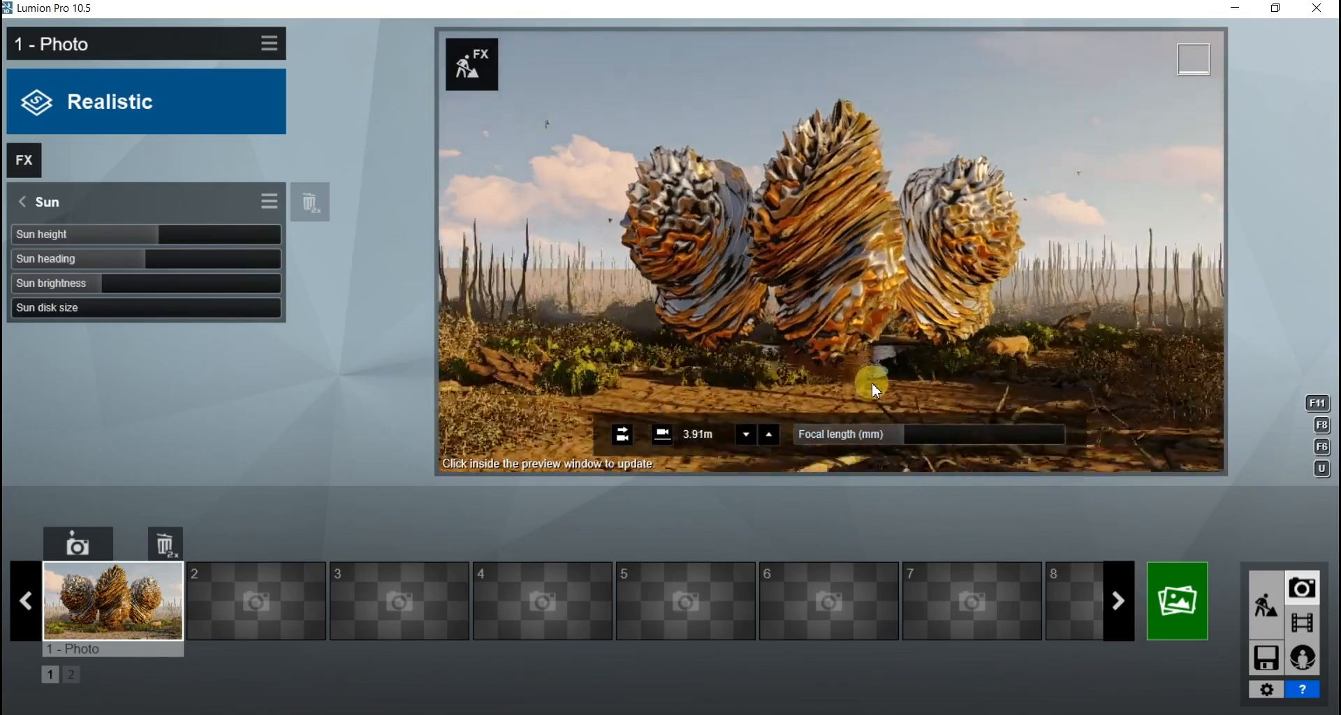
mouse_move(876, 336)
right_mouse_down()
mouse_move(875, 463)
mouse_move(876, 335)
right_mouse_up()
key("w")
key("w")
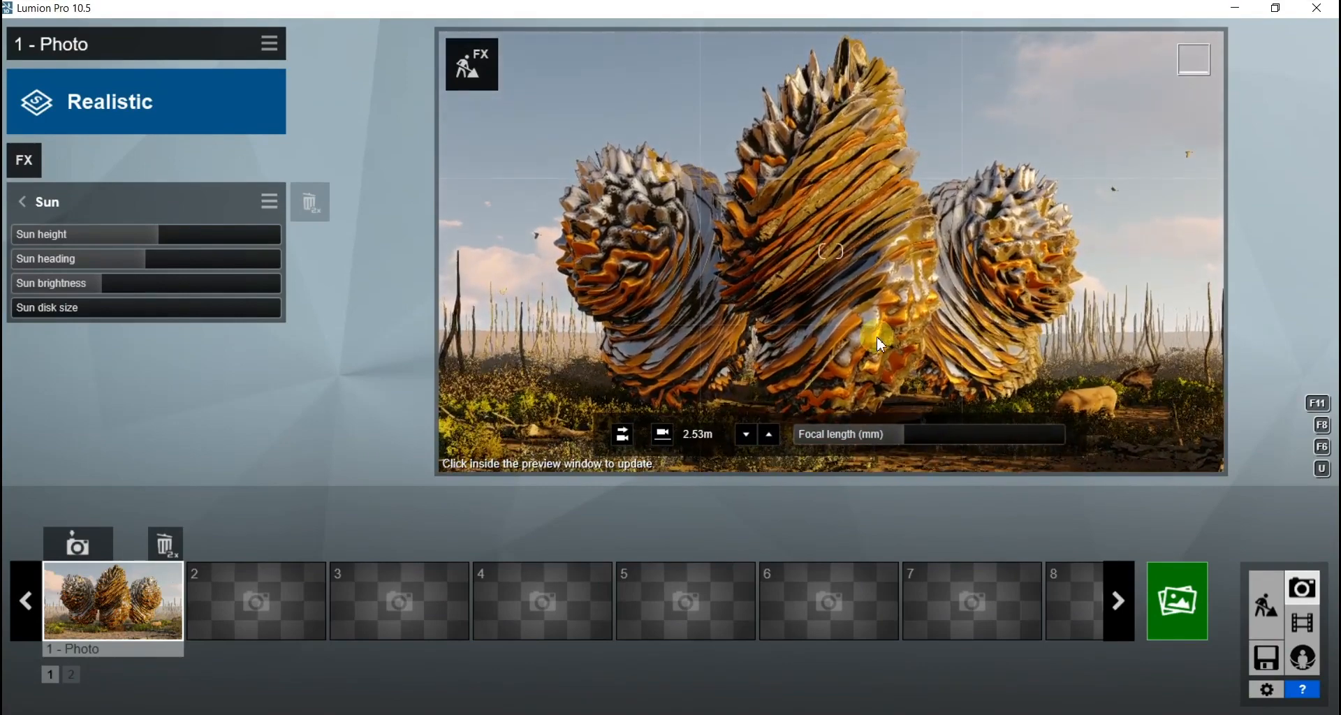
left_click(877, 337)
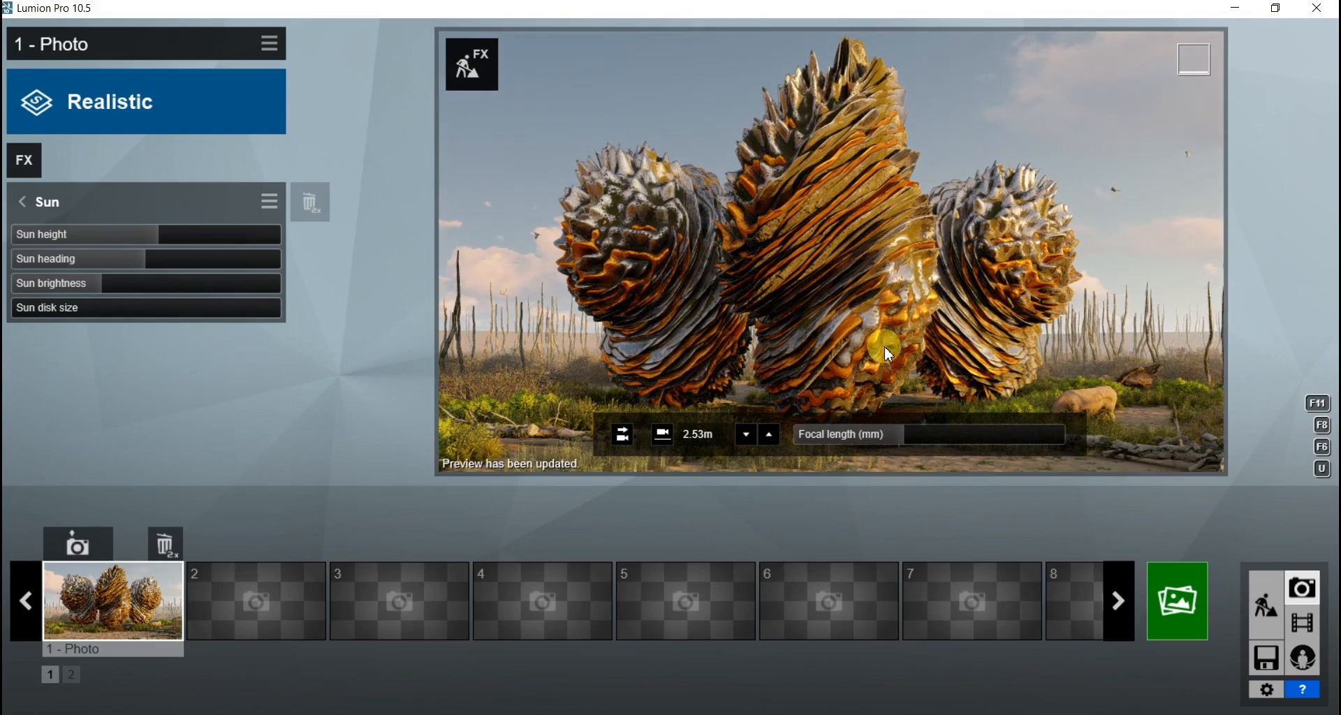
left_click(84, 558)
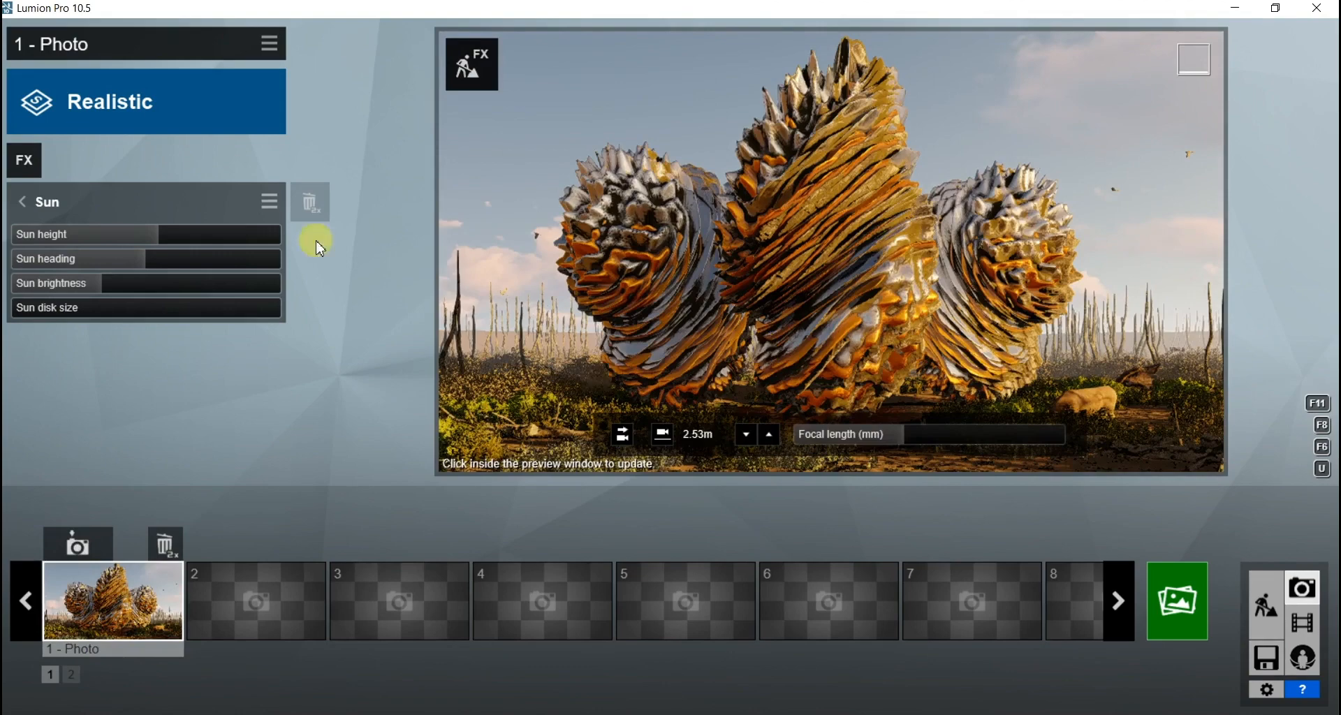
Step: Add the Time Warp animation effect to the photo, increase its time offset and update the preview
left_click(26, 163)
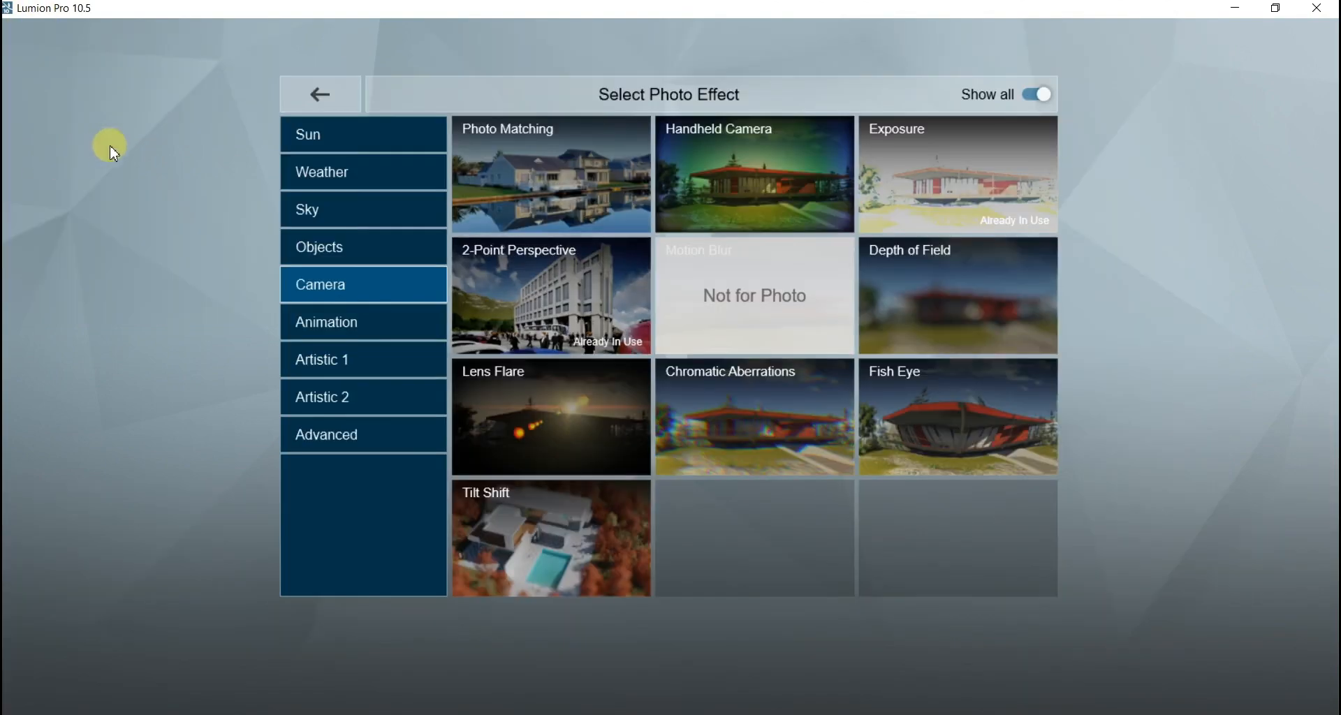
left_click(357, 450)
left_click(319, 446)
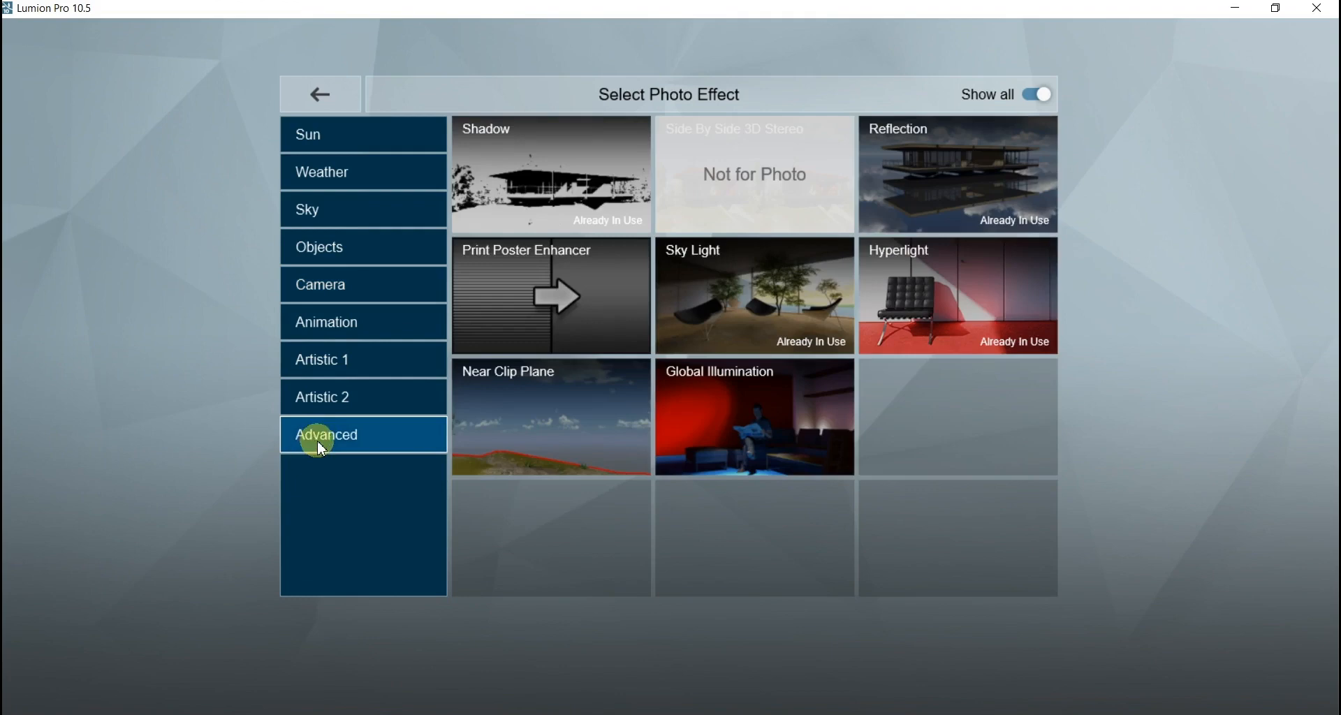
left_click(324, 332)
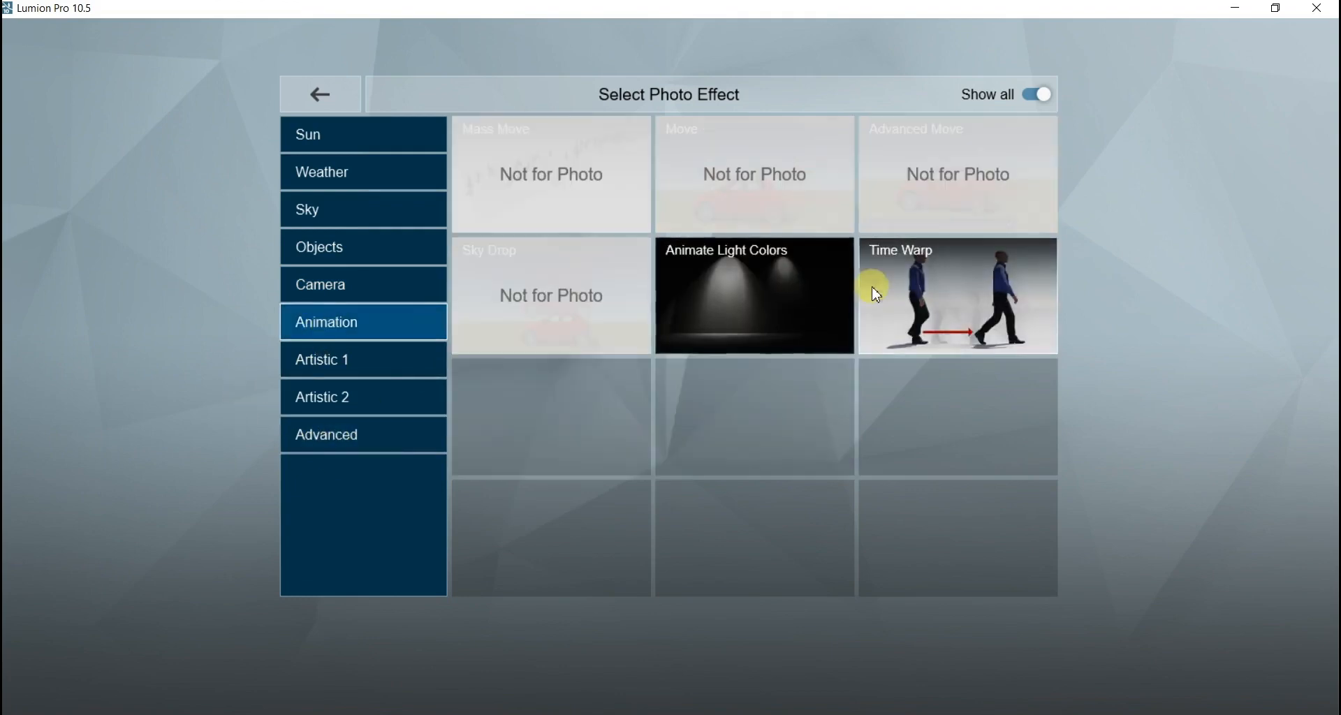
left_click(945, 293)
left_click_drag(143, 238, 248, 225)
left_click(924, 271)
Step: Return to scene building and try to place the block-shaped piece of dead wood beside the cow near the pond
left_click(885, 103)
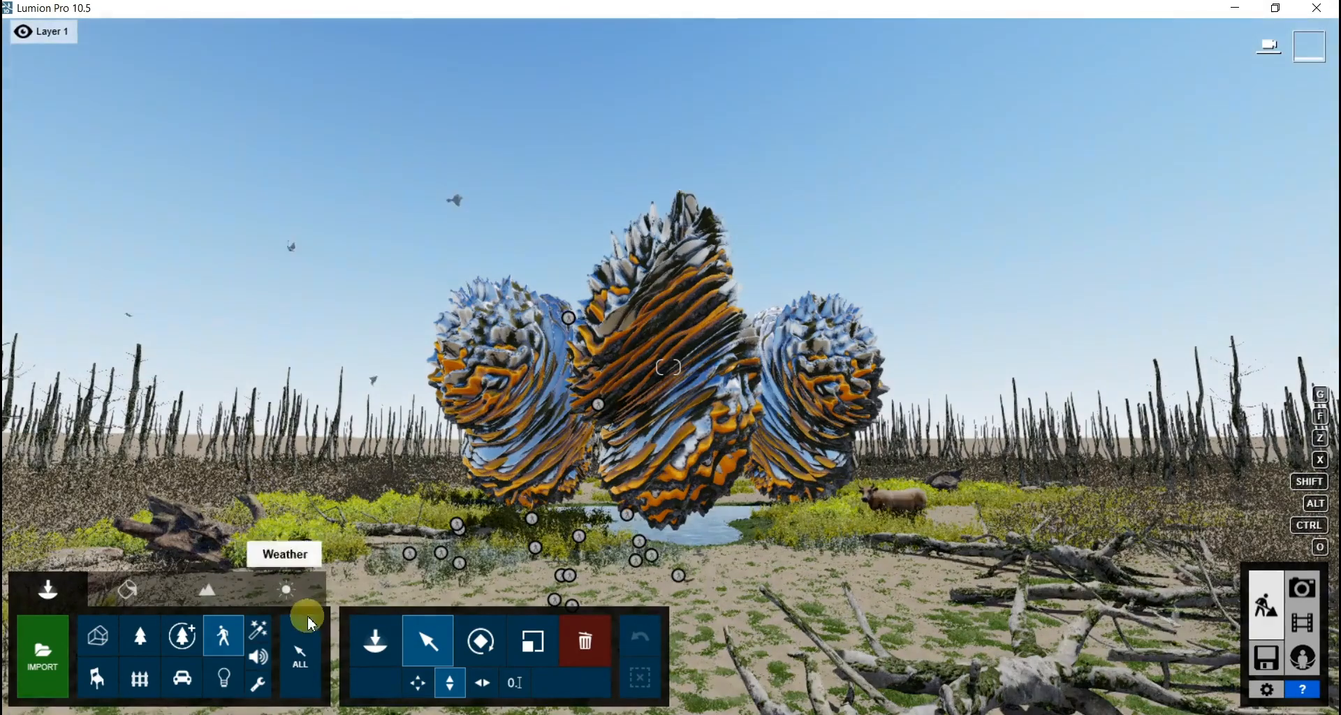
left_click(140, 635)
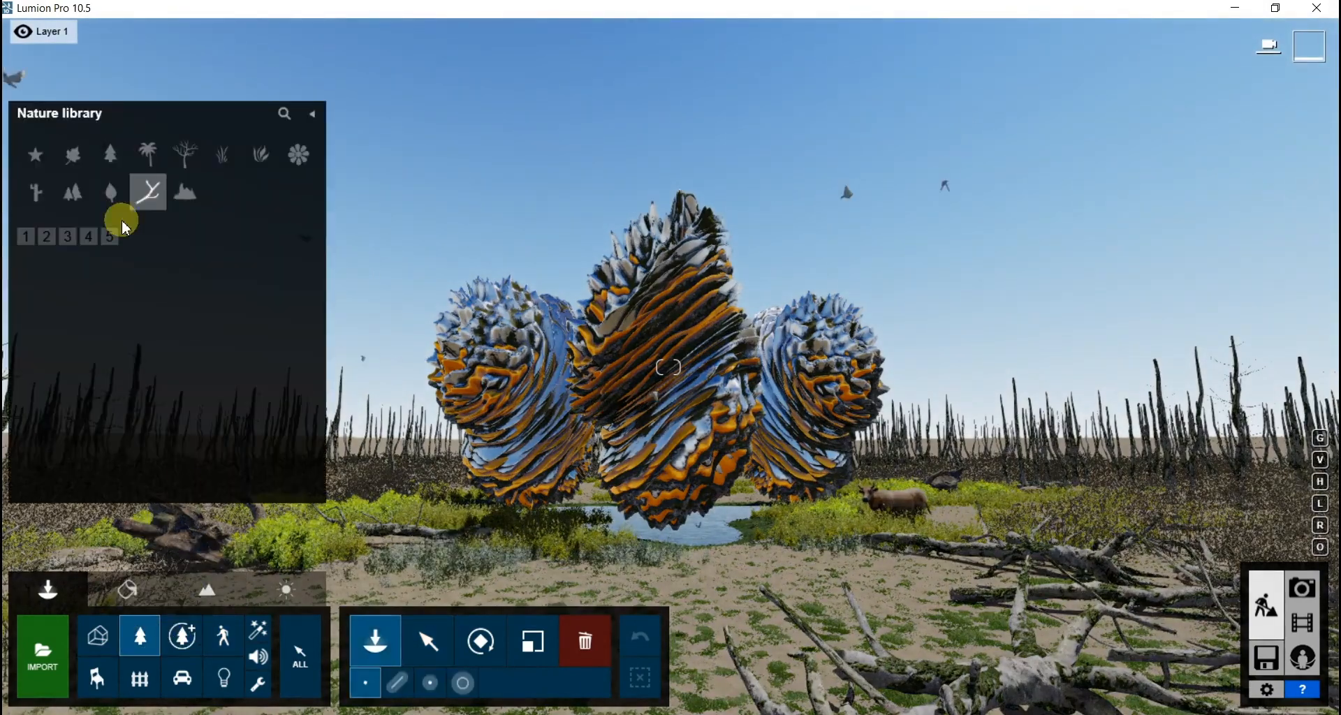
left_click(143, 208)
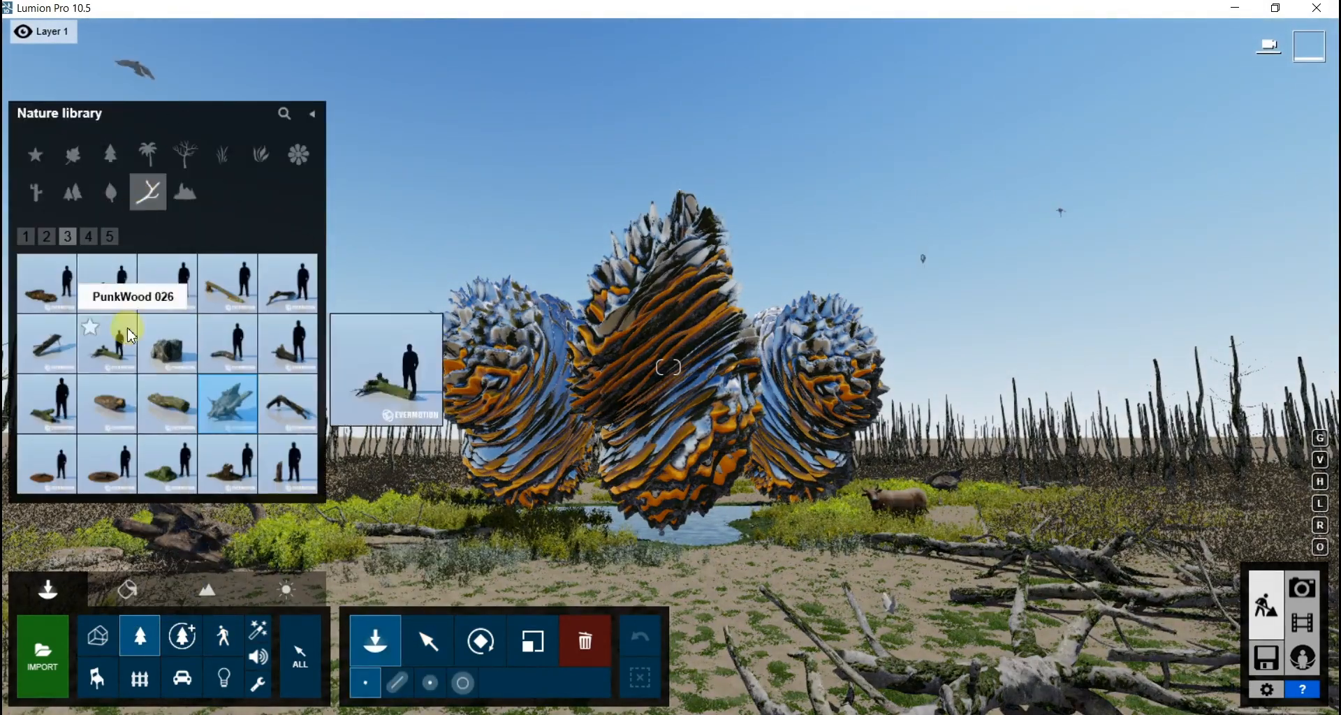
left_click(184, 352)
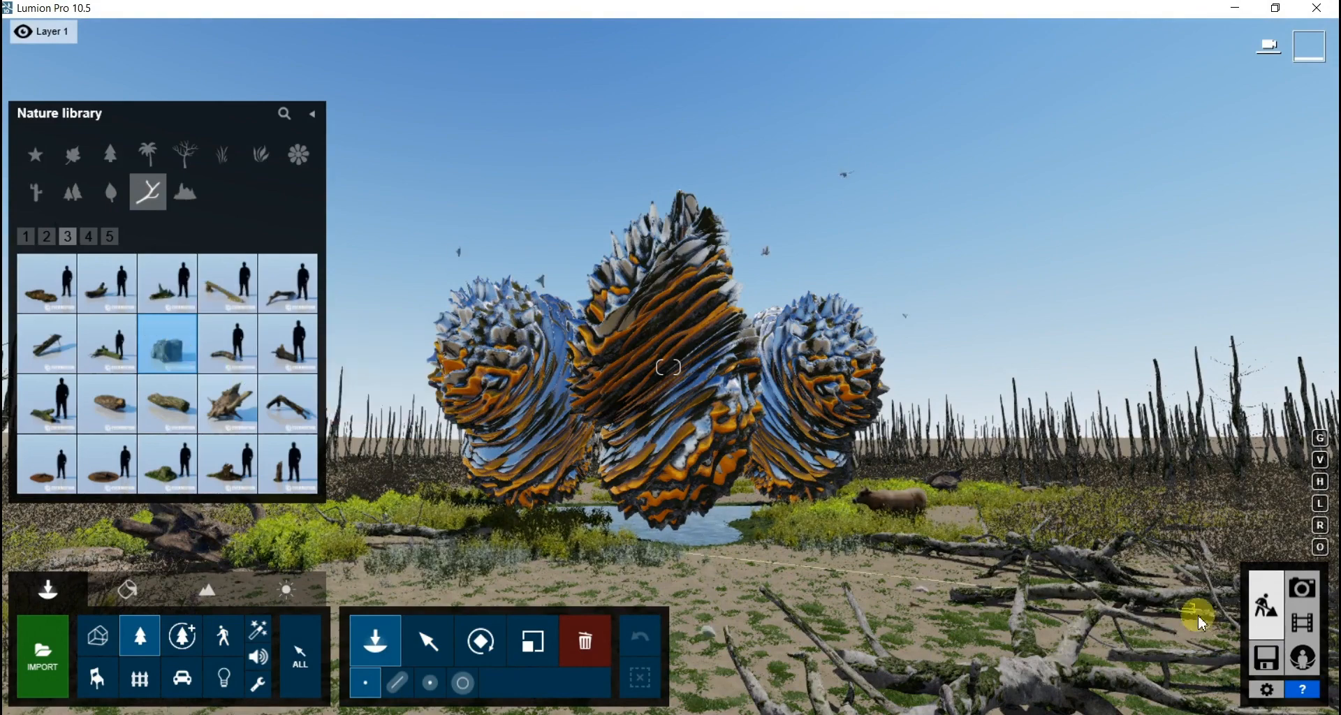
left_click(964, 528)
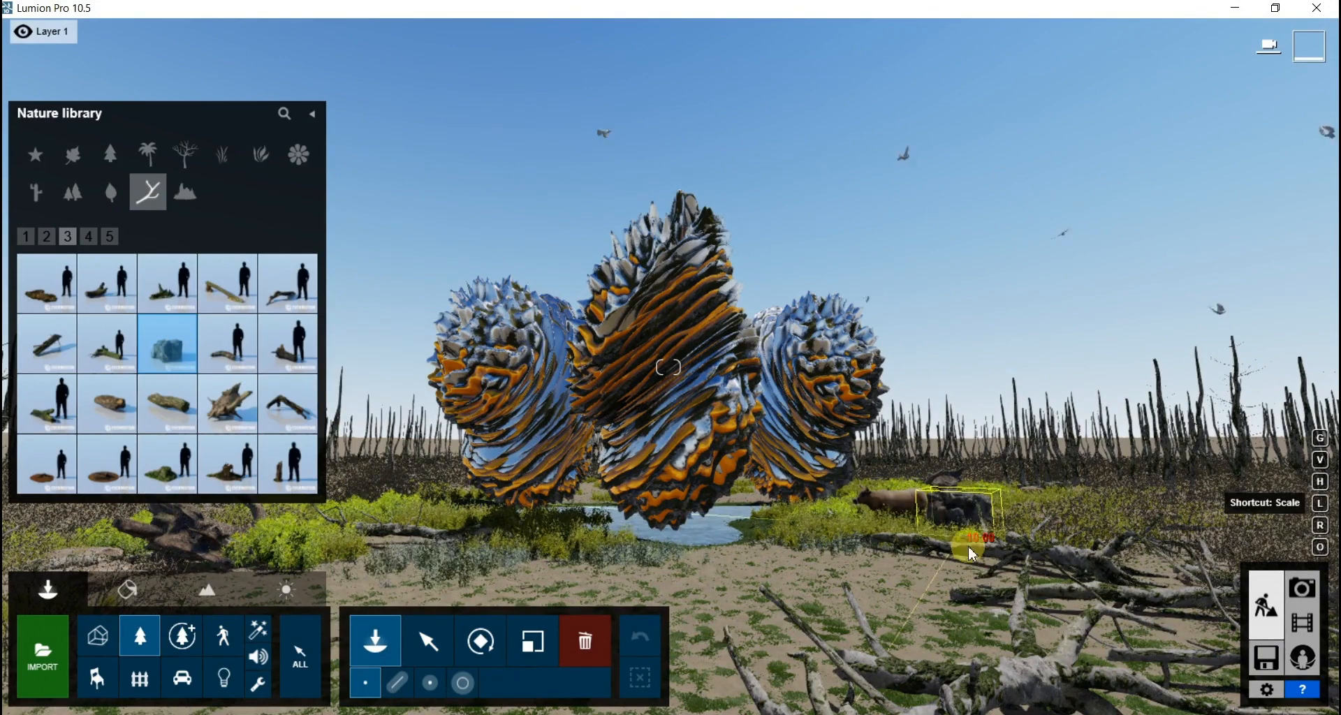
Step: Pick the jagged root-shaped dead wood and place a scaled copy behind the shrubs to the left of the pond
mouse_move(47, 482)
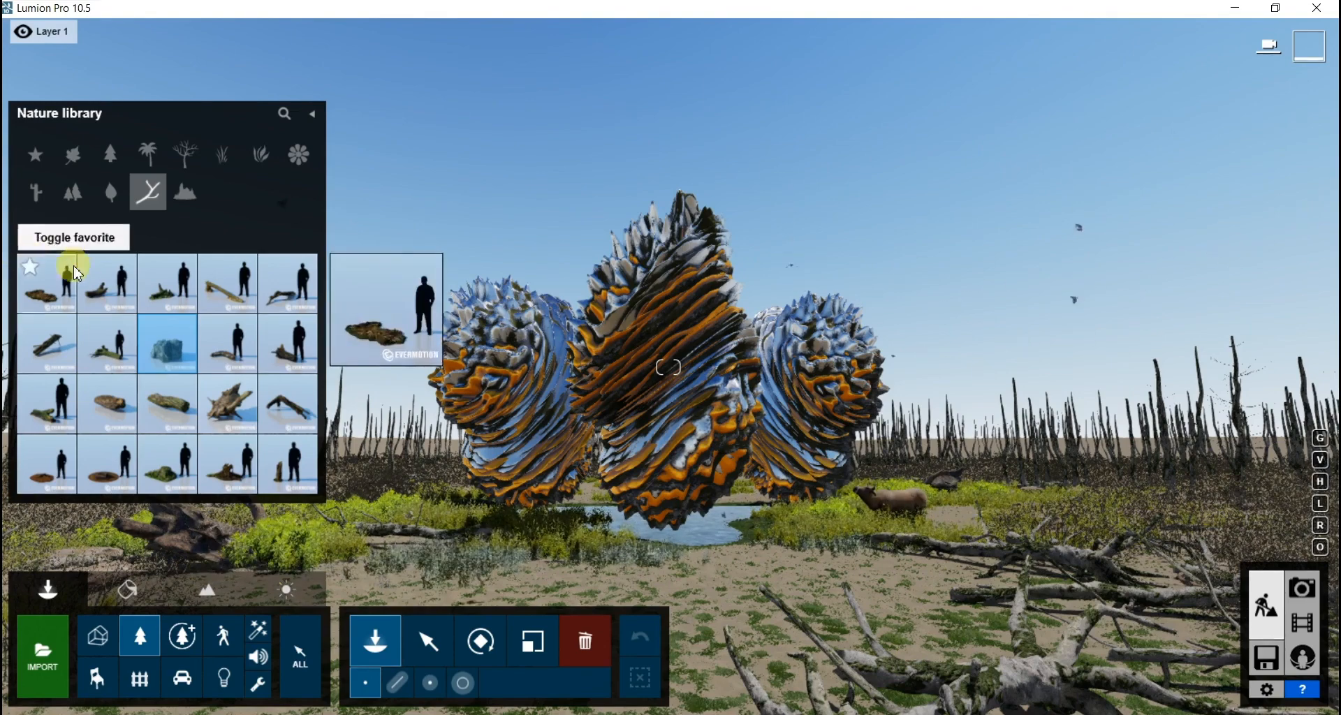
left_click(111, 239)
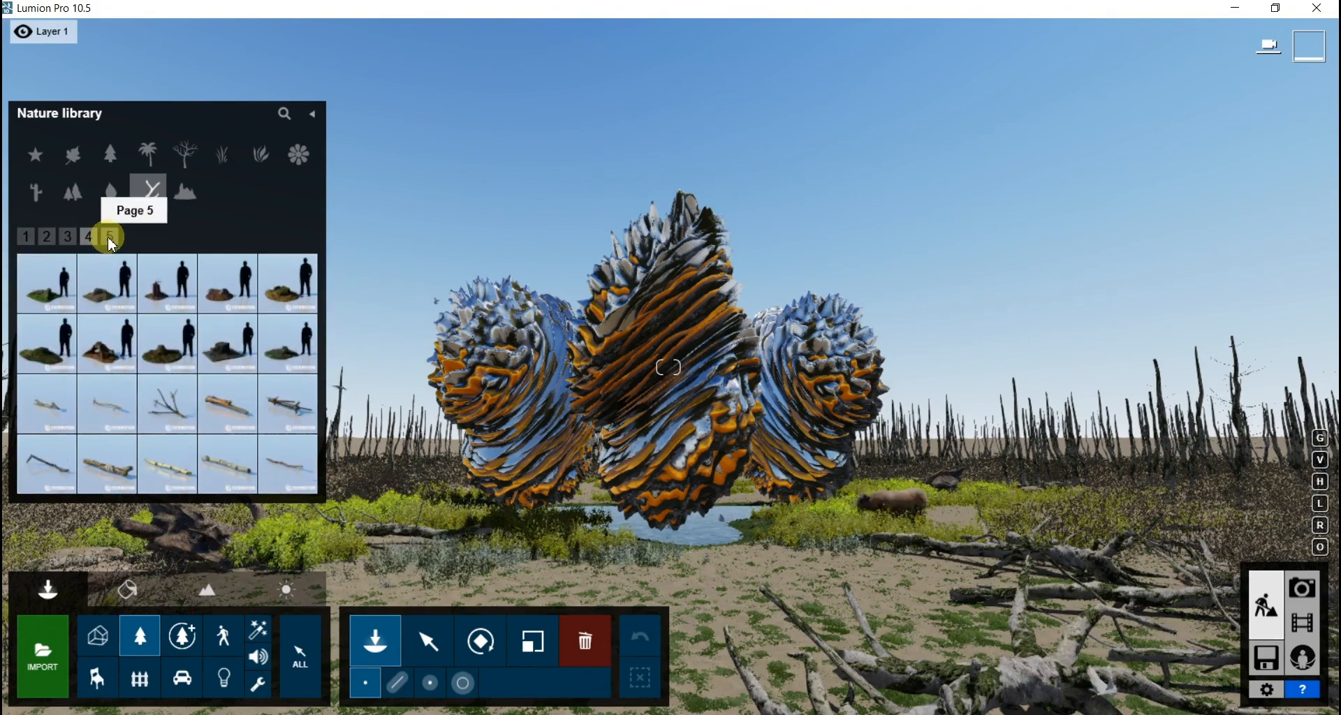
left_click(68, 236)
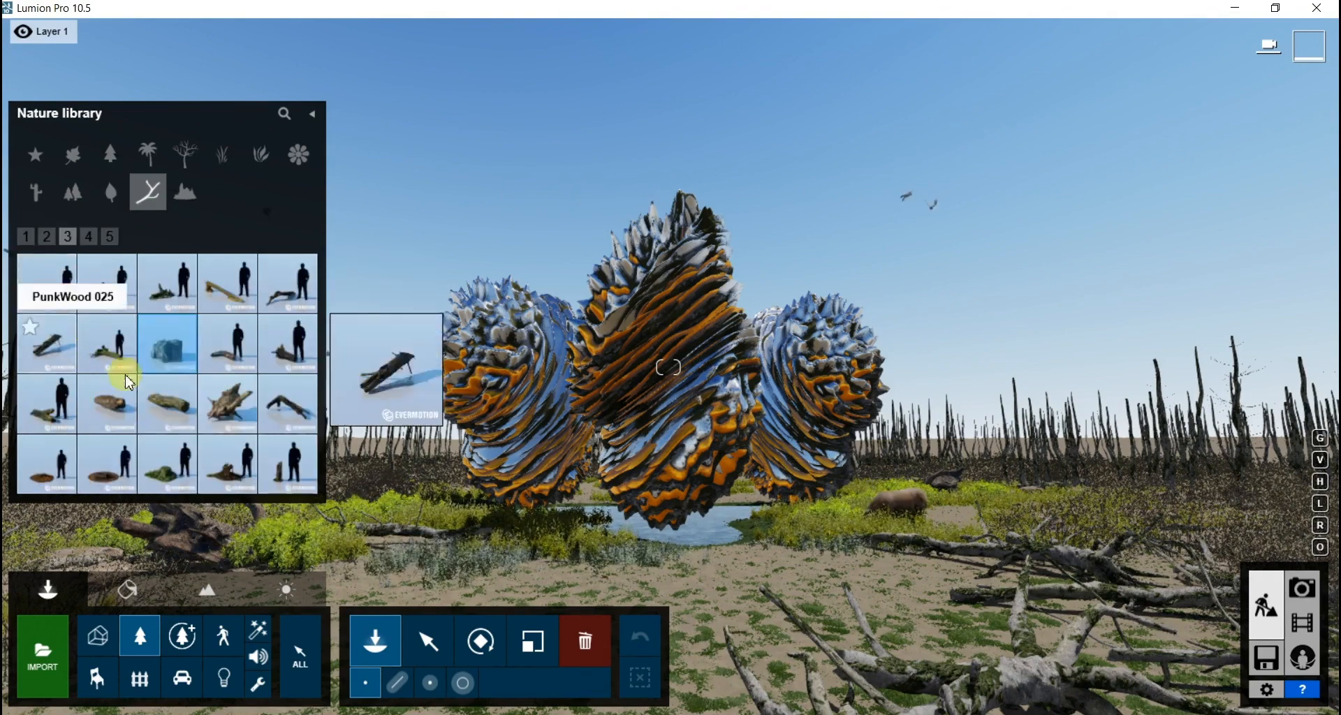
left_click(227, 404)
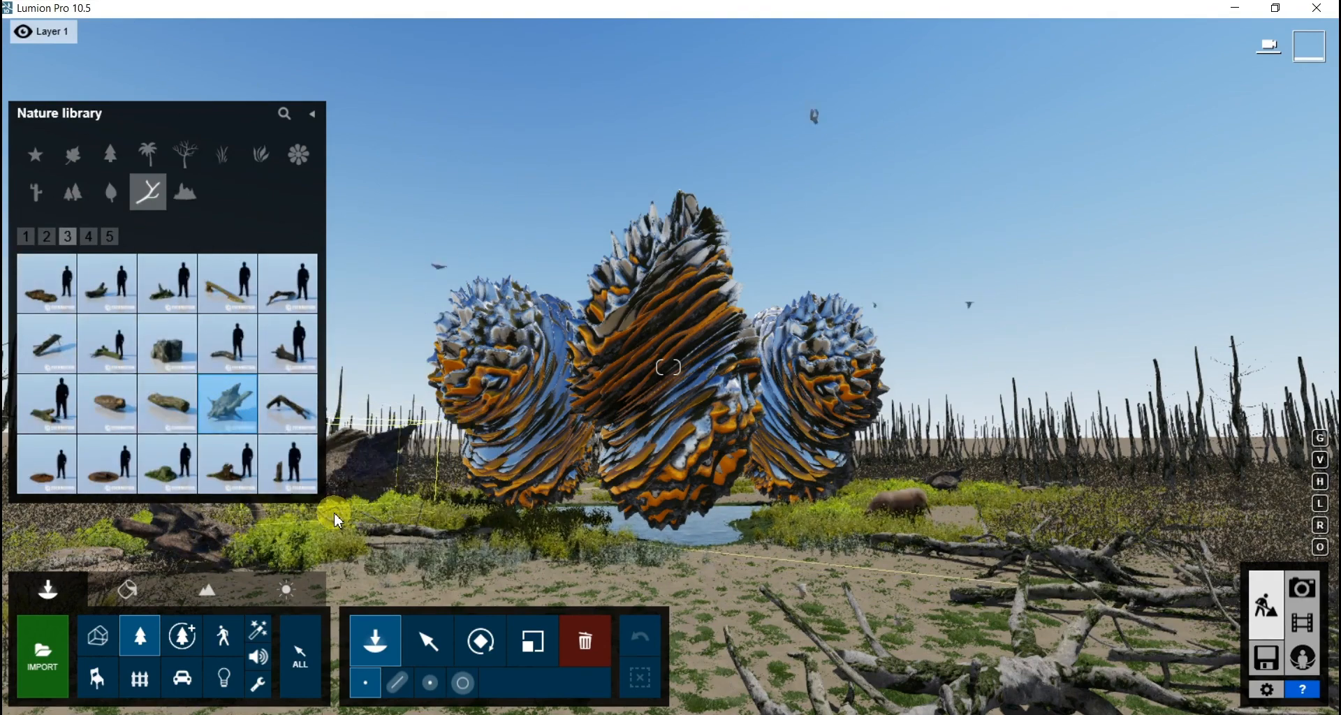
key("l")
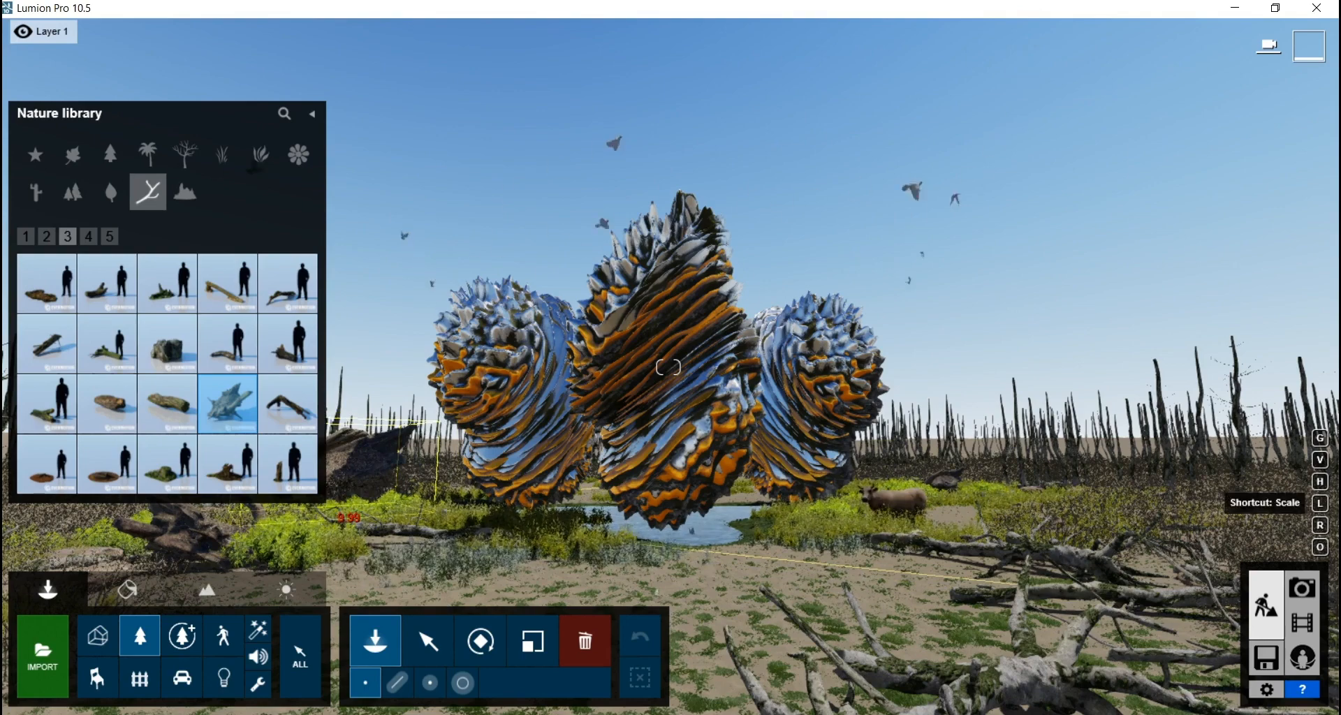
key("l")
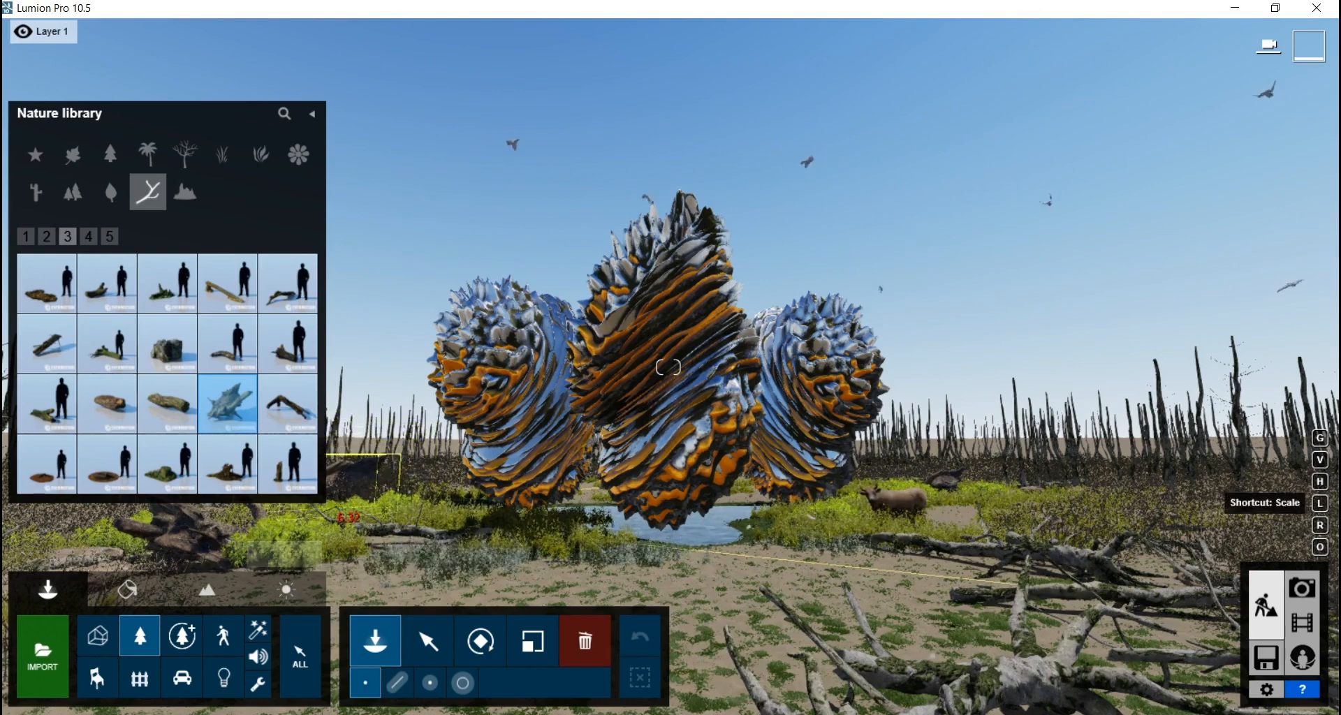
left_click(500, 567)
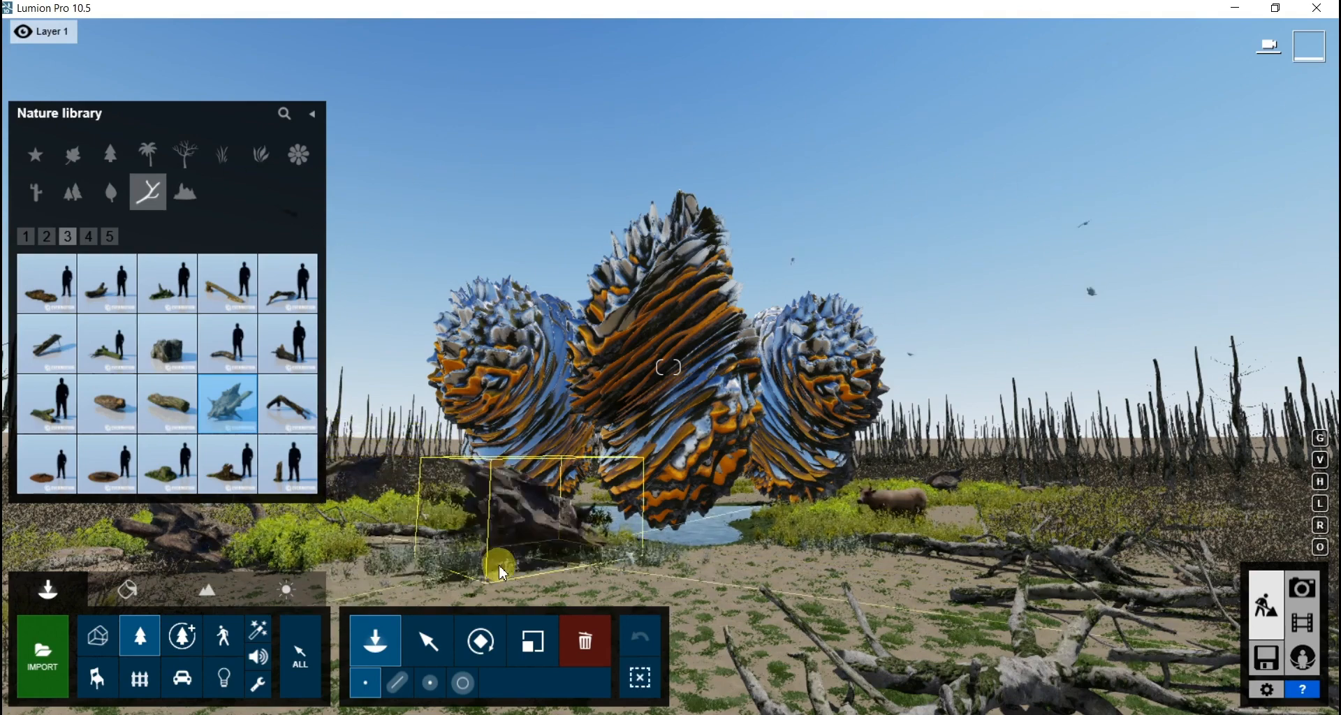
Step: Box-select the cluster of character objects on the ground in front of the pond and delete them
left_click(223, 636)
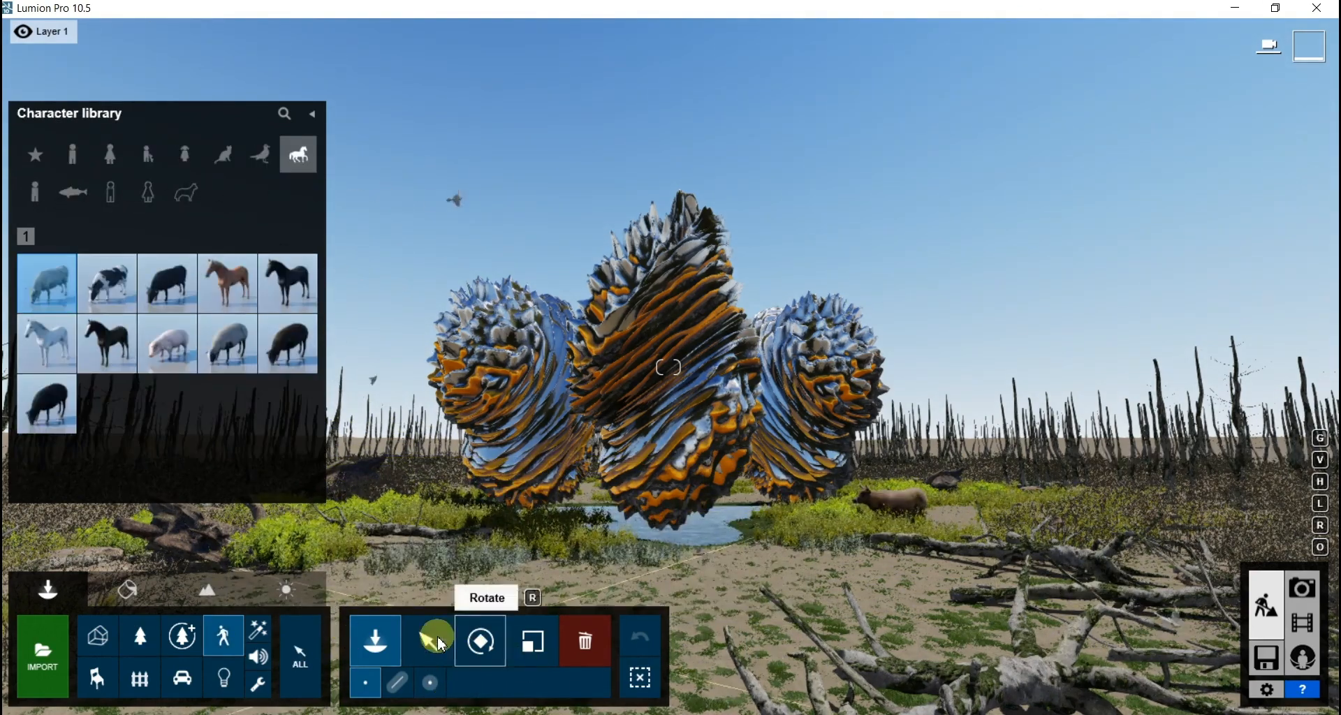
left_click(527, 641)
left_click(718, 634)
left_click_drag(758, 642, 329, 516, "ctrl")
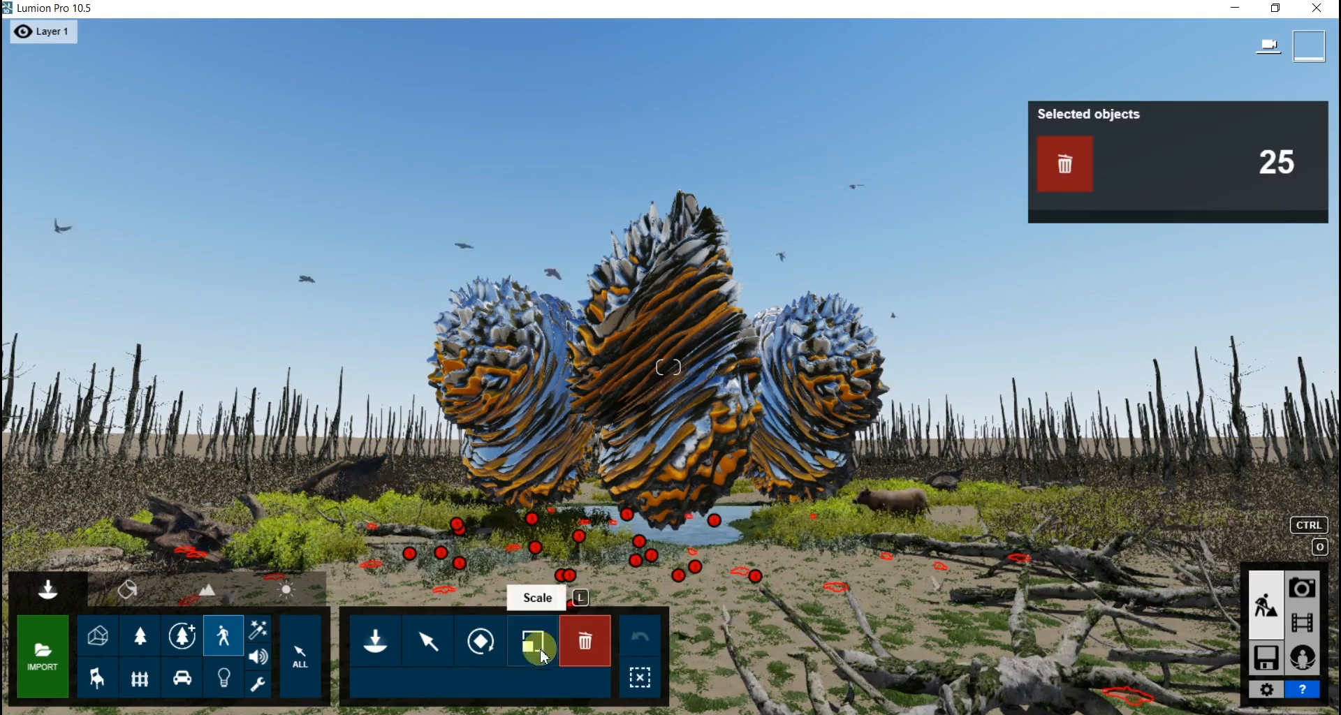
left_click(587, 643)
left_click(637, 559)
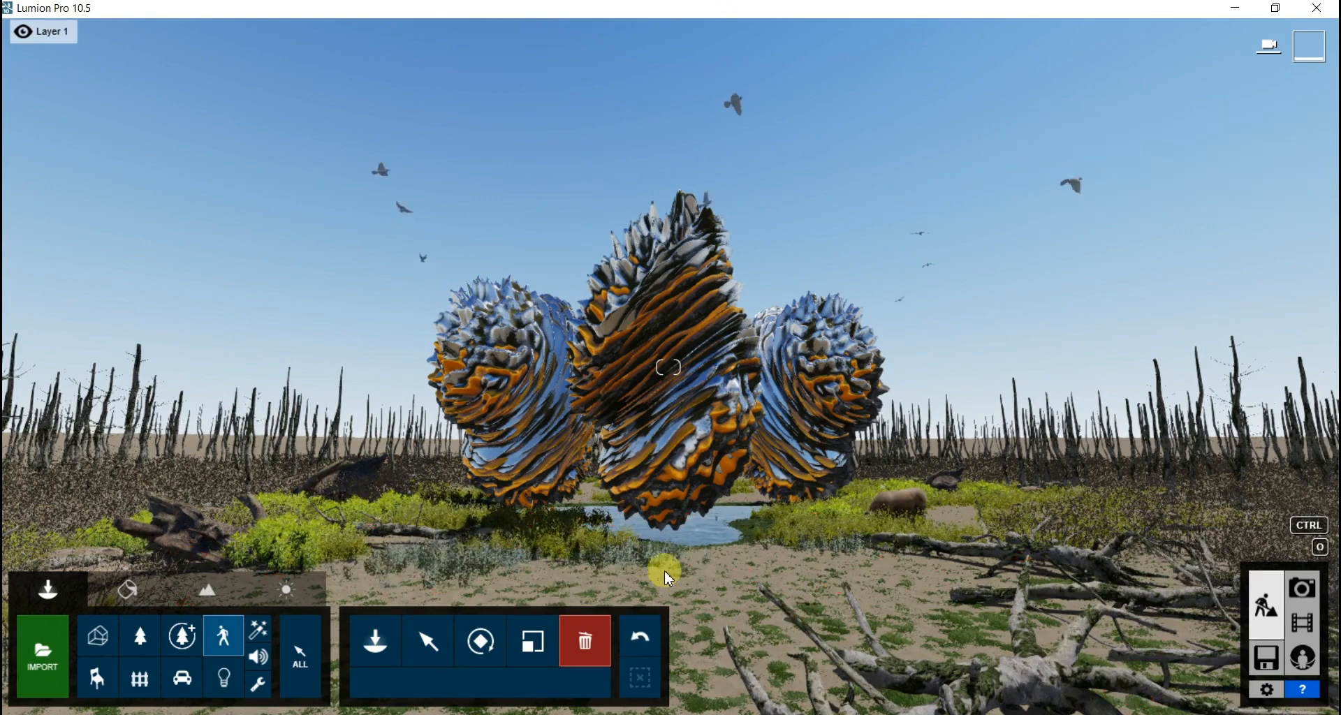
Step: Delete the leftover character objects to the right of the pond near the dead branches and check the photo view
left_click_drag(817, 574, 442, 486, "ctrl")
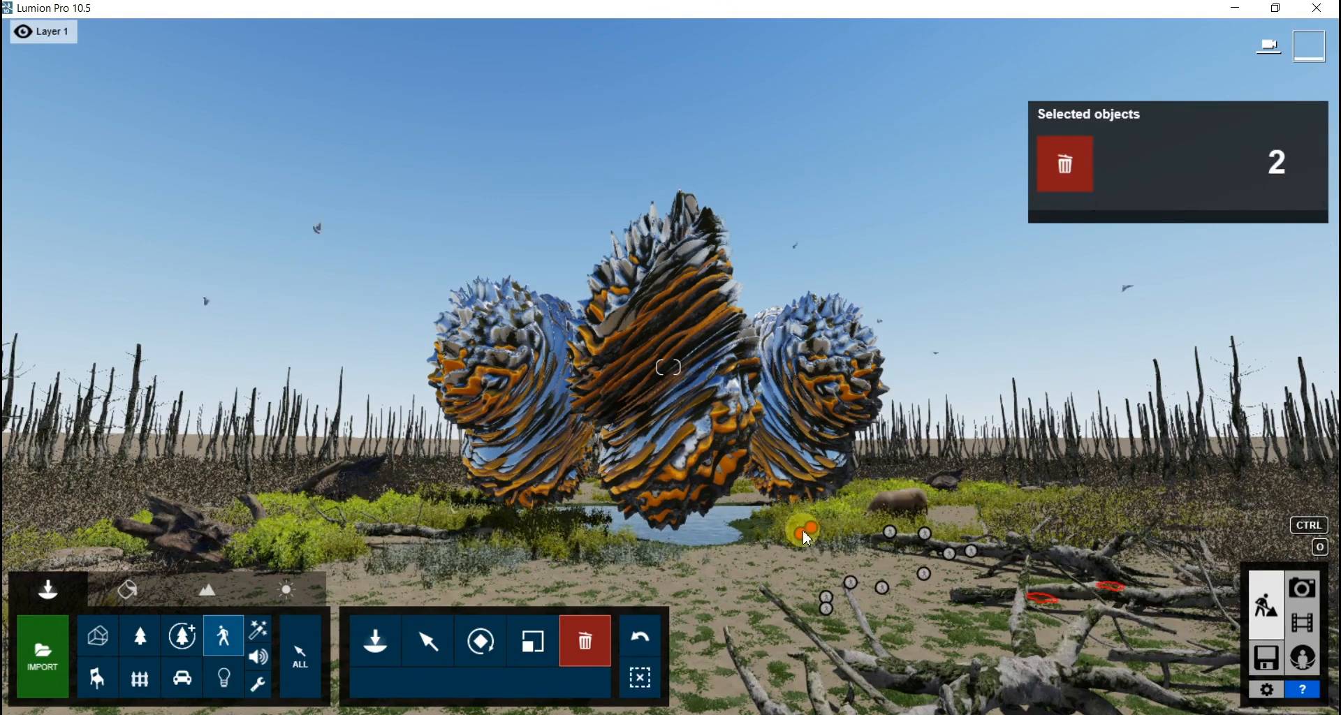
left_click(836, 564)
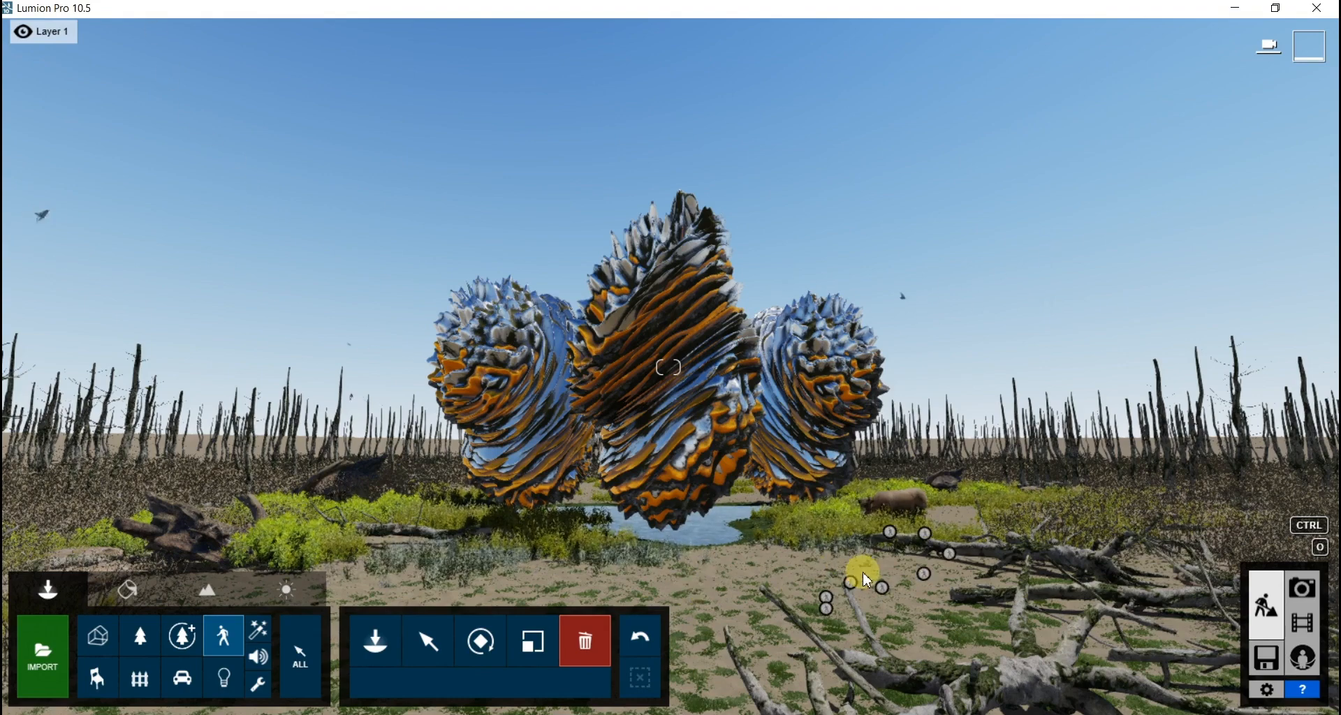
left_click_drag(1041, 631, 803, 566, "ctrl")
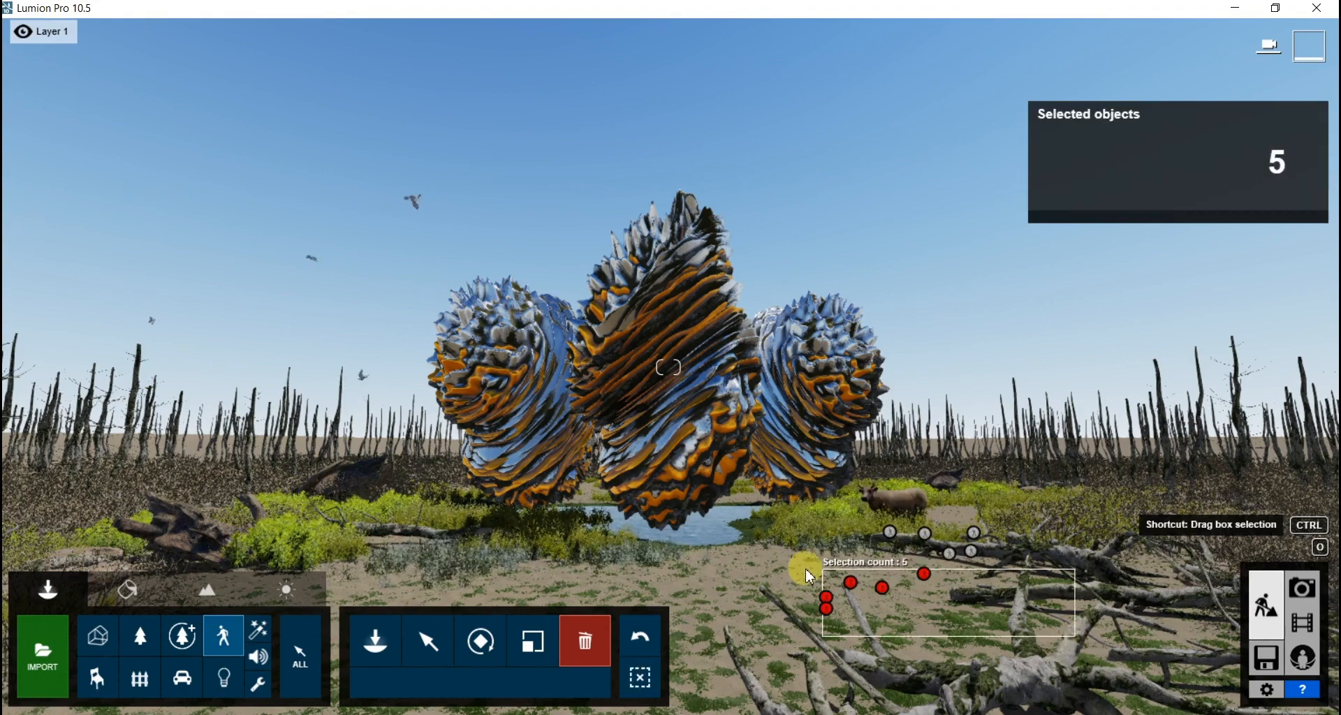
left_click(882, 592)
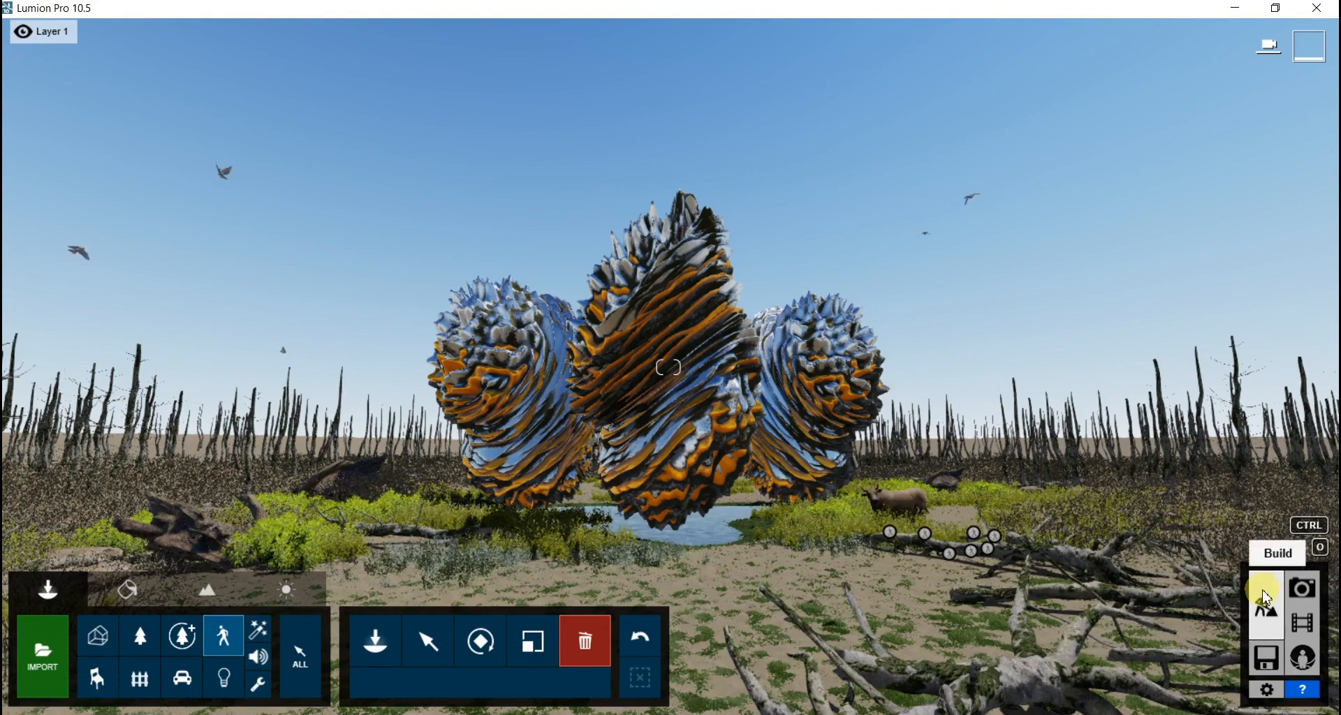
left_click(1306, 594)
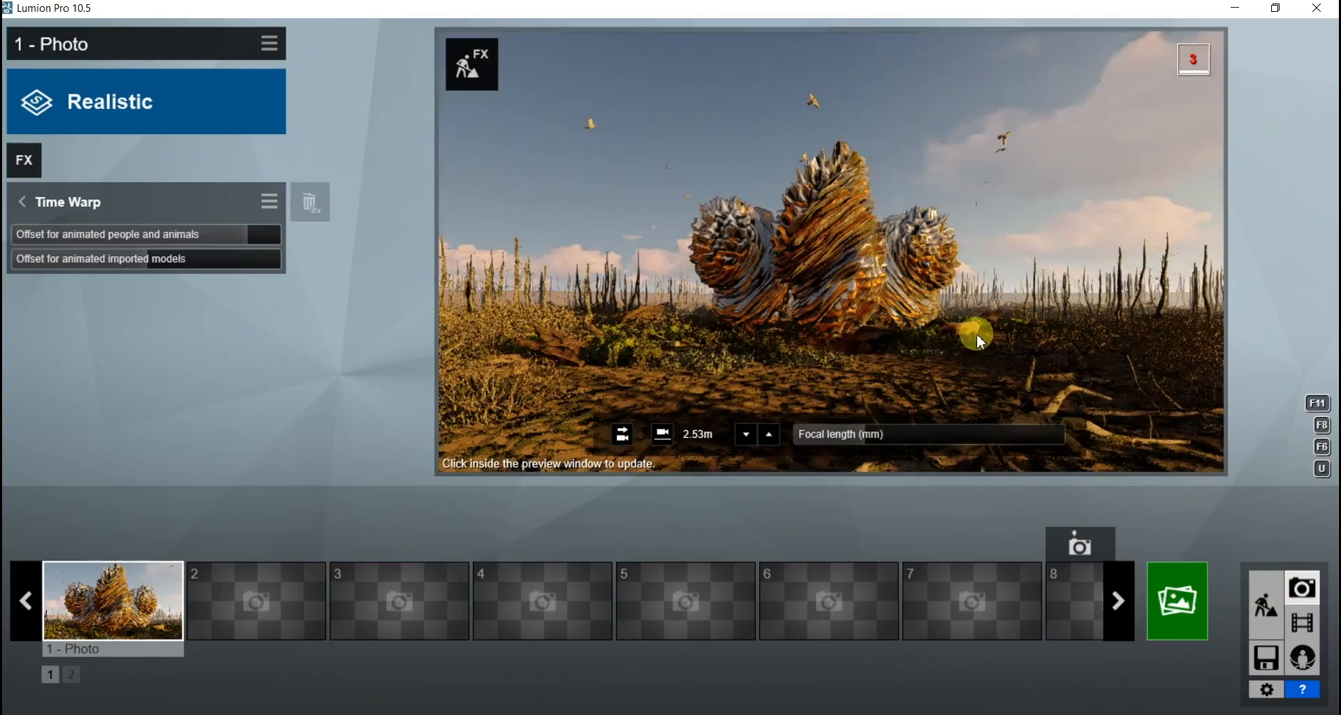
Step: Return to scene building, move close to the sculpture and open its orange AgedGold material for editing
left_click(1267, 611)
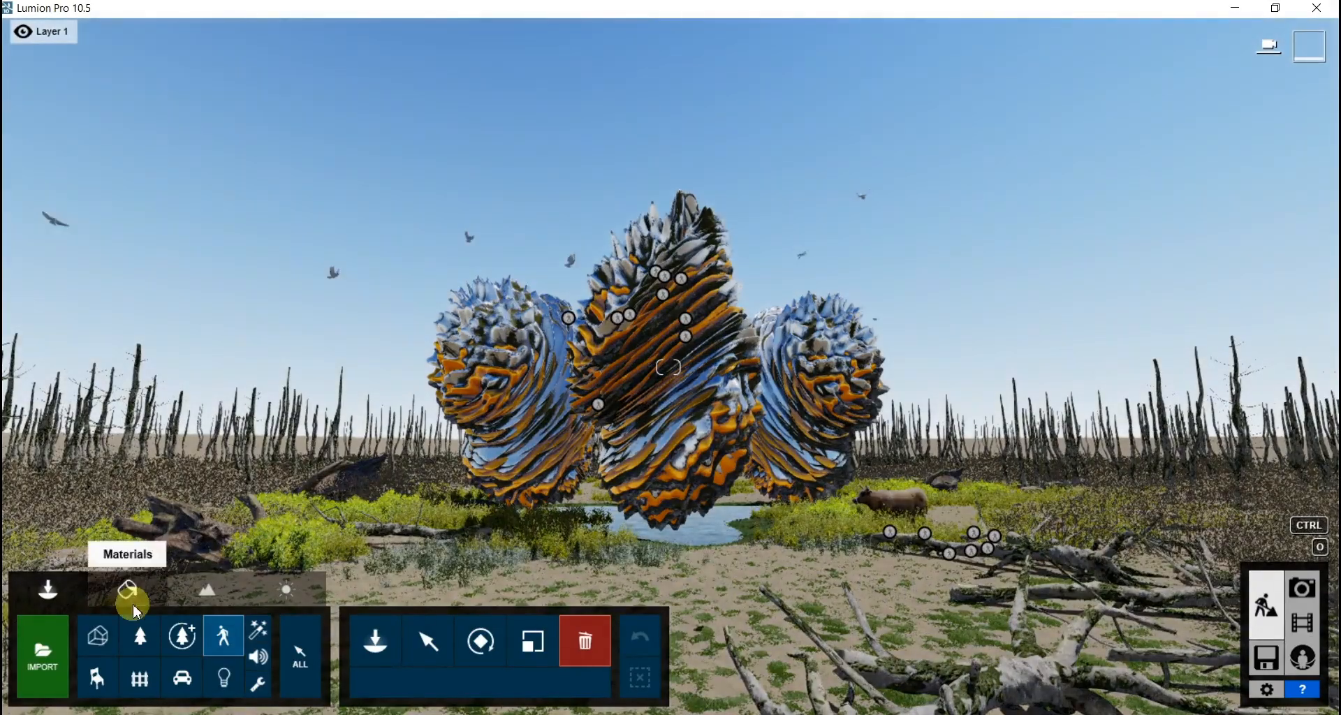
left_click(128, 590)
key("w")
right_click_drag(929, 449, 800, 468)
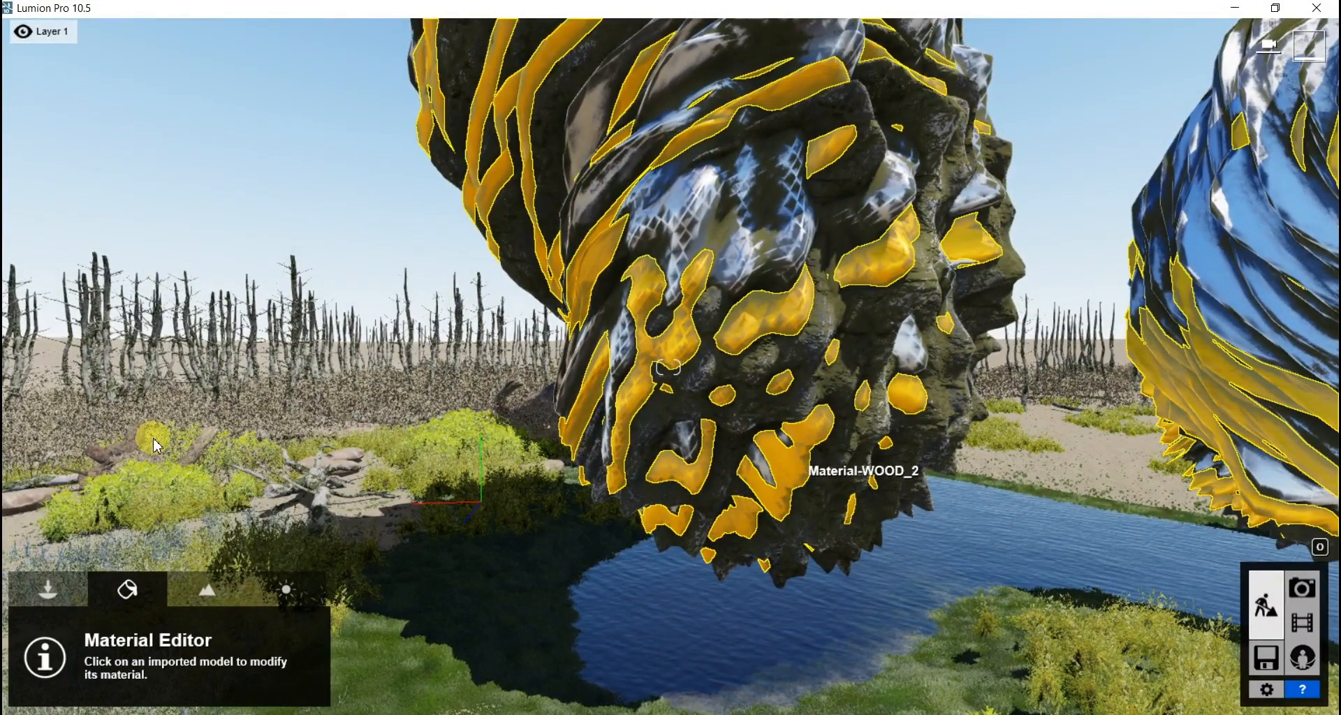
left_click(147, 412)
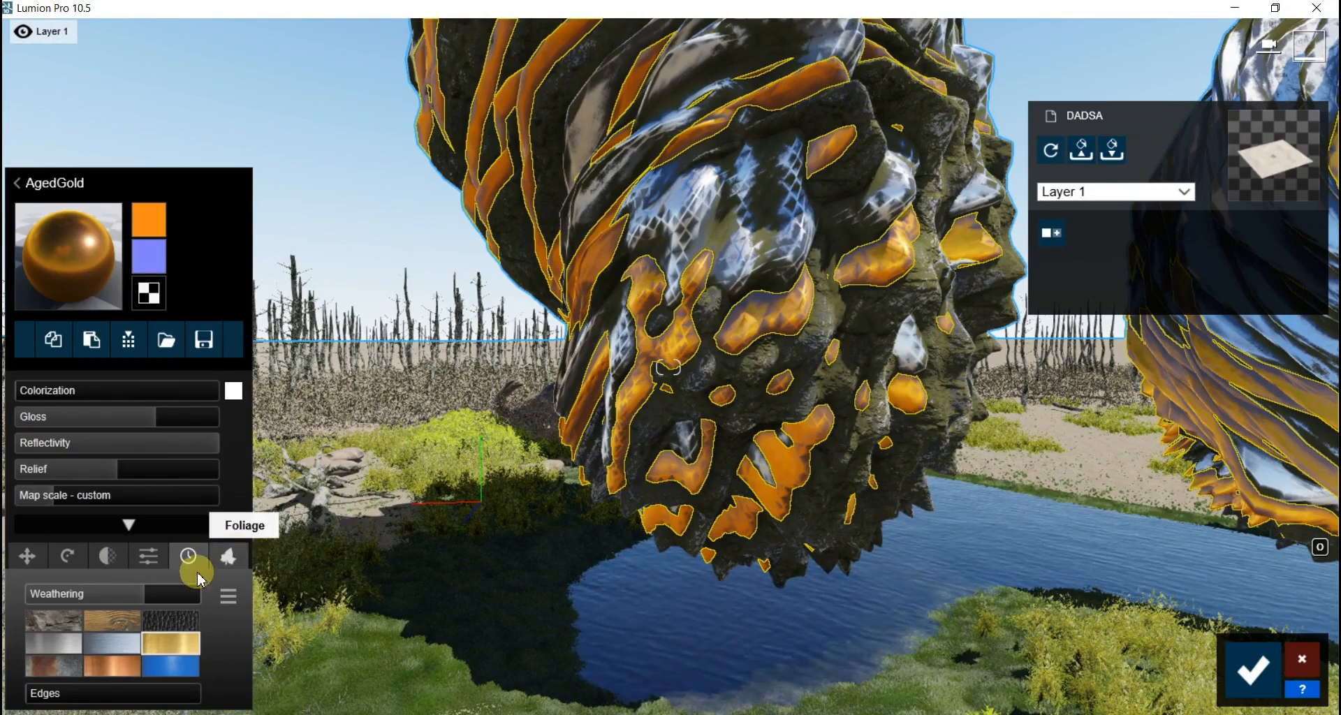
Step: Add foliage to the AgedGold material with some spread and leaf size, and set its ground level to 14.0 m
left_click(228, 556)
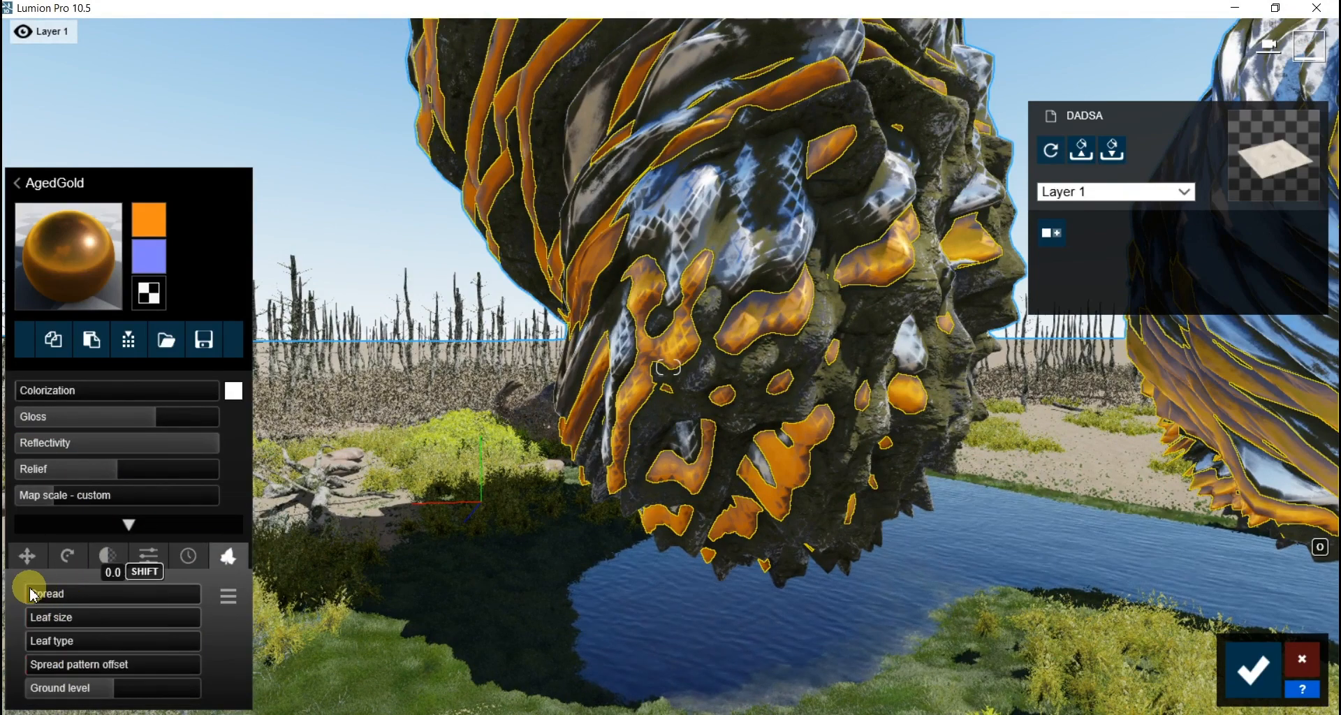
left_click_drag(32, 595, 47, 595)
left_click(41, 618)
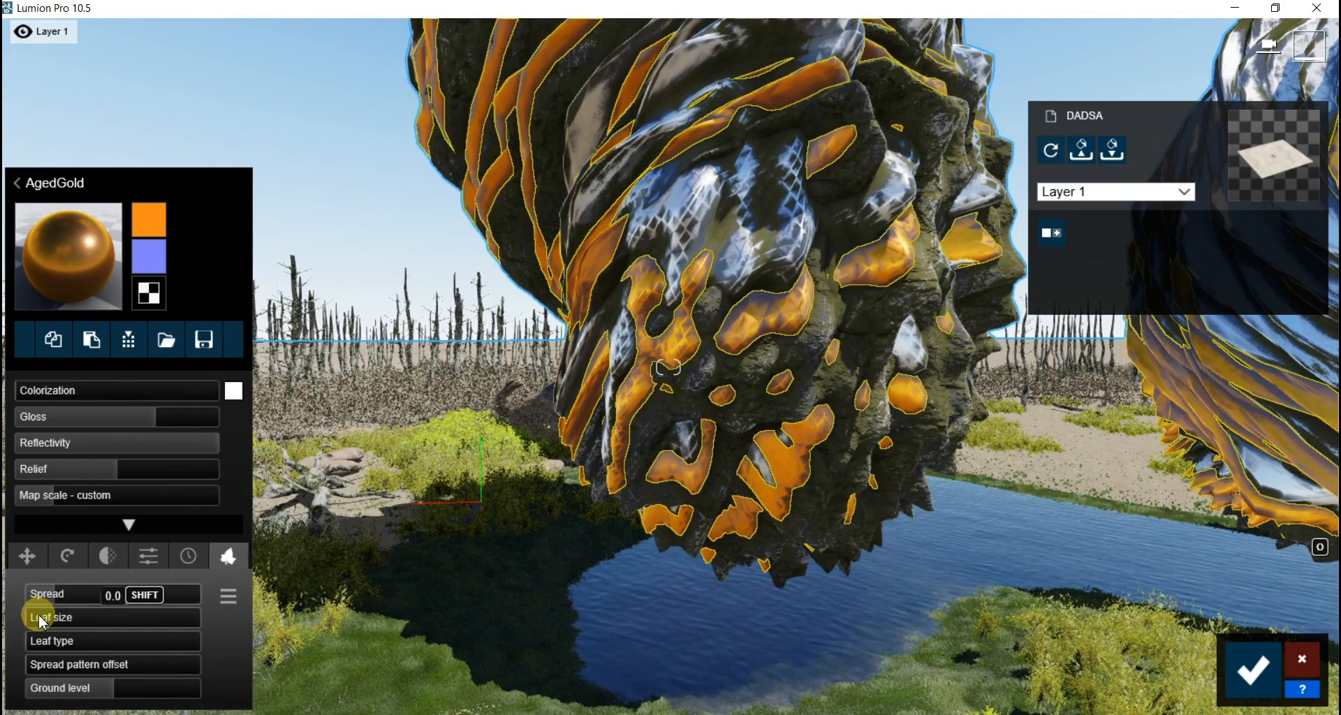
left_click(116, 688)
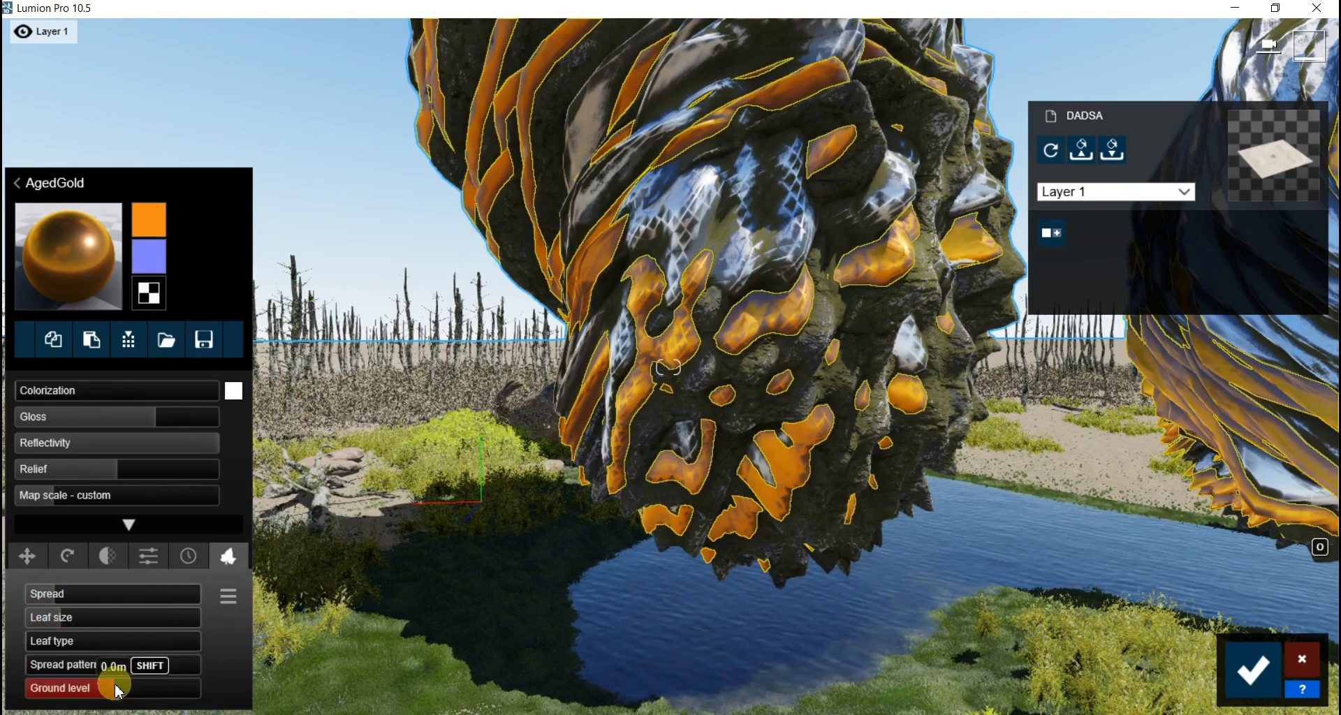
left_click_drag(116, 689, 130, 688)
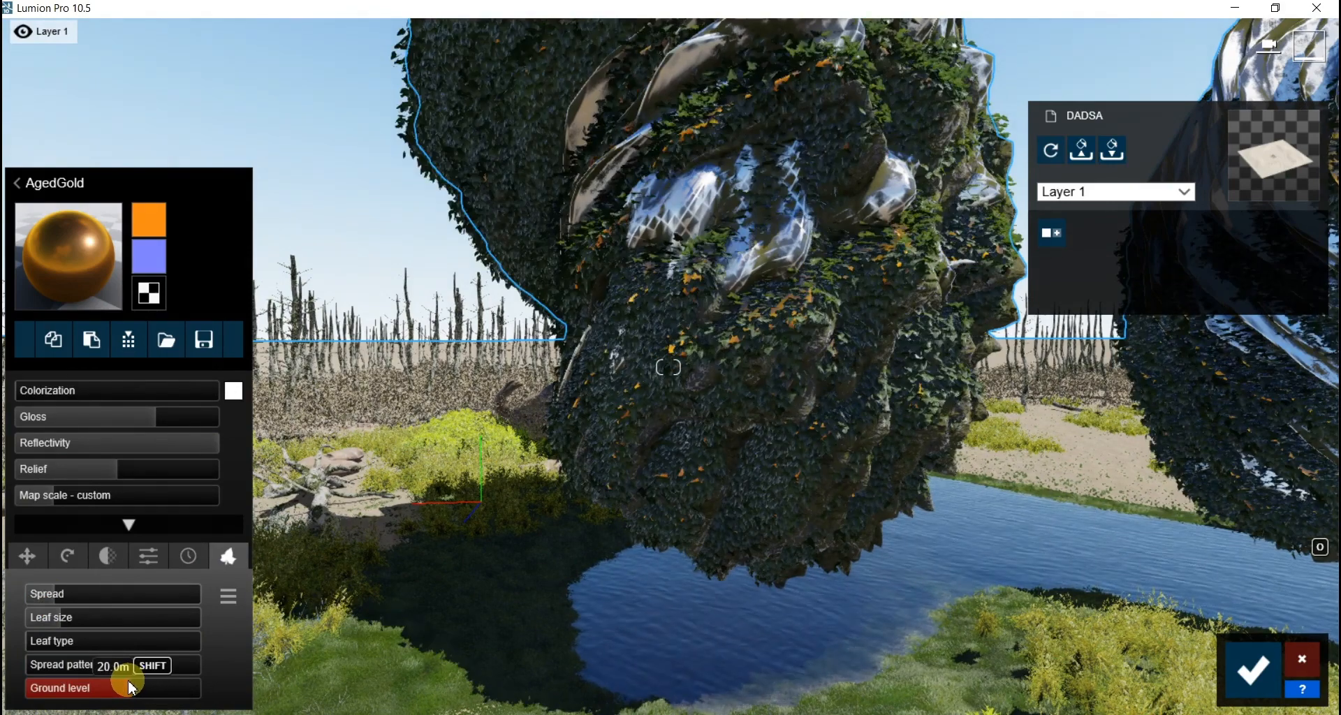
left_click_drag(131, 688, 121, 679)
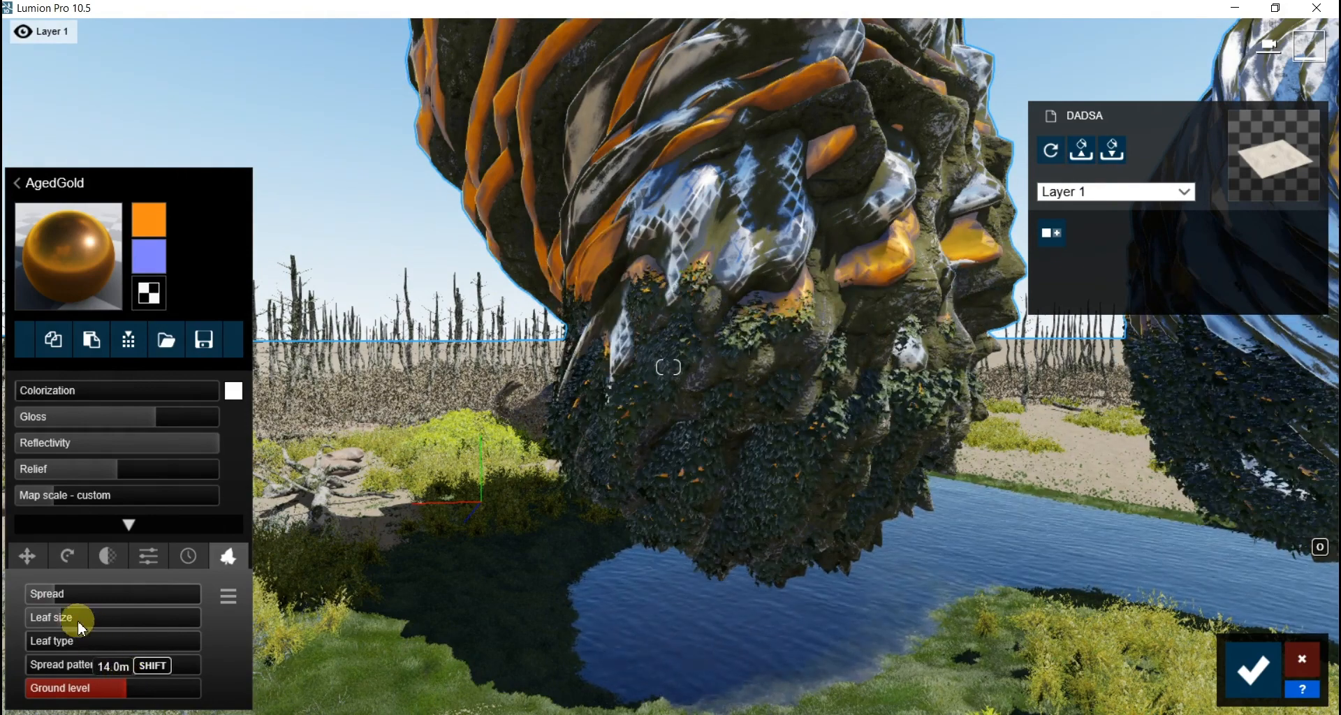
Step: Reduce the foliage's leaf size, increase its spread, change the leaf type and save the material changes
left_click_drag(56, 622, 108, 594)
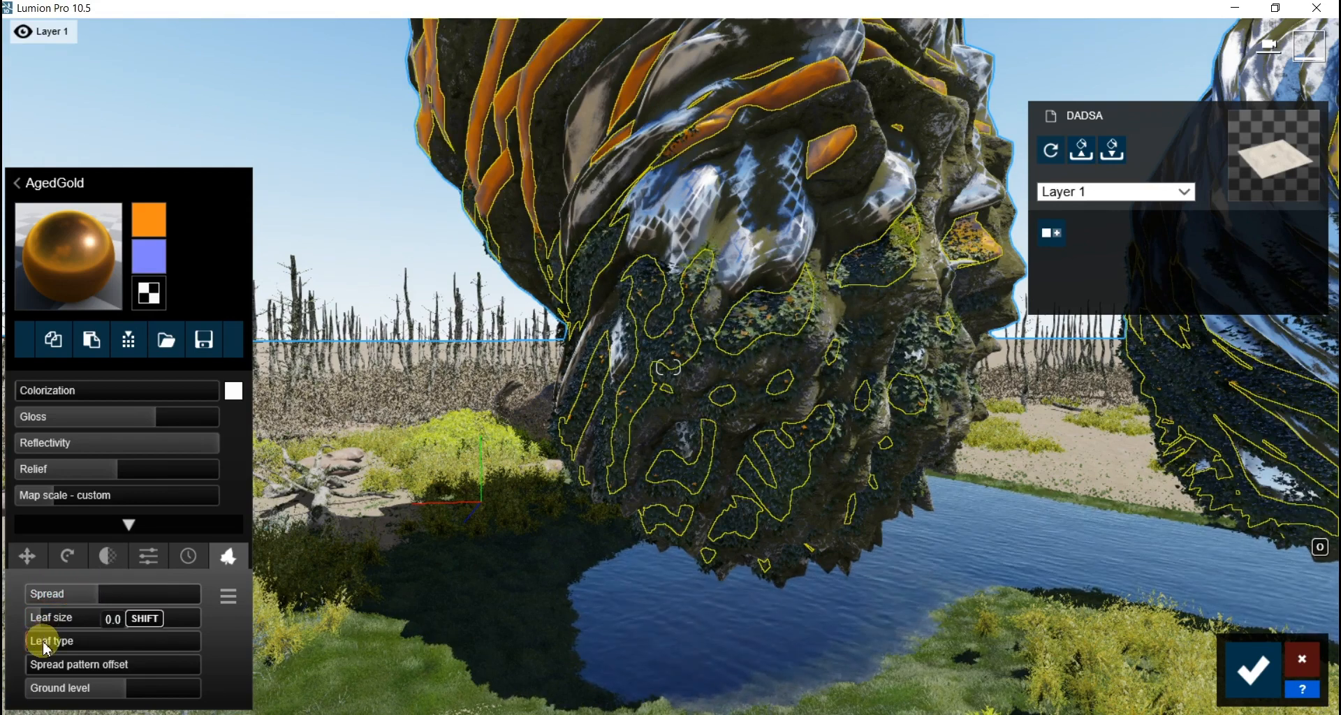
mouse_move(51, 646)
left_mouse_down()
mouse_move(76, 647)
mouse_move(61, 643)
left_mouse_up()
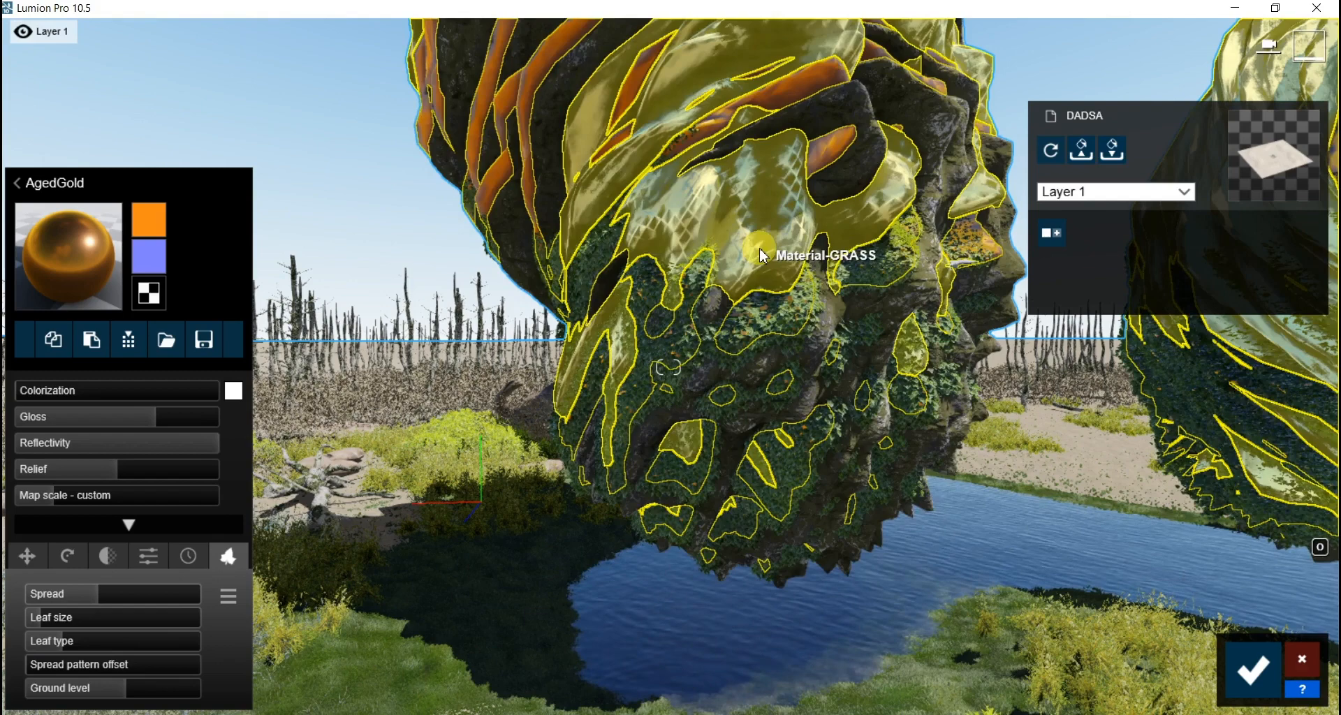
left_click(1252, 672)
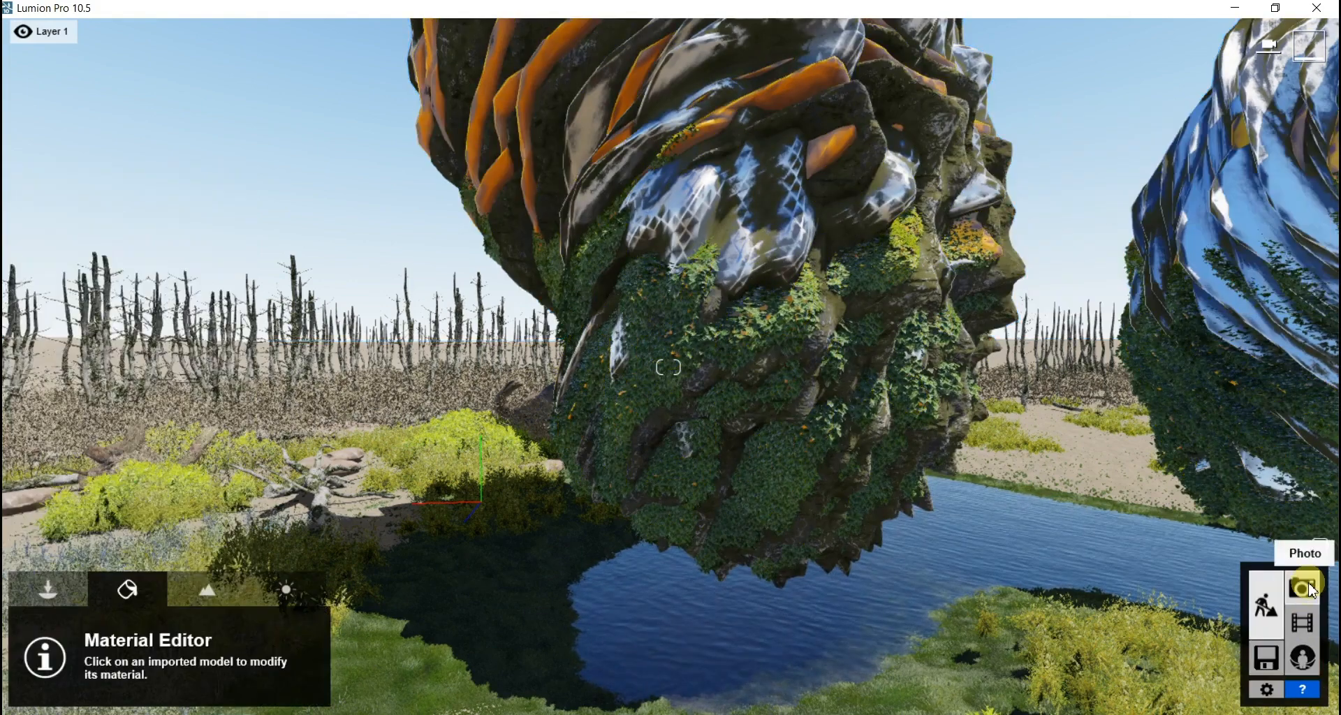
Step: Return to photo mode, restore the first photo's stored camera view and update the preview
left_click(1306, 588)
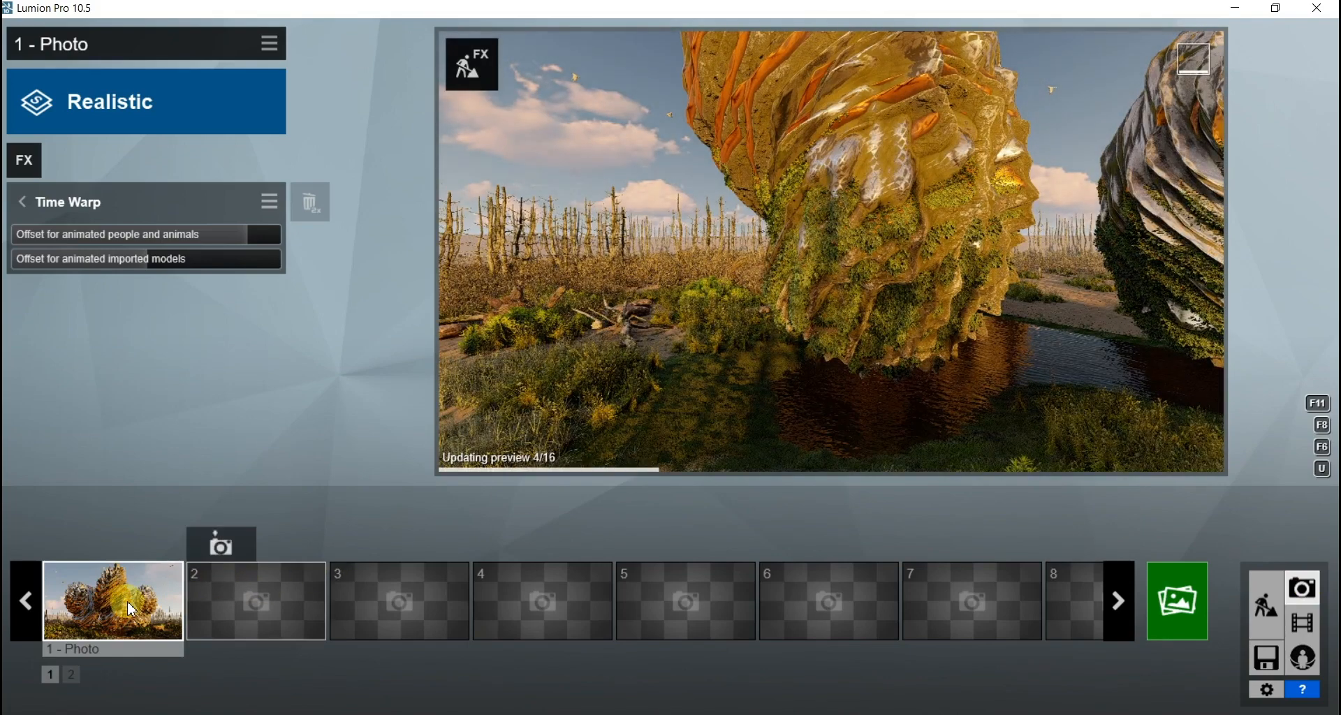
left_click(131, 610)
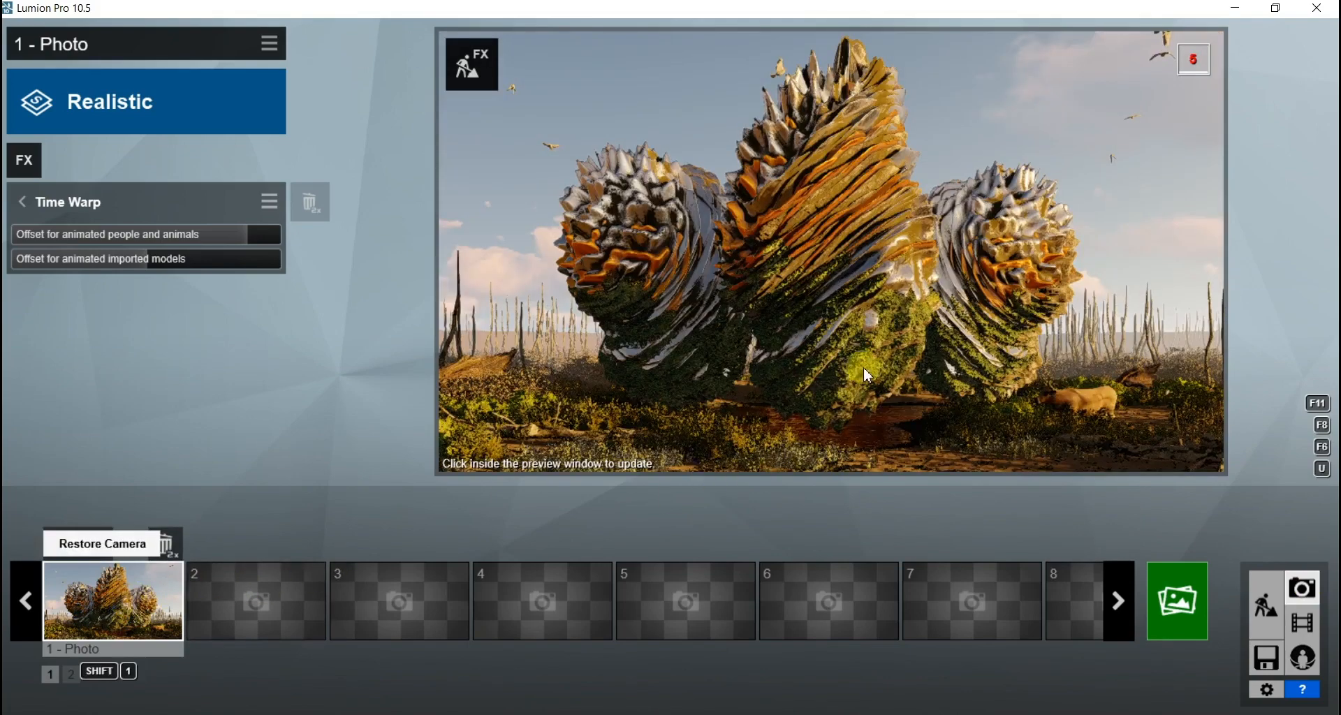
left_click(869, 356)
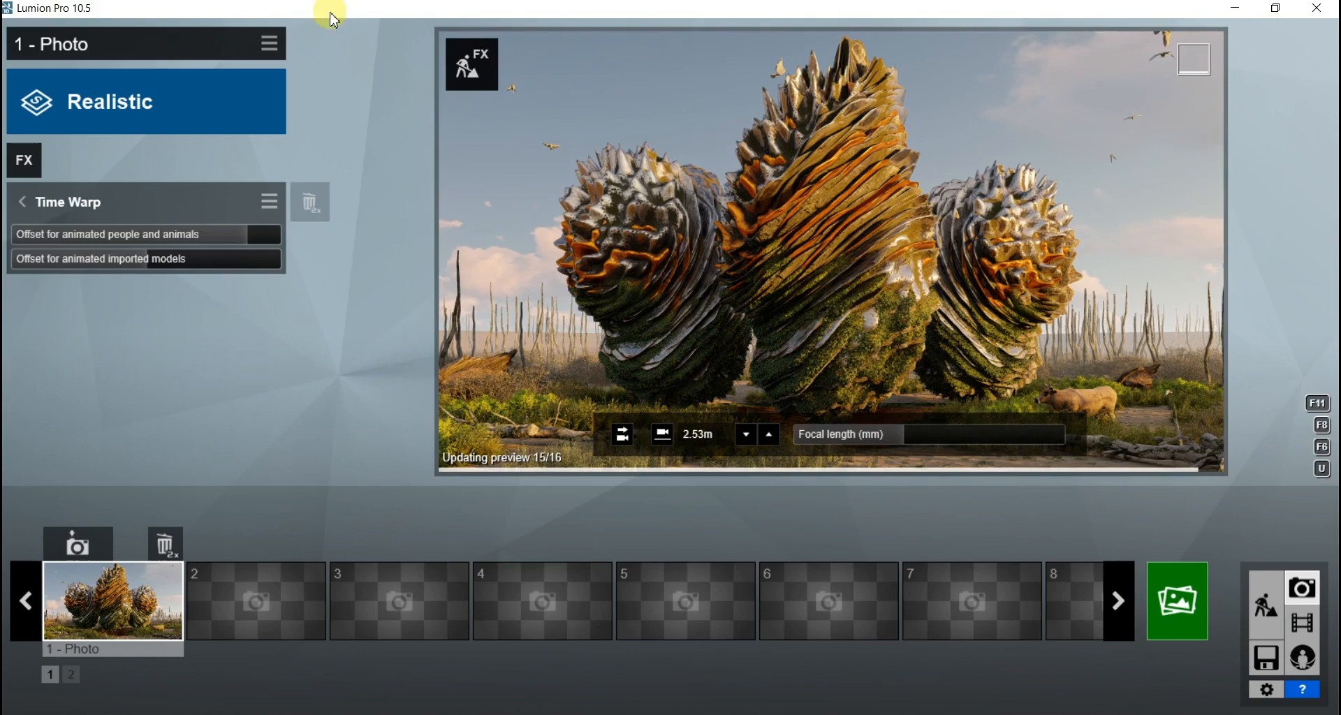
Step: Increase the low and high clouds in the Sky and Clouds effect and update the preview
left_click(24, 204)
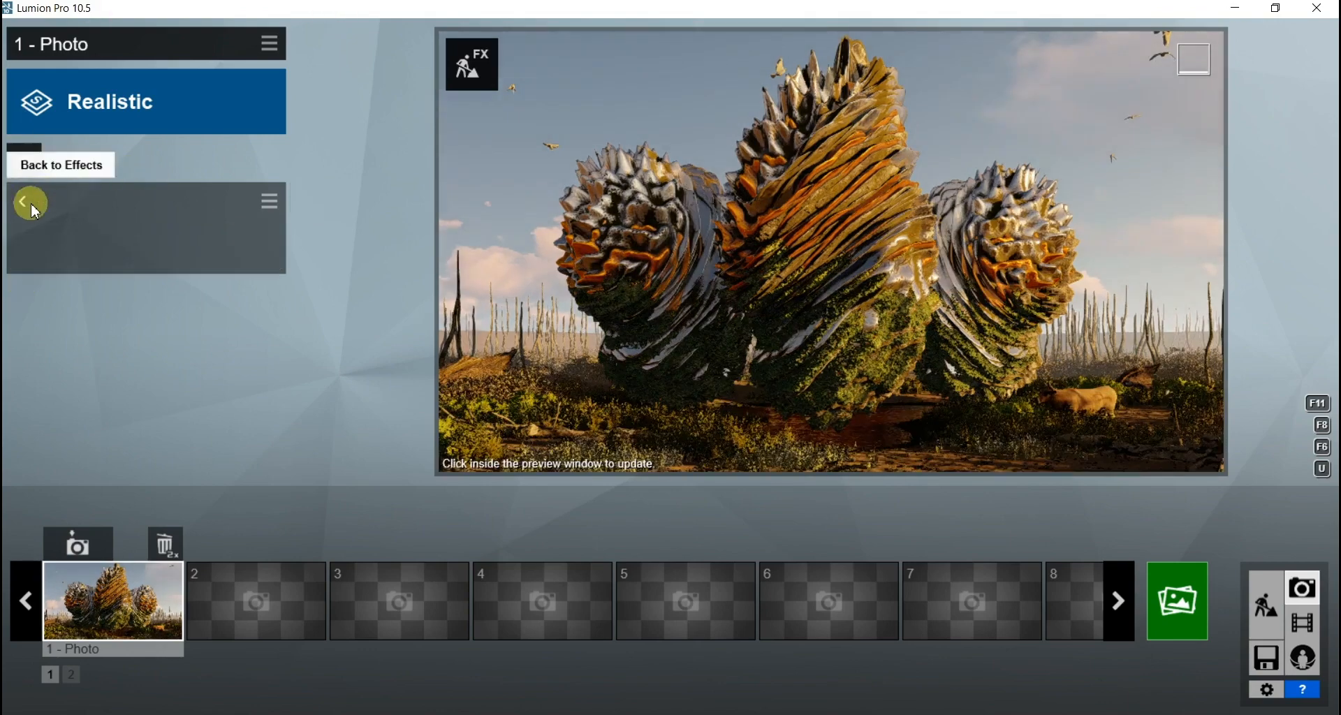
left_click(112, 288)
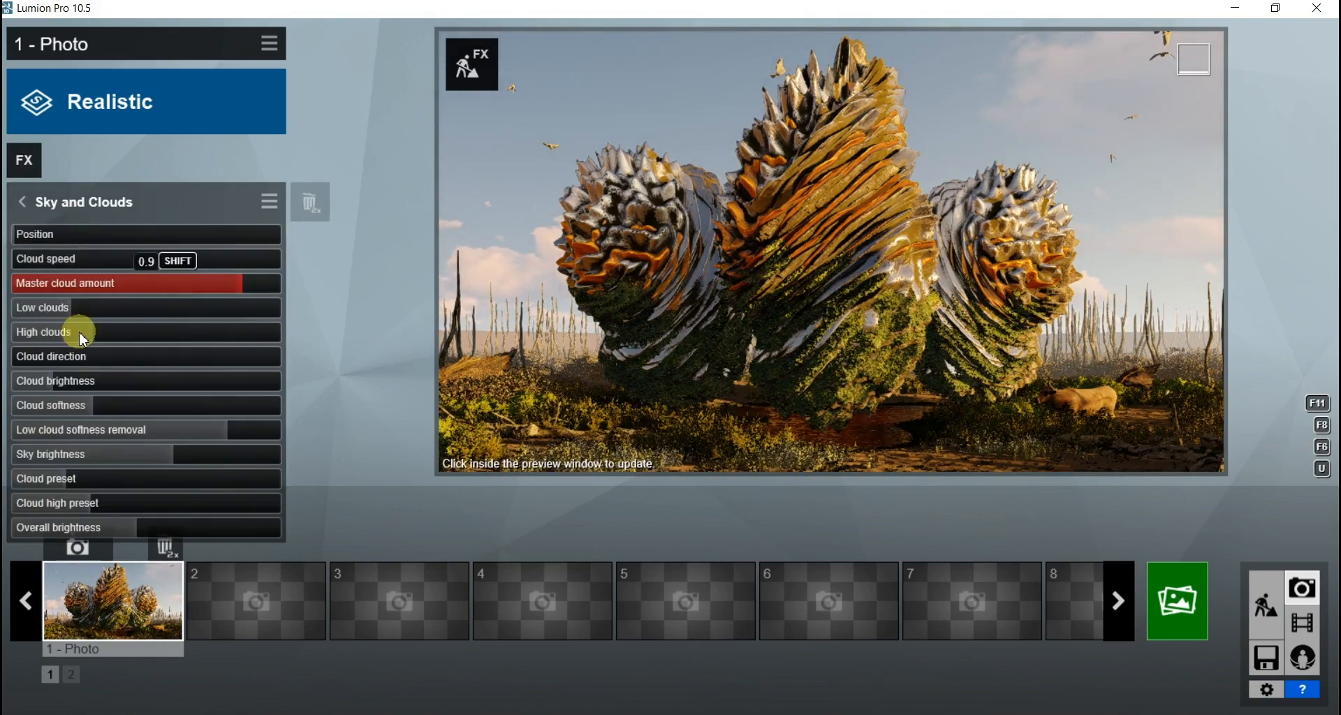
left_click_drag(78, 323, 114, 314)
left_click(721, 208)
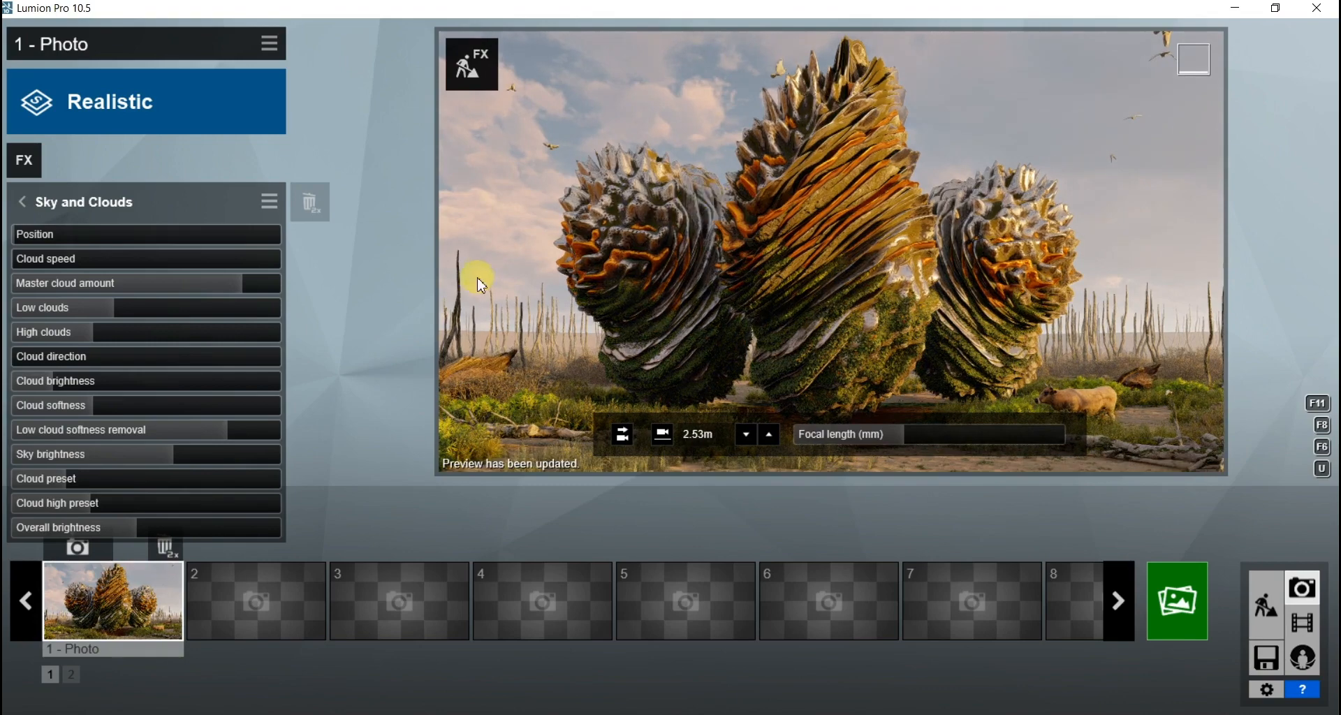
Step: Adjust the height and brightness in the photo's Sun effect and update the preview
left_click(27, 203)
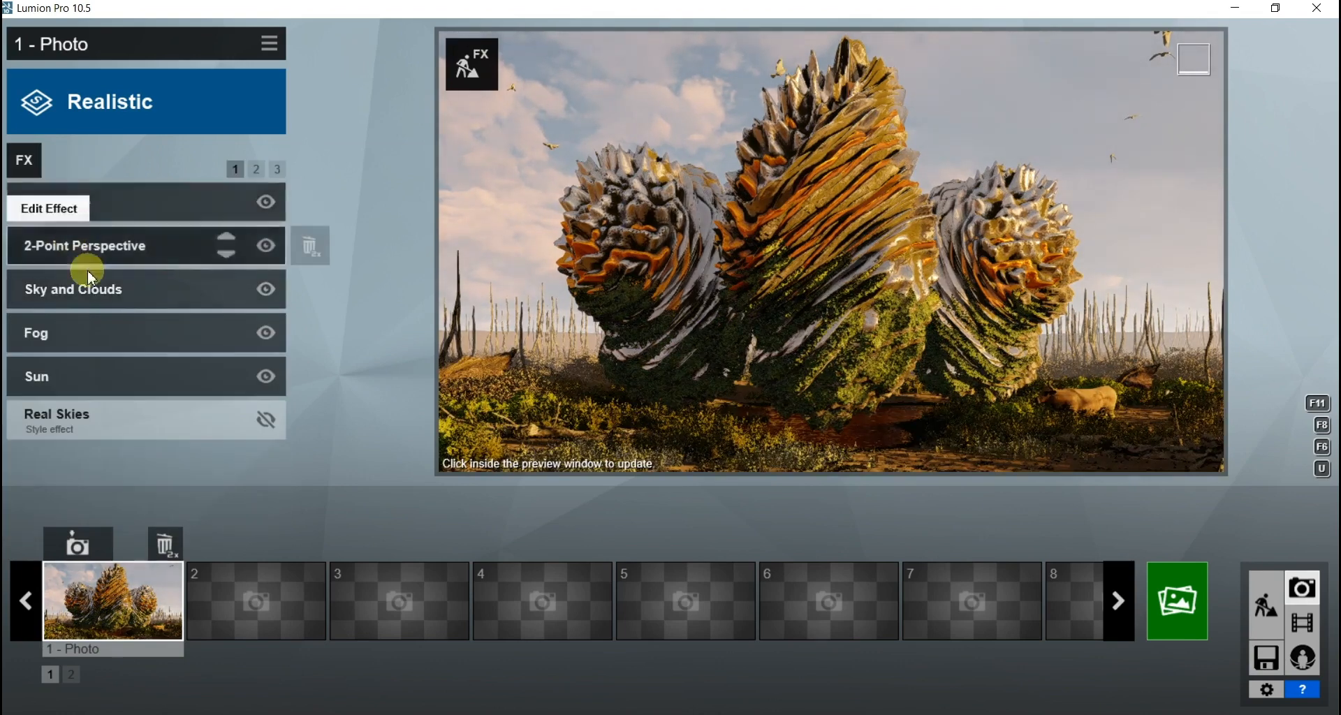
left_click(77, 378)
left_click_drag(99, 272, 160, 244)
left_click(681, 268)
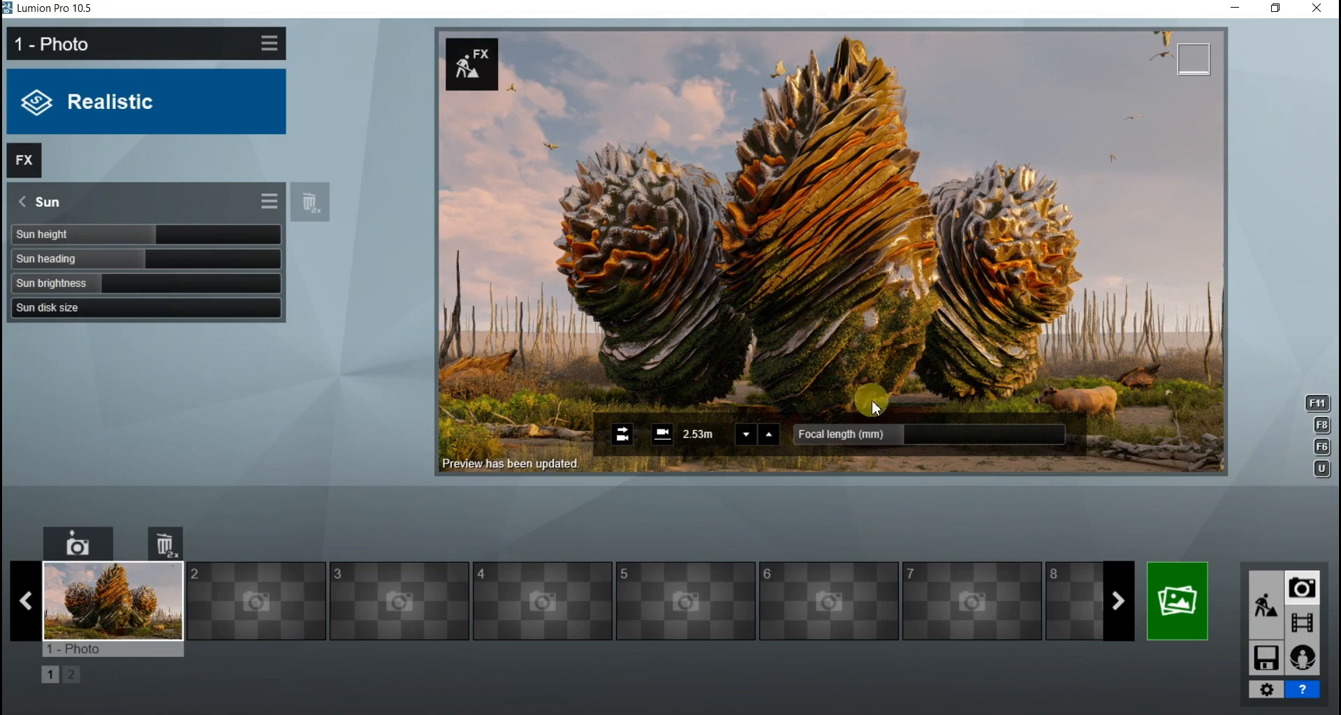
Step: Render the current shot at Desktop 1920x1080 and save it as 74.jpg, overwriting the existing file
left_click(1180, 601)
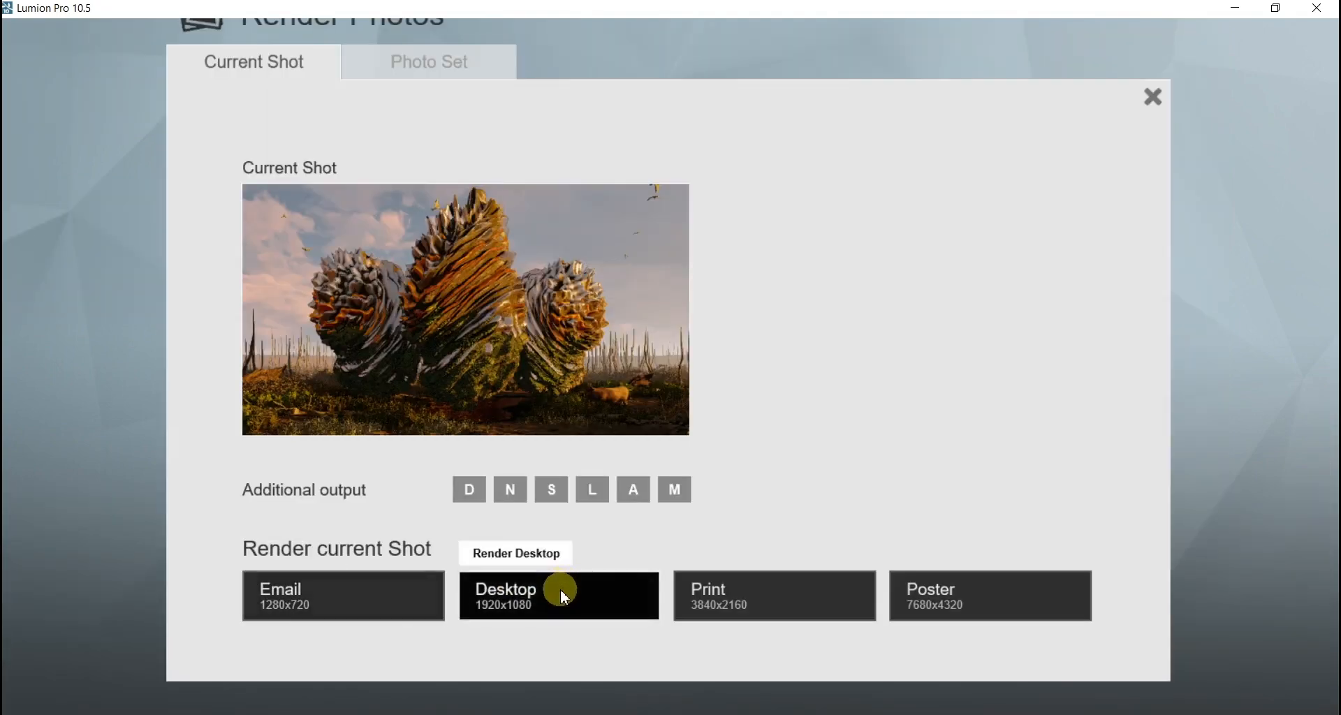
left_click(560, 588)
type("74")
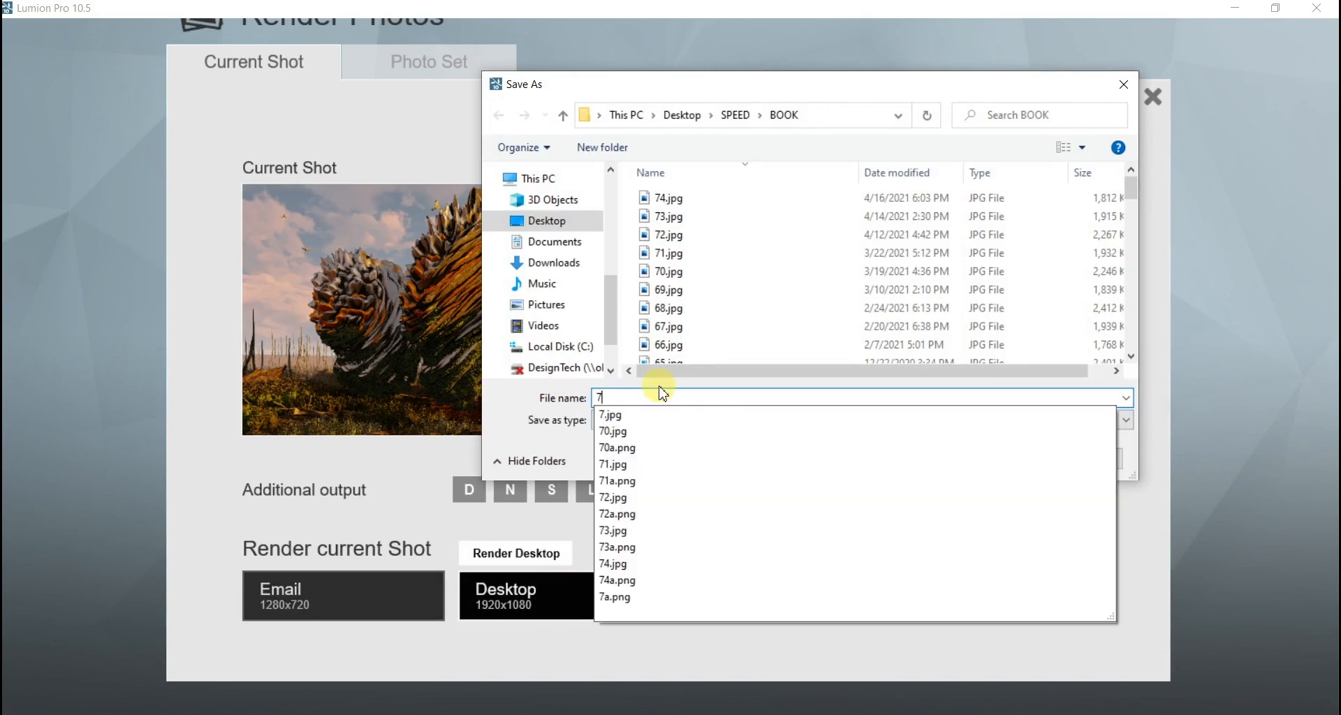
left_click(840, 510)
left_click(998, 456)
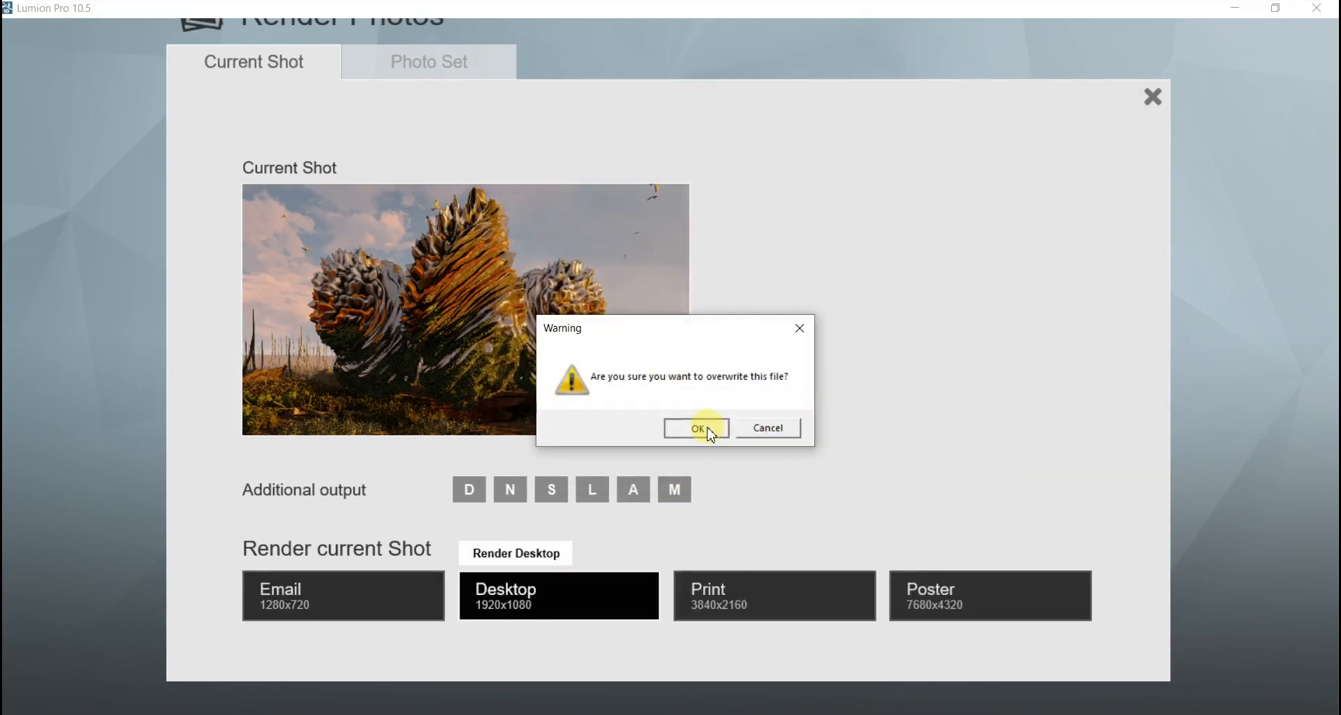
left_click(704, 428)
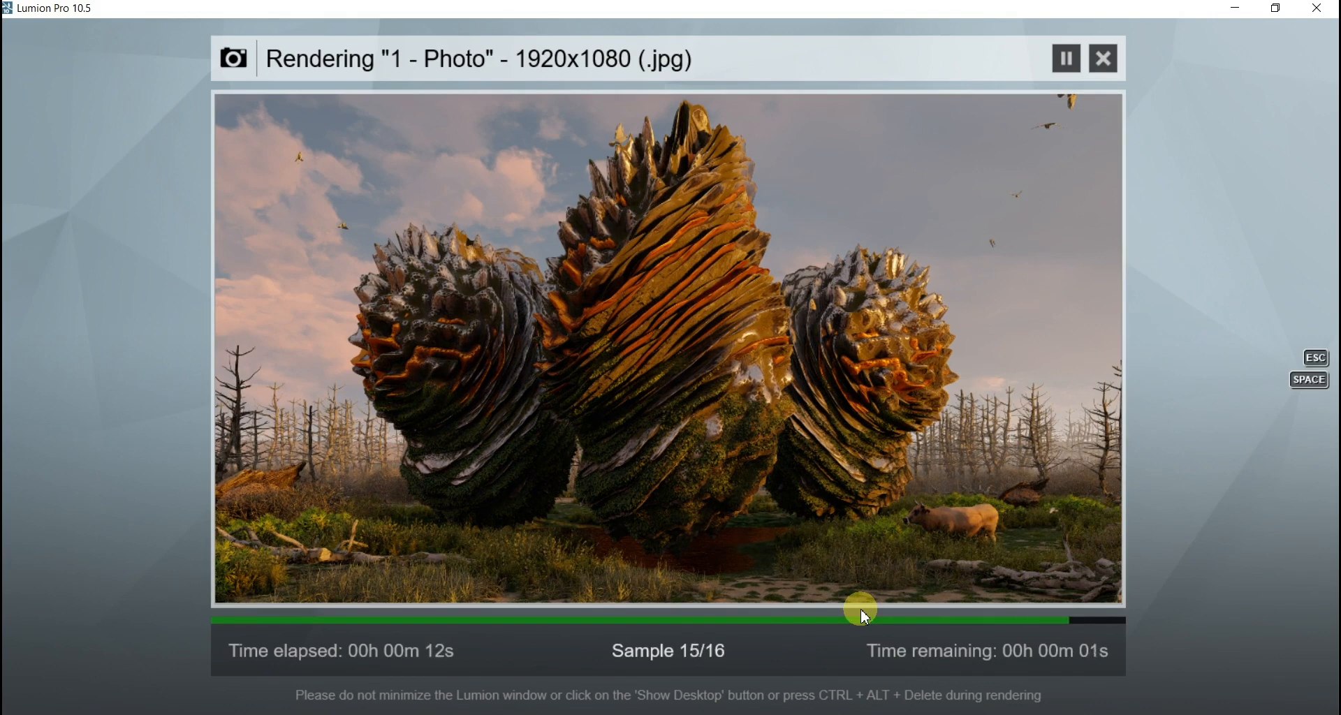
left_click(964, 585)
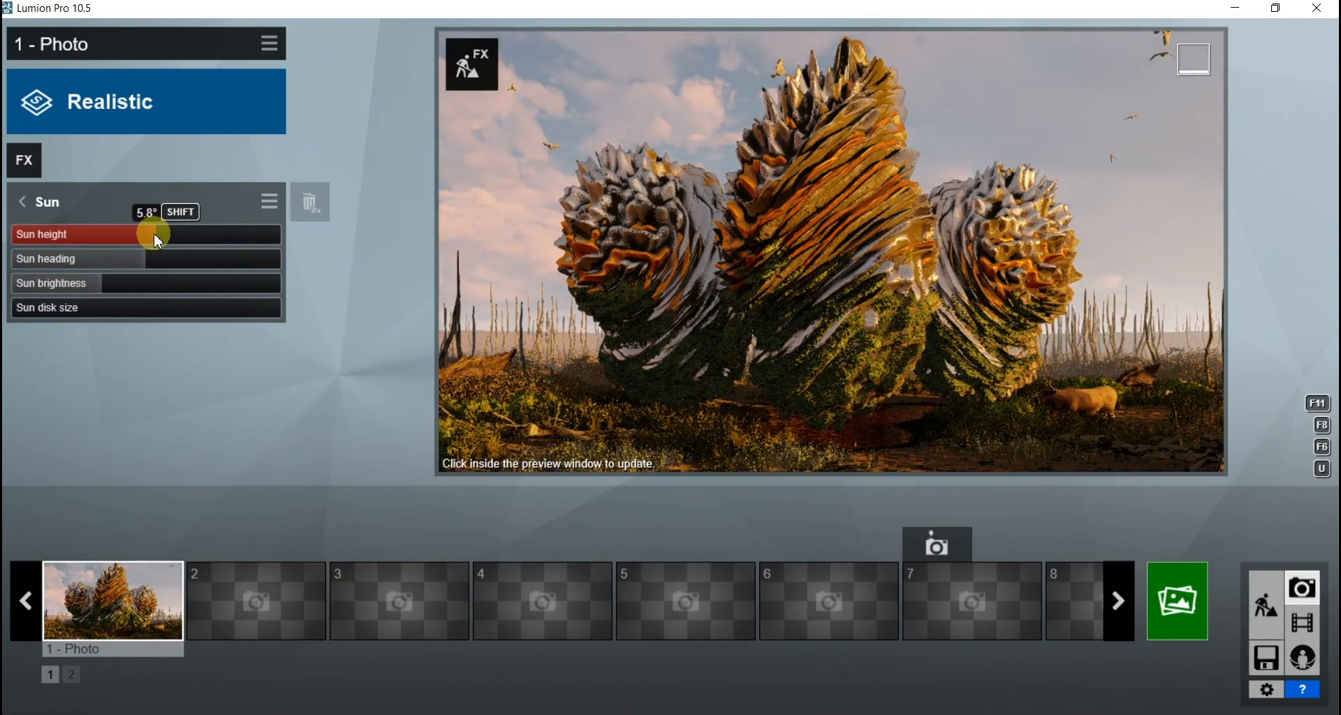
Step: Fine-tune the photo's sun height, update the preview and render the shot again at Desktop 1920x1080 over 74.jpg
left_click_drag(157, 232, 888, 238, "shift")
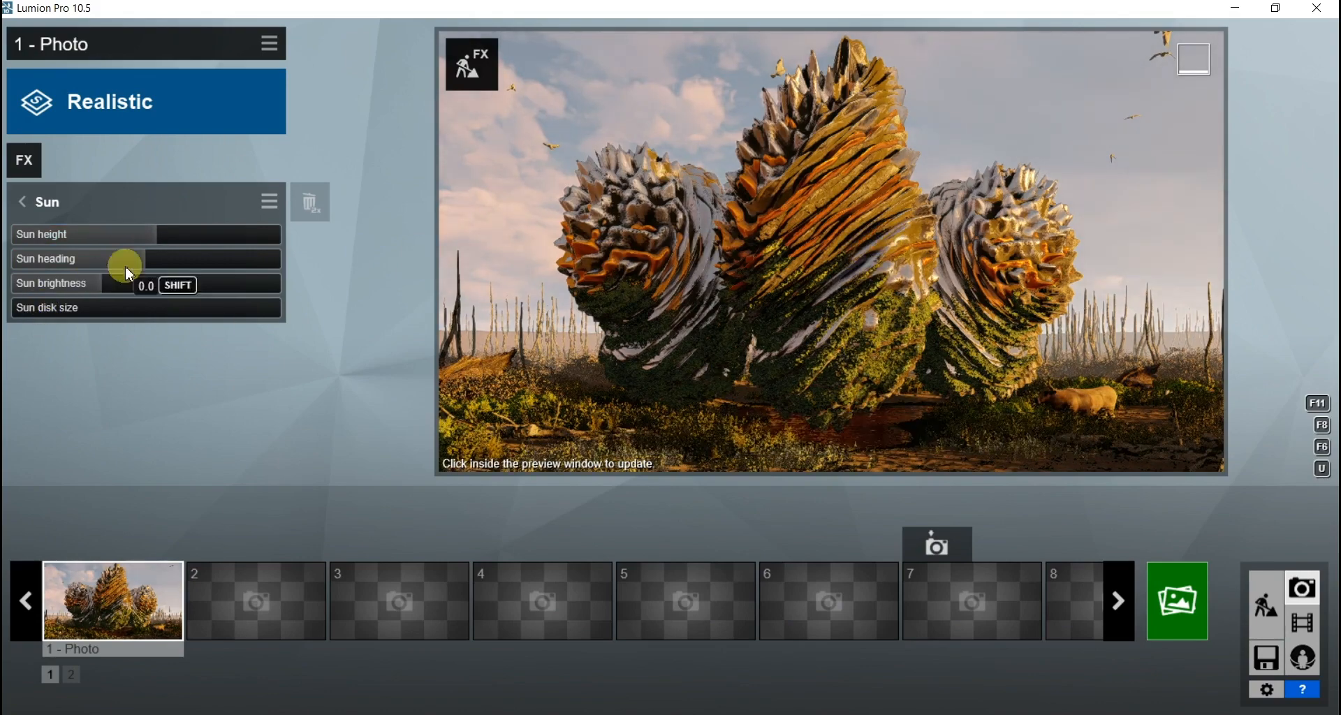
left_click(943, 312)
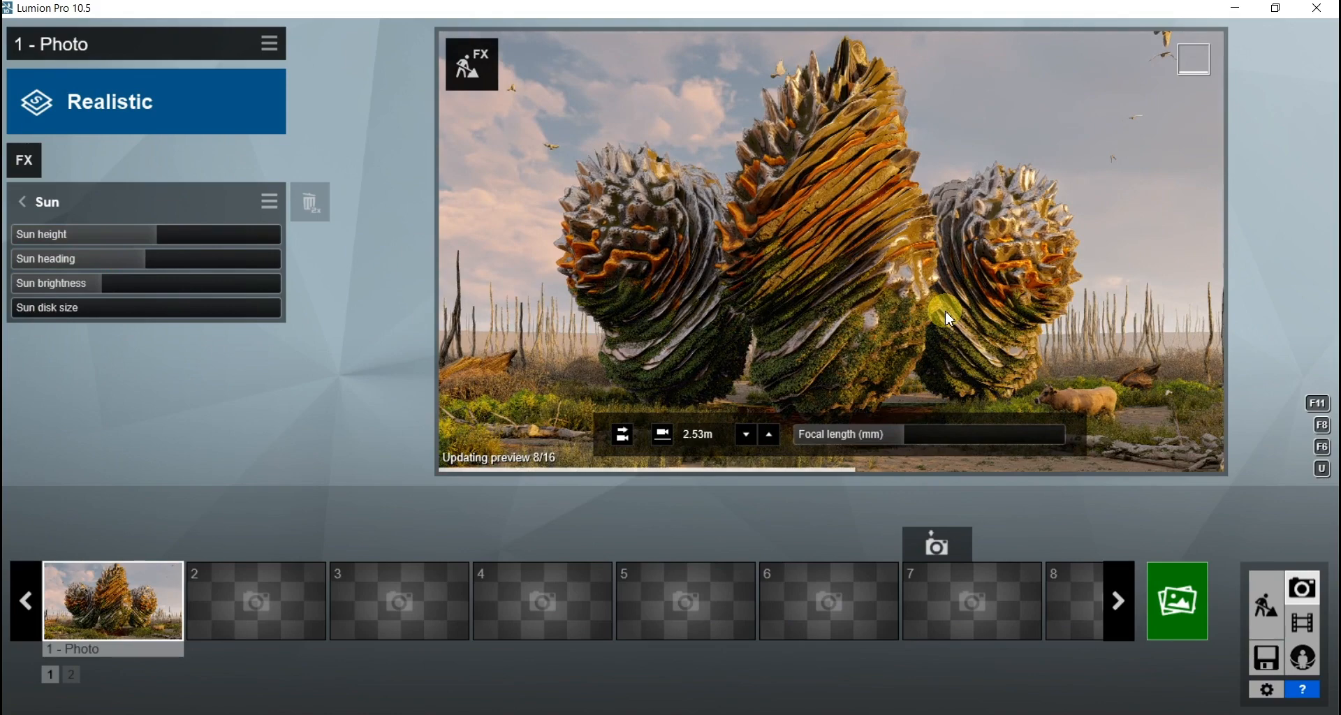
left_click(1178, 597)
left_click(598, 598)
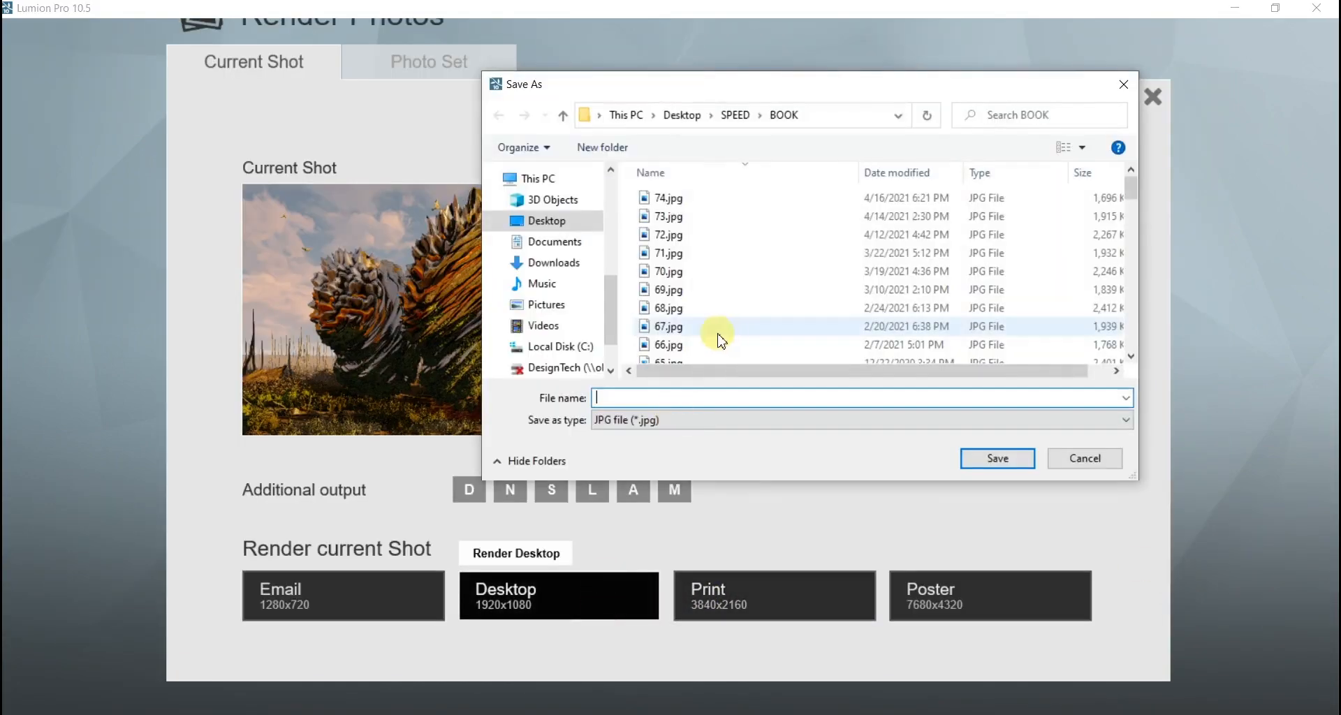
left_click(674, 201)
left_click(1025, 456)
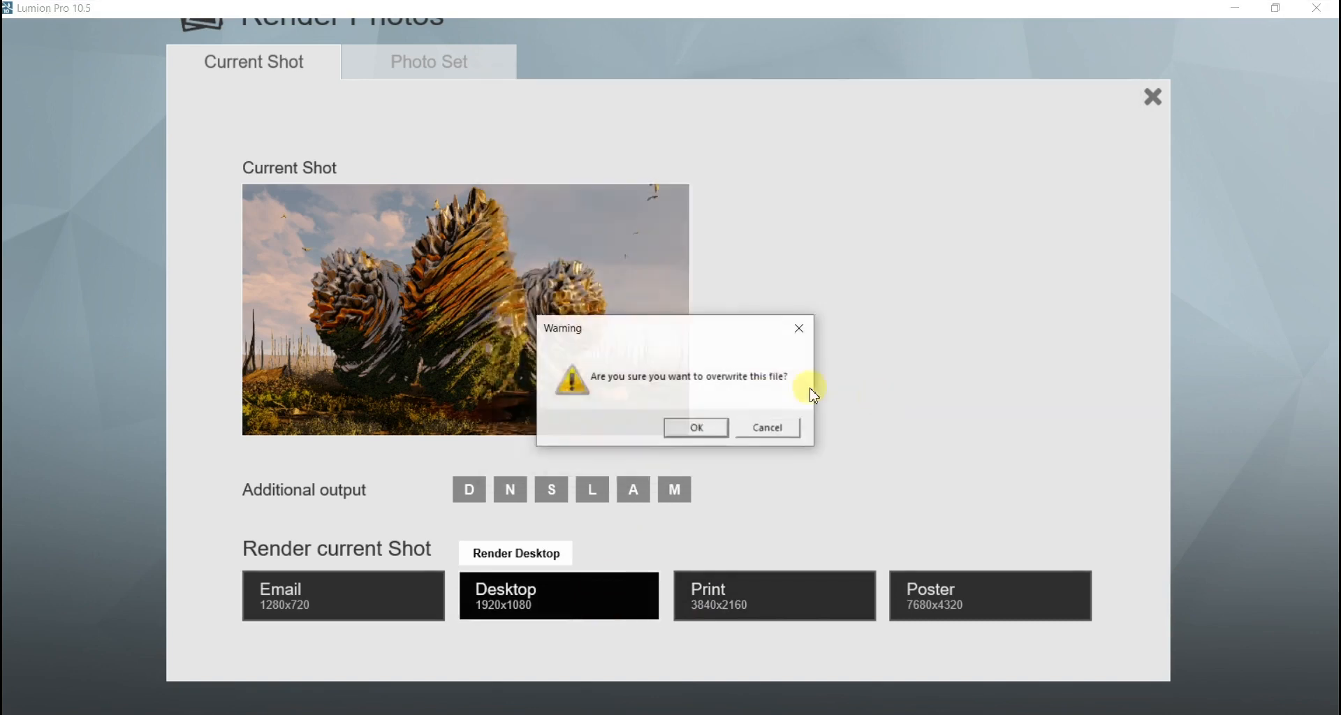
left_click(695, 428)
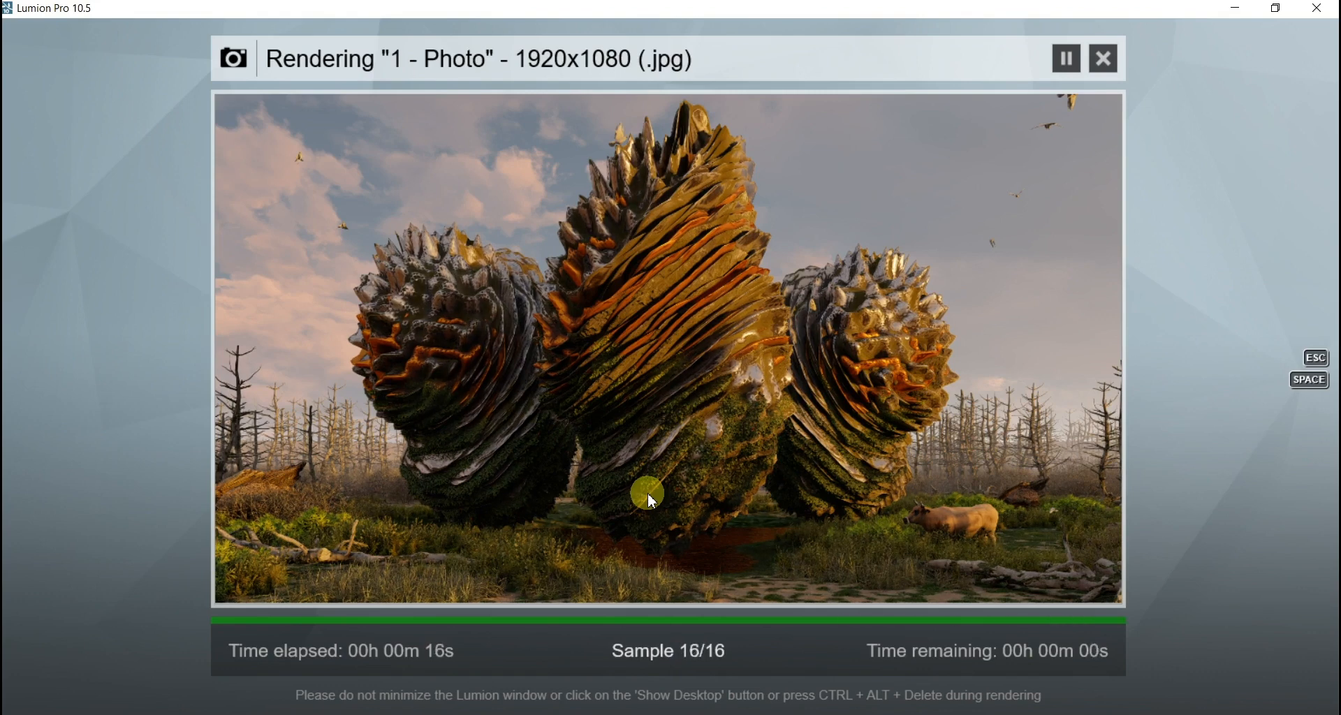
left_click(986, 569)
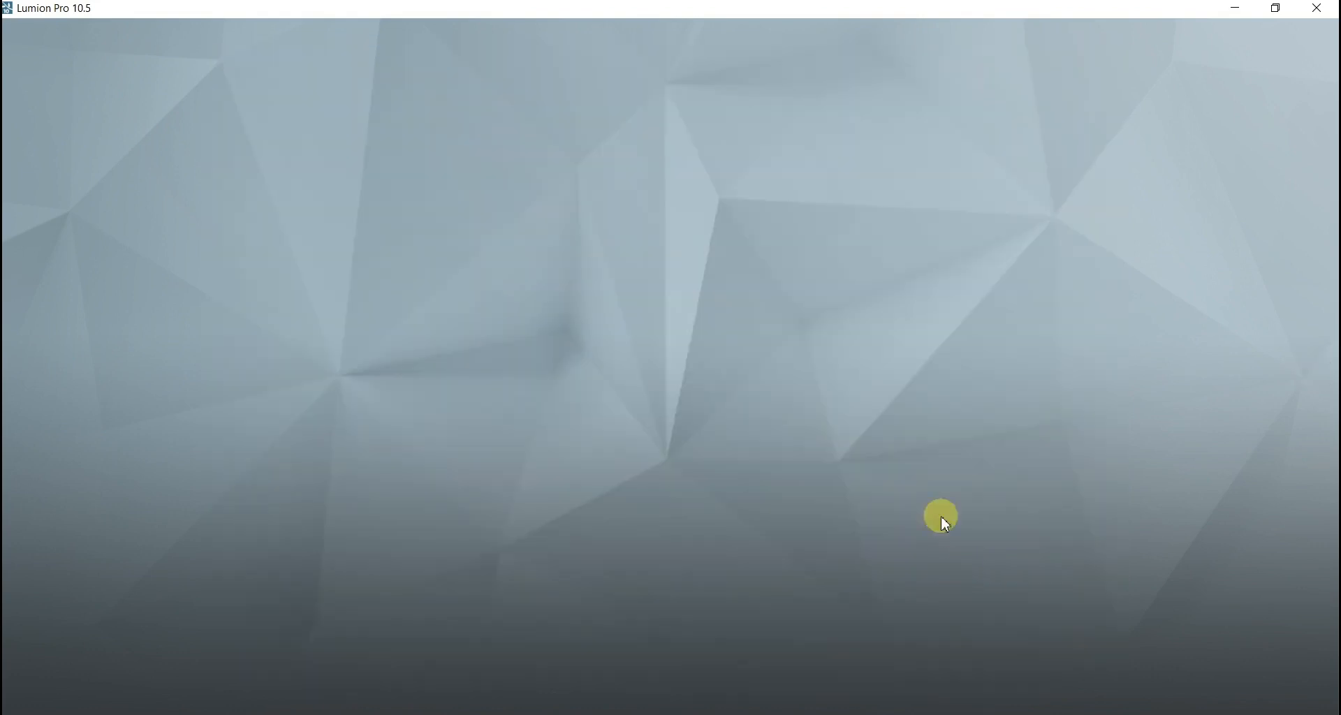
Step: Return to build mode and try a lower weathering on the sculpture's AgedAluminium material
left_click(1261, 603)
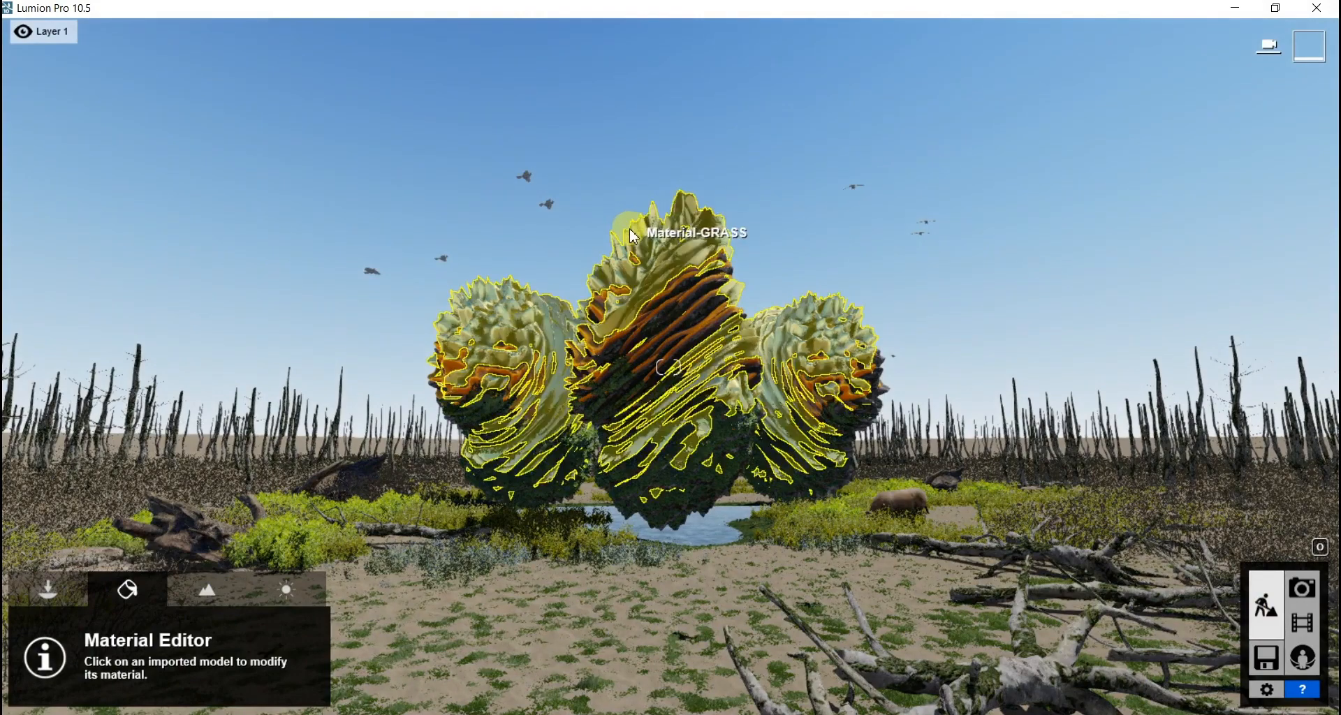
left_click(633, 236)
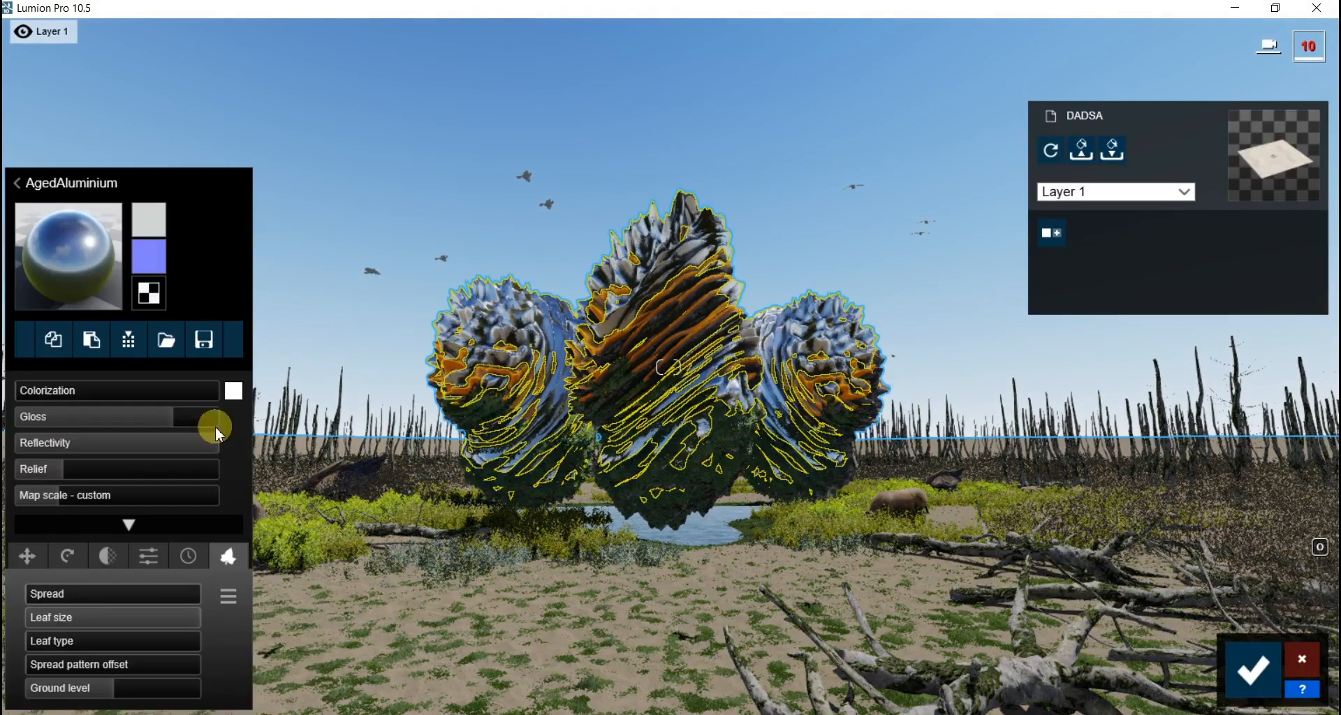
left_click(189, 556)
left_click_drag(134, 607, 100, 588)
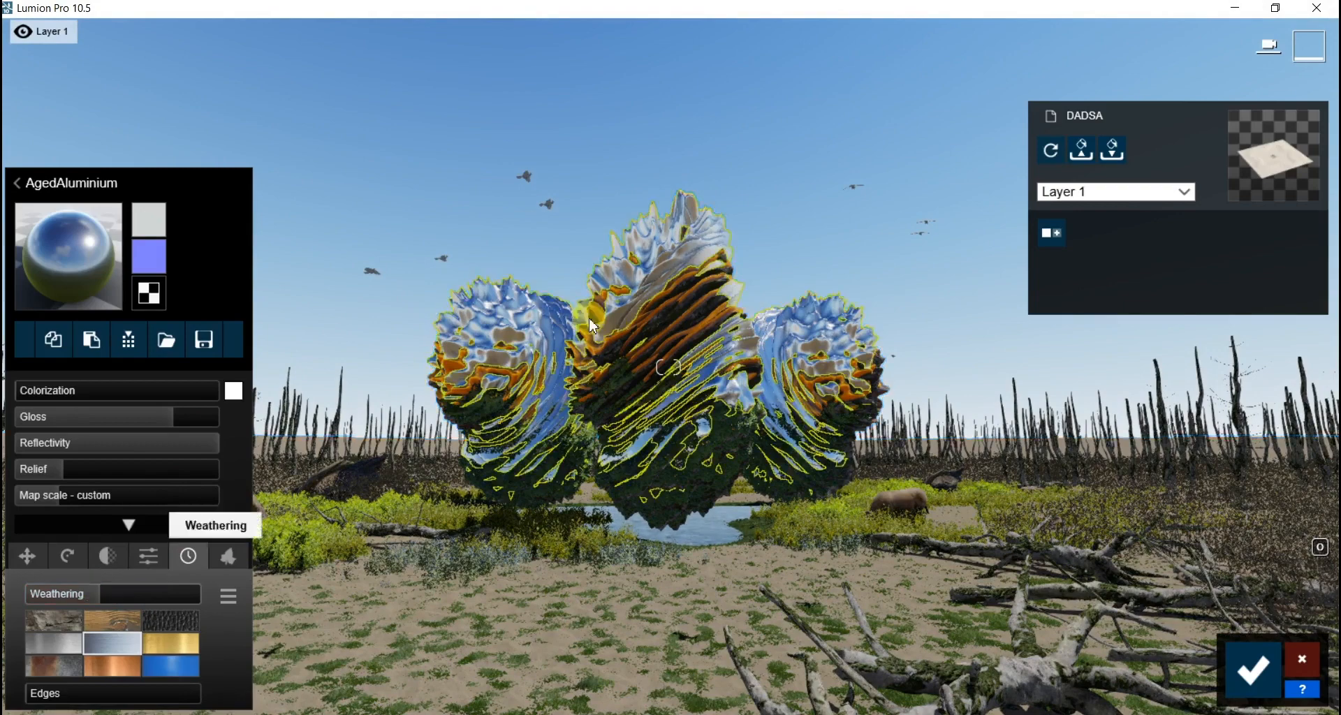
left_click_drag(82, 608, 68, 592)
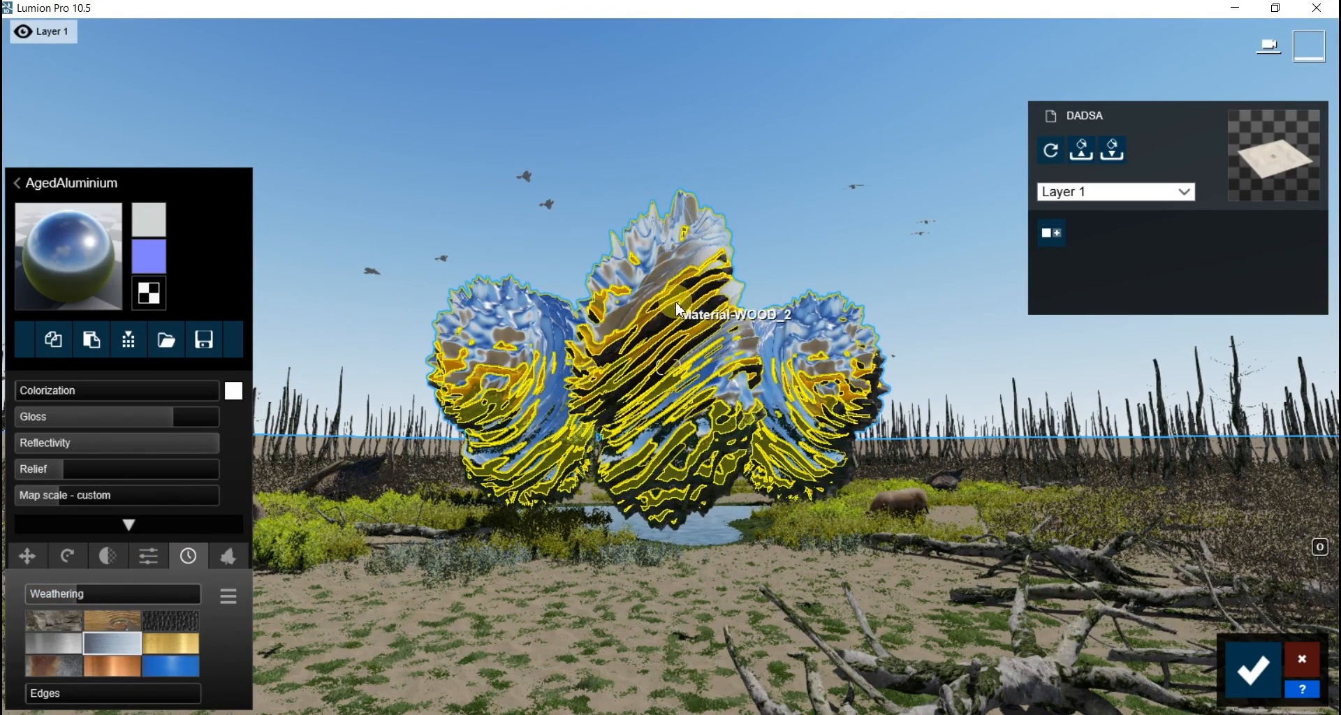
Step: Try AgedBronze2 in place of AgedGold on the sculpture's ridges and discard the material changes
left_click(642, 317)
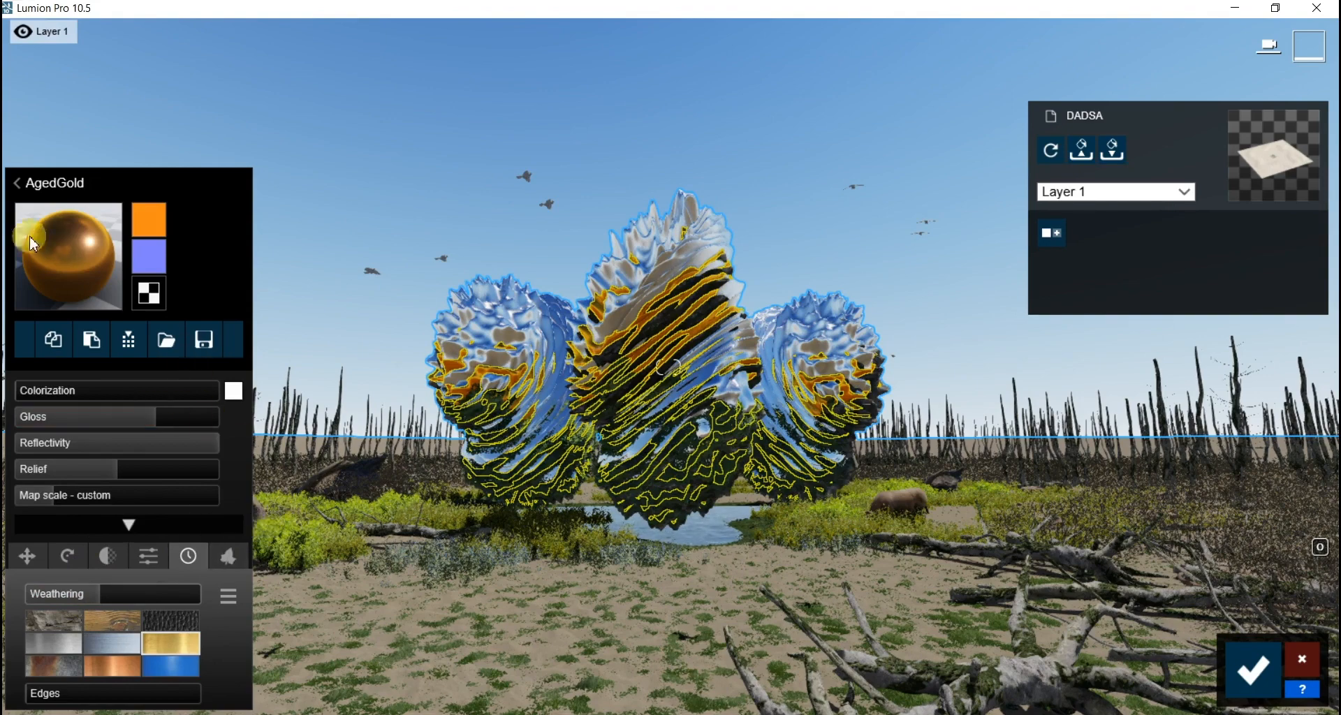
left_click(16, 186)
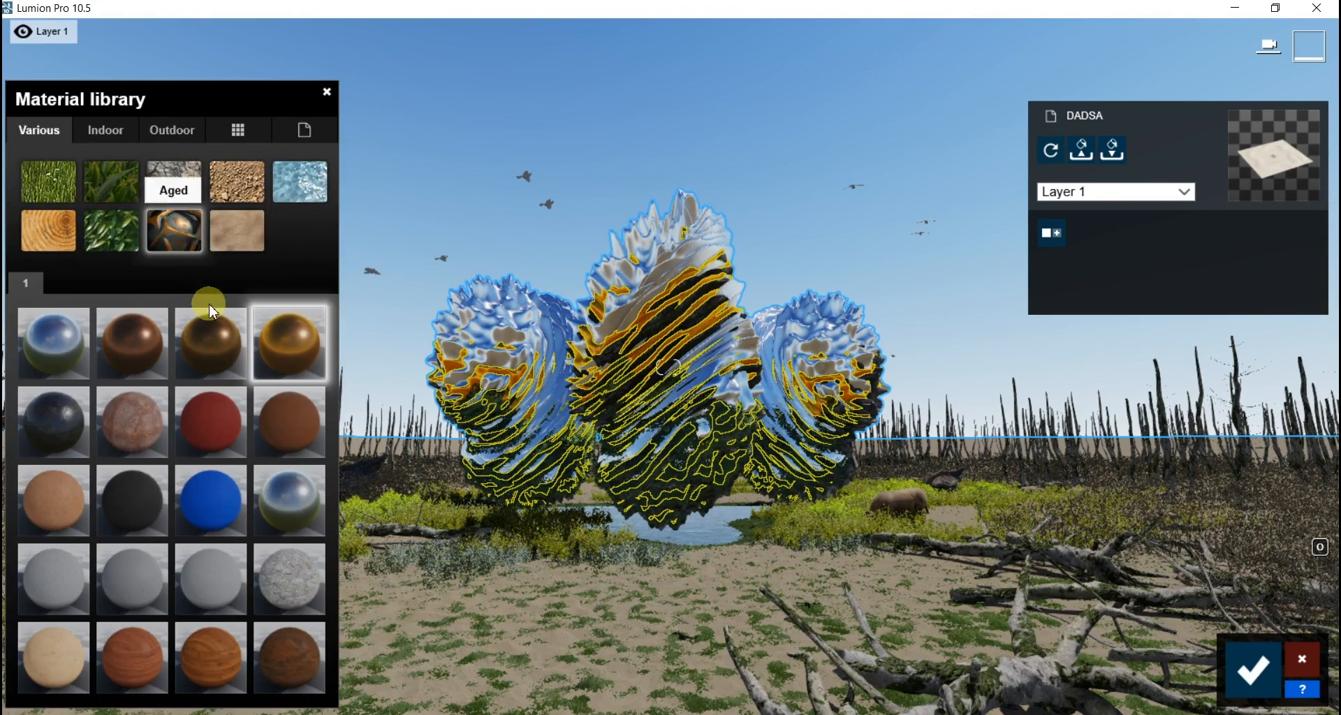
left_click(211, 357)
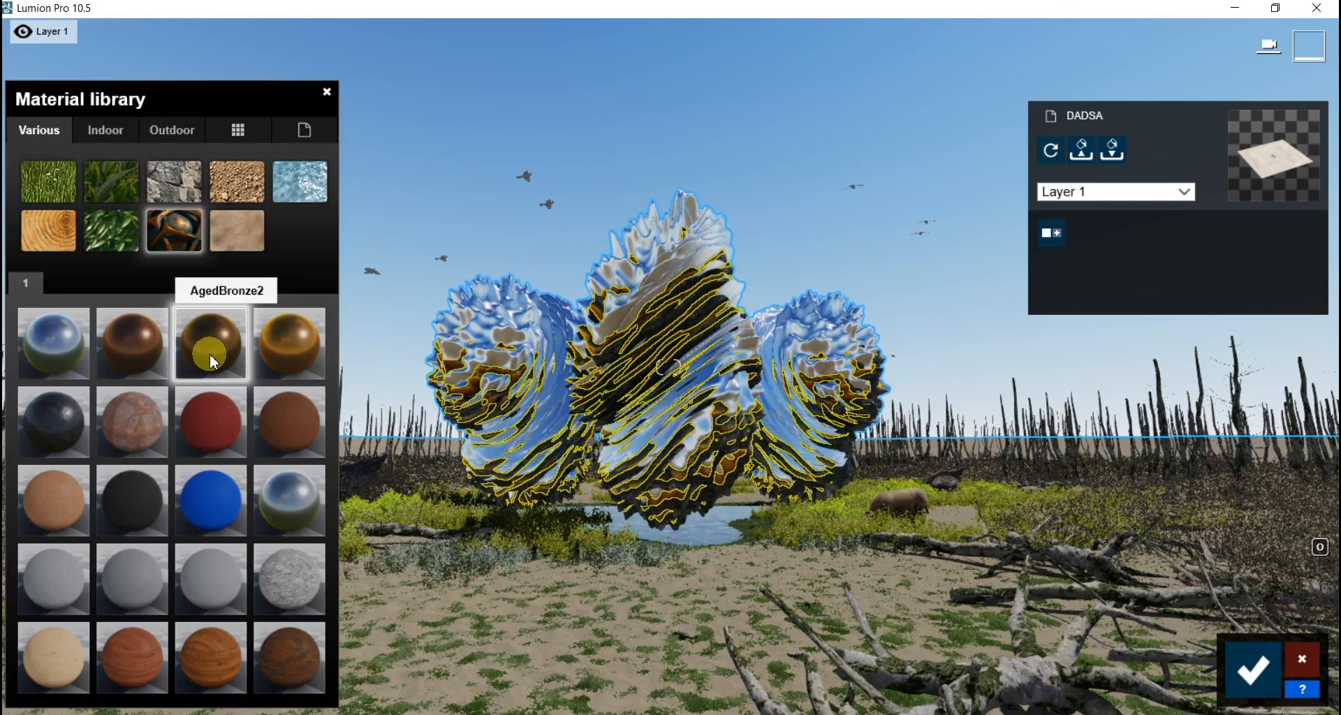
key("w")
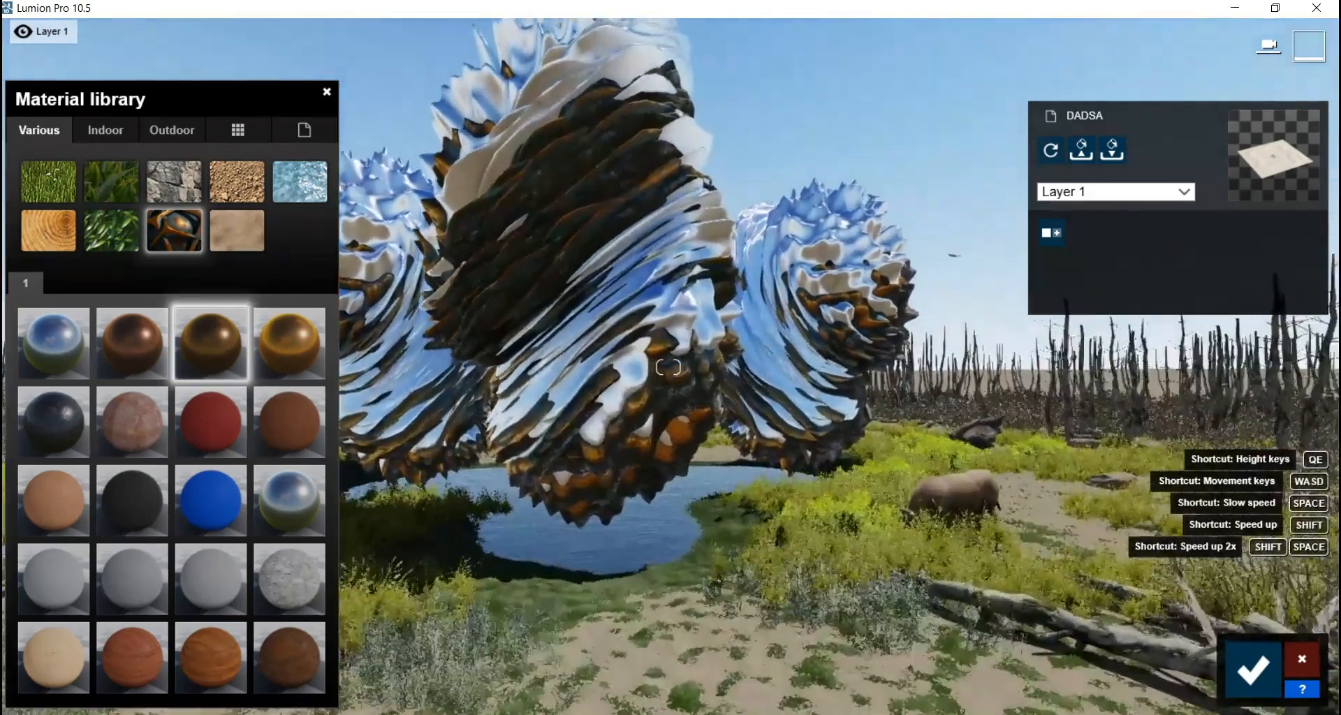
key("s")
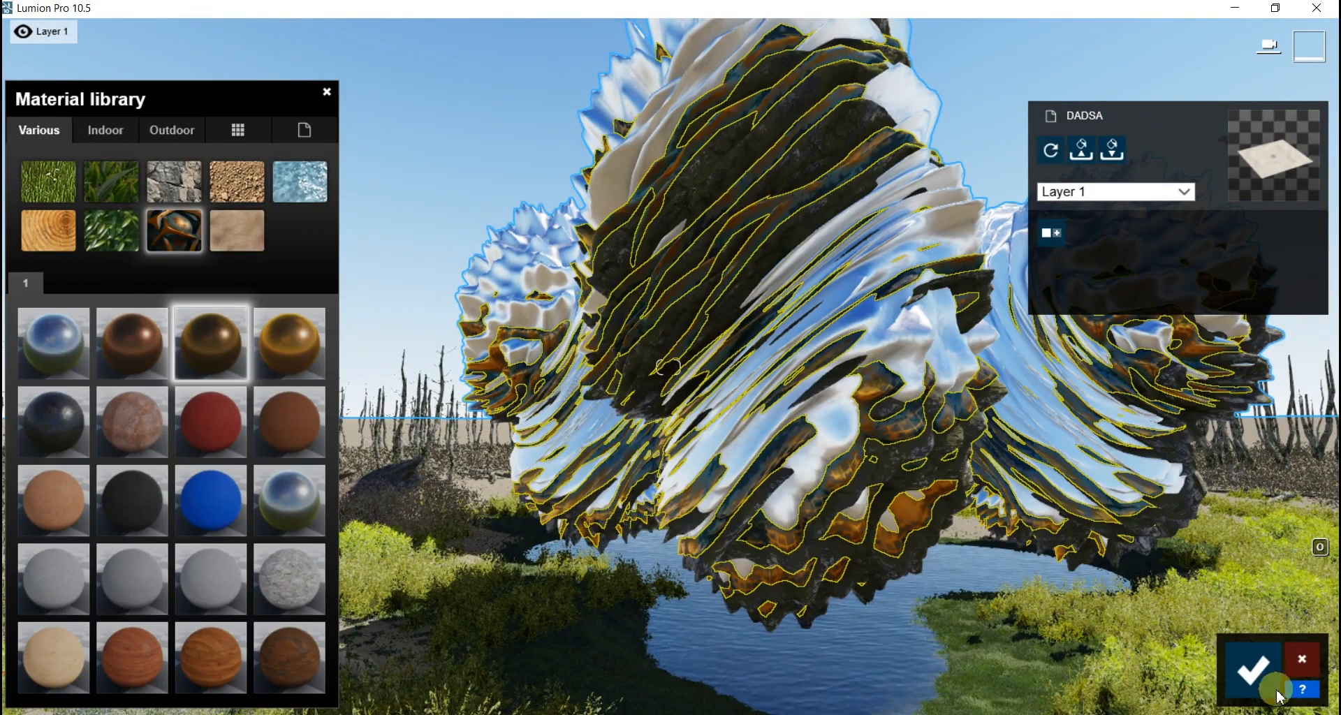
left_click(1311, 630)
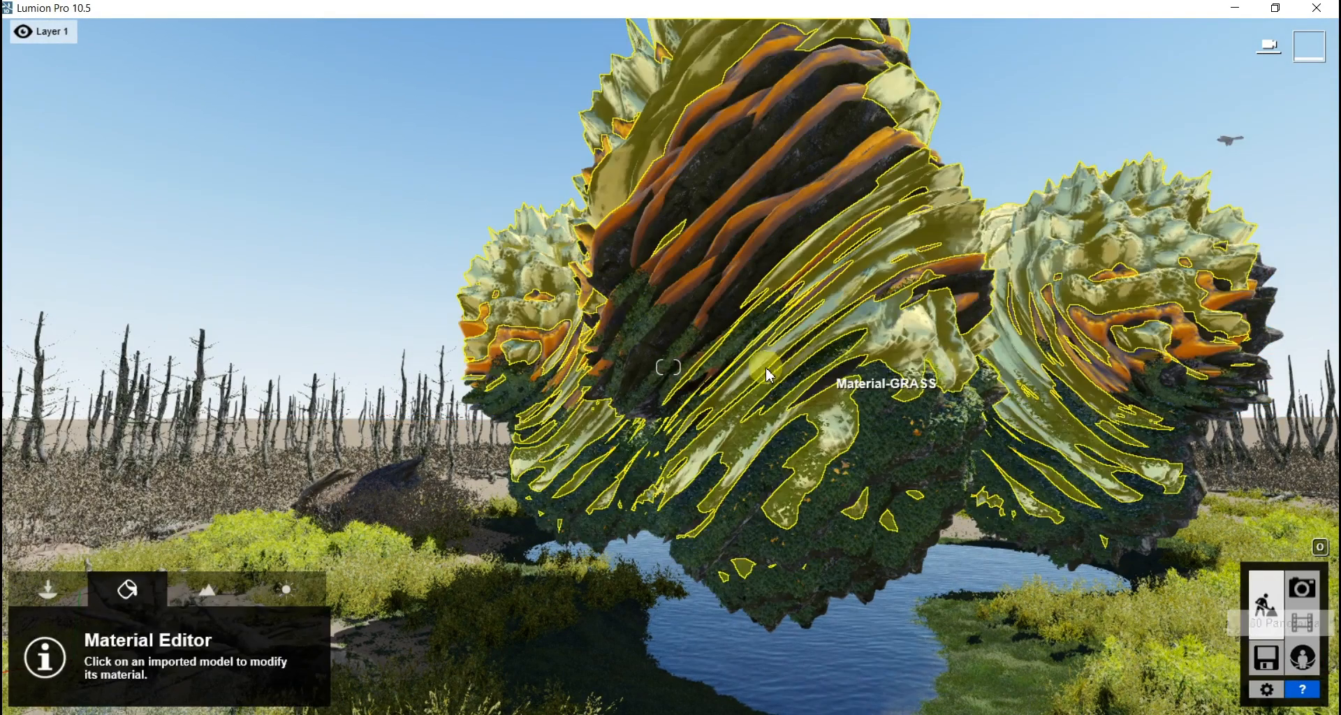
Step: Lower the weathering of the sculpture's AgedAluminium material, raise its relief to 1.3 and save the material changes
left_click(619, 94)
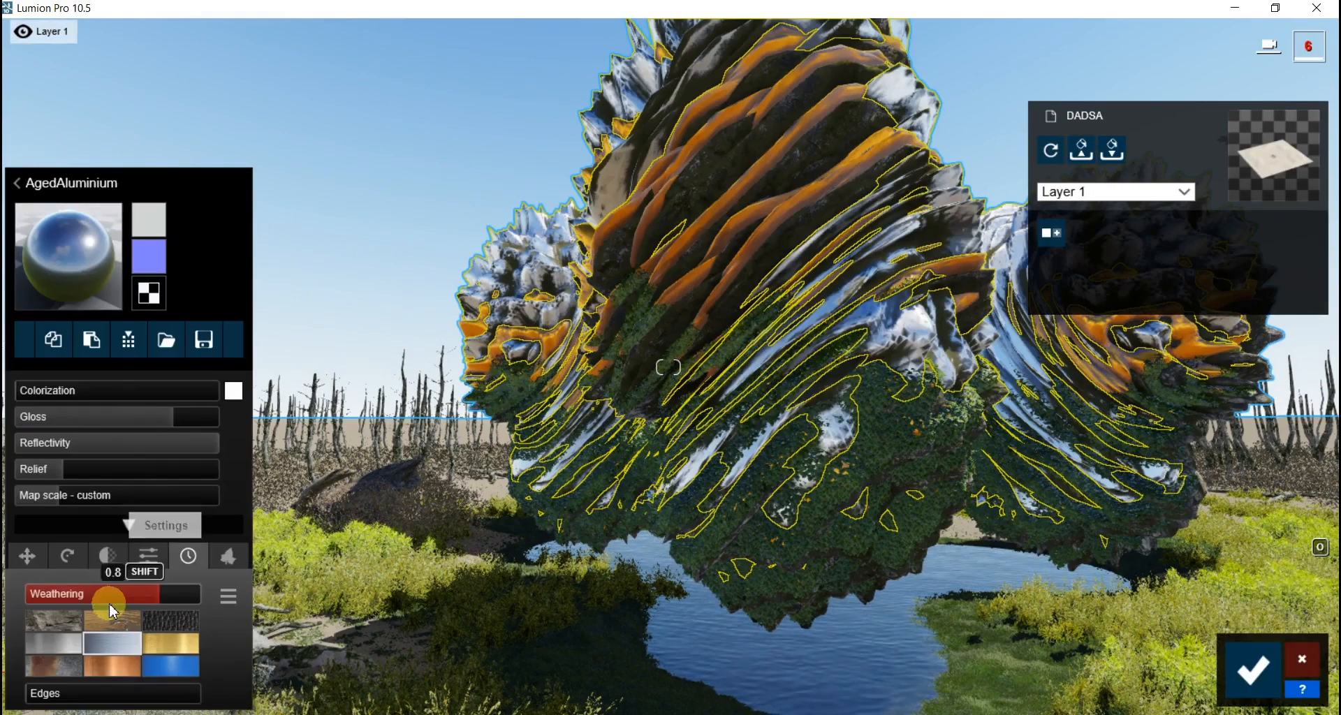
left_click_drag(99, 599, 64, 597)
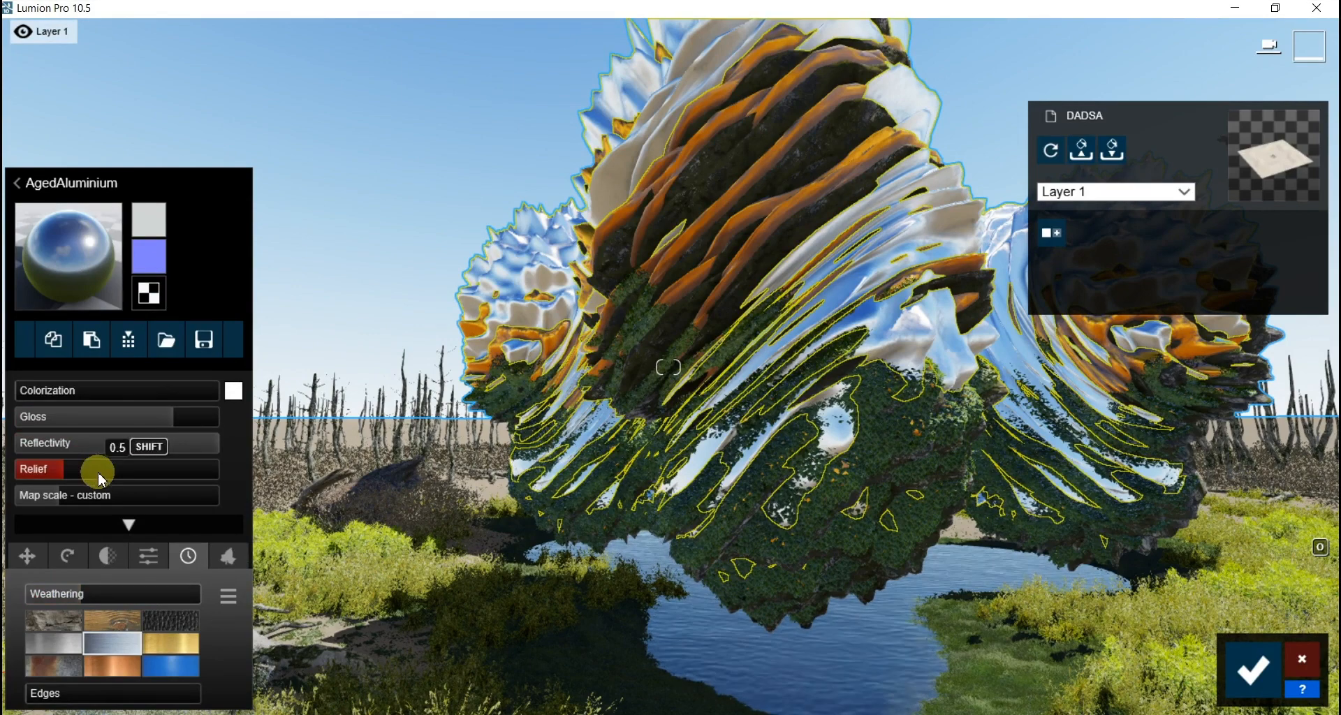
left_click_drag(86, 473, 150, 473)
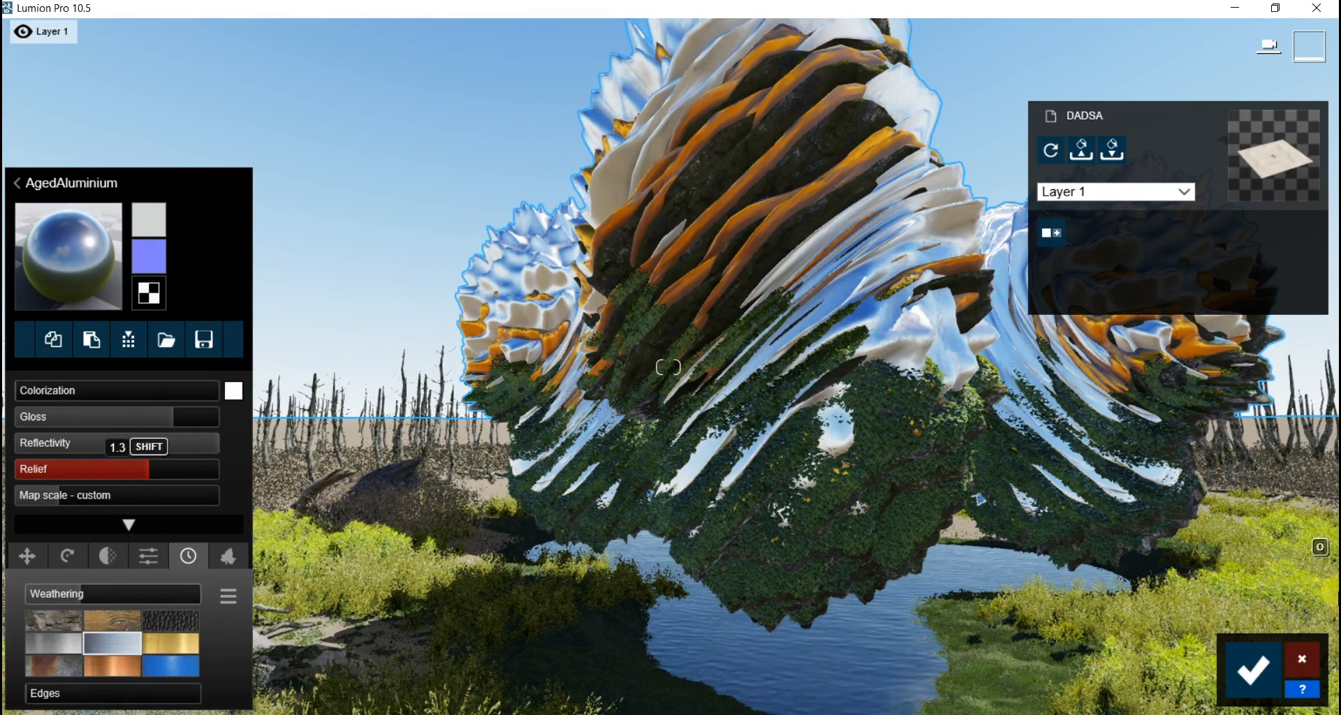
left_click(1253, 670)
Step: Go back to photo mode, recall the first photo's camera view and refresh the preview
left_click(1302, 588)
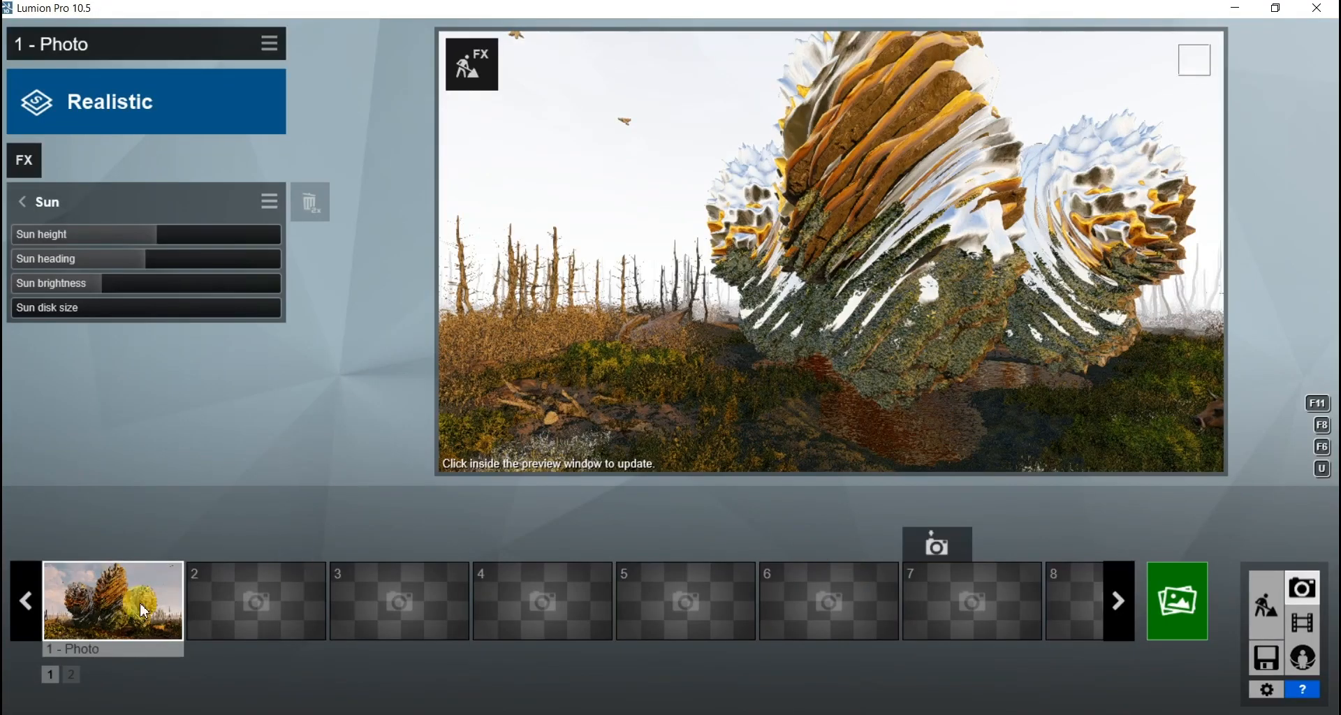
left_click(140, 610)
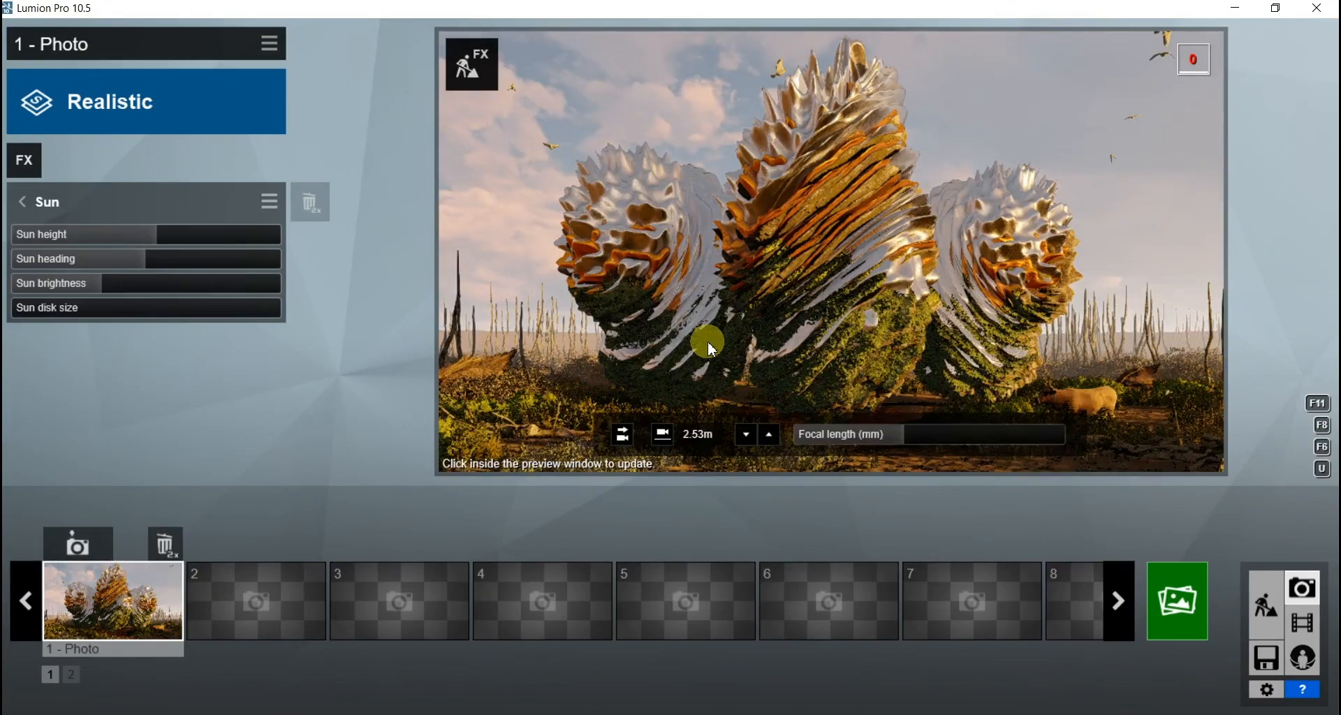
left_click(707, 341)
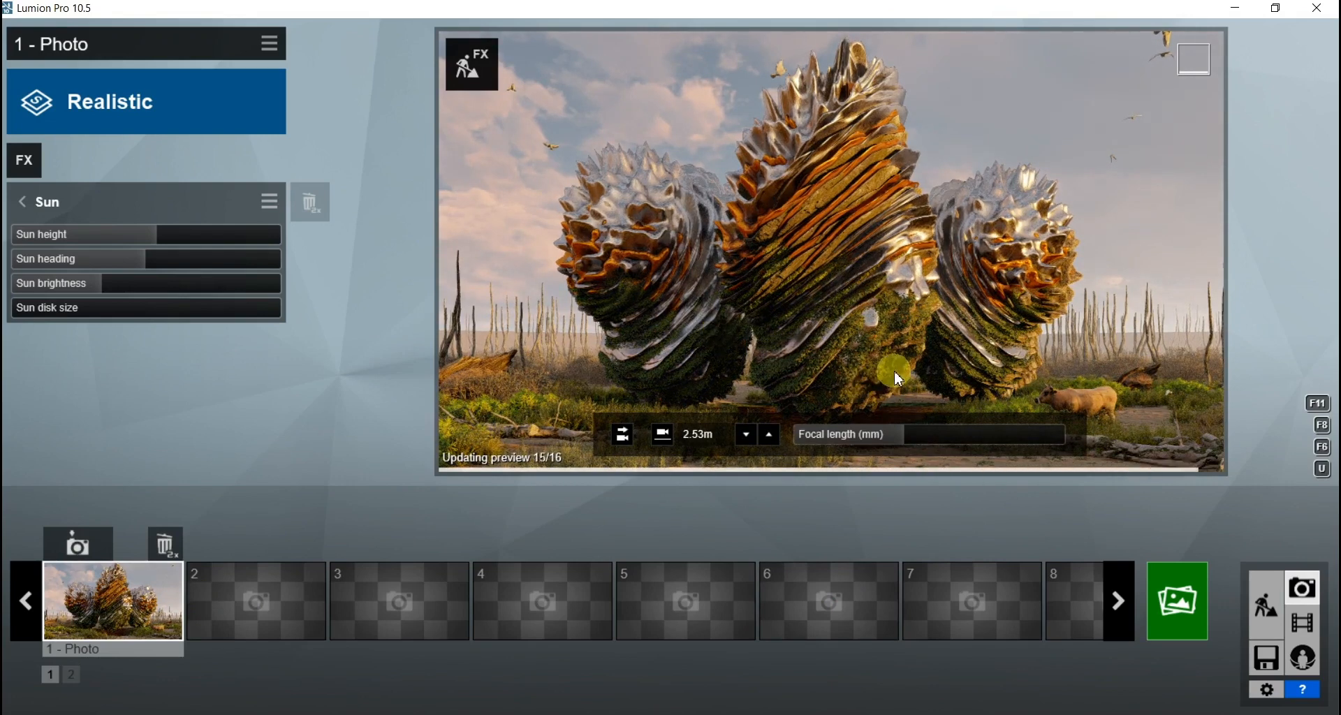
Step: Render the reworked shot at Desktop 1920x1080, overwriting 74.jpg, and switch to Photoshop with the image open
left_click(1185, 588)
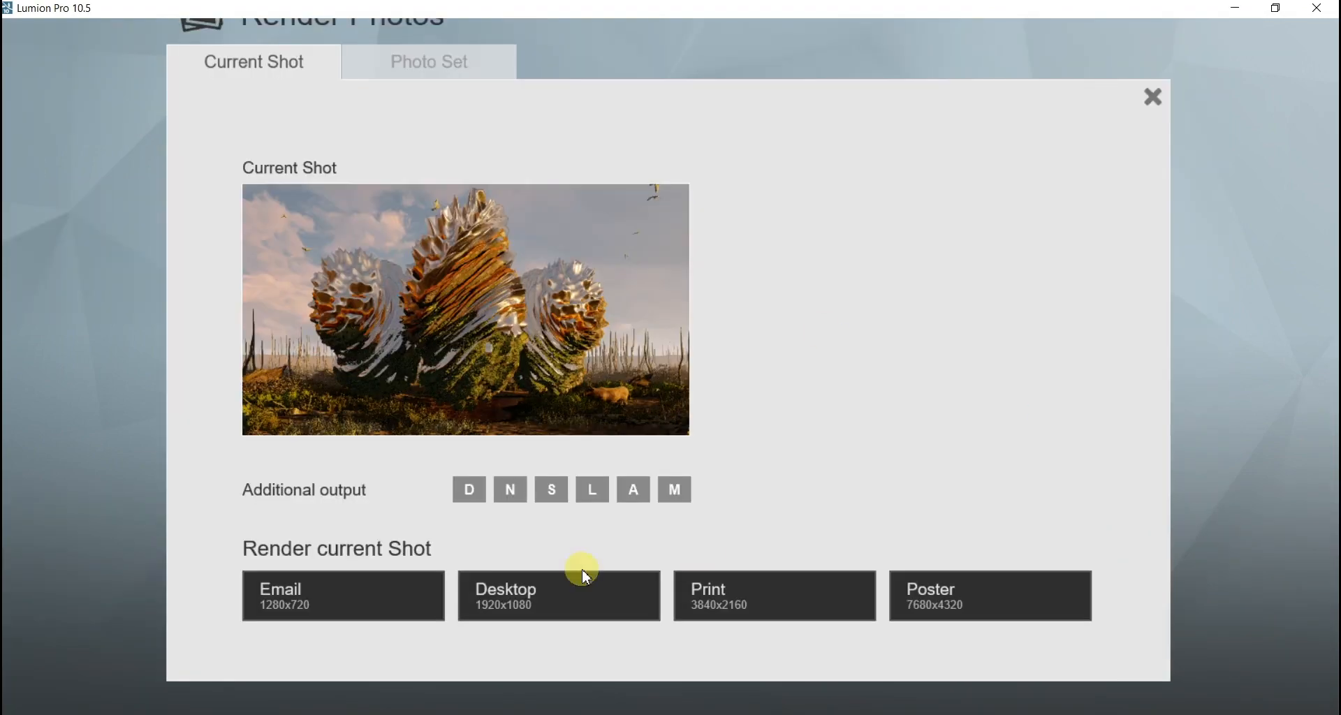
left_click(553, 591)
left_click(670, 199)
left_click(992, 458)
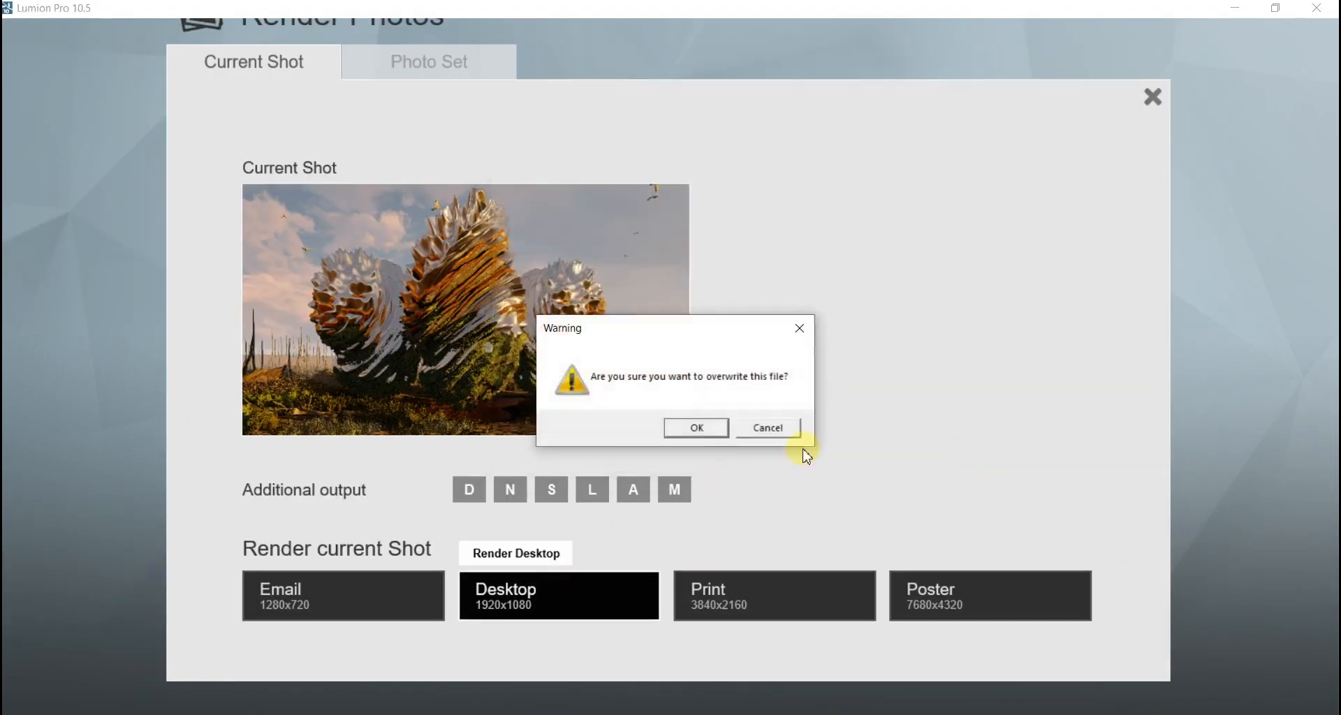
left_click(701, 429)
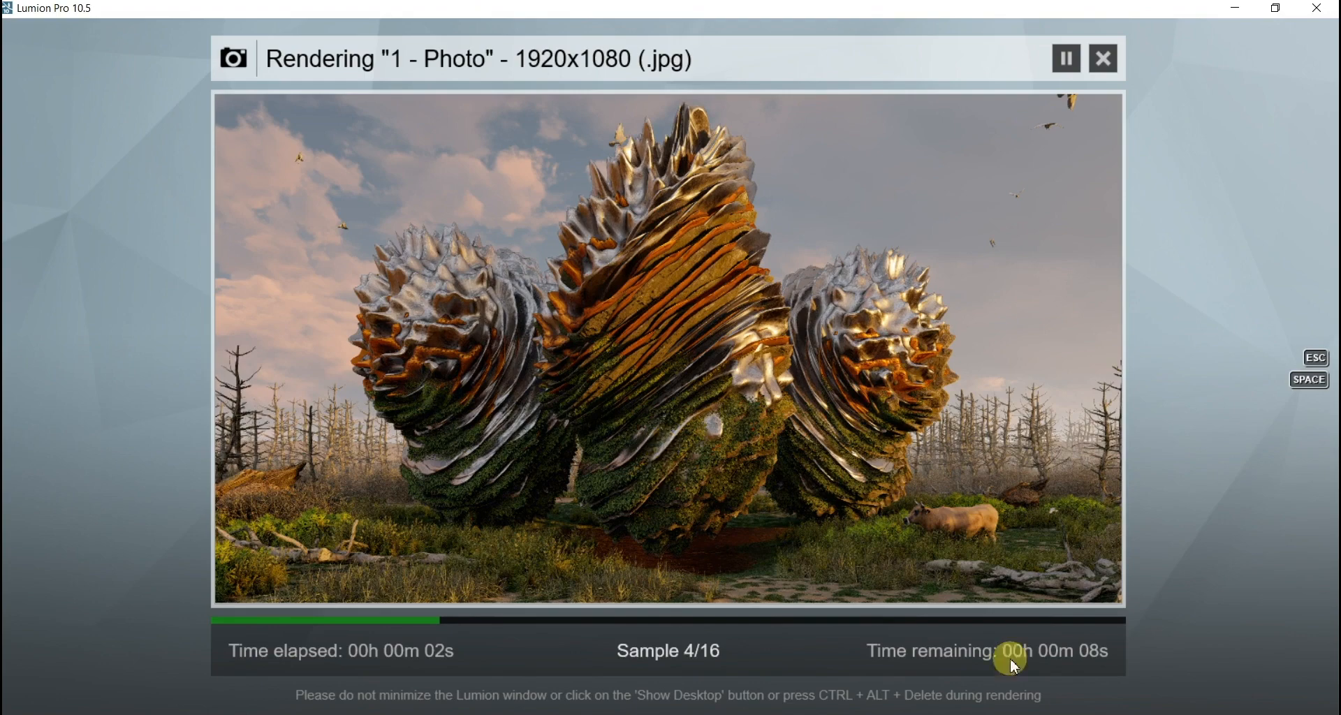
left_click(1146, 700)
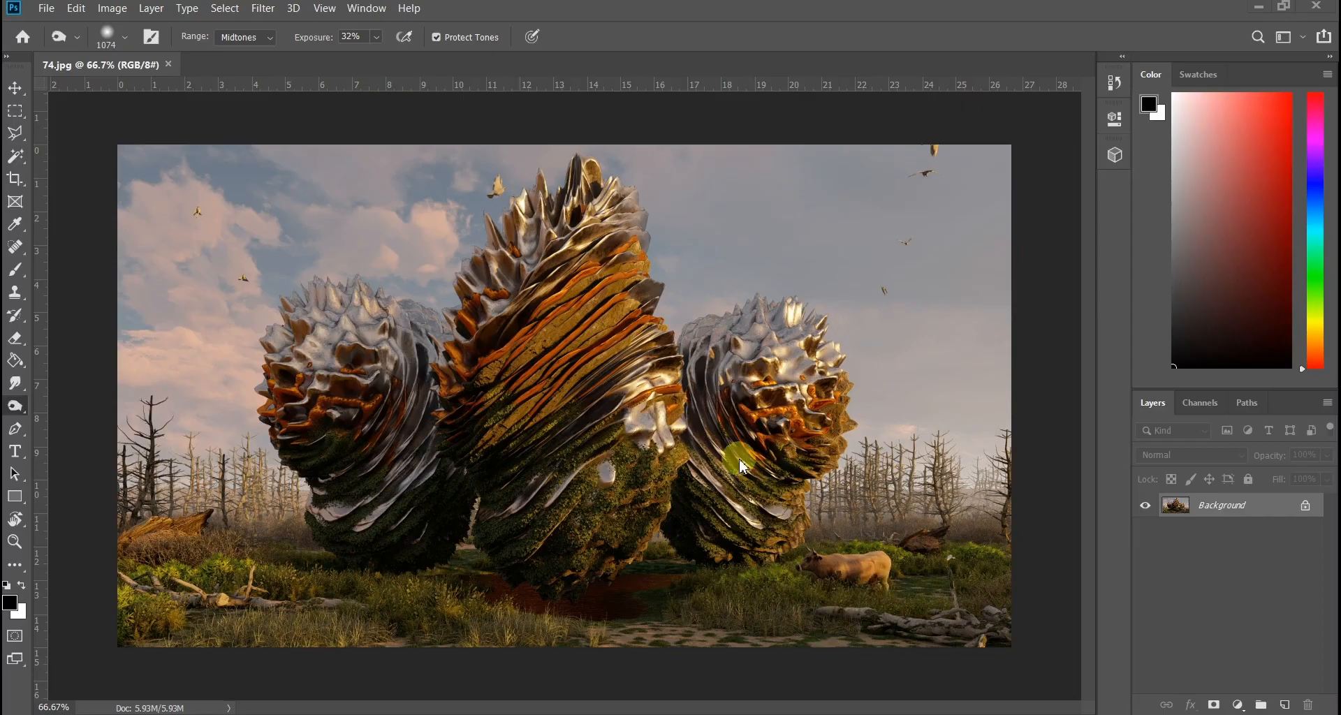
Step: Try Auto Tone on the rendered 74.jpg image and undo it
left_click(108, 14)
left_click(114, 73)
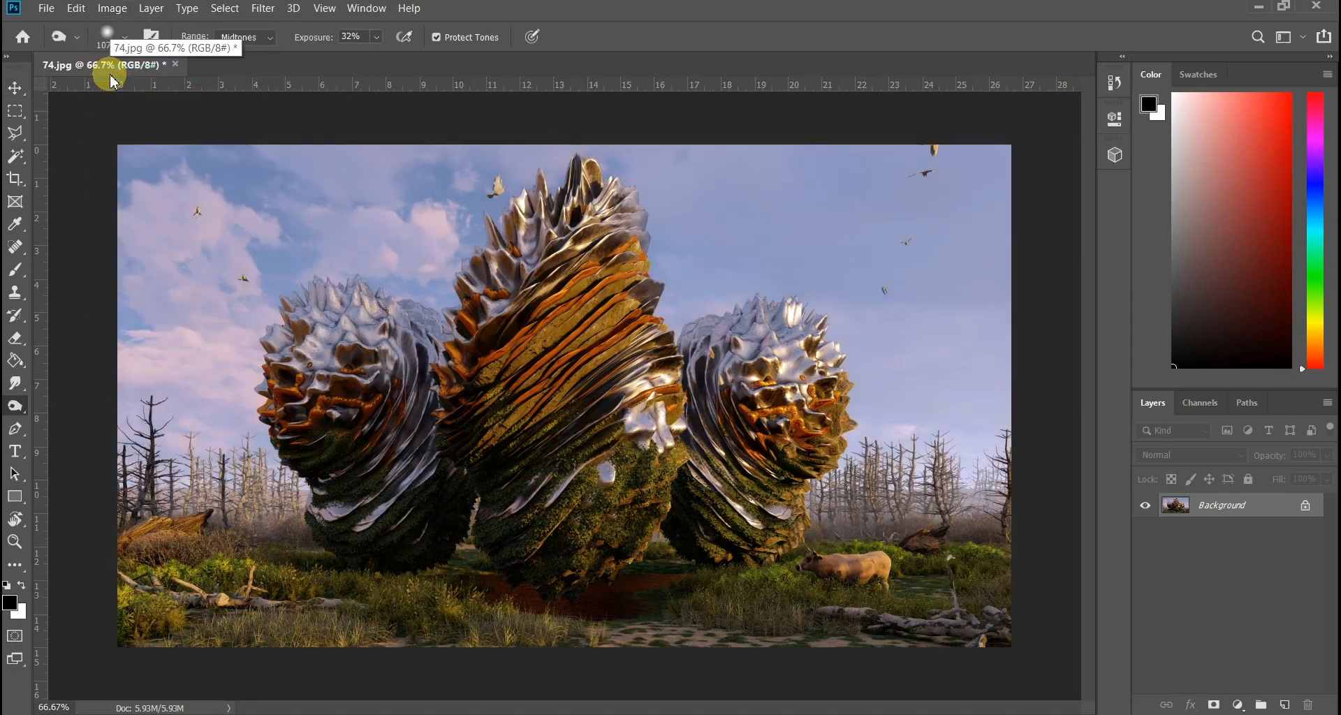
key("ctrl+z")
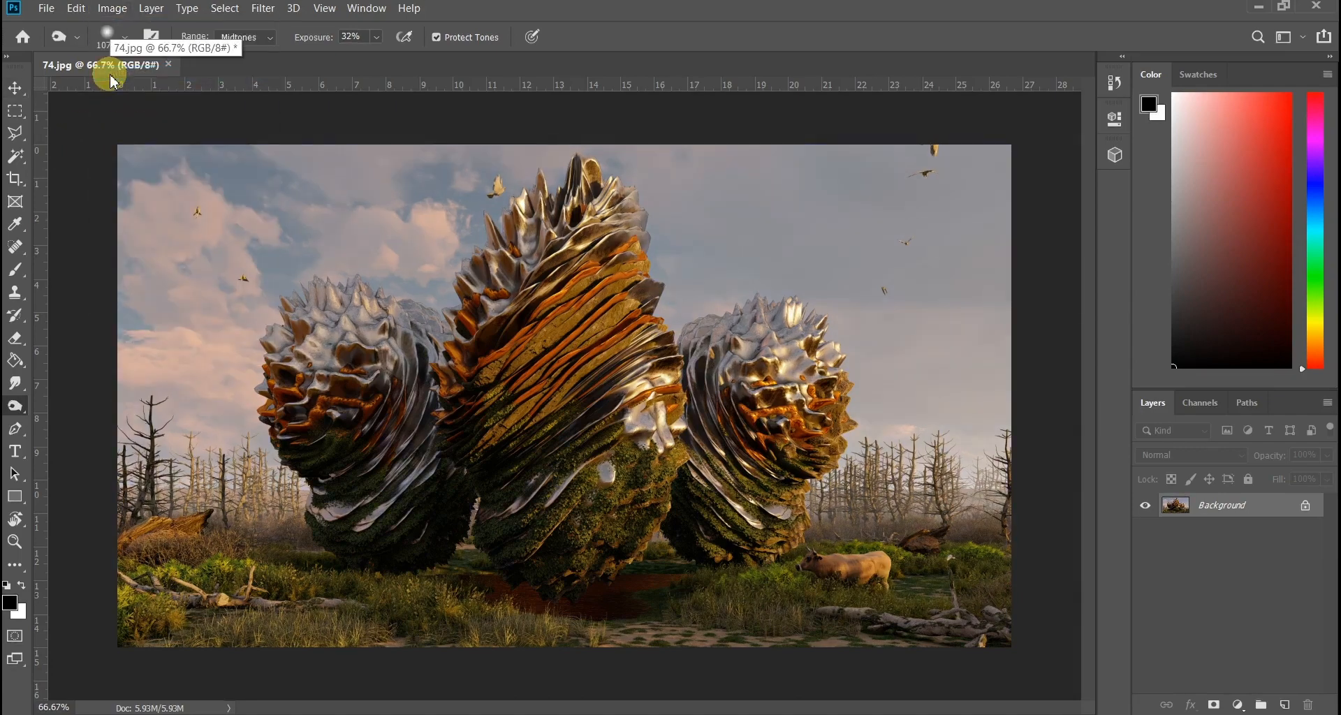
Step: Apply Auto Color to the rendered 74.jpg image
left_click(108, 8)
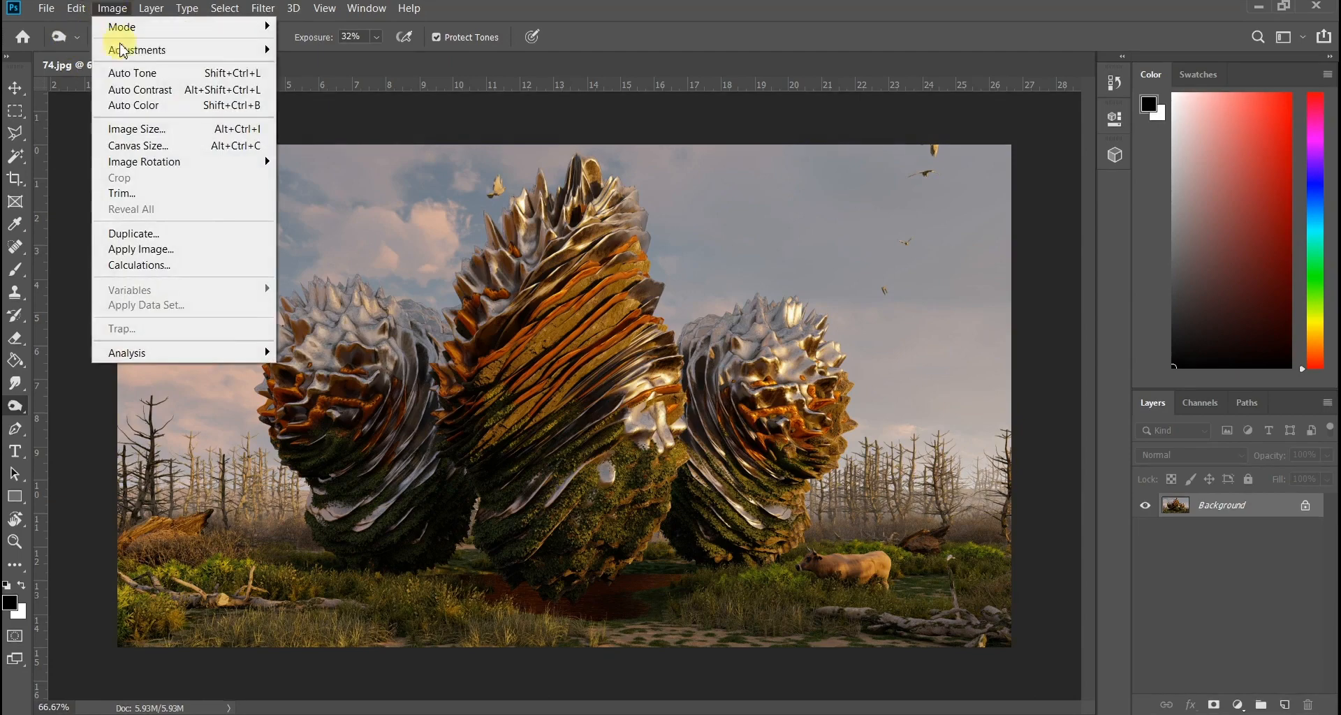
left_click(128, 104)
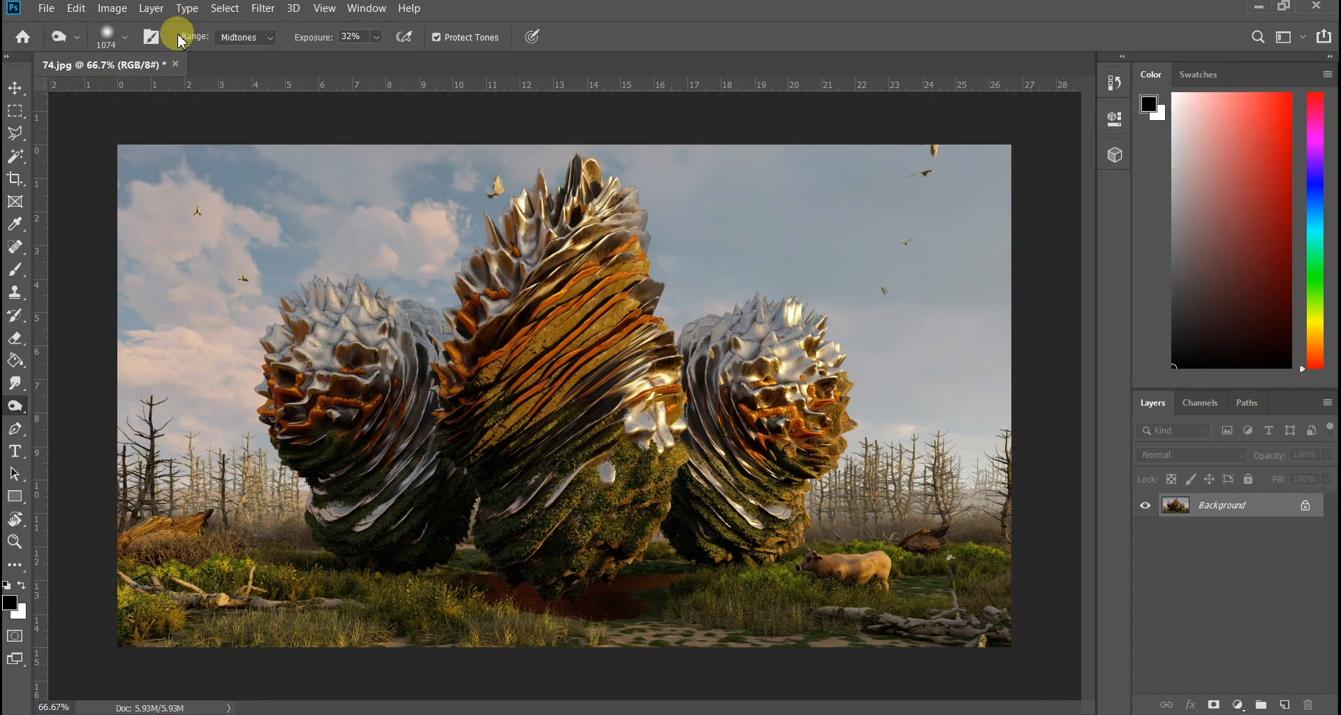
Step: Brighten the sculptures with the Dodge tool set to Midtones at 32% exposure, using a soft brush reduced to 383 px
left_click(117, 12)
left_click(133, 89)
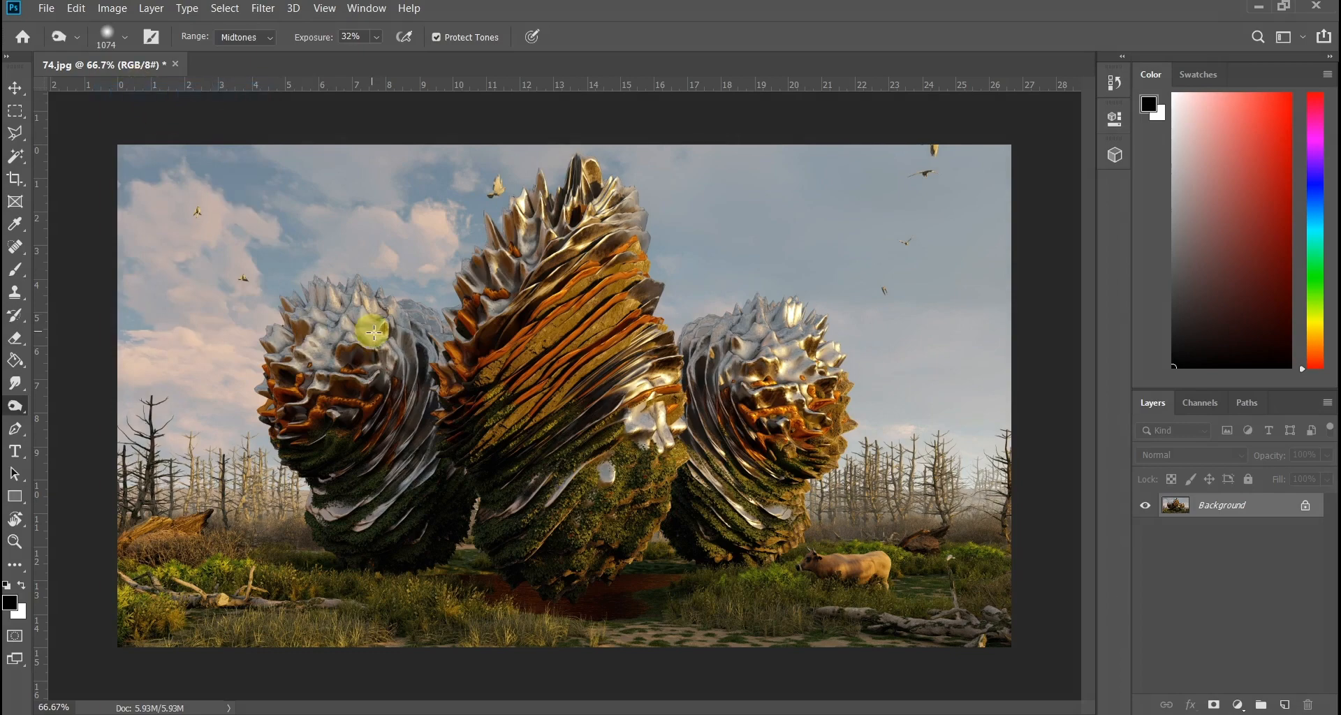
left_click_drag(384, 362, 395, 349)
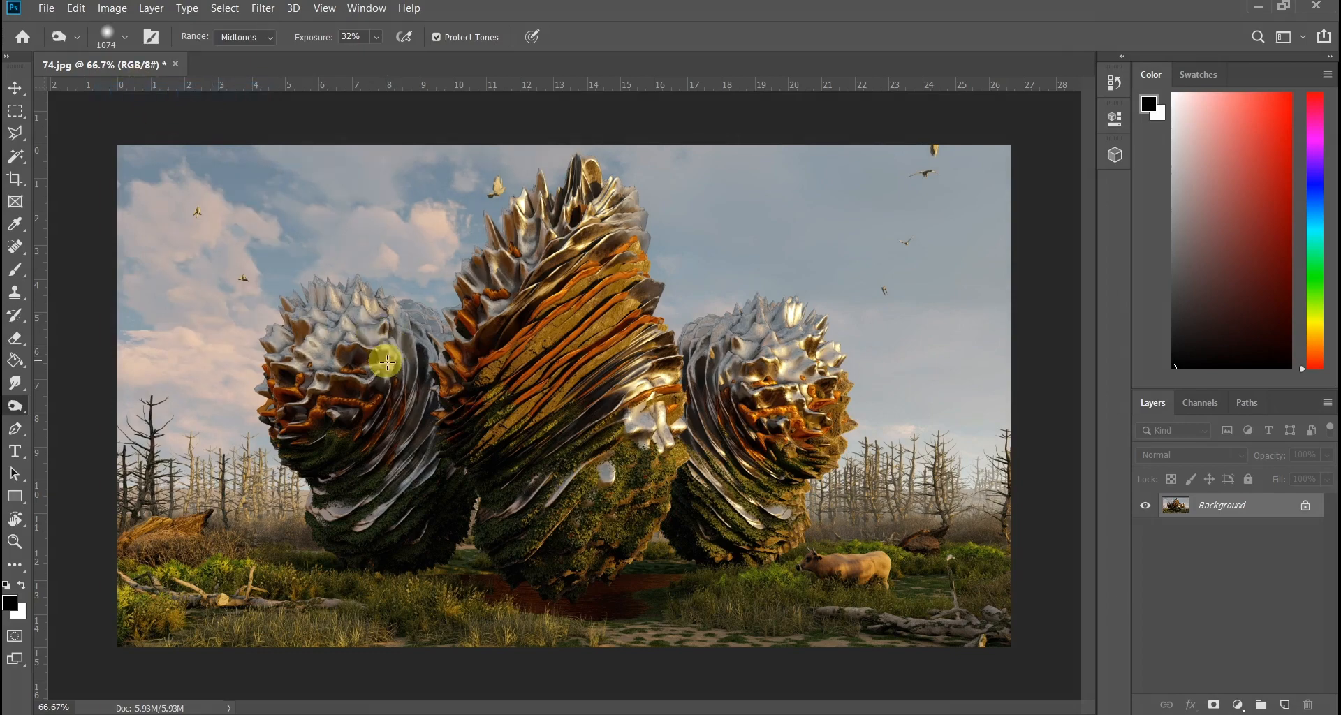
right_click_drag(649, 449, 559, 442, "alt")
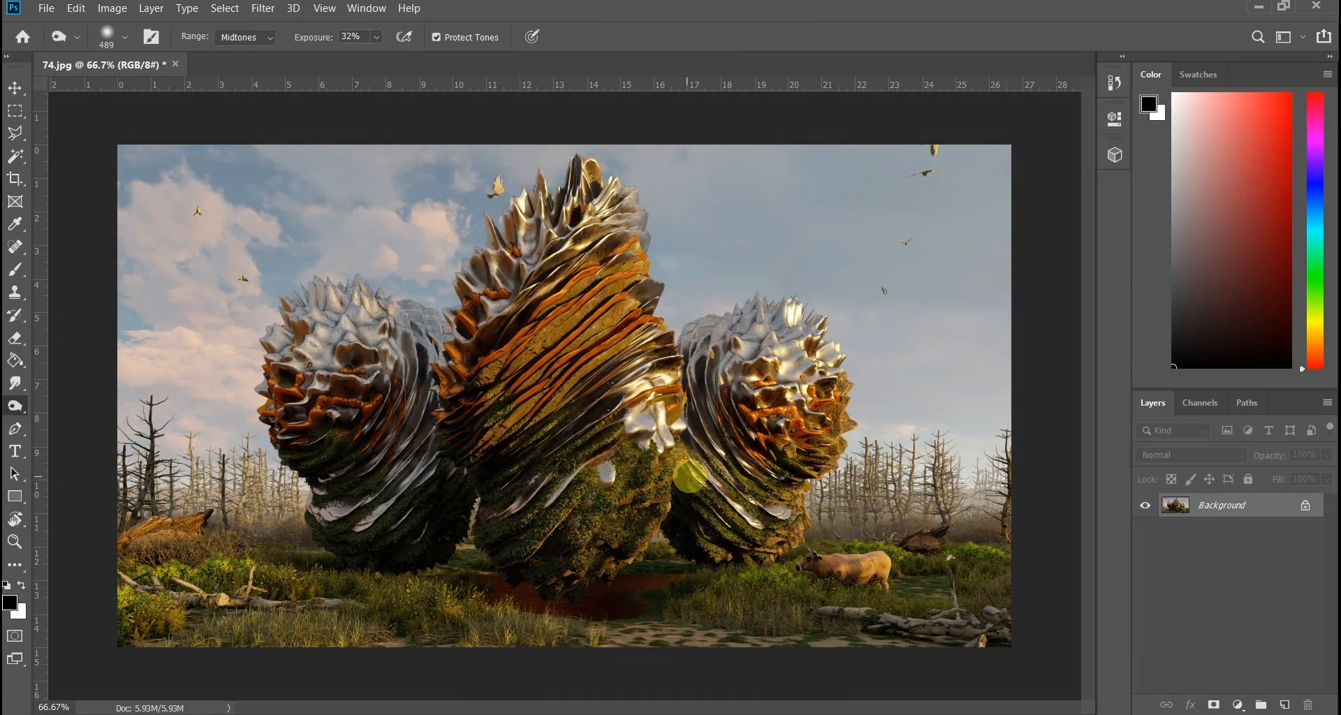
mouse_move(648, 469)
right_mouse_down("alt")
mouse_move(595, 464)
mouse_move(608, 454)
mouse_move(613, 505)
right_mouse_up("alt")
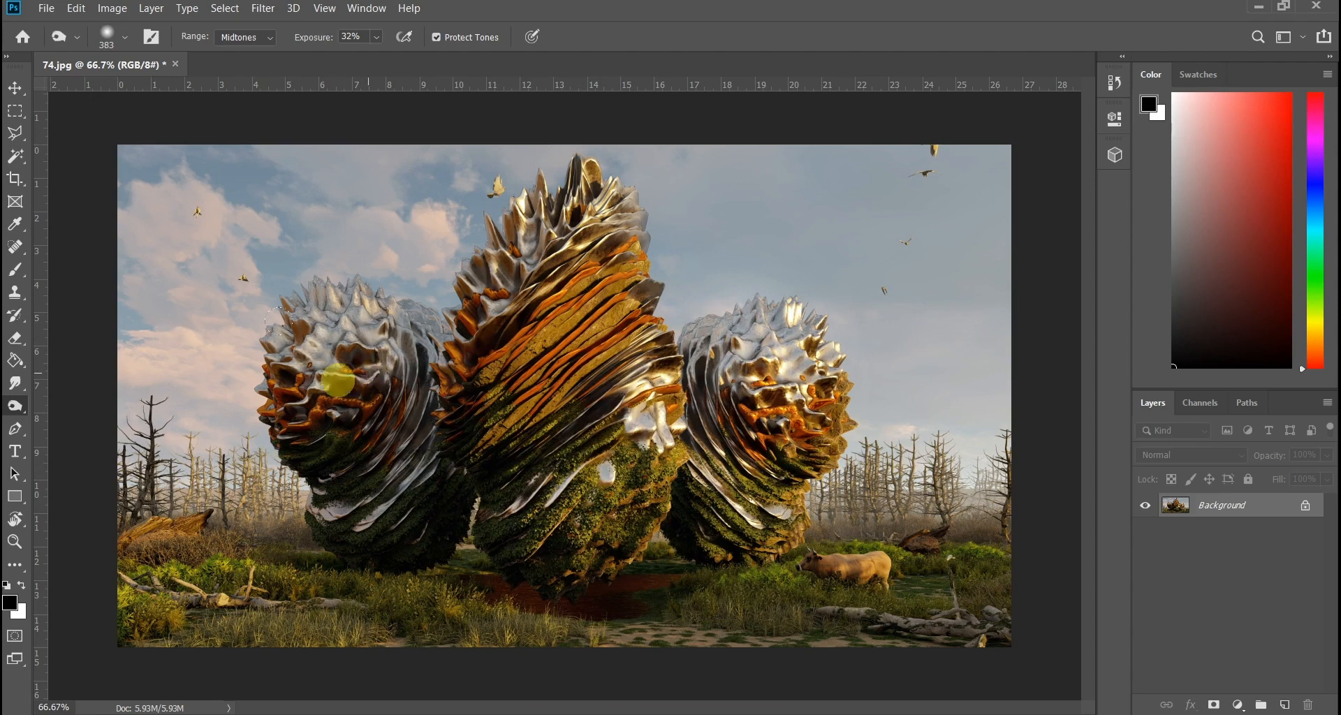
mouse_move(338, 379)
left_mouse_down()
mouse_move(377, 377)
mouse_move(363, 394)
left_mouse_up()
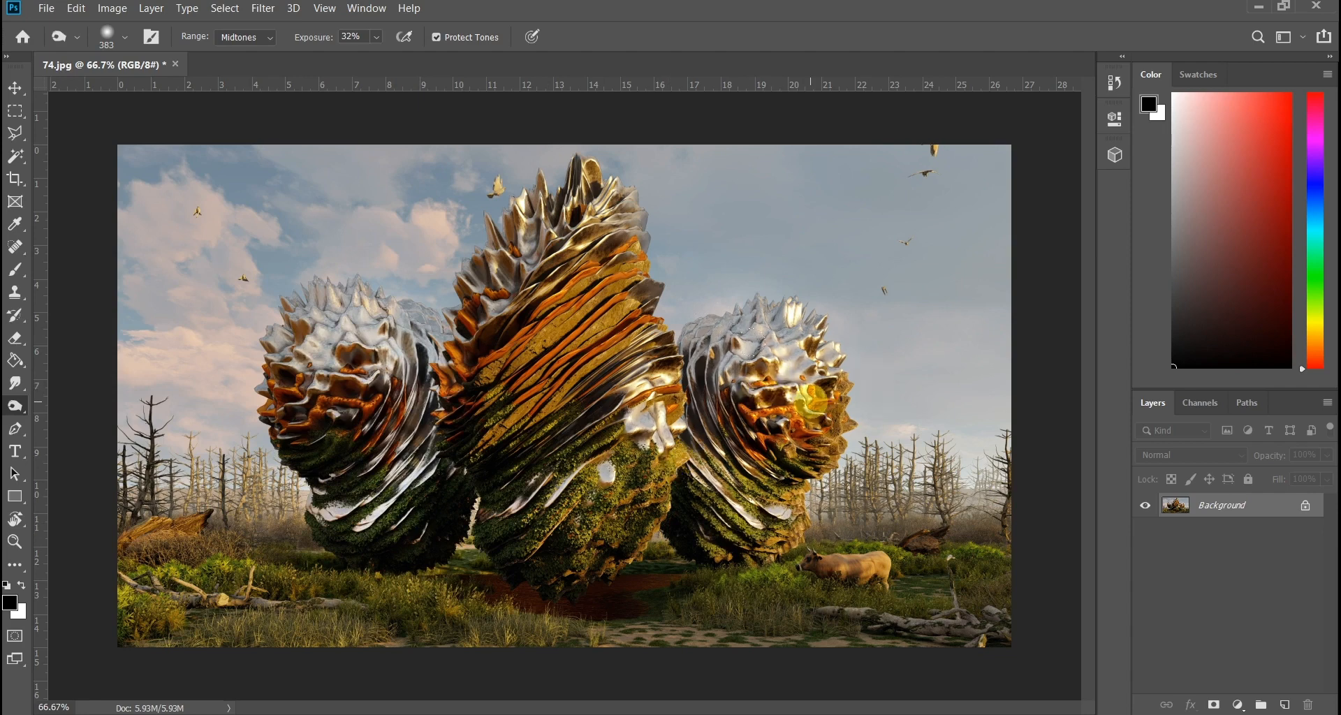
Step: Dodge the foreground grass with a 530 px brush, and the sculptures' metallic ridges with 378 px and 234 px brushes
right_click_drag(818, 559, 1040, 565, "alt")
left_click_drag(156, 570, 247, 577)
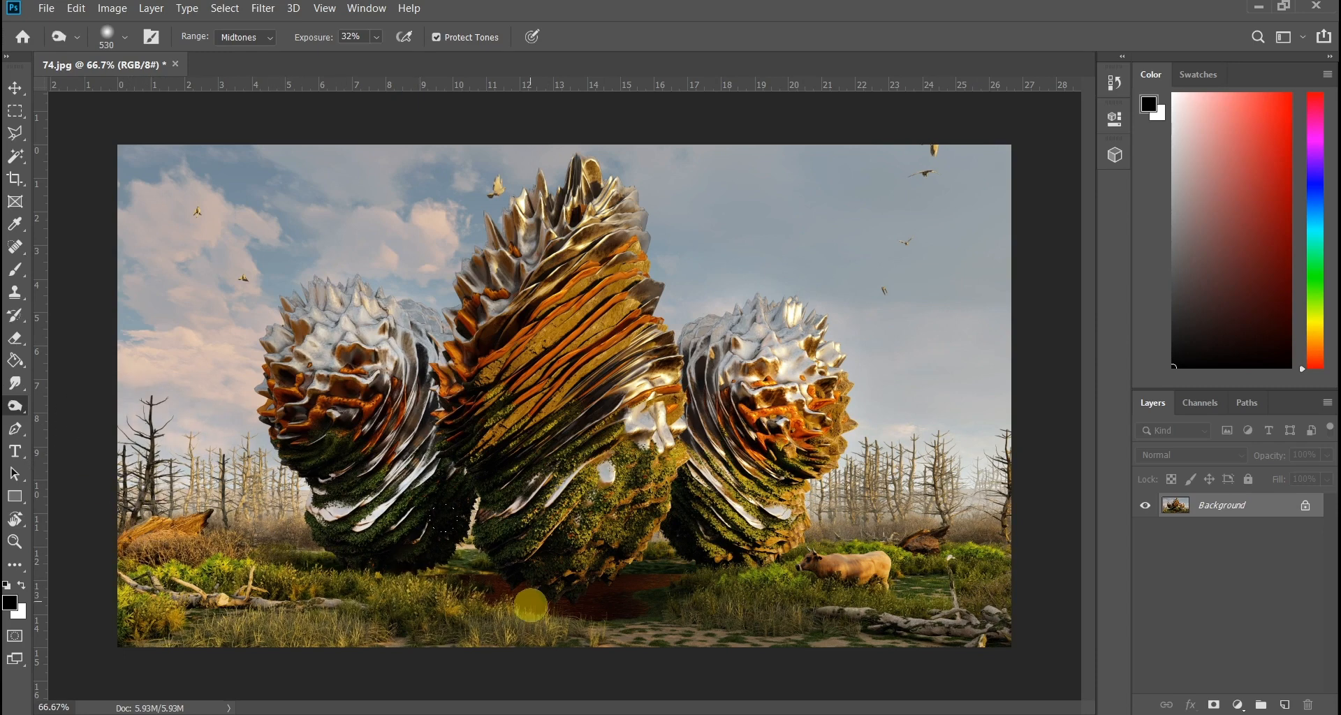
right_click_drag(855, 482, 821, 482, "alt")
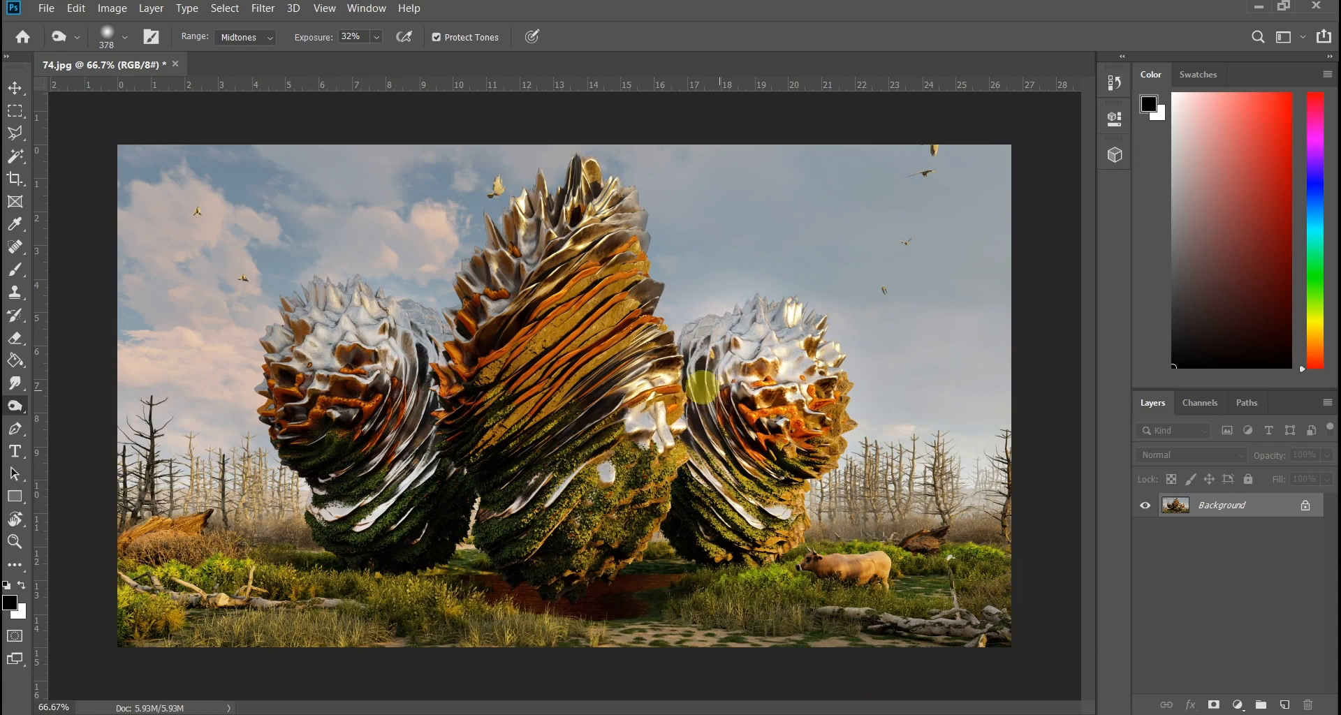
mouse_move(567, 219)
right_mouse_down("alt")
mouse_move(580, 223)
mouse_move(546, 229)
mouse_move(520, 265)
right_mouse_up("alt")
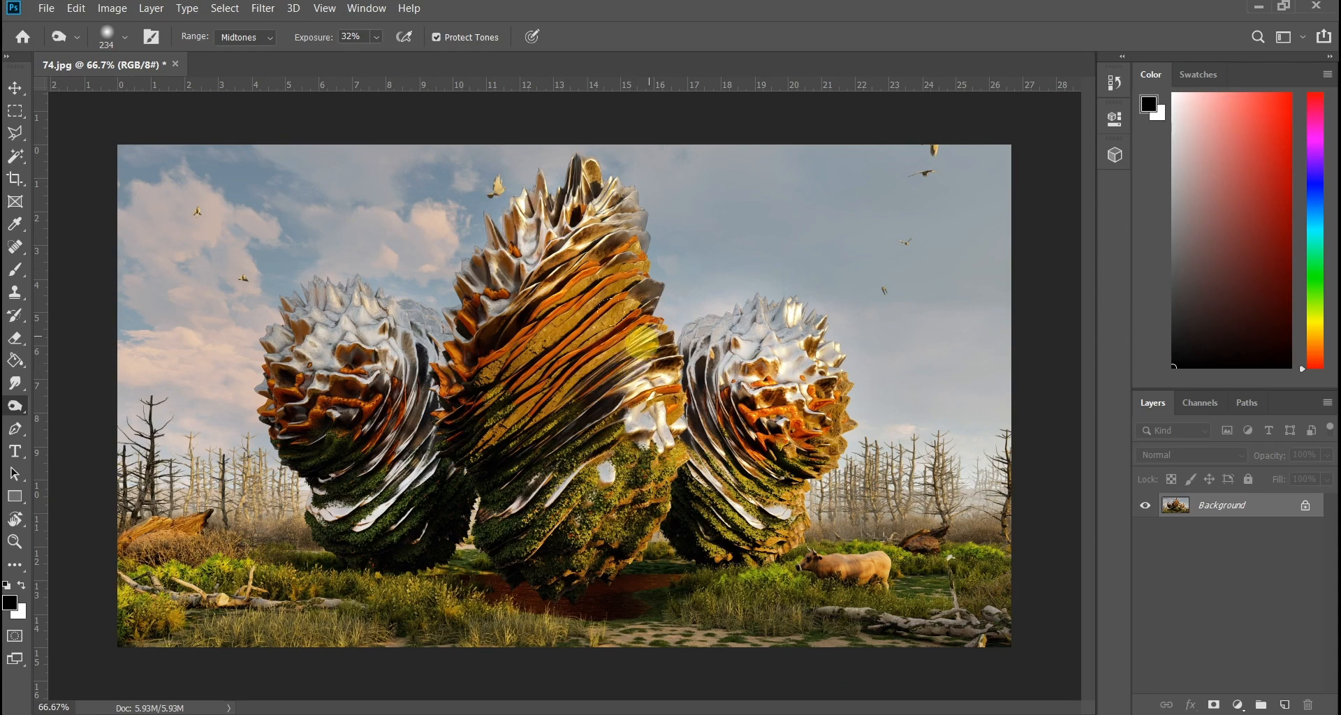
mouse_move(373, 323)
left_mouse_down()
mouse_move(293, 333)
mouse_move(328, 363)
mouse_move(322, 398)
mouse_move(400, 426)
left_mouse_up()
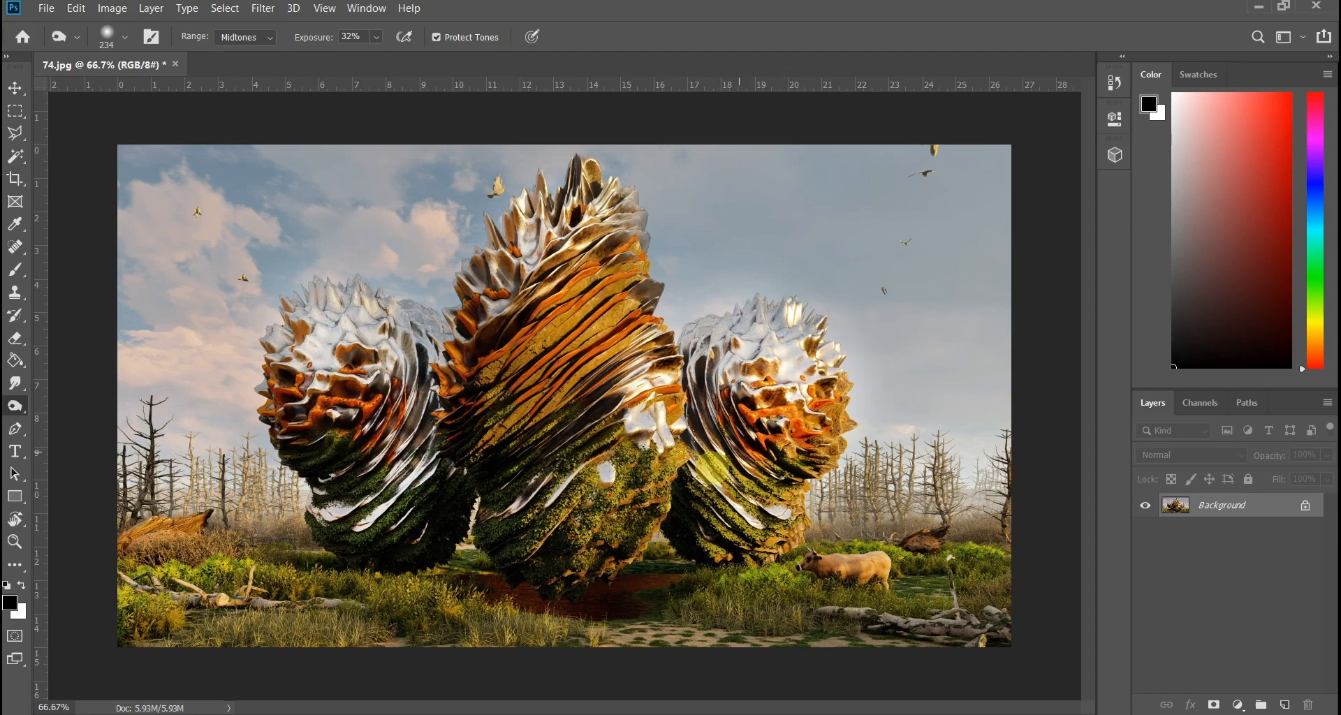
Step: Dodge the vegetation and ground around the sculptures' base, using a 241 px brush and a larger 711 px one
scroll(594, 589, "up", 5, "alt")
mouse_move(659, 608)
right_mouse_down("alt")
mouse_move(635, 614)
mouse_move(653, 632)
right_mouse_up("alt")
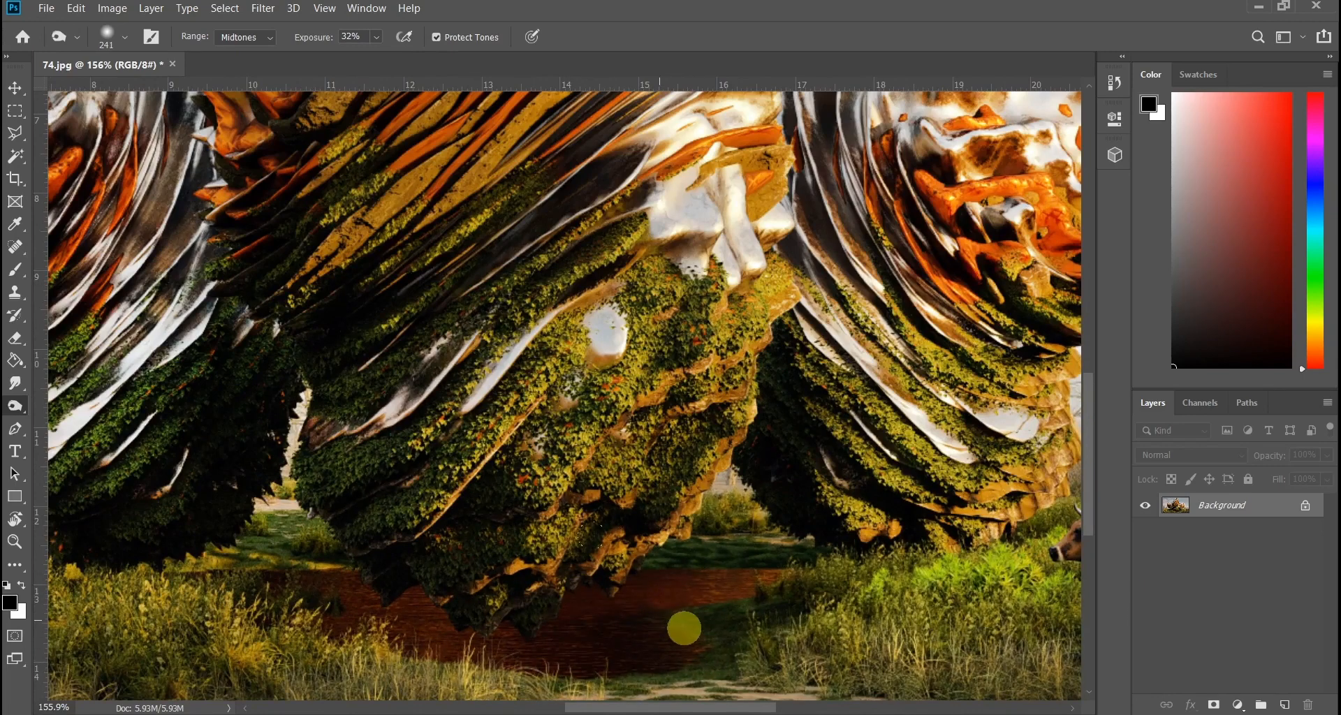
scroll(786, 567, "down", 3, "alt")
scroll(866, 558, "up", 2, "alt")
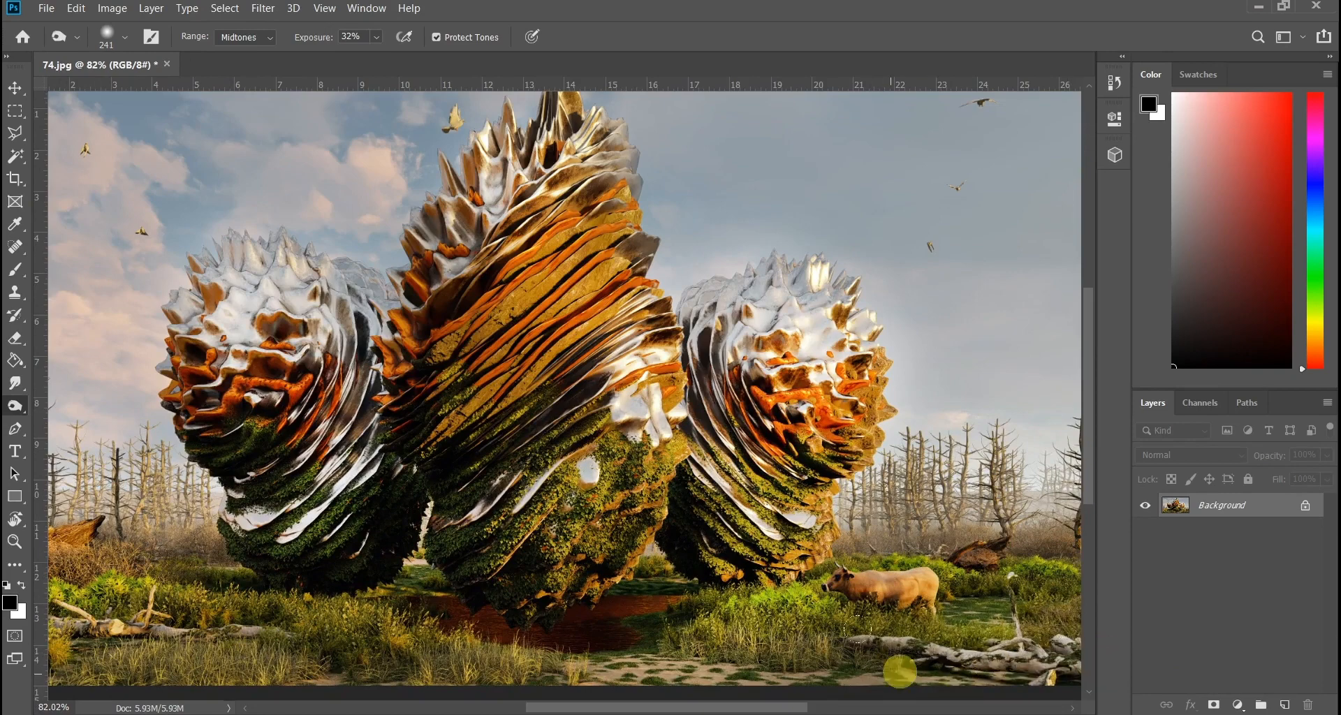
scroll(891, 542, "down", 2, "alt")
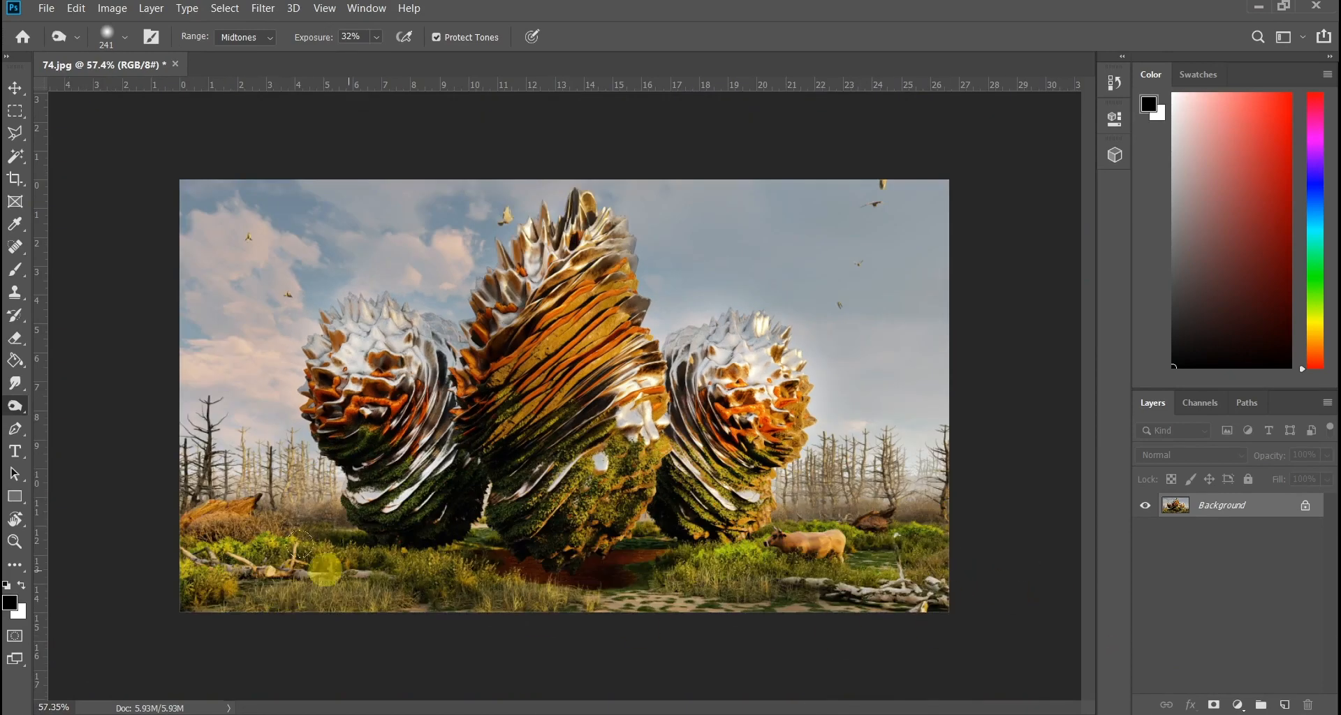
scroll(355, 557, "up", 2, "alt")
scroll(433, 349, "down", 3, "alt")
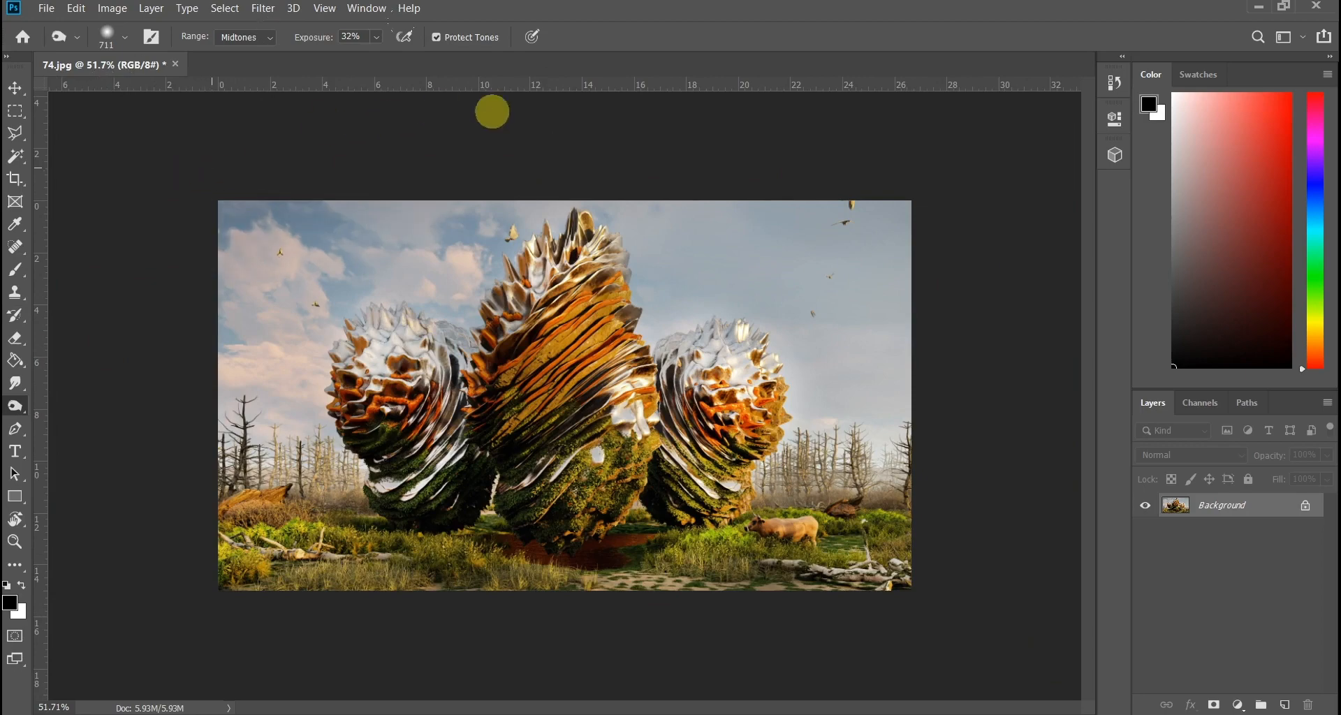
key("ctrl+plus")
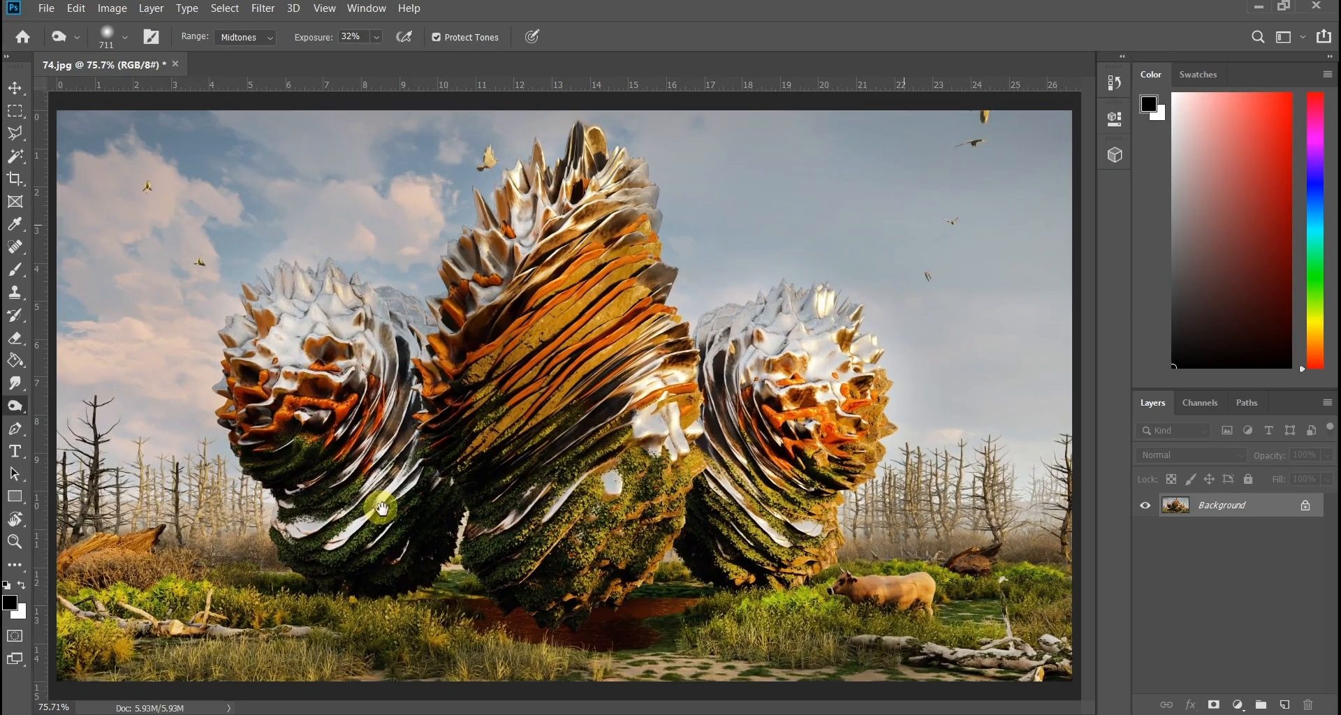
Step: Remove the two birds near the sky's upper-right edge with an 83 px Content-Aware Spot Healing Brush
left_click(15, 246)
scroll(1006, 115, "up", 5, "alt")
mouse_move(868, 183)
left_mouse_down()
mouse_move(992, 174)
mouse_move(958, 114)
mouse_move(919, 116)
left_mouse_up()
left_click_drag(973, 231, 886, 150)
scroll(763, 245, "down", 4, "alt")
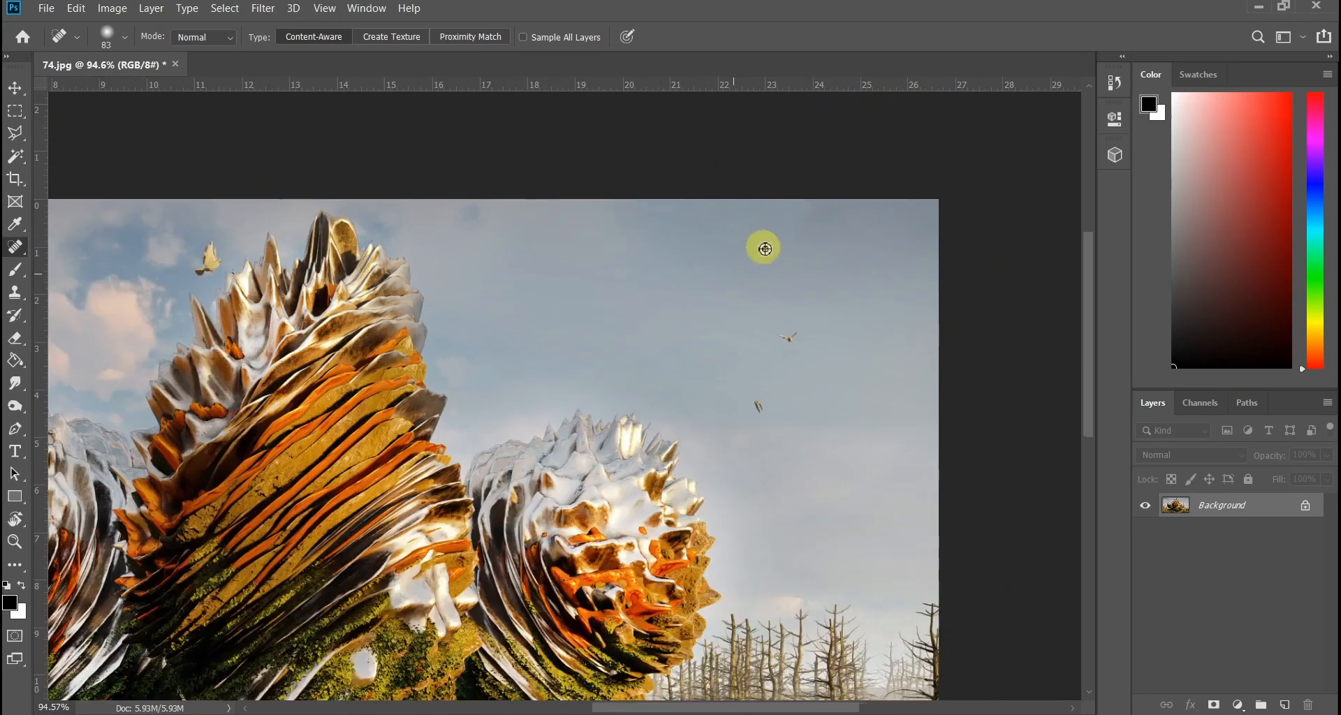
scroll(889, 200, "up", 6, "alt")
left_click_drag(724, 233, 1010, 203)
left_click_drag(731, 308, 1026, 209)
scroll(916, 308, "down", 3, "alt")
scroll(916, 308, "down", 5, "alt")
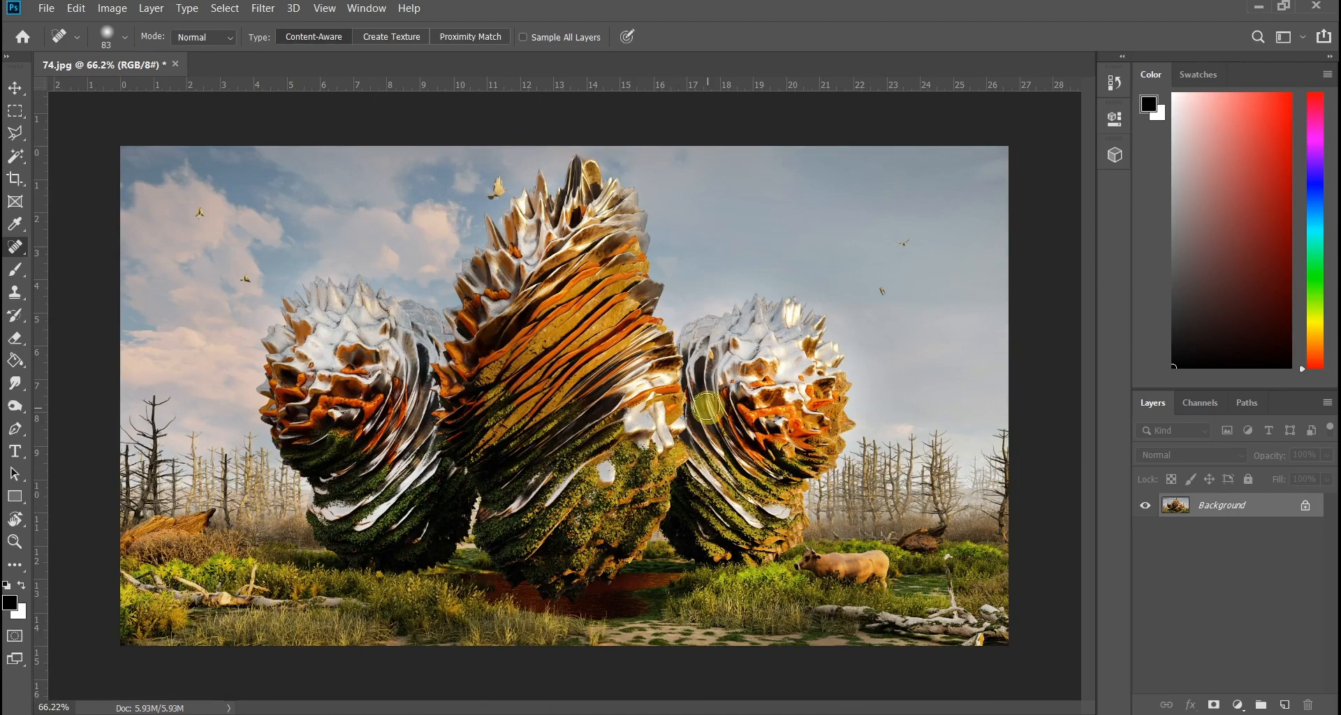
Step: Add a new layer and paint straight black strokes with a soft 416 px brush to darken the picture's lower and upper edges
key("ctrl+shift+n")
key("Return")
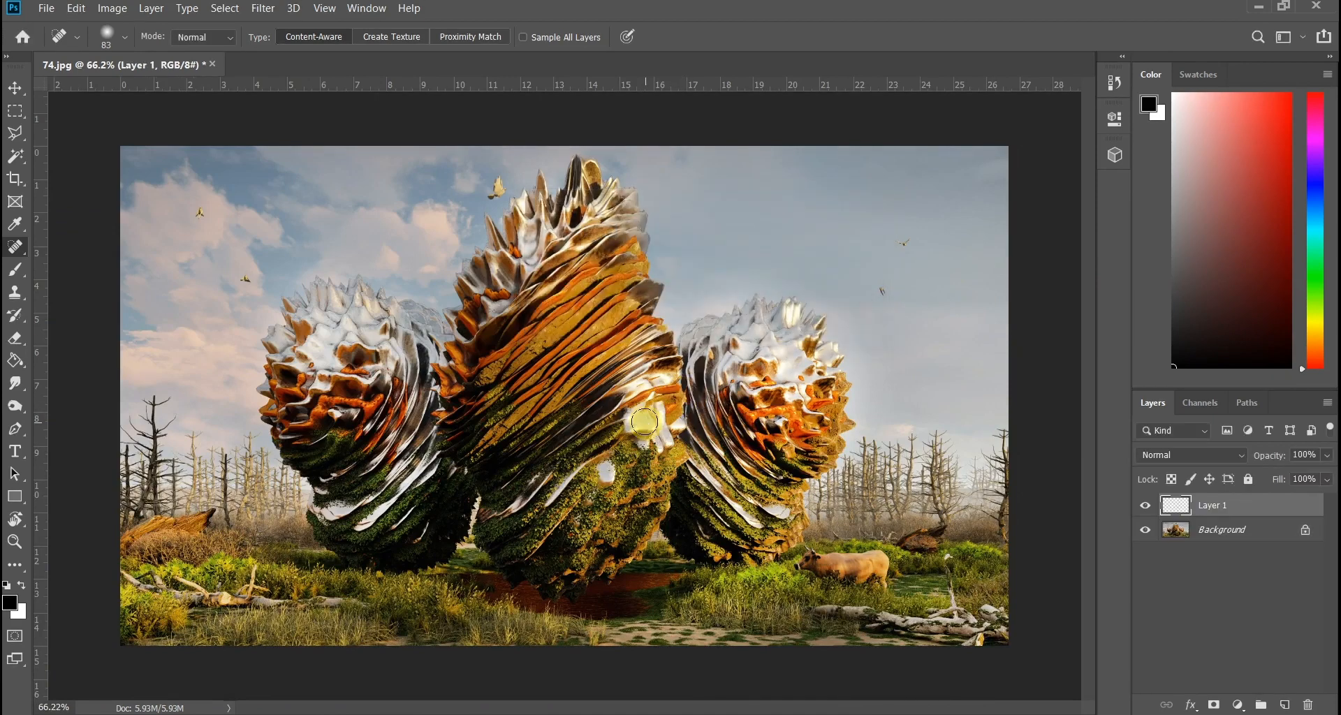
key("b")
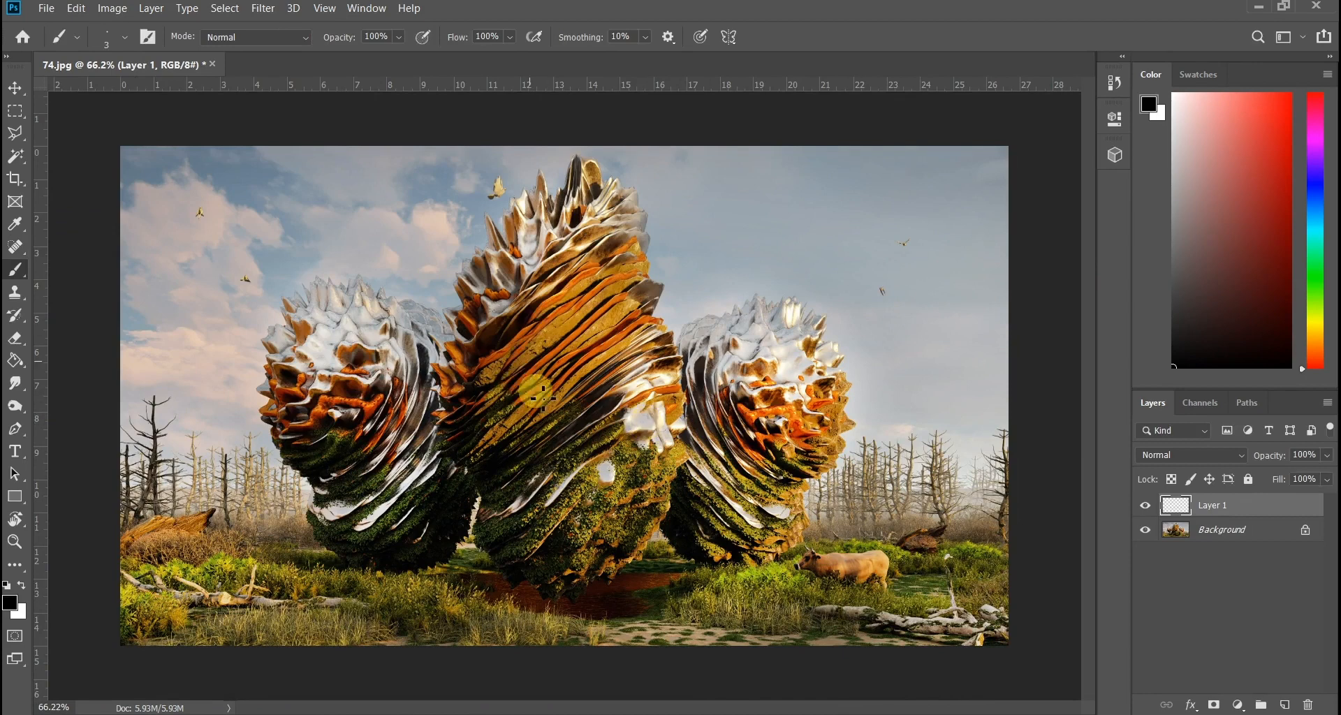
scroll(545, 396, "down", 2, "alt")
right_click_drag(407, 538, 474, 506, "alt")
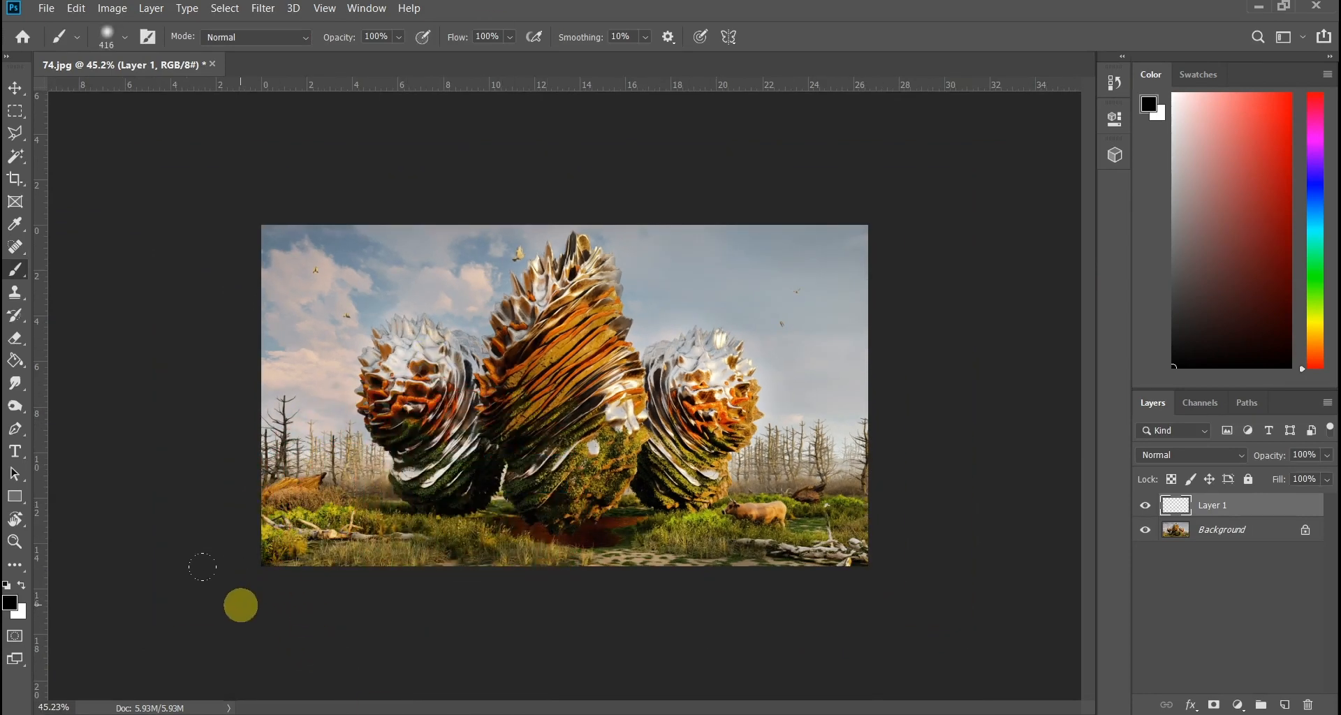
left_click(894, 574, "shift")
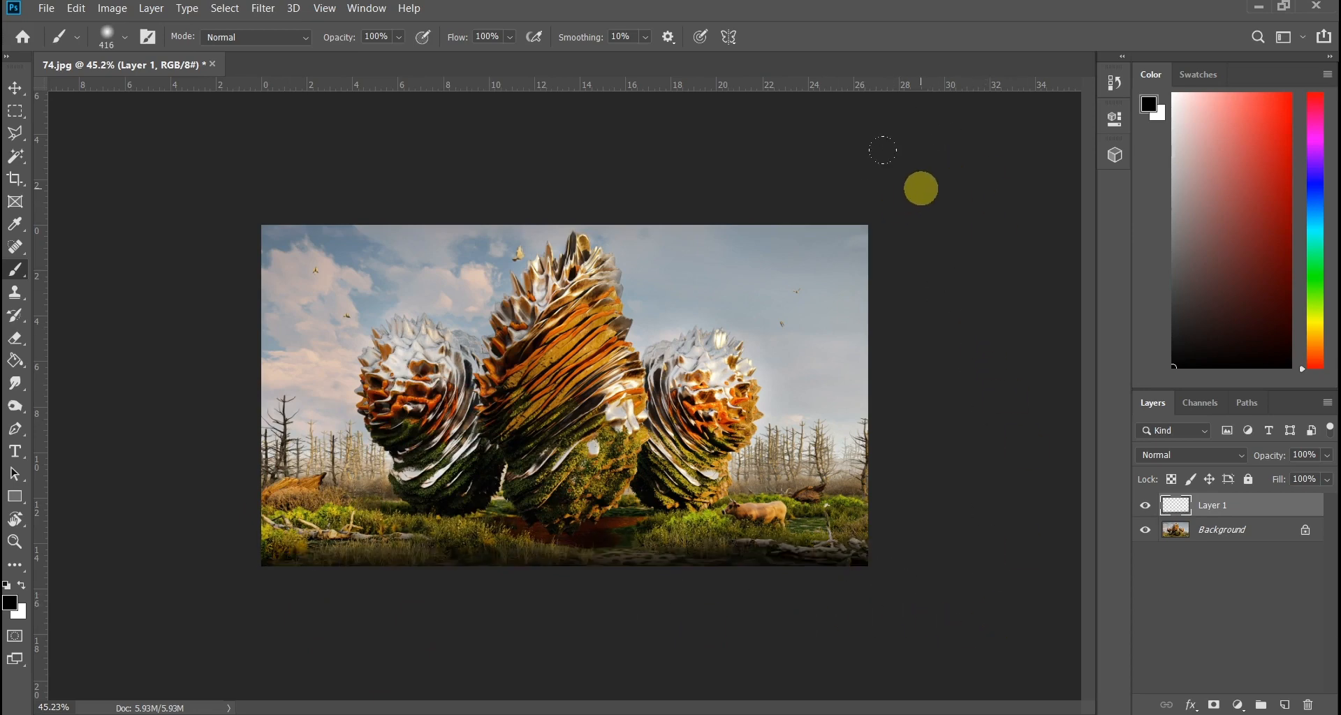
left_click(199, 152, "shift")
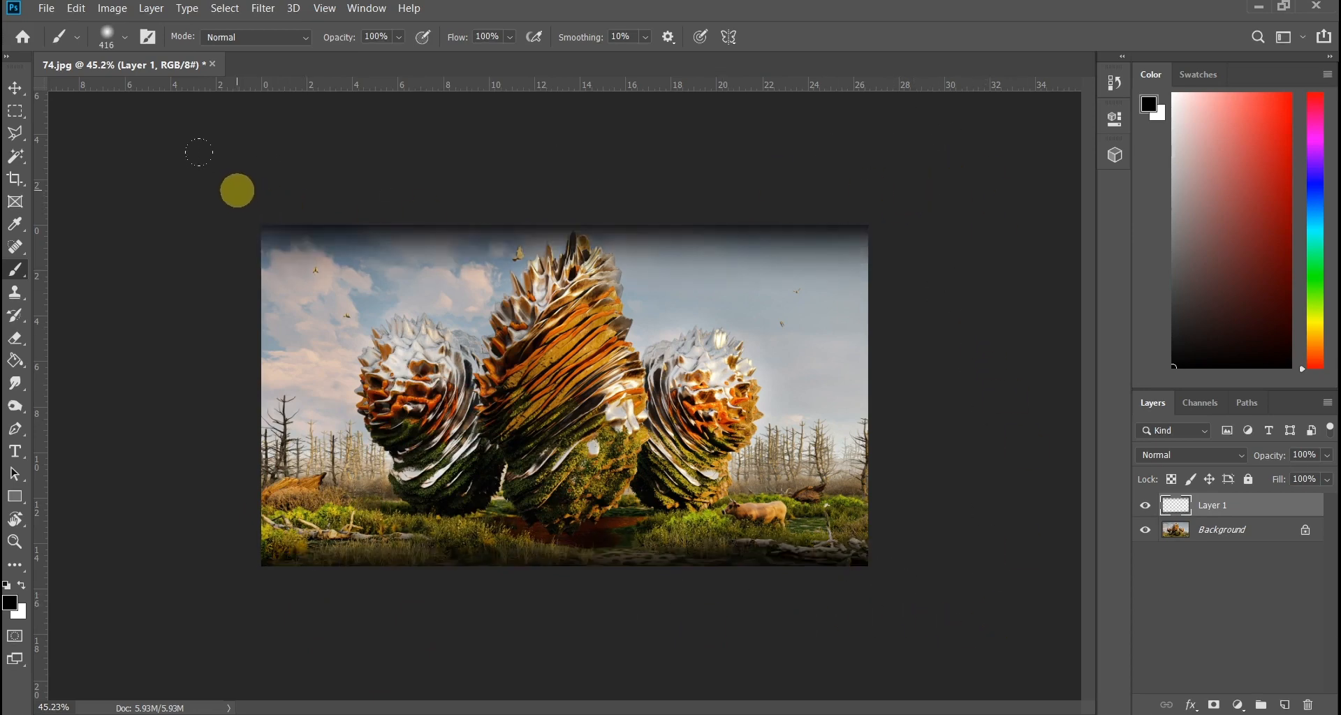
left_click(870, 155, "shift")
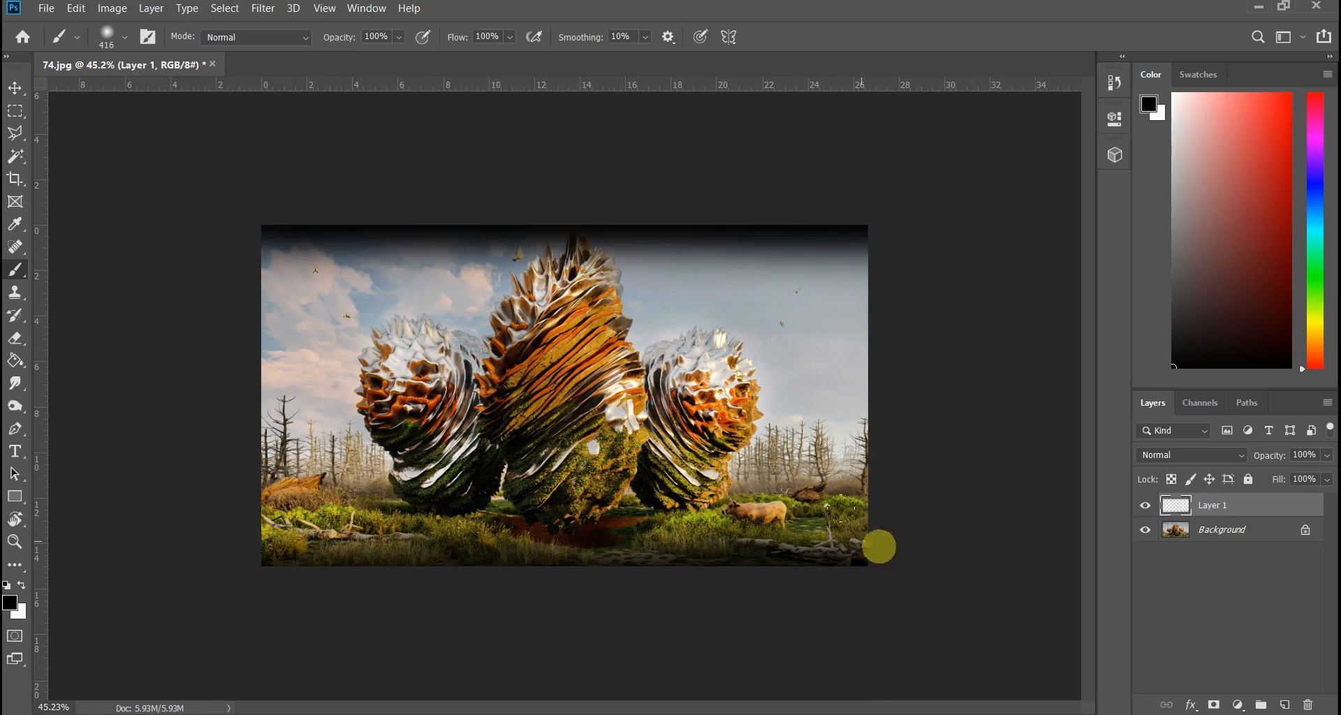
left_click(219, 560, "shift")
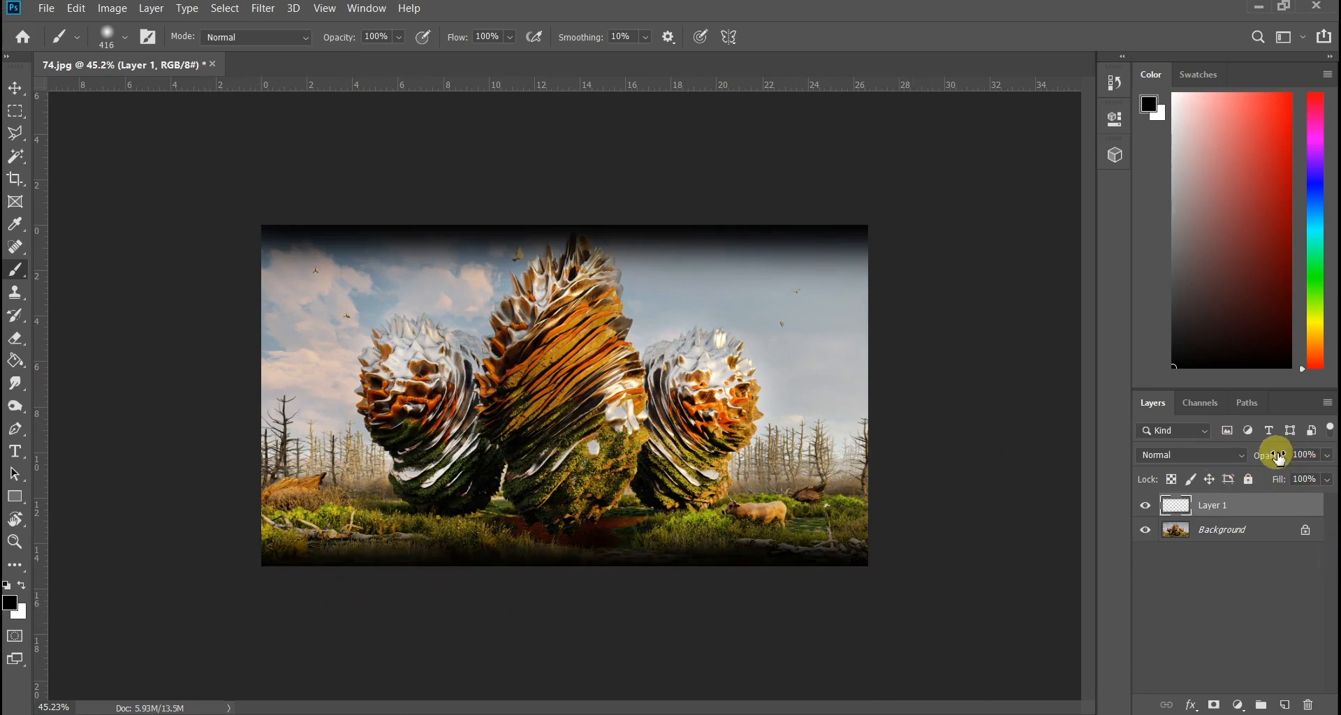
Step: Set the dark-edge layer's opacity to 81% and erase its inner parts with a soft 856 px eraser to soften the vignette
left_click_drag(1280, 458, 1269, 458)
key("e")
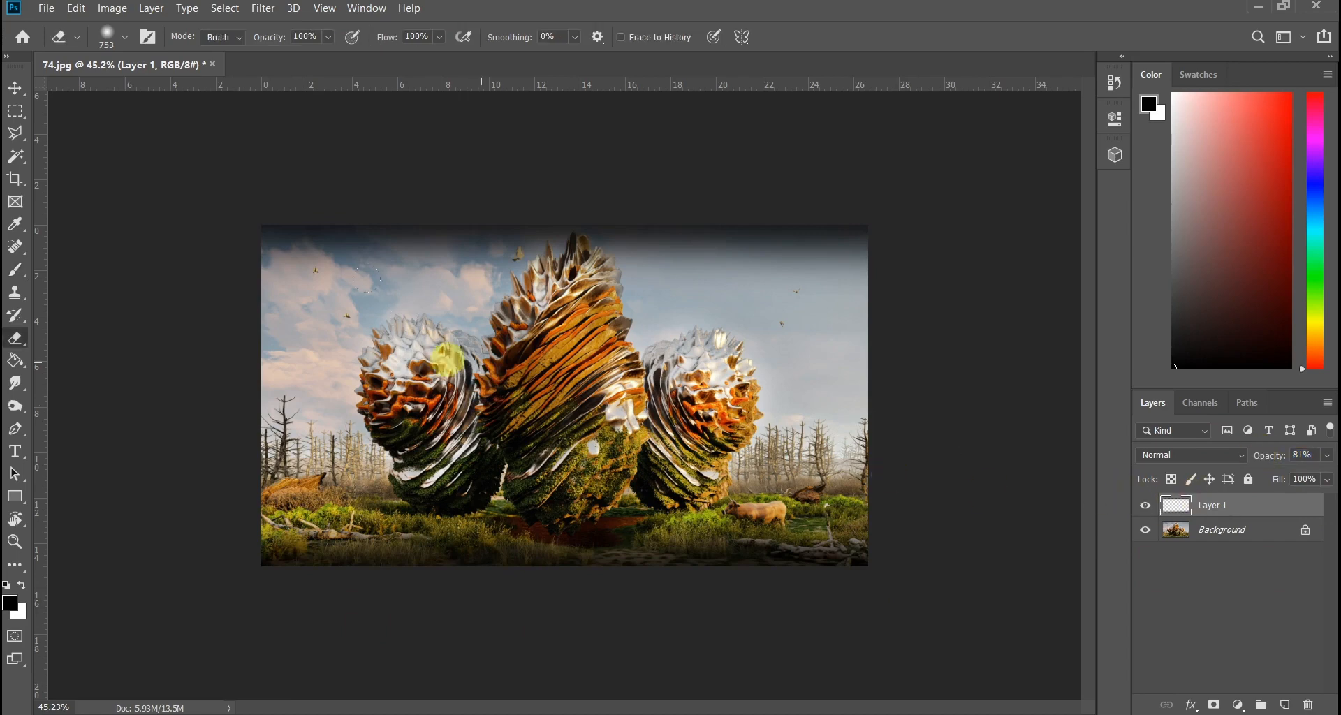
right_click_drag(355, 394, 334, 398, "alt")
mouse_move(323, 377)
left_mouse_down()
mouse_move(467, 352)
mouse_move(844, 368)
mouse_move(718, 344)
mouse_move(284, 360)
mouse_move(461, 391)
left_mouse_up()
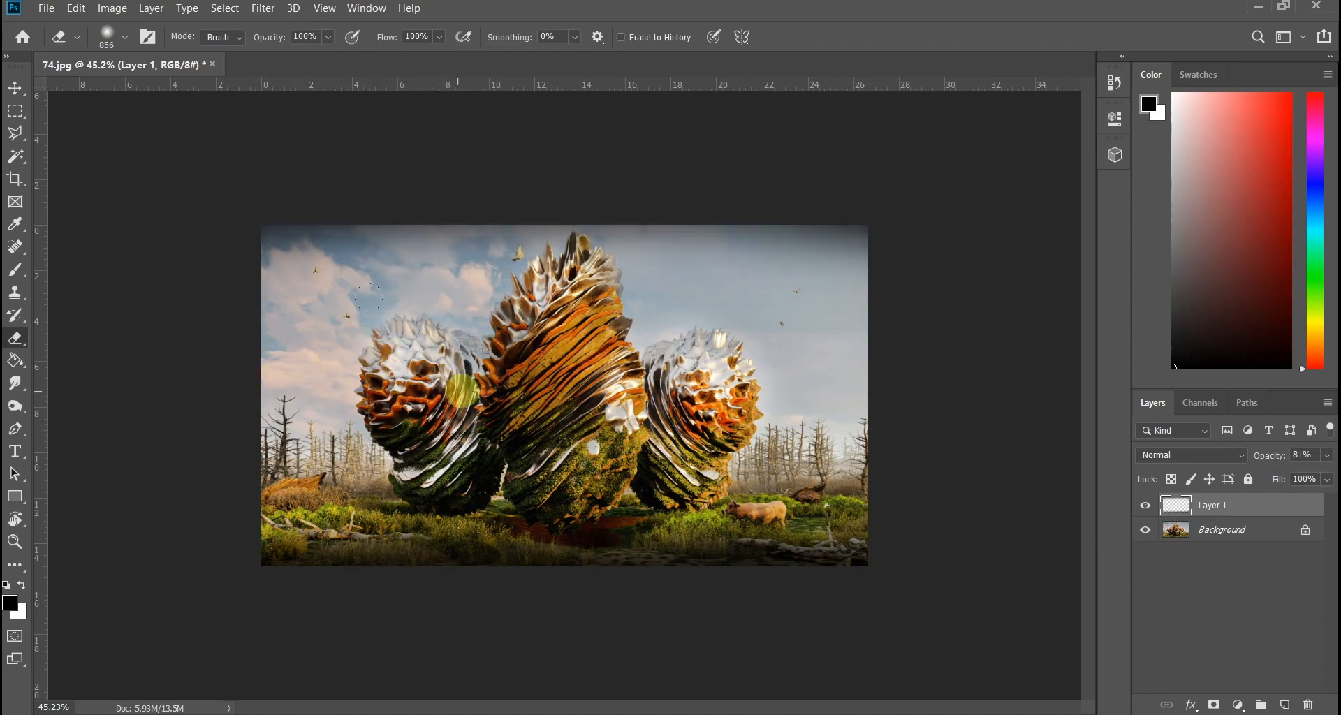
mouse_move(346, 412)
left_mouse_down()
mouse_move(557, 433)
mouse_move(705, 422)
left_mouse_up()
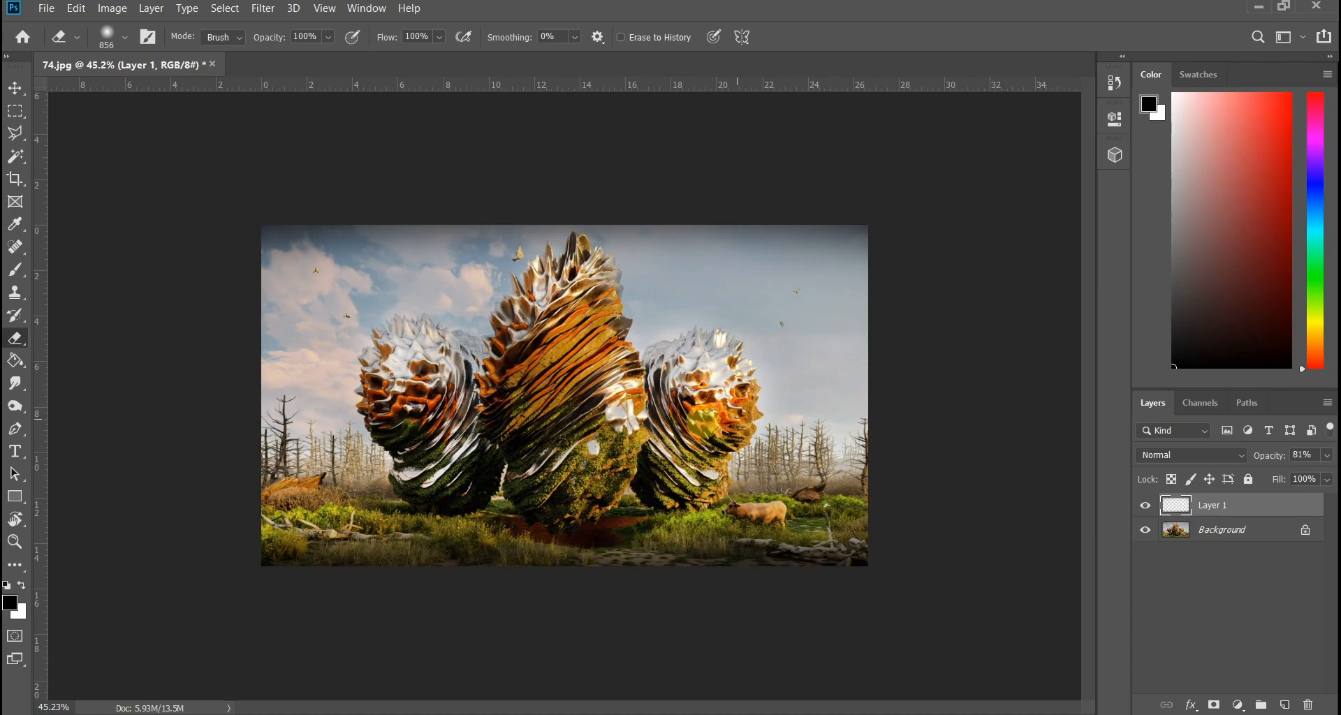